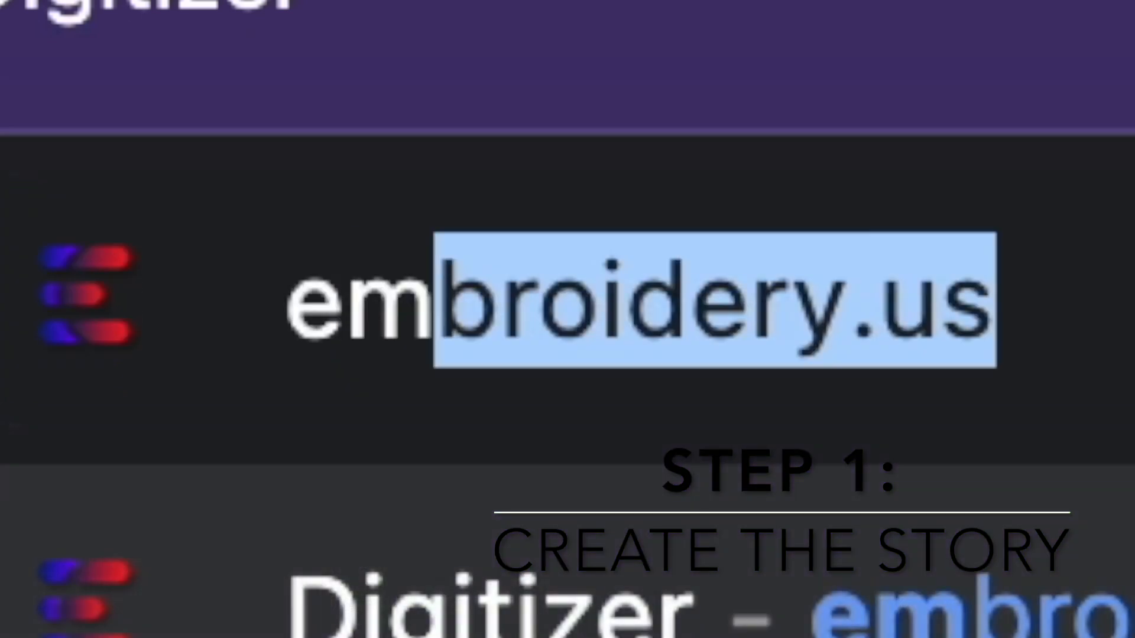
- Open the embroidery.us website in the browser
type("b")
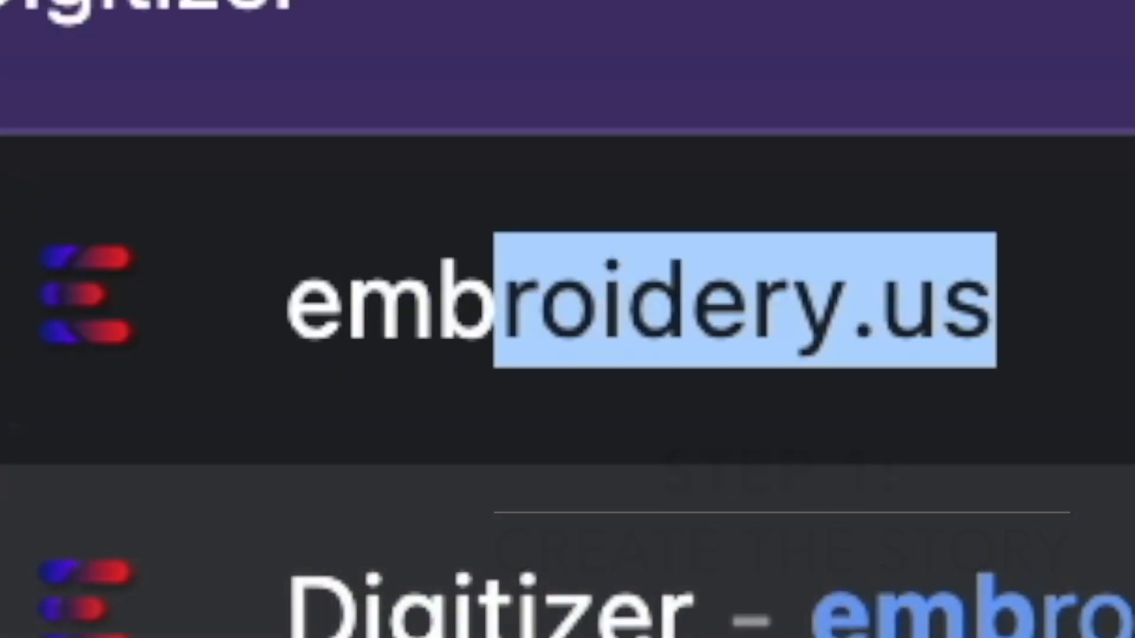
type("roidery")
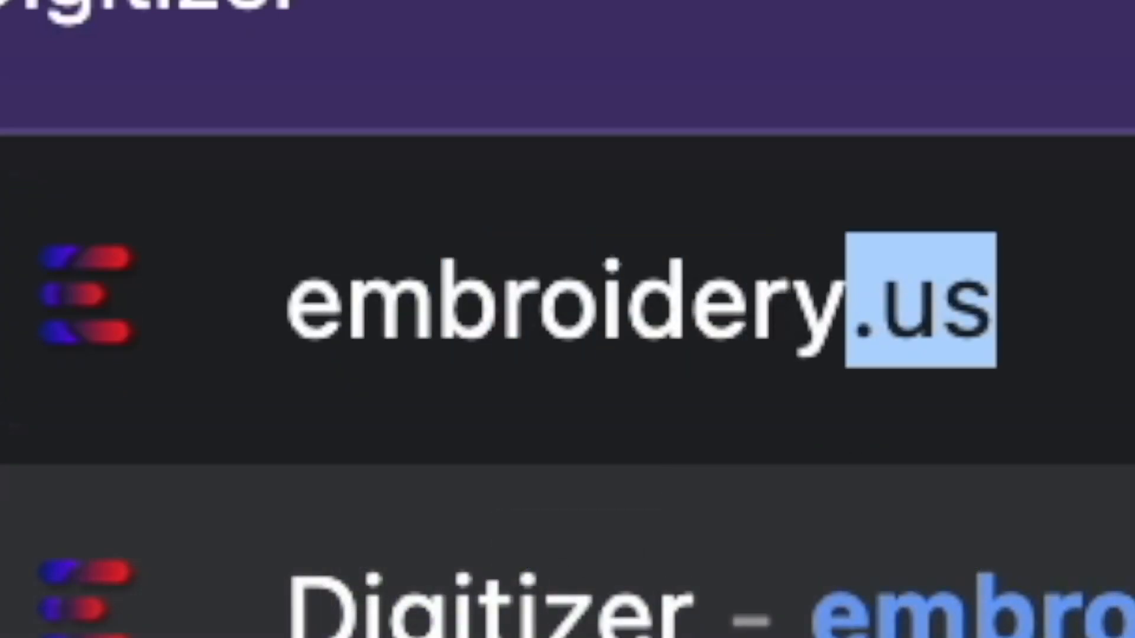
type(".")
key("Return")
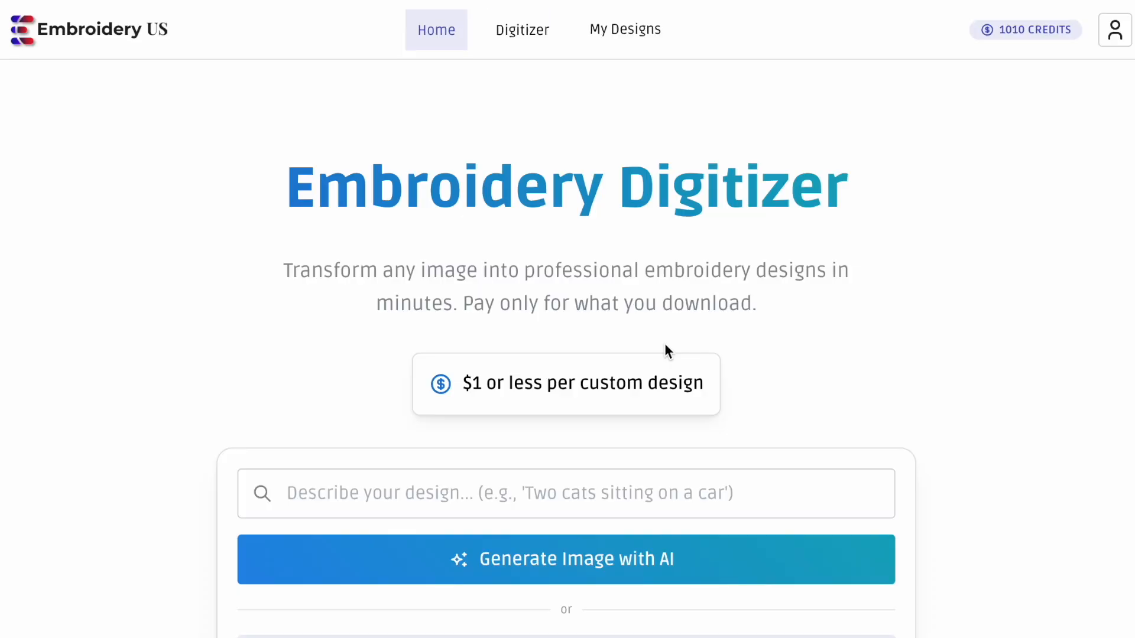
- Generate an AI image from the copied prompt ending in "no text, no tiny details, high contrast, suitable for embroidery digitizing"
scroll(471, 413, "down", 1)
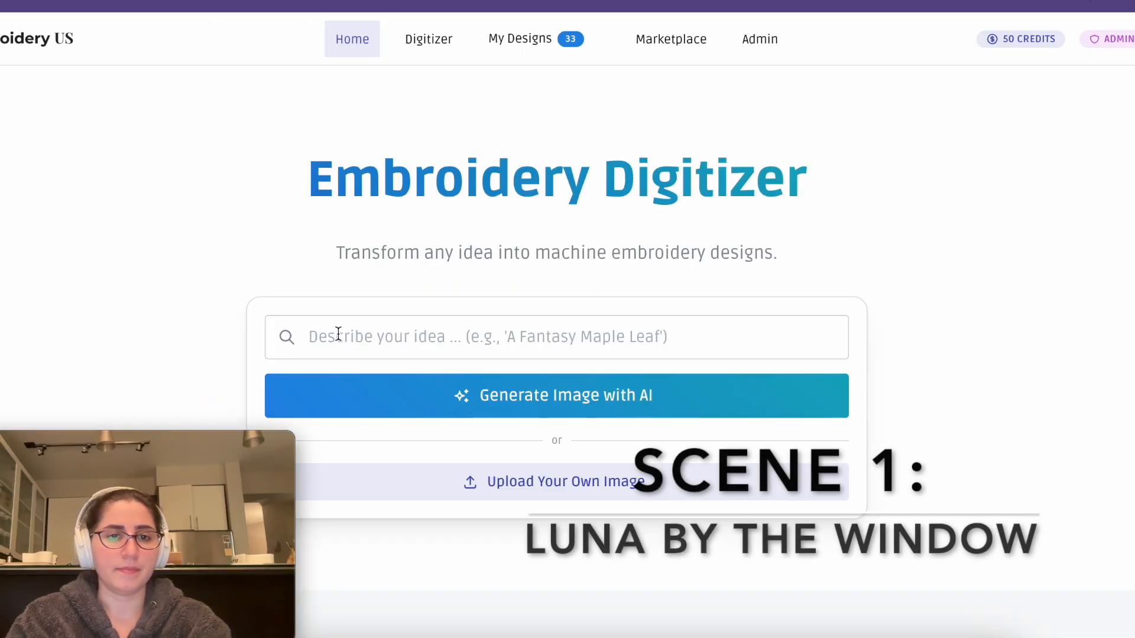
left_click(339, 334)
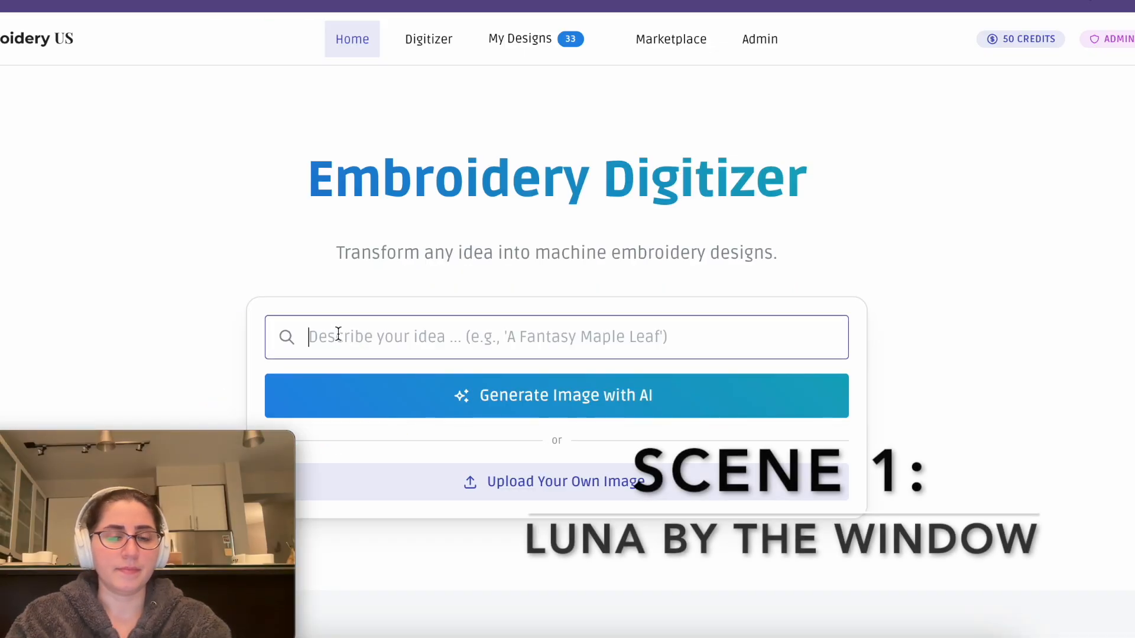
key("ctrl+v")
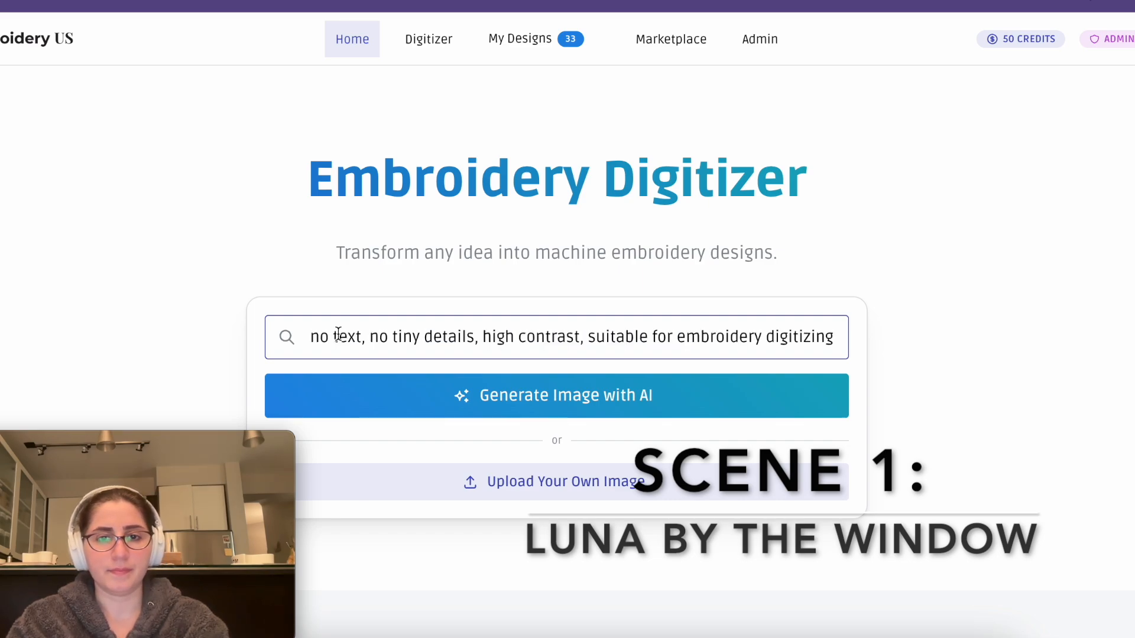
left_click(485, 398)
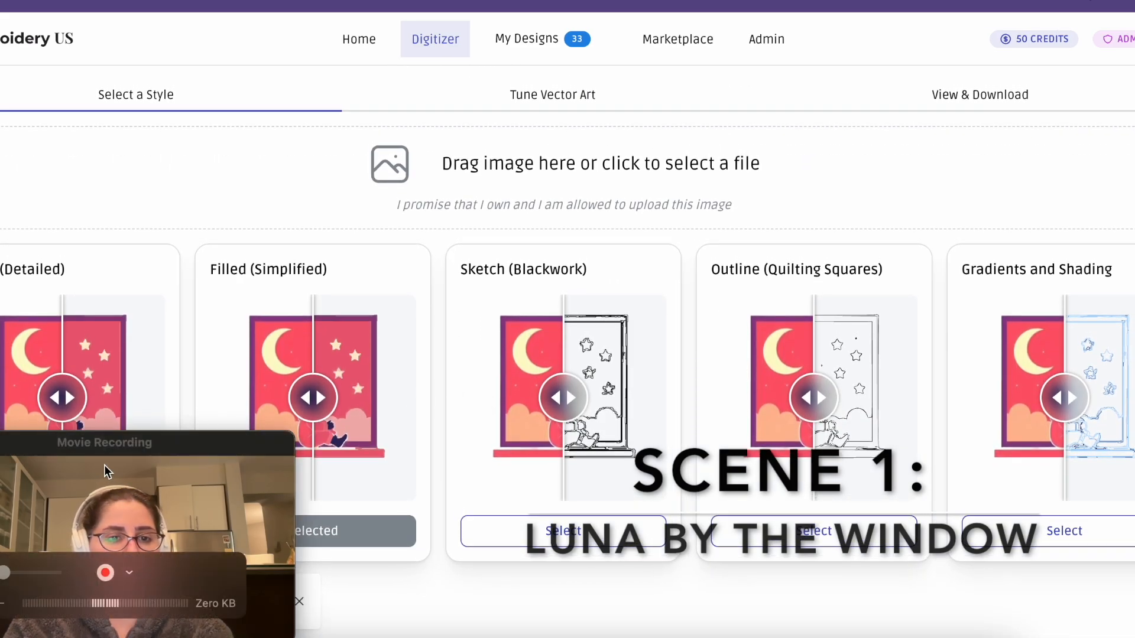
- Compare the detailed, simplified and blackwork previews with the original image and choose the Filled (Simplified) style
left_click_drag(95, 444, 693, 103)
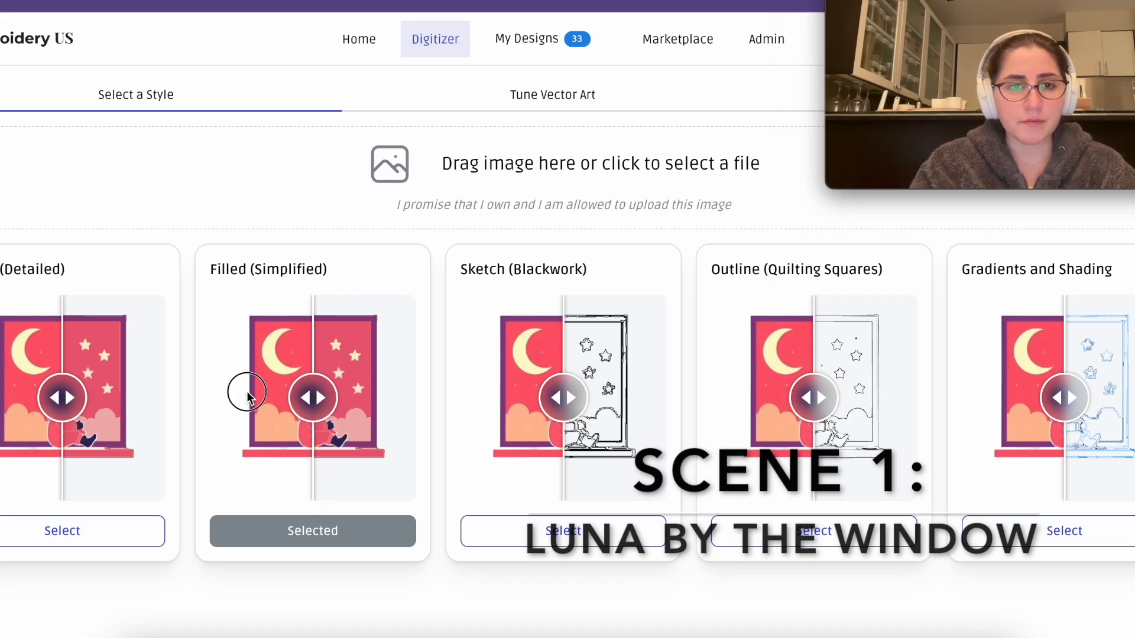
left_click_drag(319, 389, 220, 395)
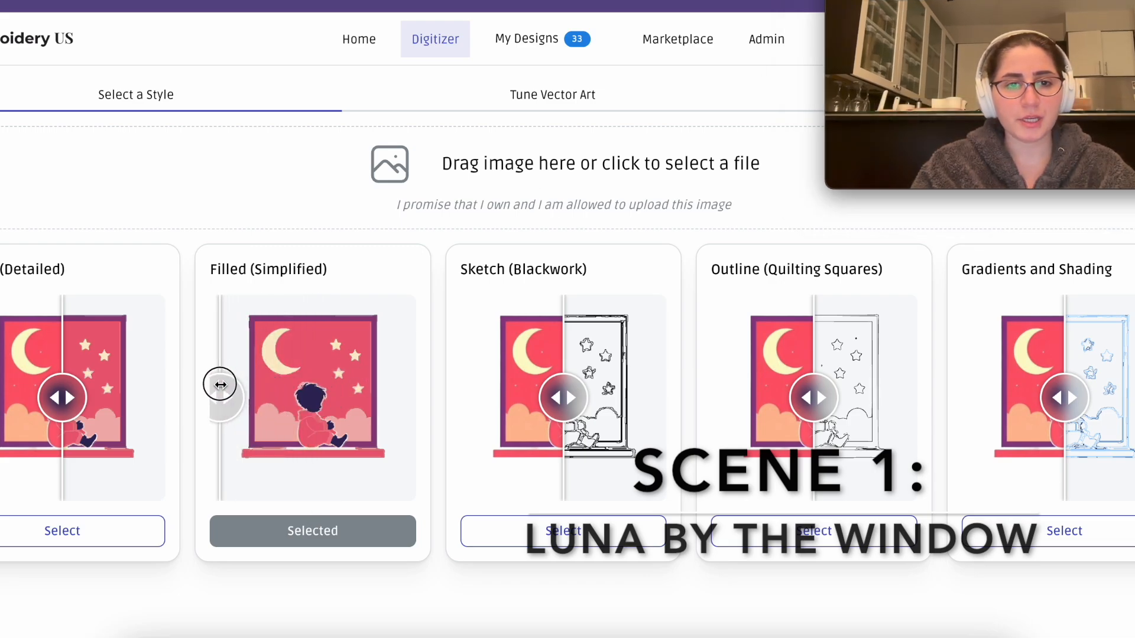
left_click_drag(62, 397, 1, 397)
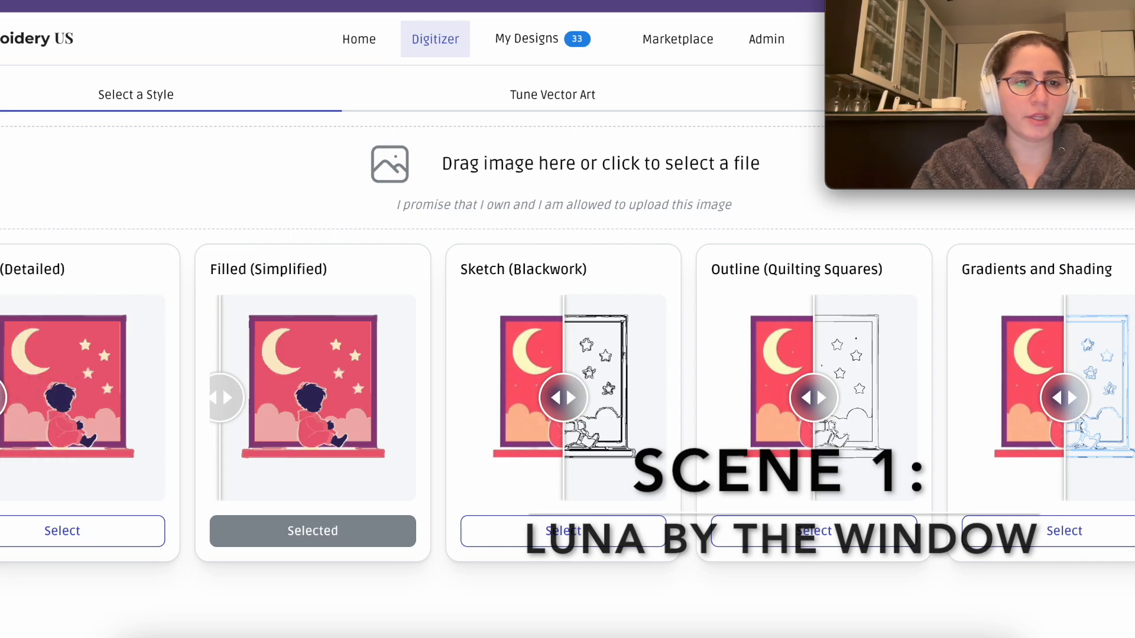
mouse_move(219, 393)
left_mouse_down()
mouse_move(293, 390)
mouse_move(226, 391)
left_mouse_up()
left_click_drag(567, 393, 477, 387)
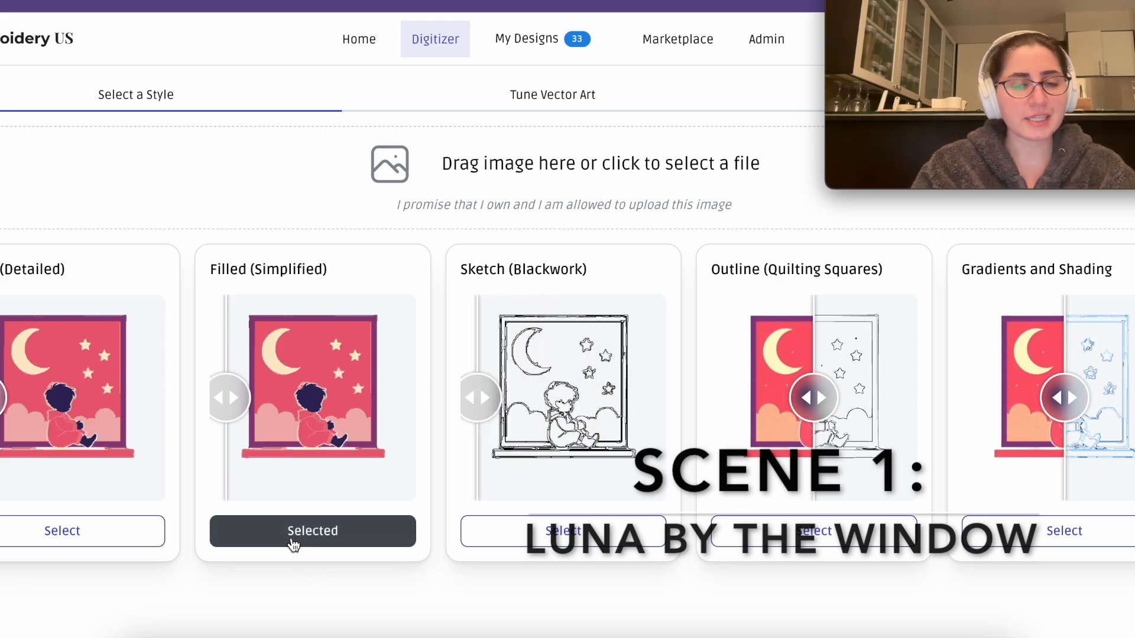
left_click(273, 539)
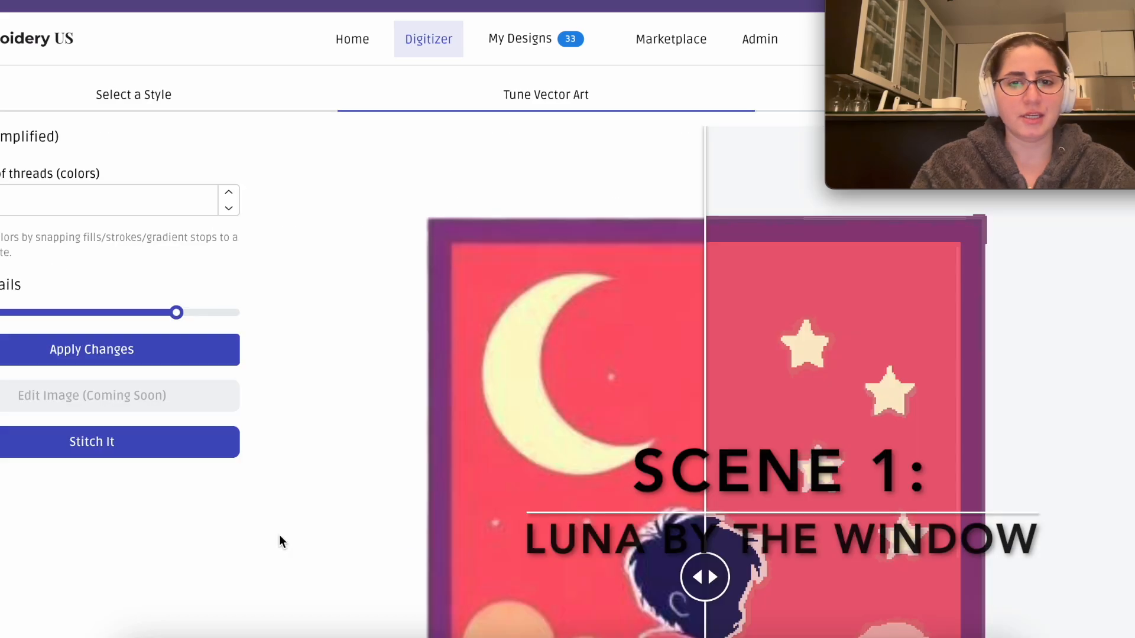
- Uncover the full vector version with the comparison slider and examine the moon, stars, child and window frame
scroll(585, 399, "down", 3)
left_click_drag(704, 410, 367, 422)
scroll(367, 422, "down", 1)
scroll(470, 310, "up", 3)
scroll(469, 310, "down", 2)
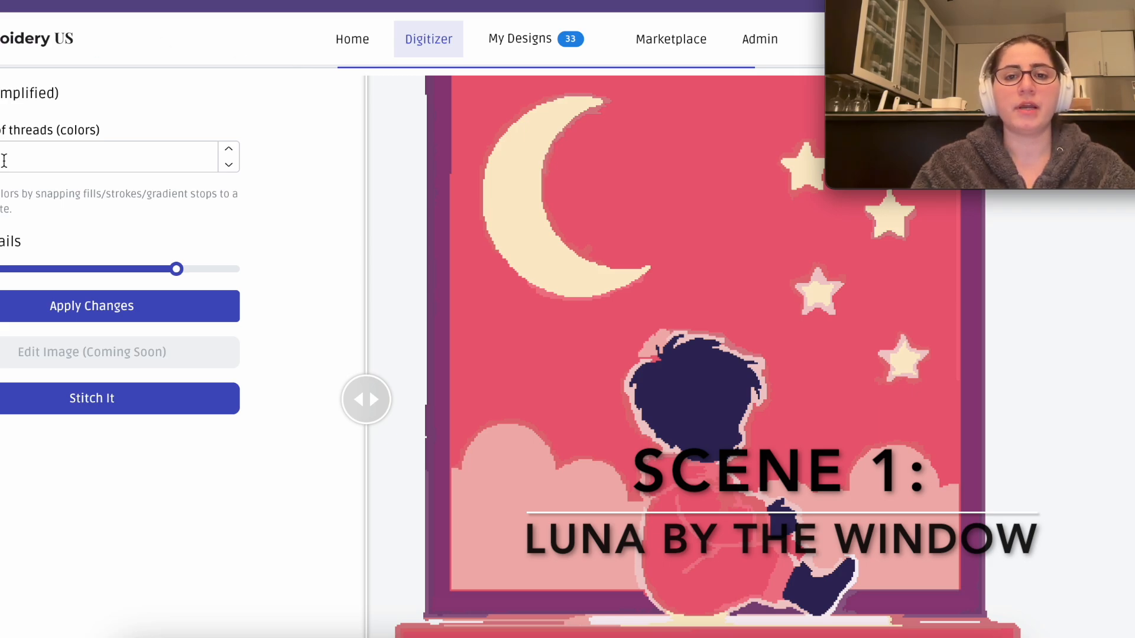
scroll(467, 293, "up", 1)
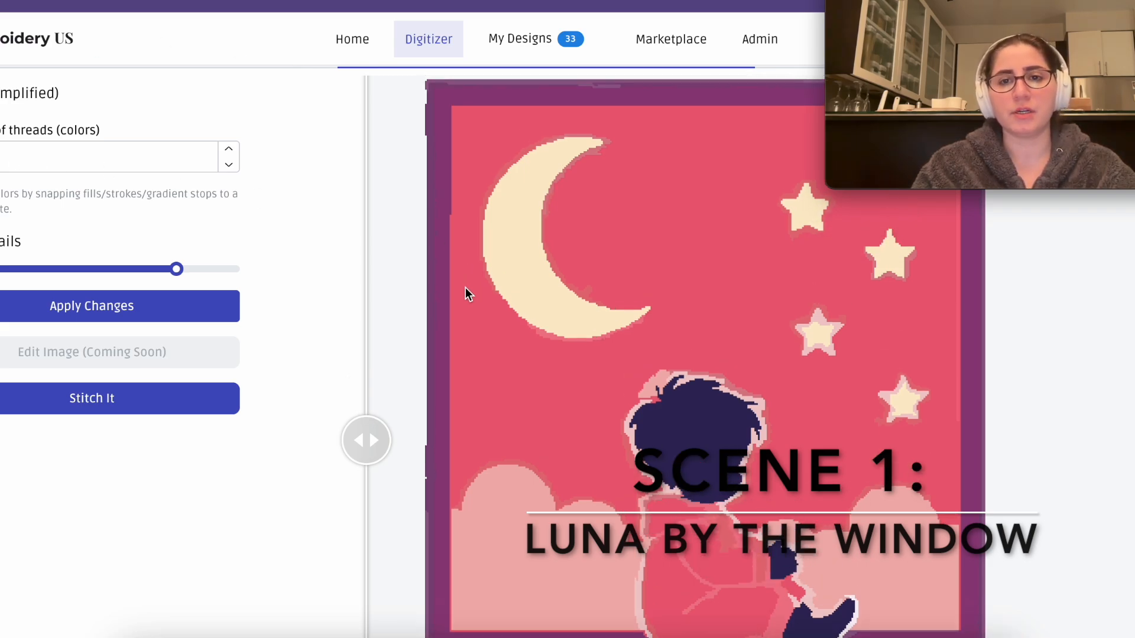
- Reduce the number of thread colors in two rounds, applying each change to the vector art
left_click(63, 153)
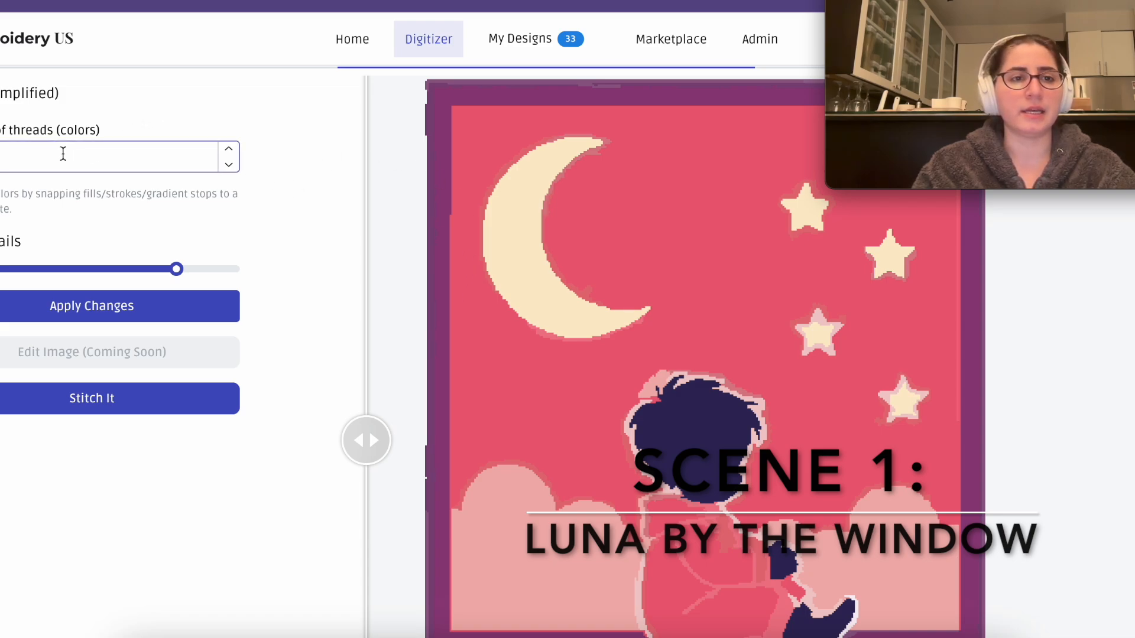
left_click(95, 312)
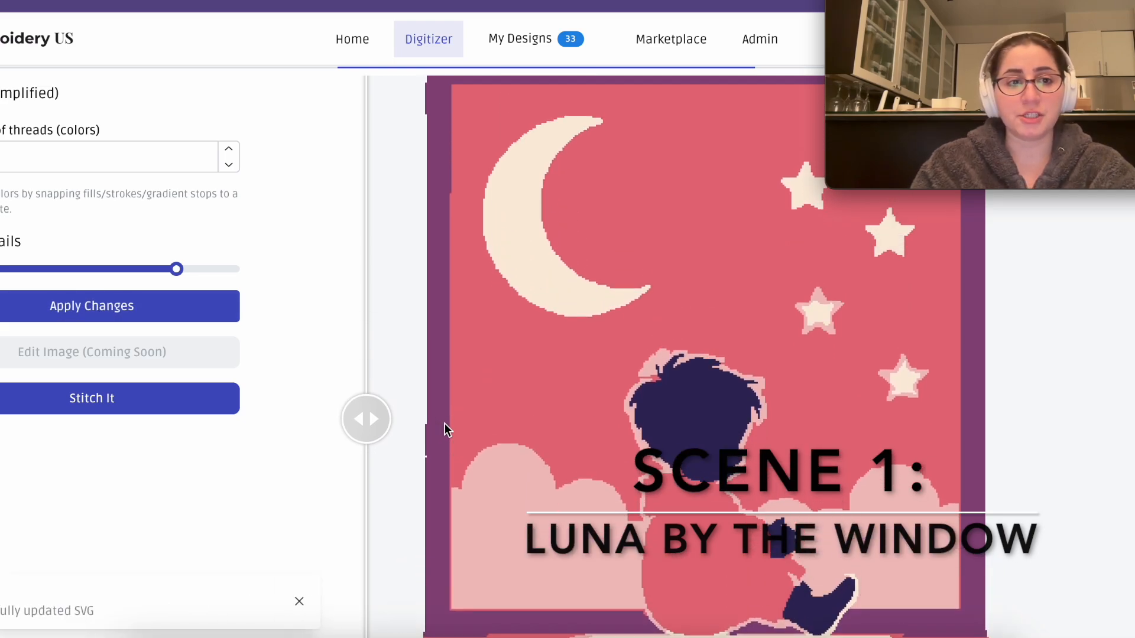
left_click(12, 156)
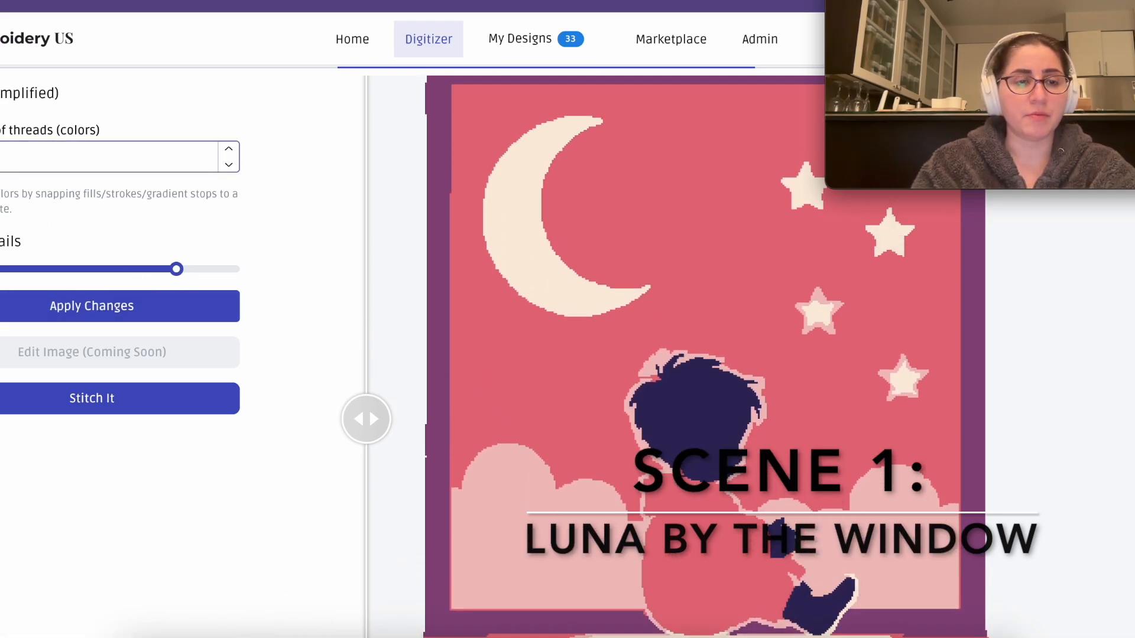
left_click(71, 304)
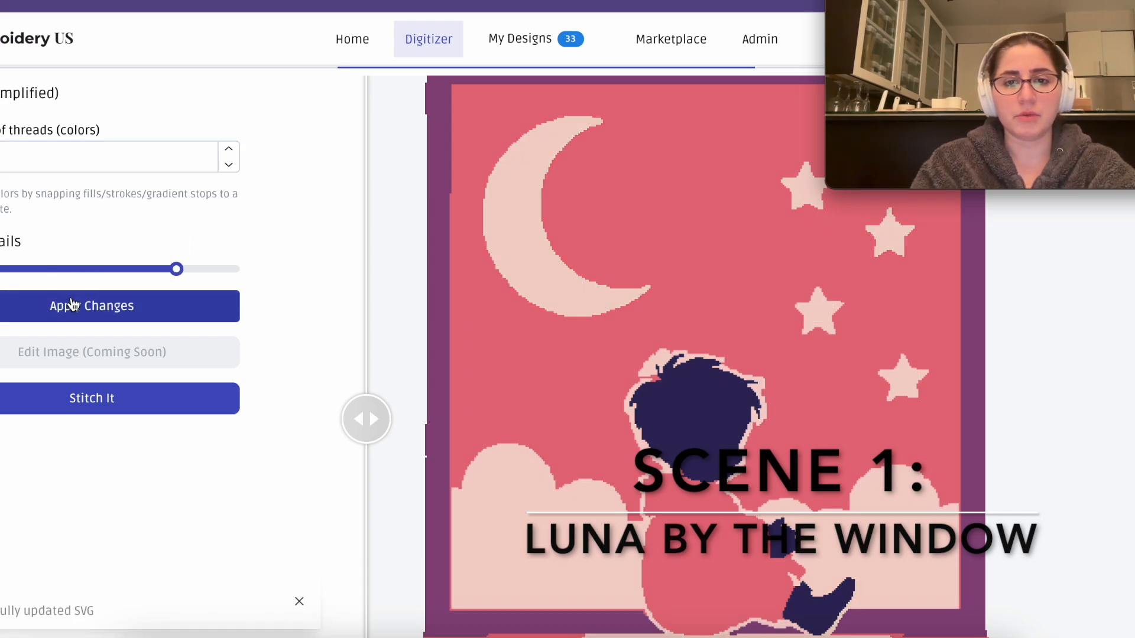
- Try the lowest allowed number of thread colors on the vector art and inspect the whole picture
left_click(1, 152)
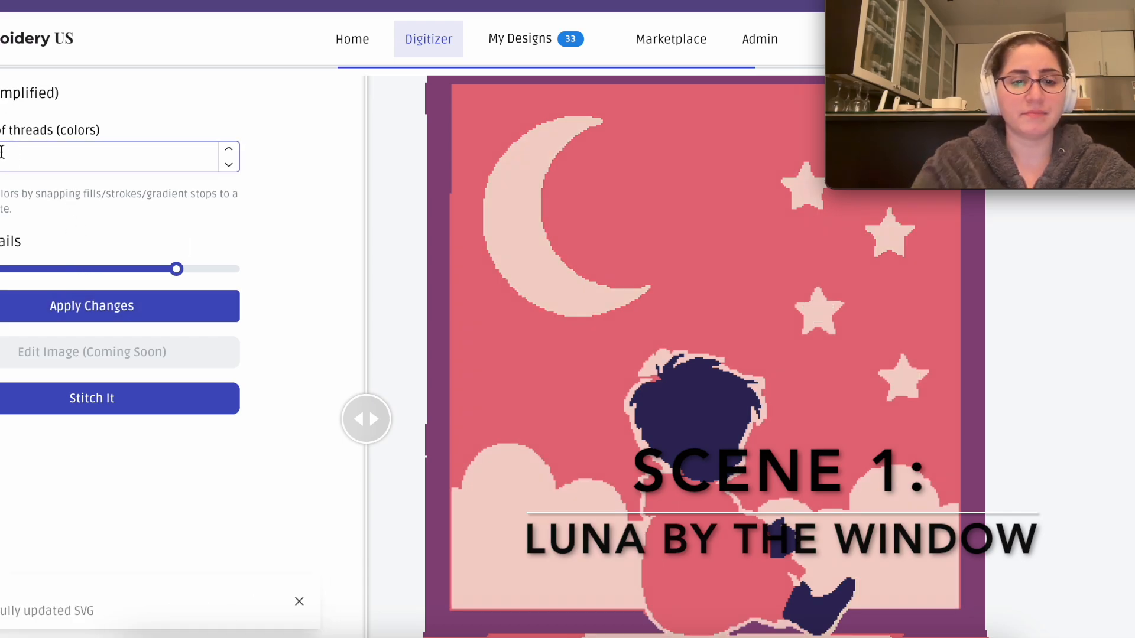
left_click(106, 306)
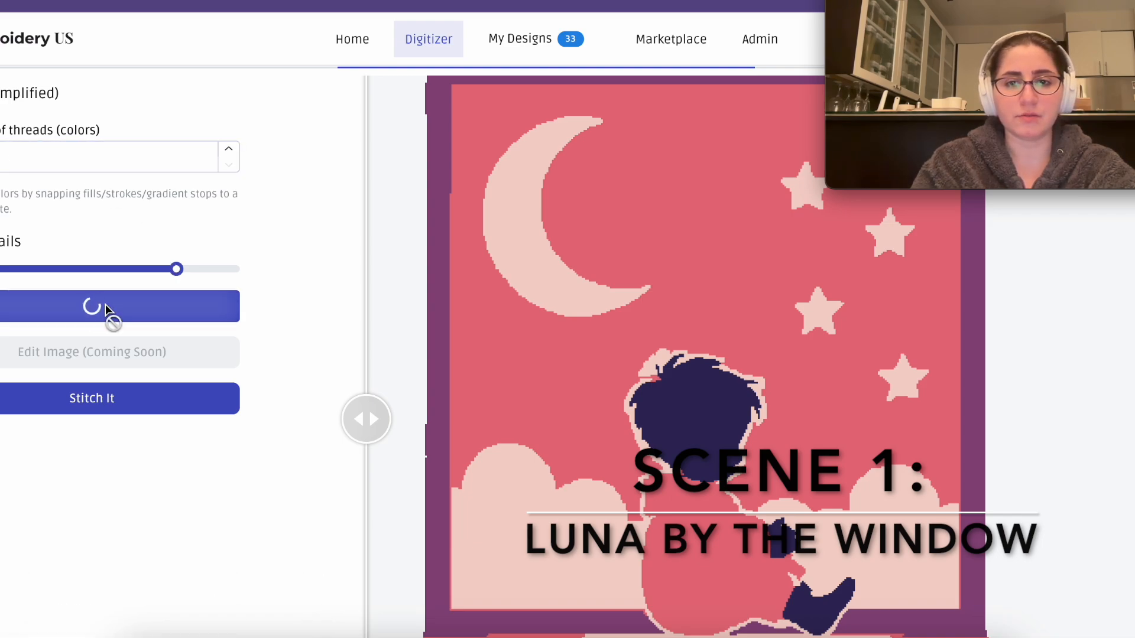
scroll(646, 459, "down", 2)
scroll(646, 459, "up", 3)
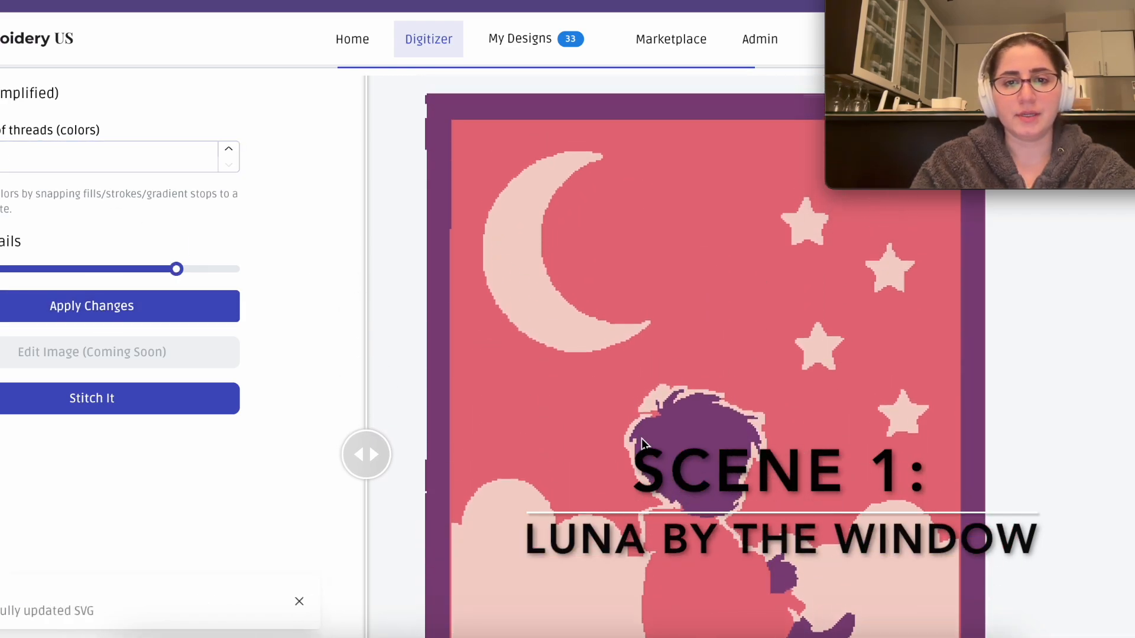
- Raise the number of thread colors above the minimum, apply it and check the vector art
left_click(46, 152)
left_click(161, 312)
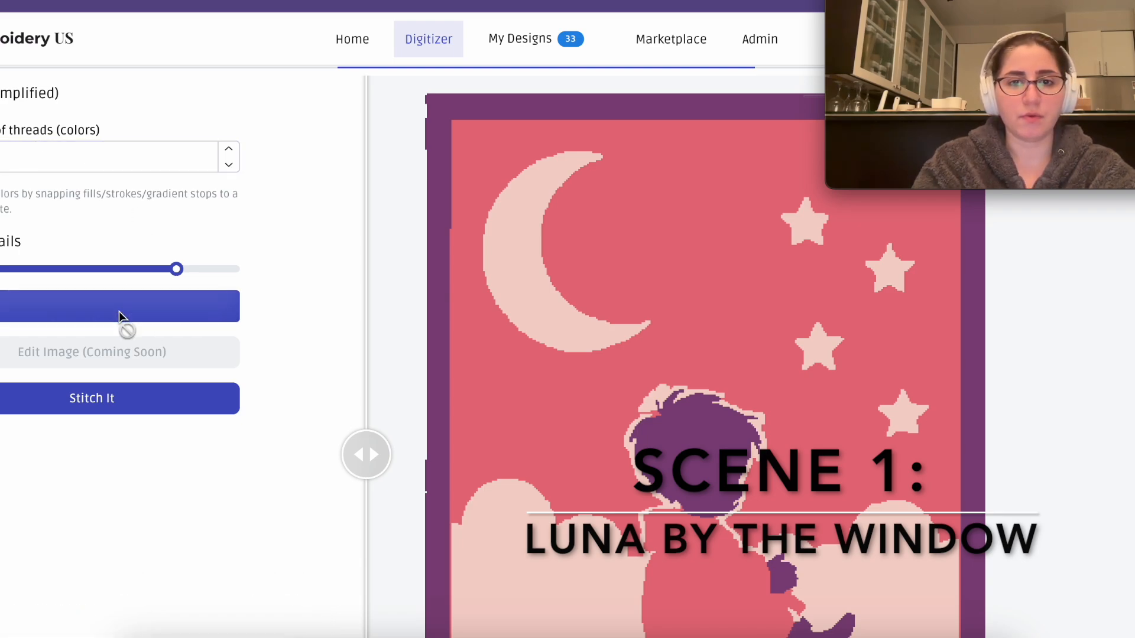
scroll(417, 367, "down", 2)
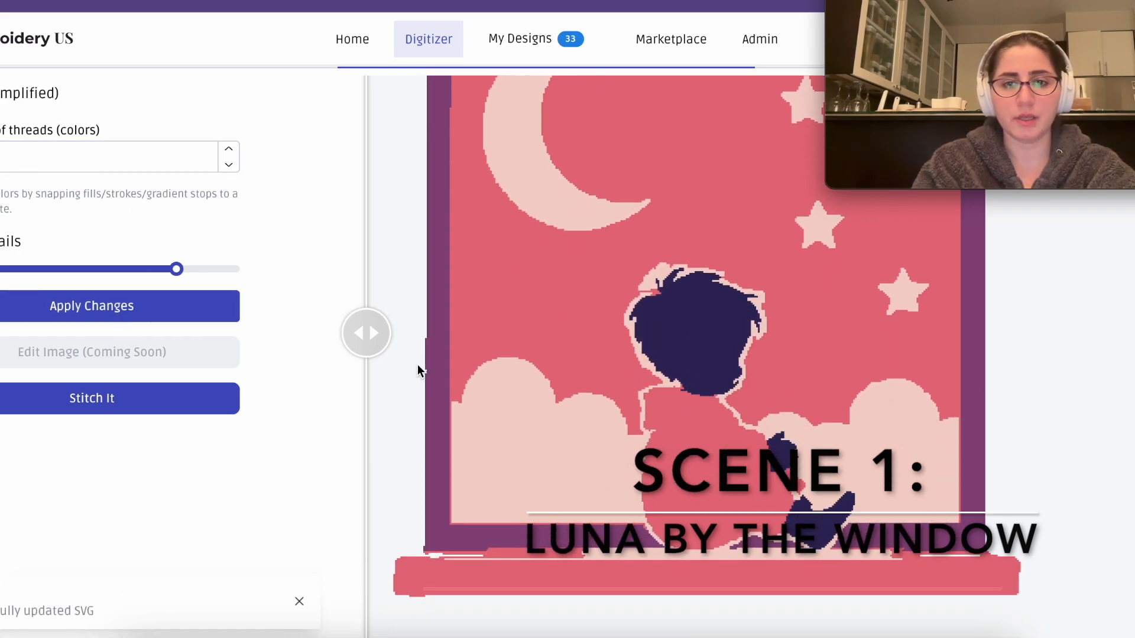
scroll(418, 367, "up", 1)
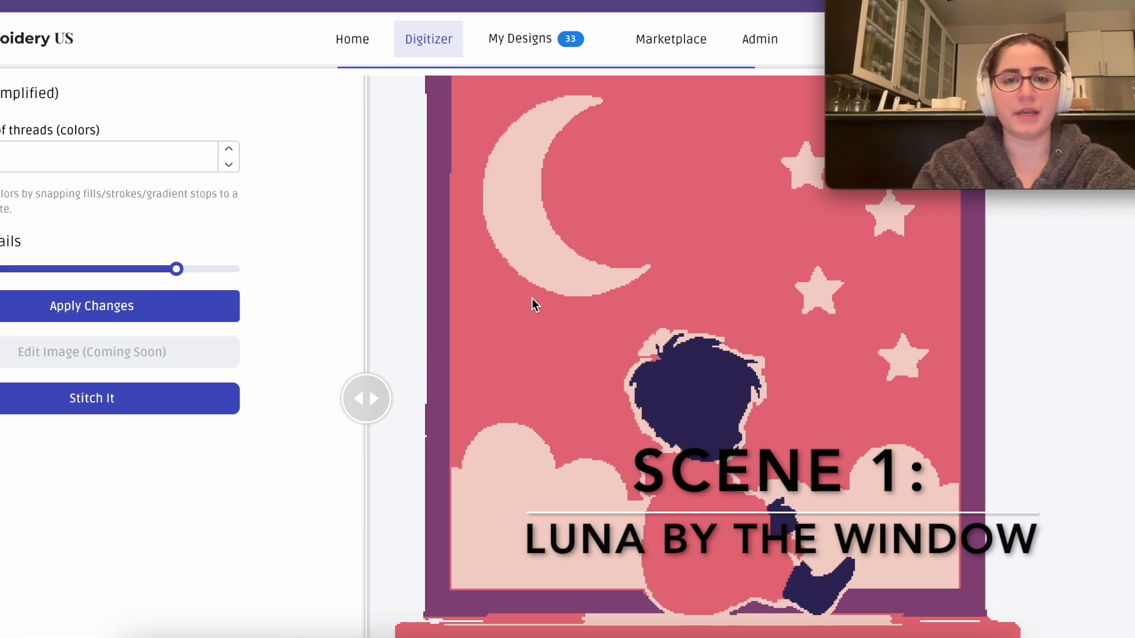
scroll(560, 552, "down", 1)
- Try a clearly lower detail level on the vector art
mouse_move(122, 272)
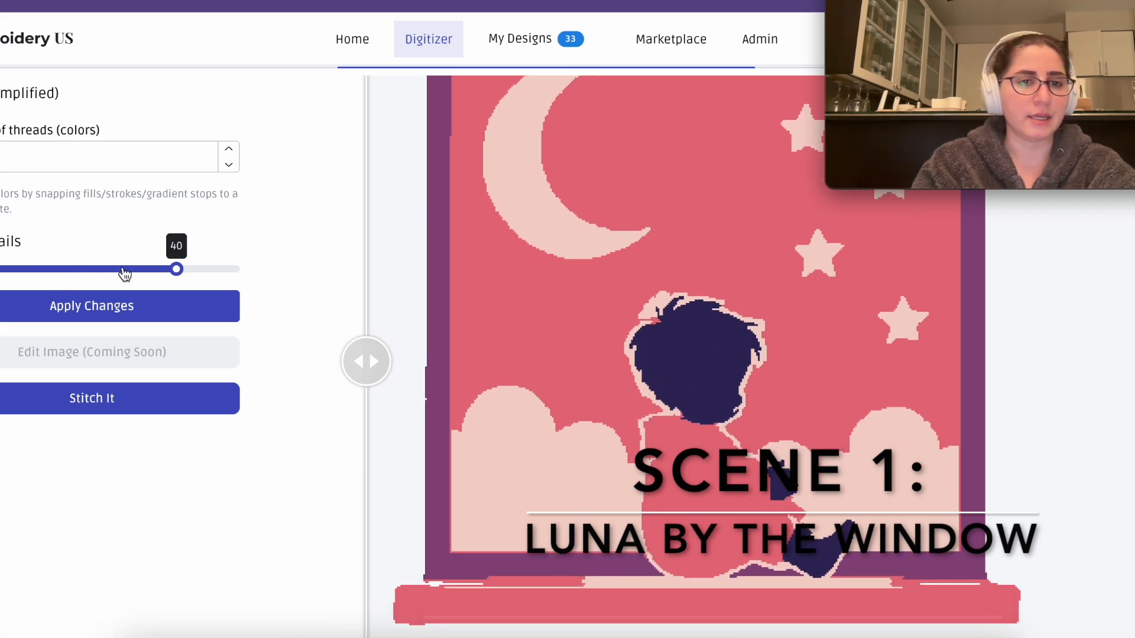
left_click(132, 269)
left_click(86, 310)
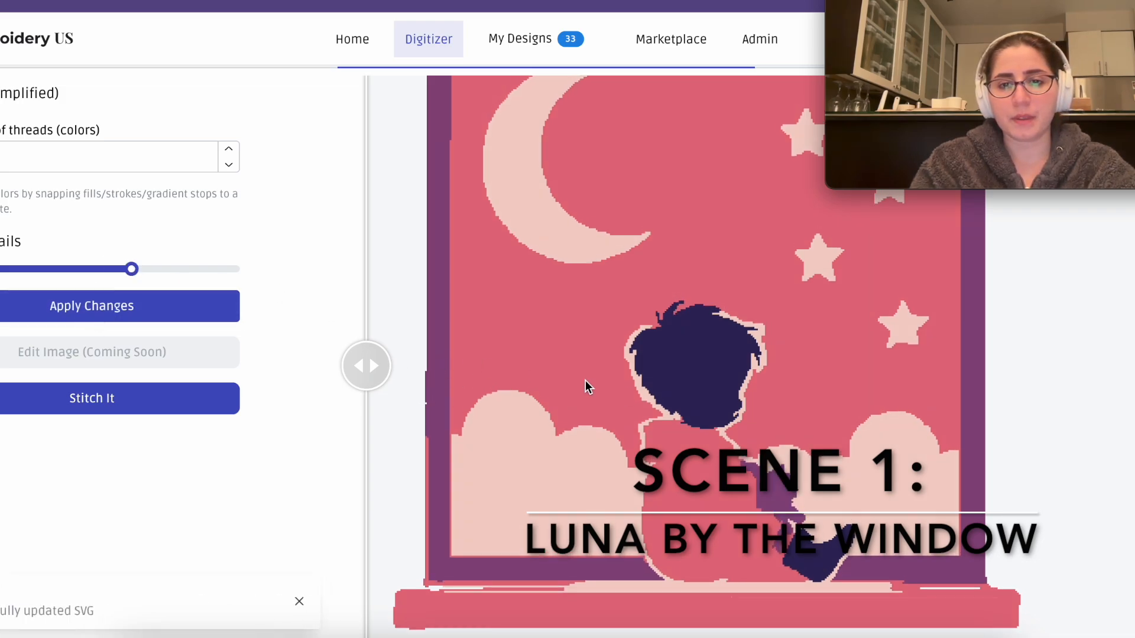
- Raise the detail level slightly and apply it to the vector art
left_click(154, 269)
left_click(130, 313)
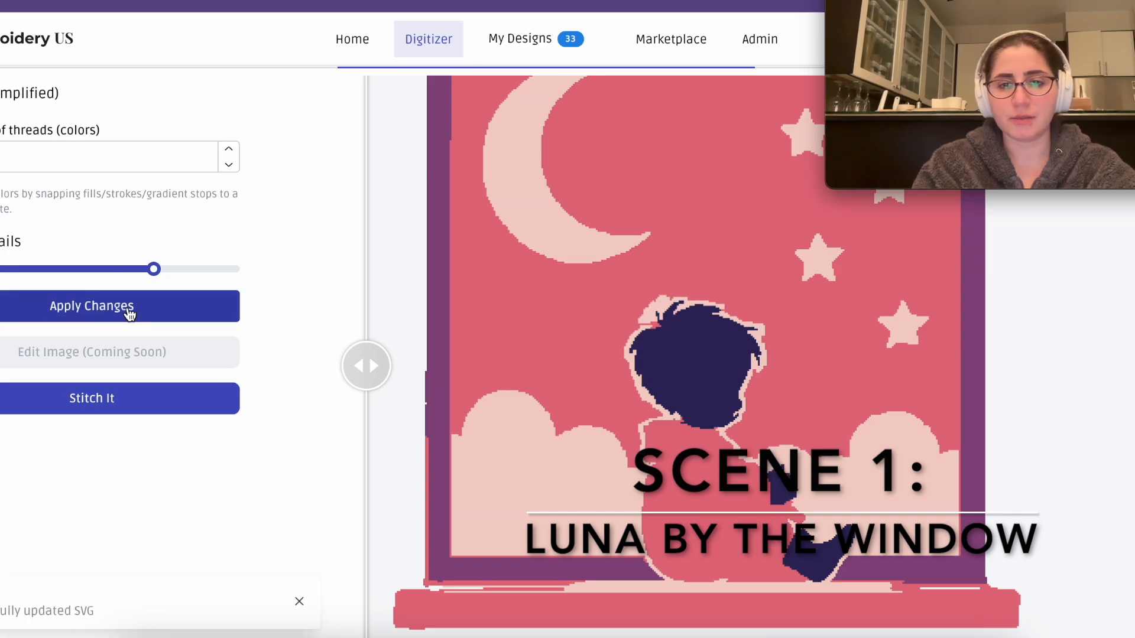
scroll(701, 318, "up", 1)
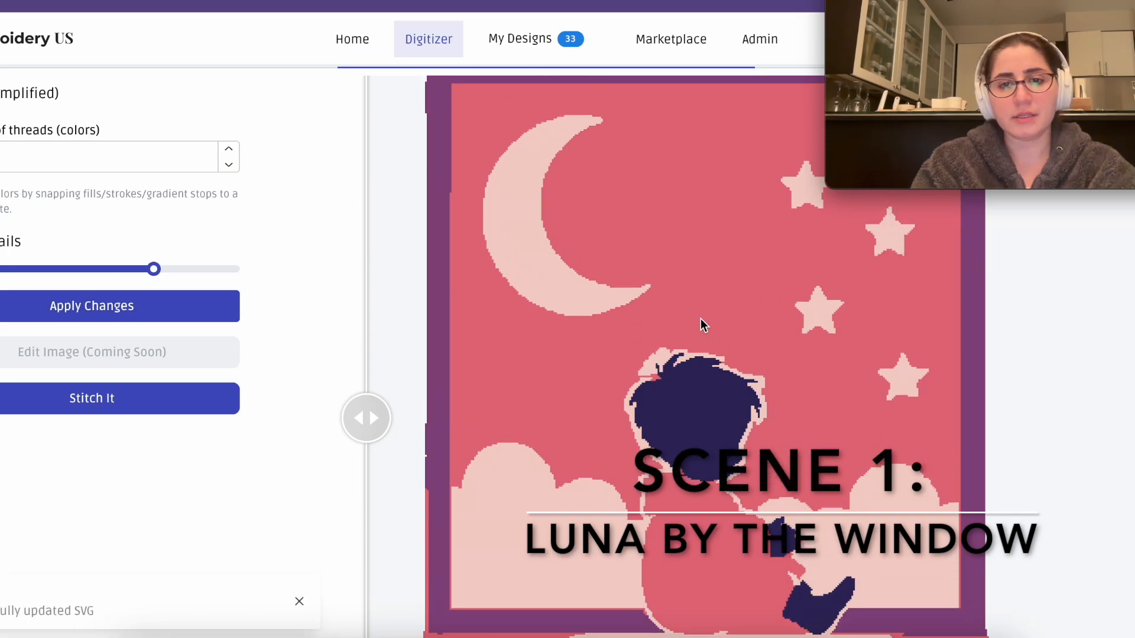
- Stitch the design with a 4 x 4 inch frame size
left_click(89, 398)
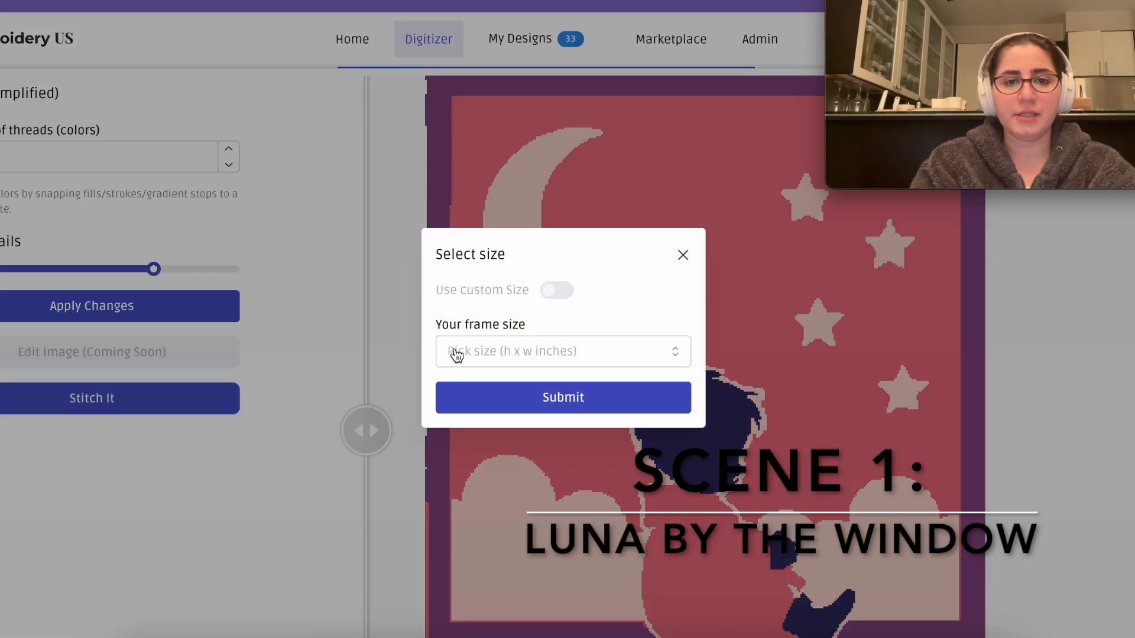
left_click(476, 356)
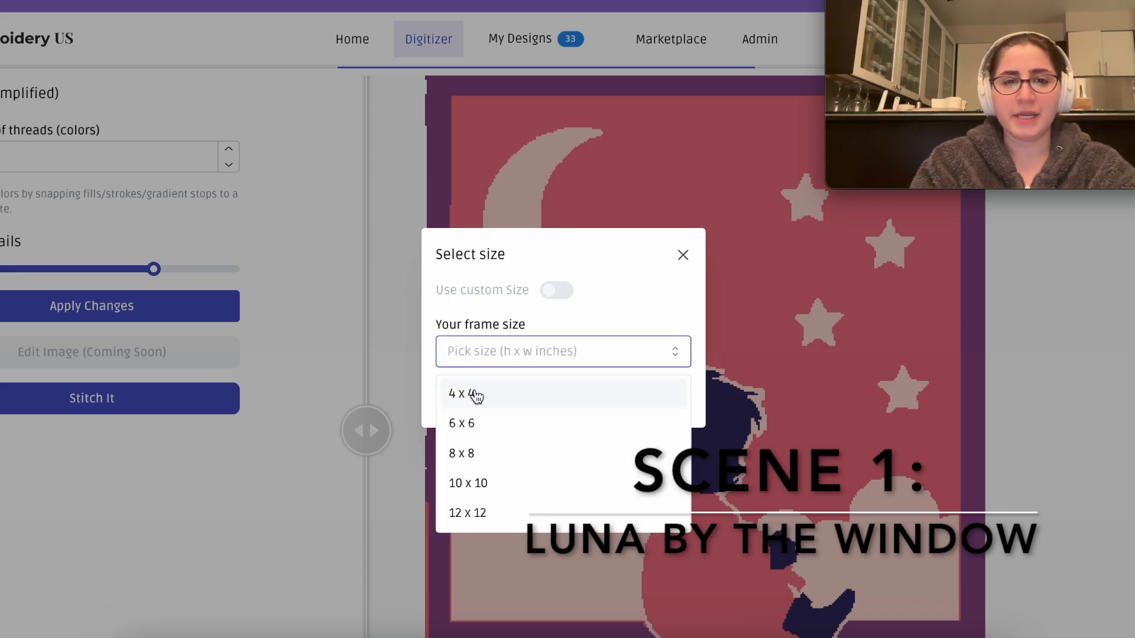
left_click(477, 395)
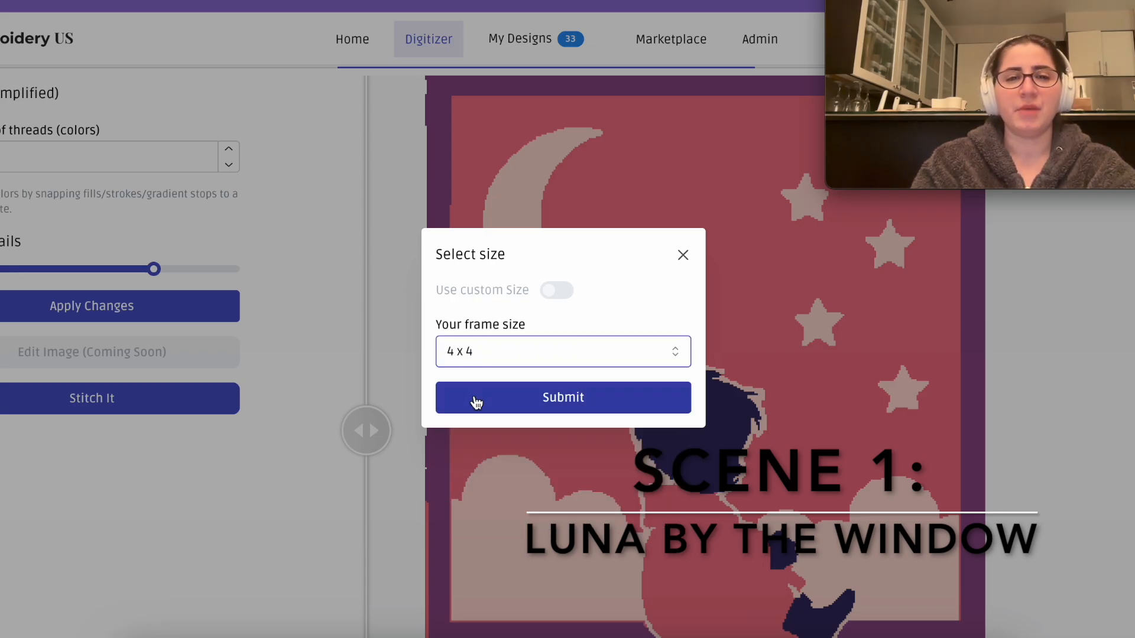
left_click(477, 397)
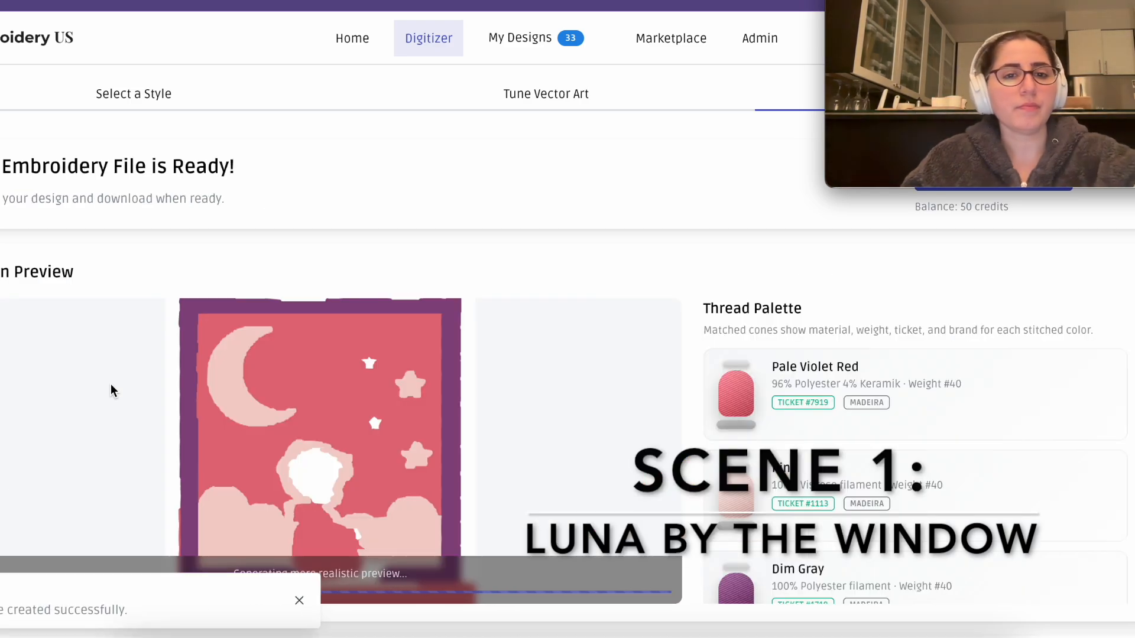
- Review the stitched design preview with its thread palette and return to the vector art tuning stage
scroll(325, 455, "down", 2)
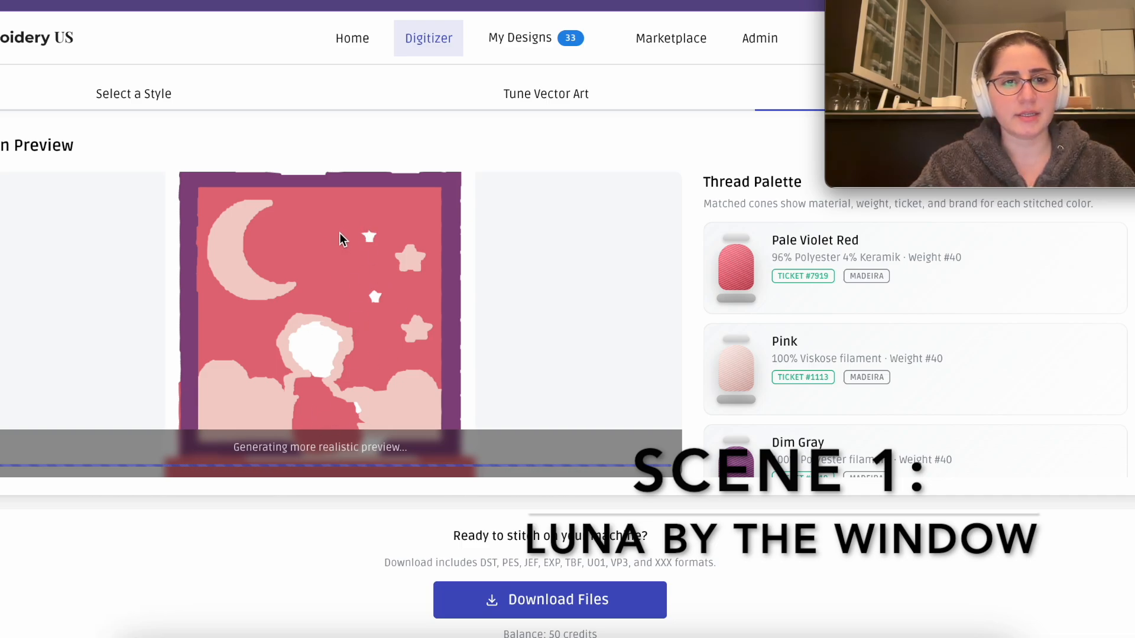
scroll(341, 239, "up", 2)
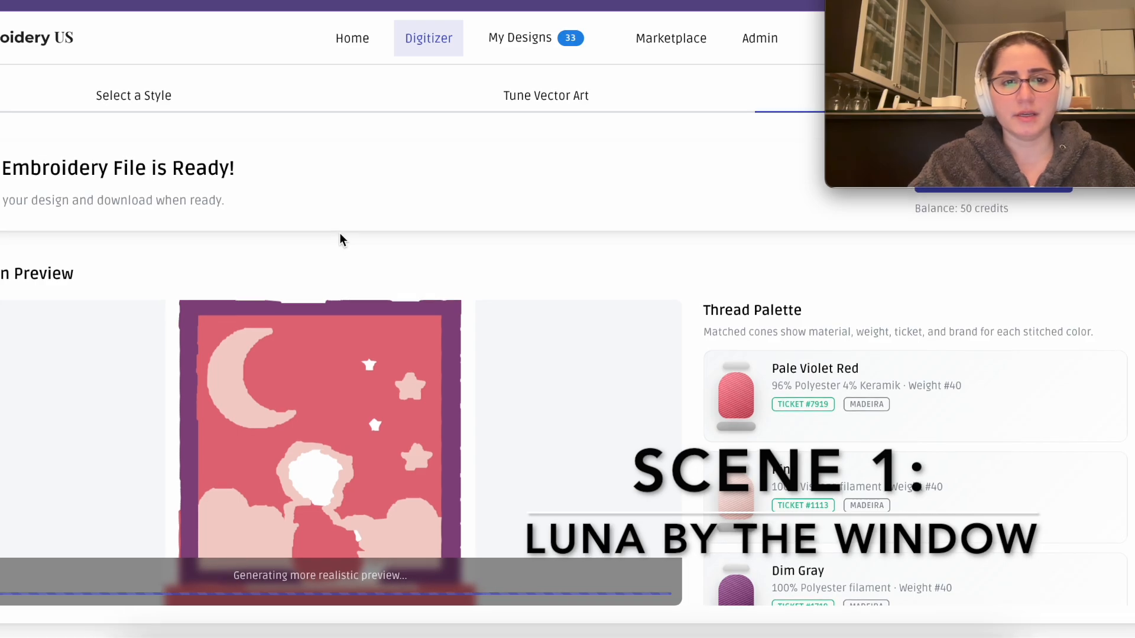
left_click(532, 98)
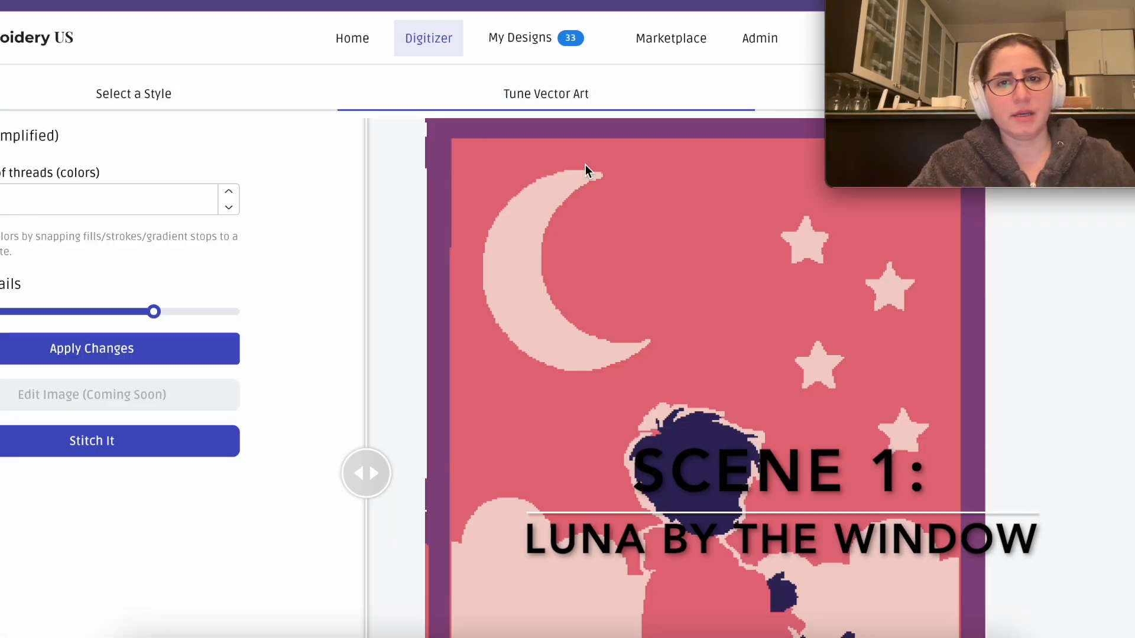
- Reopen the stitched design preview and examine its shapes and matched thread palette
left_click(810, 103)
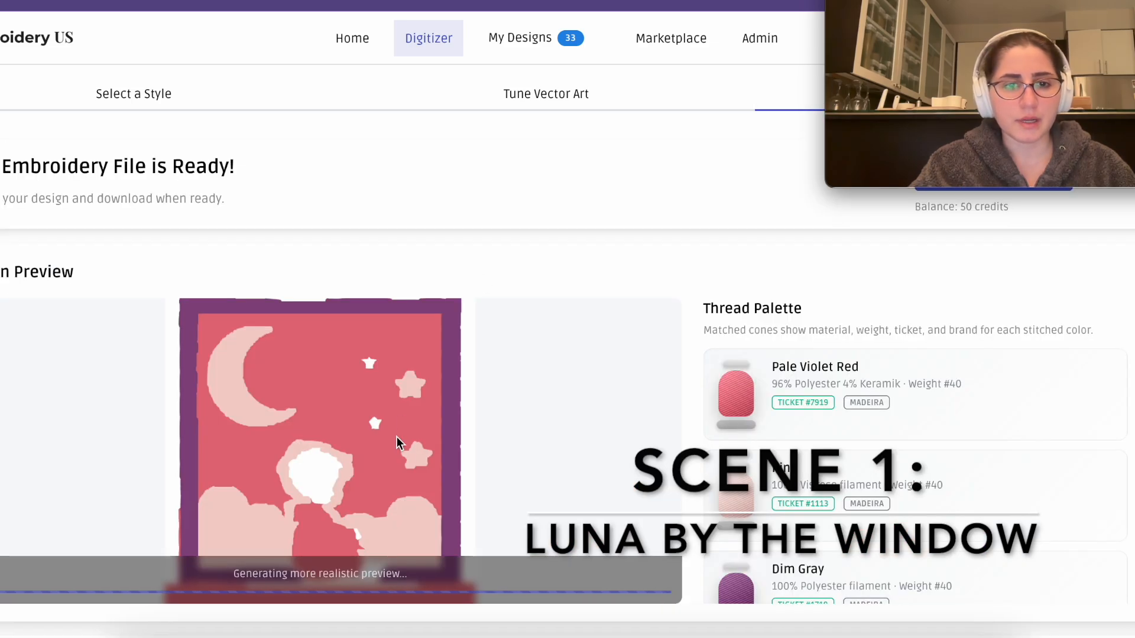
scroll(414, 461, "down", 2)
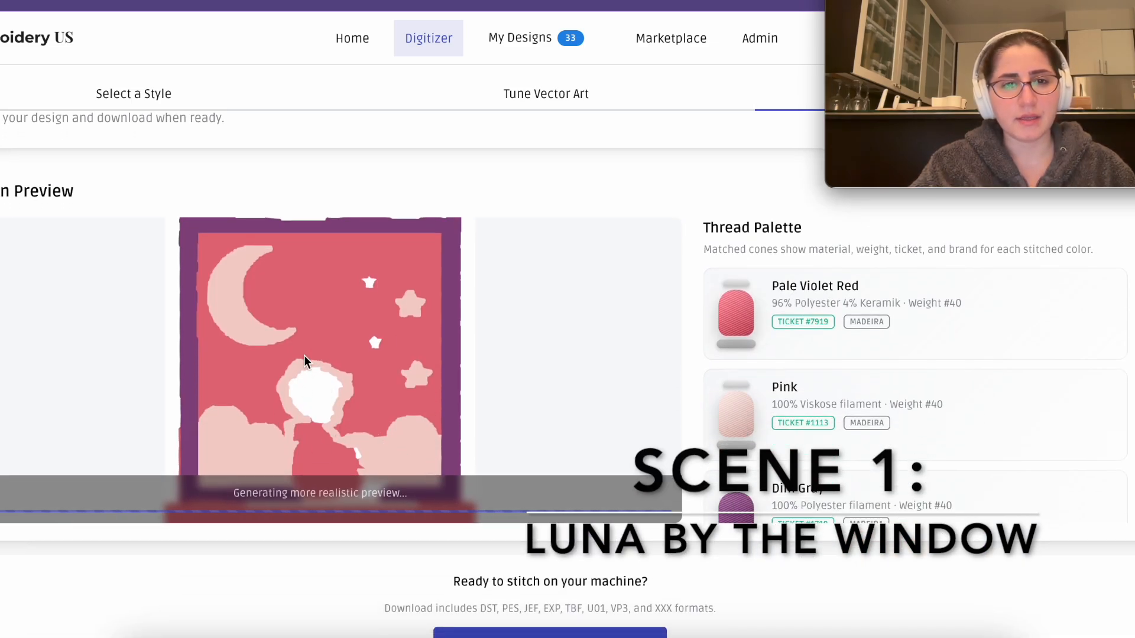
scroll(347, 352, "up", 1)
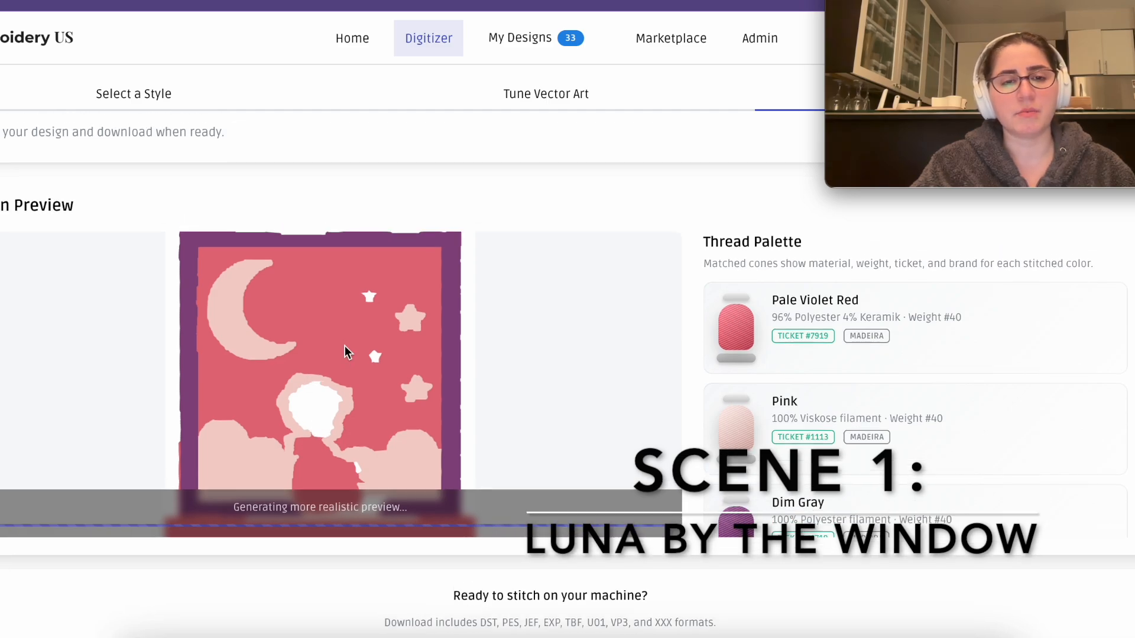
- Reselect the Filled (Simplified) style for the window scene and stitch it with a 6 x 6 frame size
left_click(178, 97)
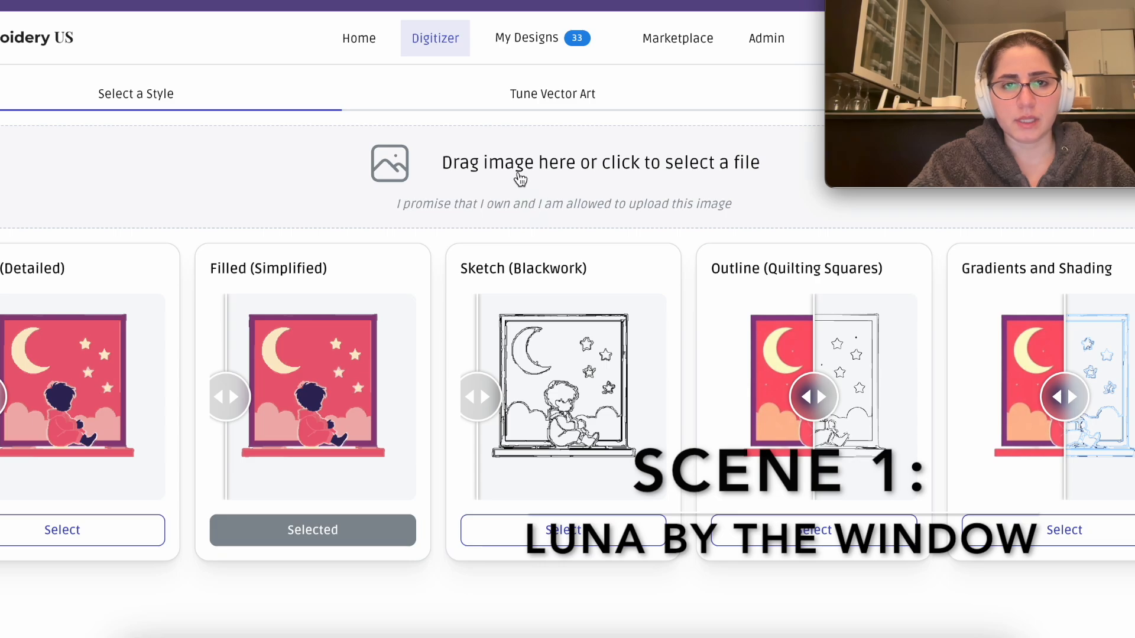
left_click(314, 529)
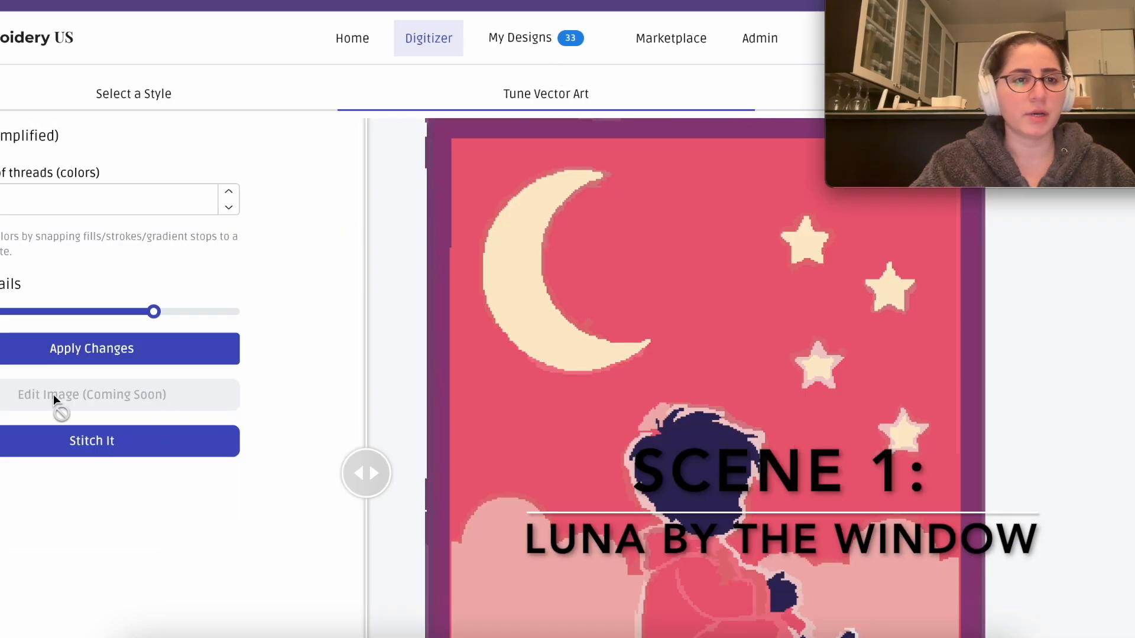
left_click(114, 445)
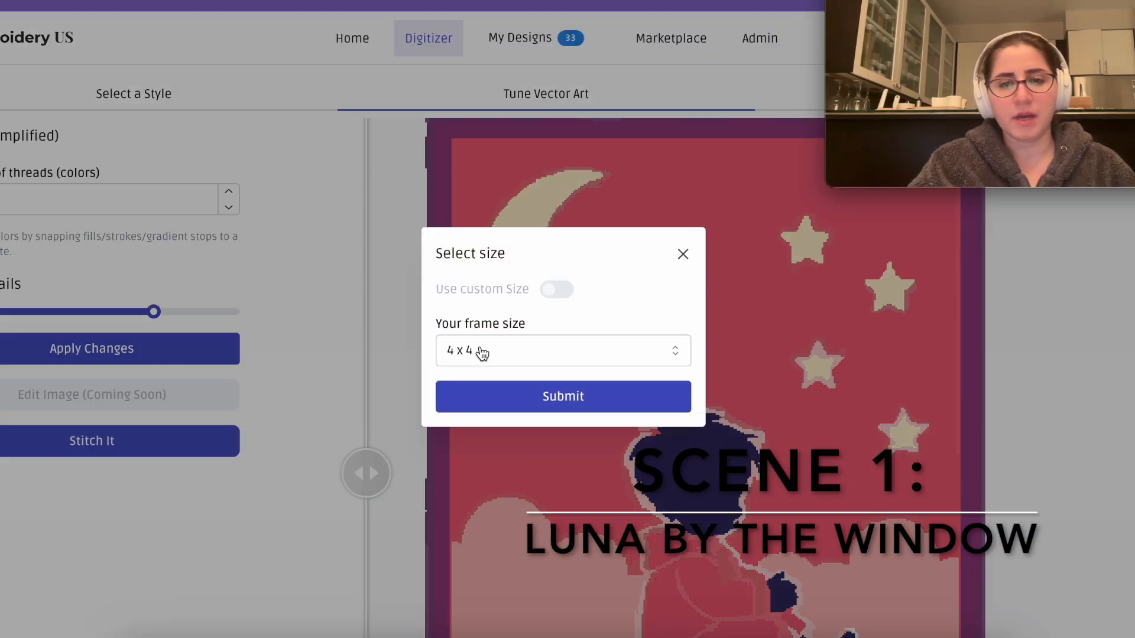
left_click(482, 353)
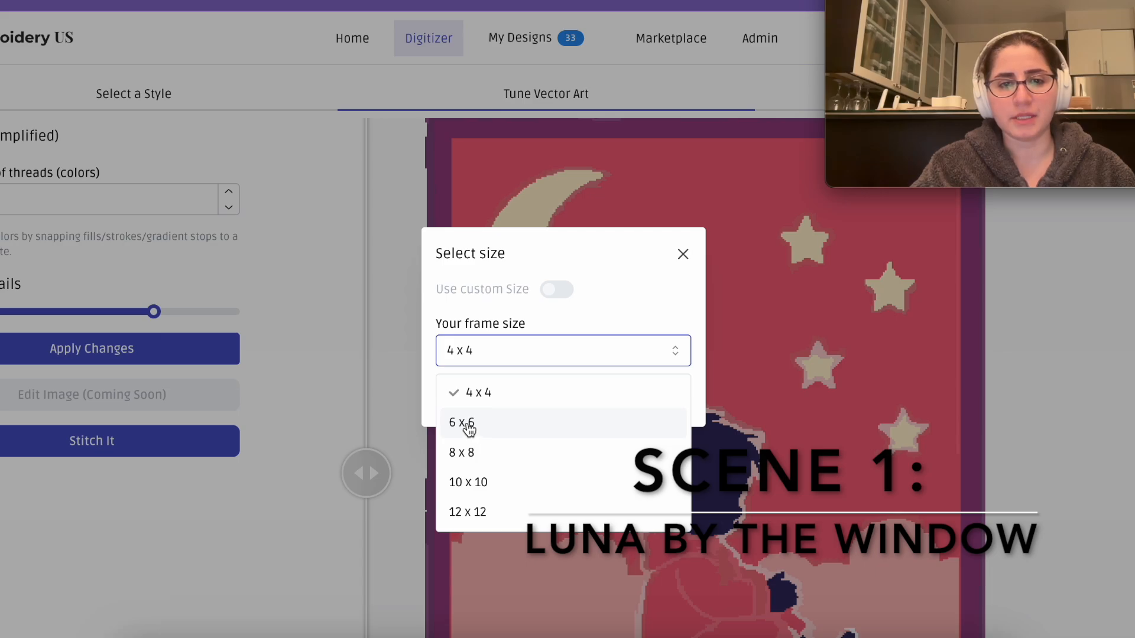
left_click(467, 424)
left_click(510, 399)
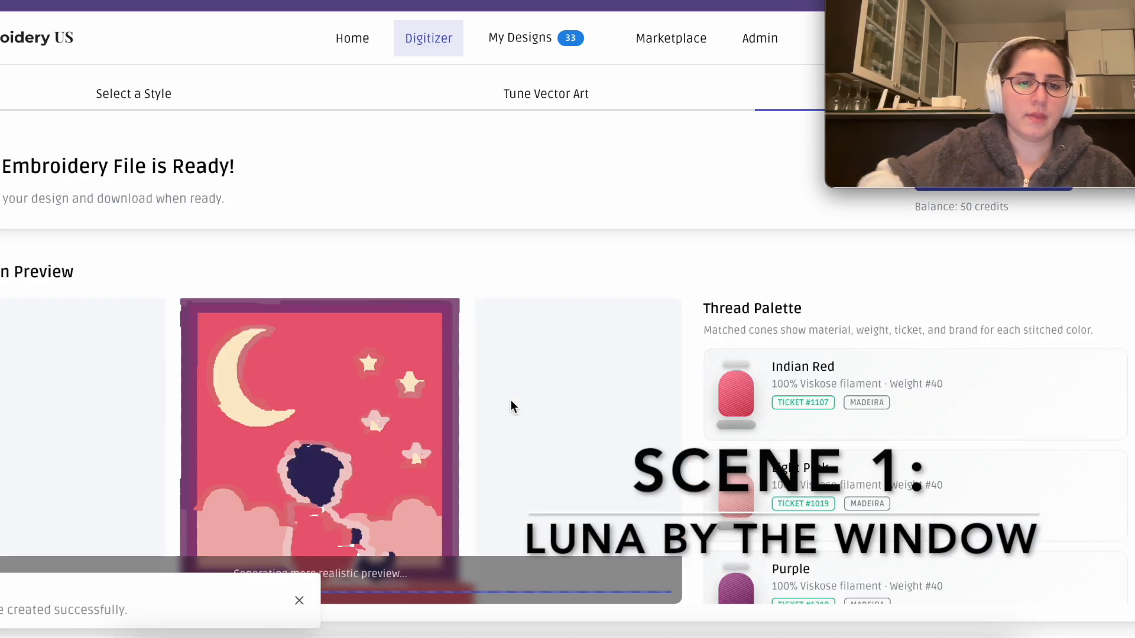
- Check the 6 x 6 stitched preview and download the embroidery files, accepting the one-credit deduction
scroll(509, 399, "down", 2)
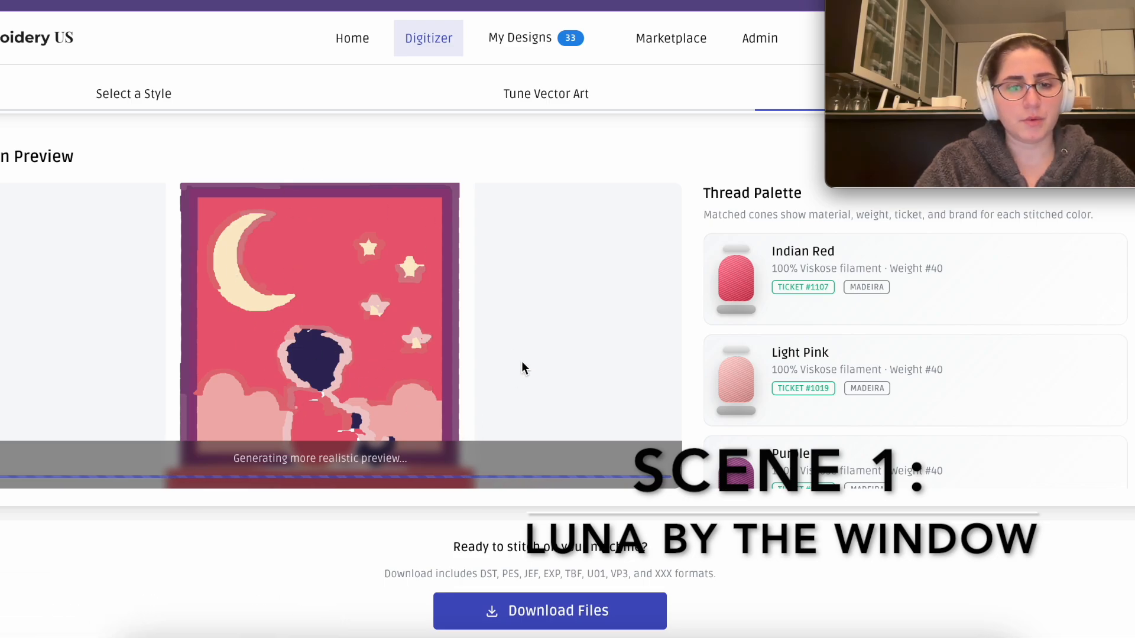
scroll(427, 355, "up", 2)
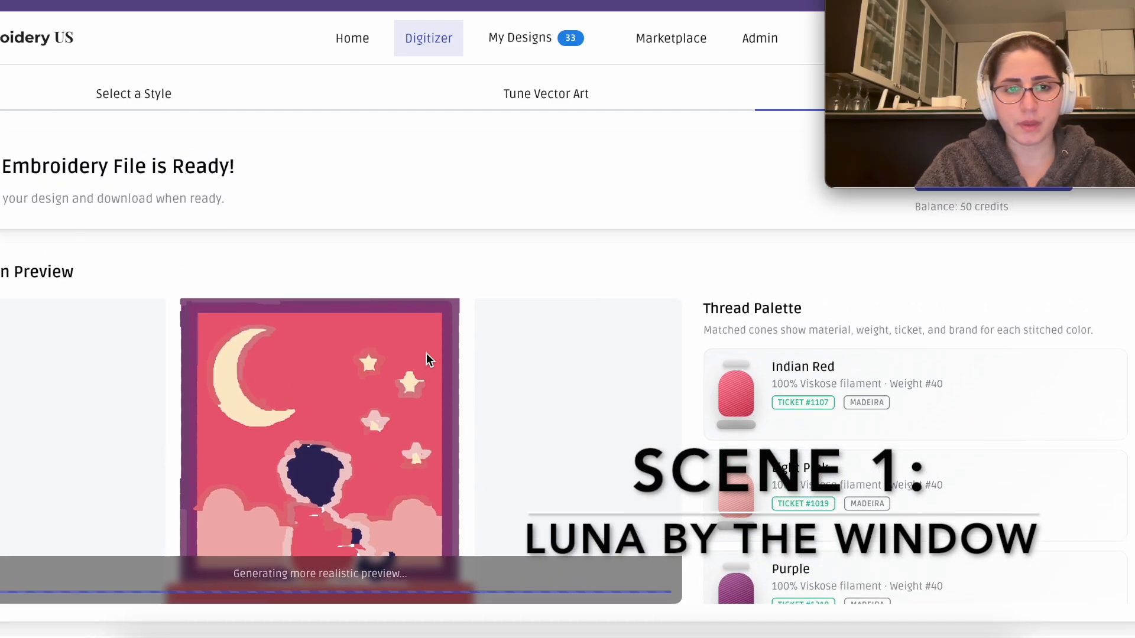
scroll(427, 353, "down", 2)
left_click(482, 599)
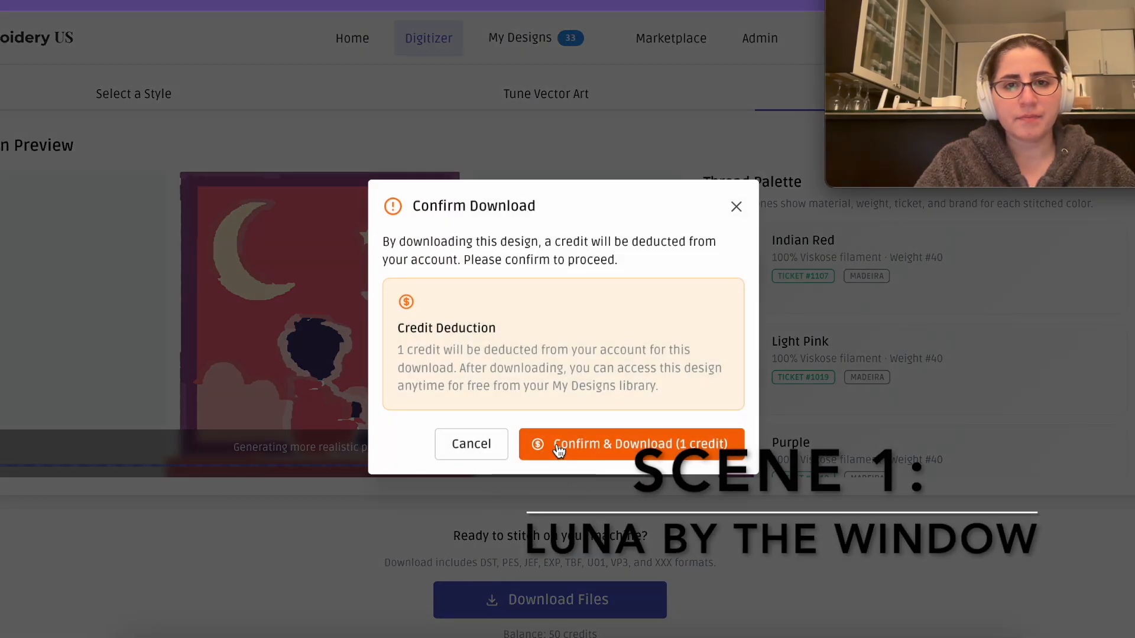
left_click(559, 448)
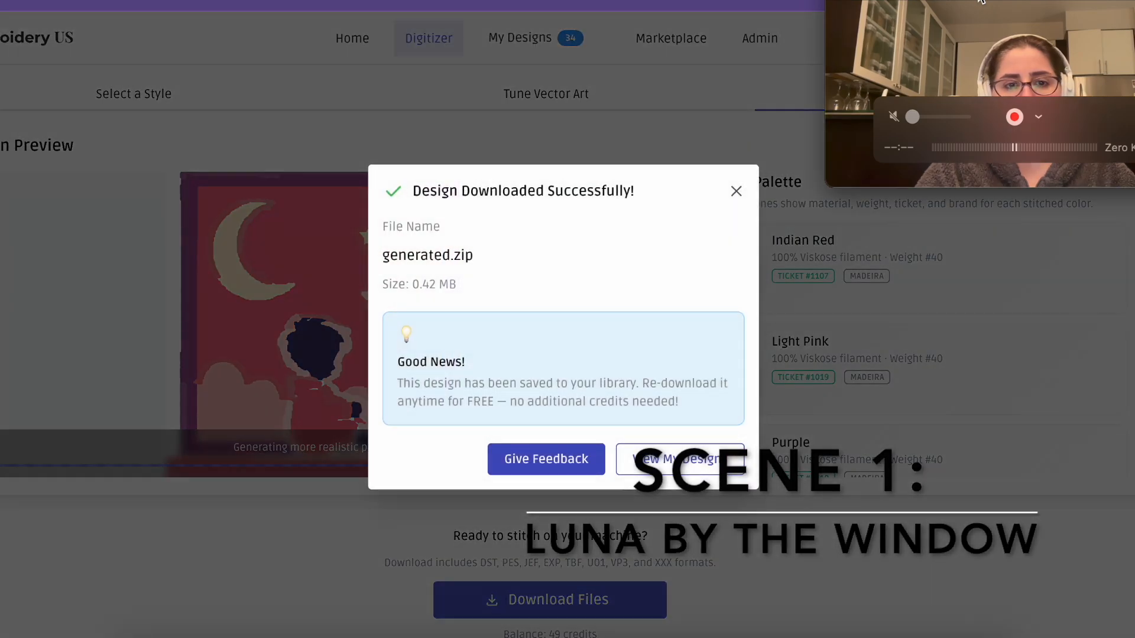
left_click(736, 191)
scroll(399, 345, "up", 2)
scroll(398, 345, "down", 1)
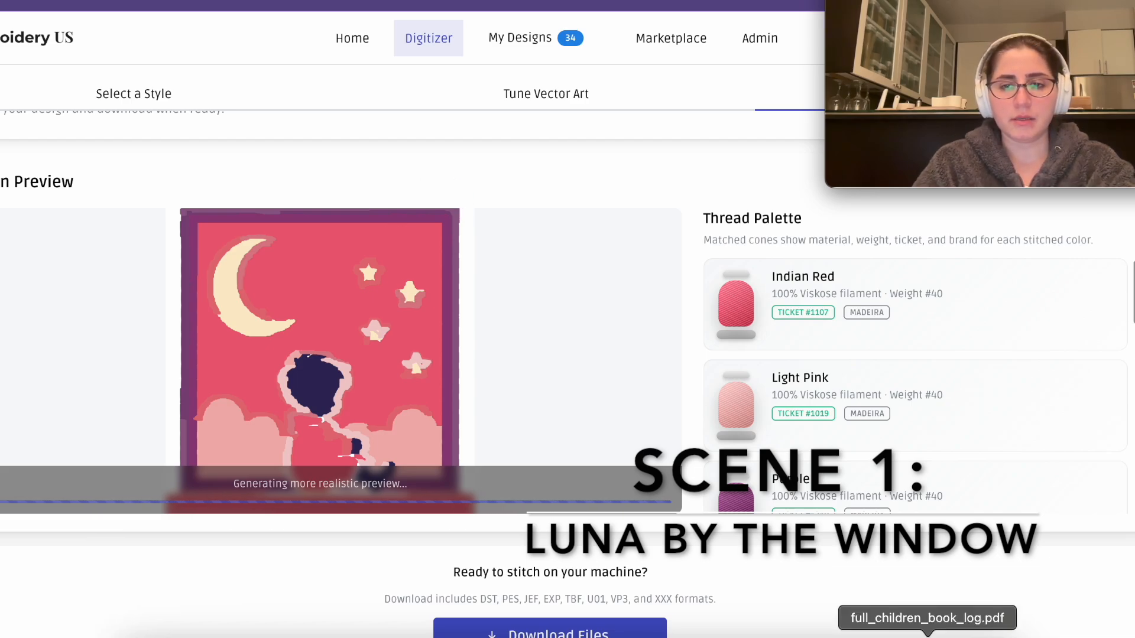
- Copy the Scene 1 – Luna at the Window prompt from full_children_book_log.pdf and return to the digitizer
left_click(927, 628)
left_click(460, 344)
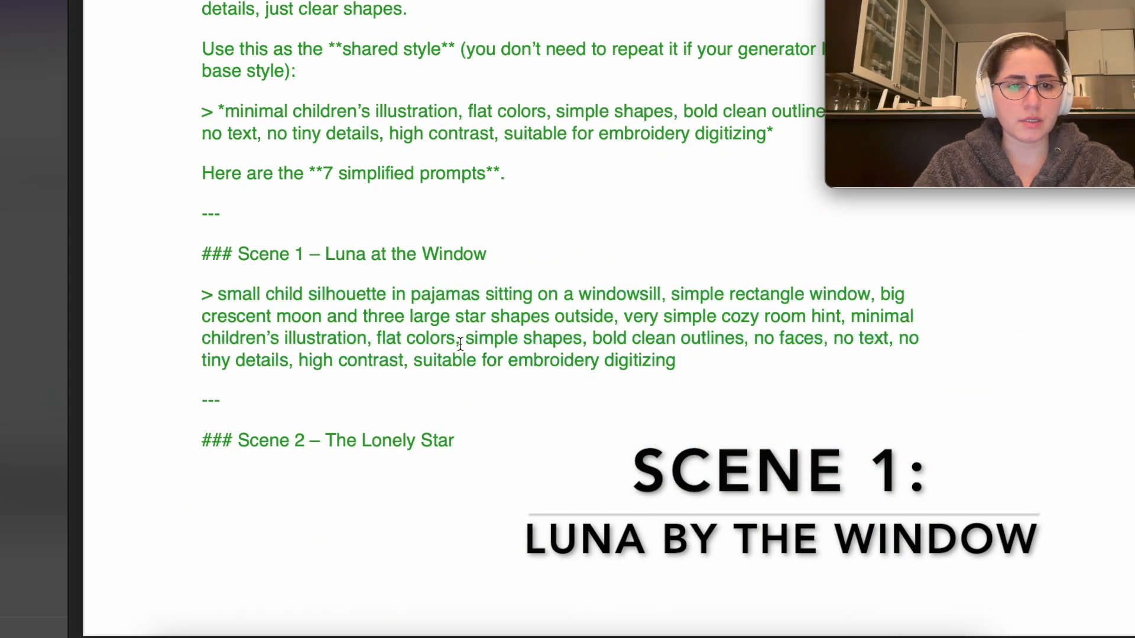
left_click_drag(681, 367, 219, 295)
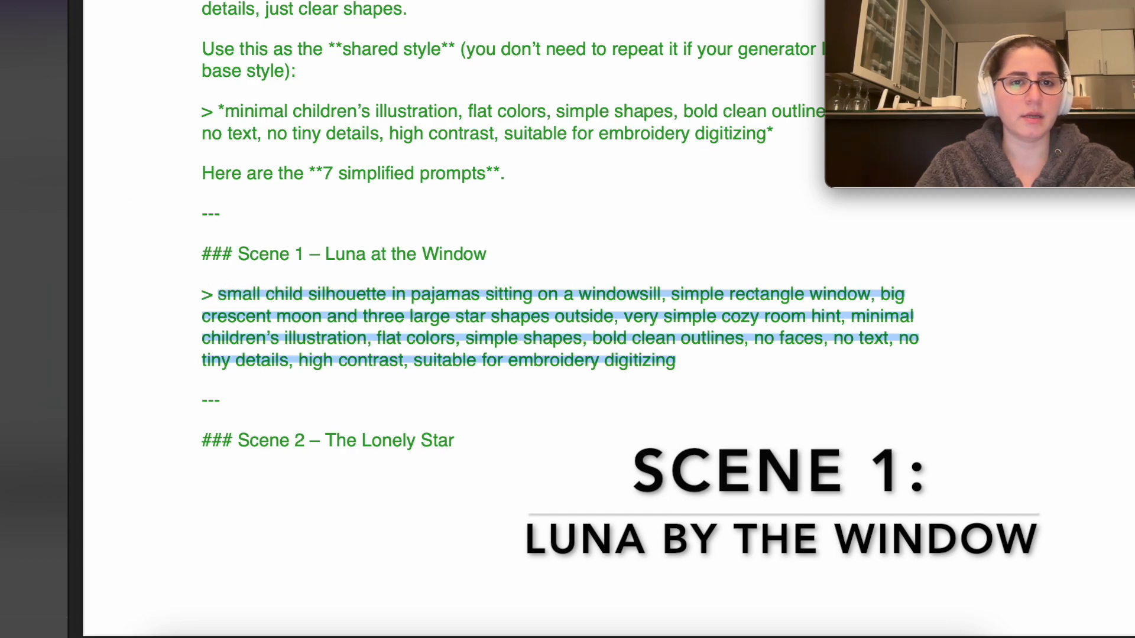
left_click(53, 1)
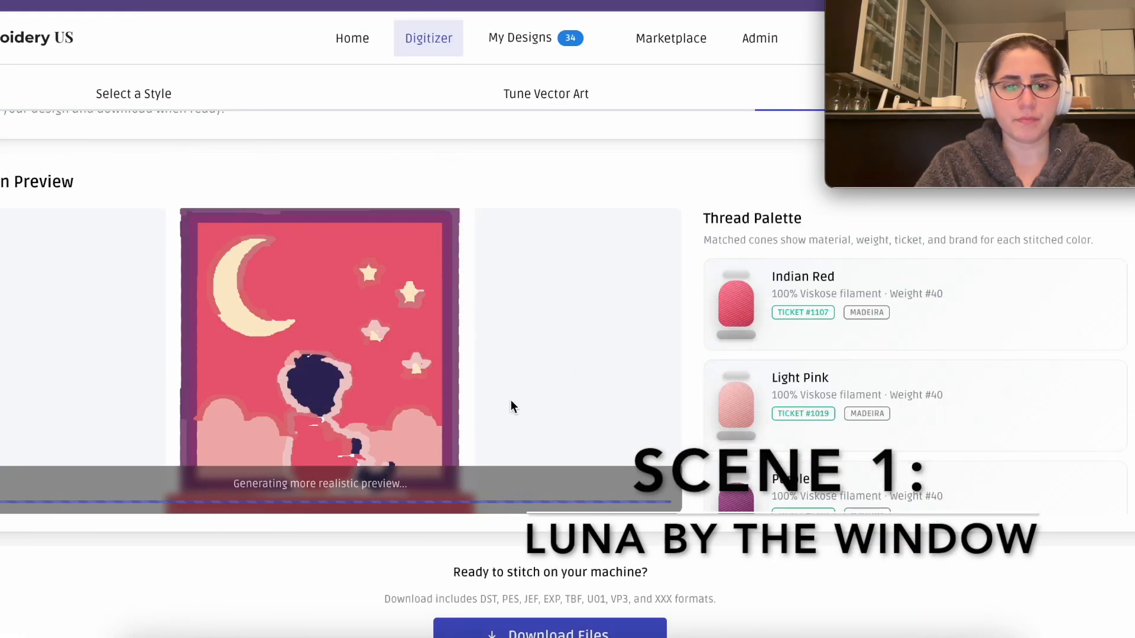
- Generate an AI image from the copied Scene 1 prompt and reveal its full Filled (Simplified) preview
scroll(459, 139, "up", 1)
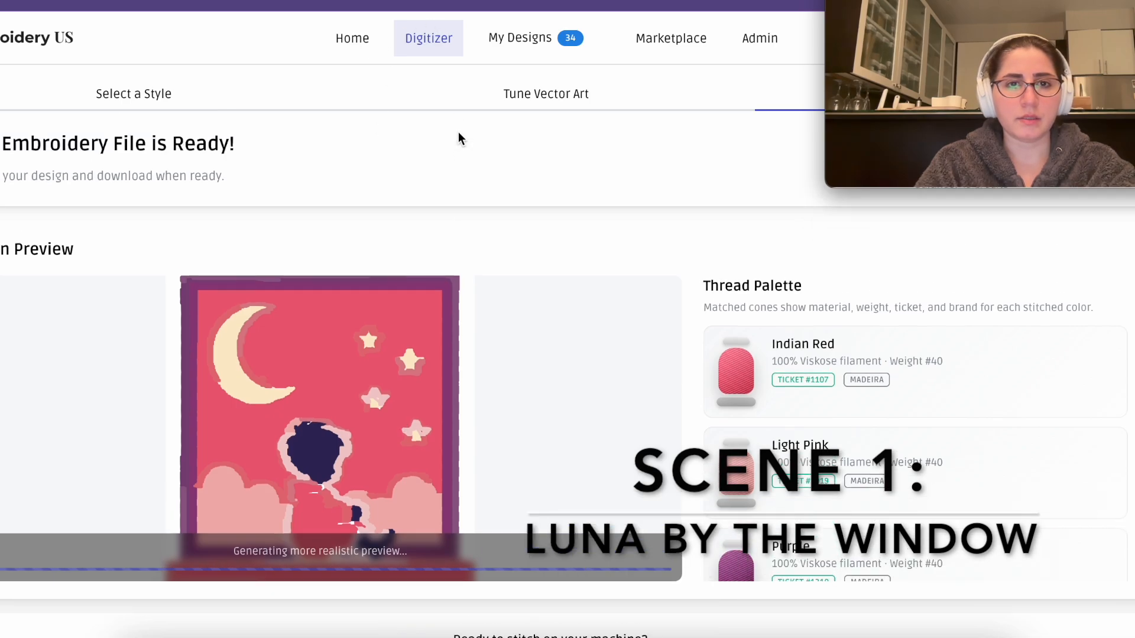
left_click(347, 39)
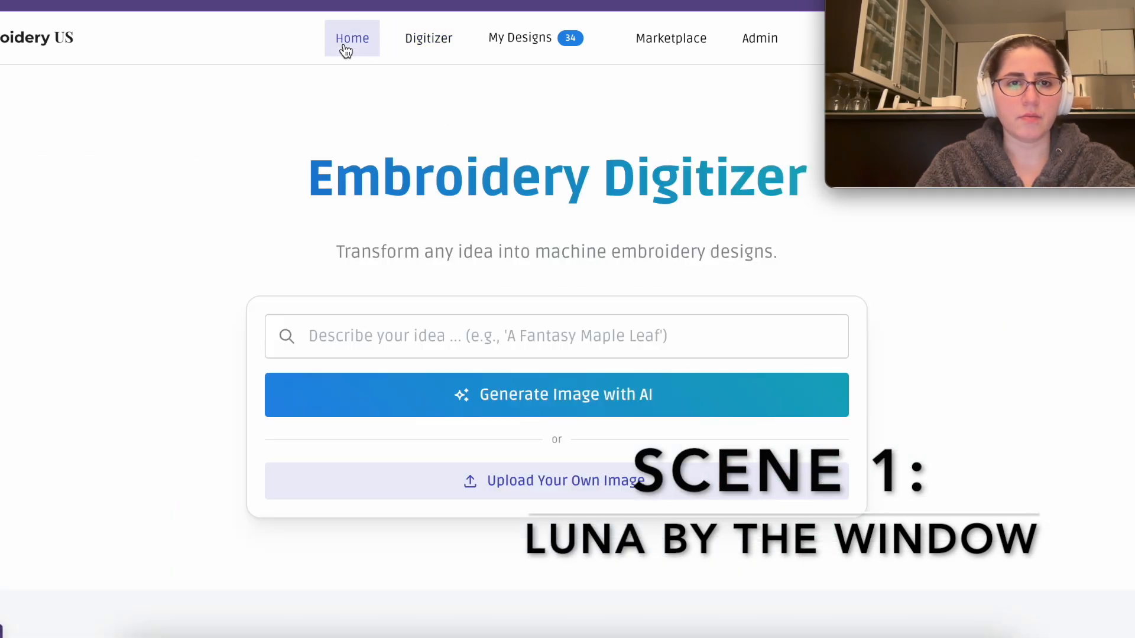
left_click(360, 338)
key("ctrl+v")
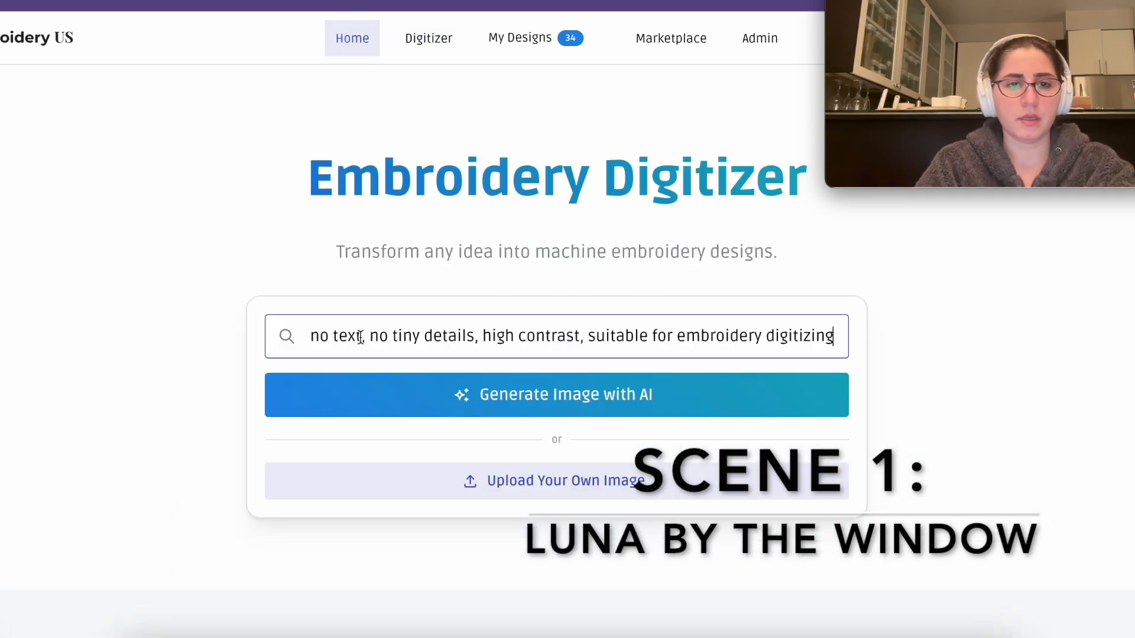
left_click(488, 391)
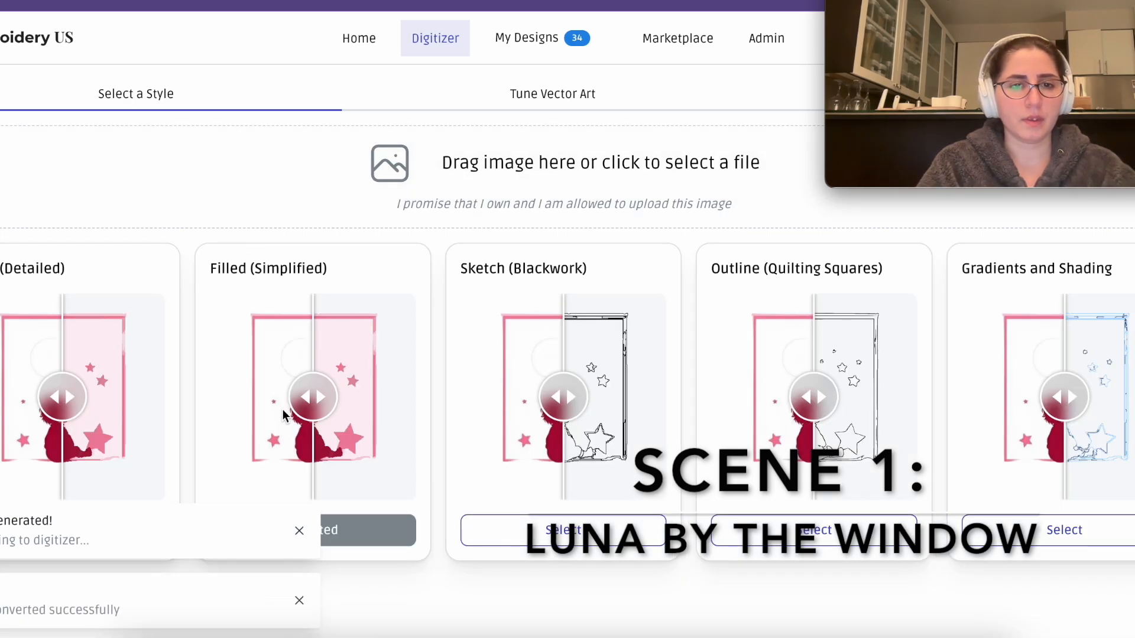
left_click_drag(312, 397, 210, 402)
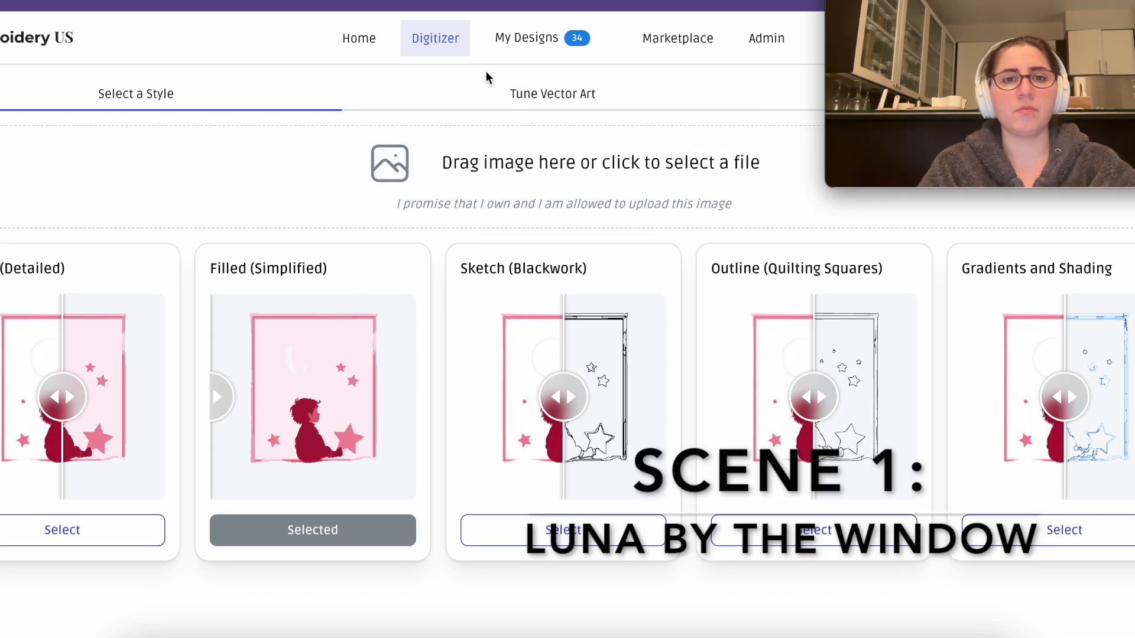
- Generate another AI image from the same Scene 1 prompt, reveal its Filled (Simplified) preview and choose that style
left_click(353, 41)
left_click(414, 337)
key("ctrl+v")
left_click(490, 391)
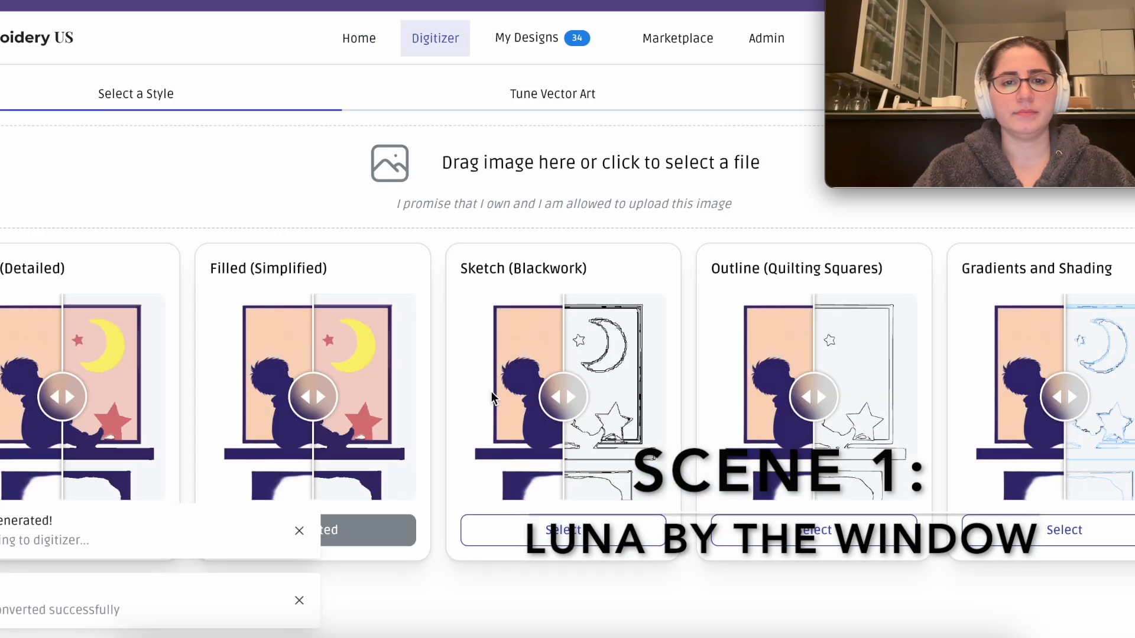
left_click_drag(313, 396, 207, 395)
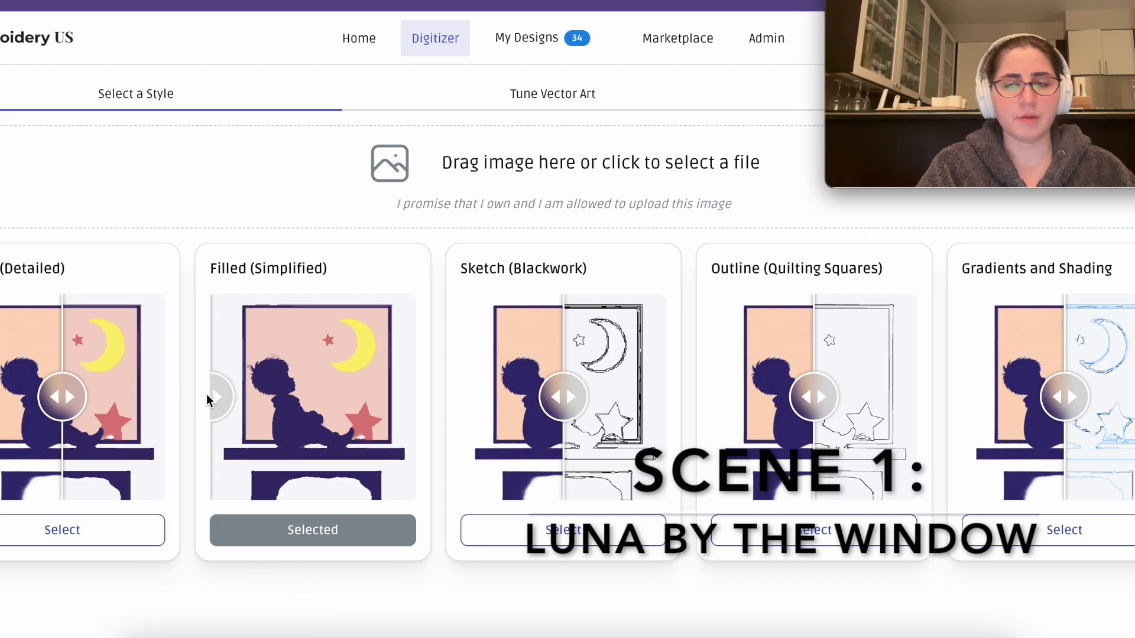
left_click(324, 541)
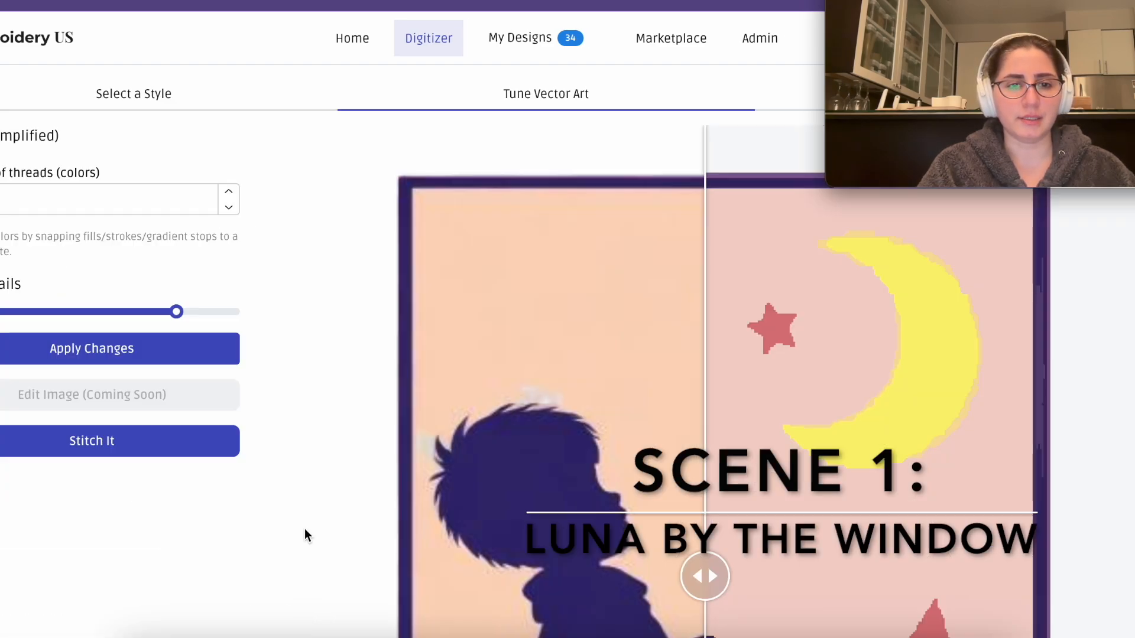
- Reveal the whole vector art, reduce its number of thread colors and apply the change
left_click_drag(710, 398, 323, 402)
scroll(427, 397, "down", 1)
scroll(485, 356, "up", 3)
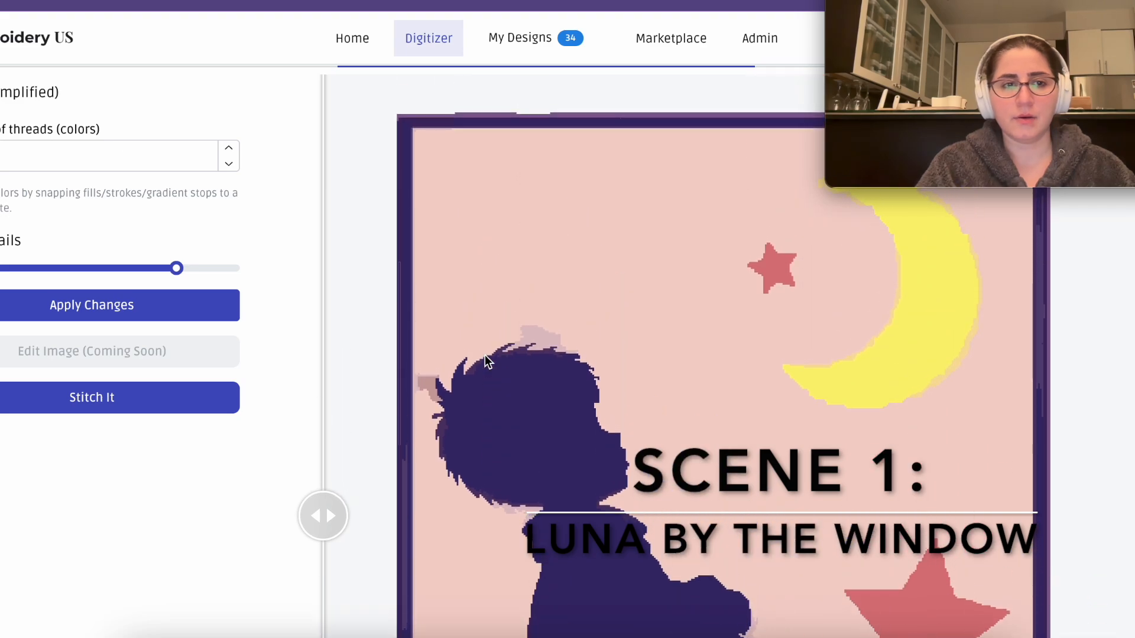
left_click(33, 156)
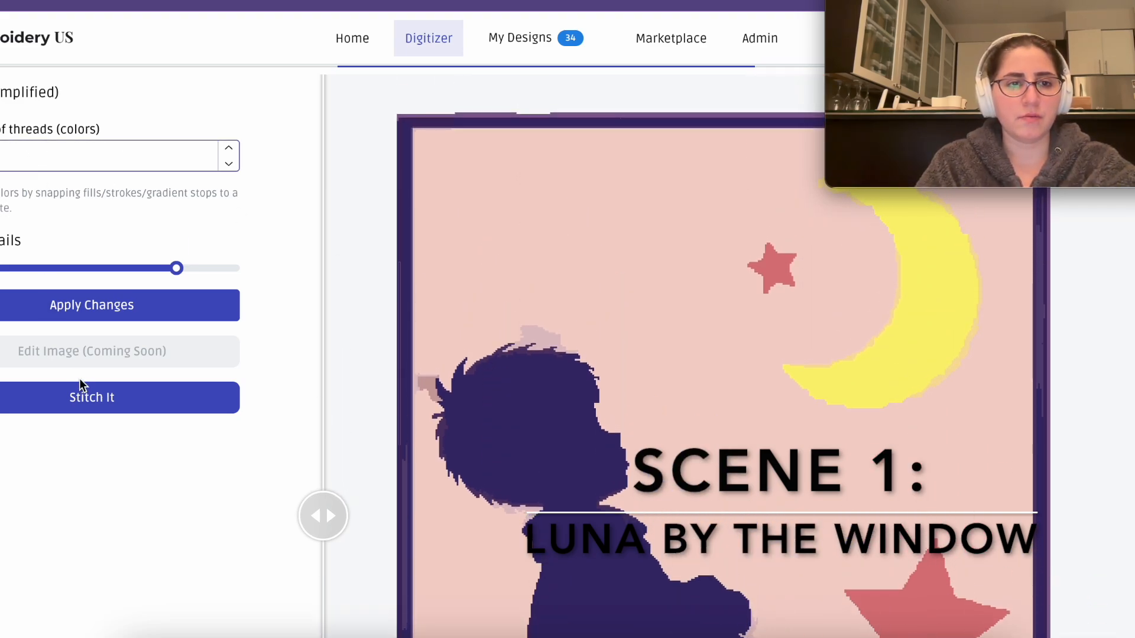
left_click(70, 306)
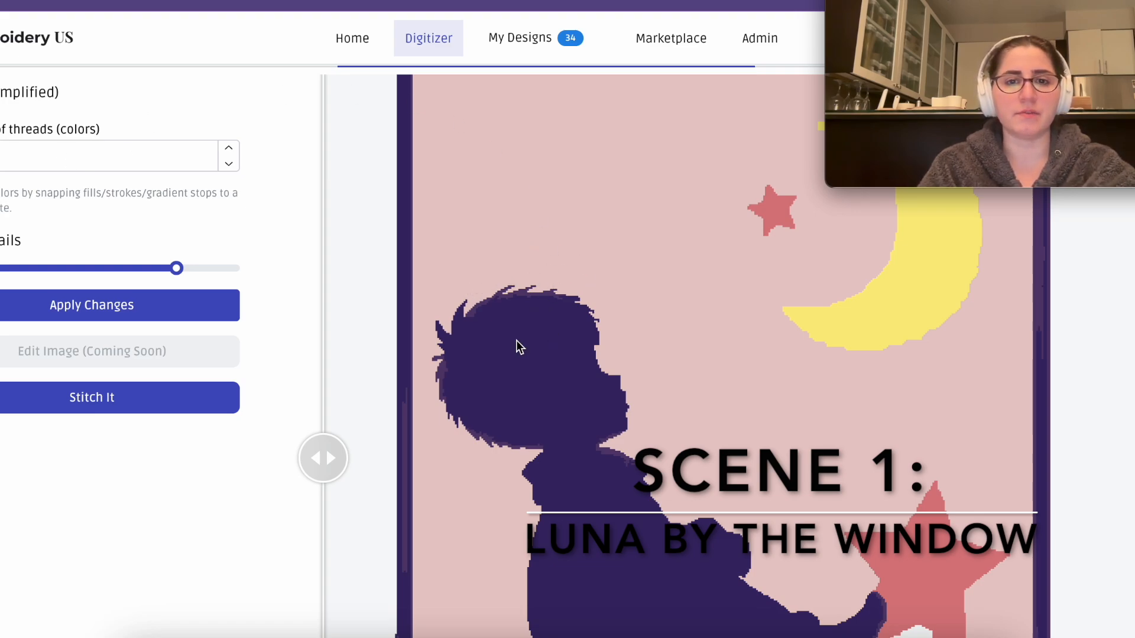
- Try an even lower number of thread colors on the vector art and inspect the whole scene
left_click(45, 146)
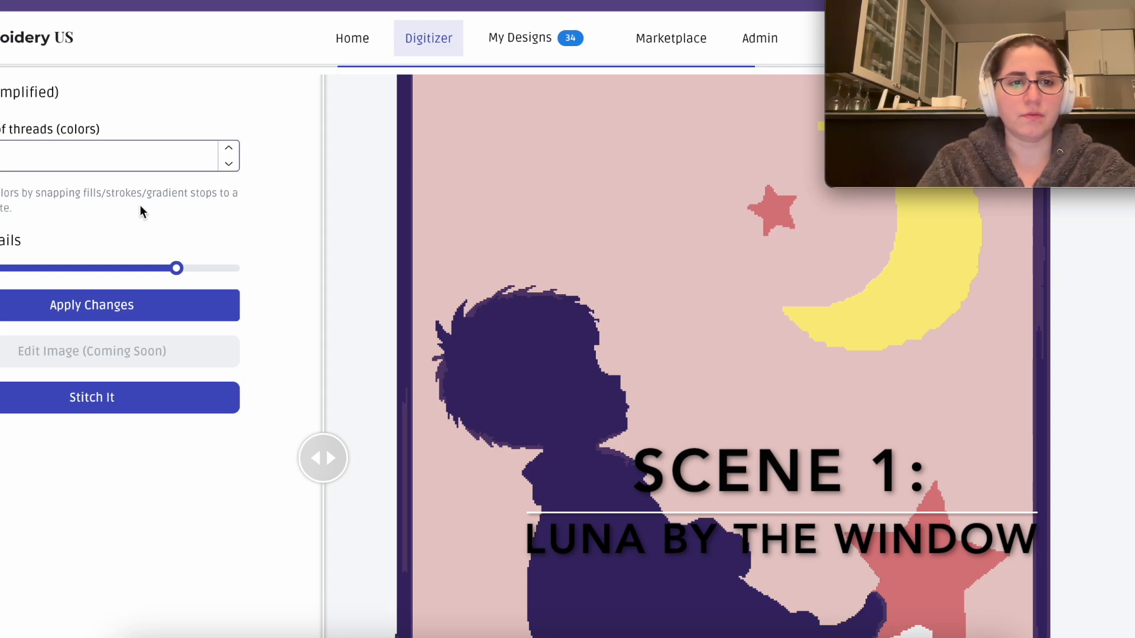
left_click(101, 300)
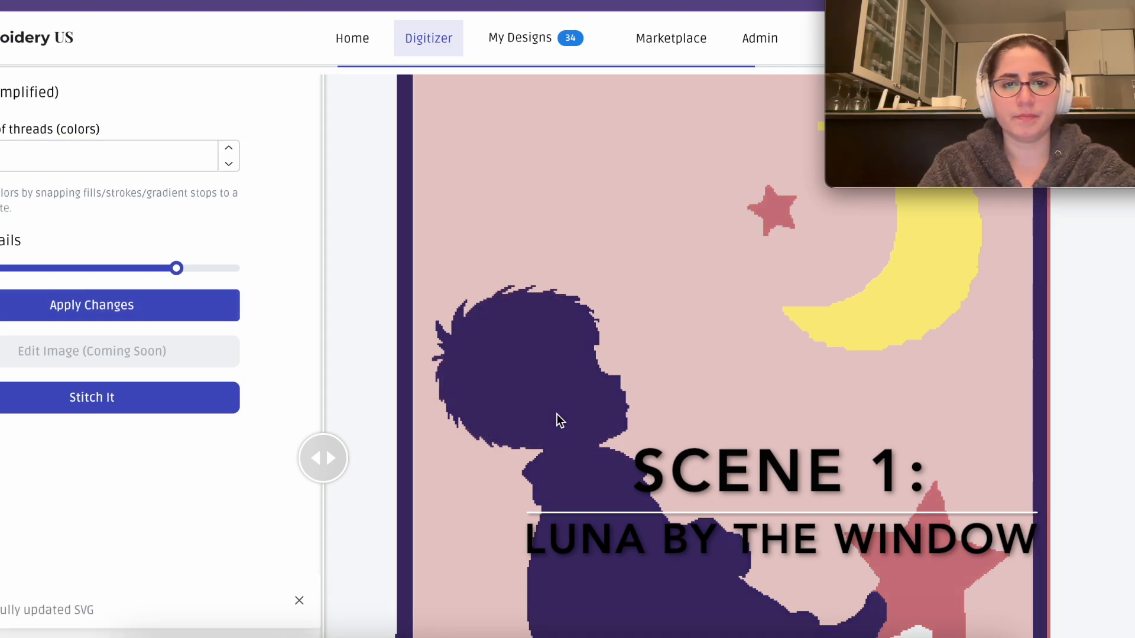
scroll(557, 414, "down", 5)
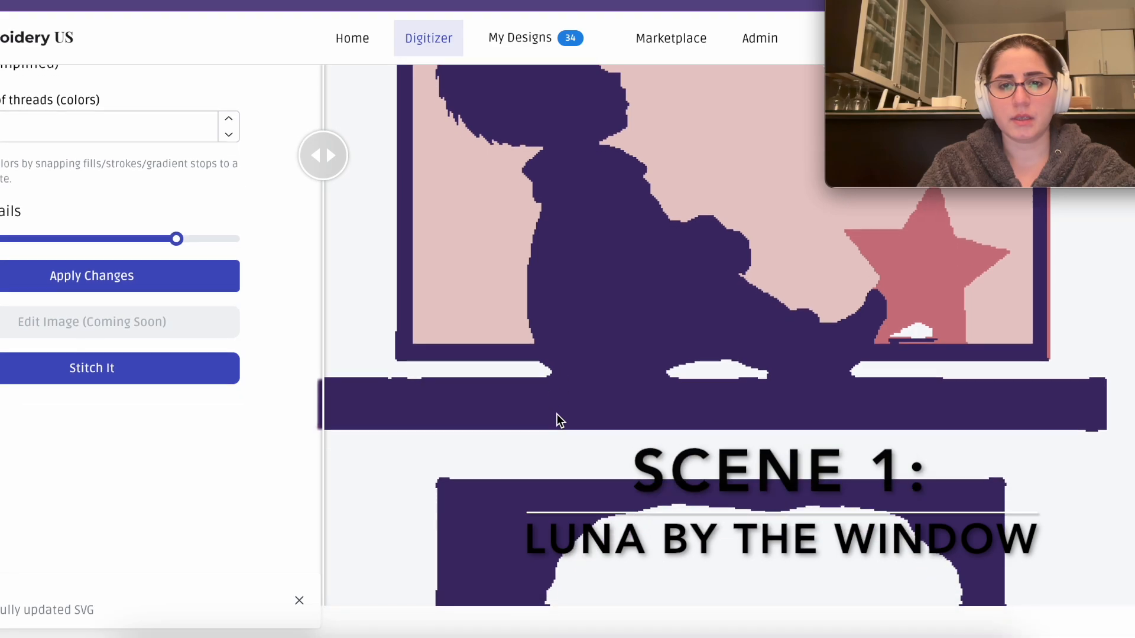
scroll(556, 414, "up", 5)
scroll(557, 414, "up", 2)
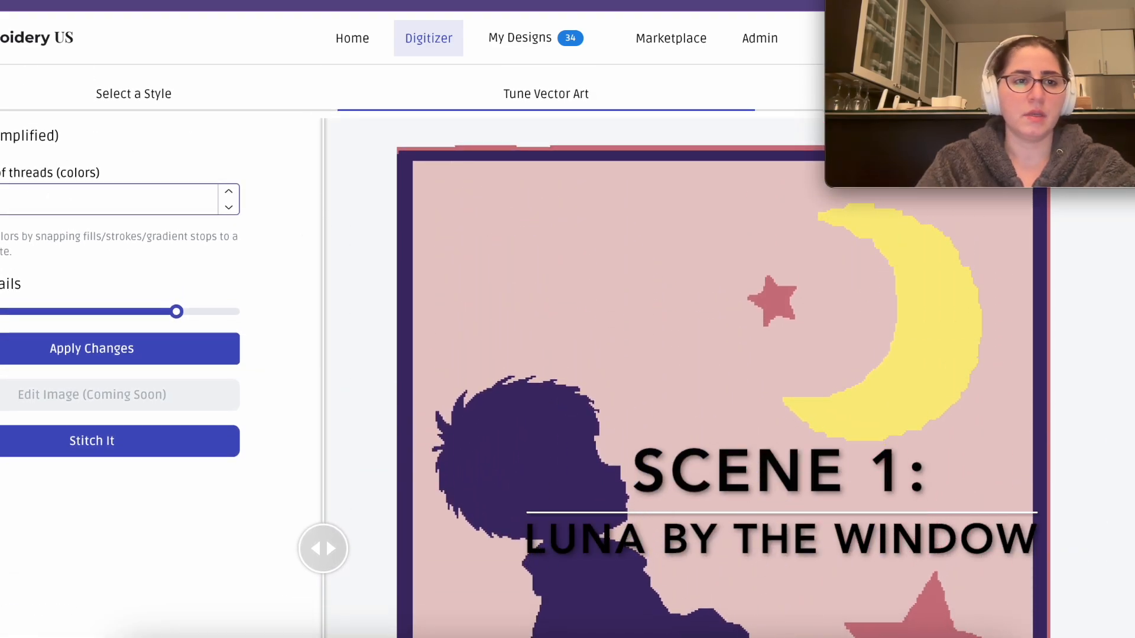
- Raise the number of thread colors slightly, apply it to the vector art and check the figure, windowsill and moon
left_click(115, 352)
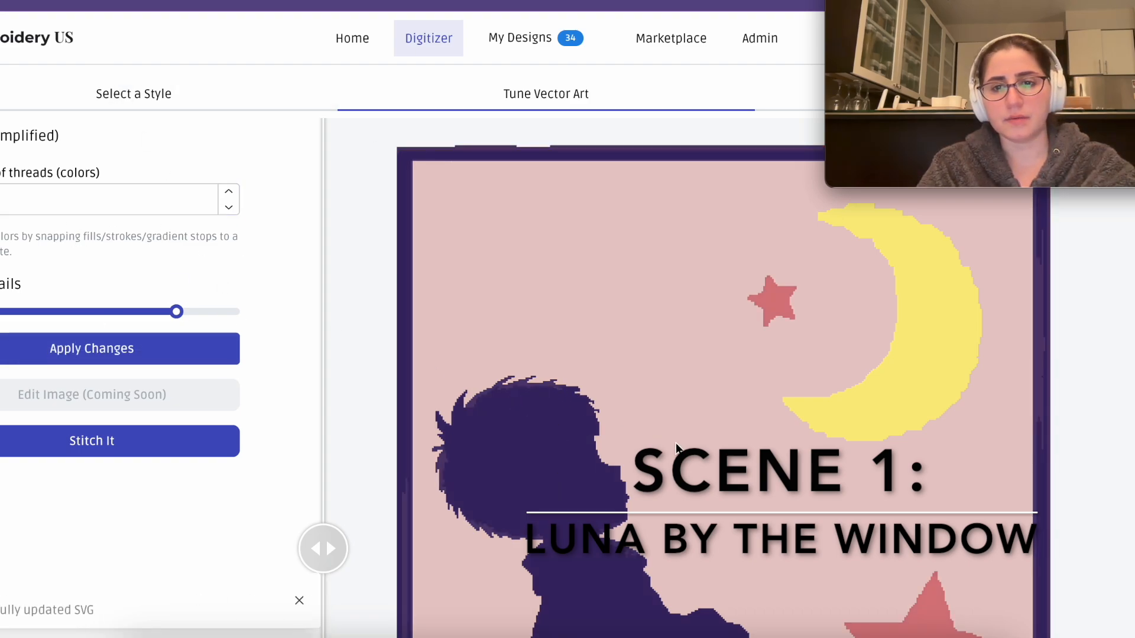
scroll(678, 448, "down", 5)
scroll(677, 449, "up", 1)
scroll(677, 448, "down", 1)
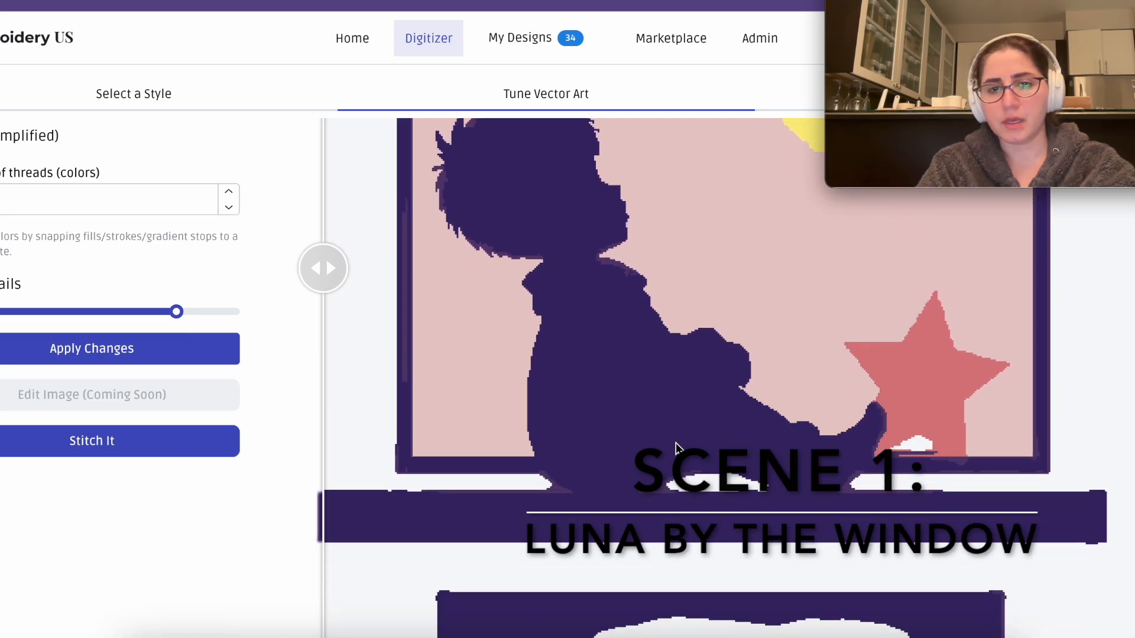
scroll(677, 447, "up", 1)
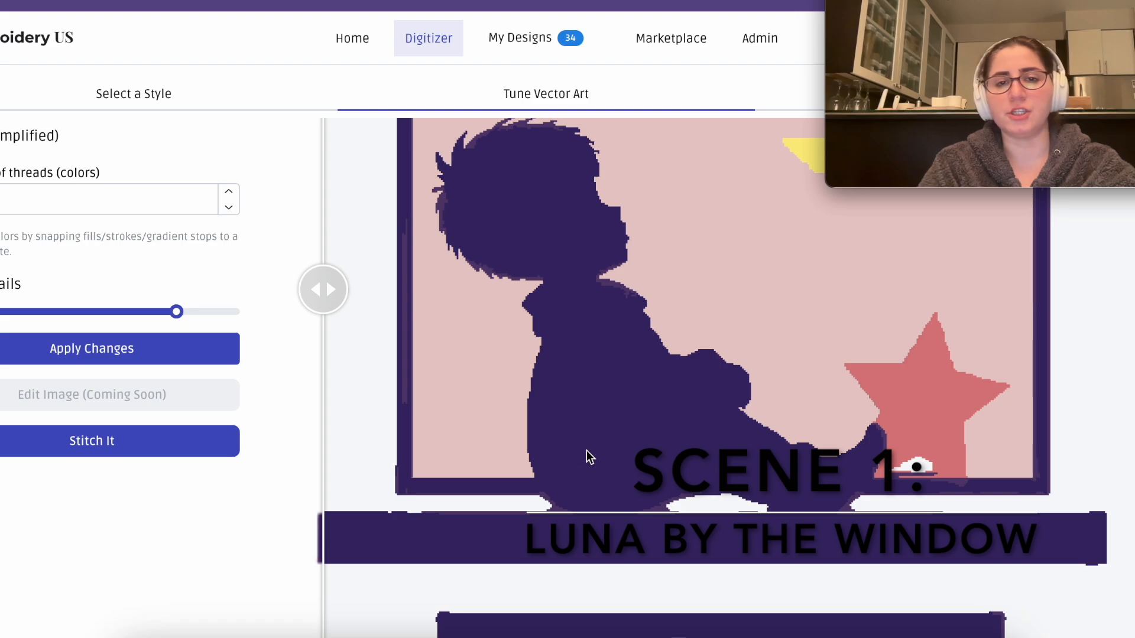
scroll(587, 452, "up", 5)
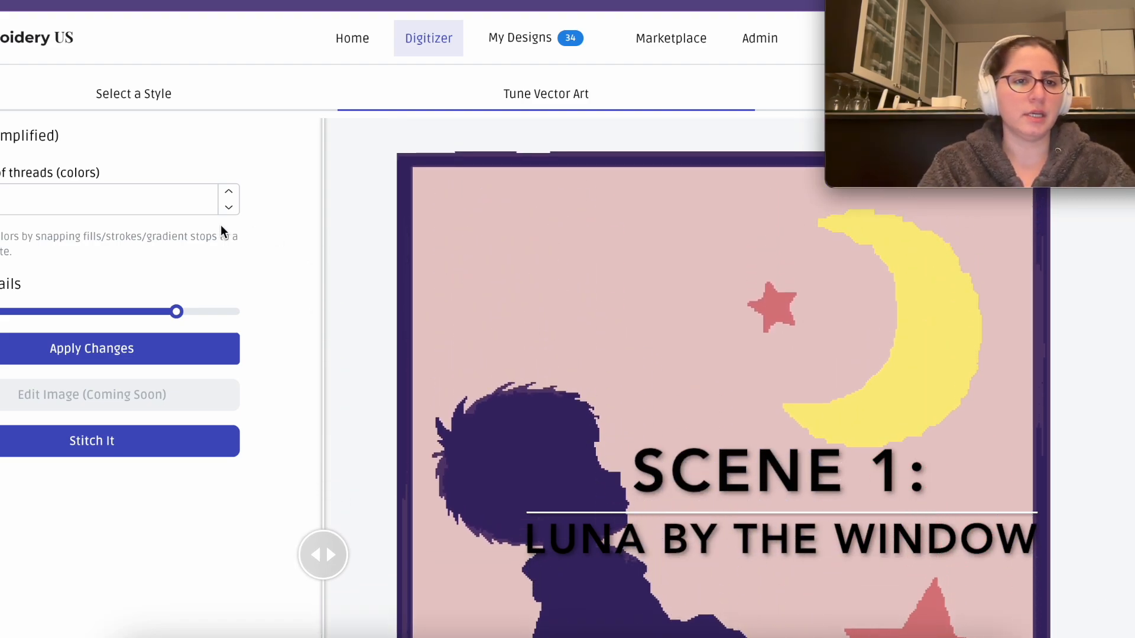
- Try a different number of thread colors on the vector art, inspect the scene, and return to the previous number
left_click(61, 207)
left_click(88, 348)
scroll(638, 449, "down", 3)
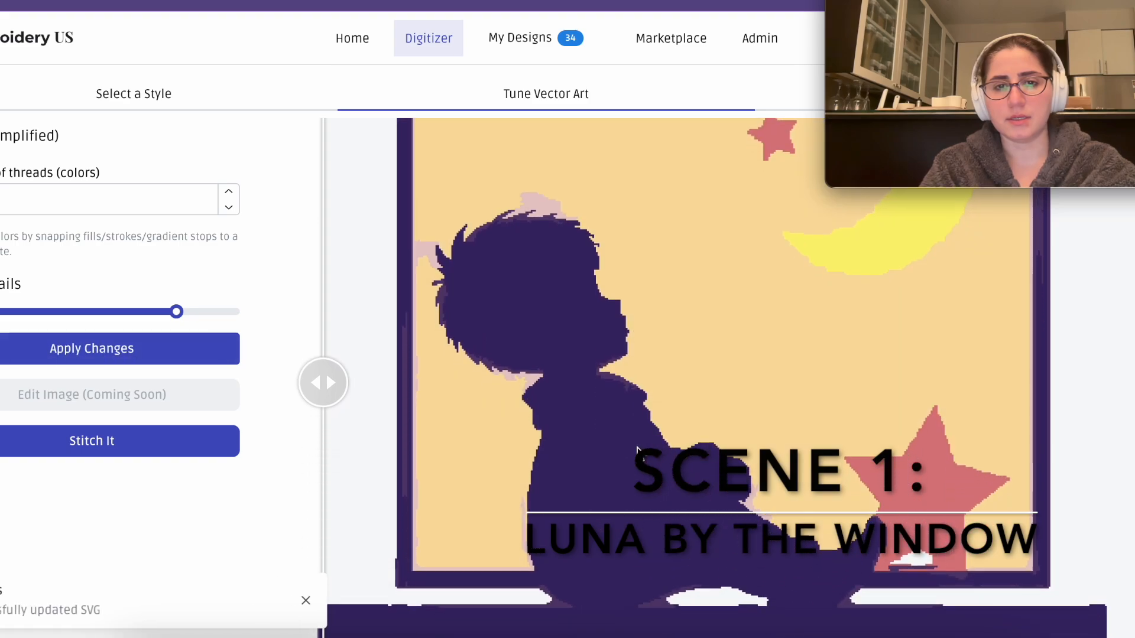
scroll(638, 449, "up", 3)
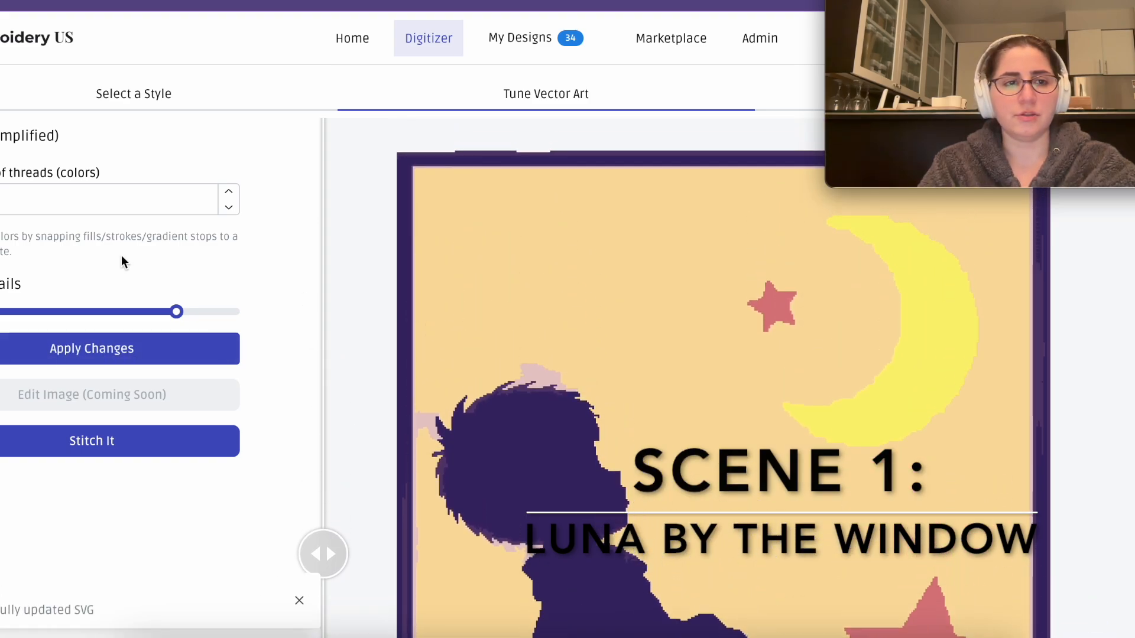
left_click(92, 348)
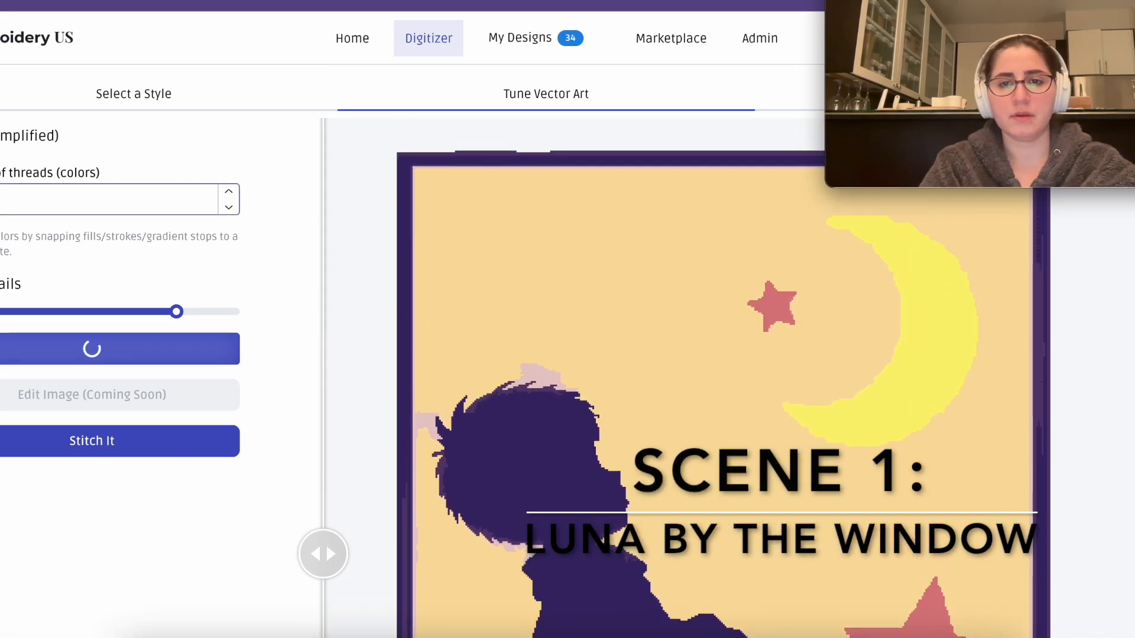
- Compare the alternative thread color count again from moon to windowsill, and restore the earlier count
left_click(38, 199)
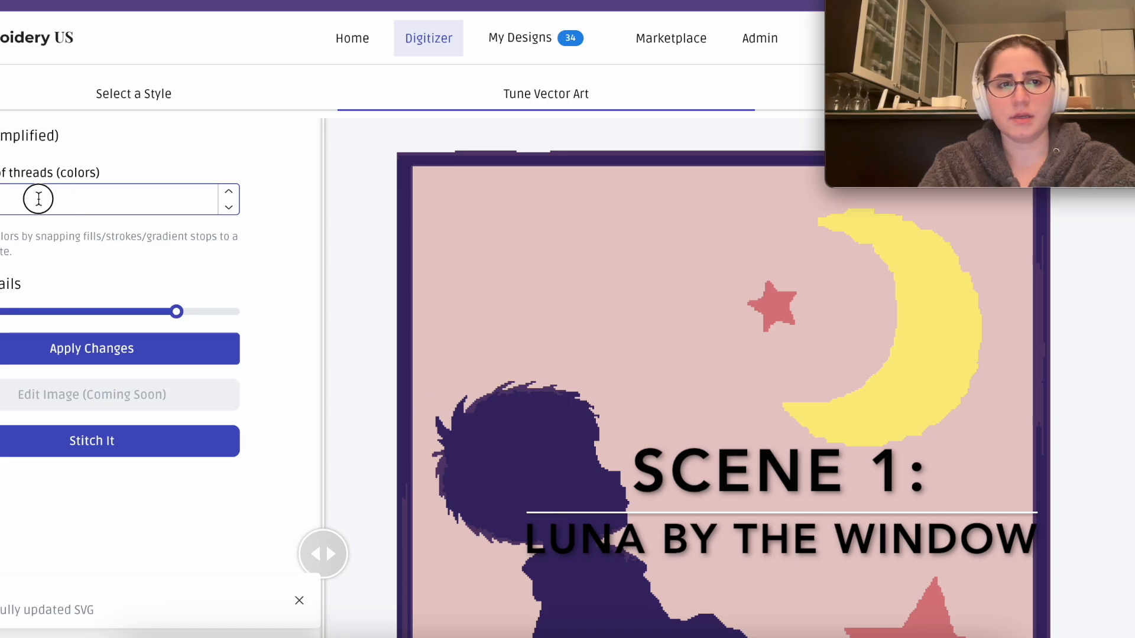
key("Return")
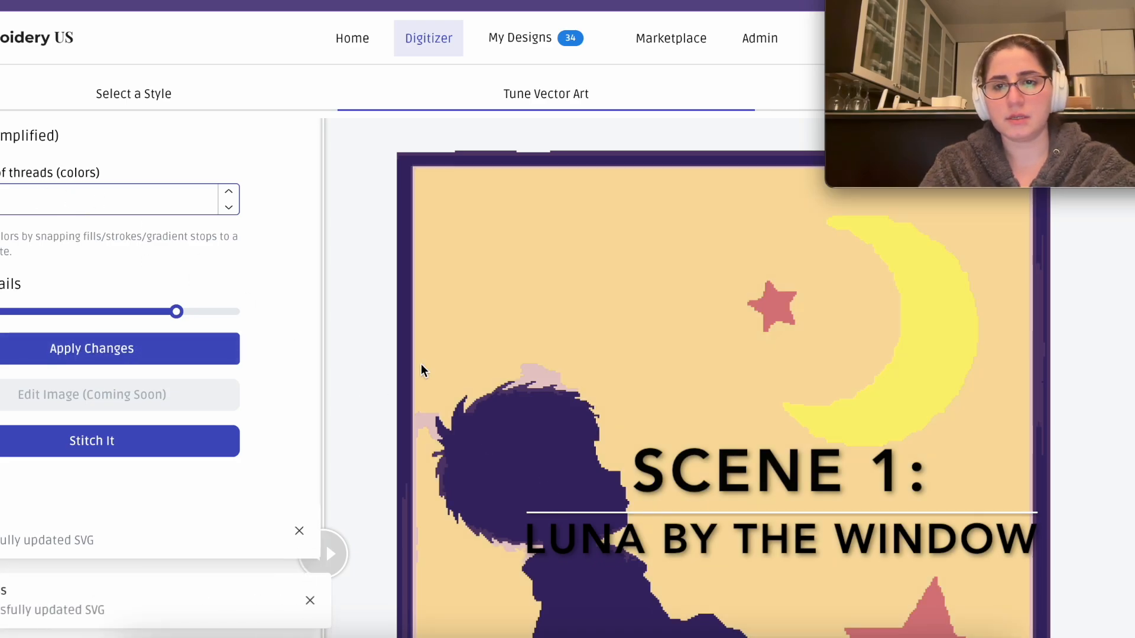
scroll(712, 460, "down", 5)
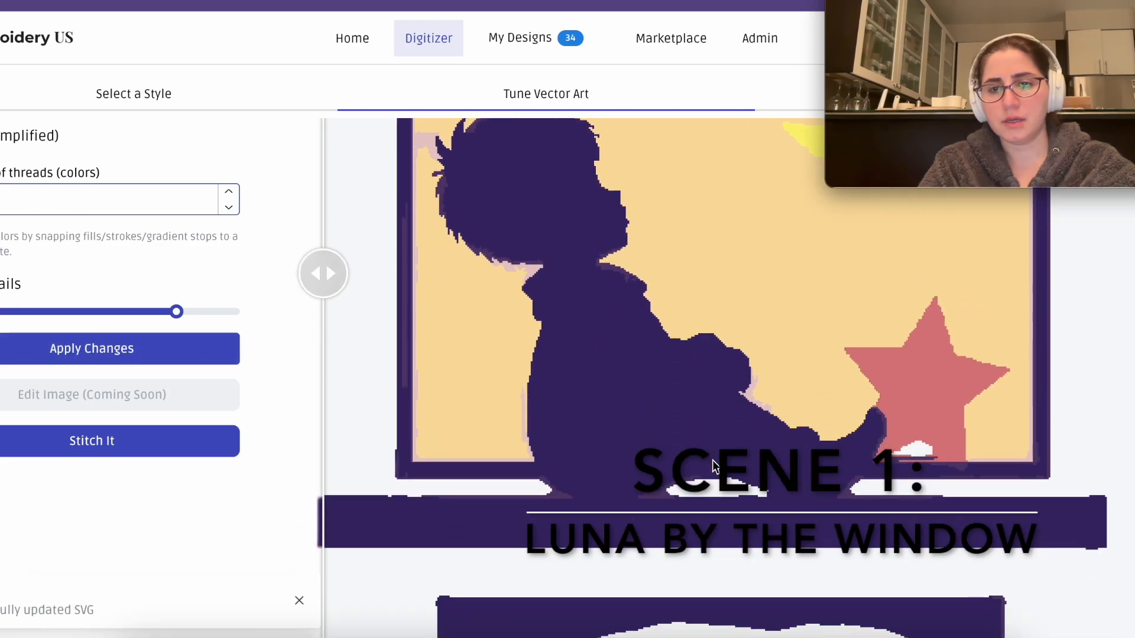
scroll(711, 460, "up", 5)
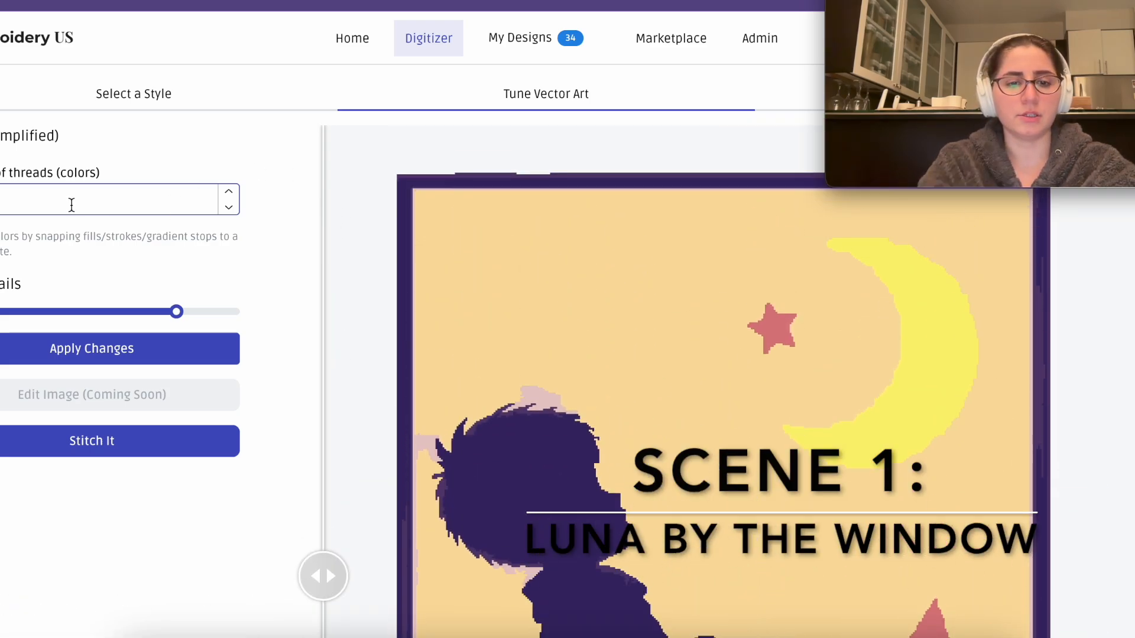
key("Return")
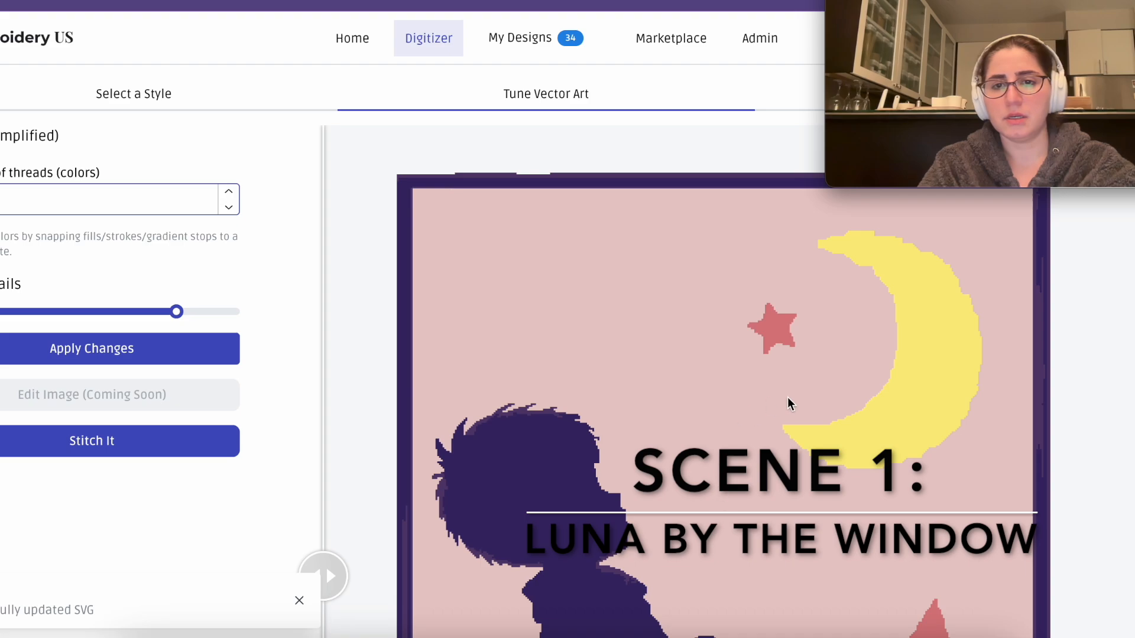
- Lower the vector art's details level slightly, apply it and check the figure and windowsill
scroll(788, 398, "down", 2)
left_click_drag(176, 311, 155, 313)
left_click(113, 348)
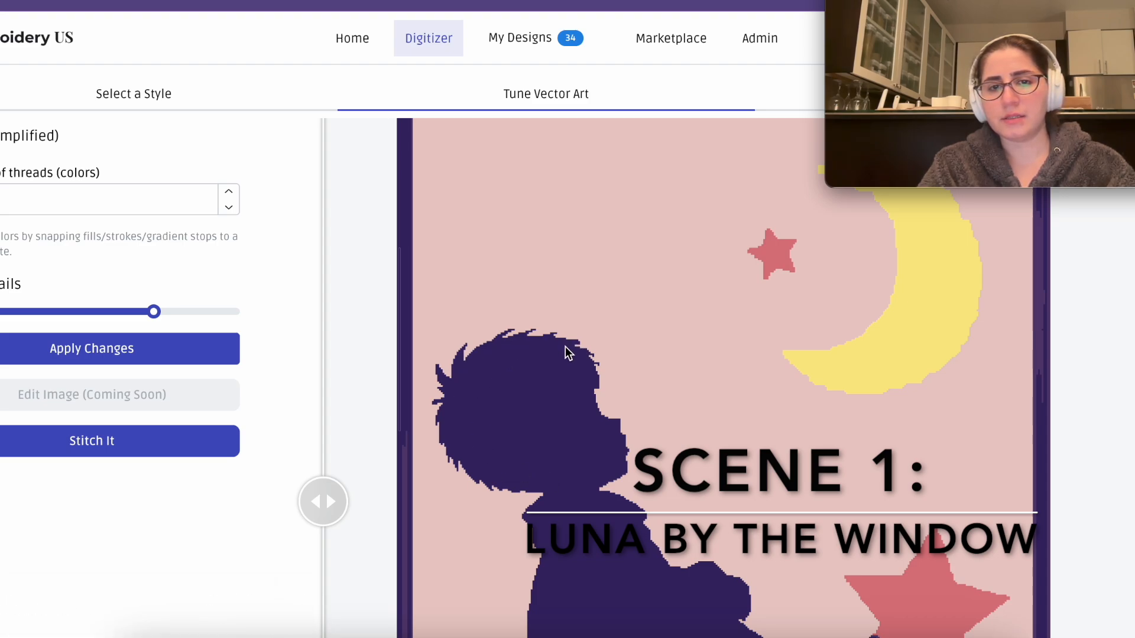
scroll(566, 347, "down", 4)
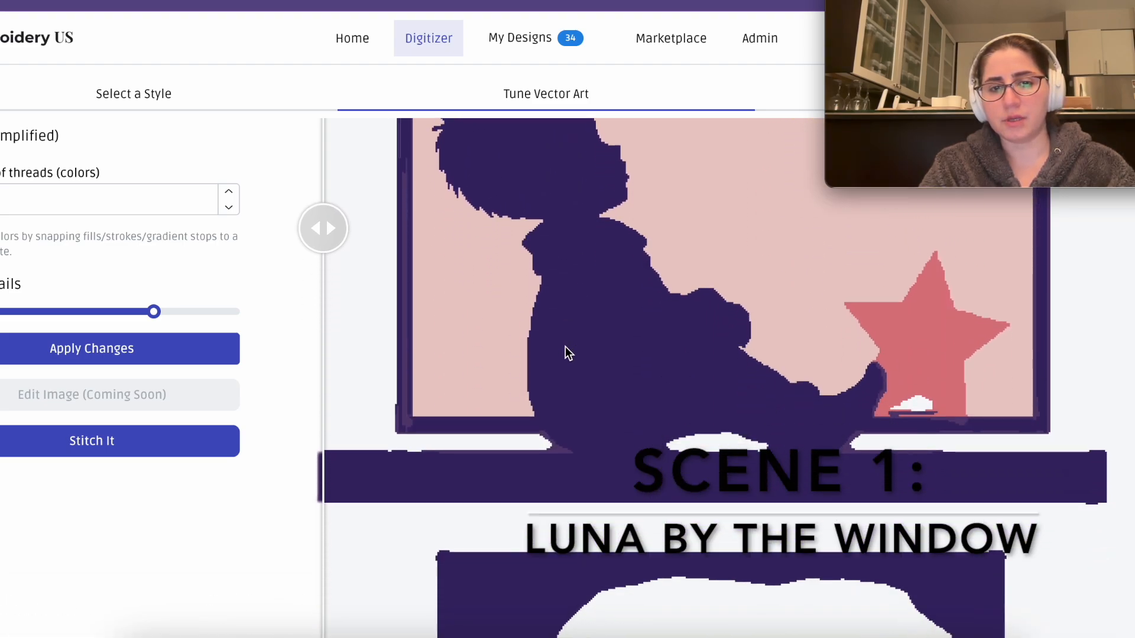
scroll(565, 346, "up", 3)
- Try two progressively lower details levels on the vector art, applying each one
left_click_drag(153, 312, 137, 312)
left_click(111, 349)
left_click_drag(136, 311, 109, 311)
left_click(97, 349)
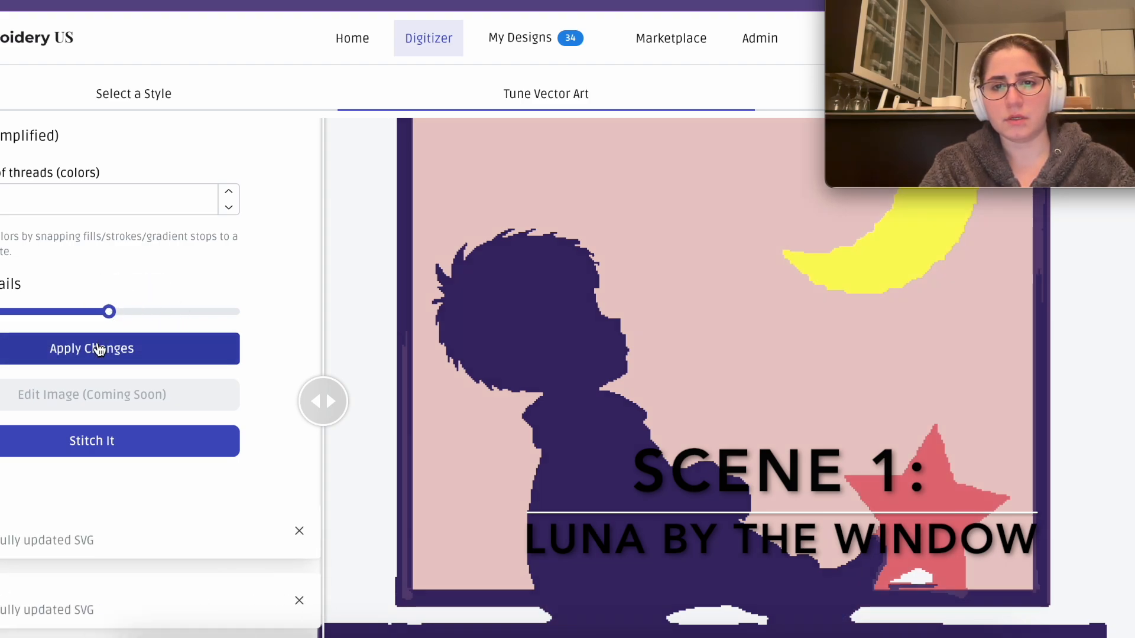
- Reduce the details level twice more, apply each change and inspect the whole scene down to the windowsill
scroll(579, 364, "up", 3)
left_click_drag(109, 312, 92, 311)
left_click(92, 346)
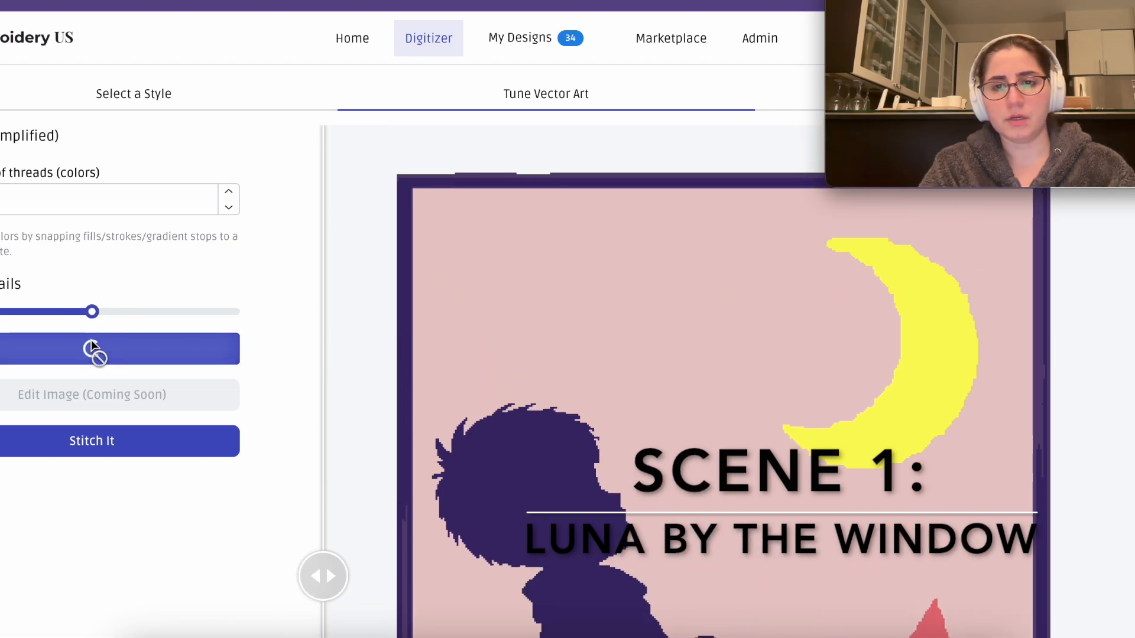
left_click_drag(91, 312, 70, 312)
left_click(106, 340)
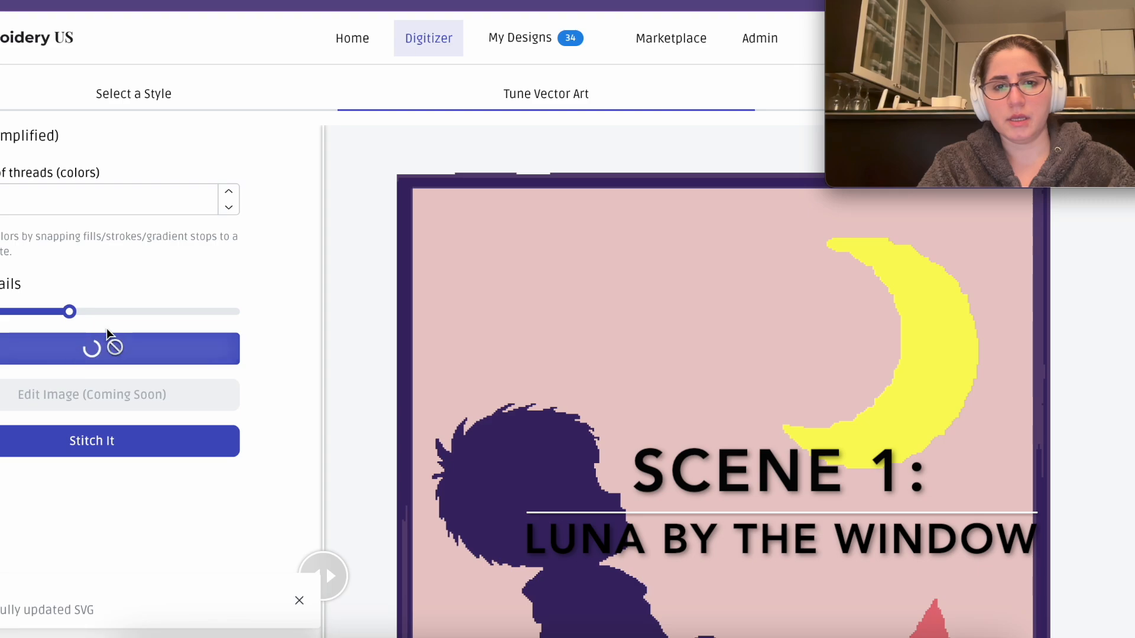
scroll(583, 347, "down", 5)
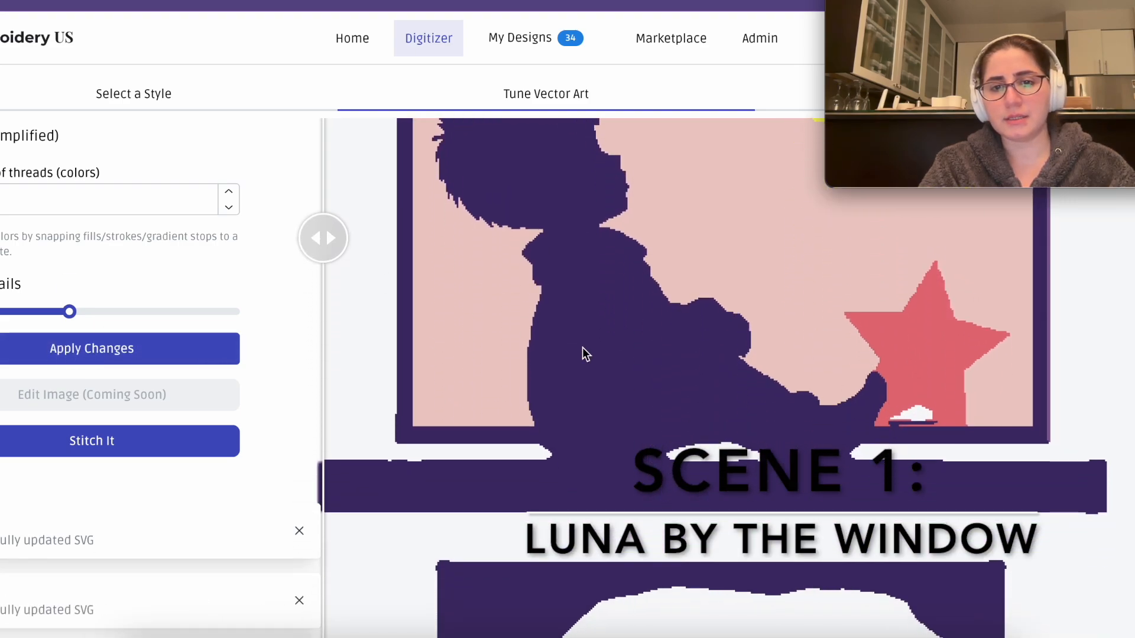
scroll(583, 346, "down", 1)
scroll(583, 346, "up", 1)
scroll(583, 346, "up", 4)
- Raise the details level back to a medium setting in two stages and apply it to the vector art
left_click(87, 285)
left_click(89, 322)
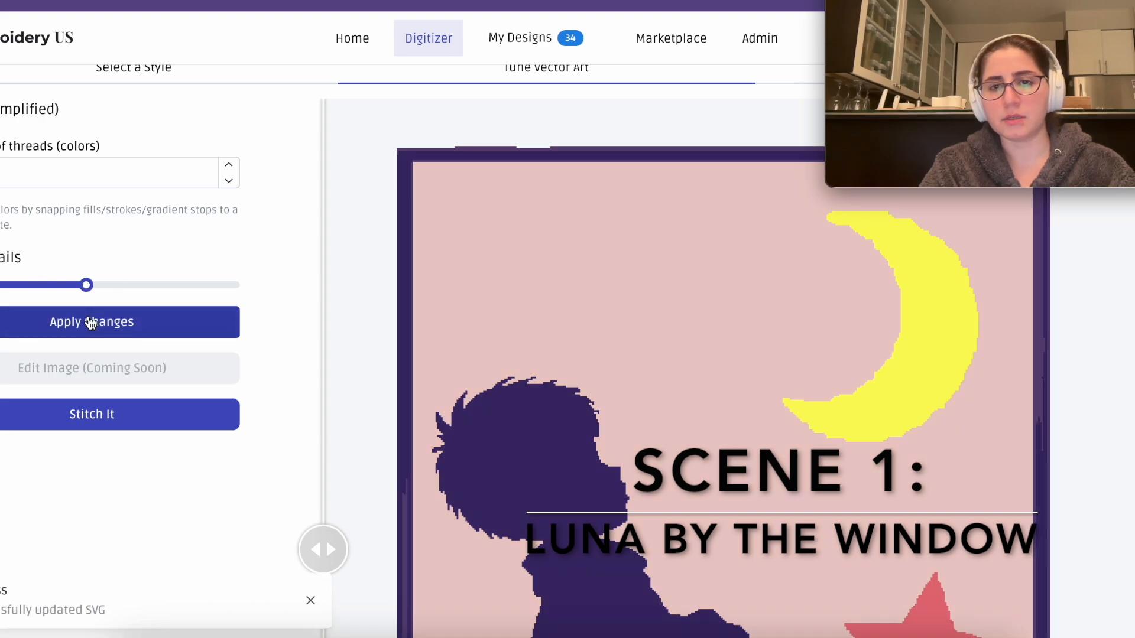
left_click_drag(88, 285, 125, 284)
left_click(104, 322)
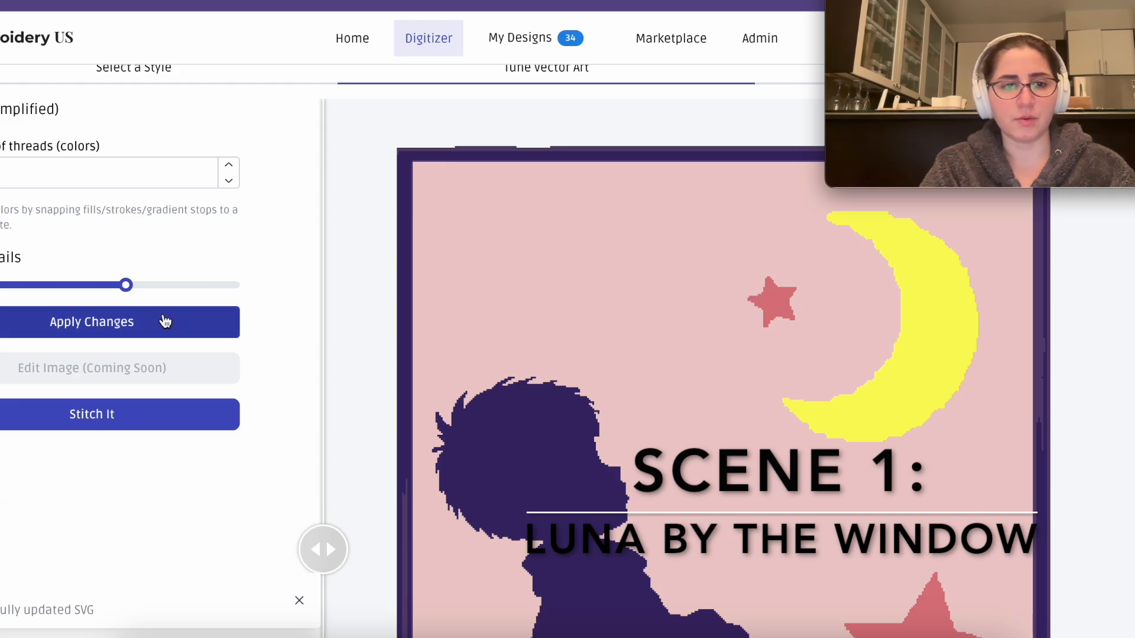
- Stitch the vector art at a chosen frame size and review the design preview and thread palette
left_click(107, 419)
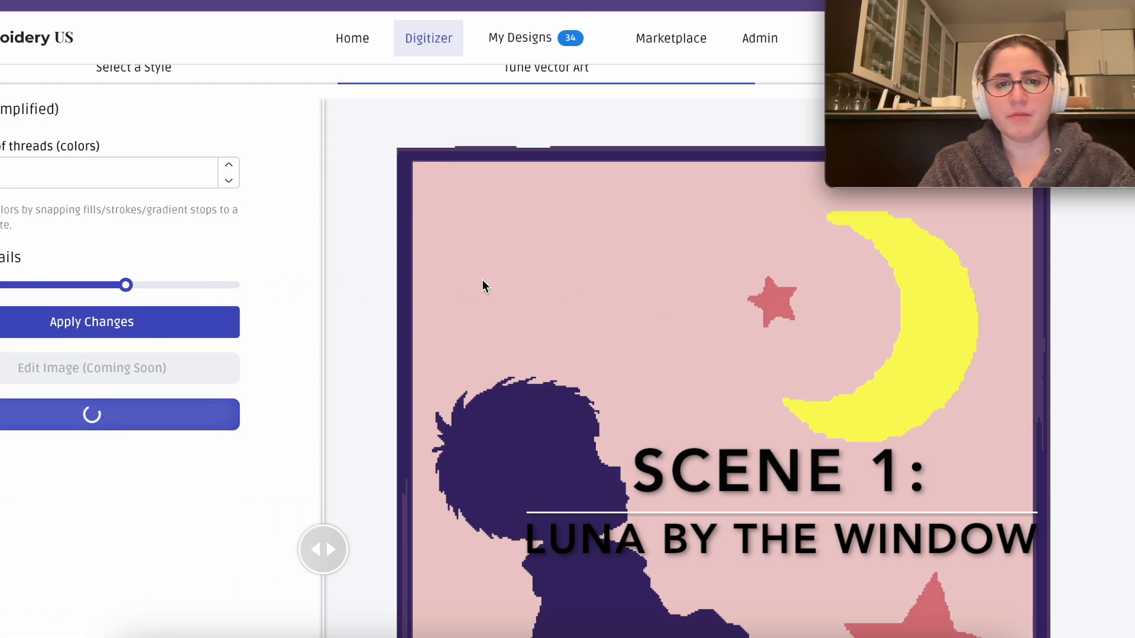
left_click(532, 351)
left_click(491, 394)
left_click(499, 397)
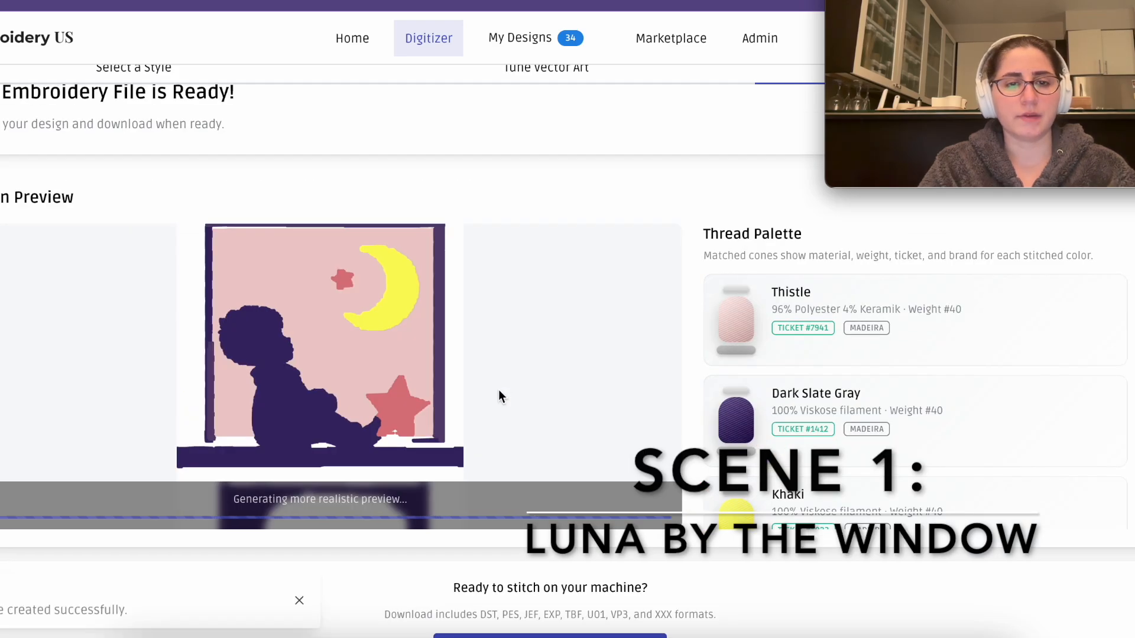
scroll(498, 395, "down", 1)
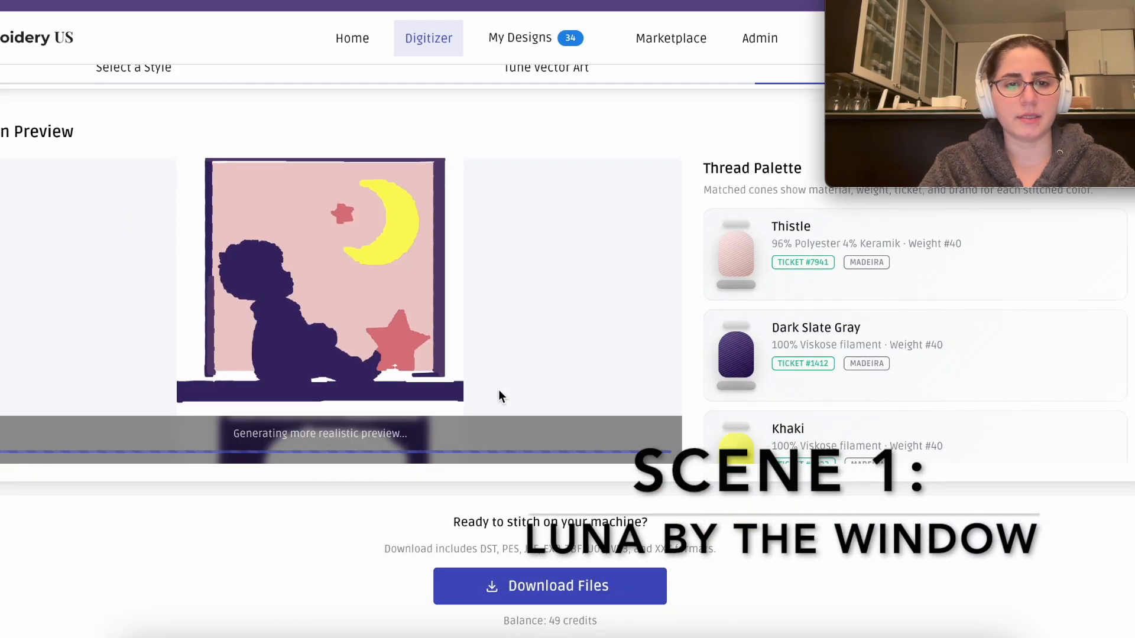
scroll(498, 395, "up", 1)
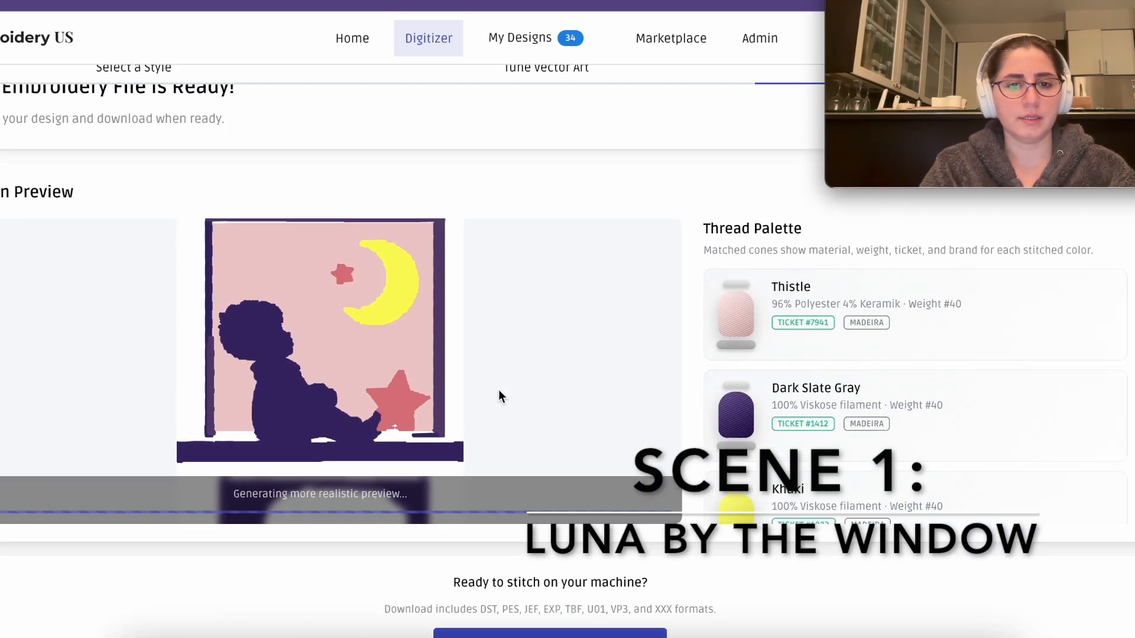
scroll(499, 390, "down", 1)
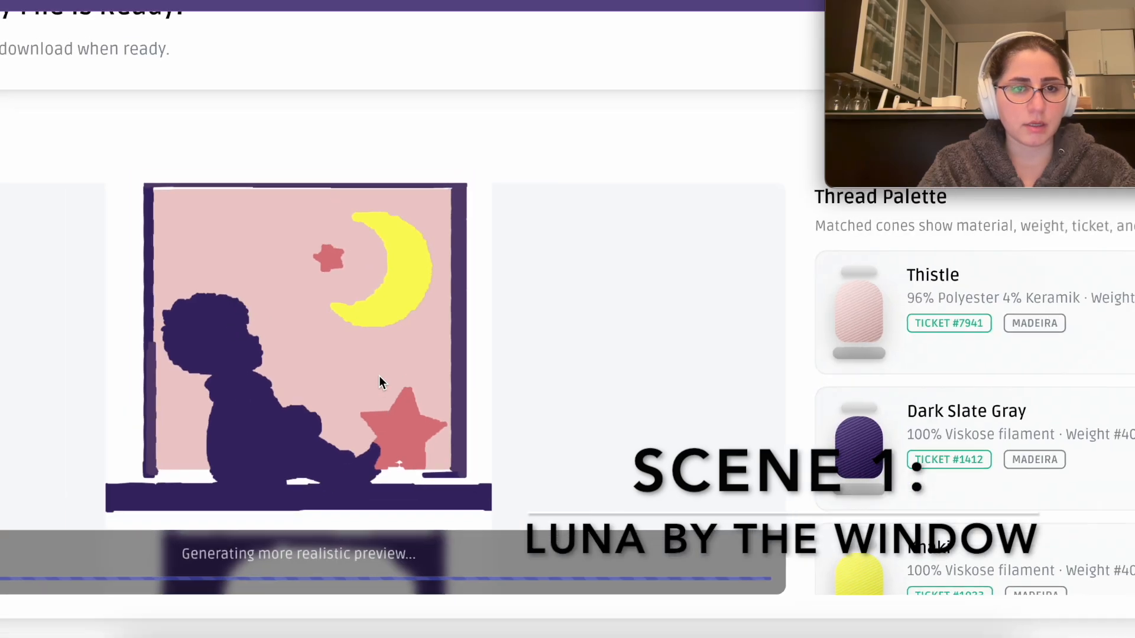
scroll(379, 376, "up", 1)
scroll(573, 139, "up", 1)
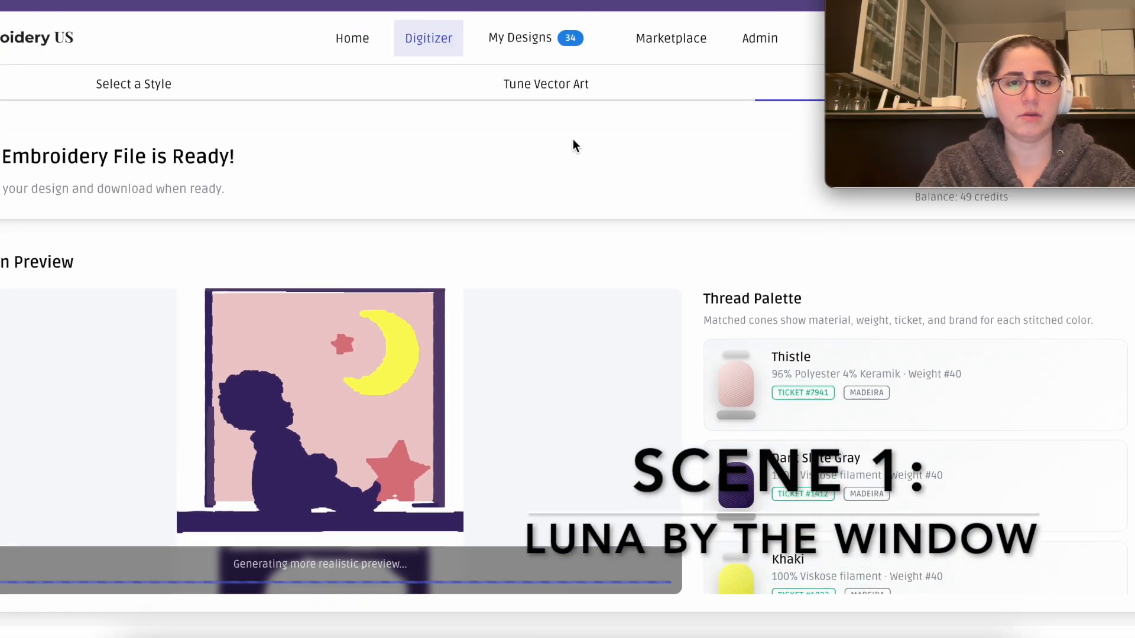
- Return to vector art tuning and stitch the scene again with a 6 x 6 frame size
left_click(563, 97)
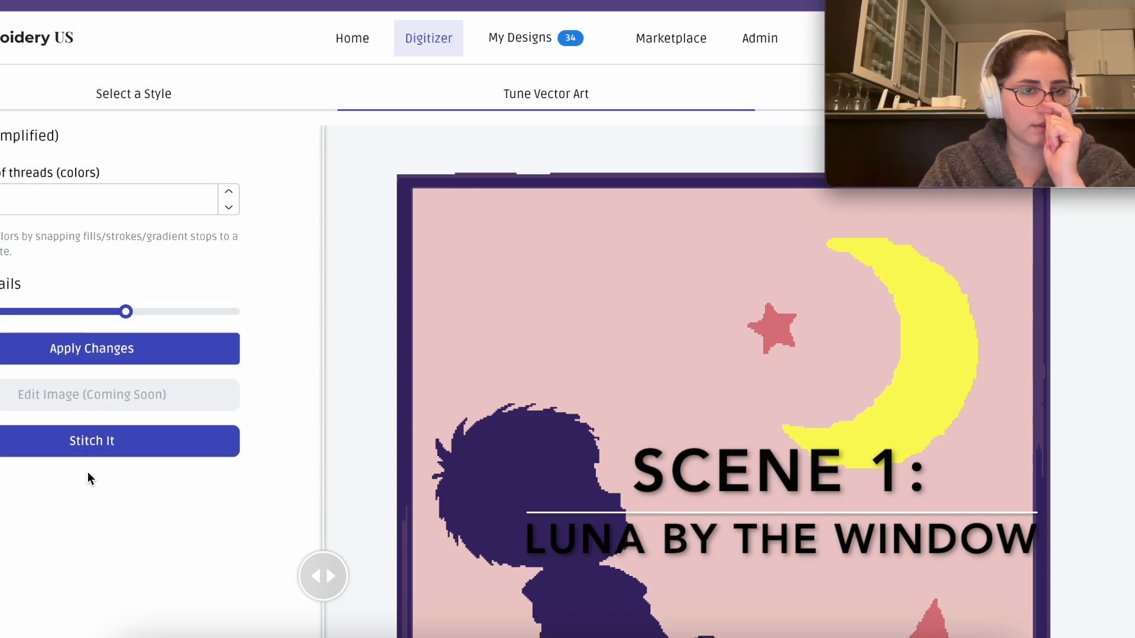
left_click(86, 449)
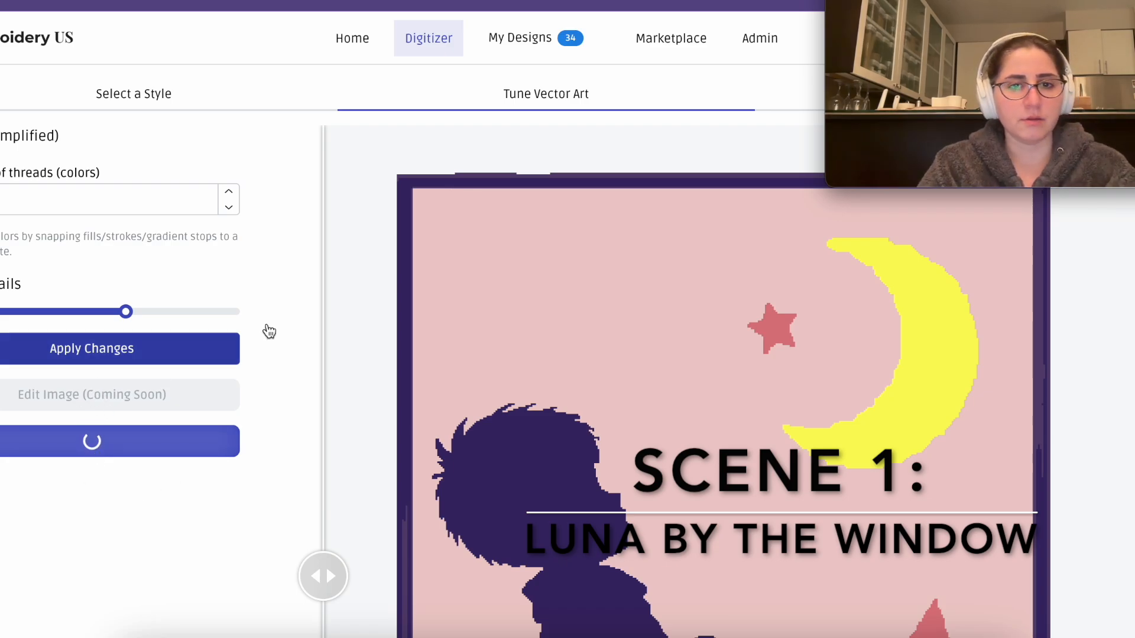
left_click(496, 359)
left_click(469, 421)
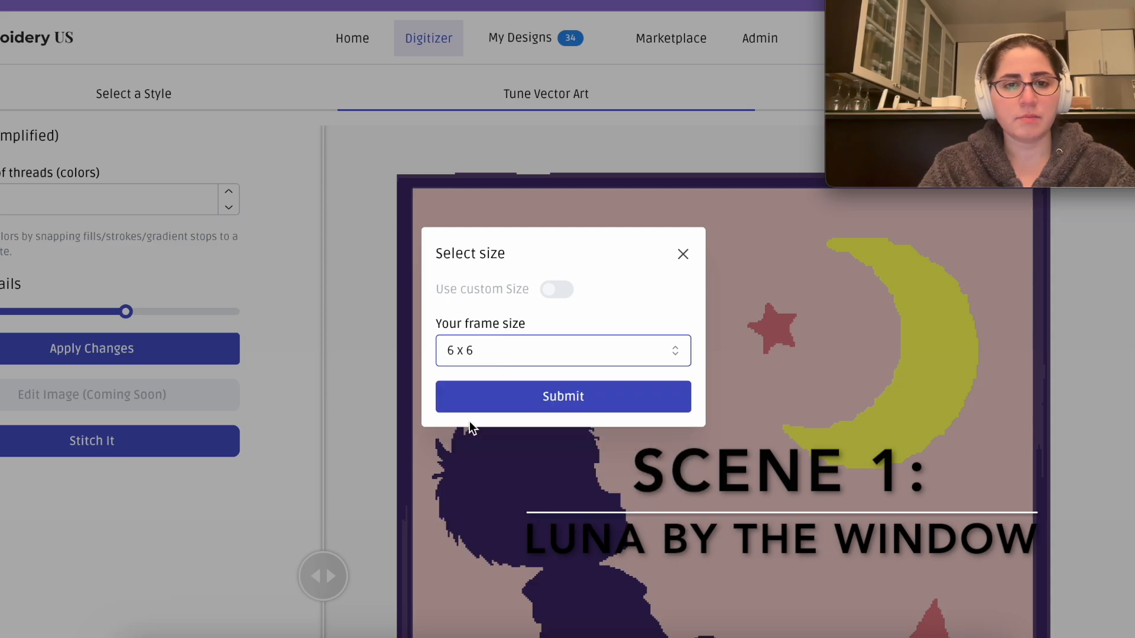
left_click(493, 395)
scroll(482, 426, "down", 2)
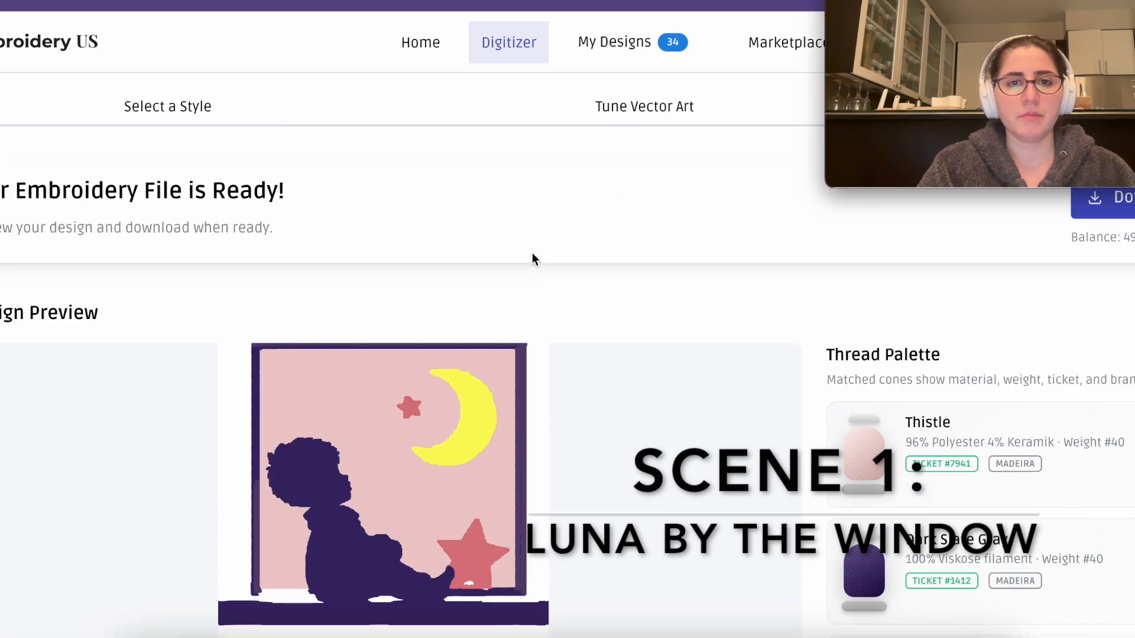
- Go back to tuning the vector art, apply a new number of thread colors and check the figure and large star
left_click(627, 110)
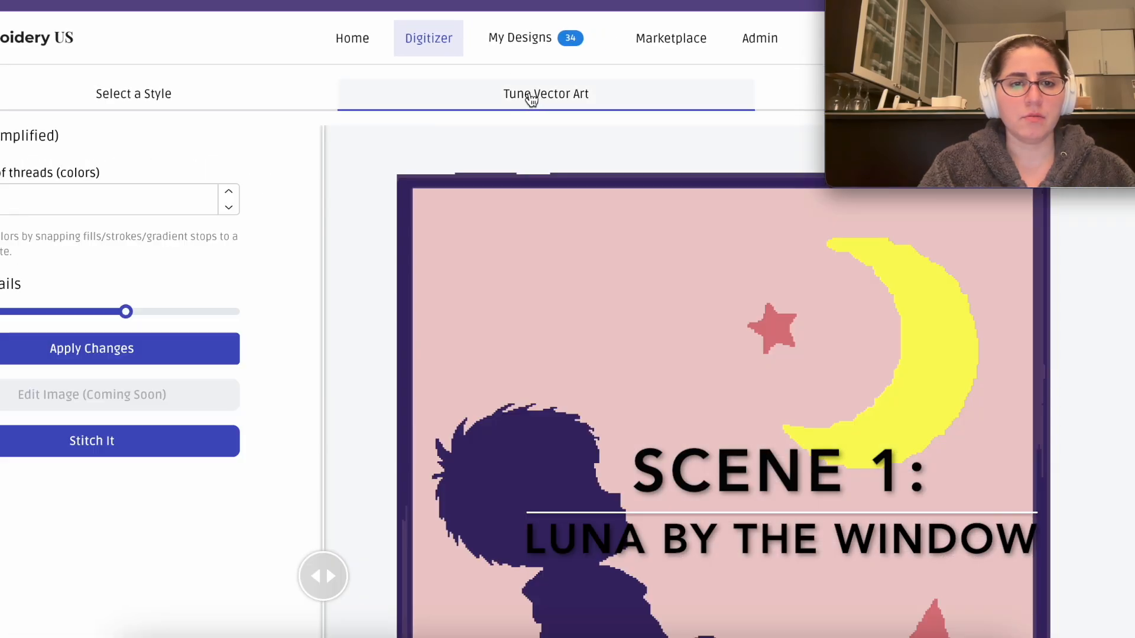
left_click(28, 202)
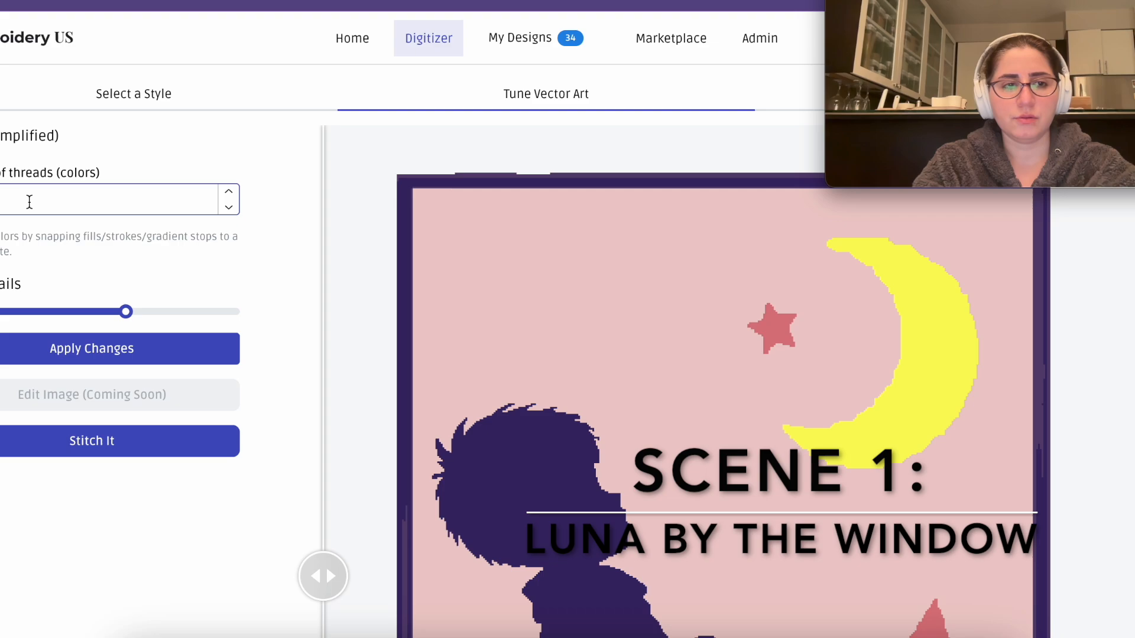
key("Return")
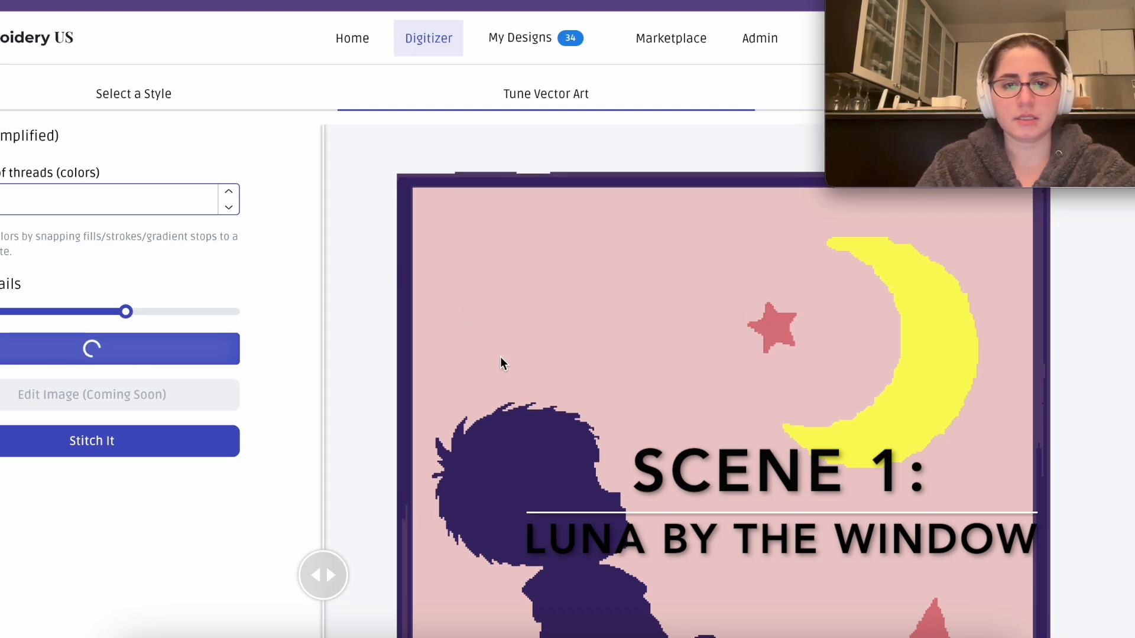
scroll(500, 356, "down", 3)
scroll(500, 356, "down", 2)
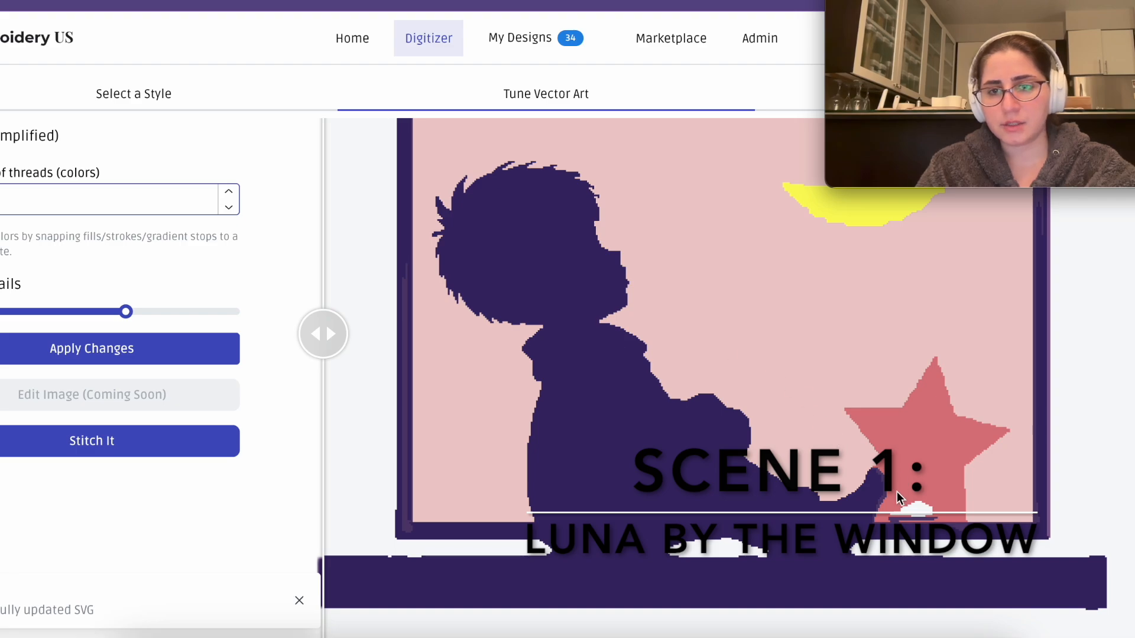
- Try the details level at 34, then slightly lower, applying each and inspecting the scene's background, moon and stars
left_click(143, 314)
left_click(88, 355)
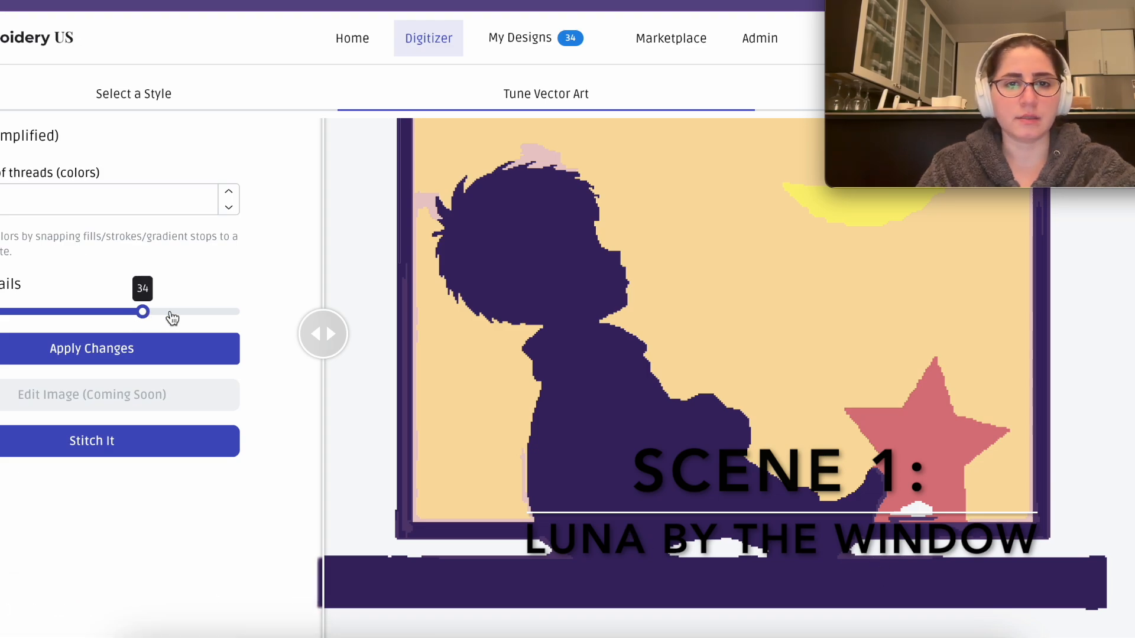
left_click_drag(144, 313, 132, 314)
left_click(111, 354)
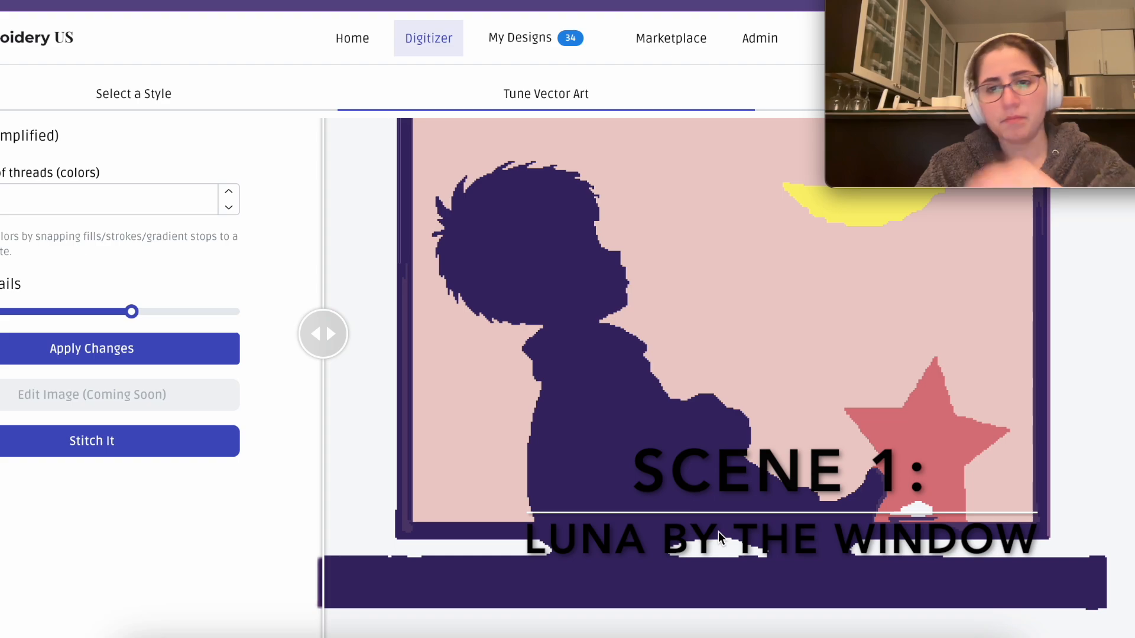
scroll(719, 531, "up", 1)
scroll(718, 531, "up", 3)
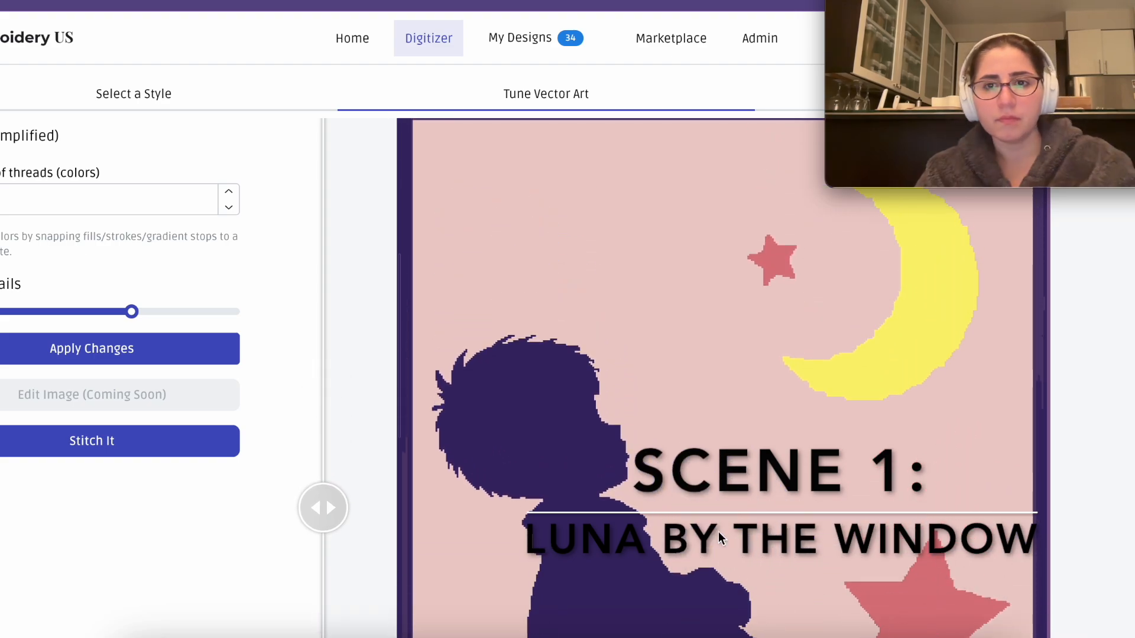
scroll(719, 531, "down", 4)
- Lower the details level a little further, apply it and check the windowsill, figure and moon
left_click_drag(132, 312, 115, 312)
left_click(101, 355)
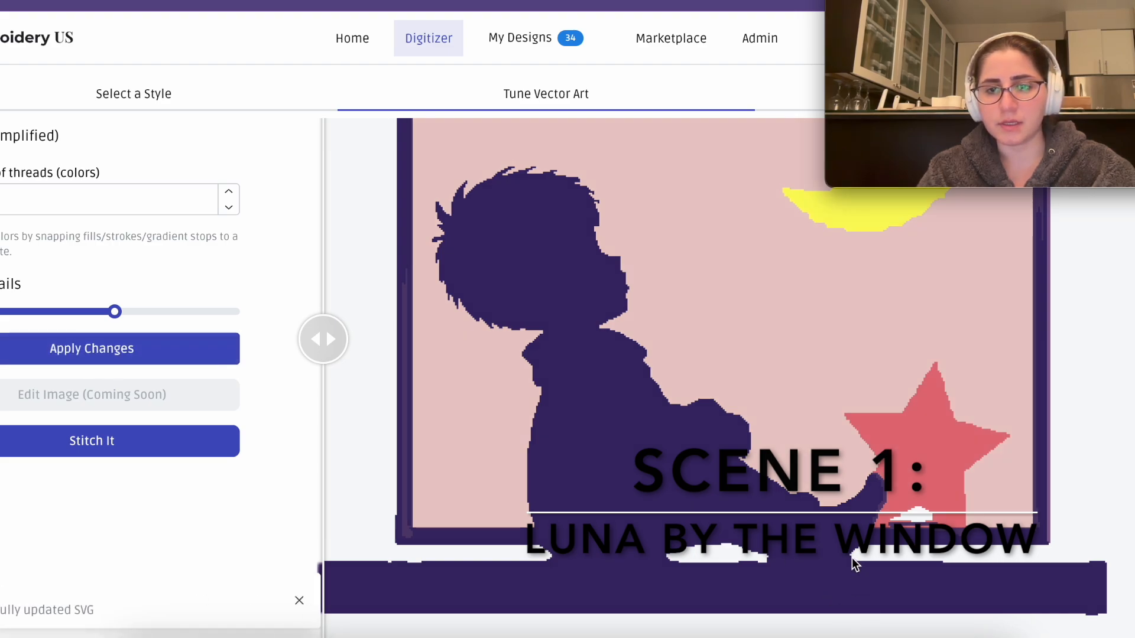
scroll(467, 309, "up", 3)
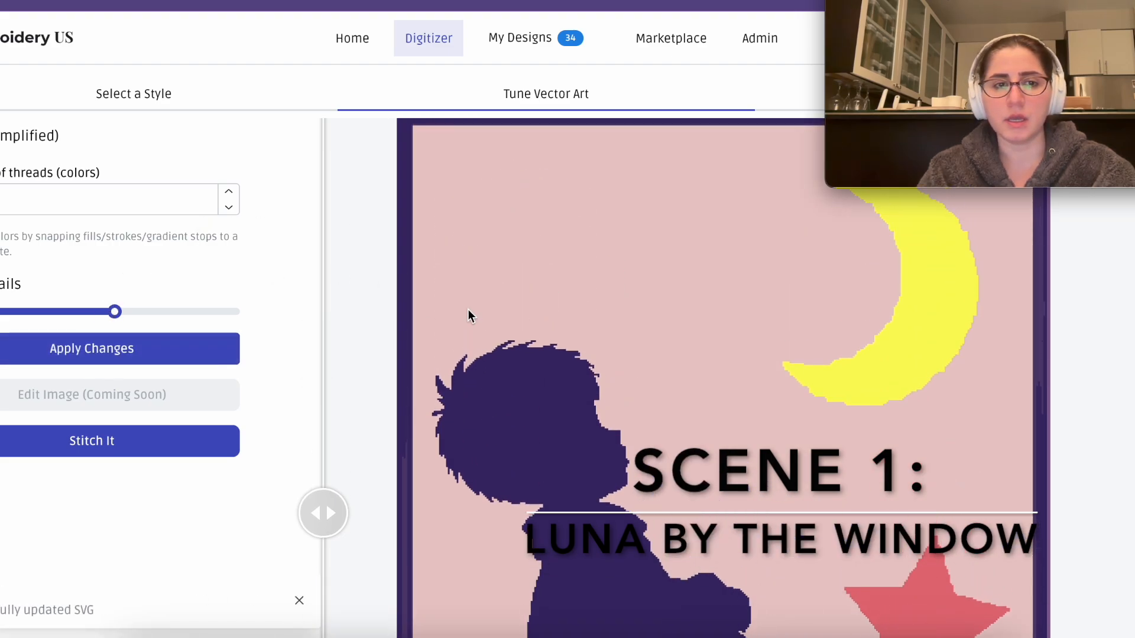
- Raise the details level slightly, apply the change and check the moon, figure, large star and windowsill
left_click(126, 312)
left_click(112, 348)
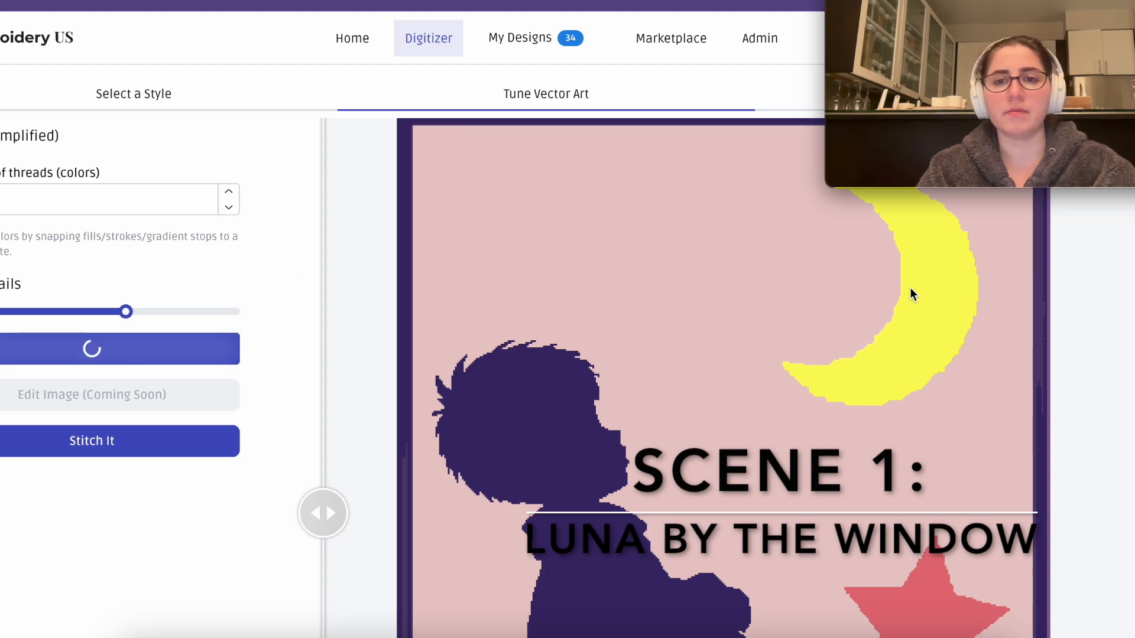
scroll(740, 356, "down", 3)
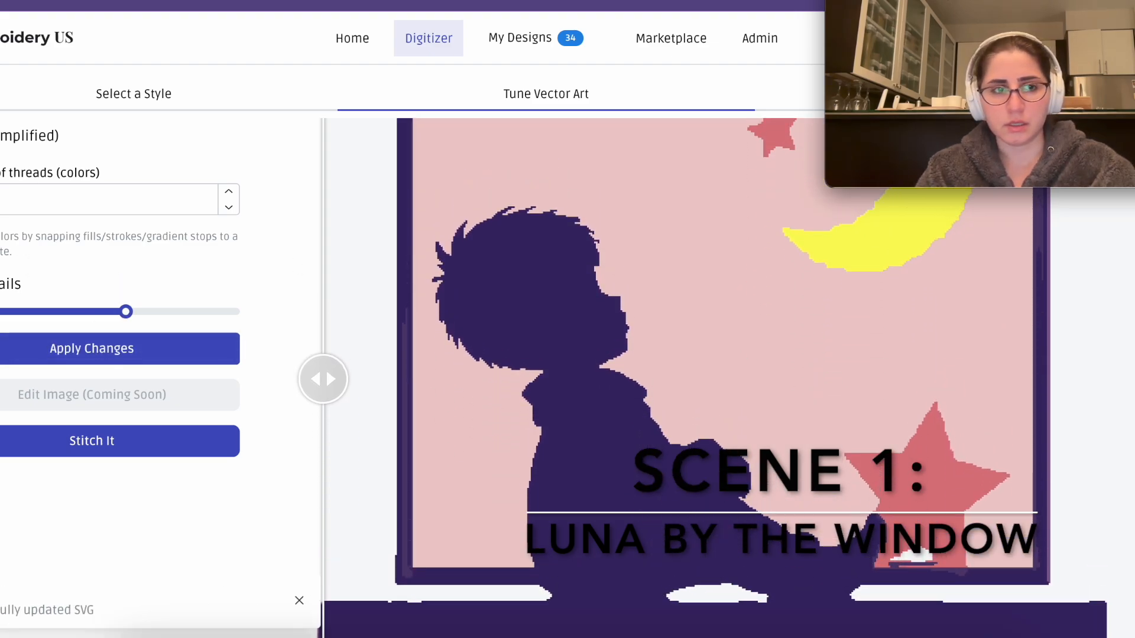
scroll(716, 366, "down", 1)
- Stitch the tuned scene with a 4 x 4 frame size
left_click(72, 446)
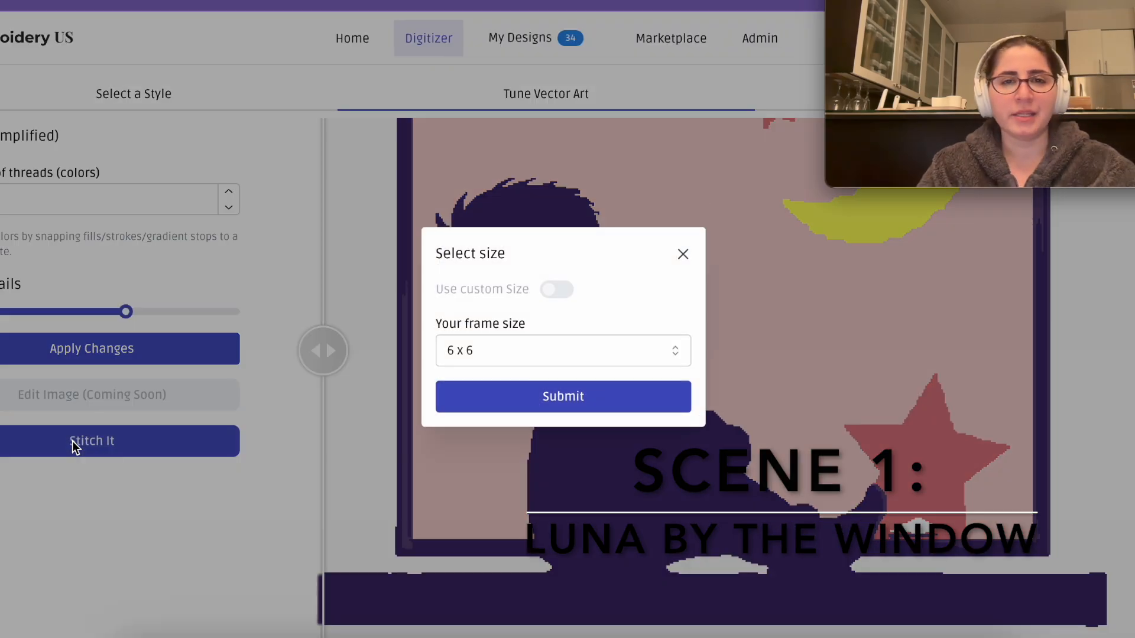
left_click(489, 362)
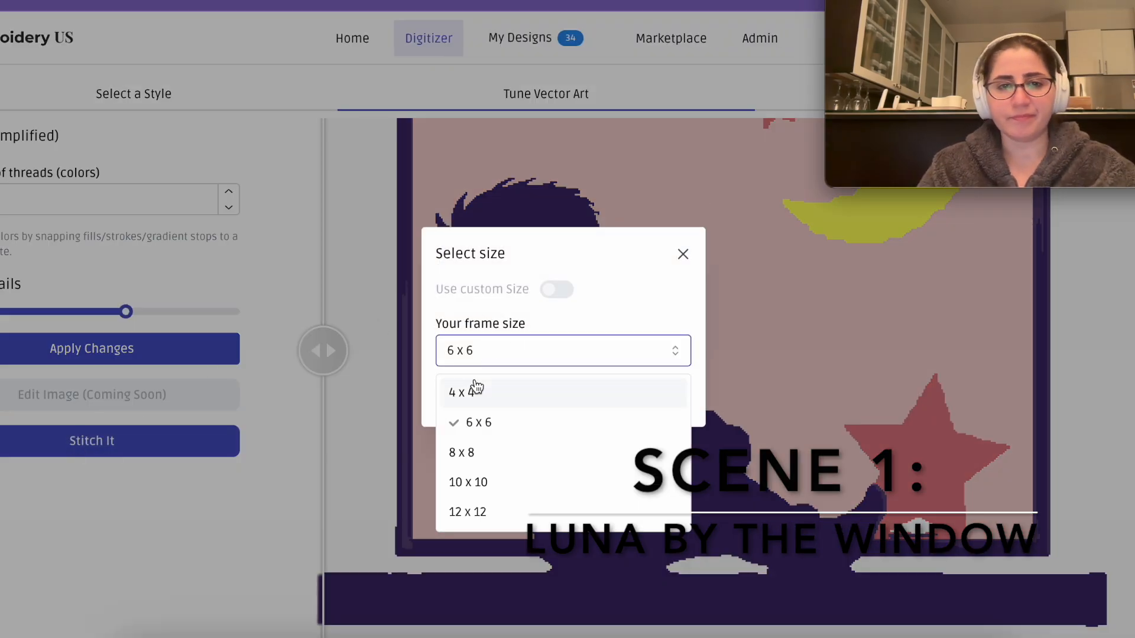
left_click(476, 387)
left_click(513, 396)
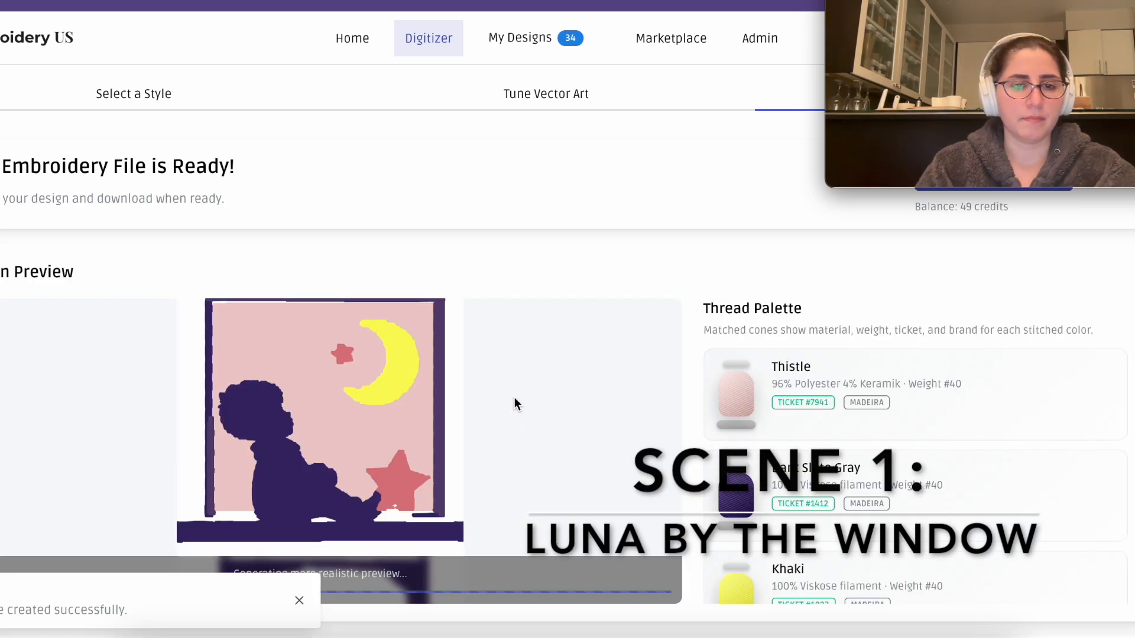
- Review the design preview and thread palette, download the stitch files and close the download confirmation
scroll(515, 397, "up", 1)
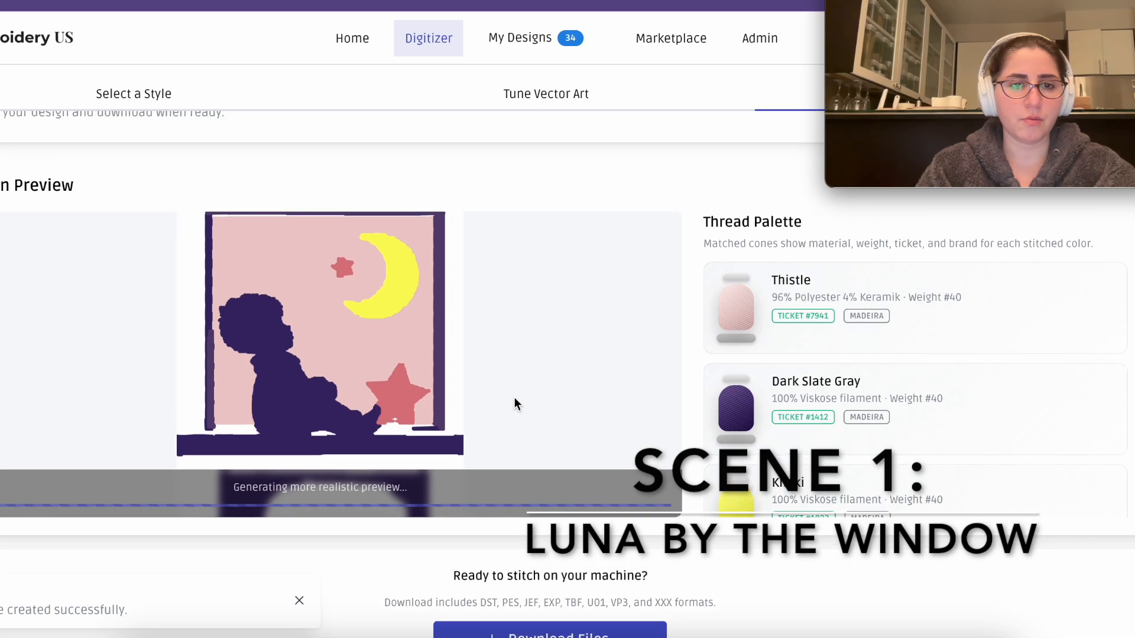
scroll(303, 403, "up", 5)
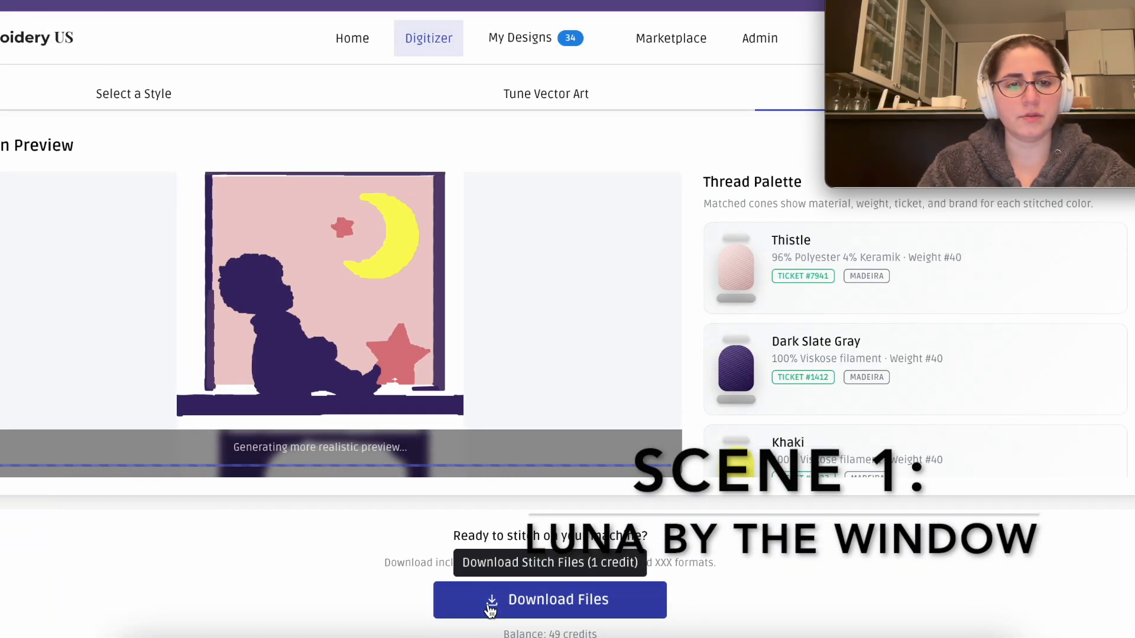
left_click(491, 608)
left_click(608, 444)
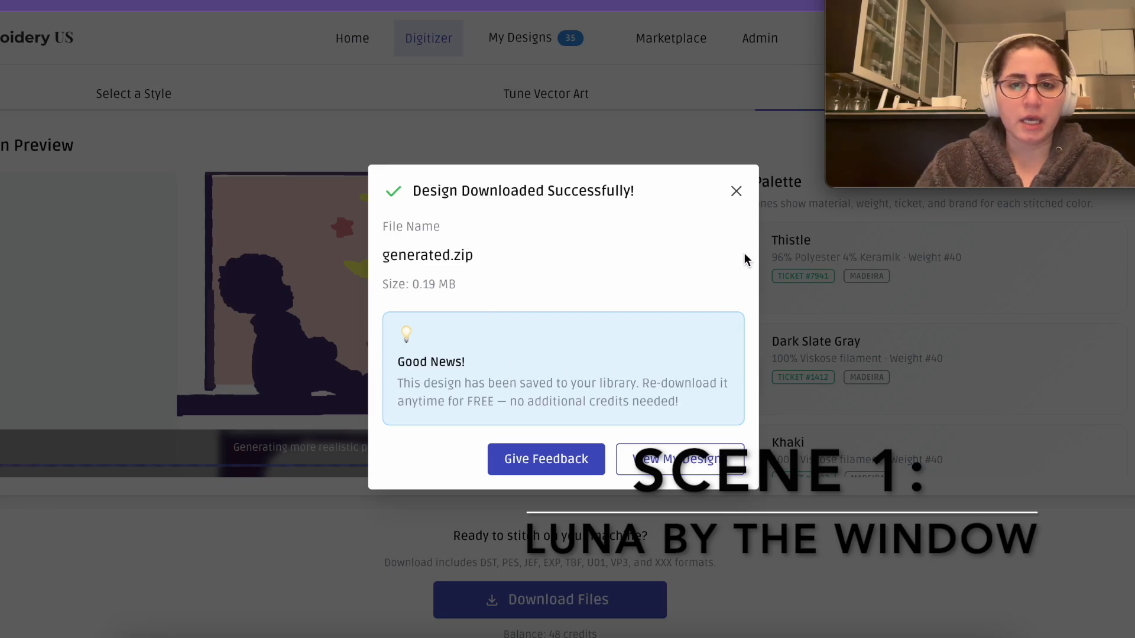
left_click(736, 191)
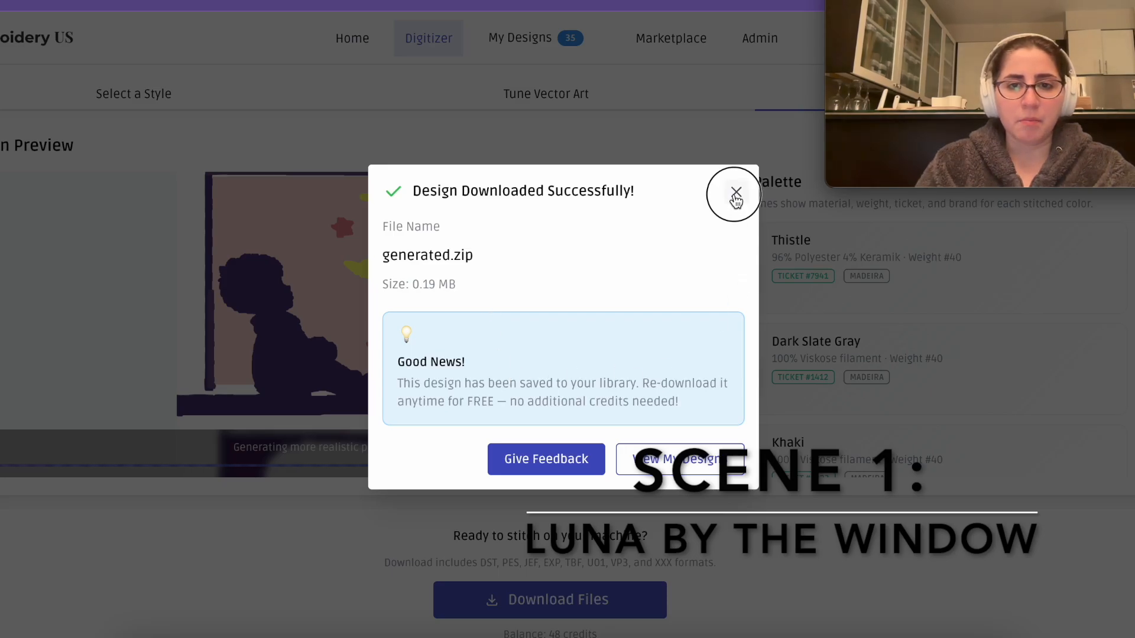
- Return to tuning the vector art and stitch the same scene with a 6 x 6 frame size
scroll(534, 125, "up", 1)
scroll(534, 124, "up", 1)
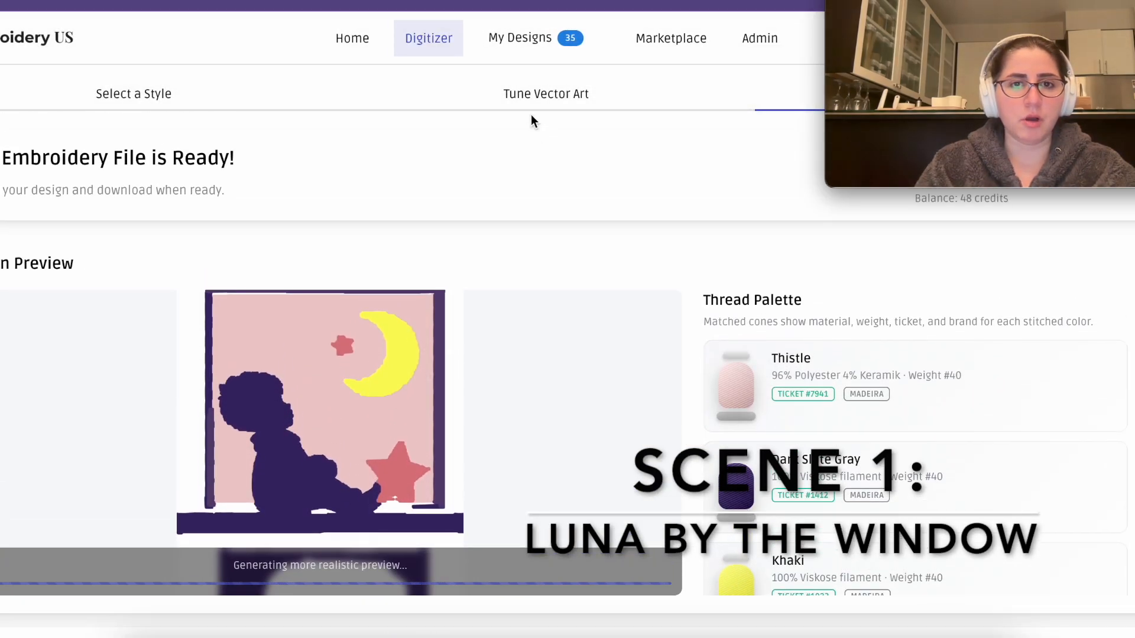
left_click(518, 96)
left_click(66, 450)
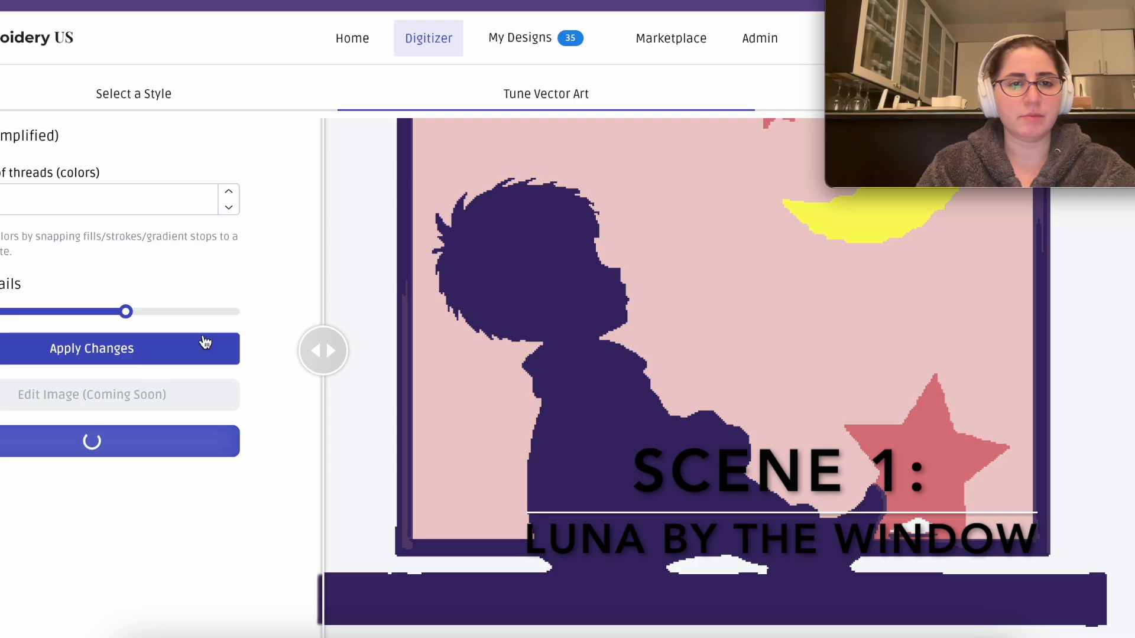
left_click(490, 350)
left_click(490, 423)
left_click(508, 400)
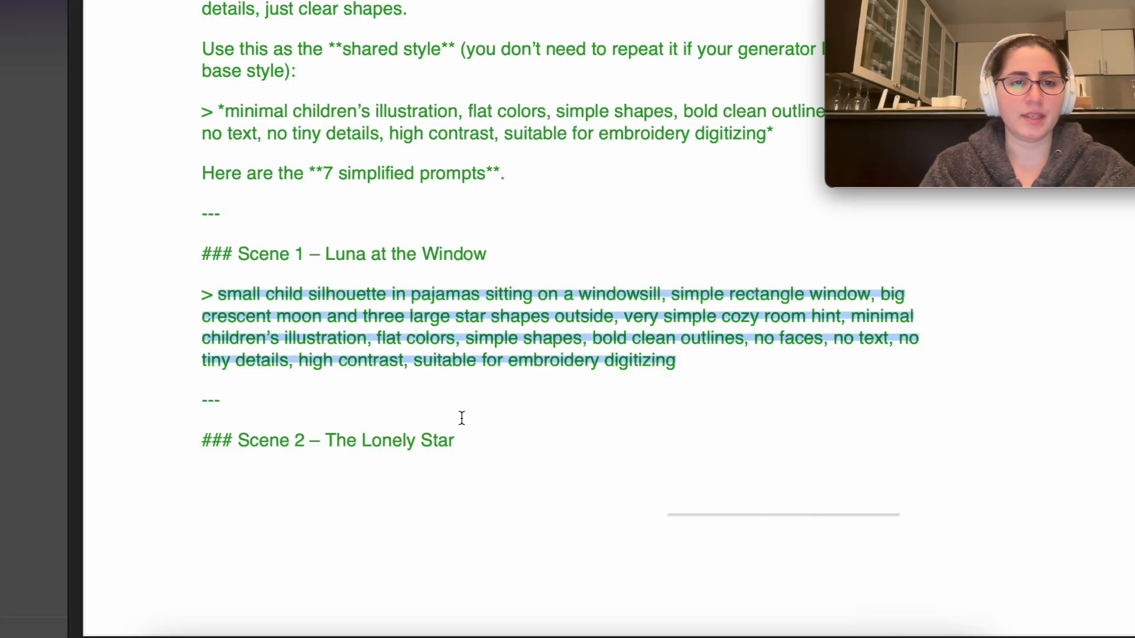
- Copy the Scene 2 lonely star prompt from the conversation log, generate an image from it and reveal the Filled (Simplified) preview
scroll(461, 418, "down", 10)
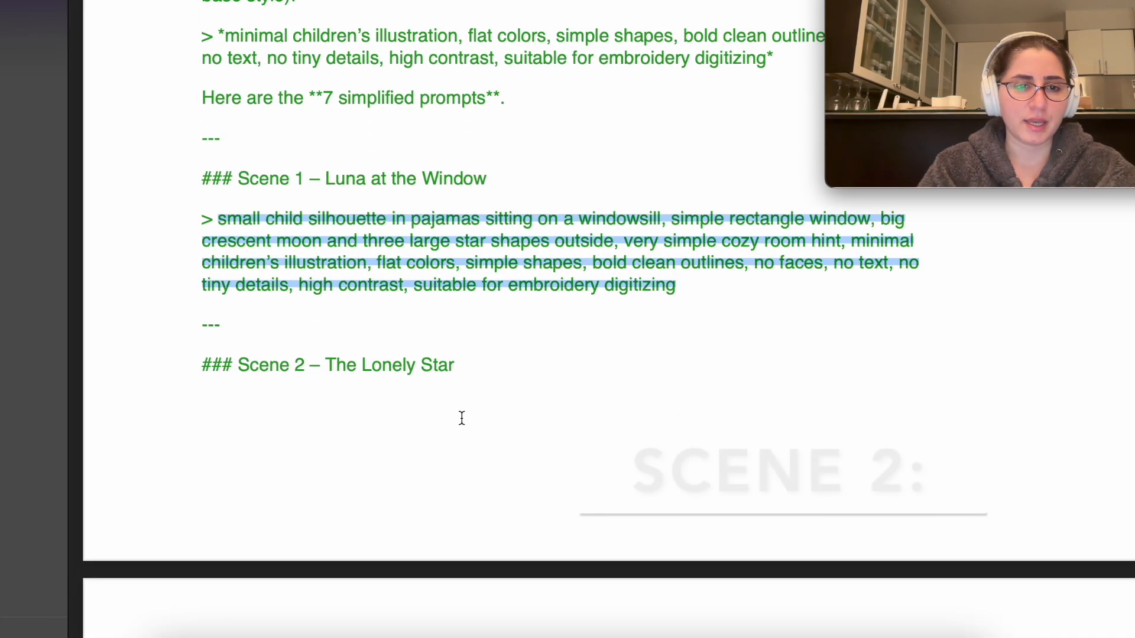
scroll(458, 420, "down", 1)
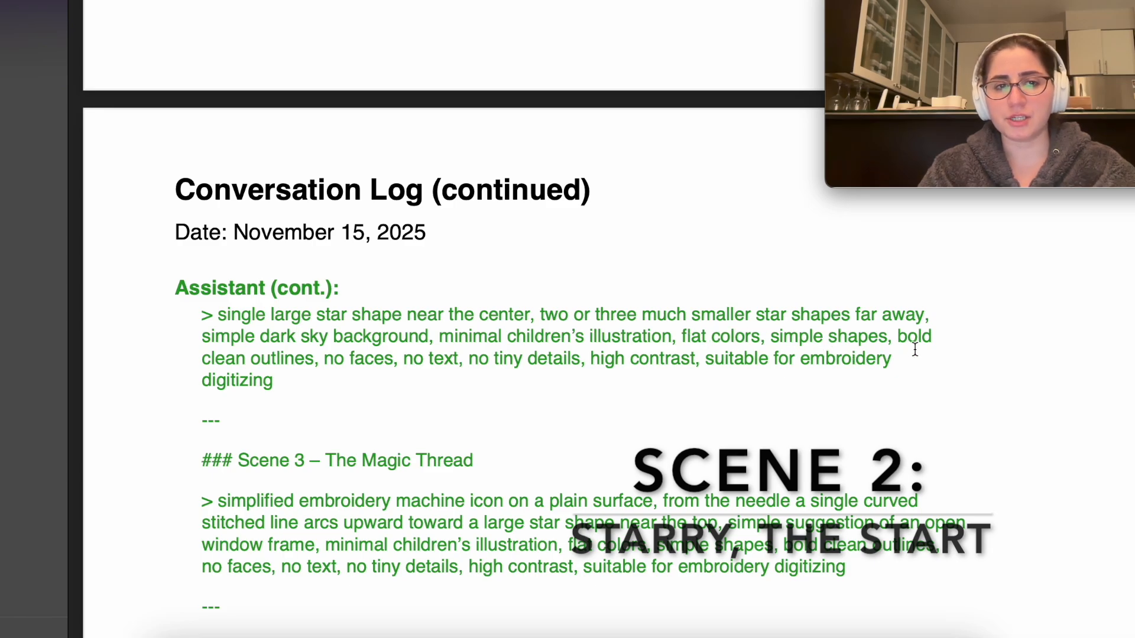
left_click_drag(295, 377, 222, 314)
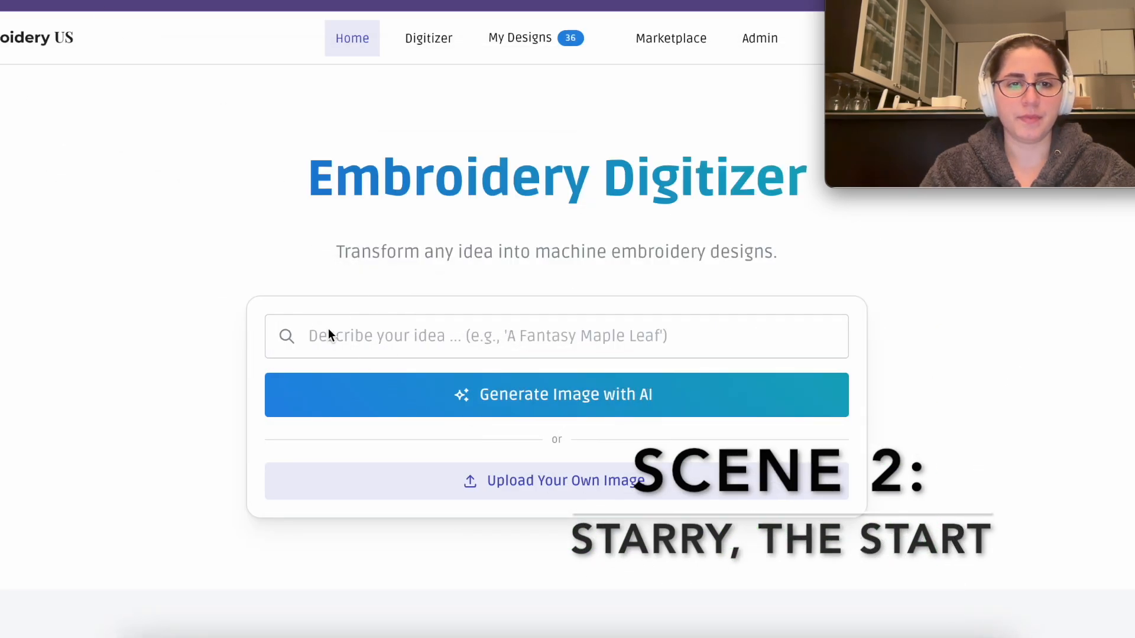
left_click(325, 334)
key("ctrl+v")
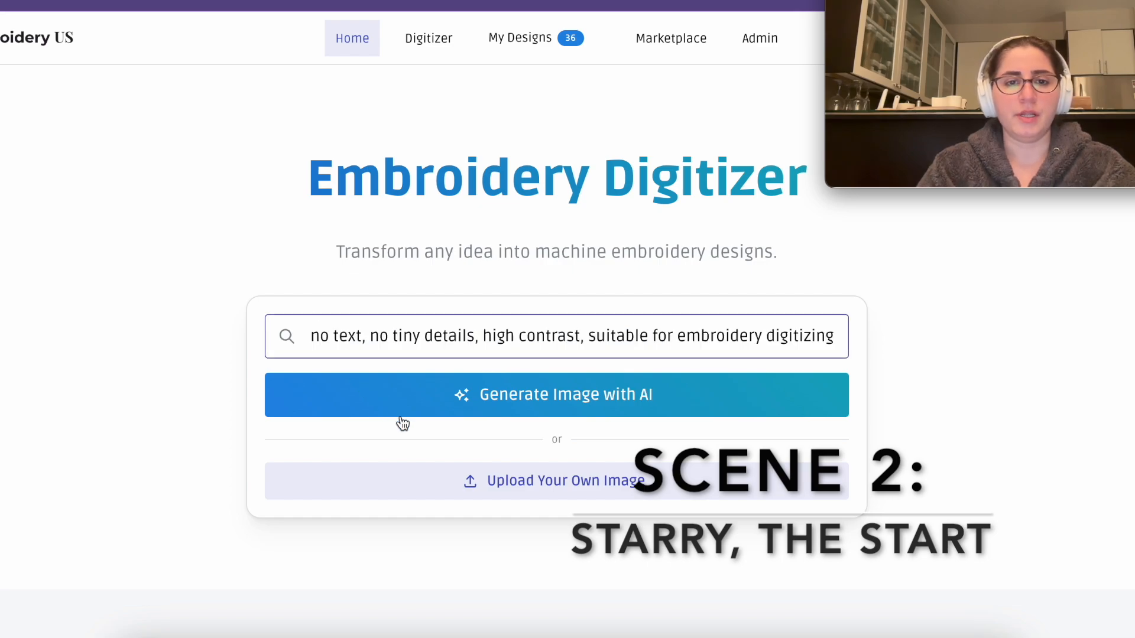
left_click(424, 393)
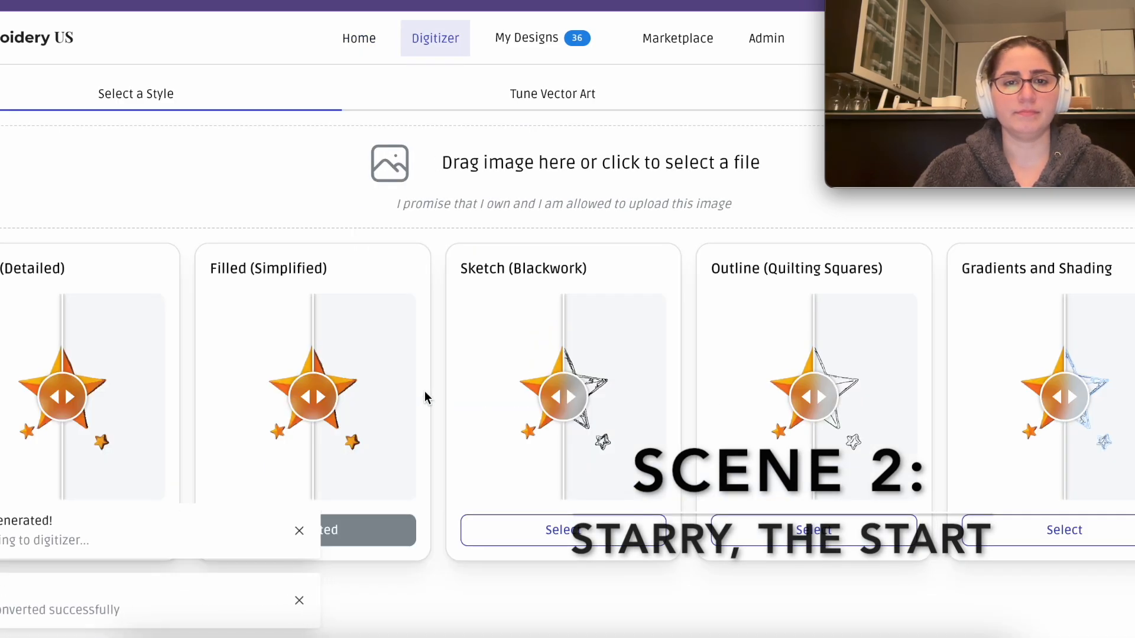
left_click_drag(308, 393, 177, 396)
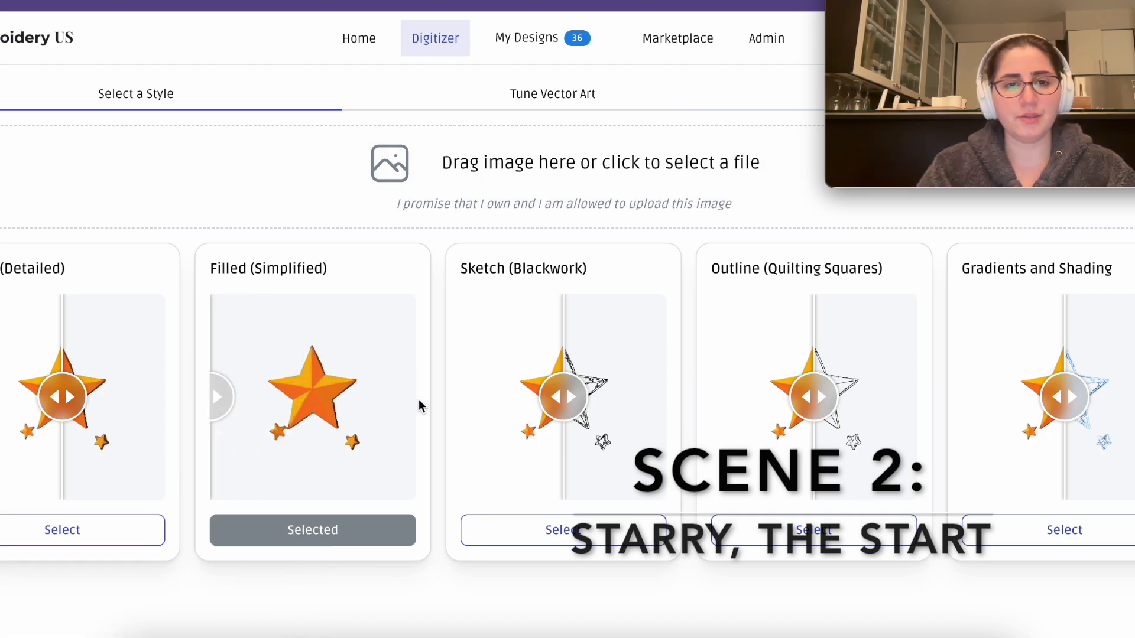
- Regenerate the Scene 2 image from the same prompt without the word "much" and compare the Filled (Simplified) preview
left_click(364, 40)
left_click(440, 329)
key("ctrl+v")
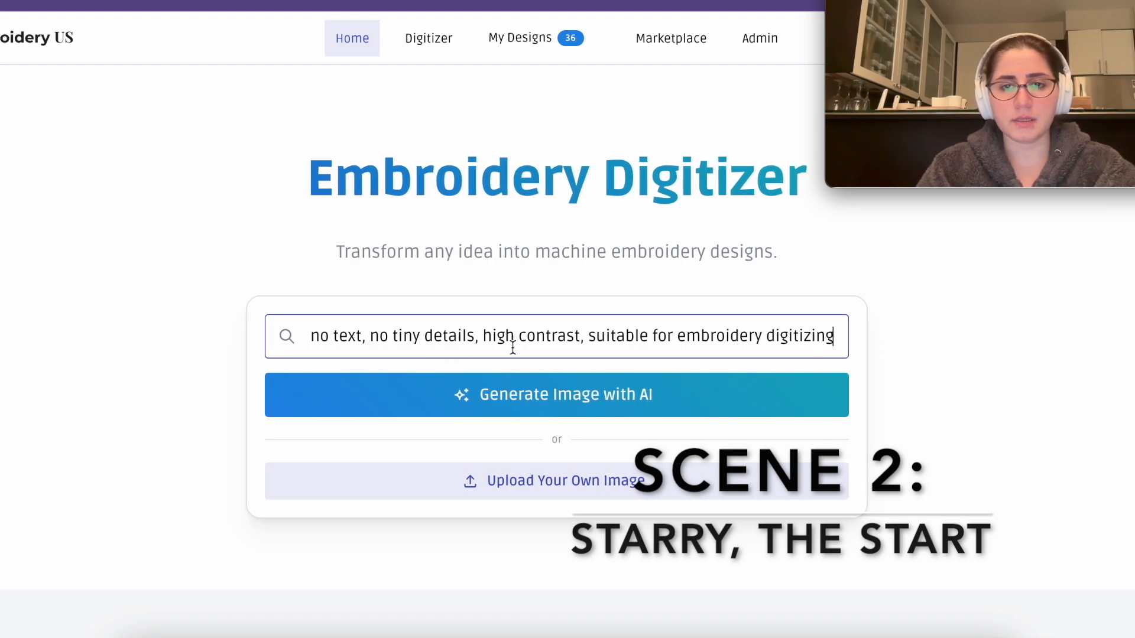
left_click_drag(308, 337, 471, 334)
key("Up")
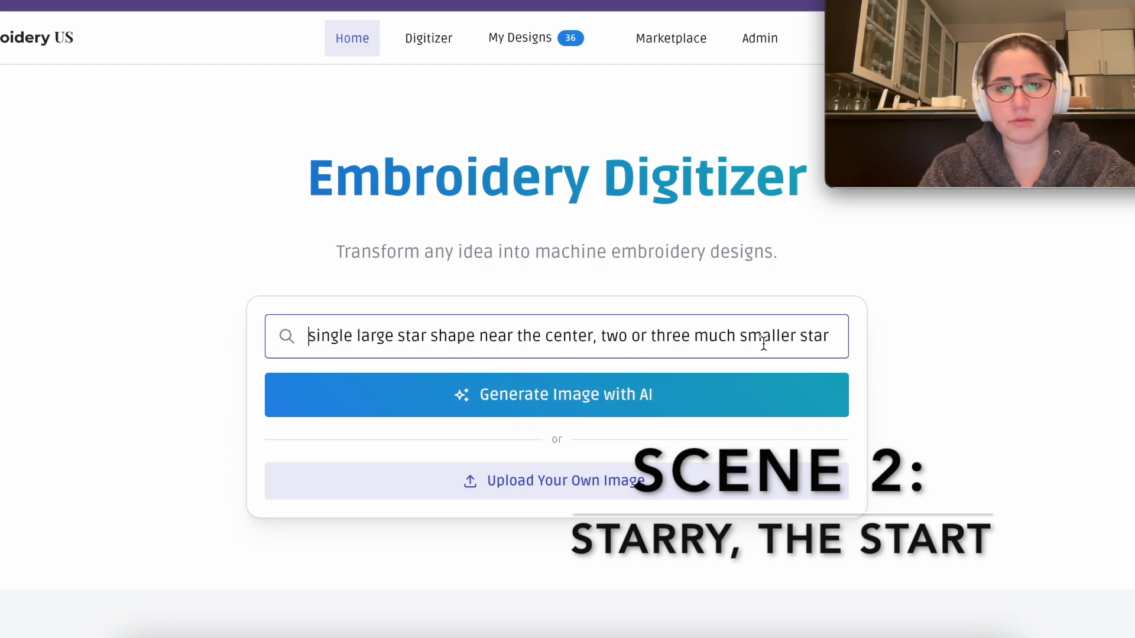
double_click(712, 337)
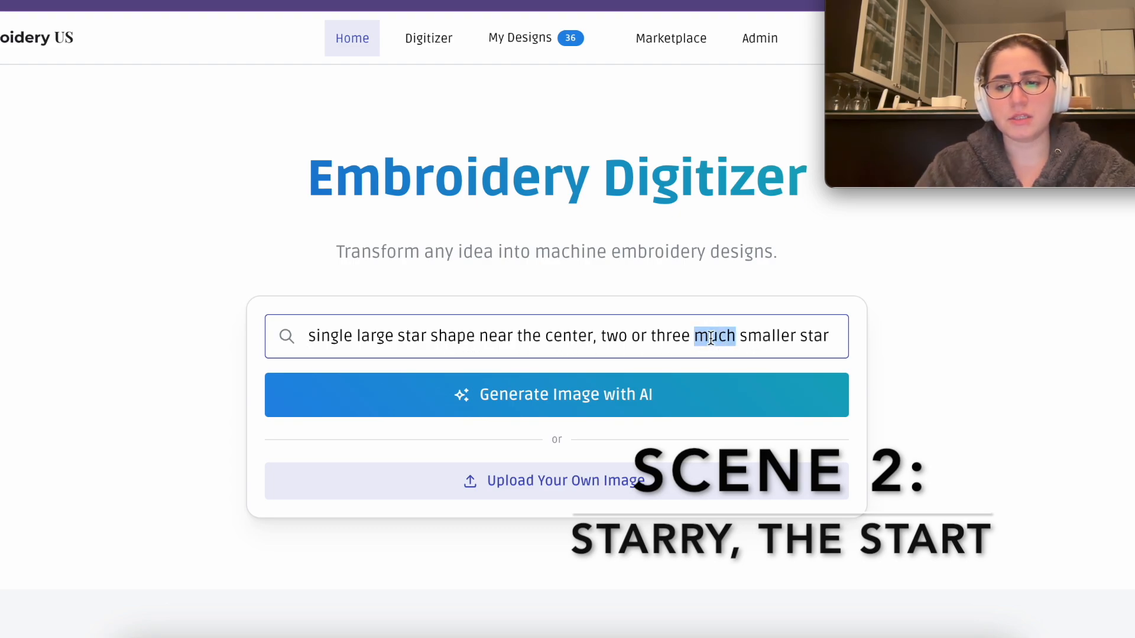
key("BackSpace")
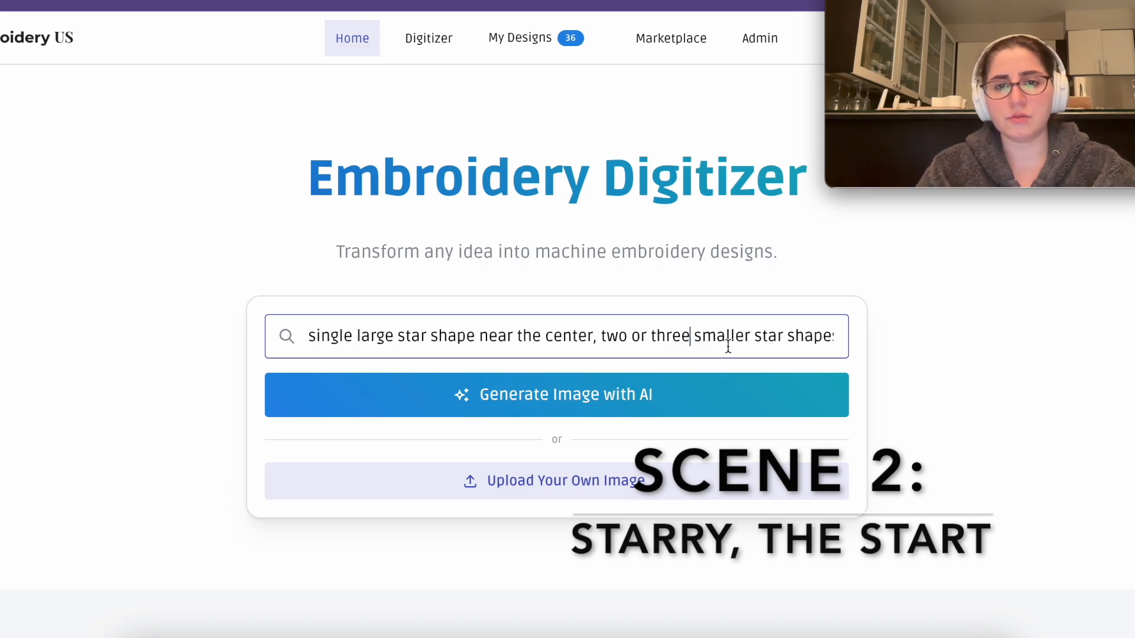
left_click(559, 397)
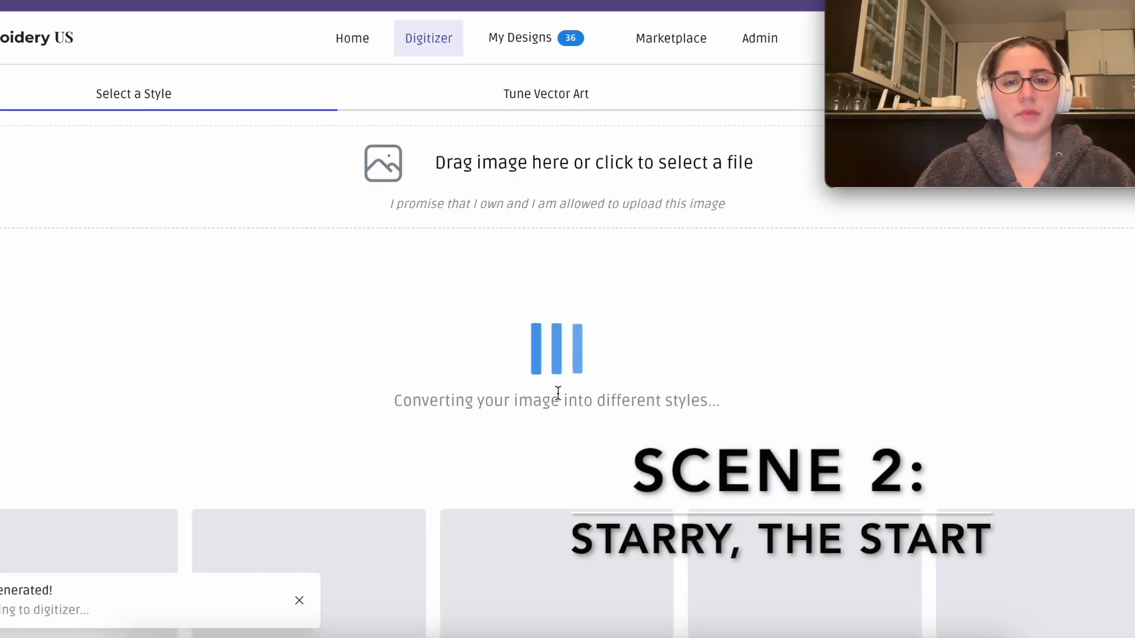
left_click_drag(294, 414, 249, 385)
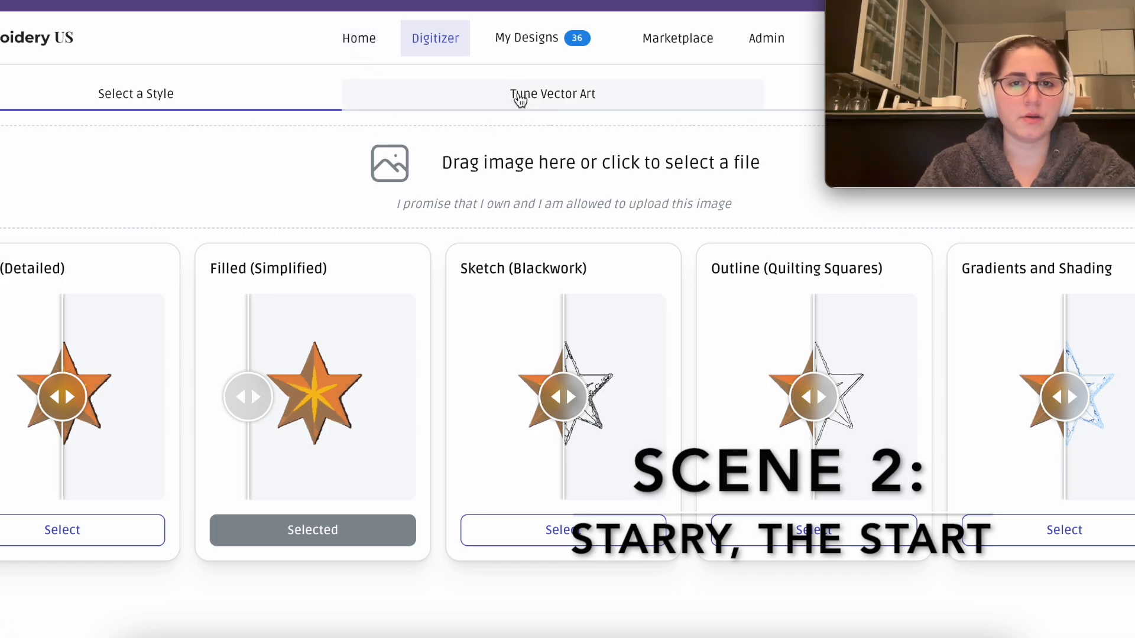
- Generate the Scene 2 image again with "much" removed and "curvy" added before "shape", and reveal the Filled (Simplified) preview
left_click(360, 41)
left_click(487, 334)
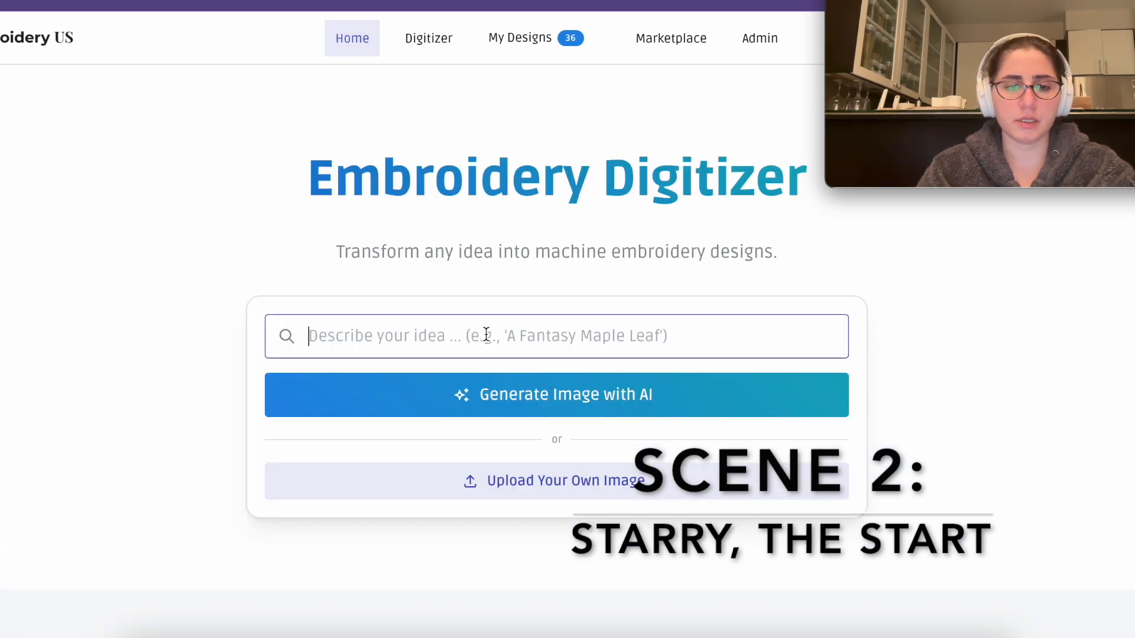
key("ctrl+v")
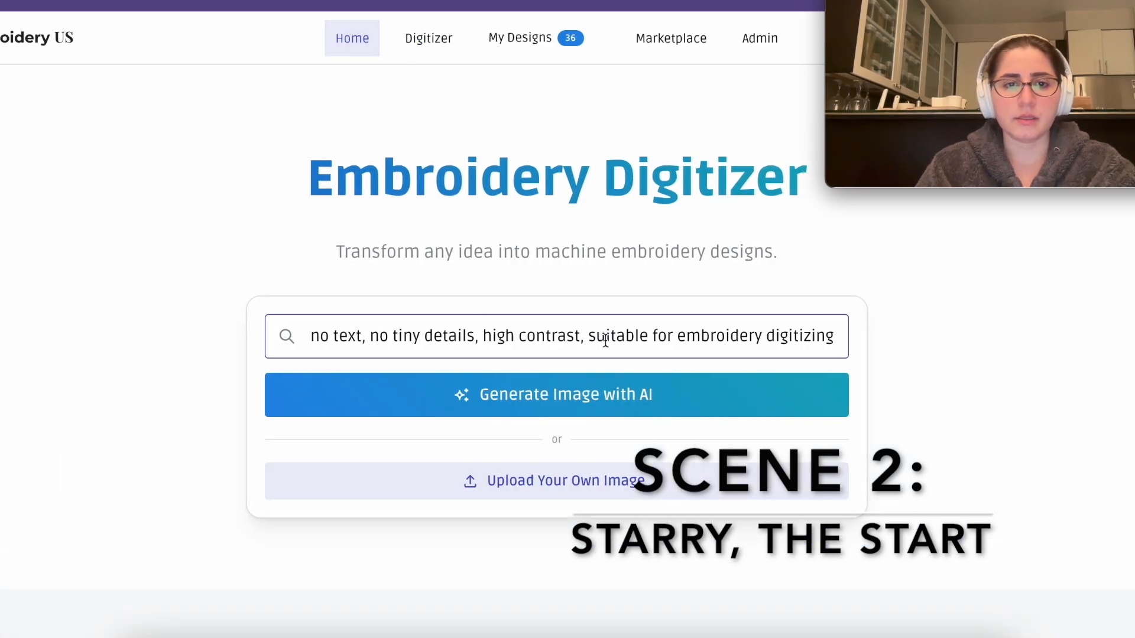
key("Home")
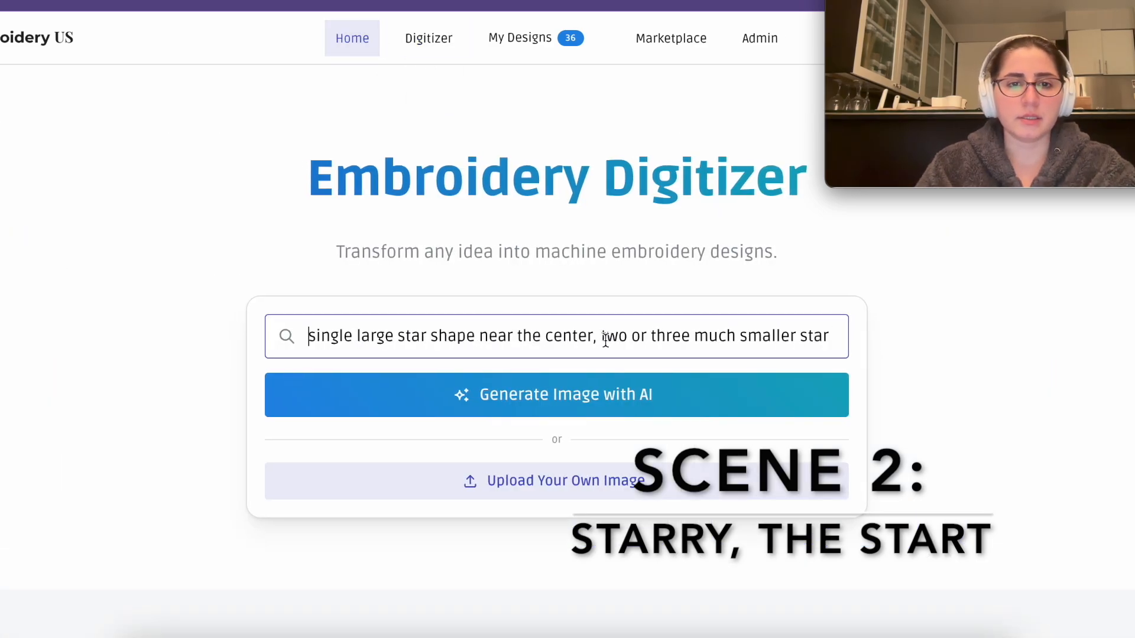
double_click(713, 335)
key("BackSpace")
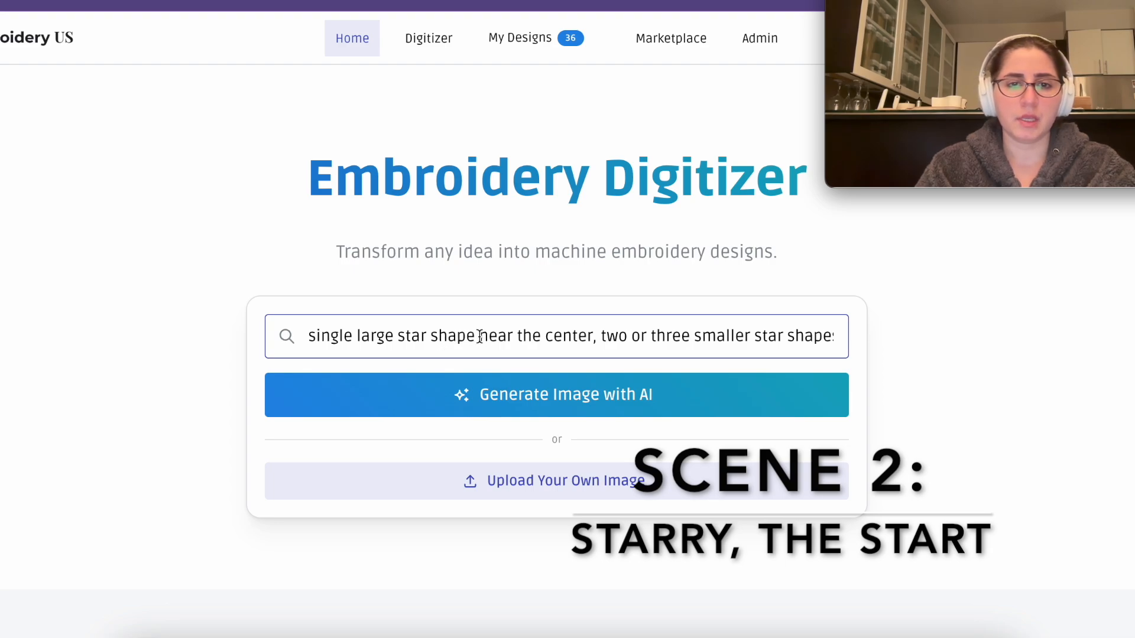
left_click(433, 336)
type("curvy")
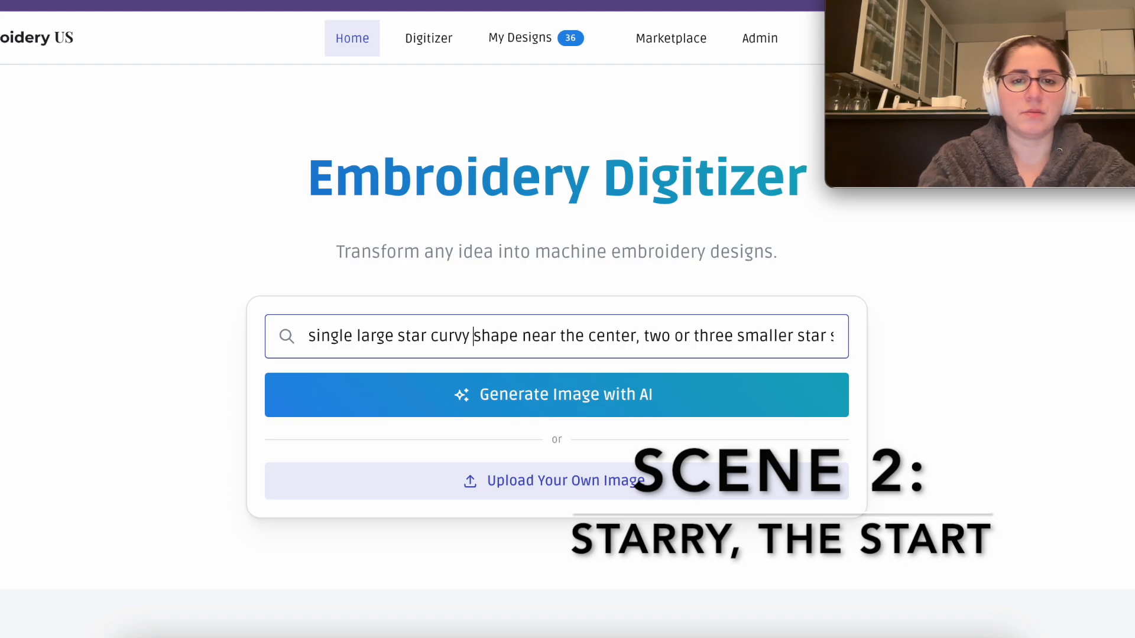
left_click(562, 395)
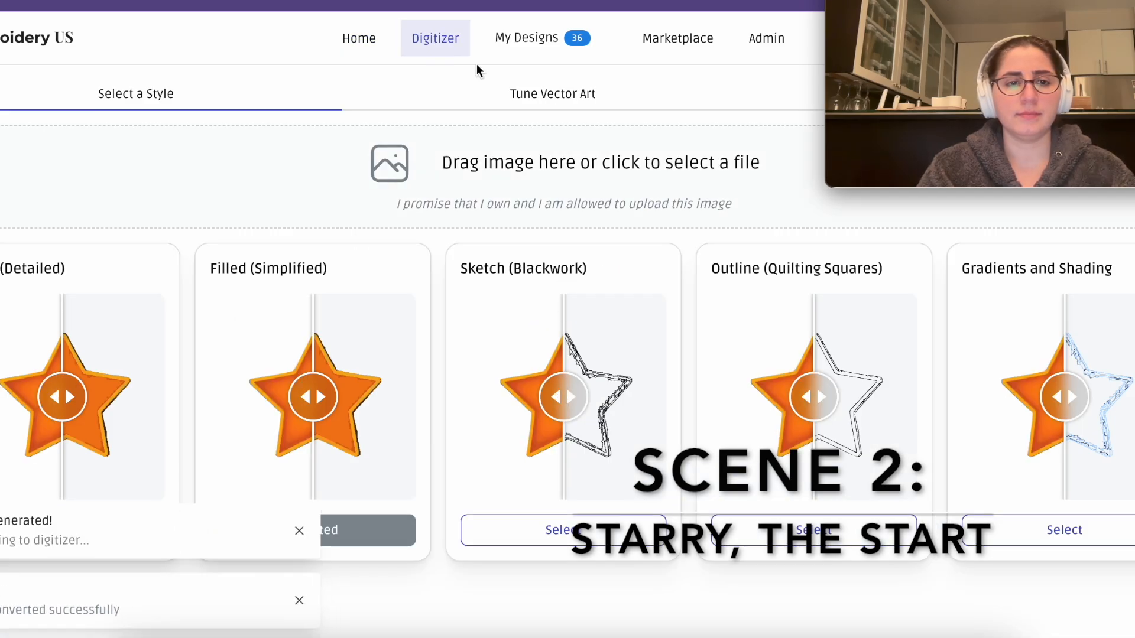
left_click_drag(303, 436, 179, 401)
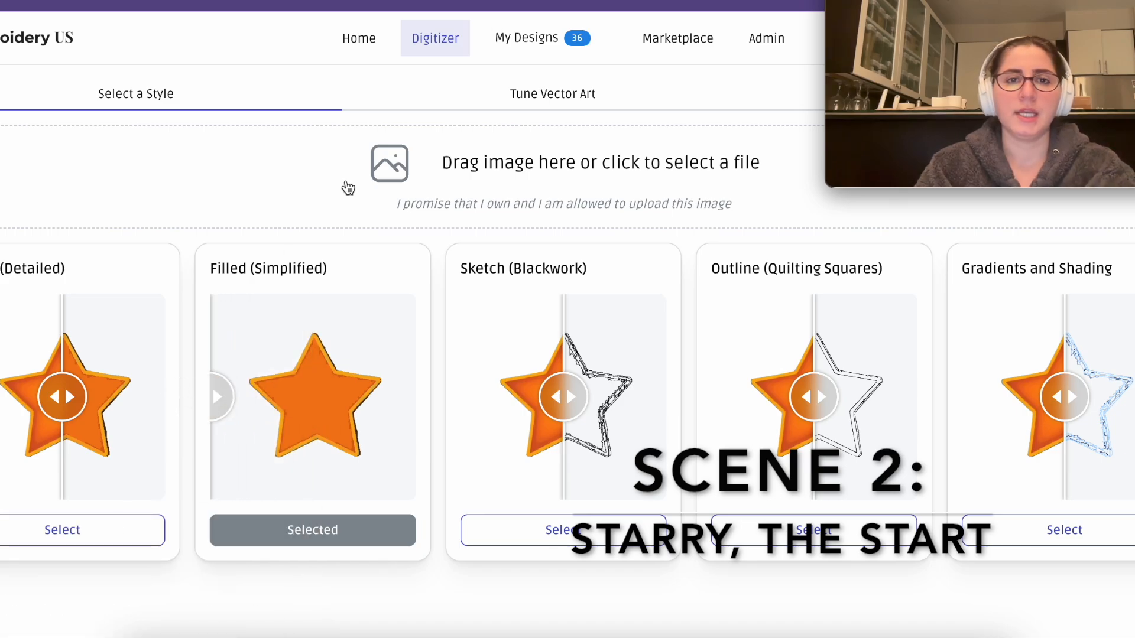
- Start a new image prompt with the copied Scene 2 text and insert "fantasy" before "star shape"
left_click(354, 41)
left_click(443, 337)
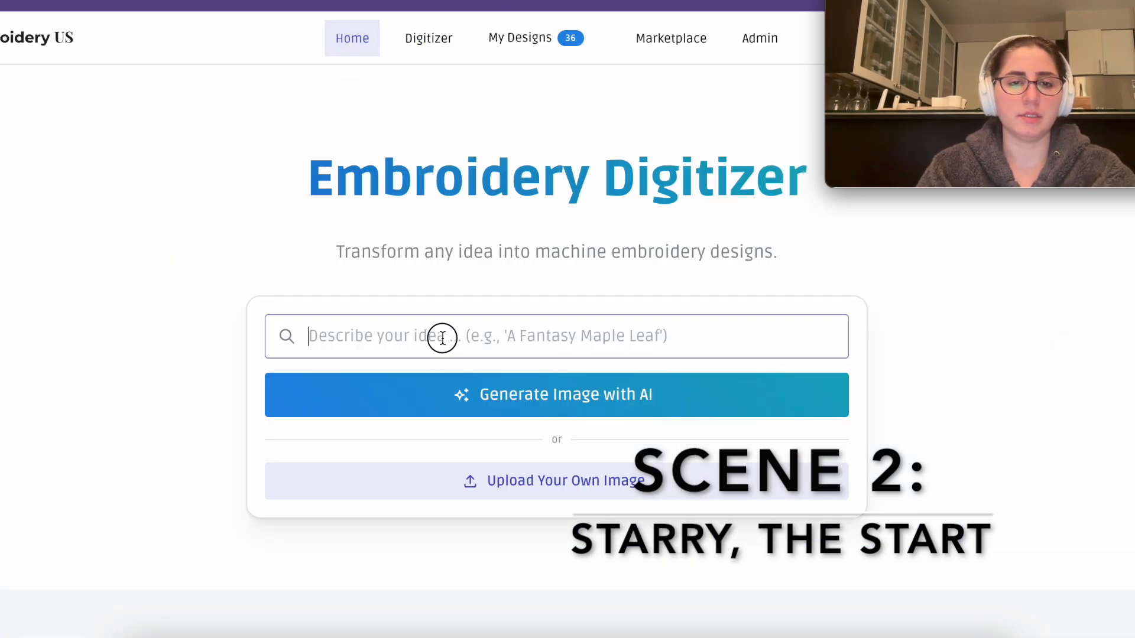
key("ctrl+v")
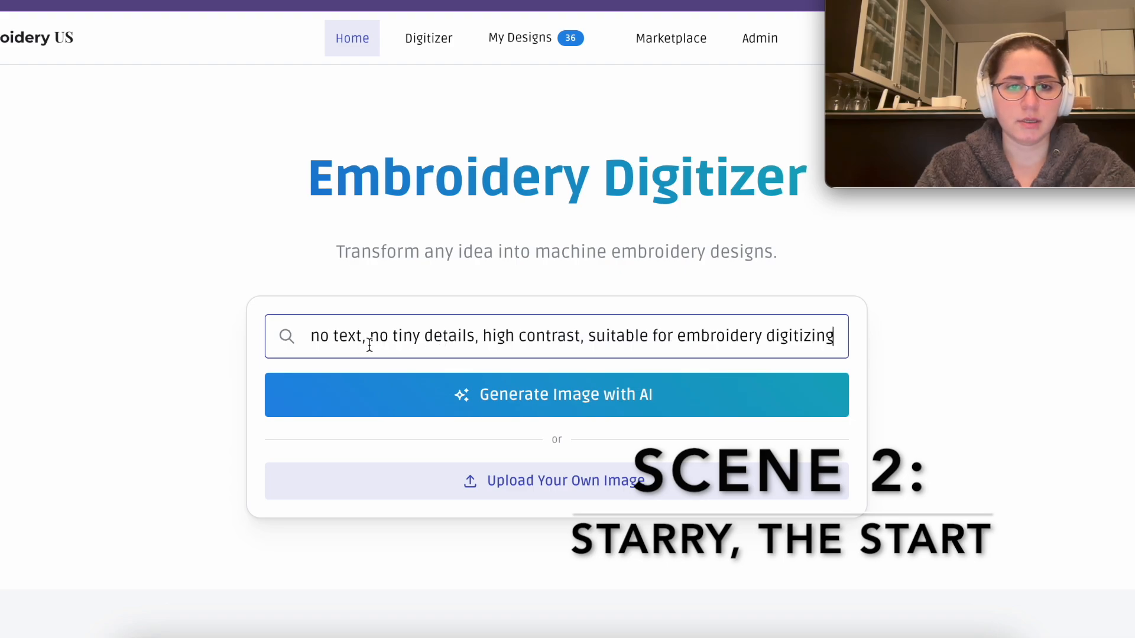
key("Home")
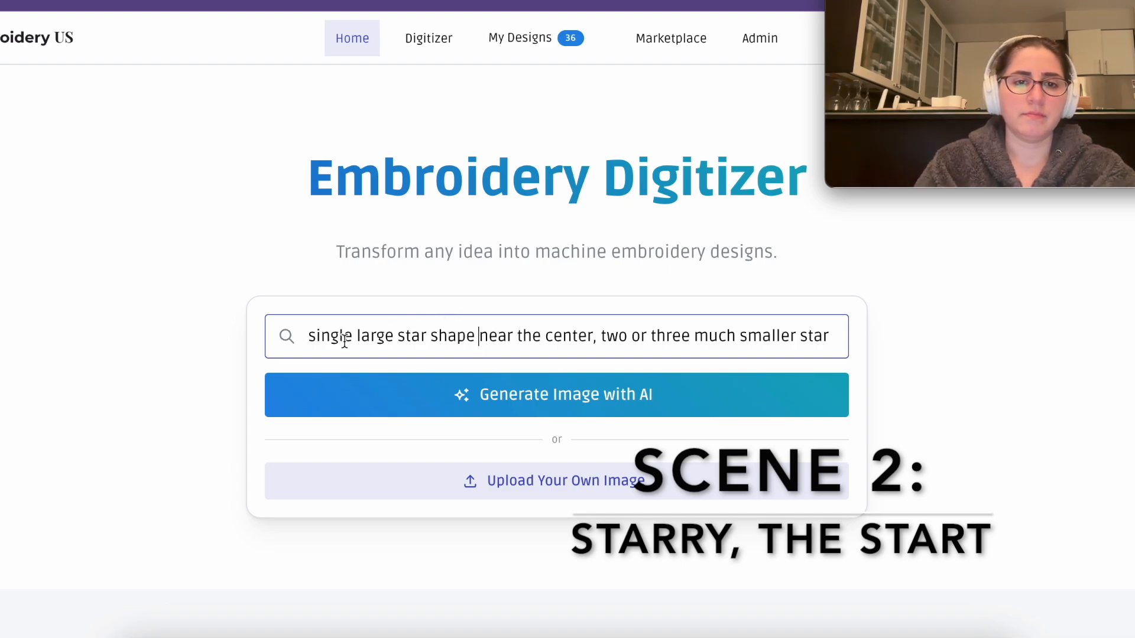
left_click(399, 337)
type("fantha")
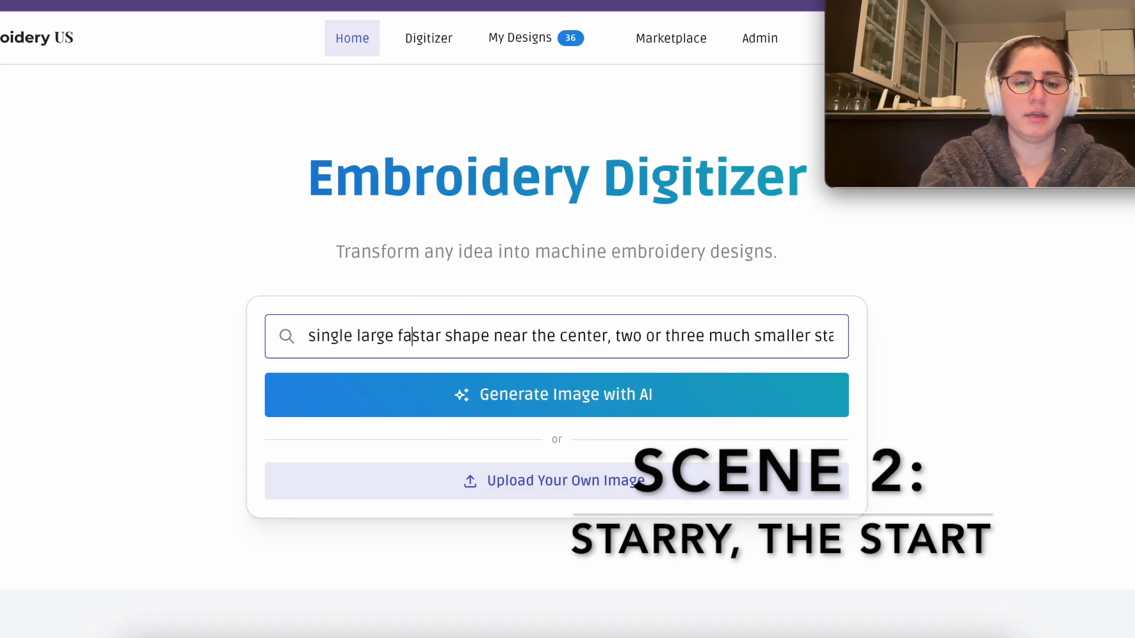
type("sy")
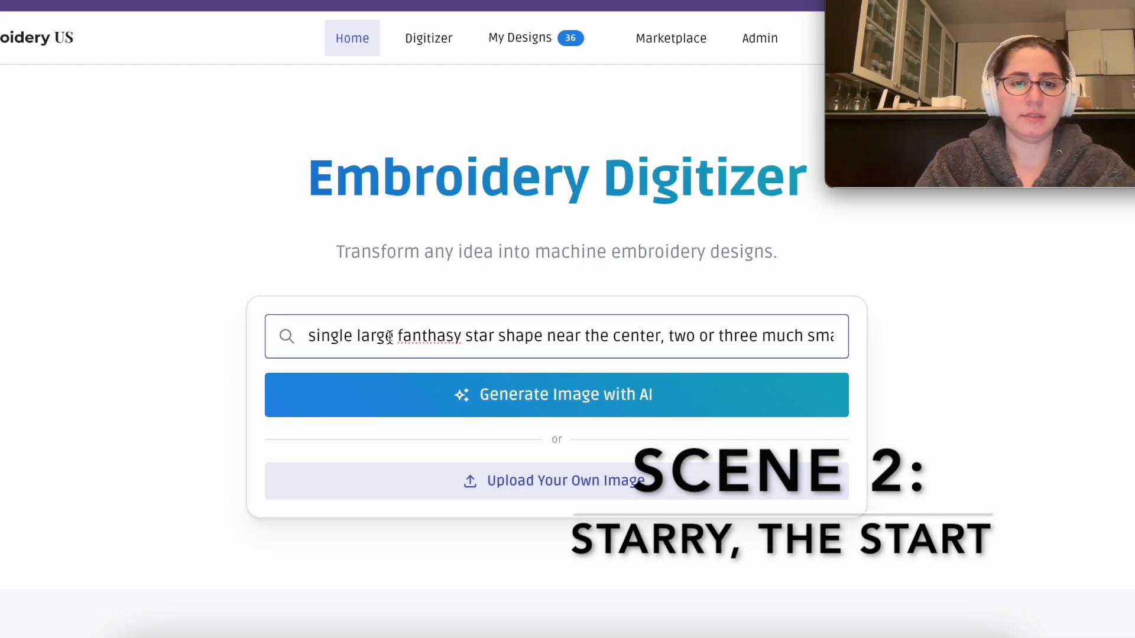
key("BackSpace")
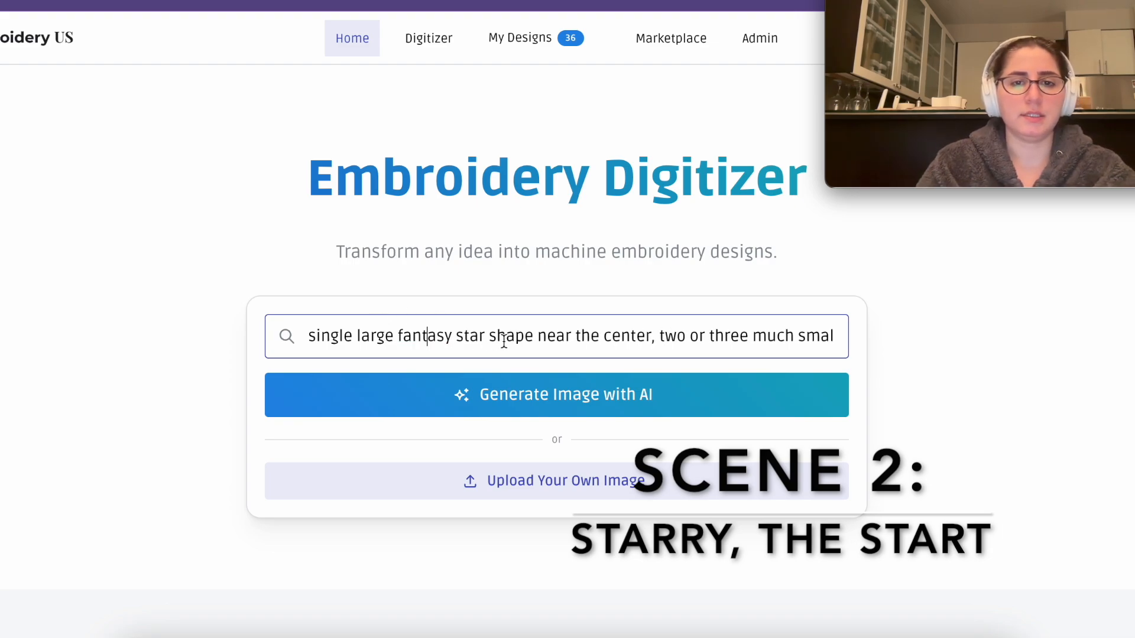
- Add "and curvy and fun" after "fantasy" in the prompt, generate the image and reveal the Filled (Simplified) preview
left_click(459, 336)
type("and curvy and fun")
left_click(508, 395)
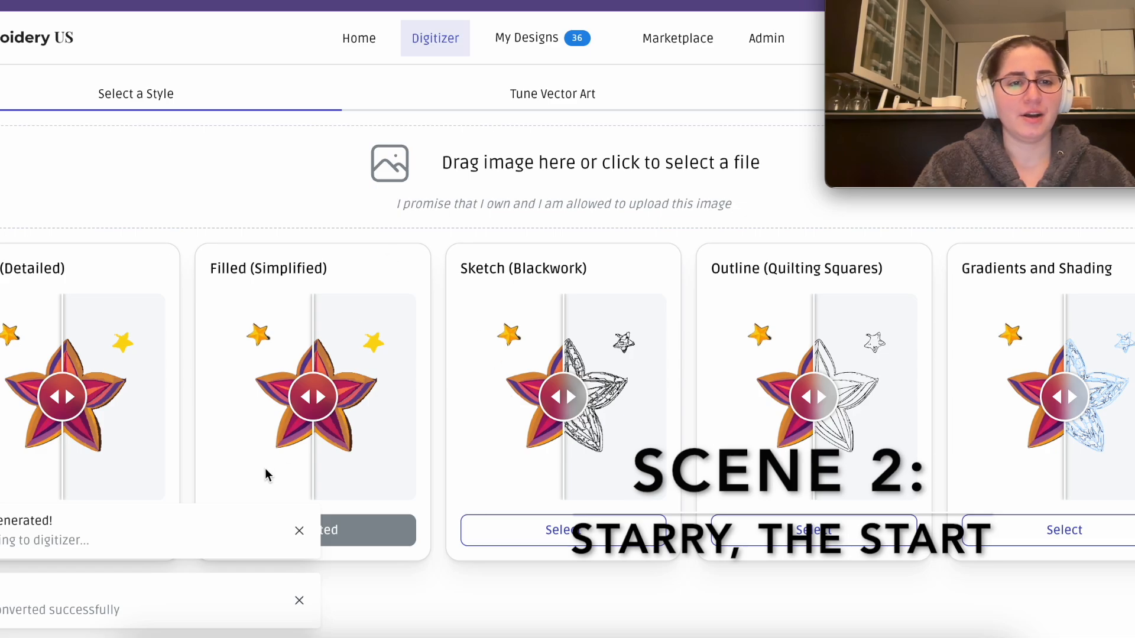
left_click_drag(314, 396, 227, 408)
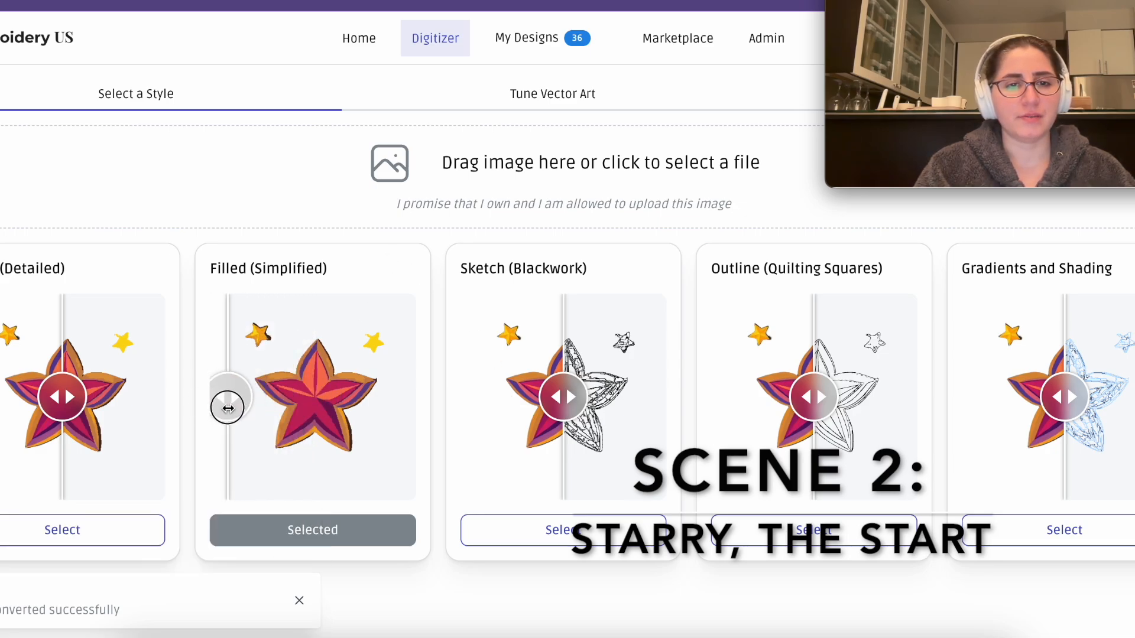
- Take the Filled (Simplified) star into vector tuning and uncover the vector version across the whole comparison view
left_click(281, 543)
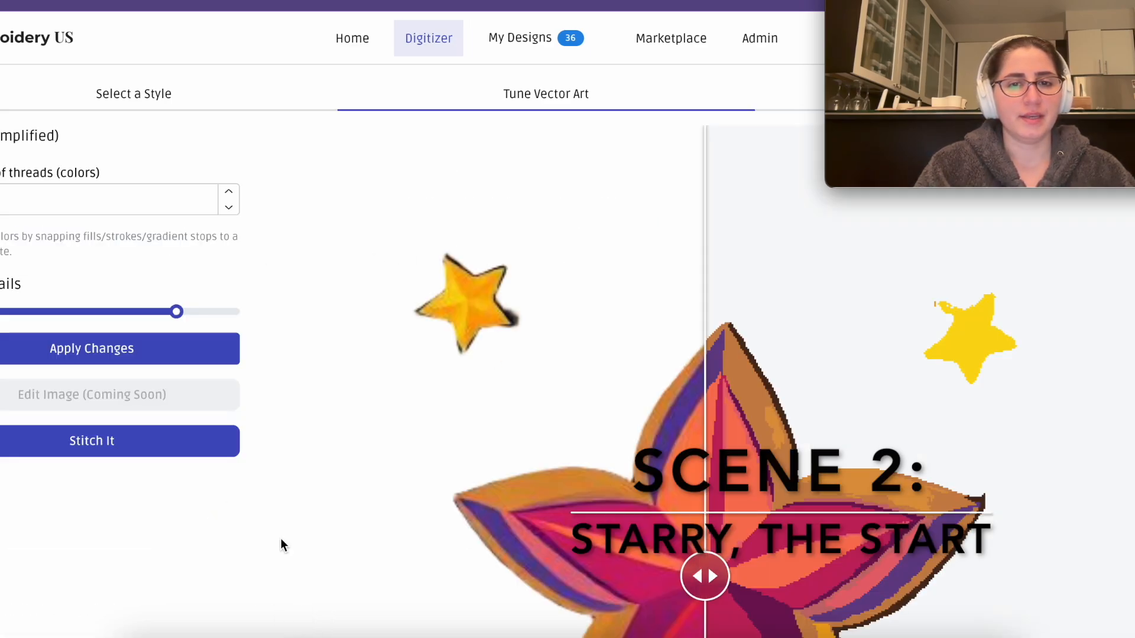
scroll(690, 508, "down", 3)
left_click_drag(703, 402, 377, 402)
scroll(552, 355, "down", 1)
scroll(554, 356, "up", 3)
- Try several different numbers of threads on the star's vector art, applying each change and checking the colors
left_click(36, 158)
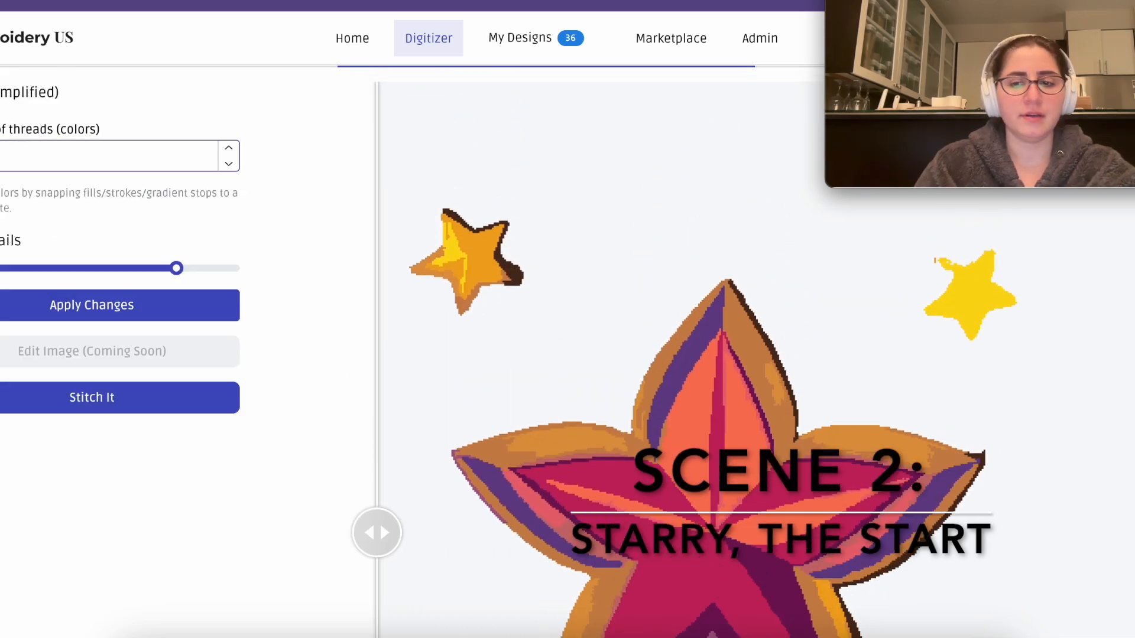
key("Return")
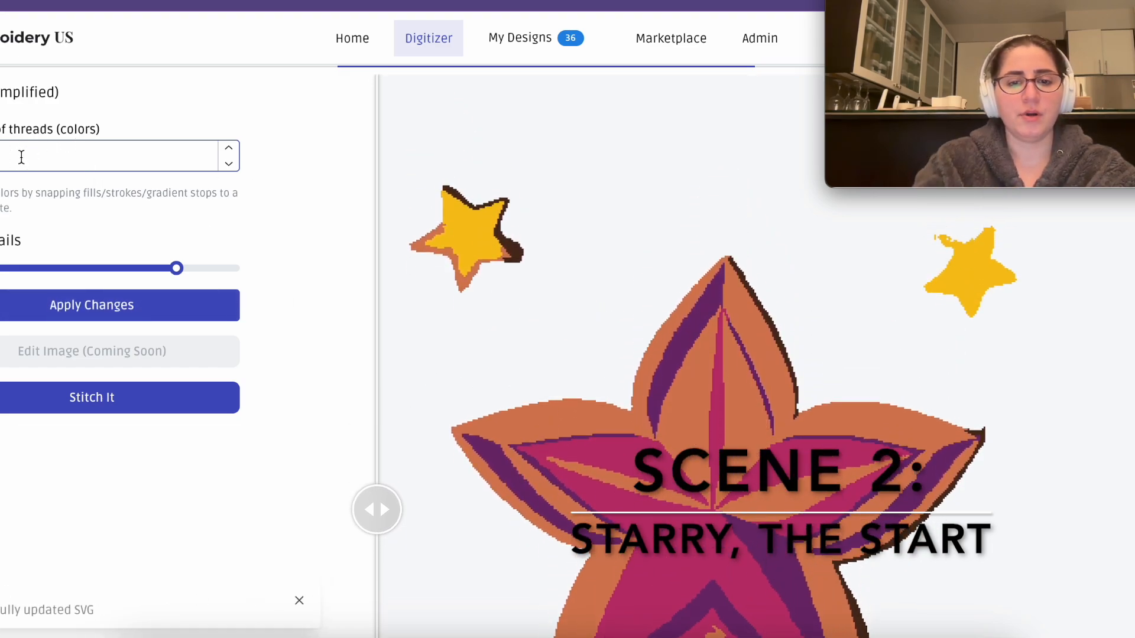
left_click(142, 306)
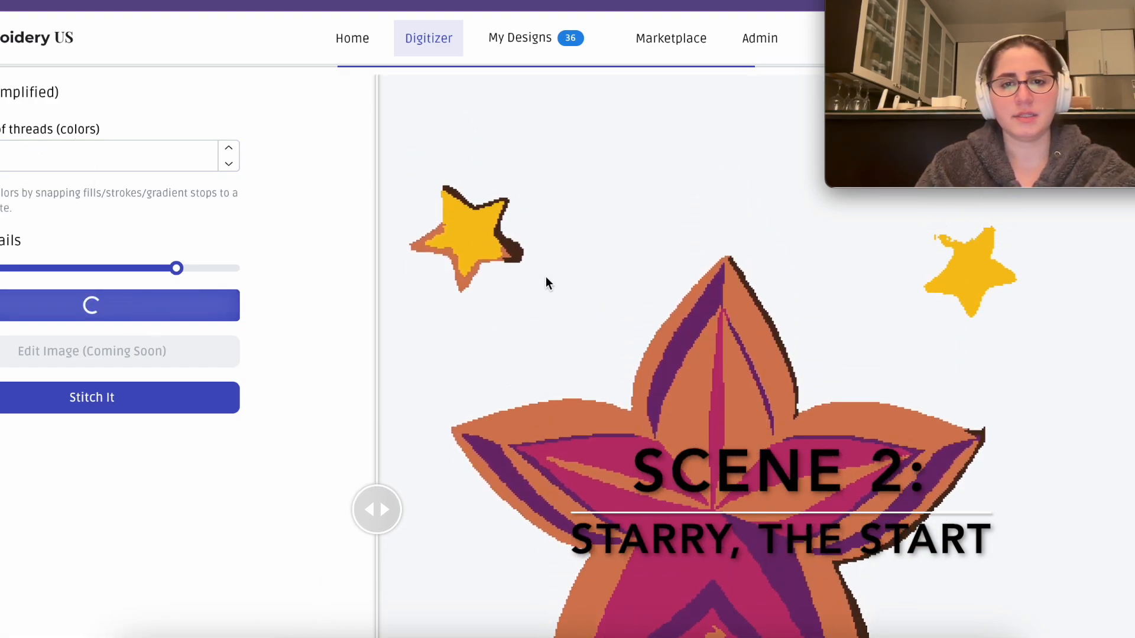
scroll(545, 277, "up", 2)
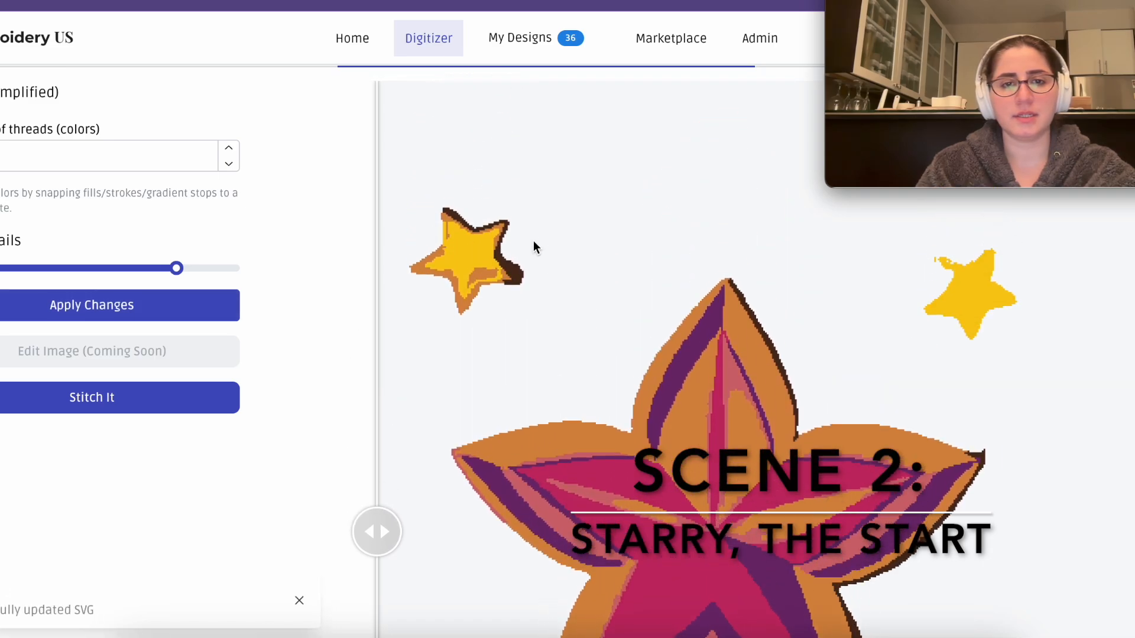
left_click(9, 154)
key("Return")
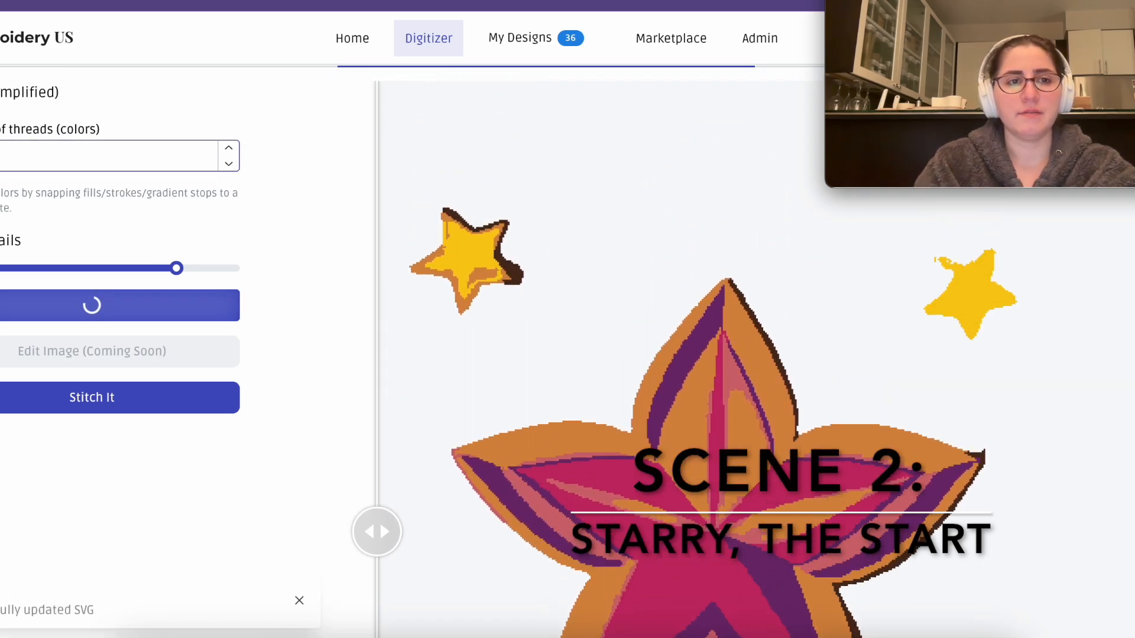
scroll(577, 444, "down", 4)
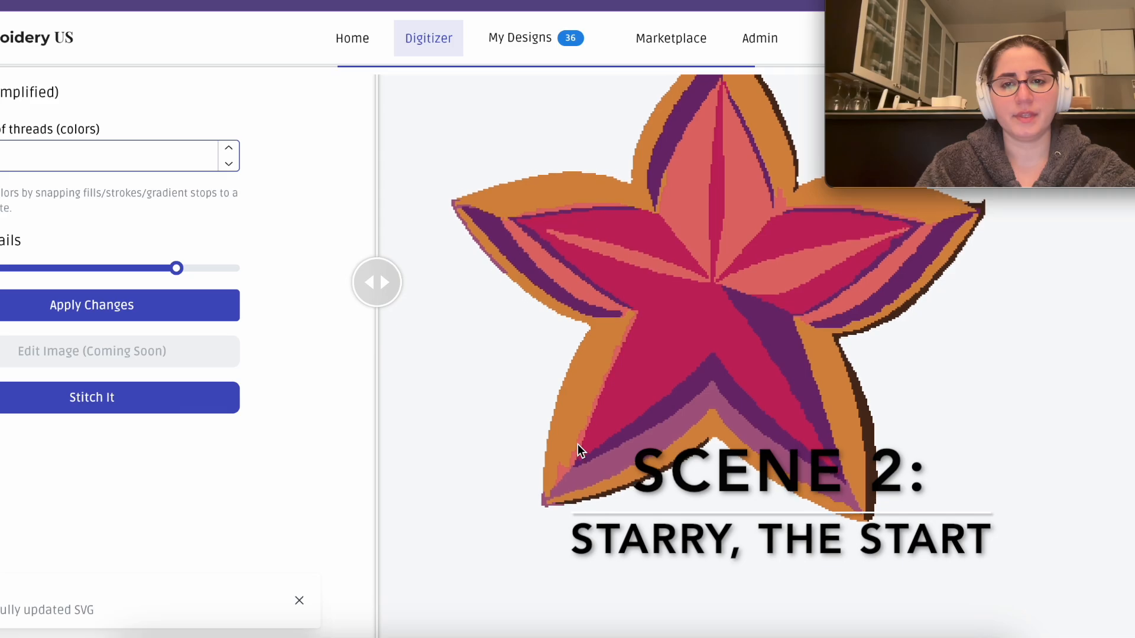
scroll(577, 445, "up", 3)
scroll(577, 445, "down", 3)
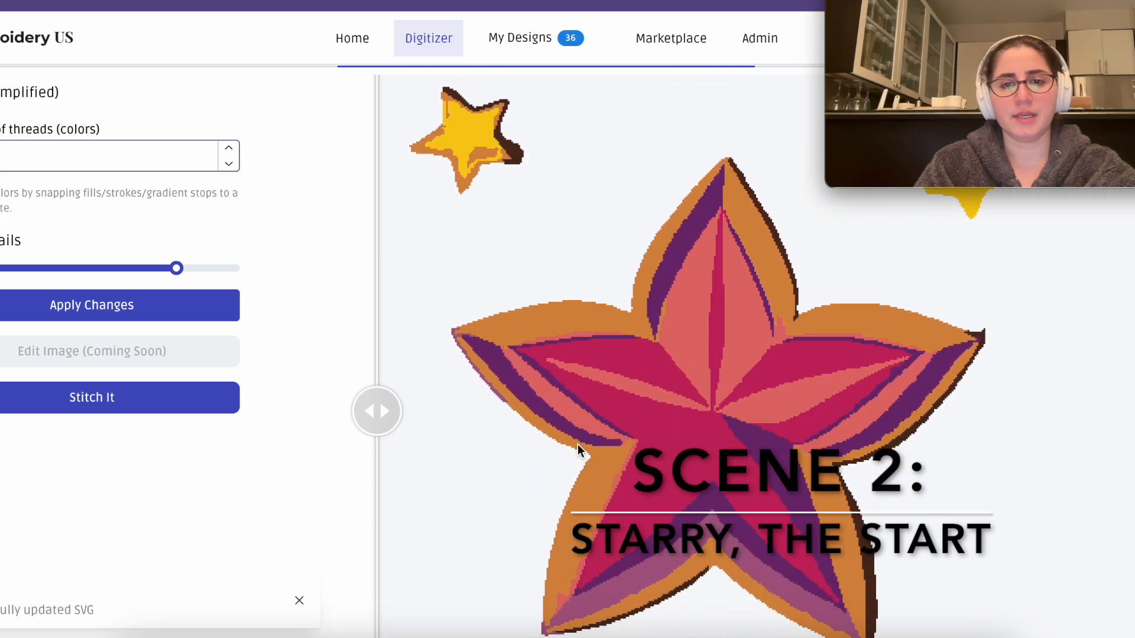
scroll(577, 445, "up", 4)
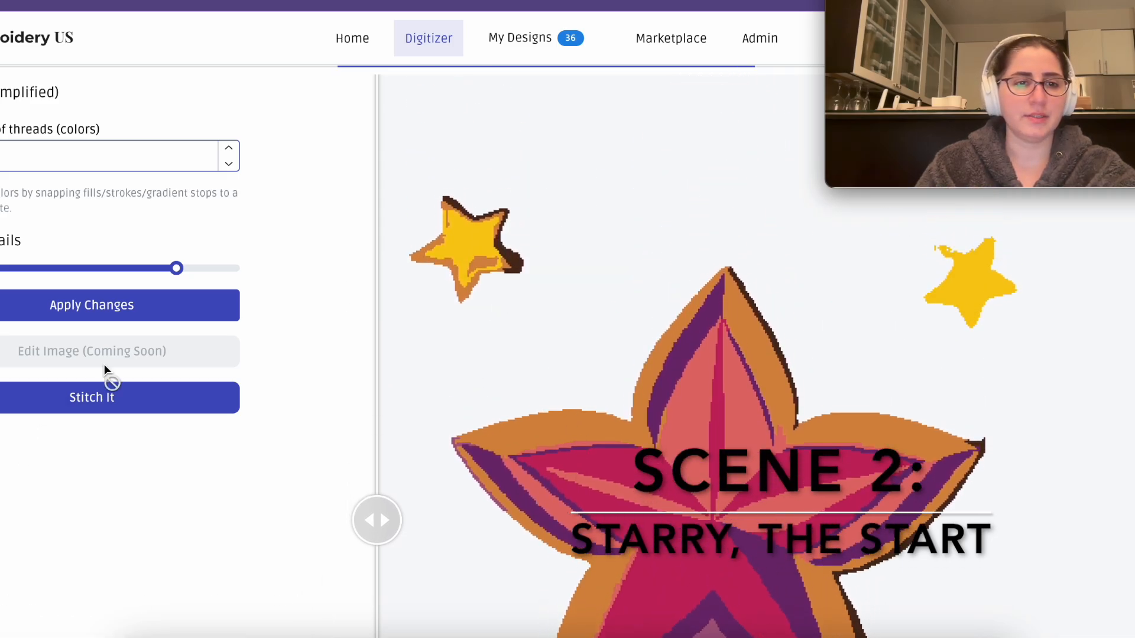
- Lower the star's details level in four stages to just under half, applying each change and inspecting the vector art
left_click(136, 267)
left_click(117, 305)
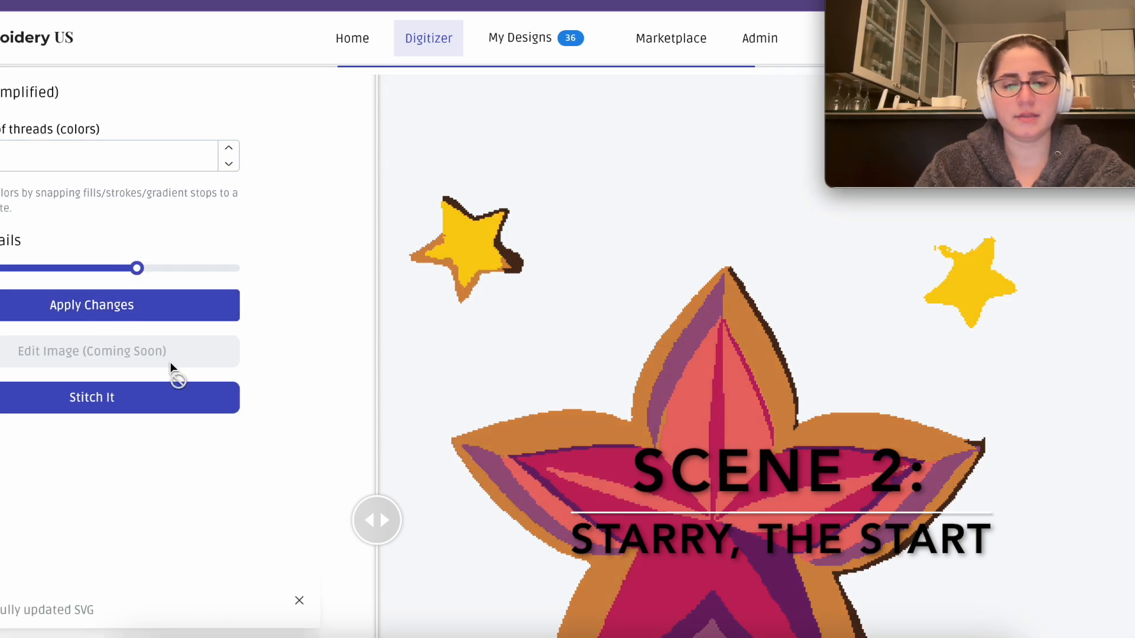
scroll(172, 369, "up", 1)
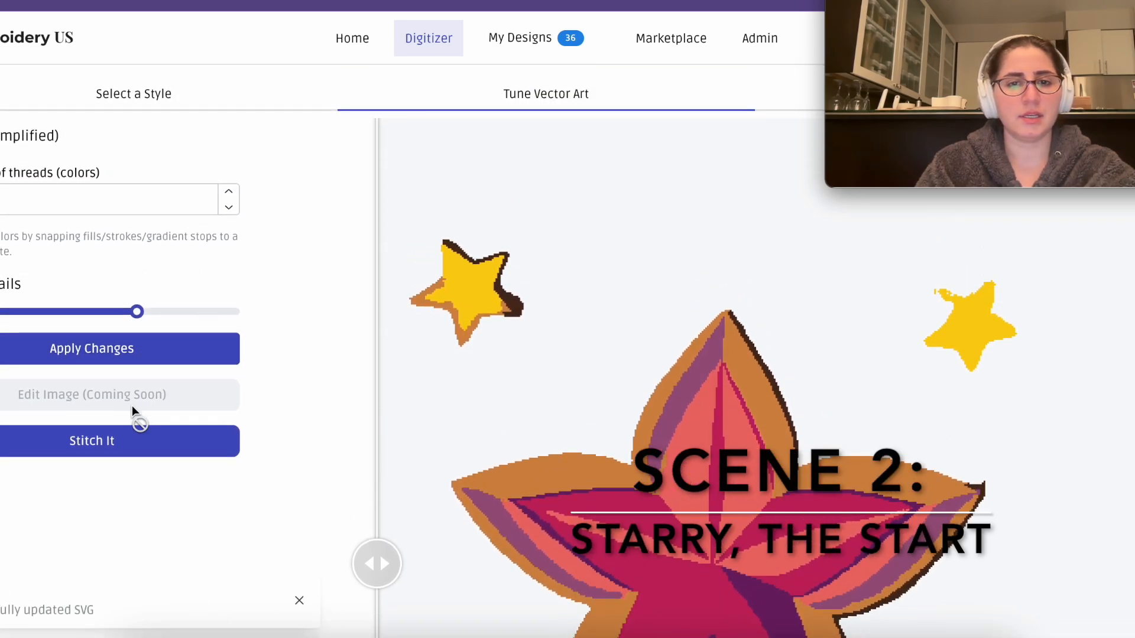
left_click_drag(136, 312, 120, 312)
left_click(89, 349)
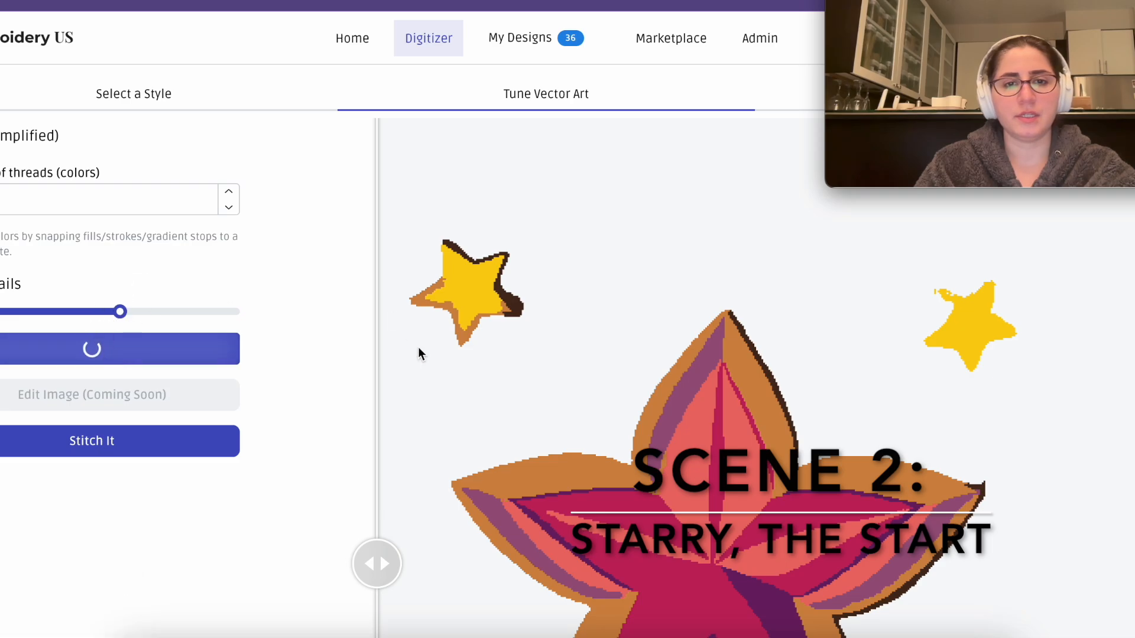
scroll(417, 349, "down", 3)
scroll(418, 353, "up", 3)
left_click_drag(109, 317, 104, 311)
left_click(92, 349)
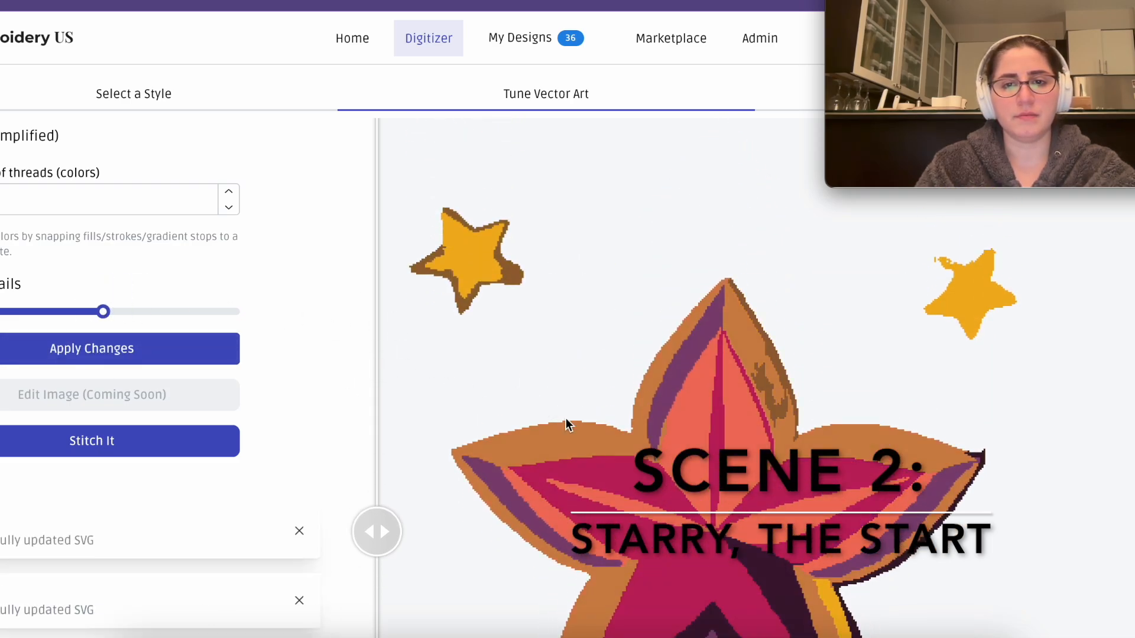
left_click_drag(104, 311, 91, 312)
left_click(94, 349)
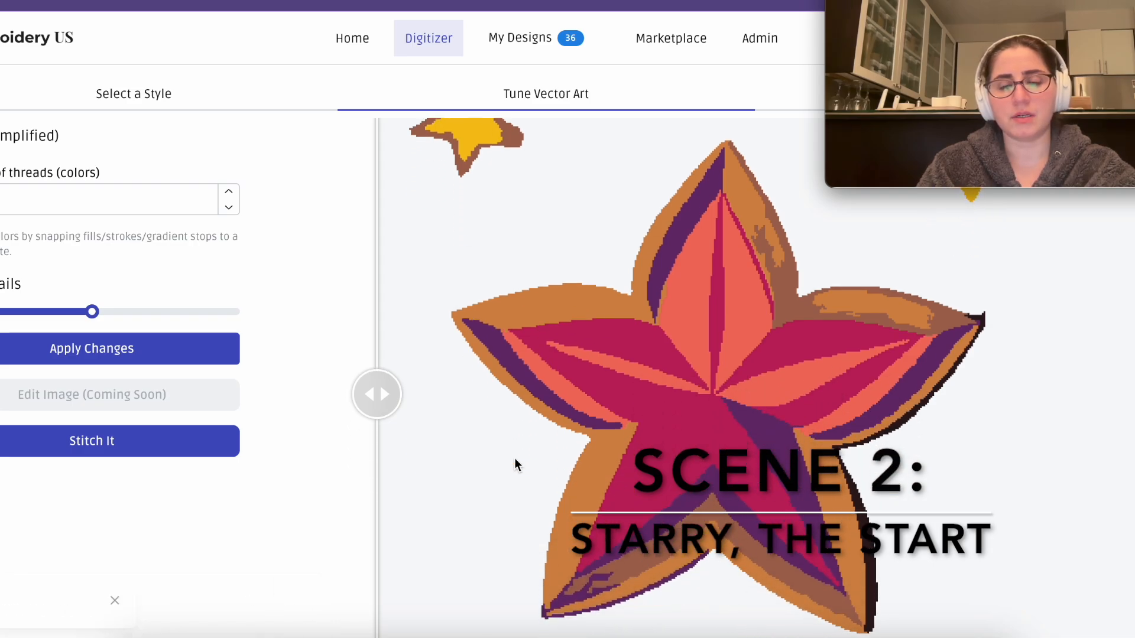
scroll(515, 458, "up", 2)
scroll(514, 459, "up", 1)
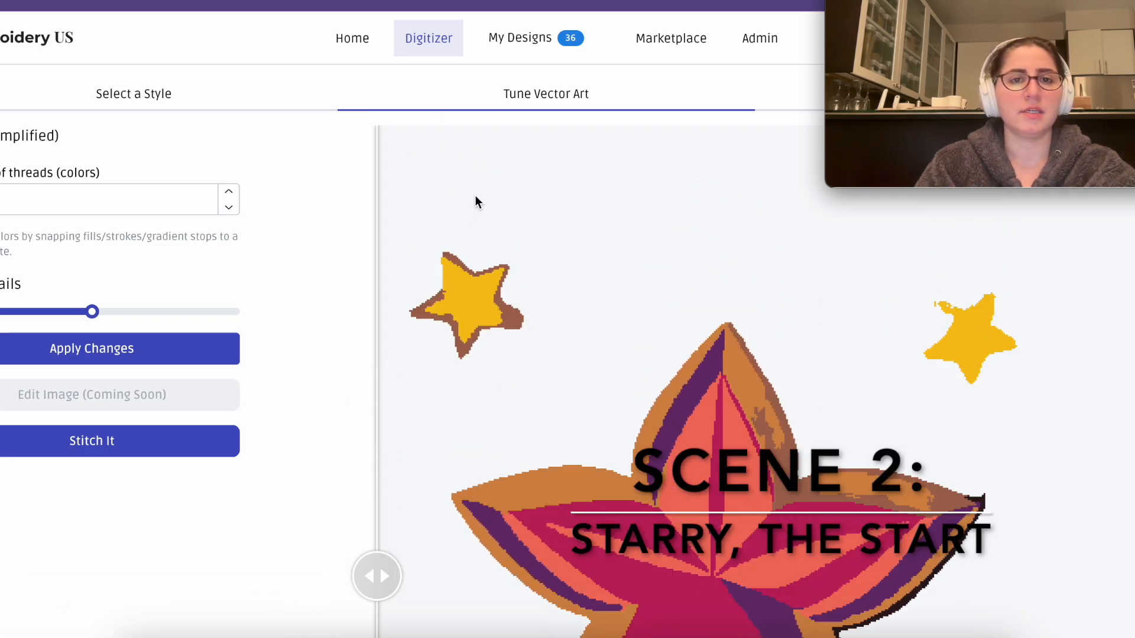
- Generate the Scene 2 image again from the copied prompt without edits and reveal the Filled (Simplified) preview
left_click(352, 42)
left_click(443, 341)
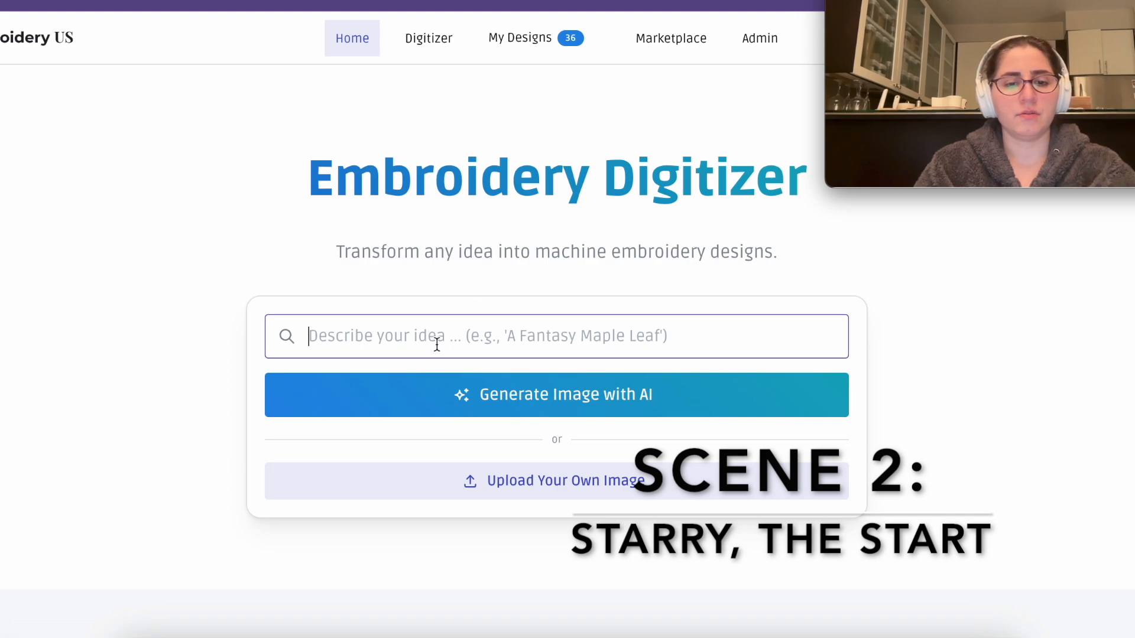
key("ctrl+v")
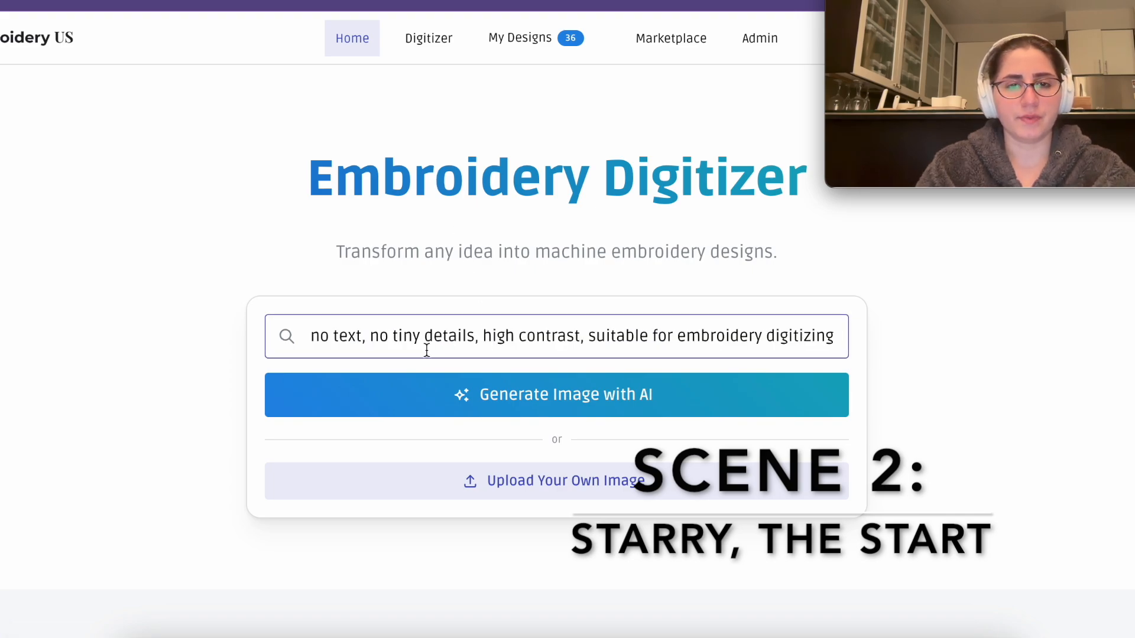
left_click(479, 395)
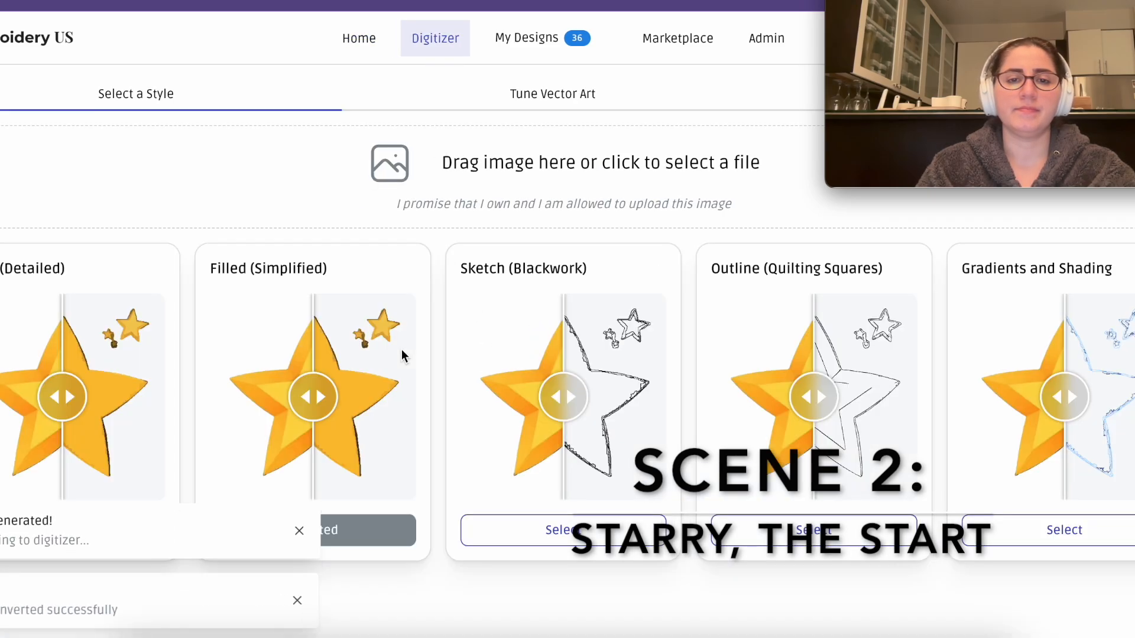
left_click_drag(300, 424, 211, 401)
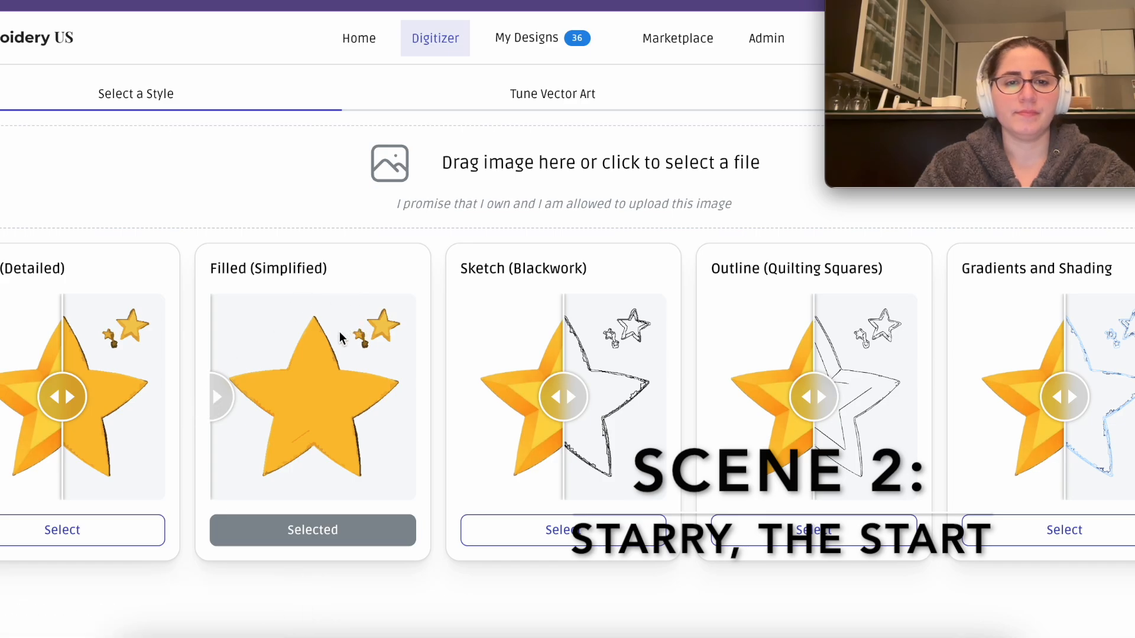
- Tune the Filled (Simplified) yellow star with details raised almost to the maximum and compare the vector art with the original image
left_click(299, 535)
left_click_drag(705, 294, 388, 312)
scroll(352, 307, "down", 1)
left_click(226, 268)
left_click(184, 310)
left_click_drag(448, 408, 1037, 301)
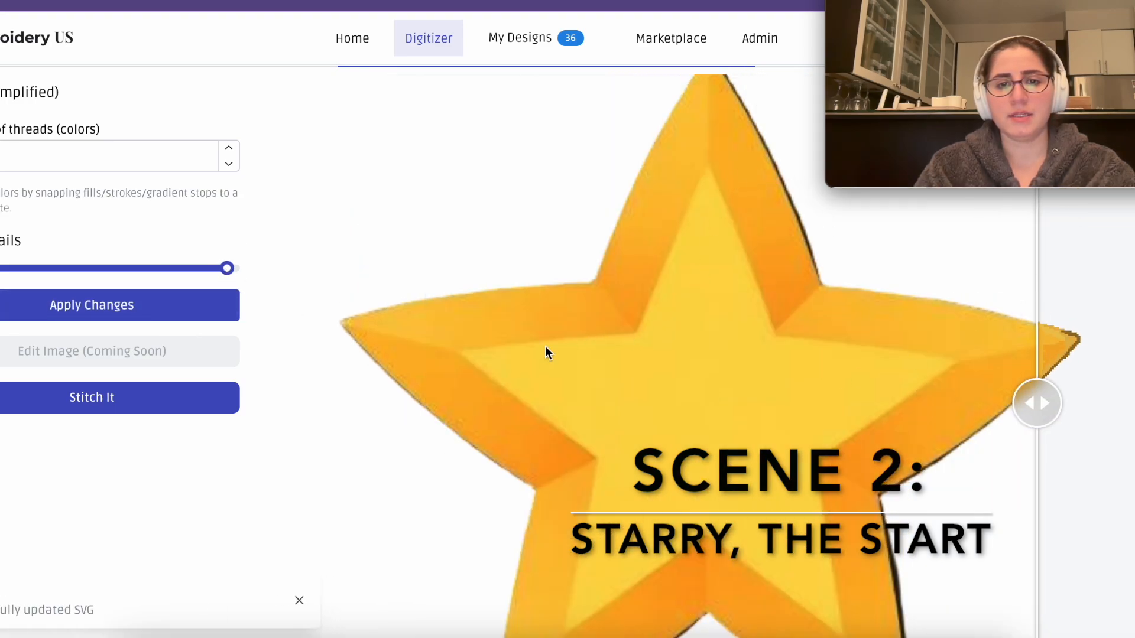
left_click_drag(1033, 402, 424, 398)
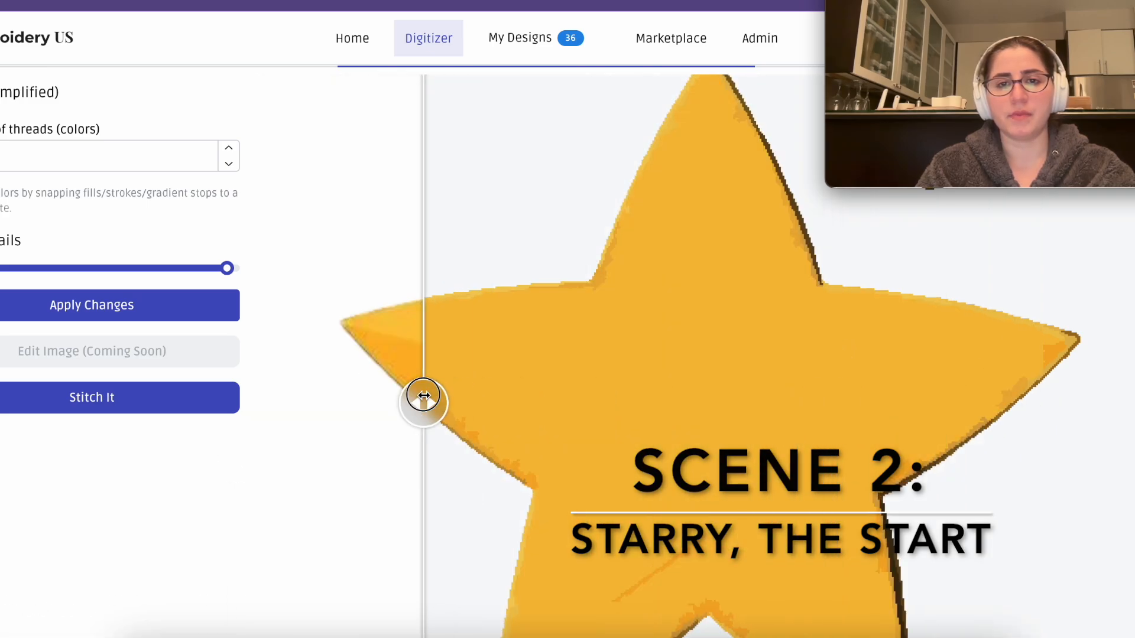
- Start a new image prompt from the copied Scene 2 text and remove "much" before "smaller star shapes"
left_click(353, 40)
left_click(332, 299)
key("ctrl+v")
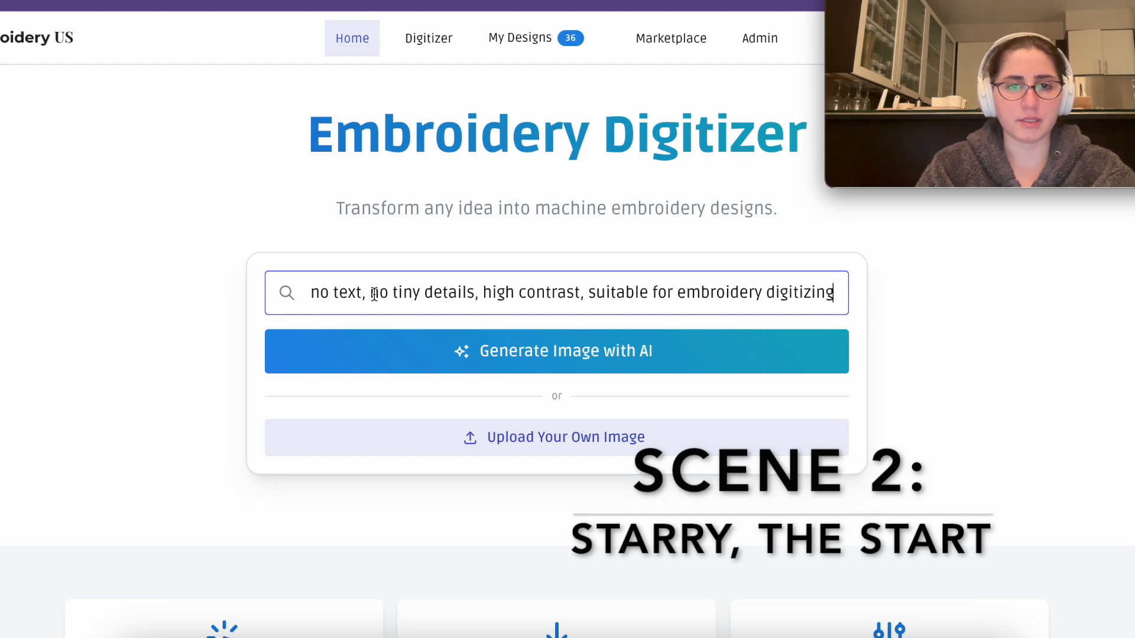
key("Home")
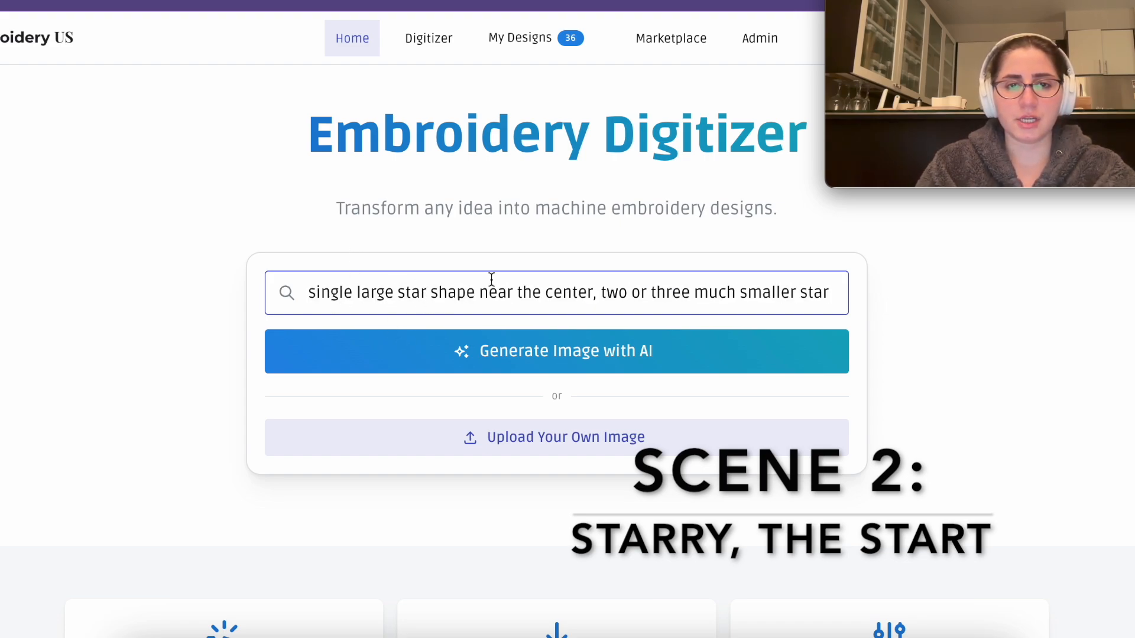
scroll(610, 300, "right", 1)
scroll(609, 299, "left", 1)
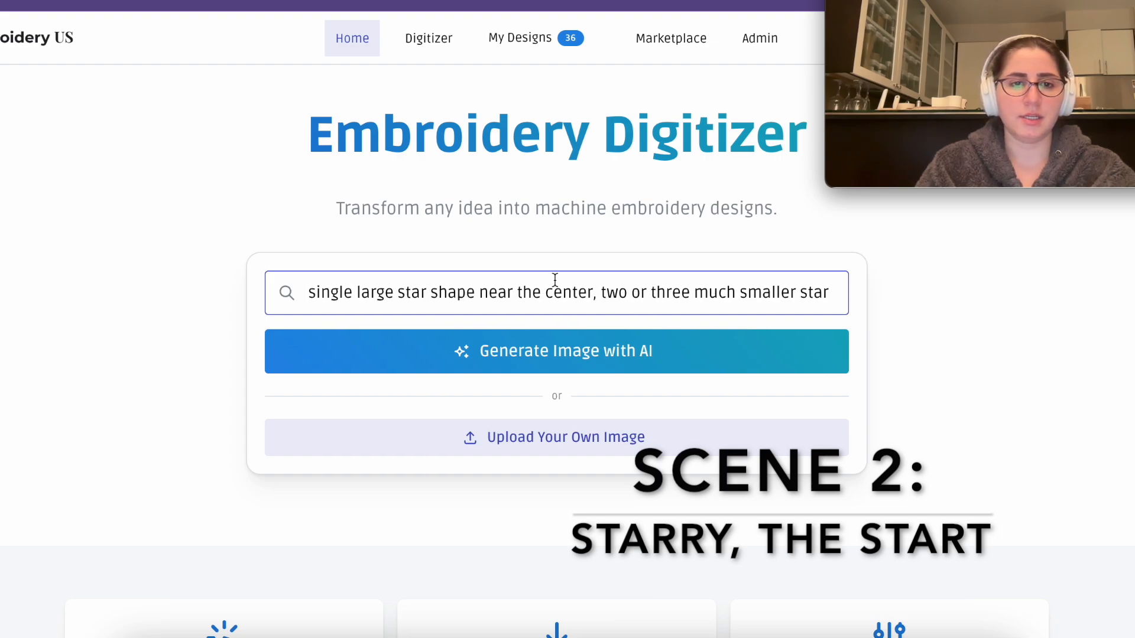
double_click(718, 293)
key("BackSpace")
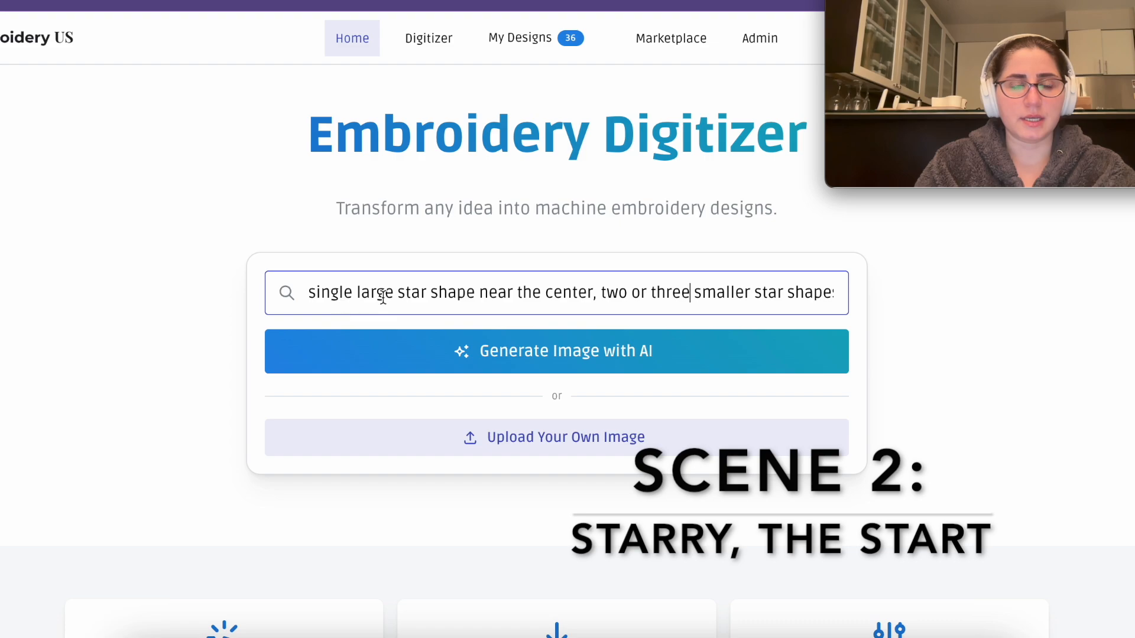
- Reword the prompt's opening to "single large star shape playful and colorful near the center" and generate the image
left_click(434, 293)
type("playfu")
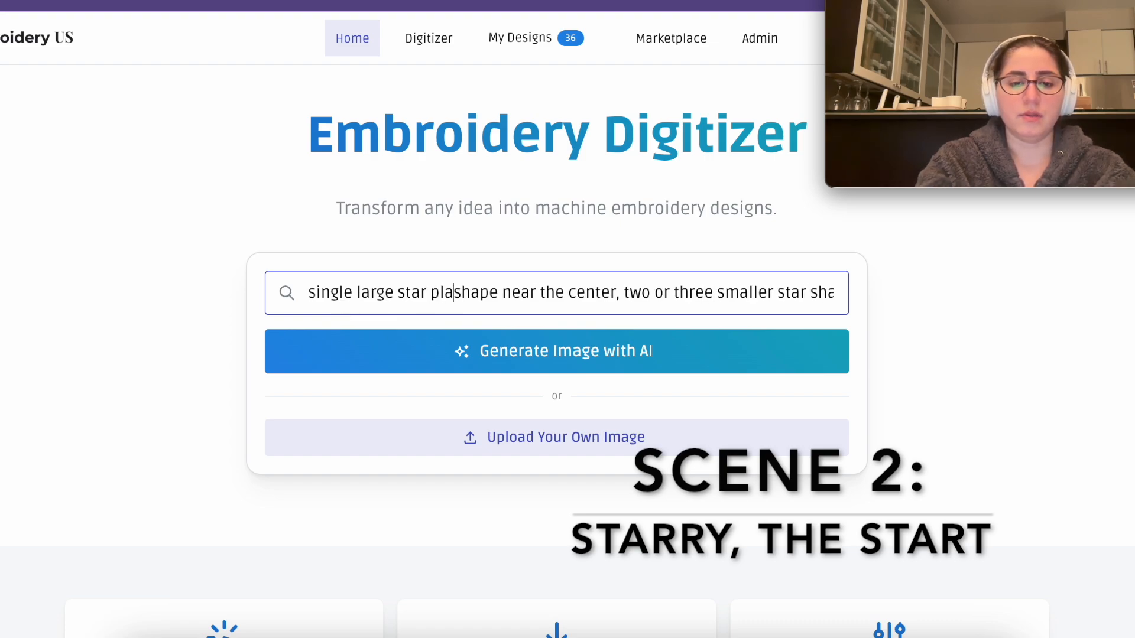
type("l ")
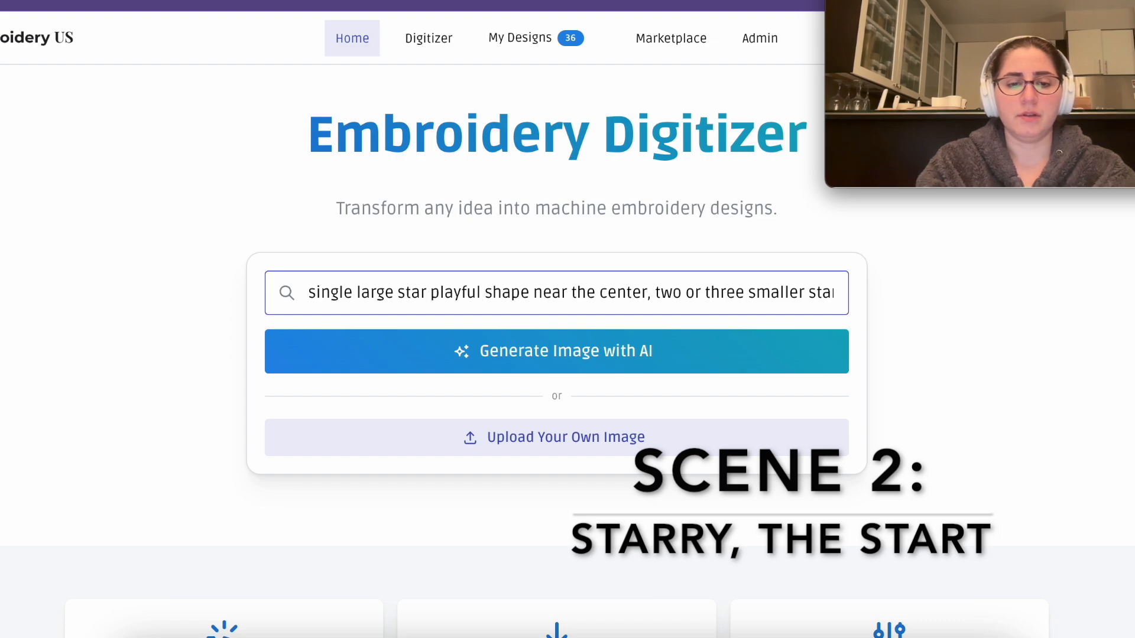
type("and colorful")
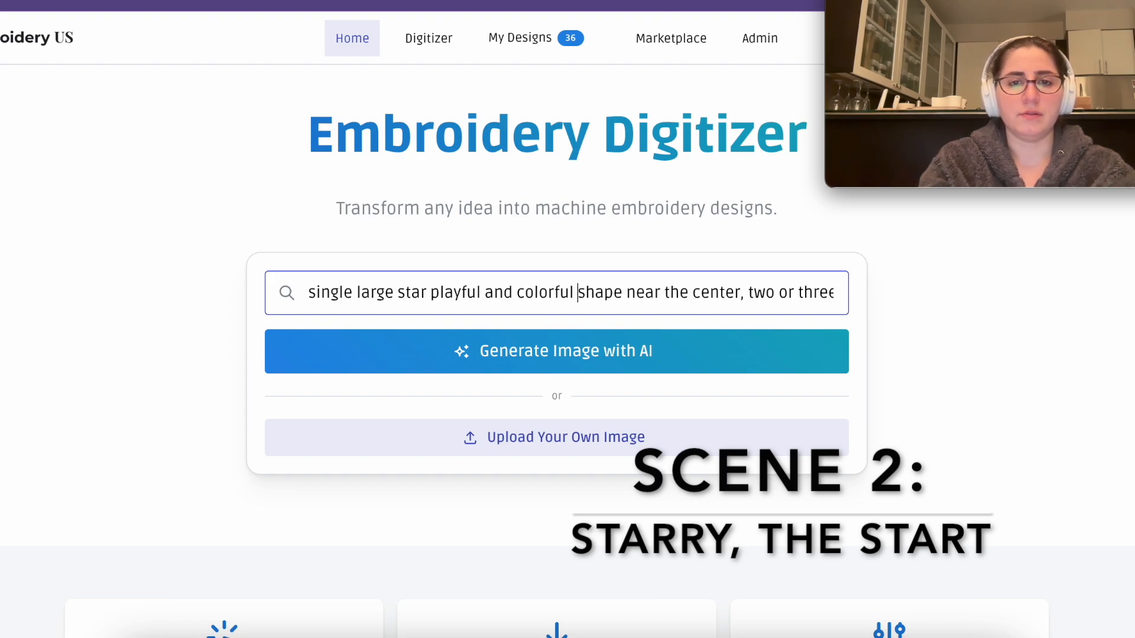
double_click(595, 293)
key("BackSpace")
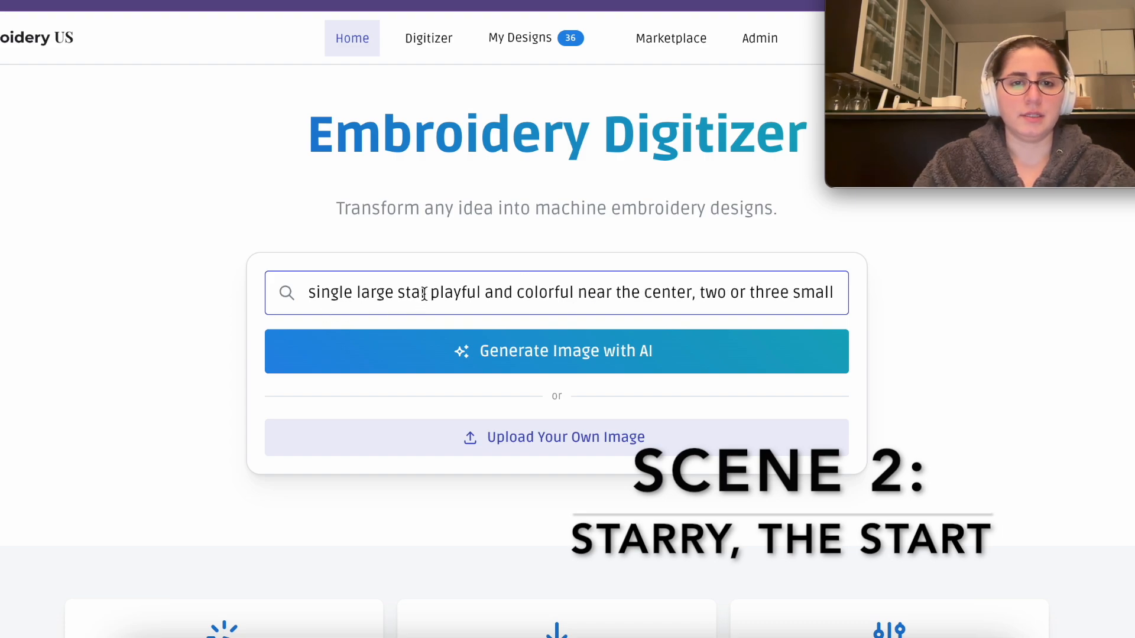
type("shape")
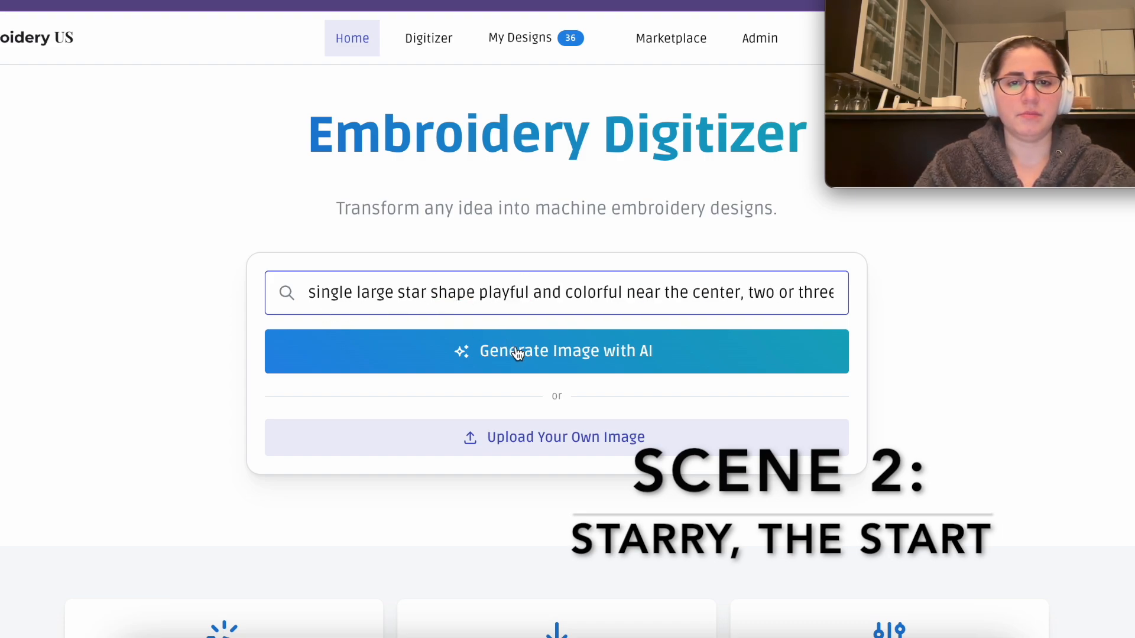
left_click(499, 354)
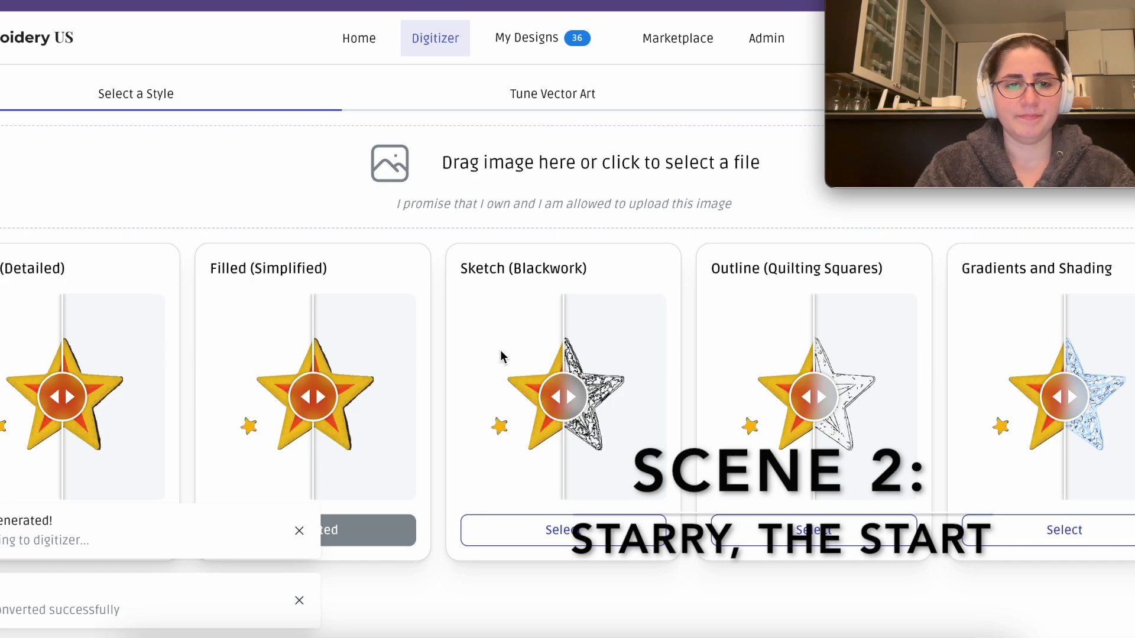
- Choose the Filled (Simplified) style, reveal its full vector art and apply a different number of threads
left_click_drag(313, 430, 195, 393)
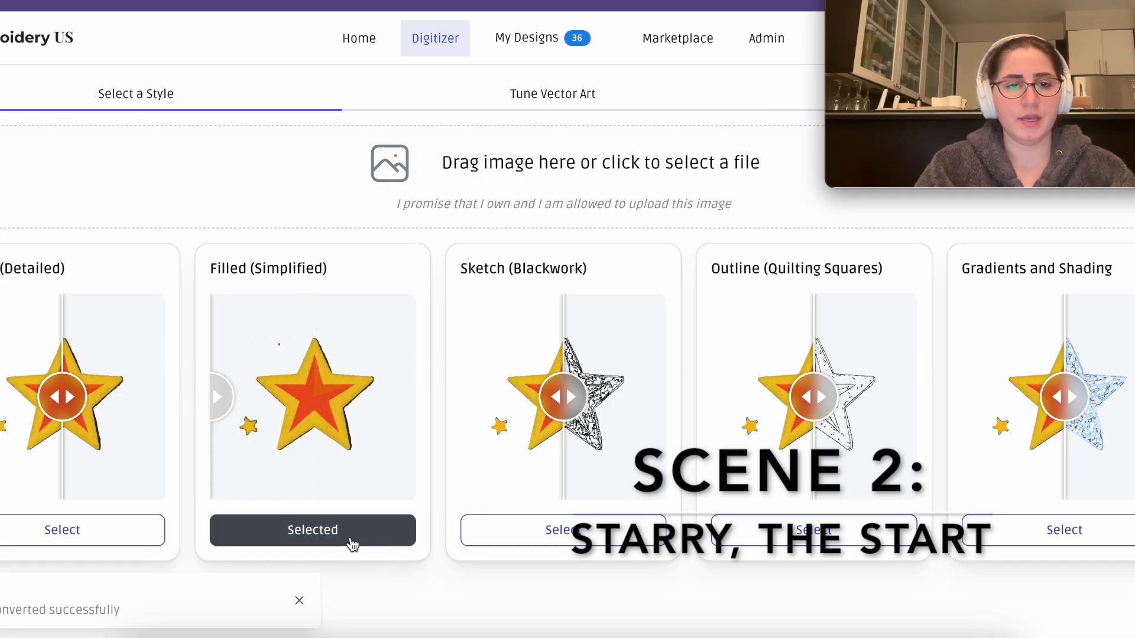
left_click(309, 535)
left_click_drag(704, 428, 313, 476)
scroll(313, 476, "down", 1)
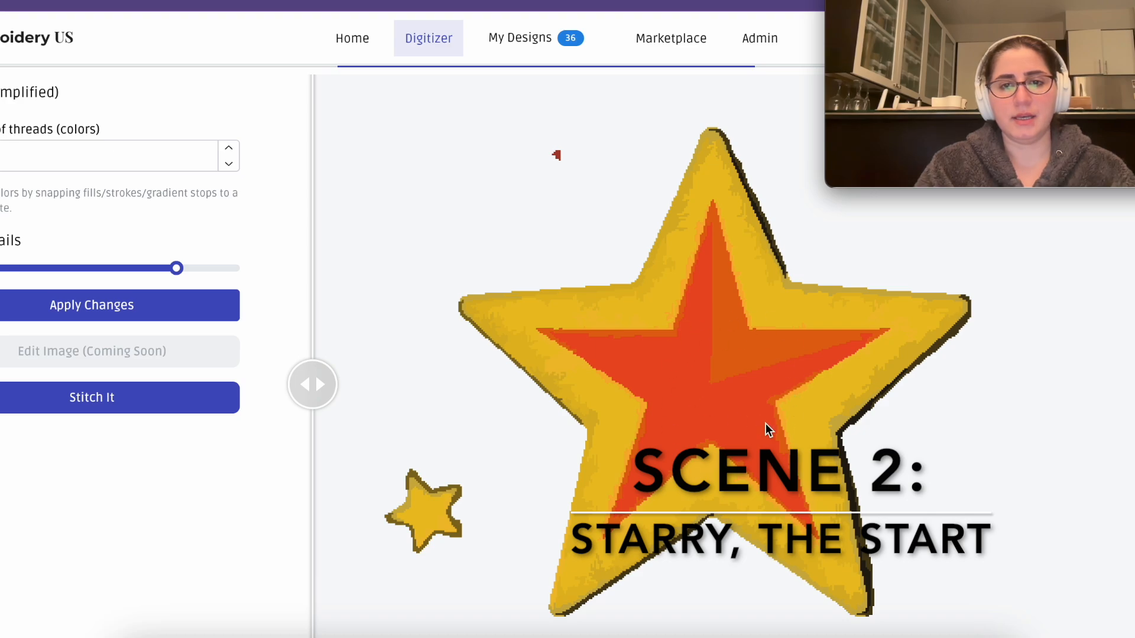
left_click(10, 150)
key("Return")
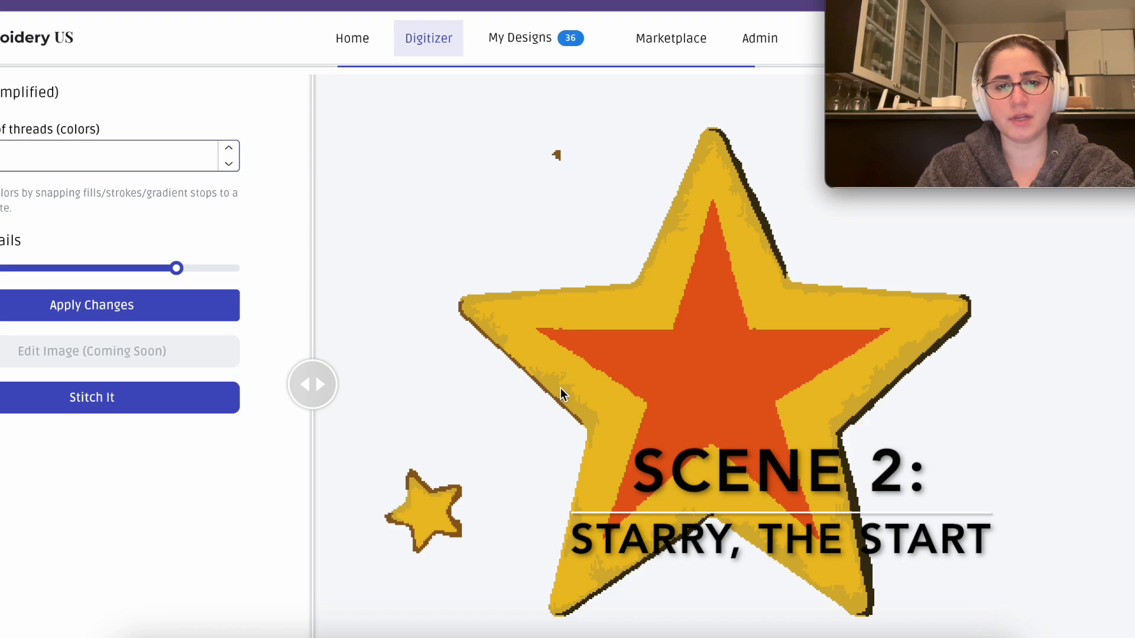
- Lower the star's details level in three stages to slightly above the middle of the range, applying each change
mouse_move(177, 268)
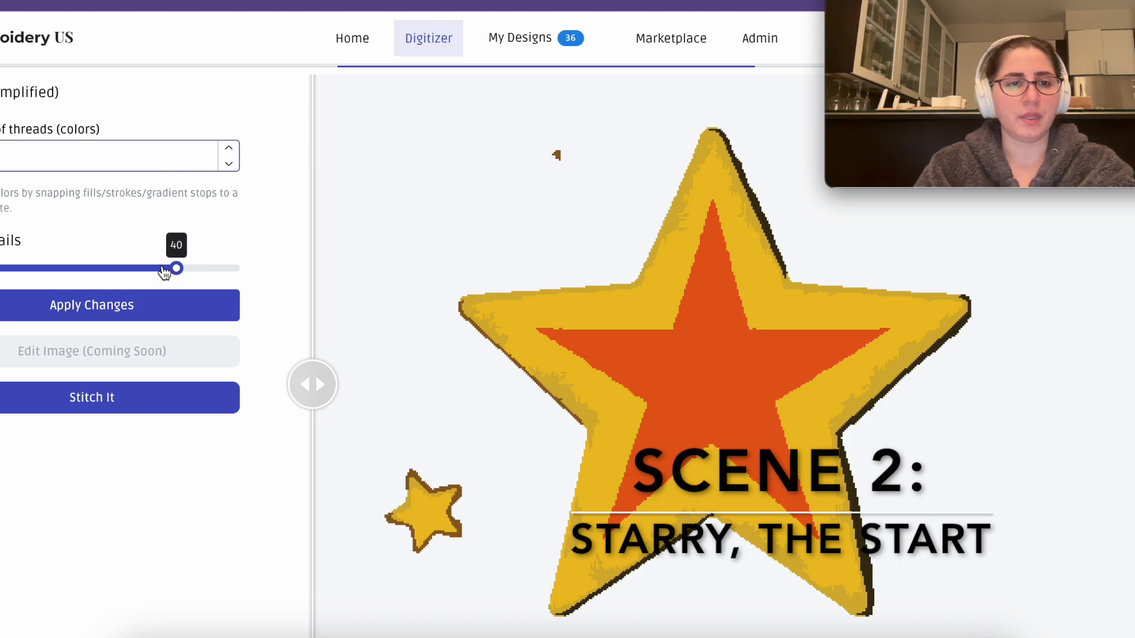
left_click_drag(164, 271, 160, 271)
left_click(136, 305)
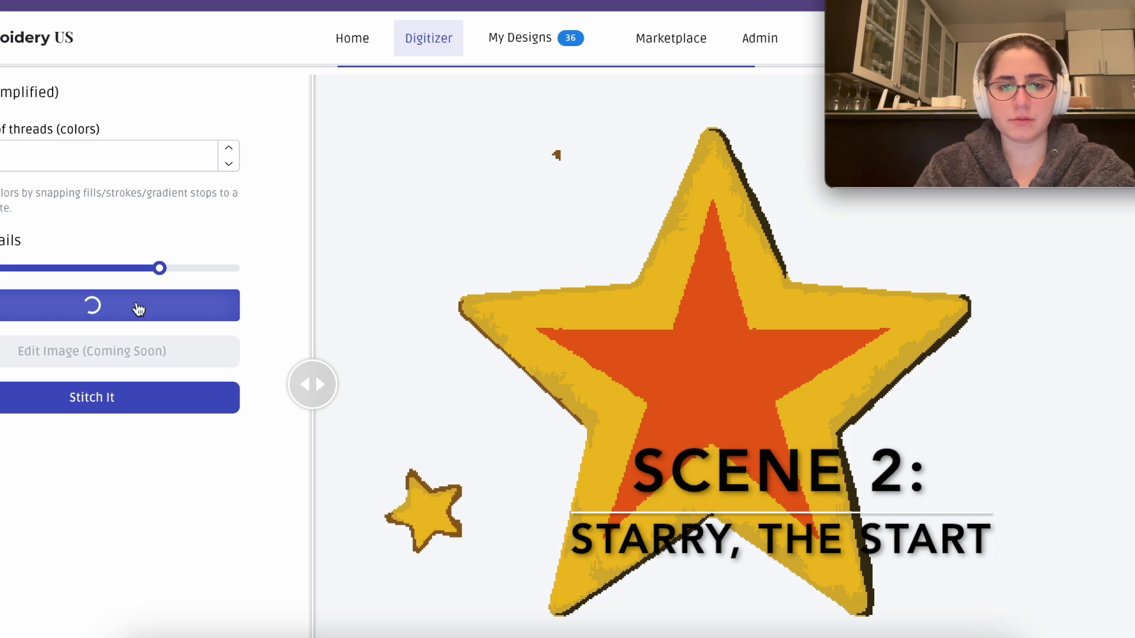
left_click_drag(160, 268, 137, 269)
left_click(121, 304)
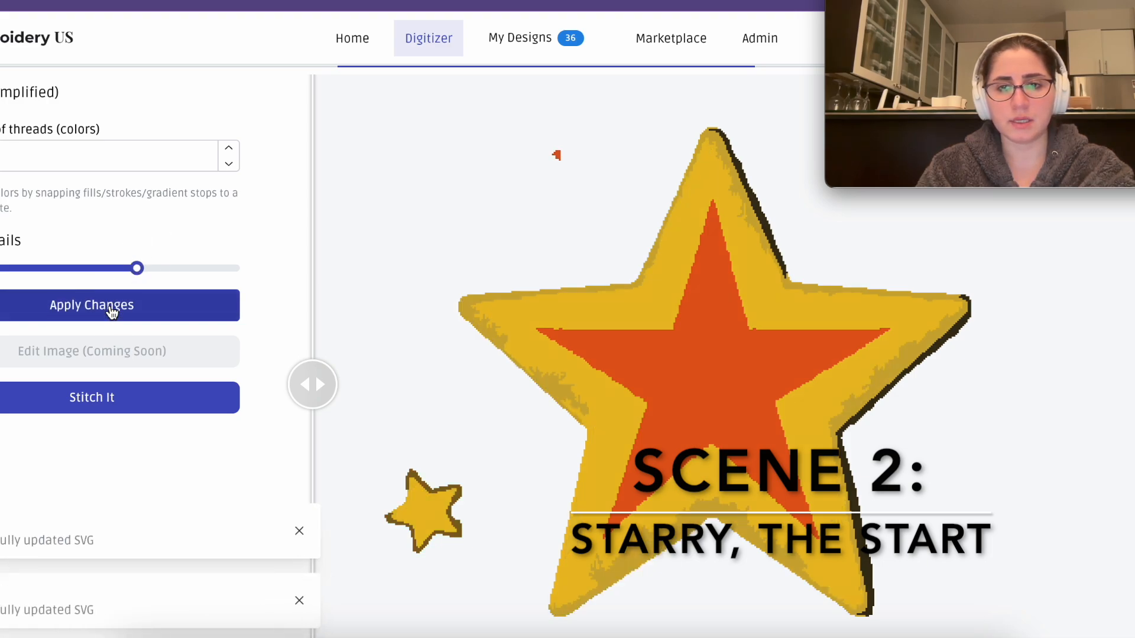
left_click_drag(126, 273, 115, 270)
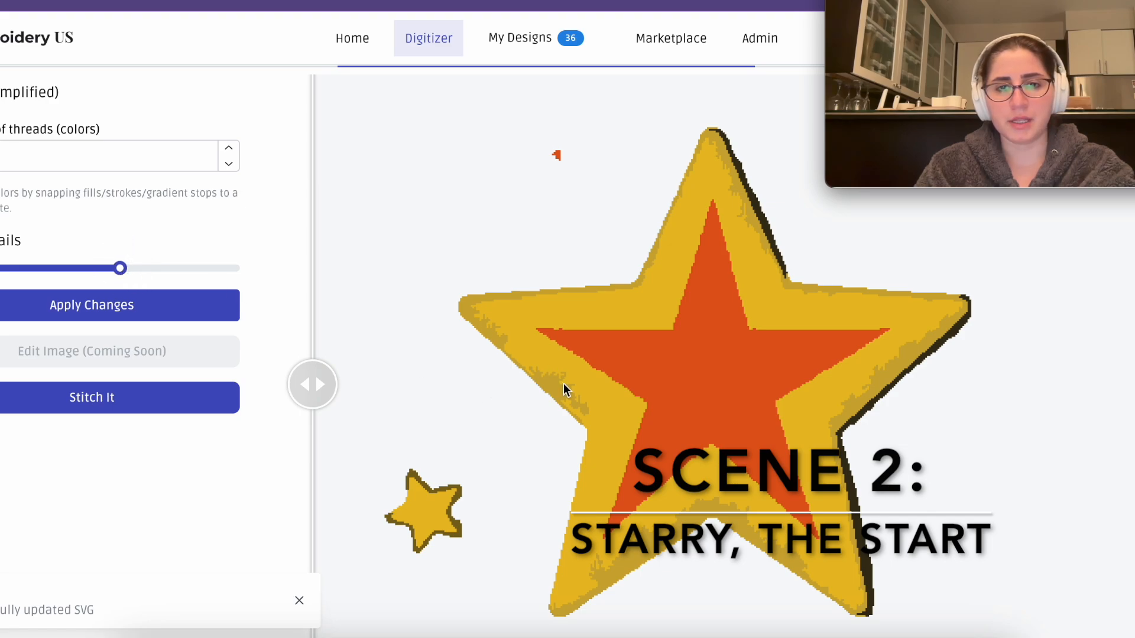
left_click(80, 310)
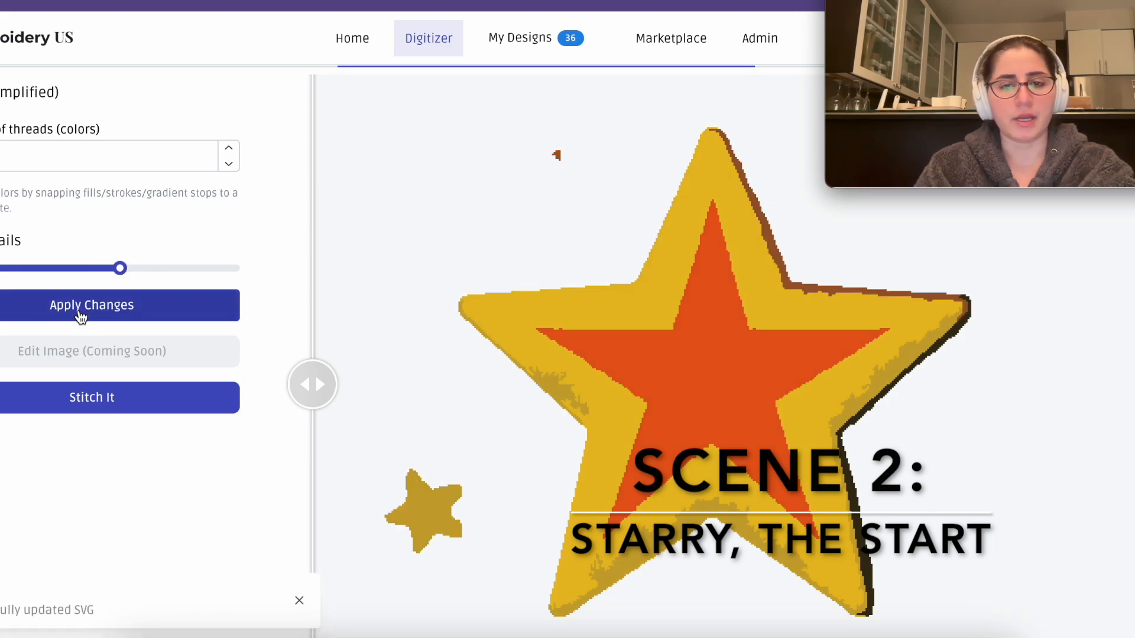
- Stitch the tuned star and examine the outlines and fills in the design preview
left_click(62, 396)
left_click(499, 355)
left_click(474, 390)
left_click(490, 398)
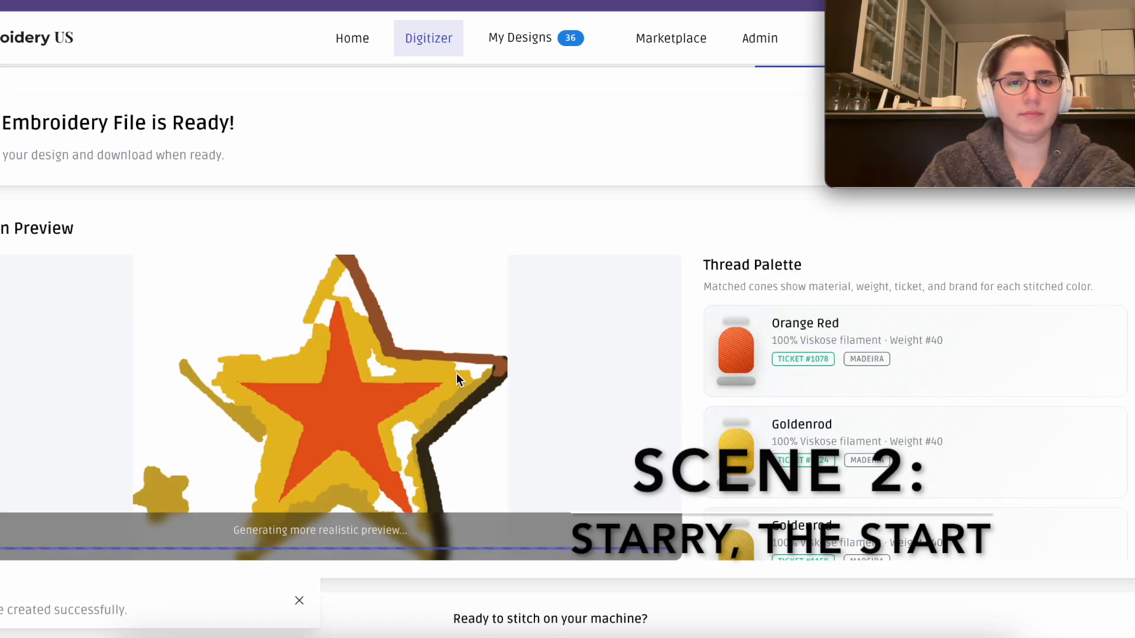
scroll(469, 375, "down", 2)
scroll(470, 374, "up", 1)
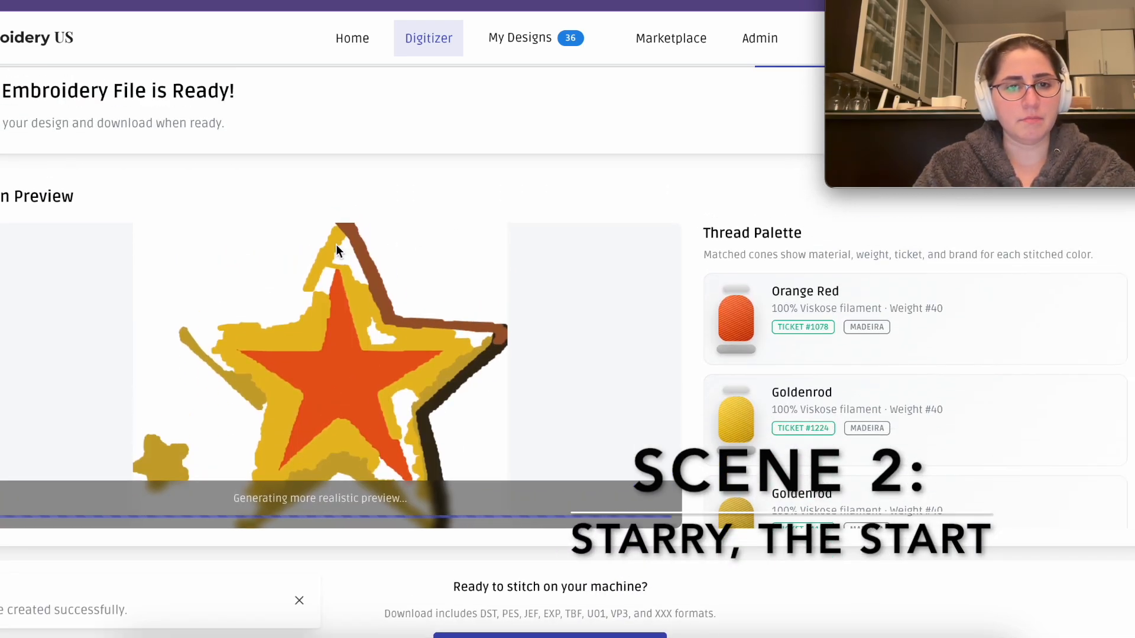
scroll(379, 324, "up", 1)
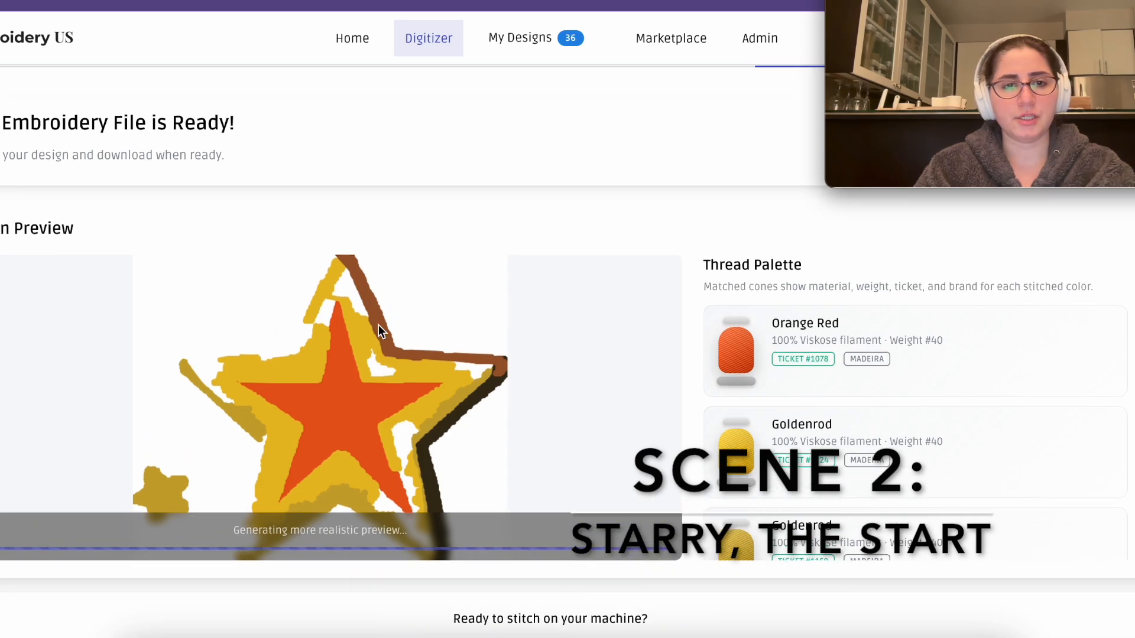
scroll(473, 180, "up", 1)
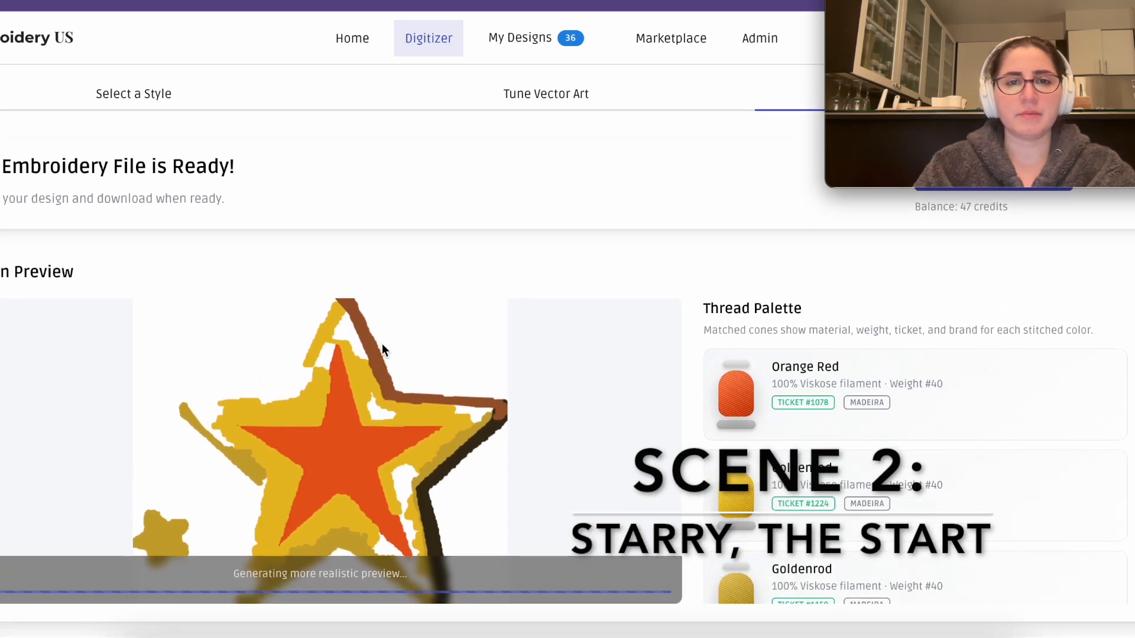
- Return to tuning the vector art and lower the details in five stages, including 22, to about a fifth of the range, applying each change
left_click(538, 108)
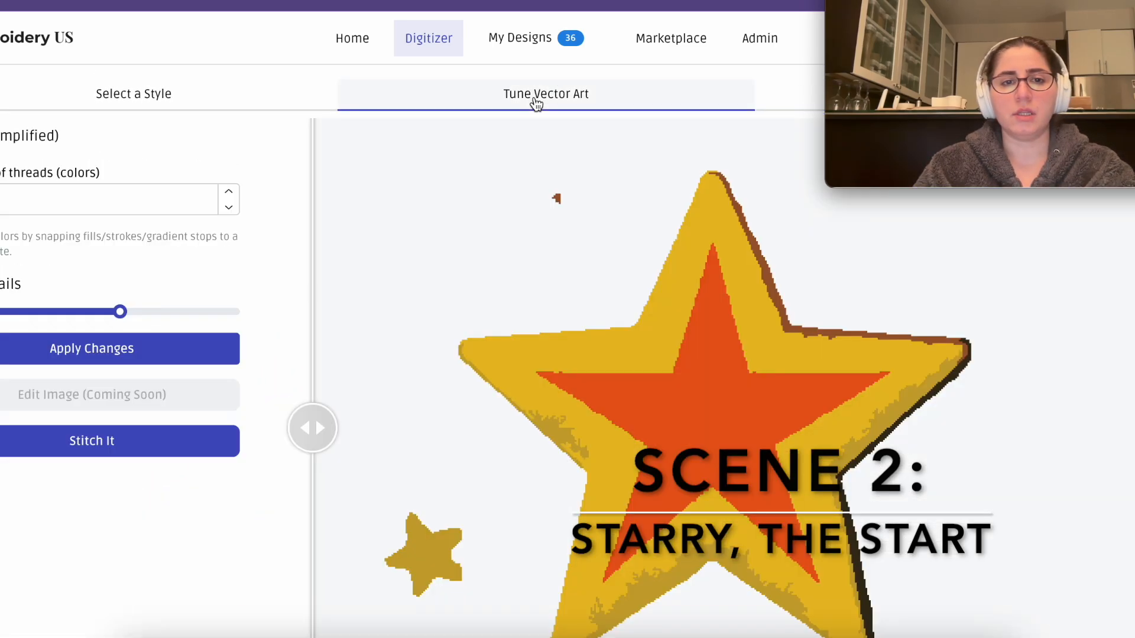
left_click_drag(120, 312, 98, 311)
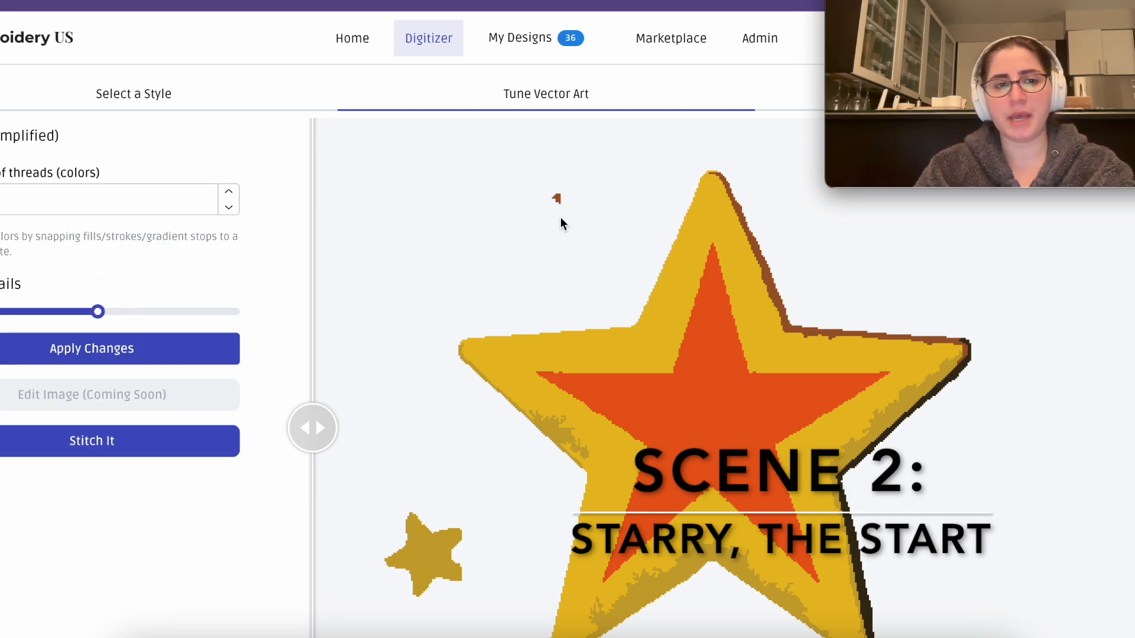
left_click(127, 355)
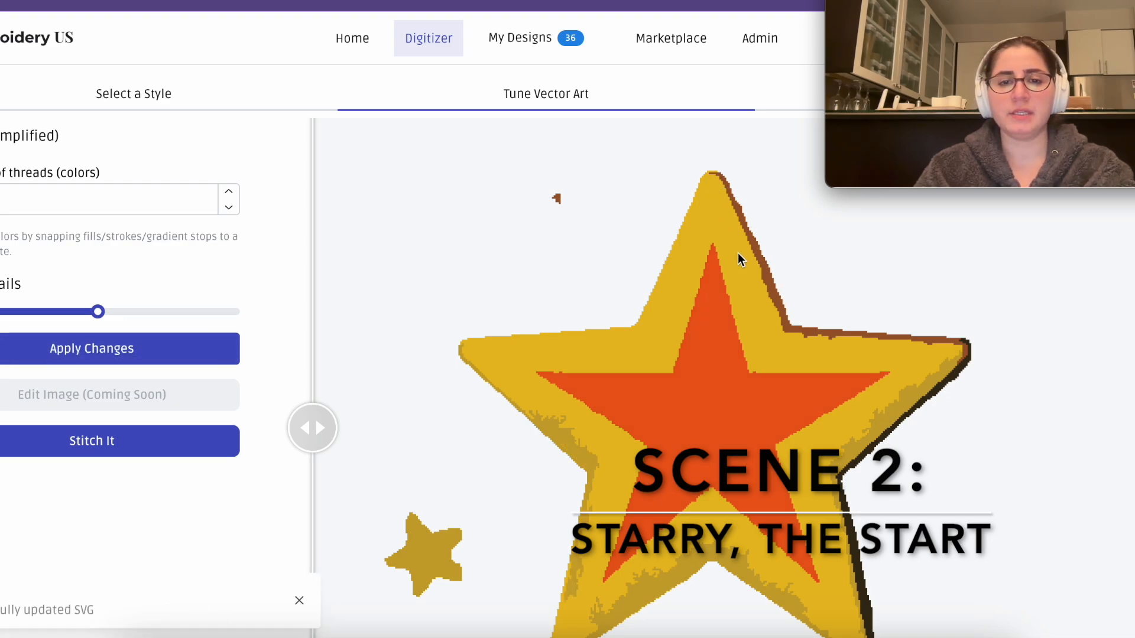
left_click(77, 312)
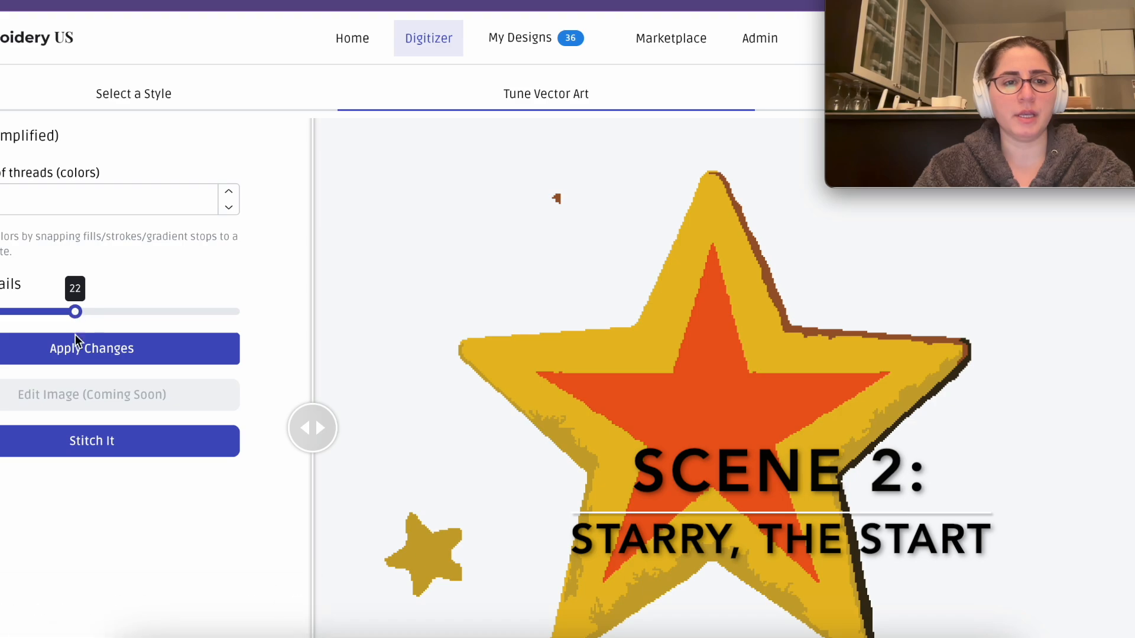
left_click(74, 349)
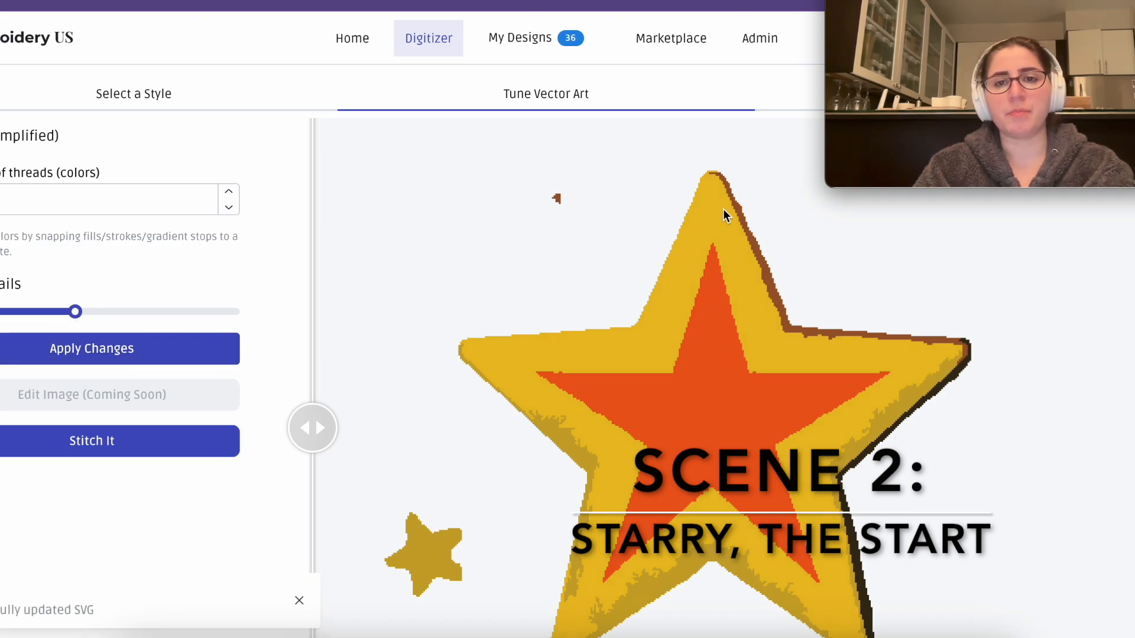
left_click_drag(75, 311, 52, 312)
left_click(53, 352)
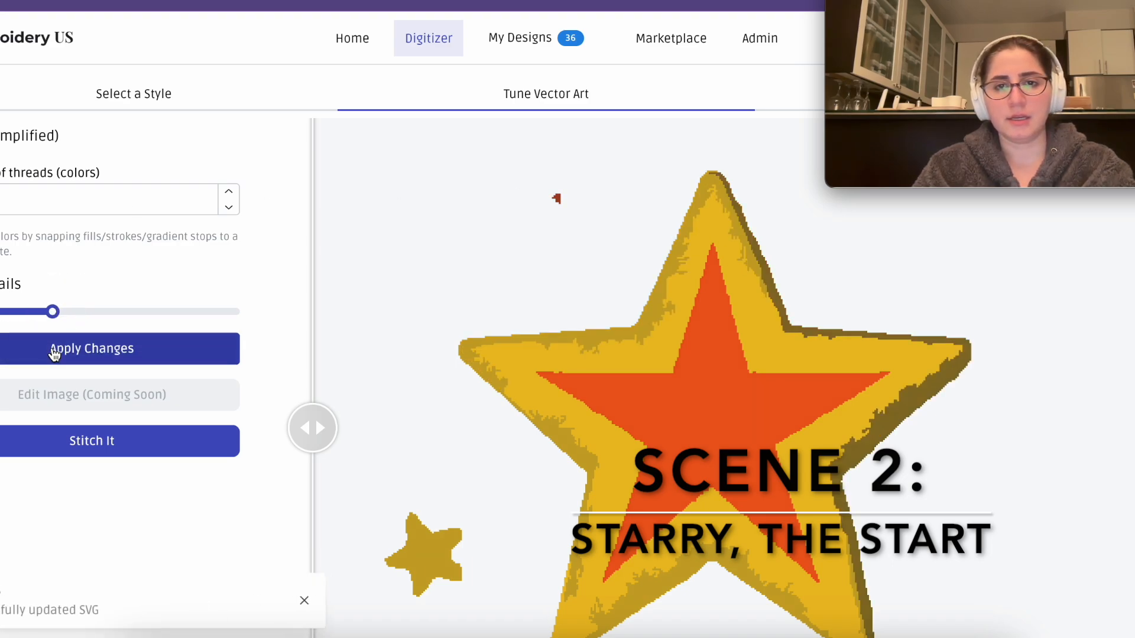
left_click(30, 312)
left_click(44, 353)
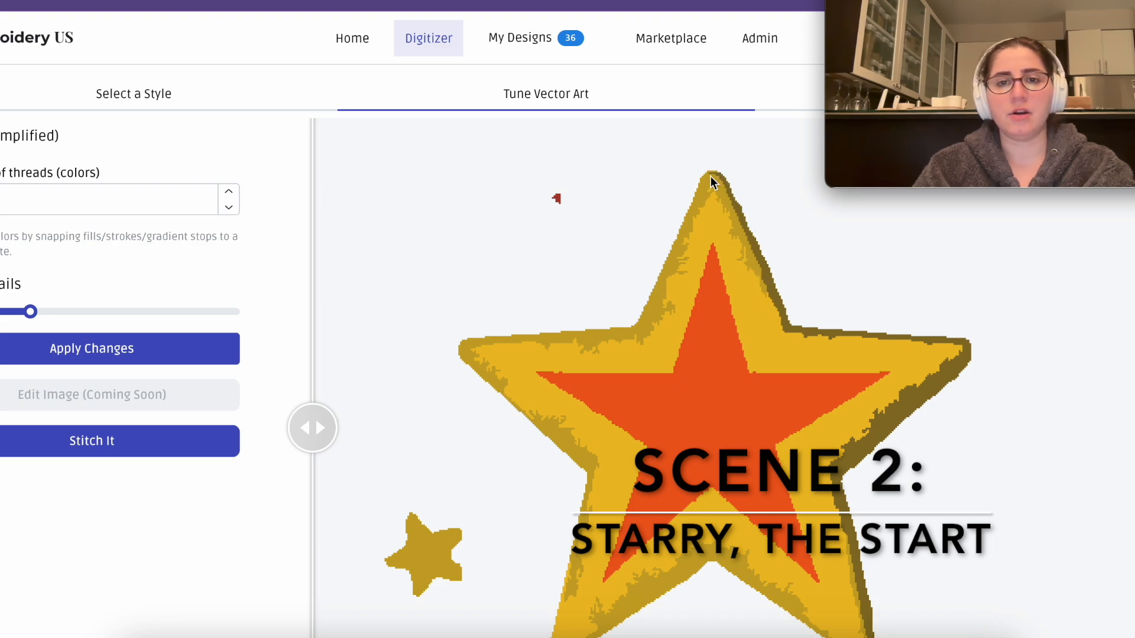
left_click_drag(30, 312, 8, 312)
left_click(28, 349)
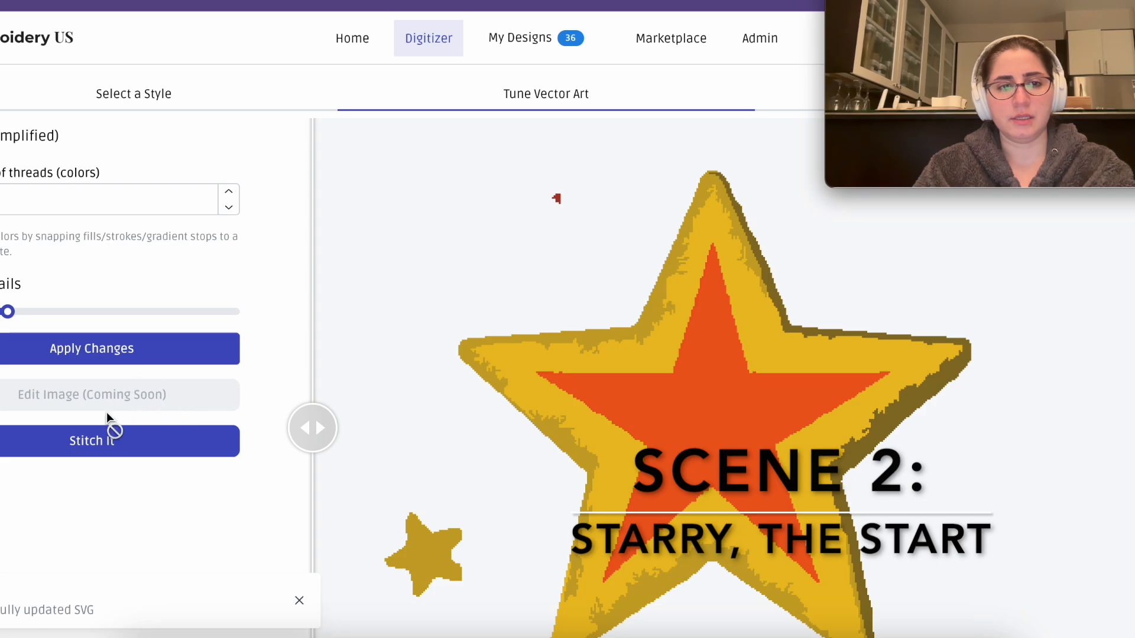
- Stitch the retuned star and examine its design preview and thread palette
left_click(79, 441)
left_click(455, 398)
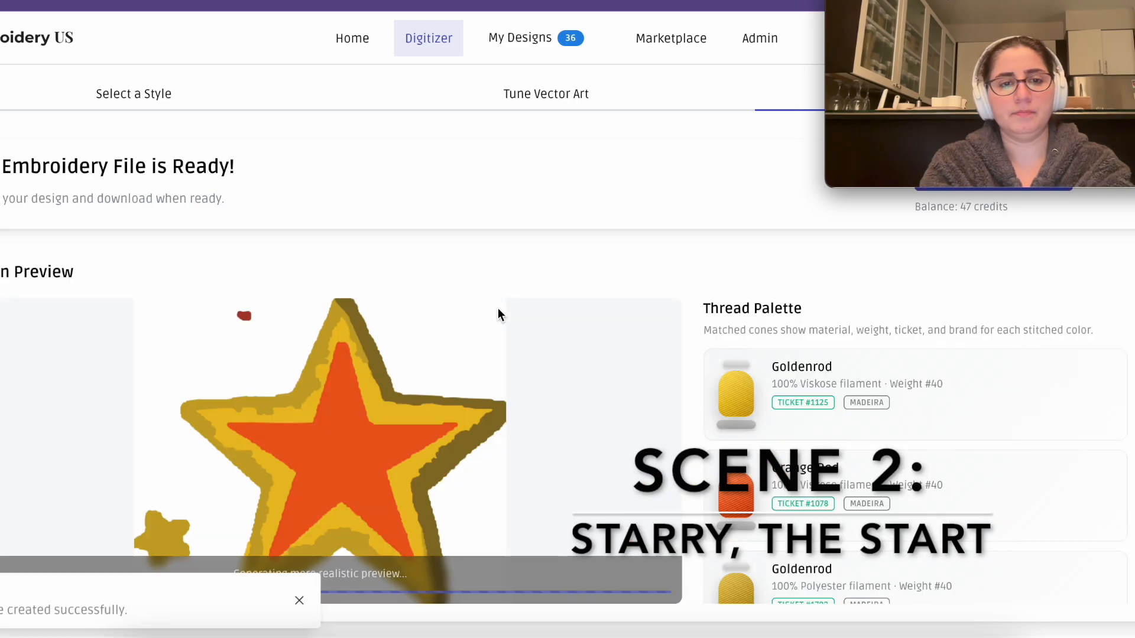
scroll(402, 346, "down", 2)
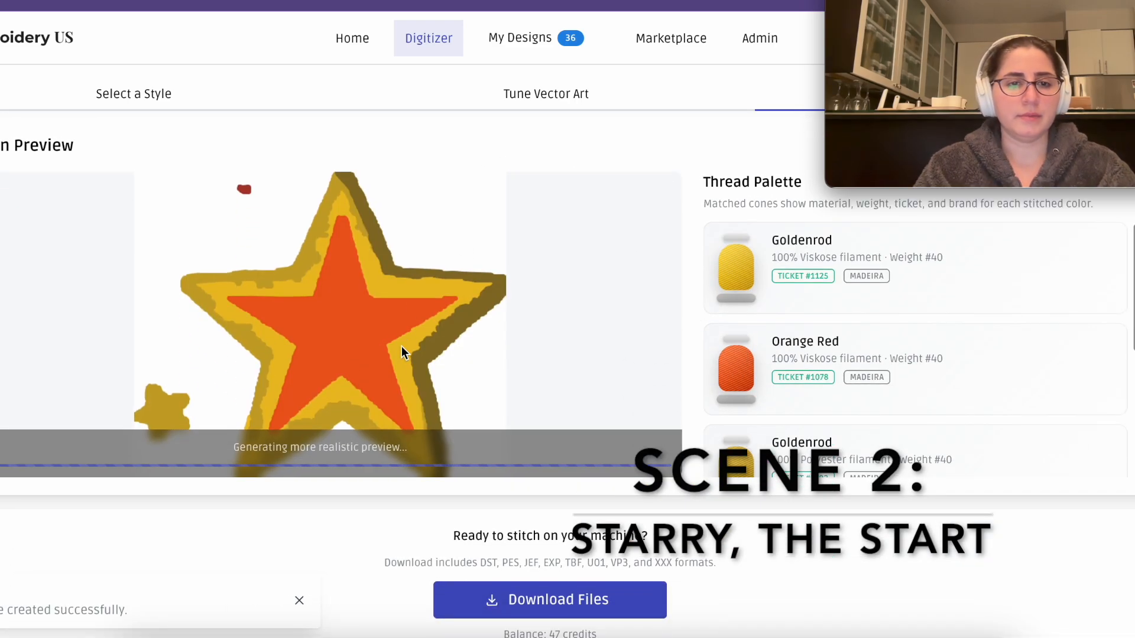
scroll(406, 320, "up", 1)
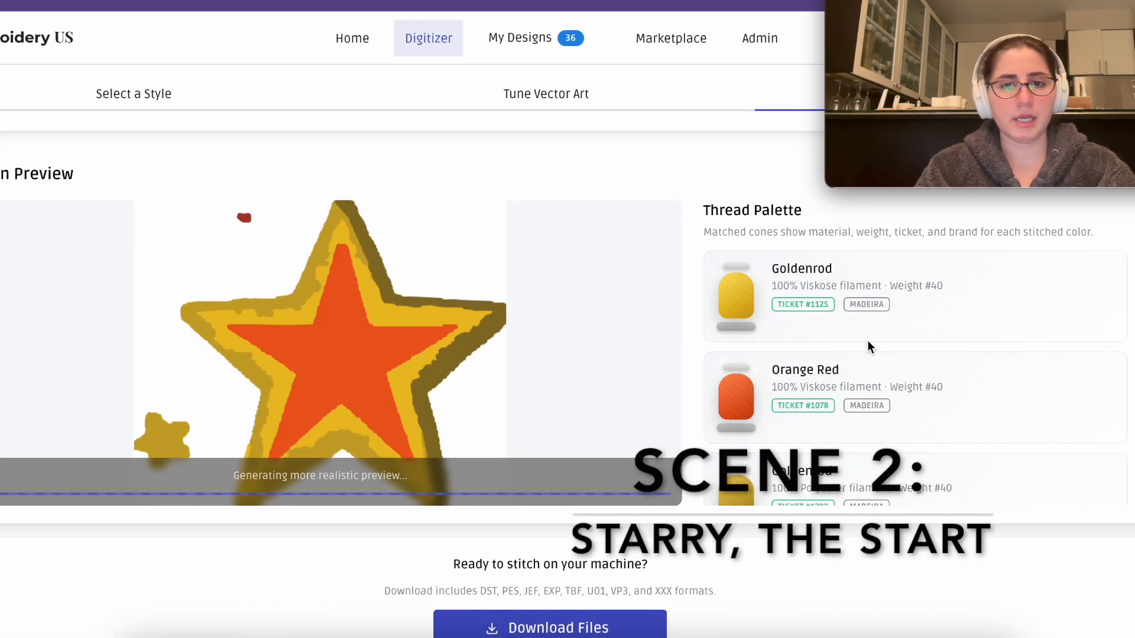
scroll(879, 359, "down", 3)
scroll(880, 360, "down", 2)
scroll(880, 360, "up", 3)
scroll(880, 360, "up", 1)
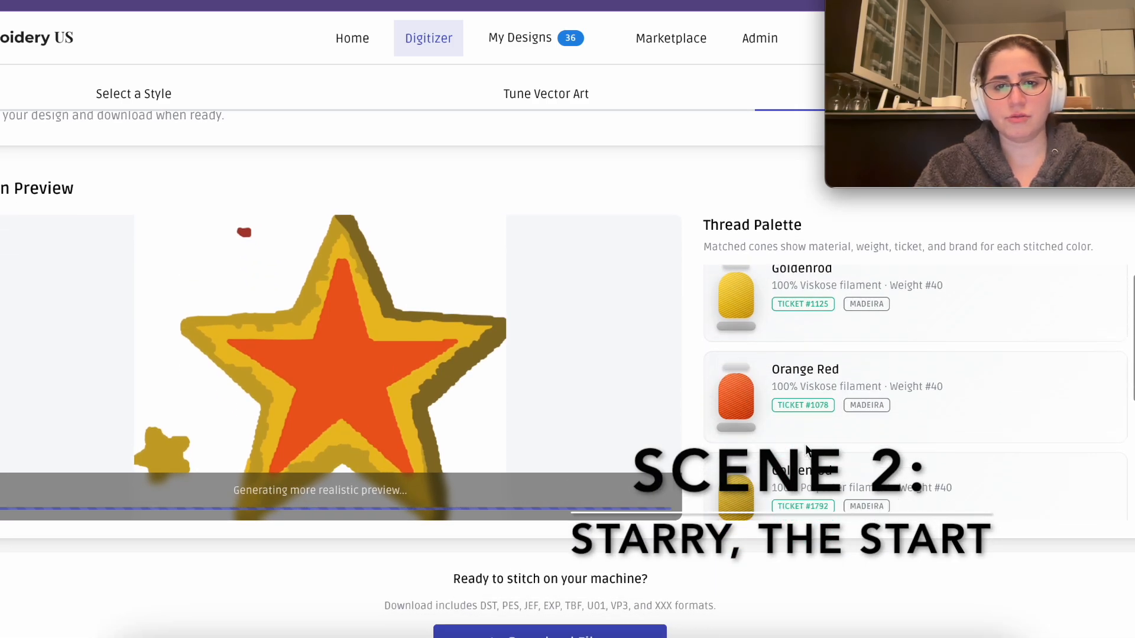
scroll(785, 396, "down", 1)
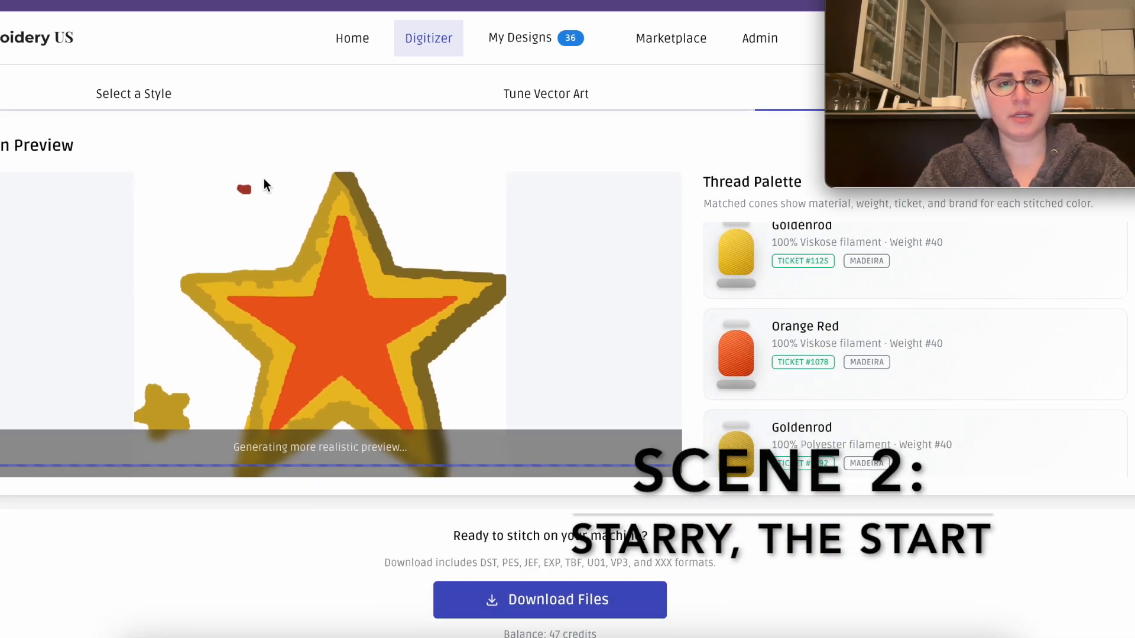
- Download the stitched star's embroidery files, accepting the credit deduction, and dismiss the download confirmation
left_click(501, 588)
left_click(626, 444)
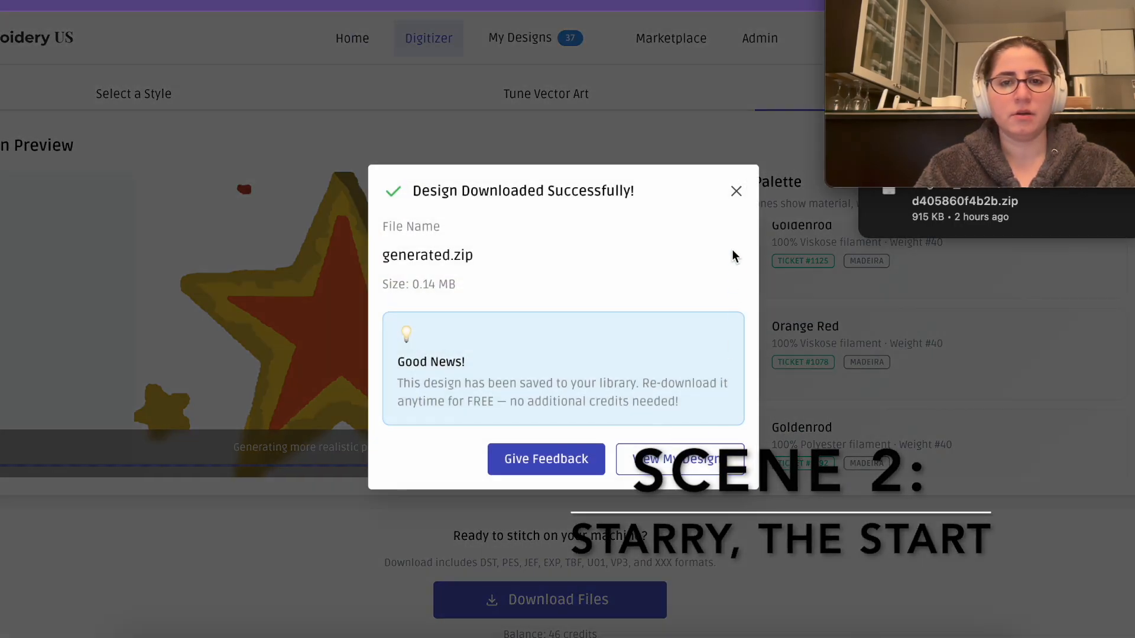
left_click(736, 193)
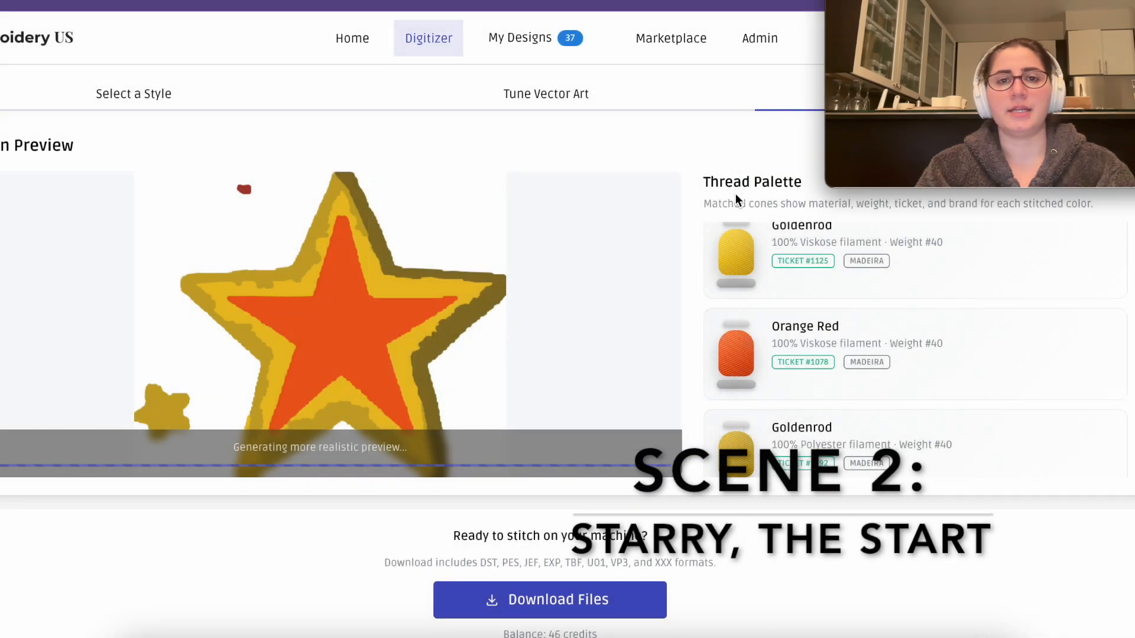
- Return to the star's vector art tuning and stitch it again with a frame size other than 4 x 4
scroll(564, 116, "up", 1)
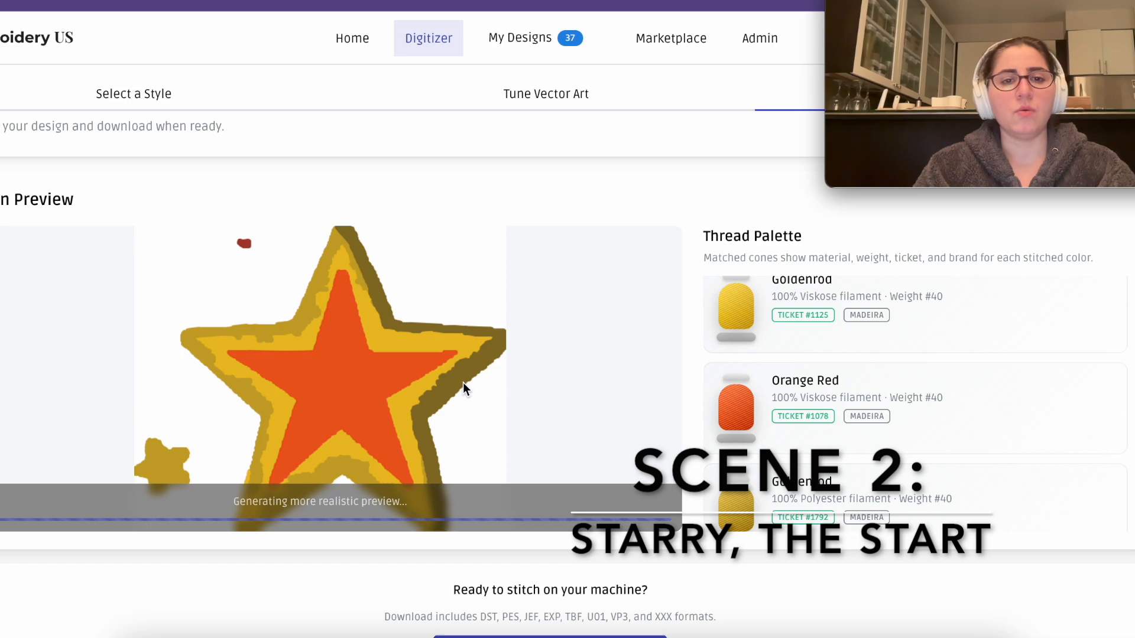
left_click(544, 99)
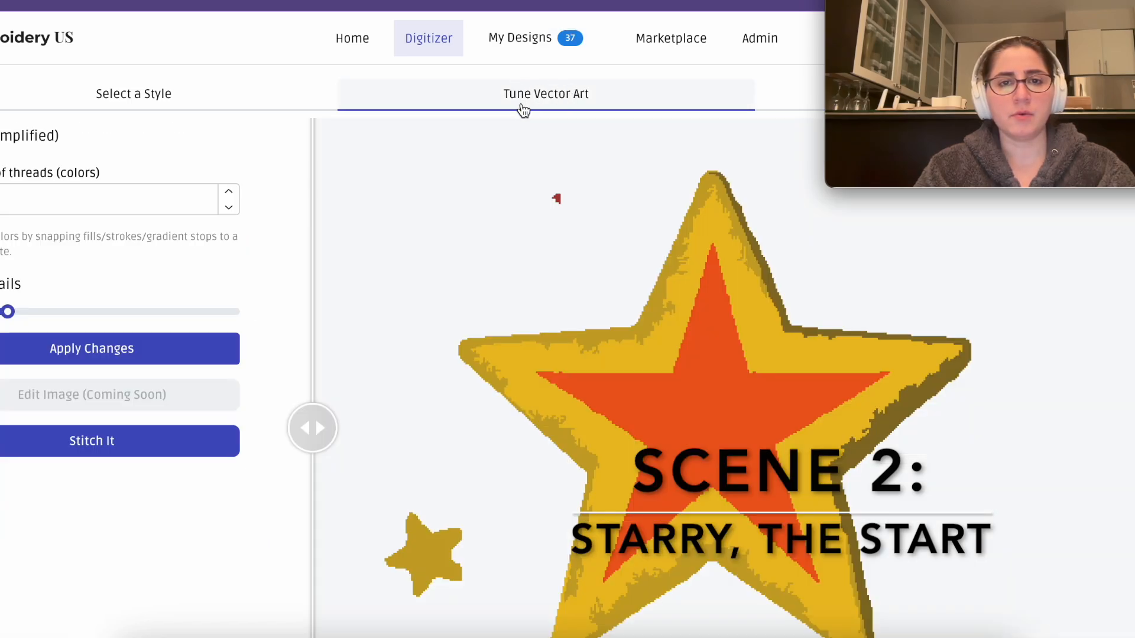
left_click(94, 441)
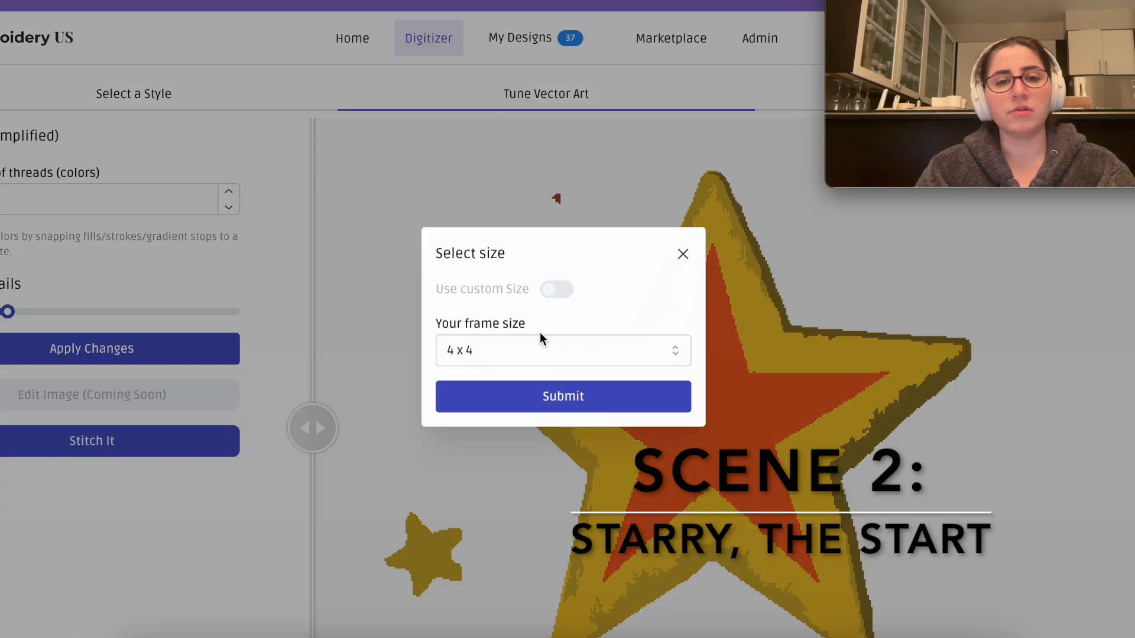
left_click(512, 353)
left_click(467, 428)
left_click(502, 399)
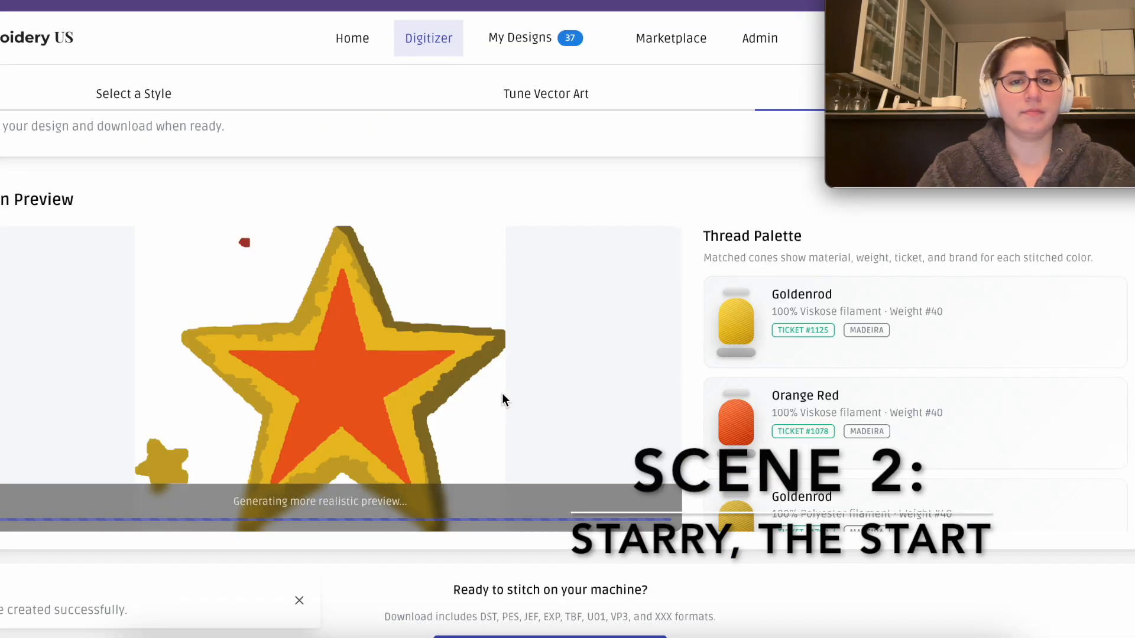
- Download the files of the star in the new frame size for 1 credit and dismiss the confirmation
left_click(520, 599)
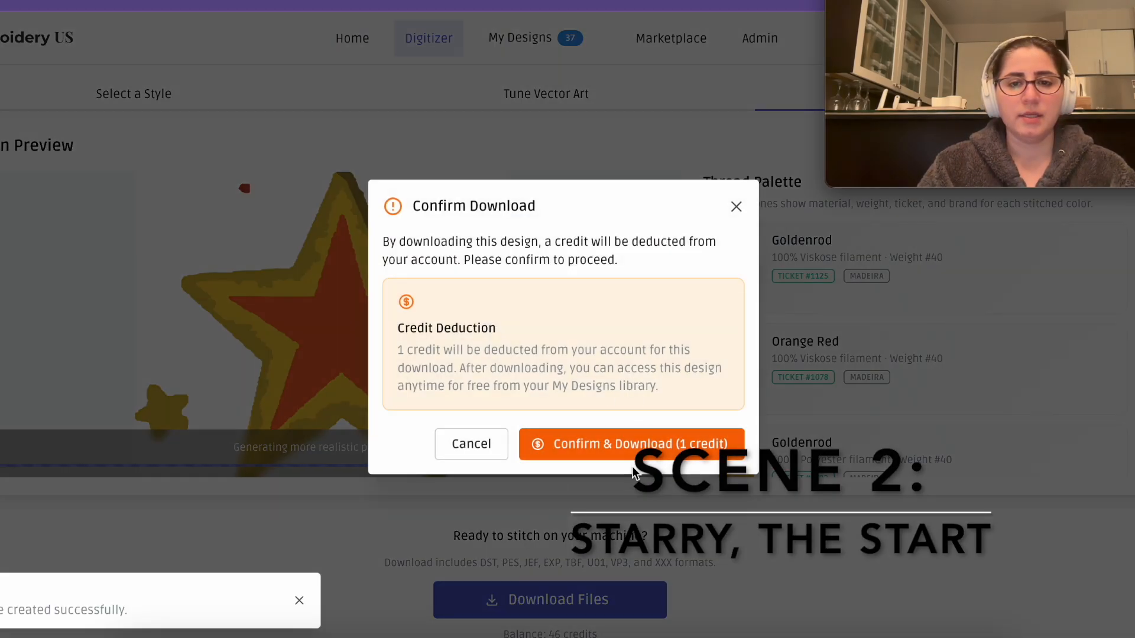
left_click(586, 447)
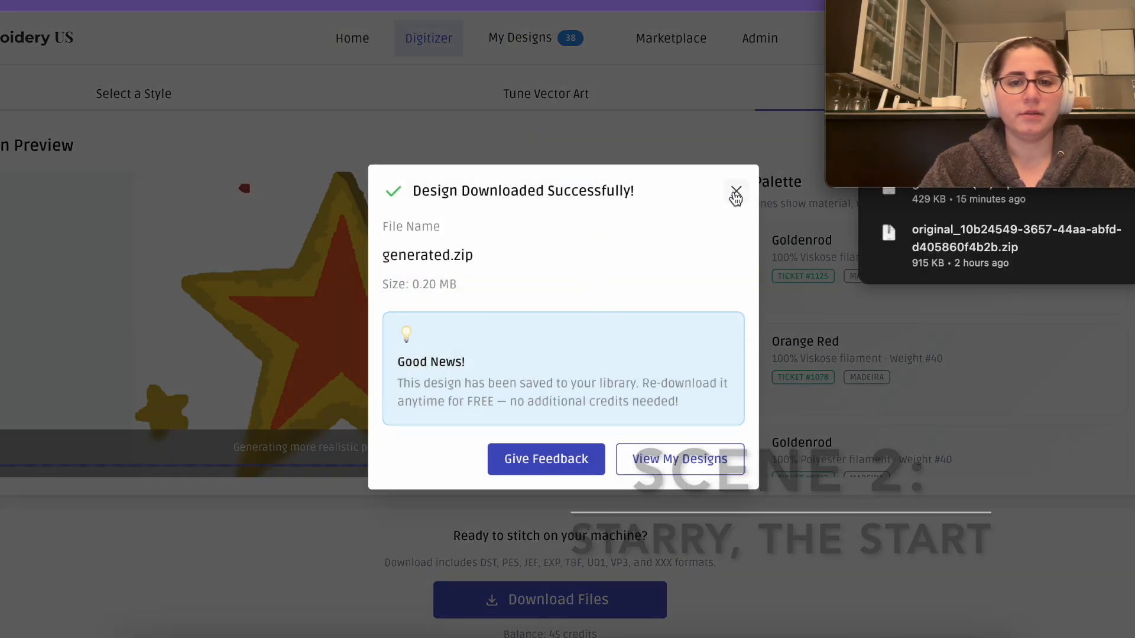
left_click(737, 190)
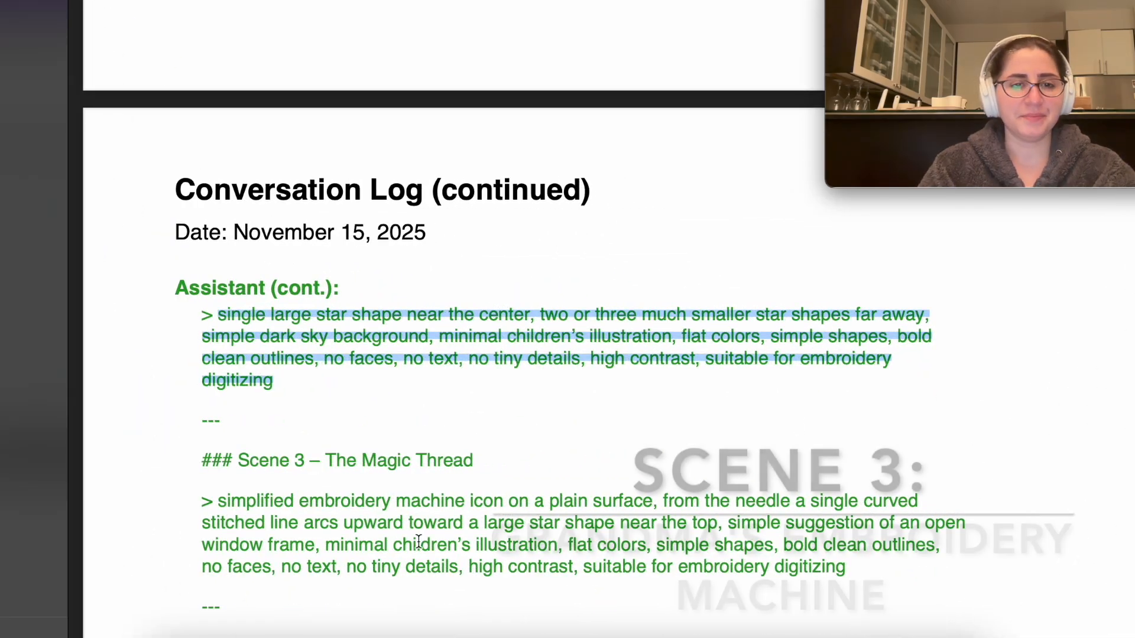
- Copy the full Scene 3 – The Magic Thread prompt from the conversation log
scroll(418, 541, "down", 5)
scroll(419, 541, "down", 1)
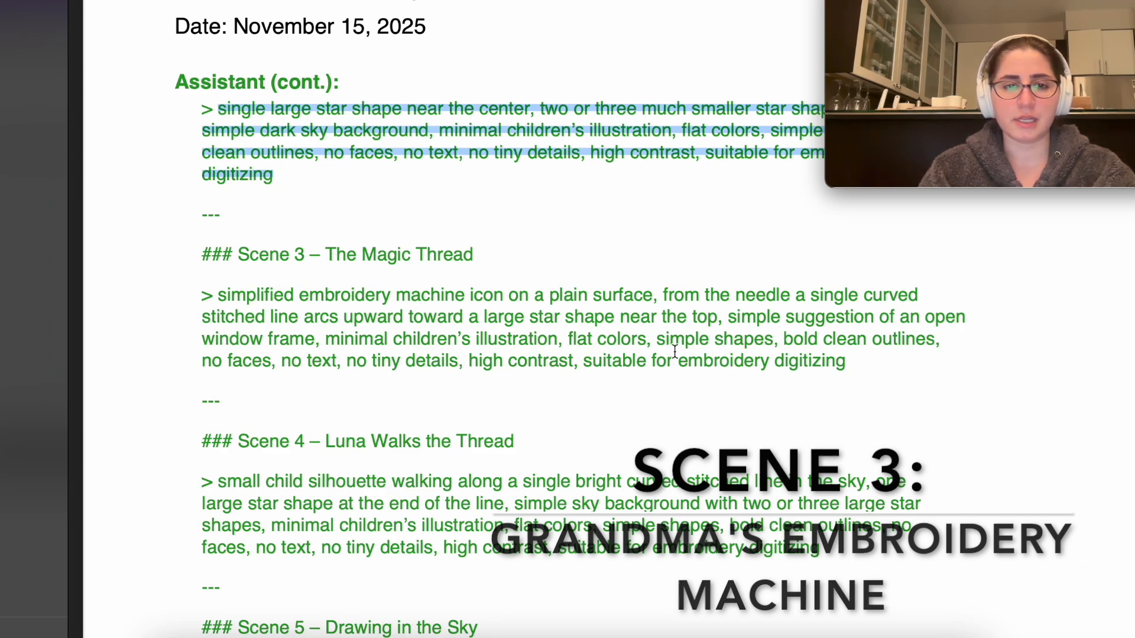
left_click_drag(218, 295, 850, 362)
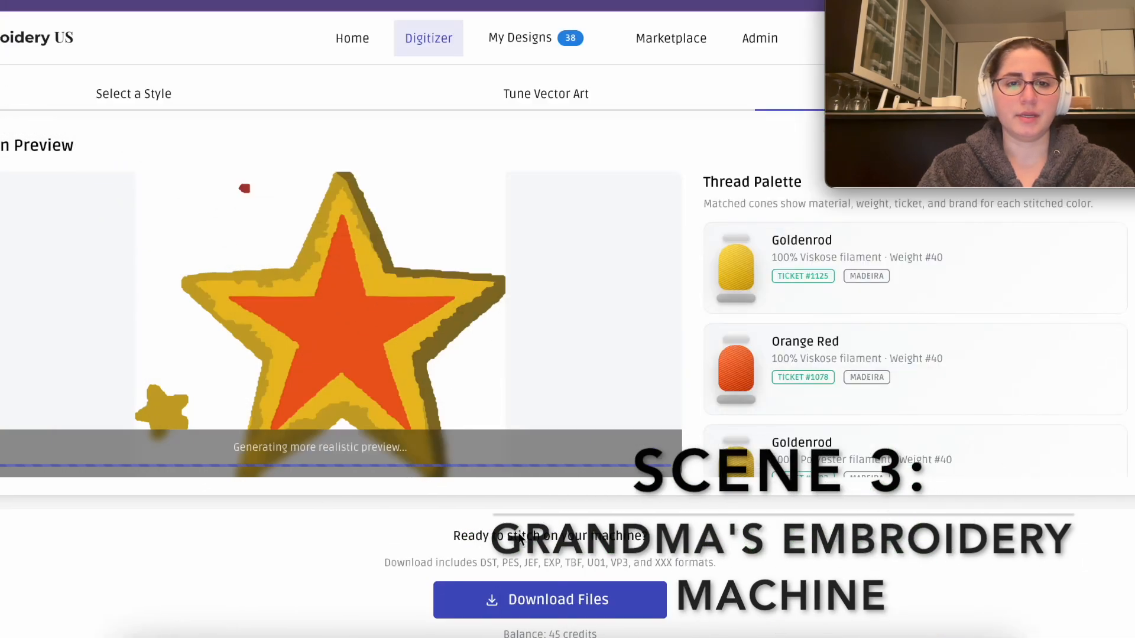
- Start a new design with the copied Scene 3 prompt as the idea and generate its image with AI
left_click(346, 42)
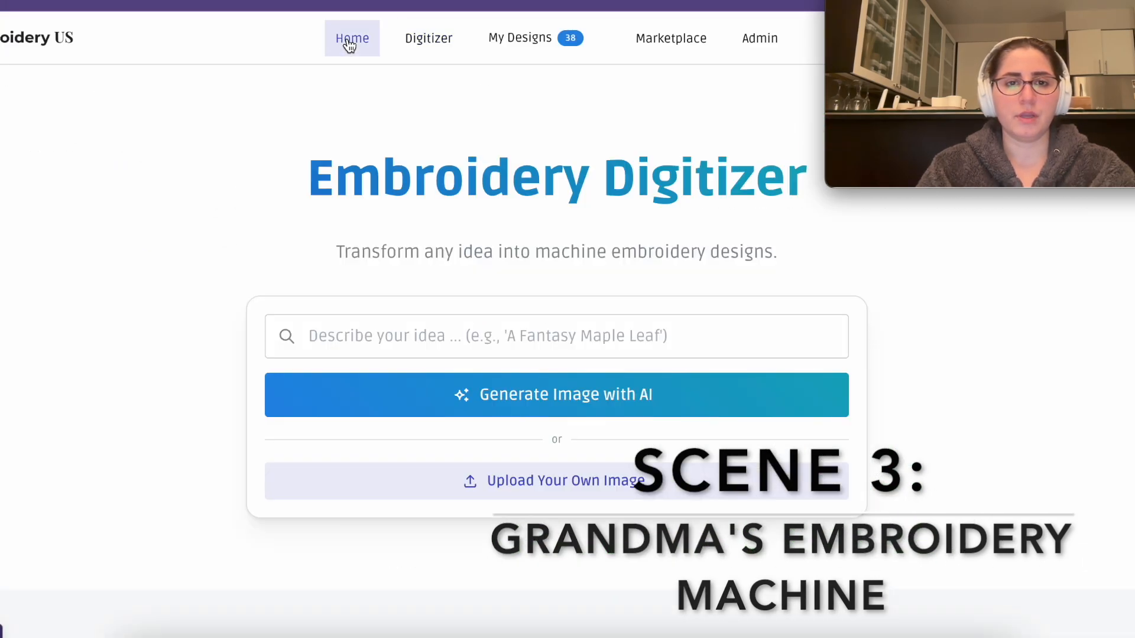
left_click(385, 338)
key("super+v")
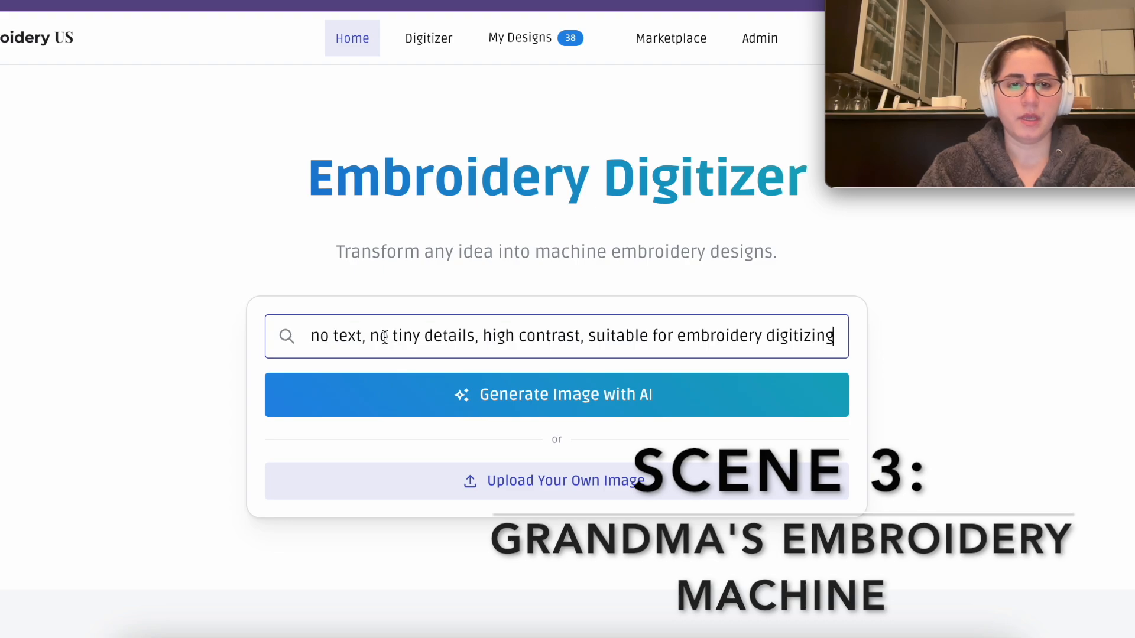
left_click(406, 399)
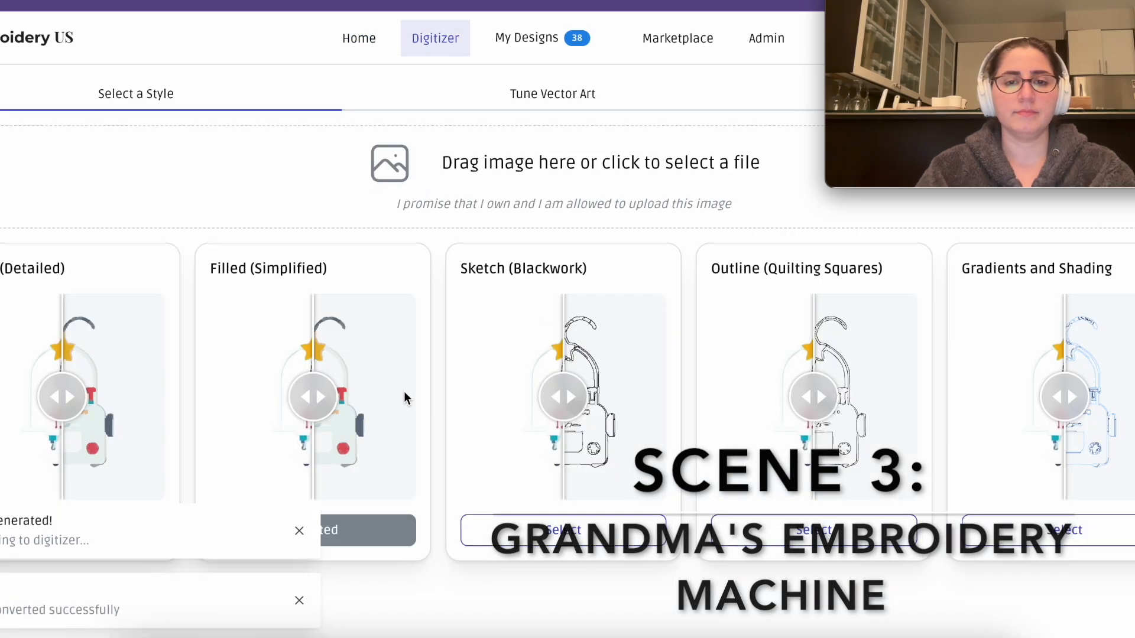
- Choose the Filled (Simplified) style for the embroidery machine image and reveal its full vector art to examine the shapes
left_click_drag(313, 397, 217, 404)
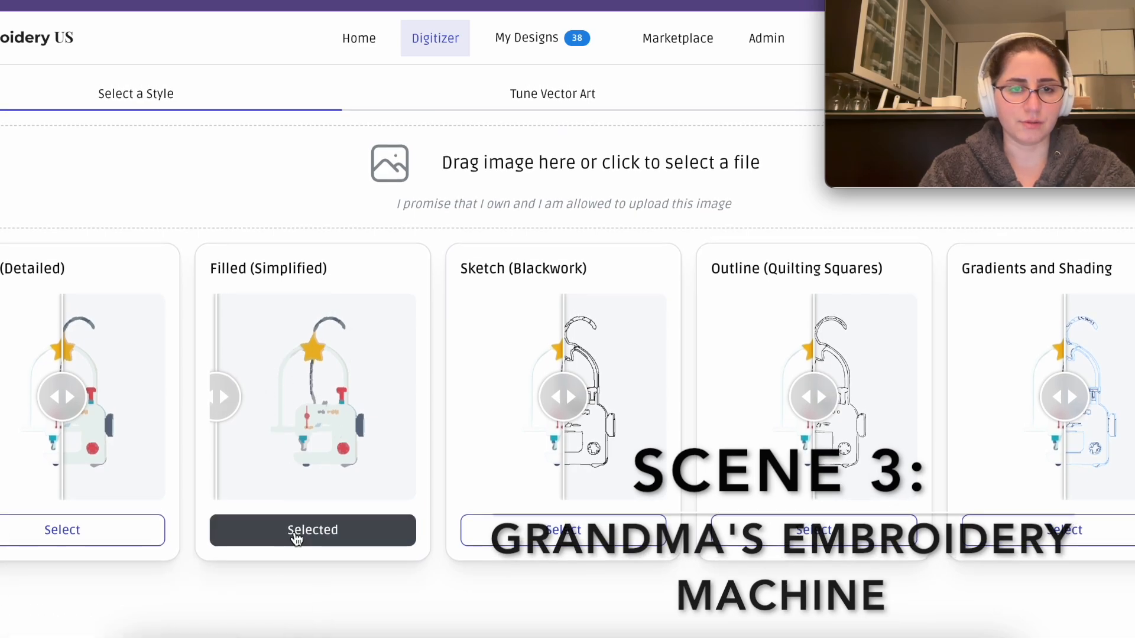
left_click(278, 525)
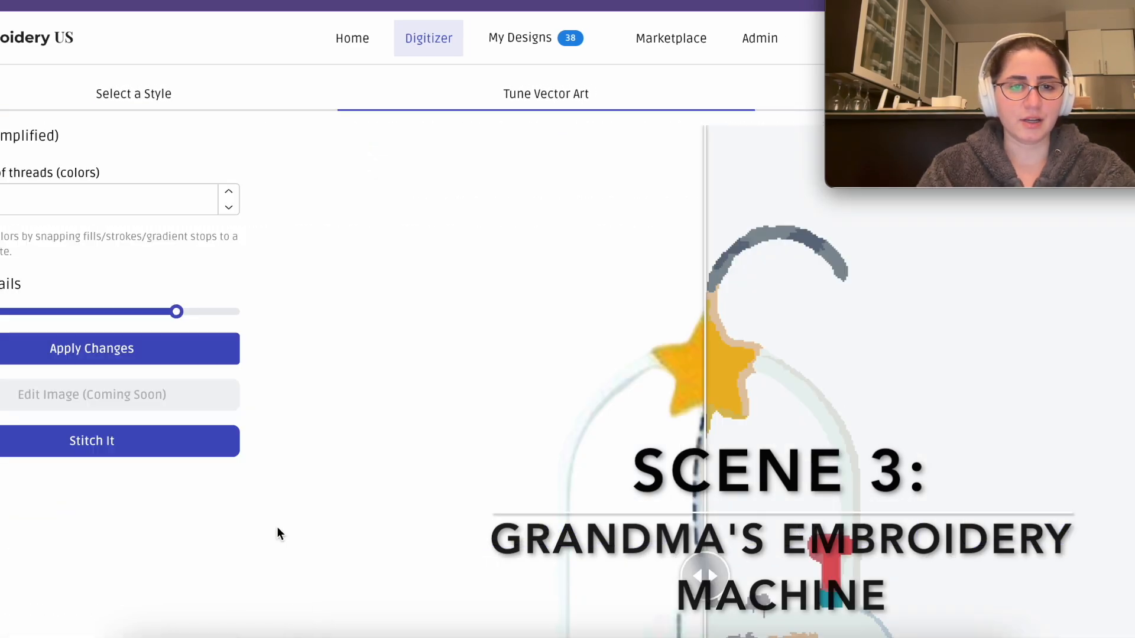
left_click_drag(704, 331, 424, 377)
scroll(455, 372, "down", 2)
scroll(544, 360, "up", 3)
scroll(544, 360, "down", 2)
scroll(544, 360, "down", 1)
scroll(544, 360, "up", 5)
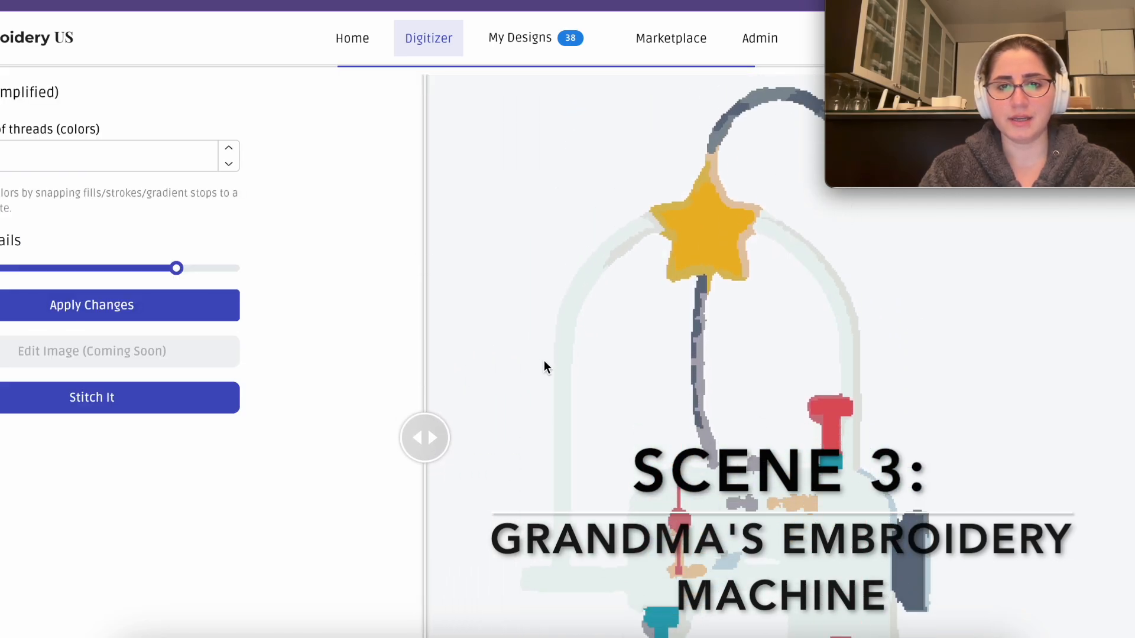
scroll(544, 360, "down", 6)
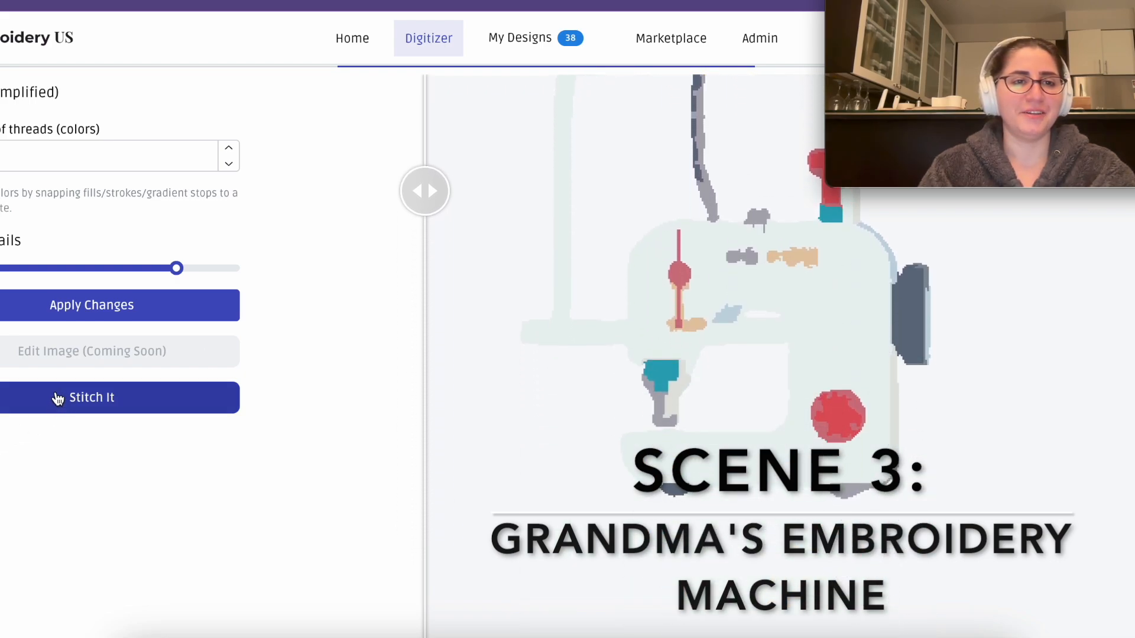
- Reduce the machine design's number of thread colors, apply the change, and examine the recolored vector art
left_click(18, 163)
key("Return")
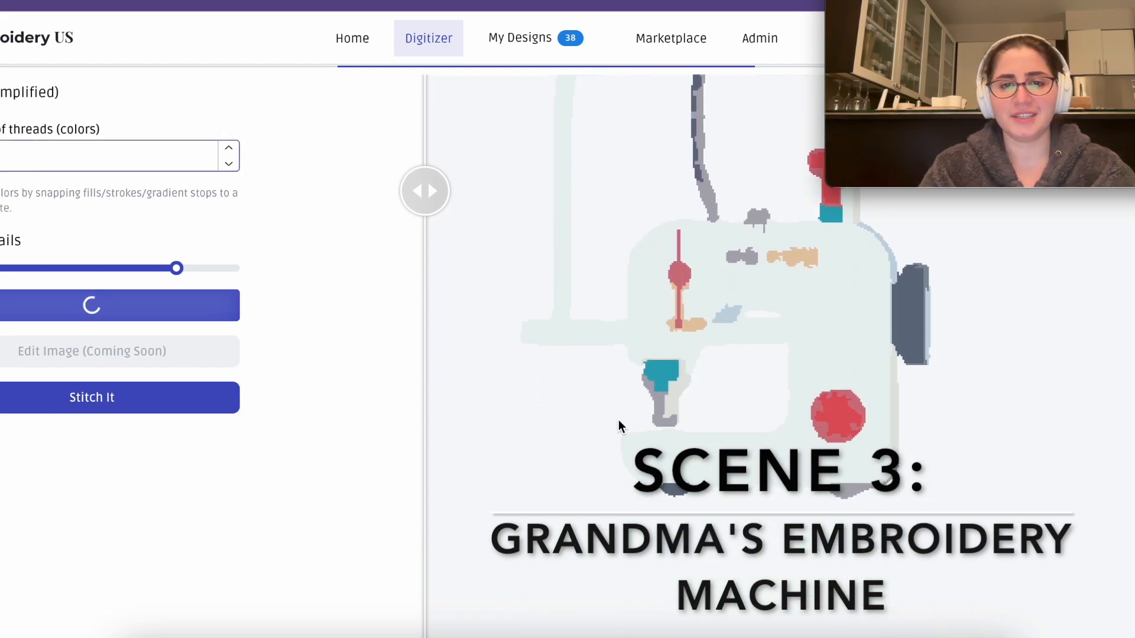
scroll(523, 403, "up", 4)
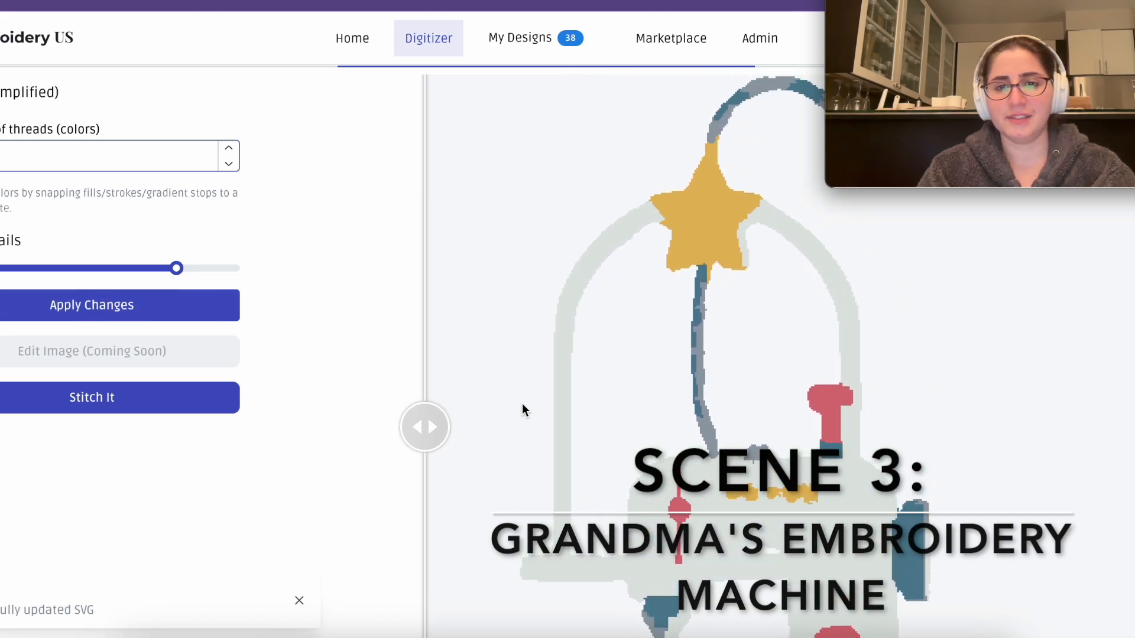
scroll(523, 403, "up", 1)
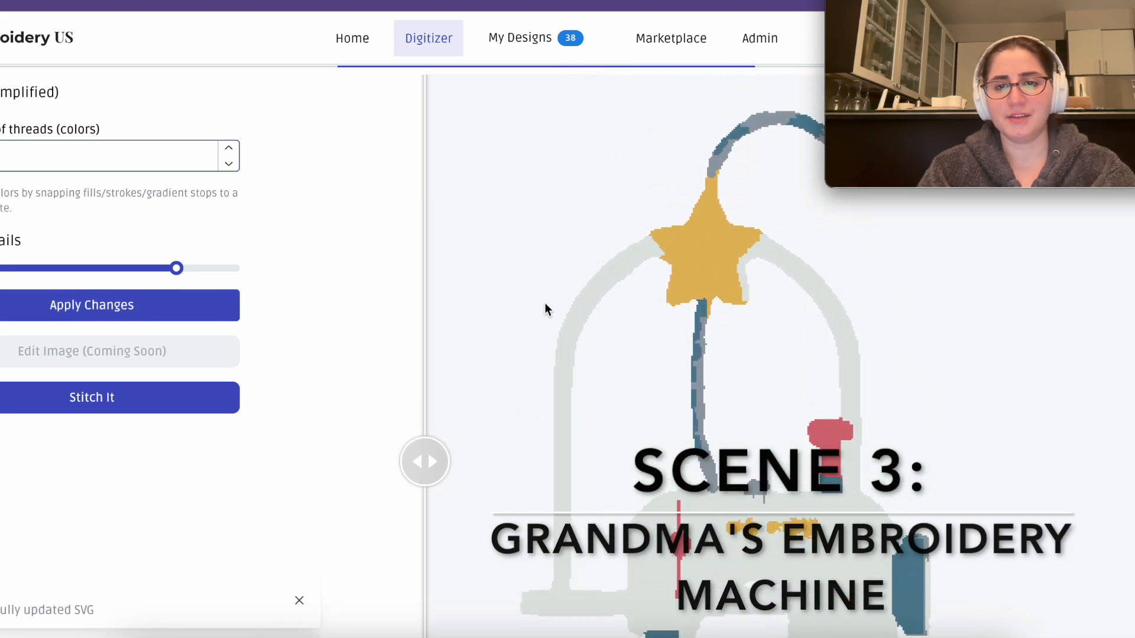
scroll(545, 307, "up", 1)
scroll(545, 308, "down", 4)
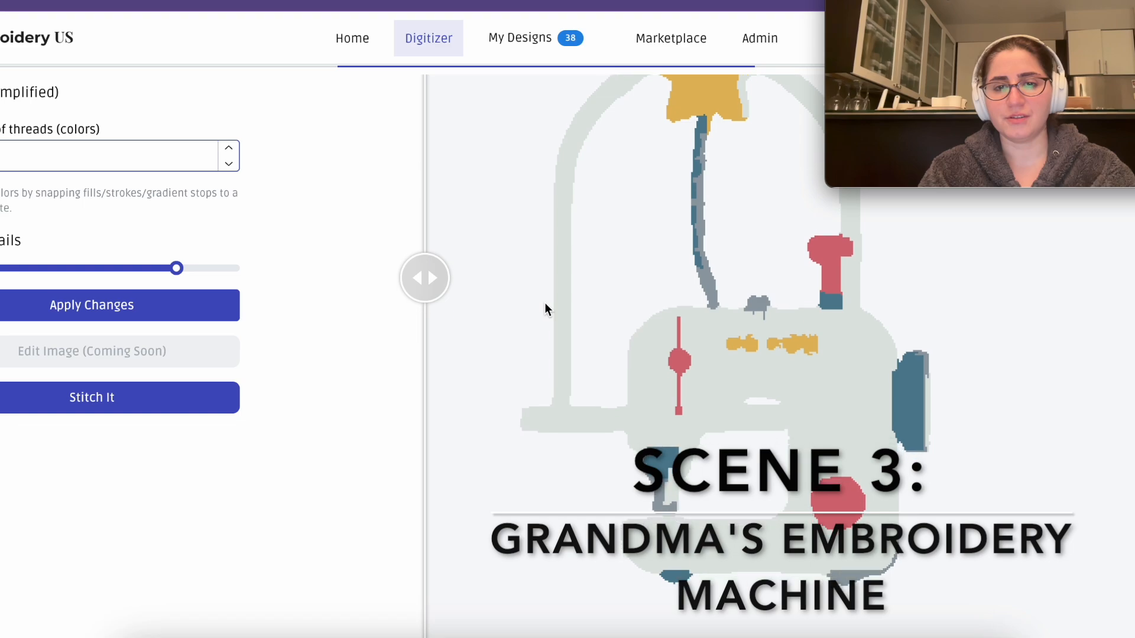
scroll(545, 303, "down", 2)
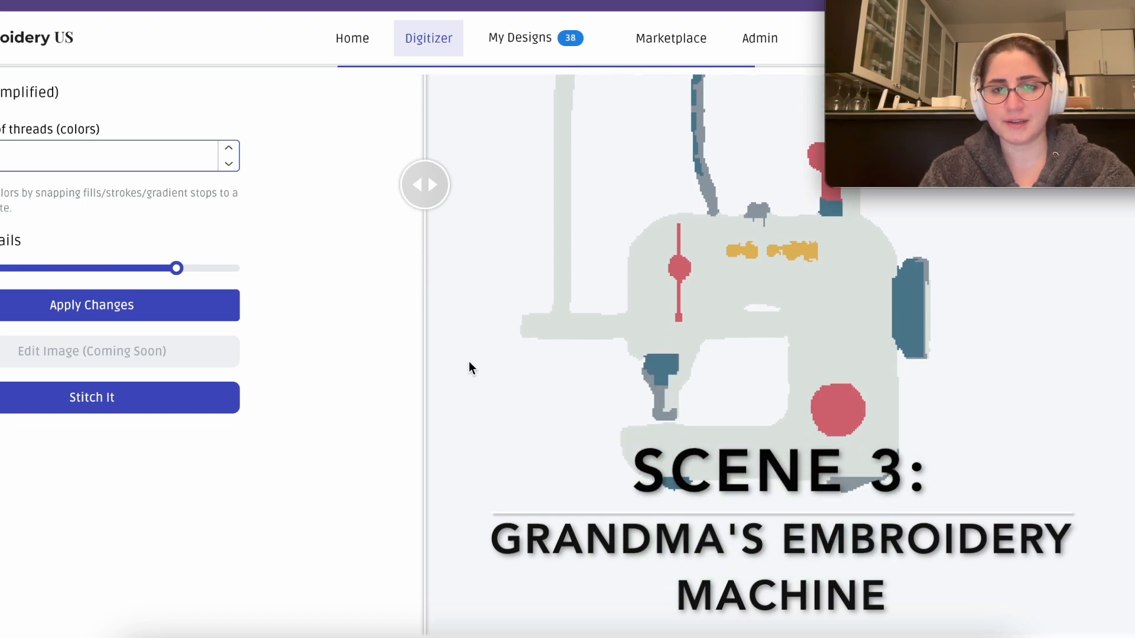
scroll(434, 369, "up", 3)
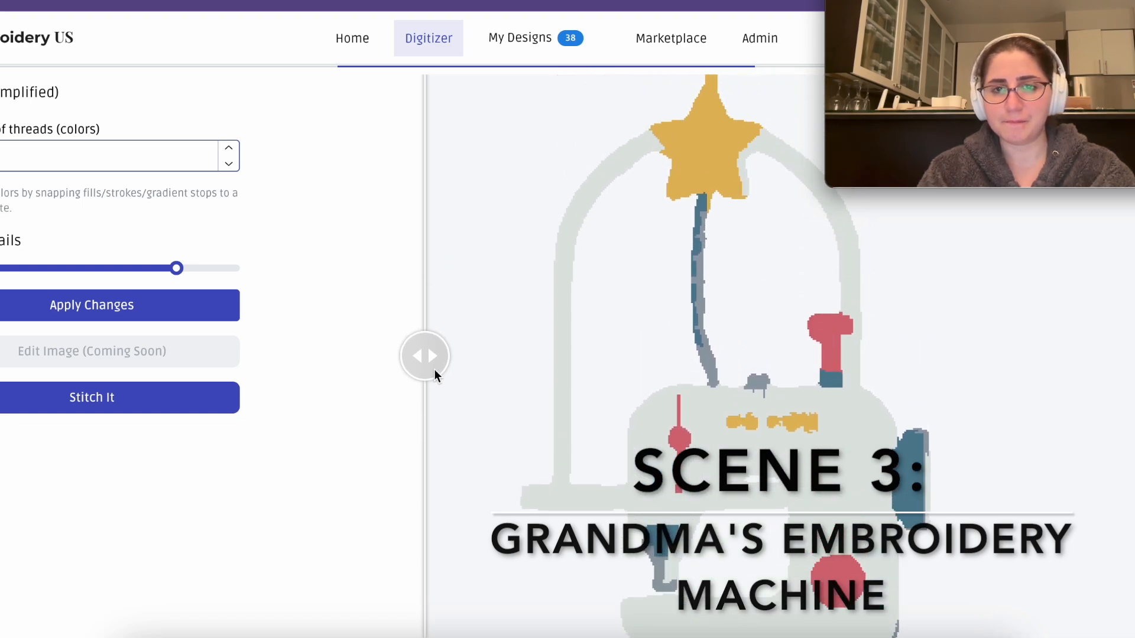
scroll(435, 371, "up", 3)
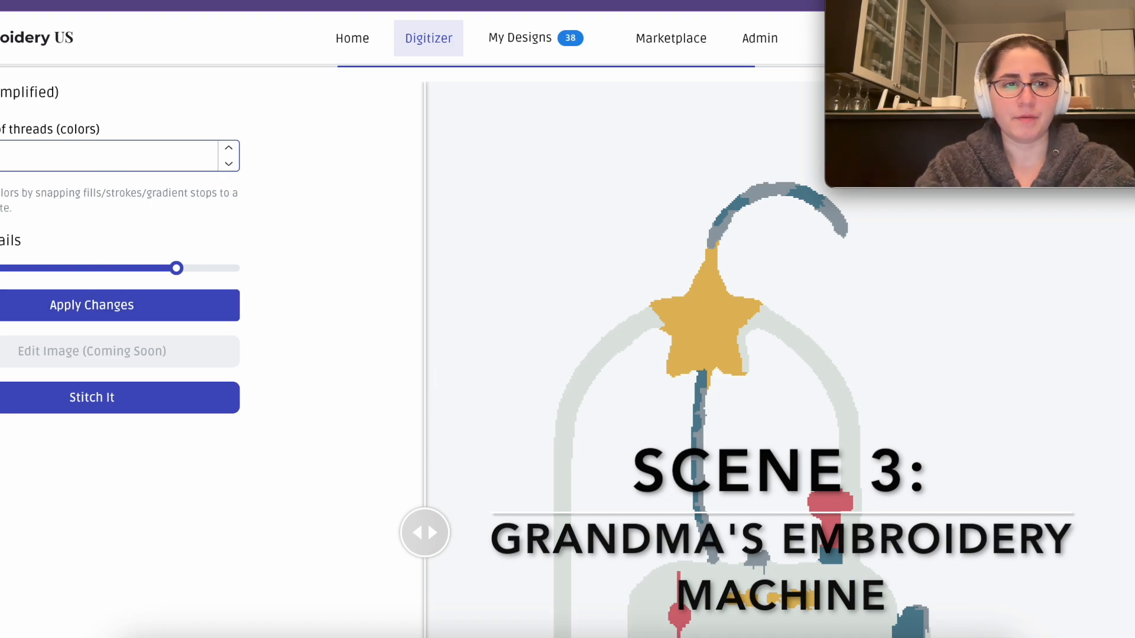
- Try two still lower thread color counts, applying each, and check the machine's colors
key("Return")
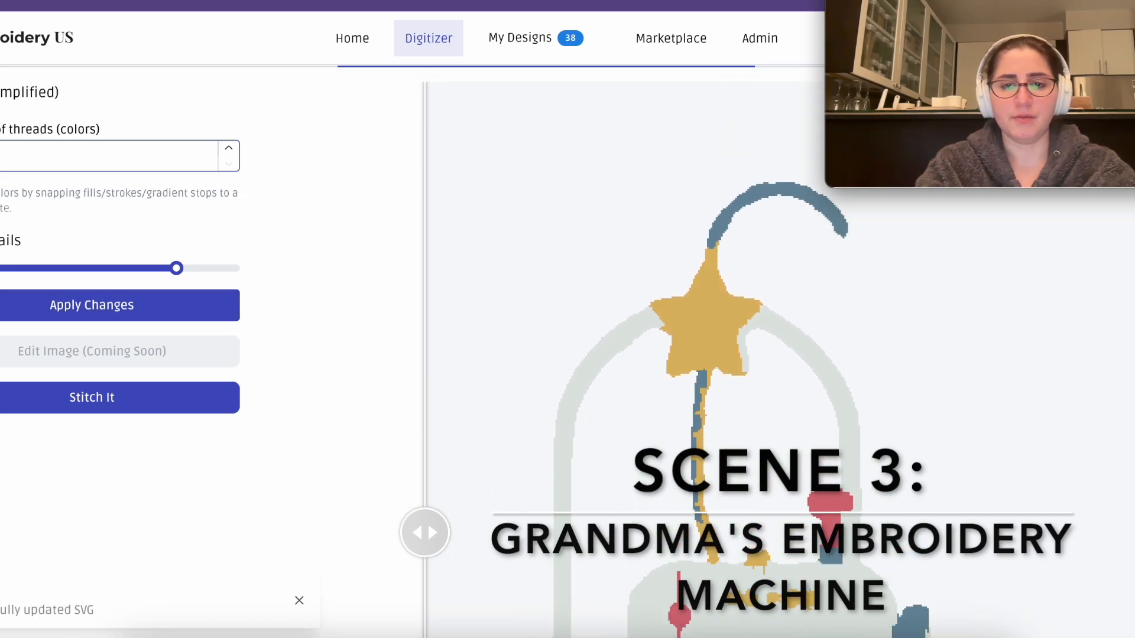
key("Return")
scroll(983, 563, "down", 5)
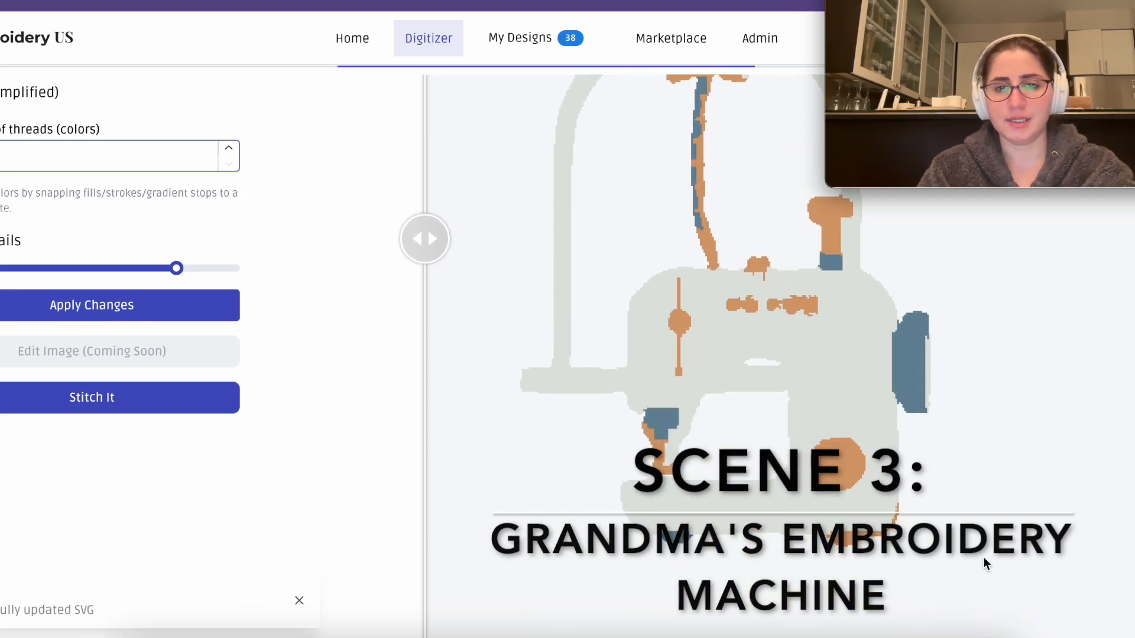
- Set the number of threads to 5, apply the change, and check the star and machine
scroll(984, 557, "up", 5)
key("BackSpace")
type("5")
key("Return")
scroll(945, 524, "down", 4)
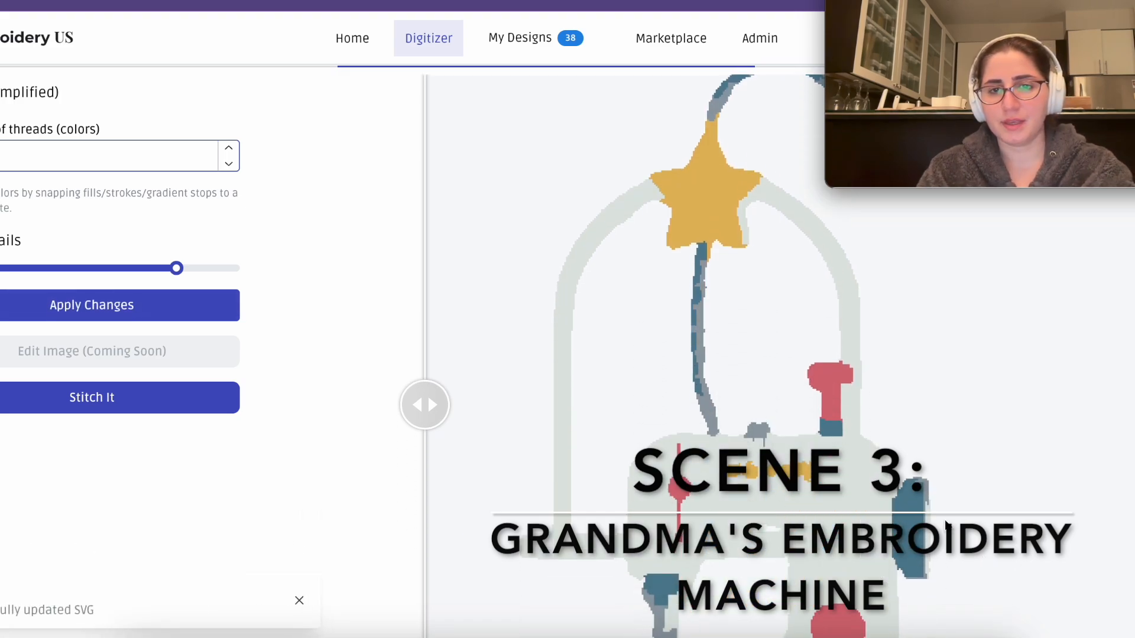
scroll(946, 525, "up", 2)
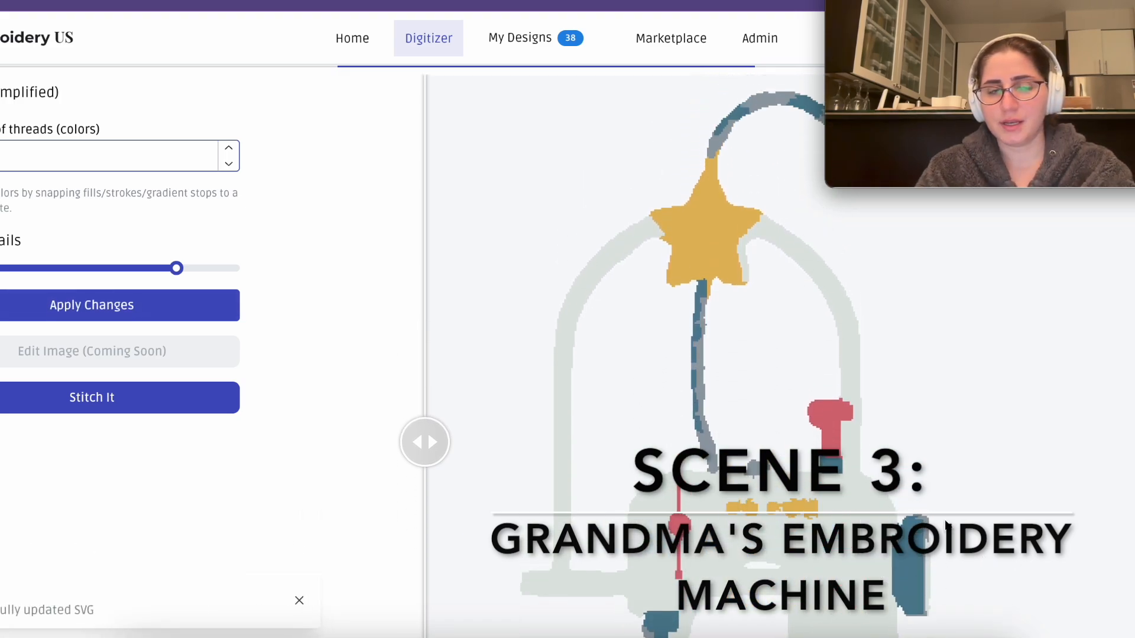
- Try a details level of 32 on the machine design, apply it, and inspect the vector art
left_click(131, 268)
left_click(73, 322)
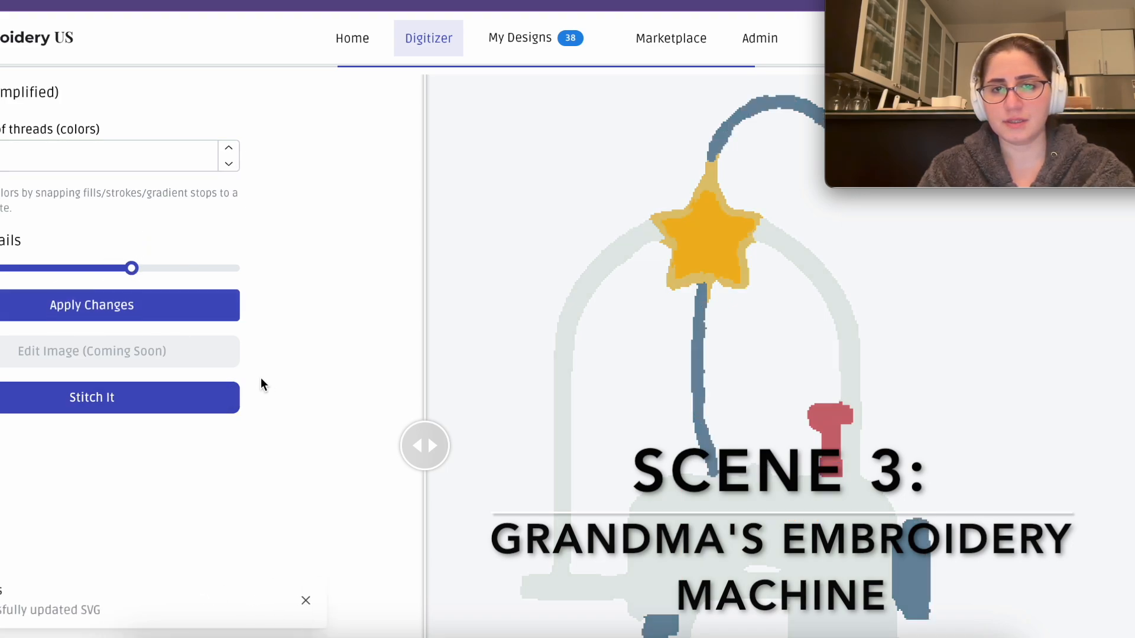
scroll(630, 435, "down", 3)
scroll(631, 435, "up", 3)
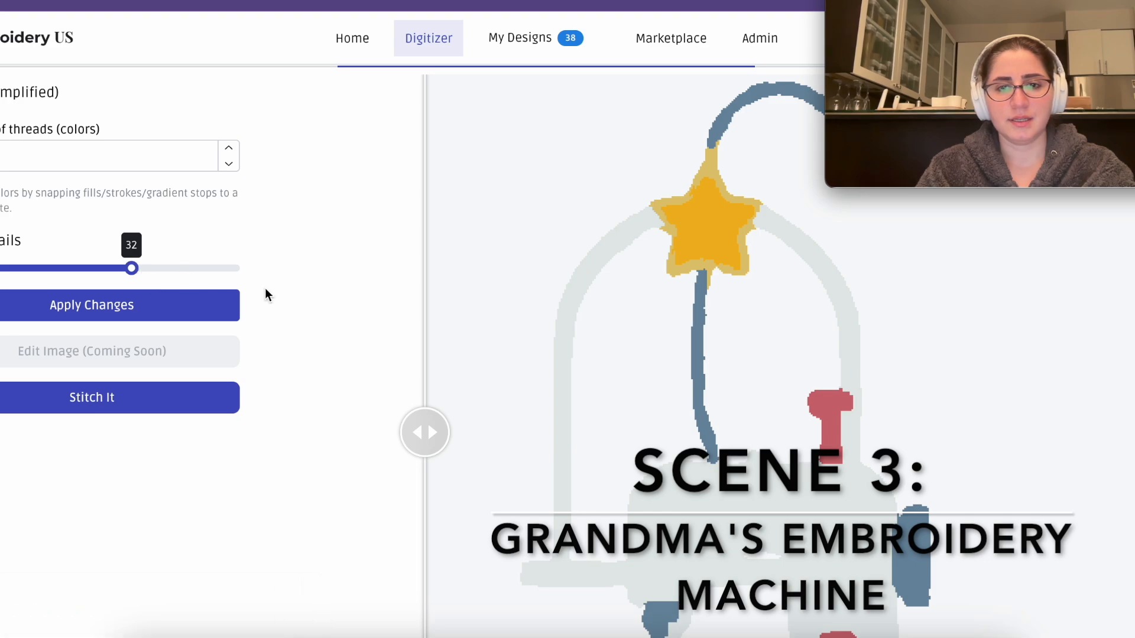
- Raise the machine design's details level to 35 and again to 37, applying each change
left_click(148, 268)
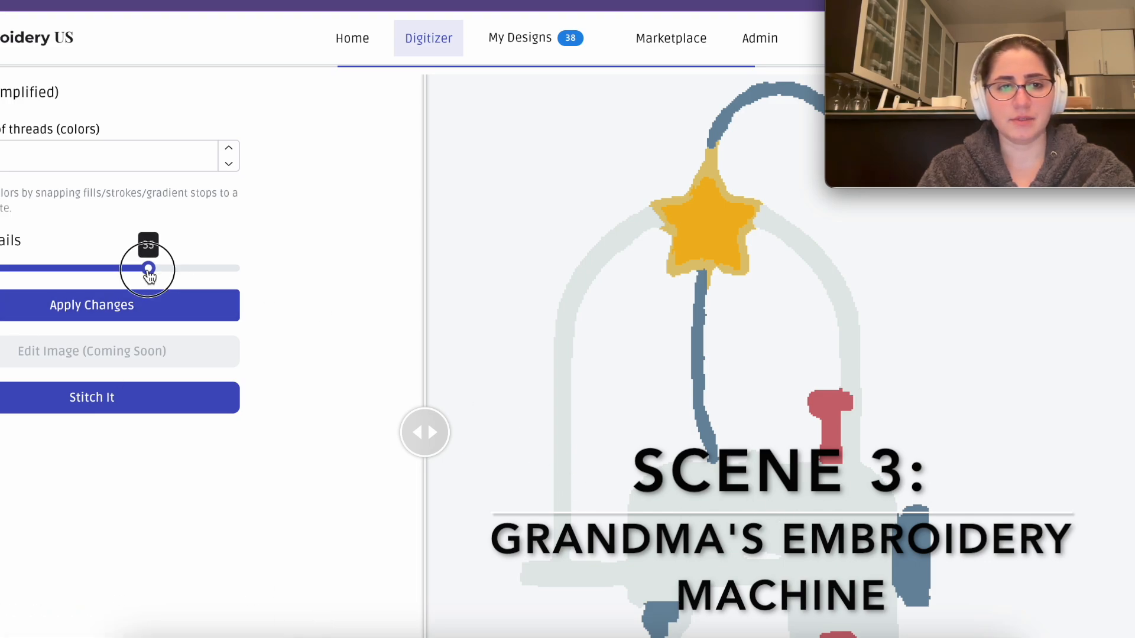
left_click(119, 305)
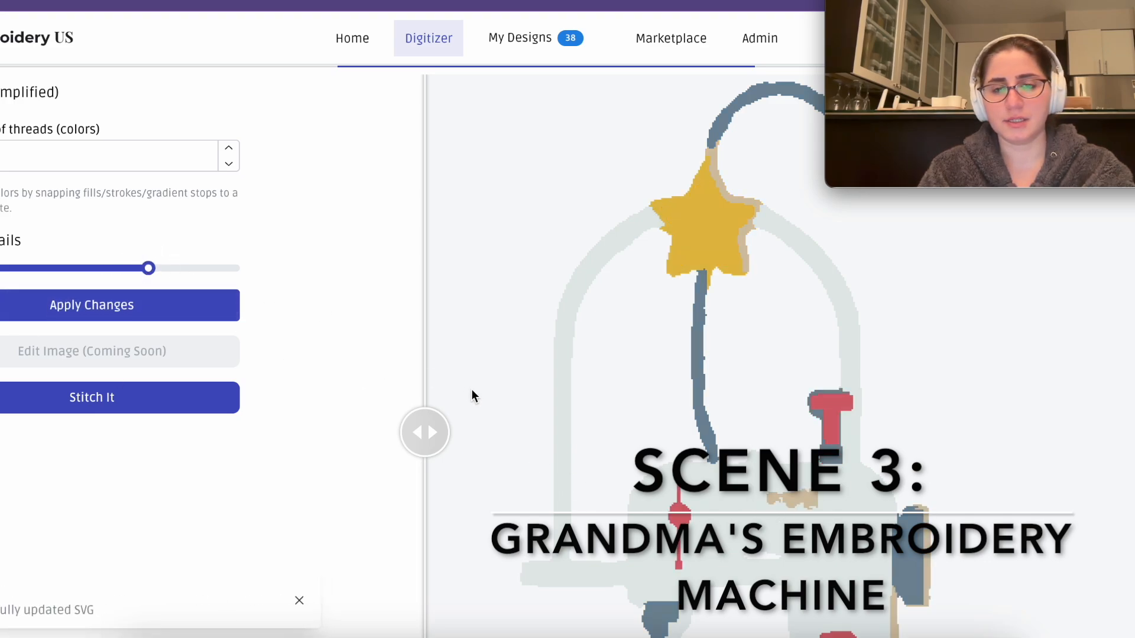
scroll(471, 389, "down", 2)
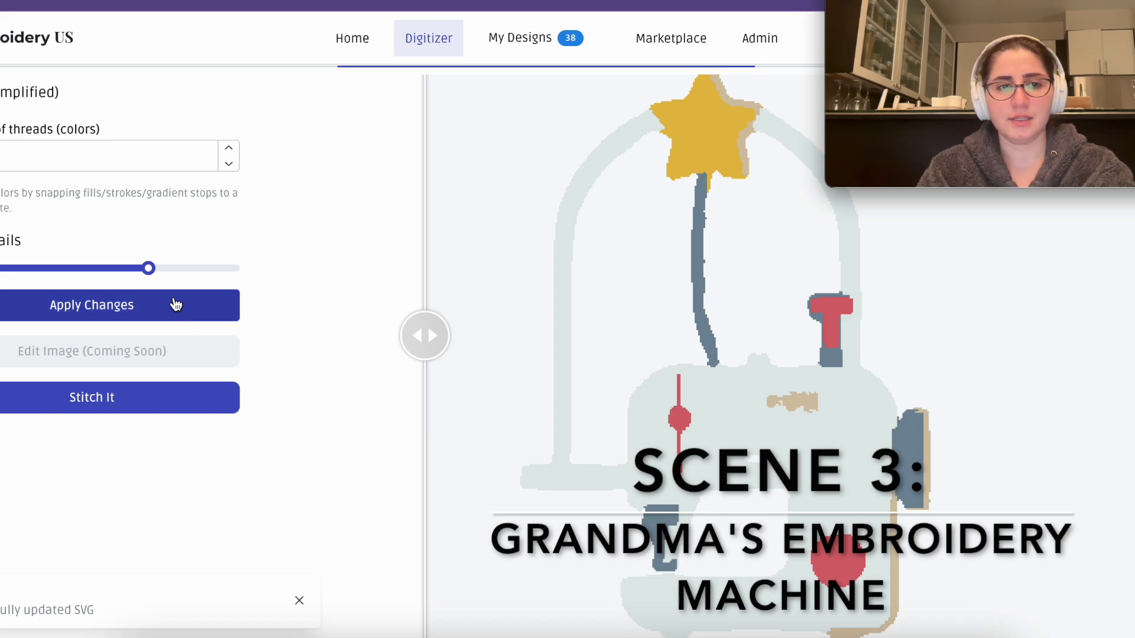
left_click(160, 271)
left_click(135, 317)
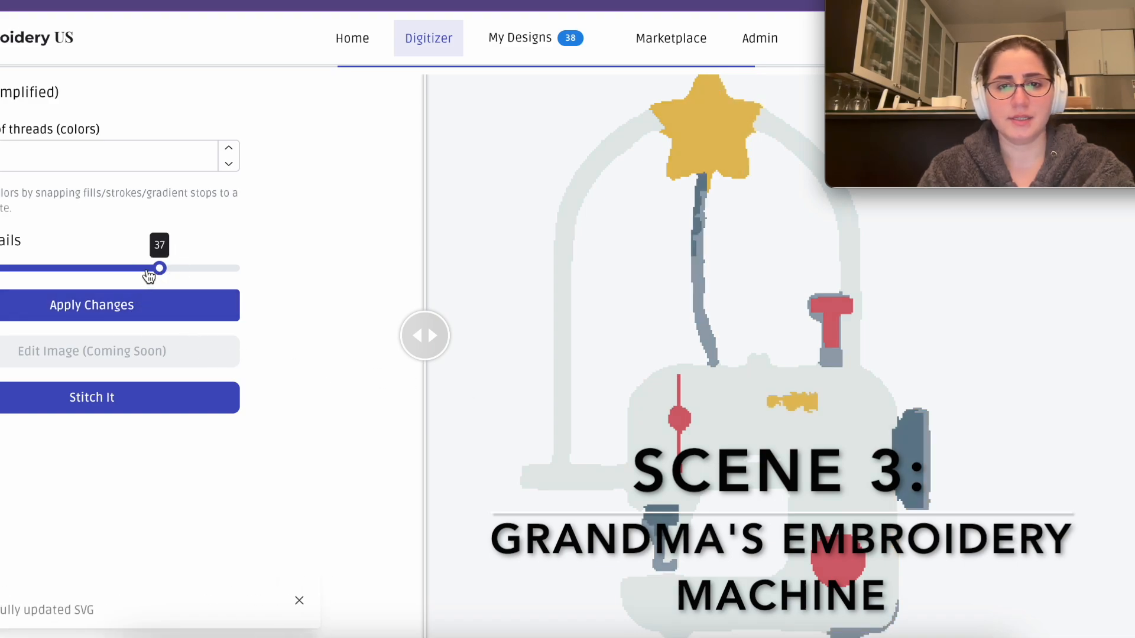
- Set the machine design's details level to 35, apply it, and stitch the design for a 4 x 4 frame
left_click(150, 271)
left_click(145, 304)
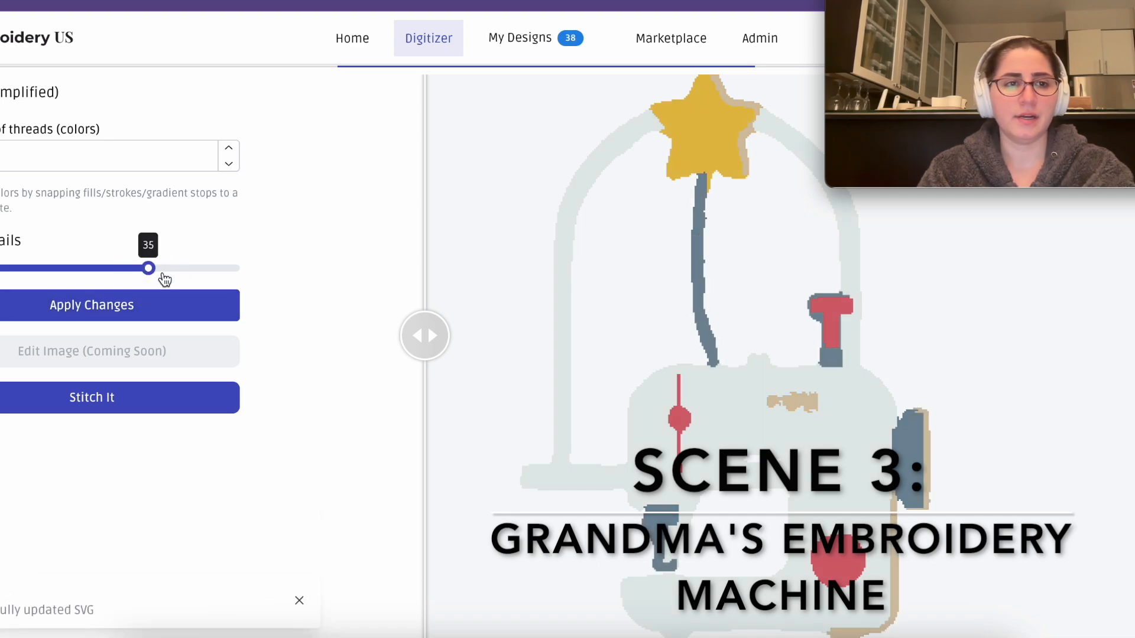
scroll(157, 278, "up", 1)
left_click(103, 441)
left_click(535, 355)
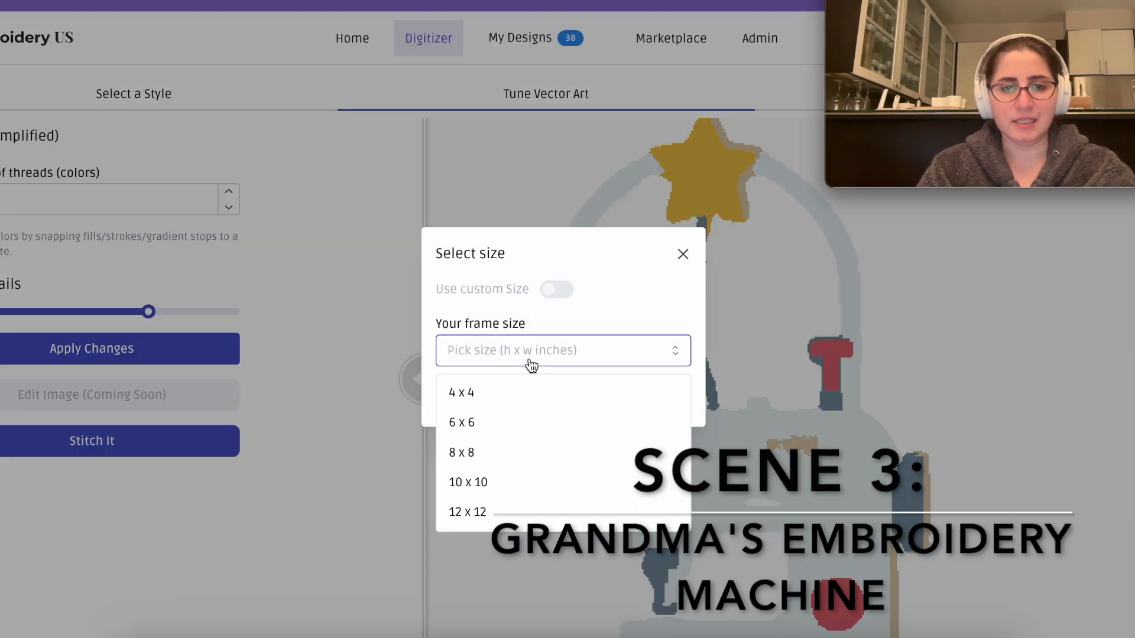
left_click(499, 392)
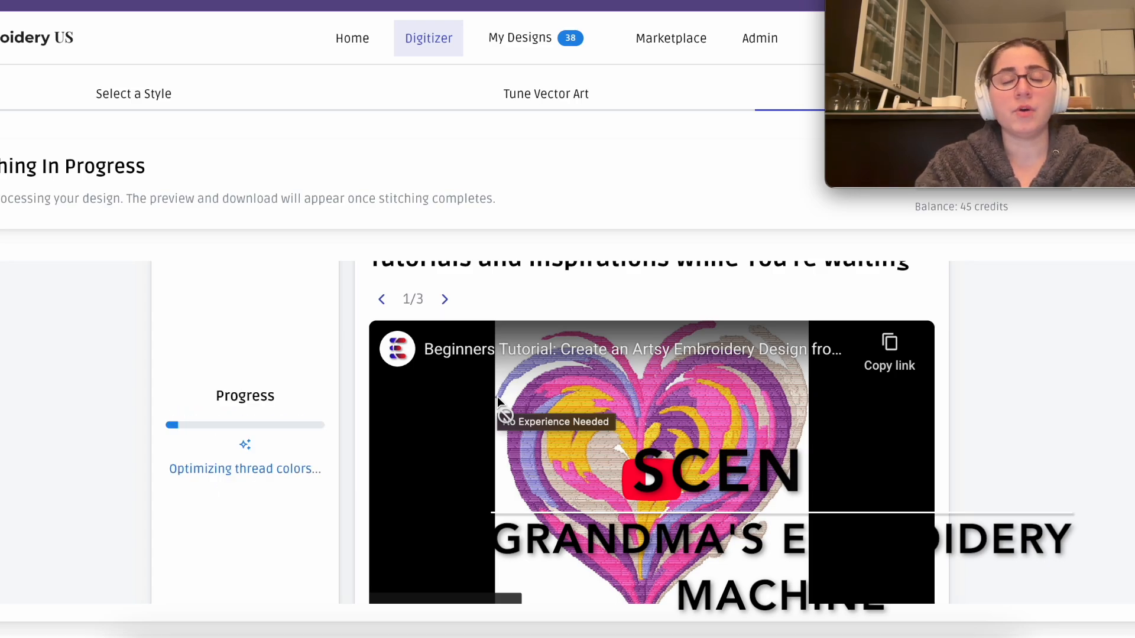
- Examine the stitched embroidery machine preview and its matched thread palette
scroll(498, 397, "down", 2)
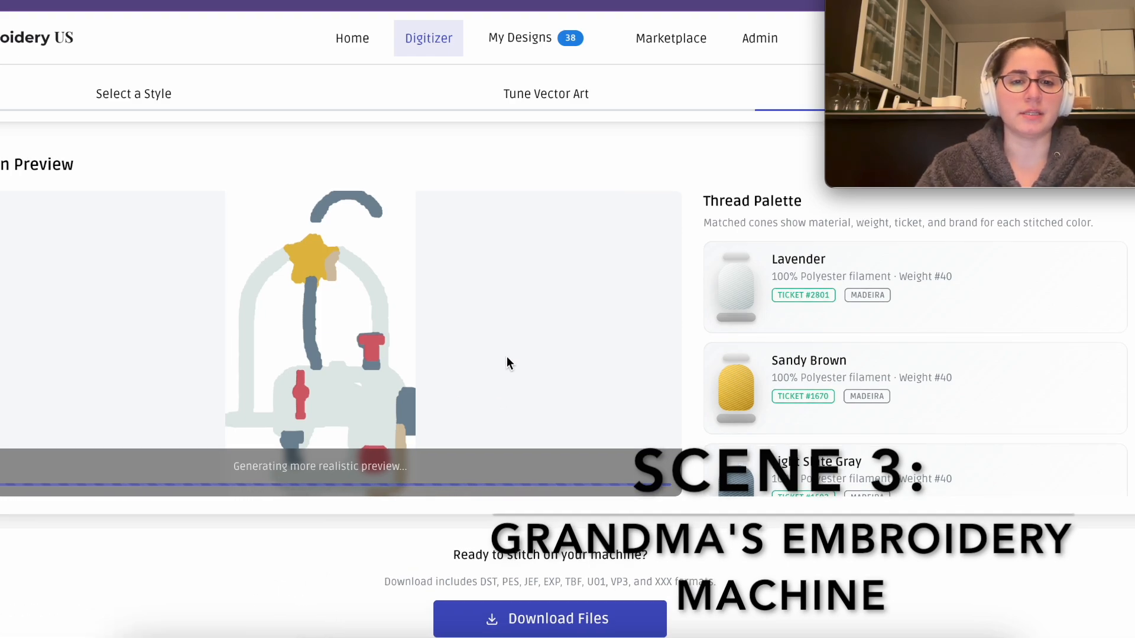
scroll(378, 381, "down", 1)
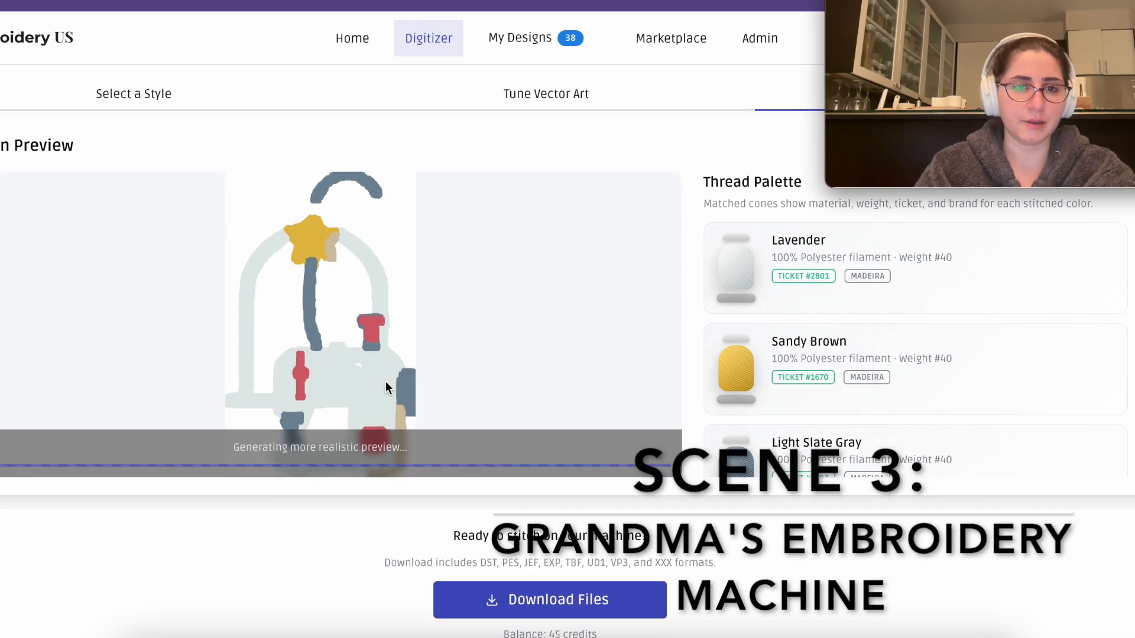
scroll(358, 383, "down", 2)
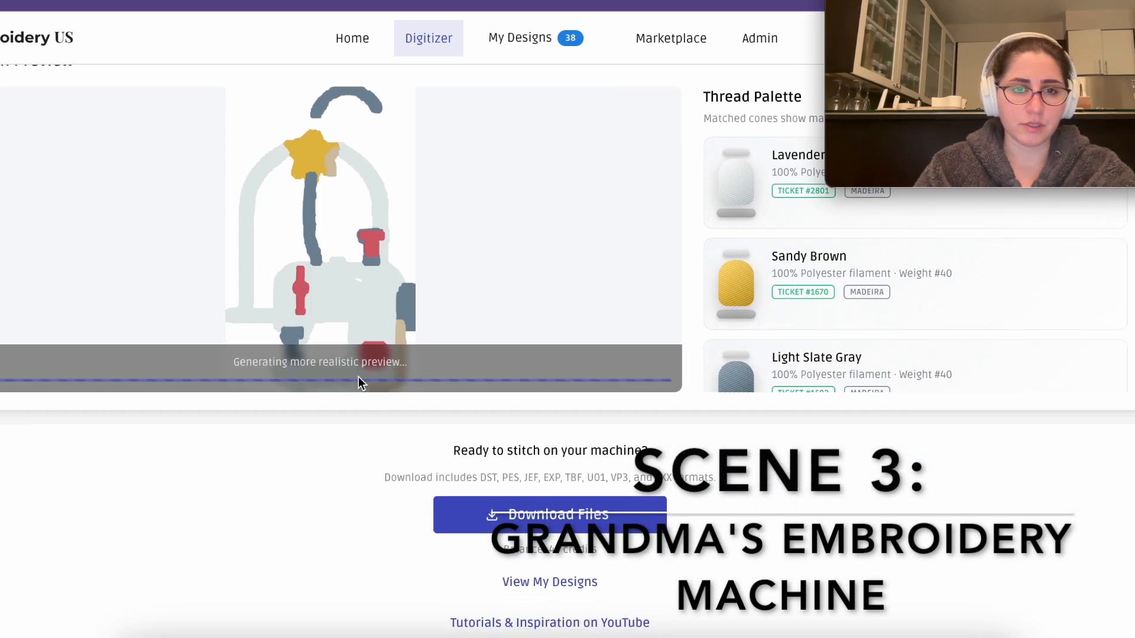
scroll(358, 383, "up", 2)
scroll(435, 269, "up", 1)
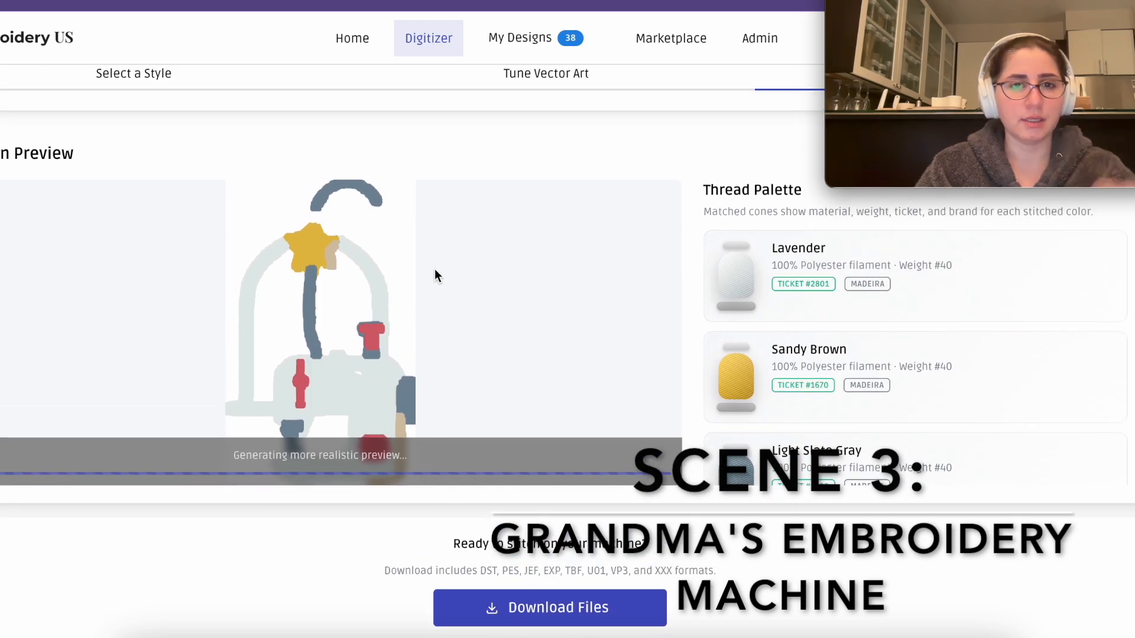
scroll(435, 207, "up", 1)
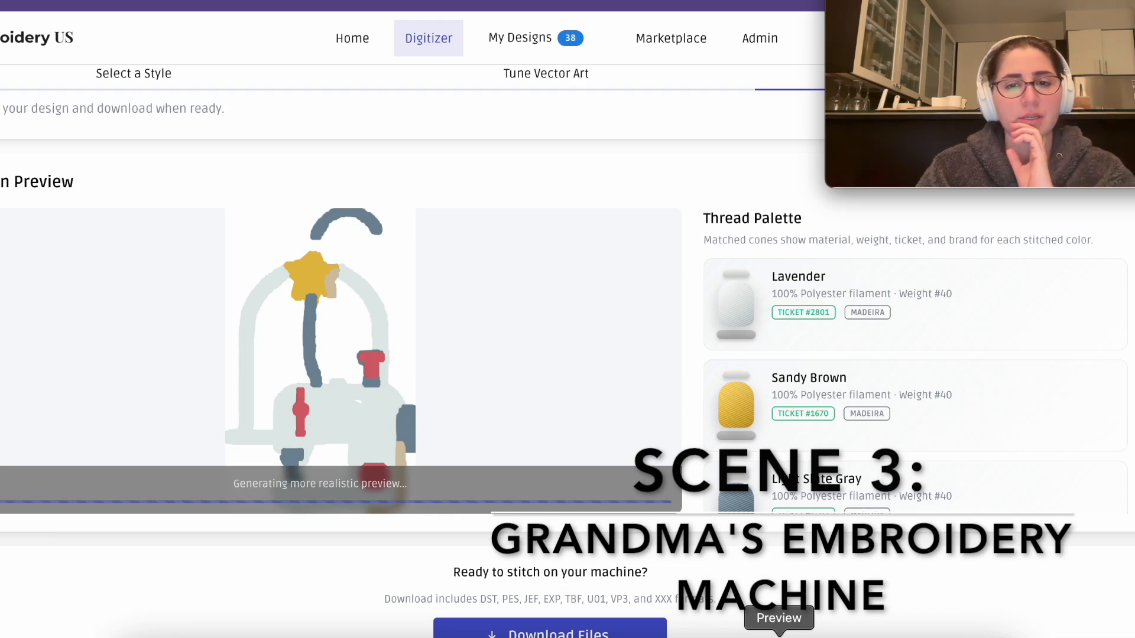
- Copy the Scene 3 prompt from the Preview document and generate a new AI image from it in the embroidery digitizer
left_click(782, 637)
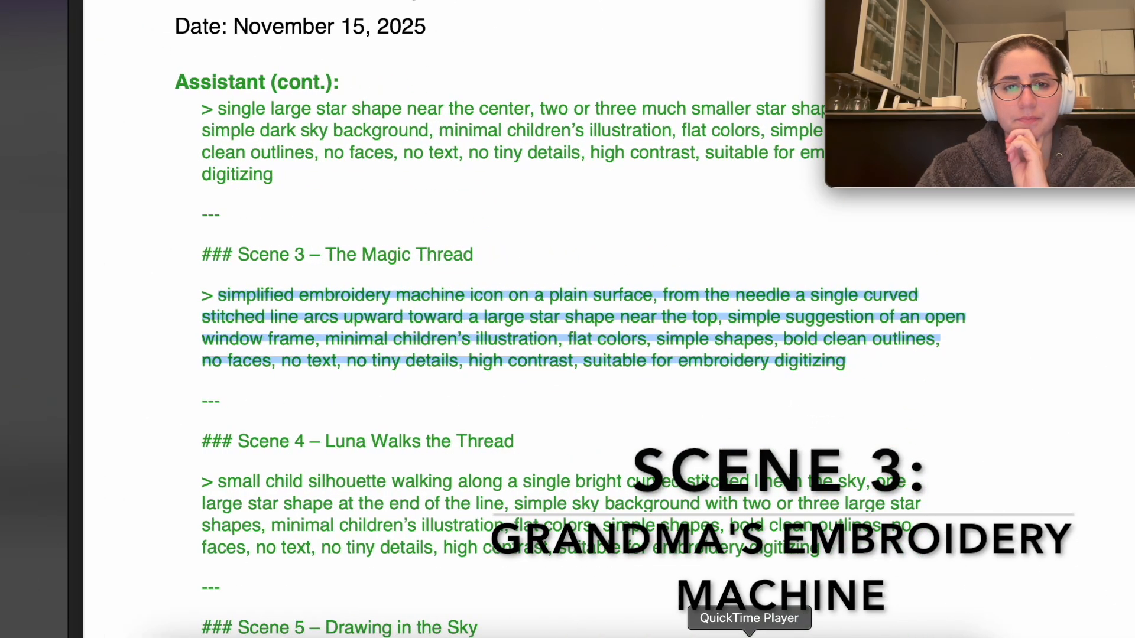
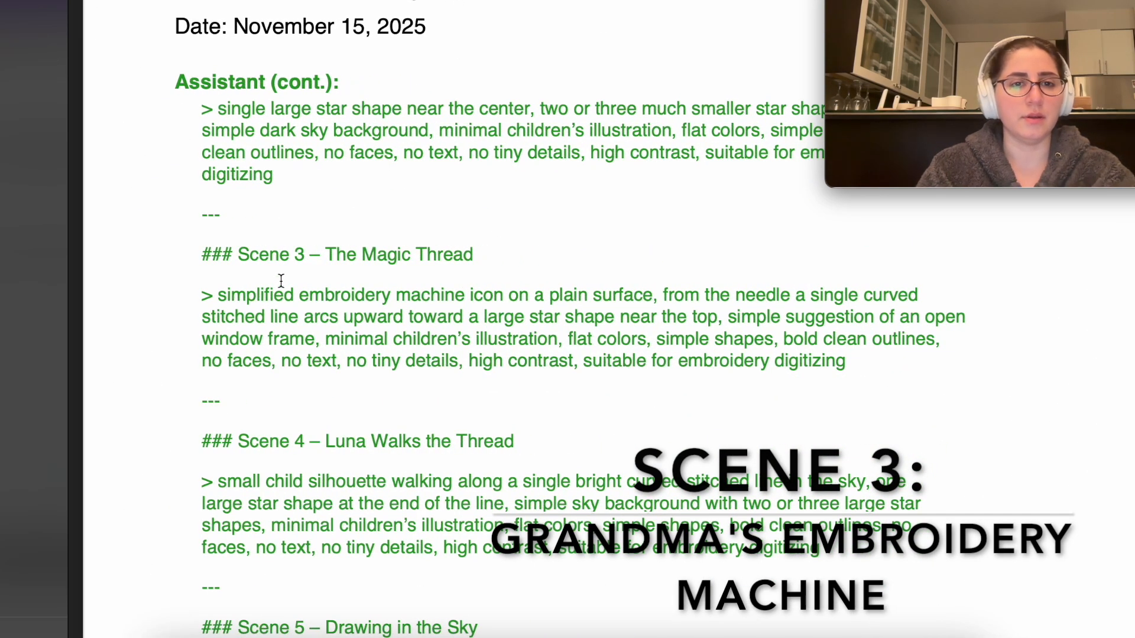
left_click_drag(220, 290, 868, 365)
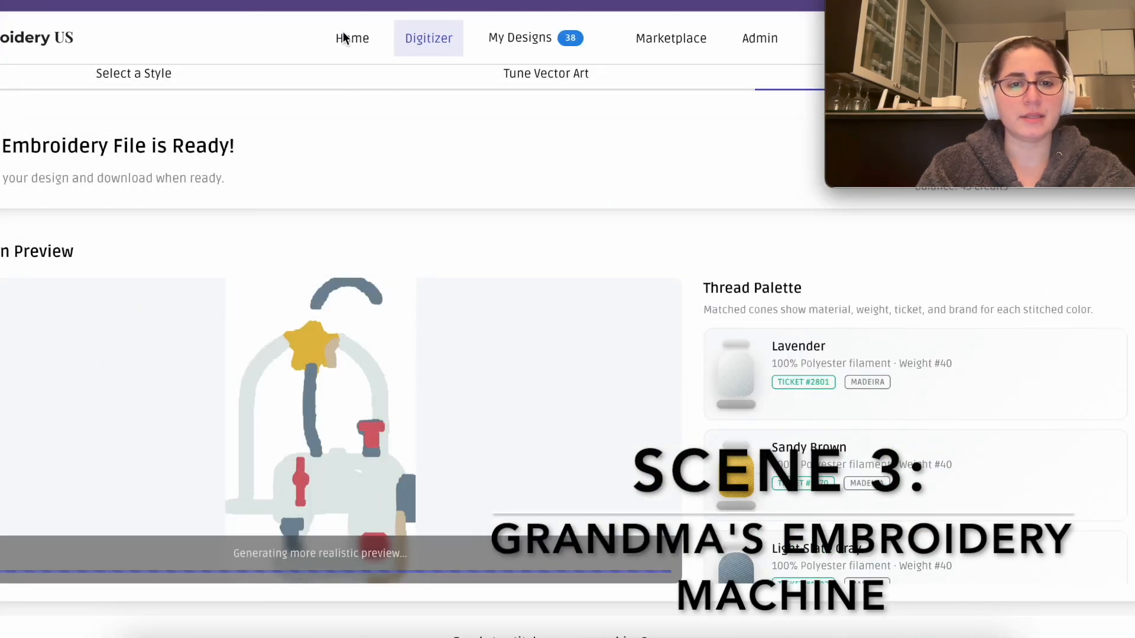
left_click(343, 39)
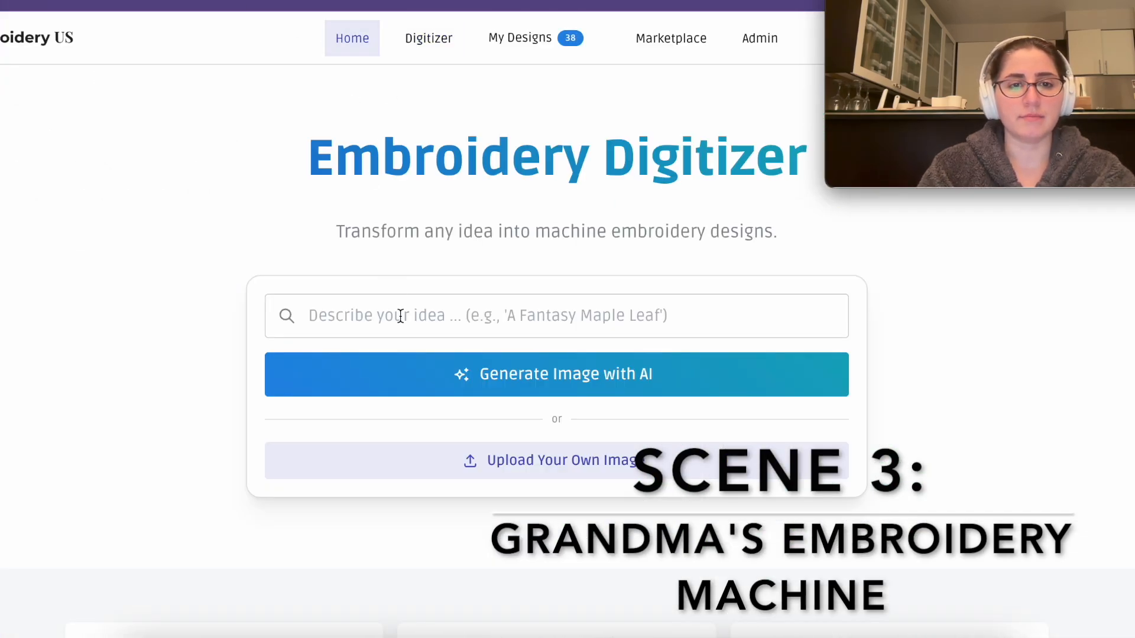
left_click(401, 317)
key("super+v")
key("super+Left")
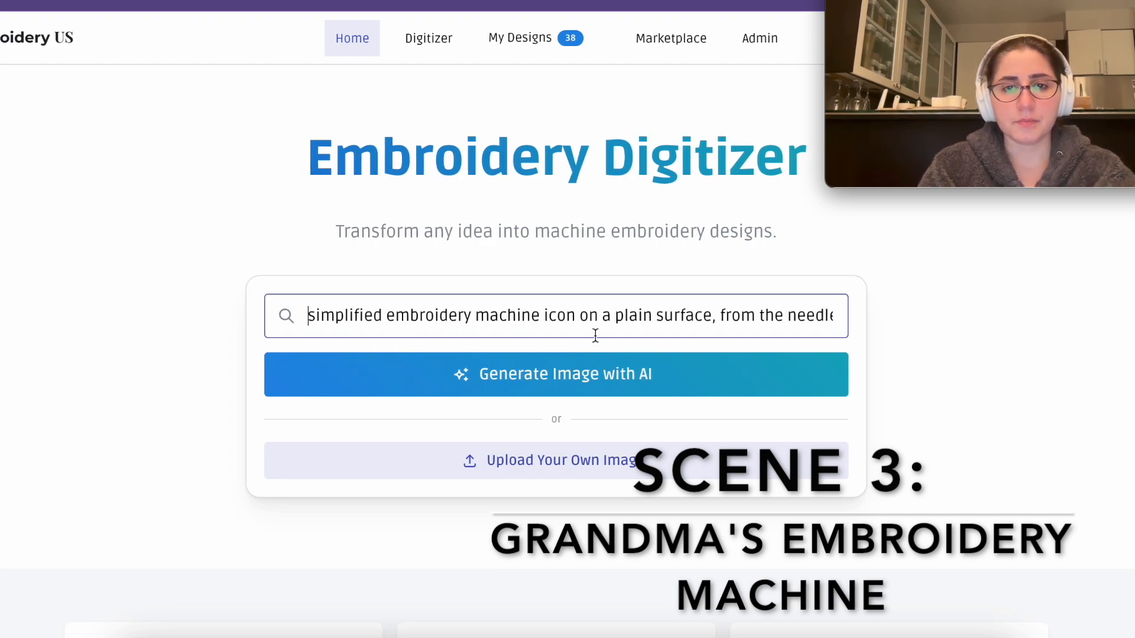
left_click(702, 316)
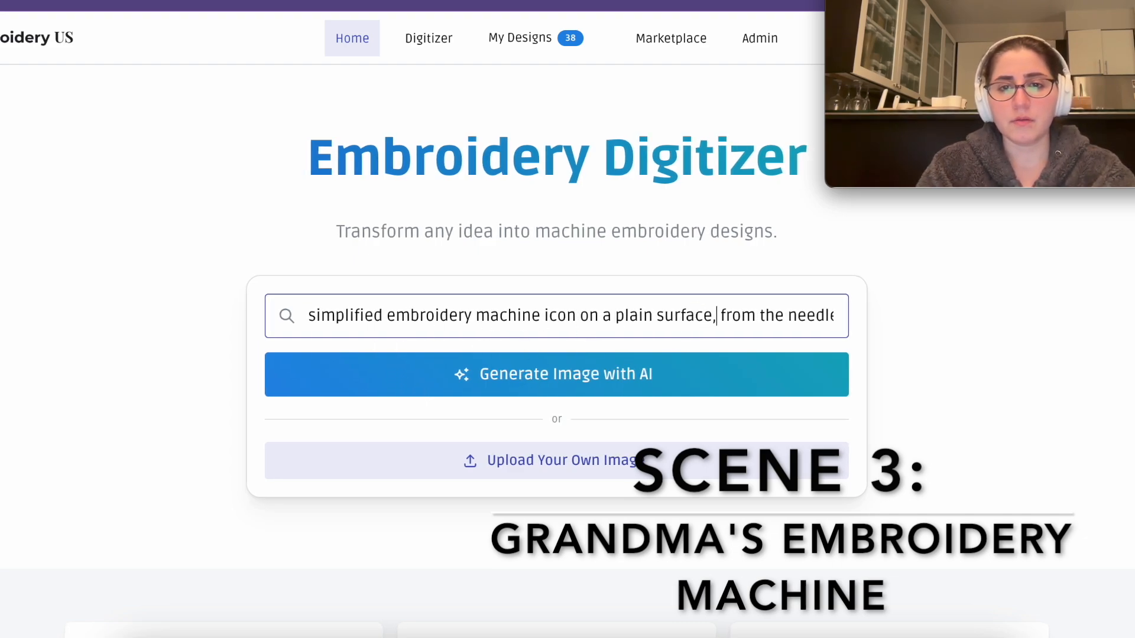
left_click(552, 373)
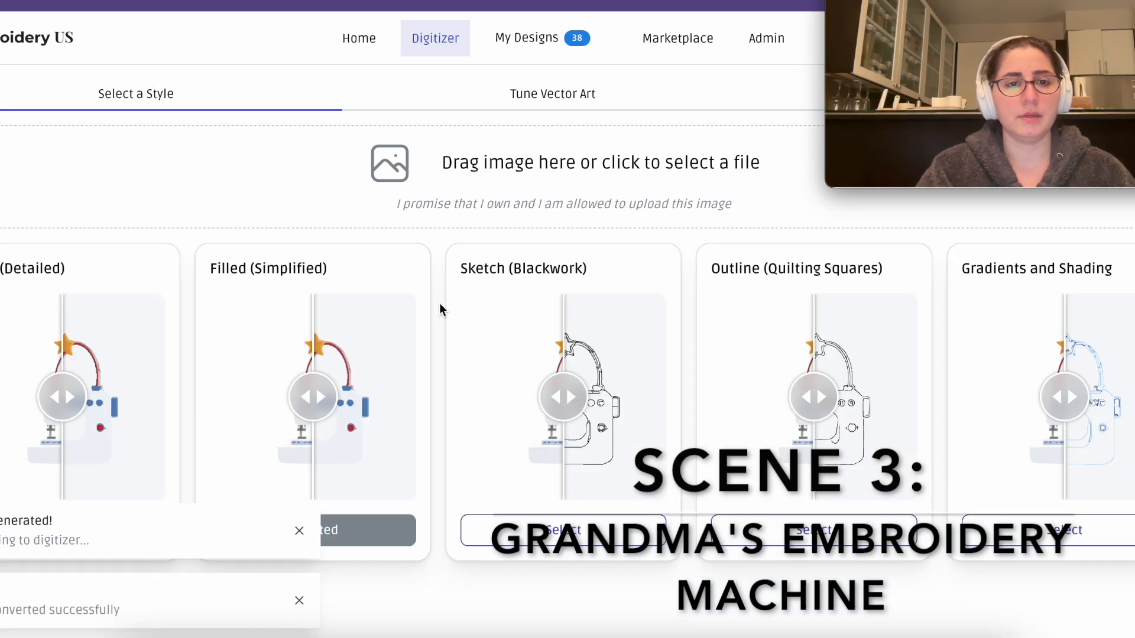
- Compare the new machine image with its Filled (Simplified) version, choose that style, and inspect the vector art
left_click_drag(304, 401, 153, 402)
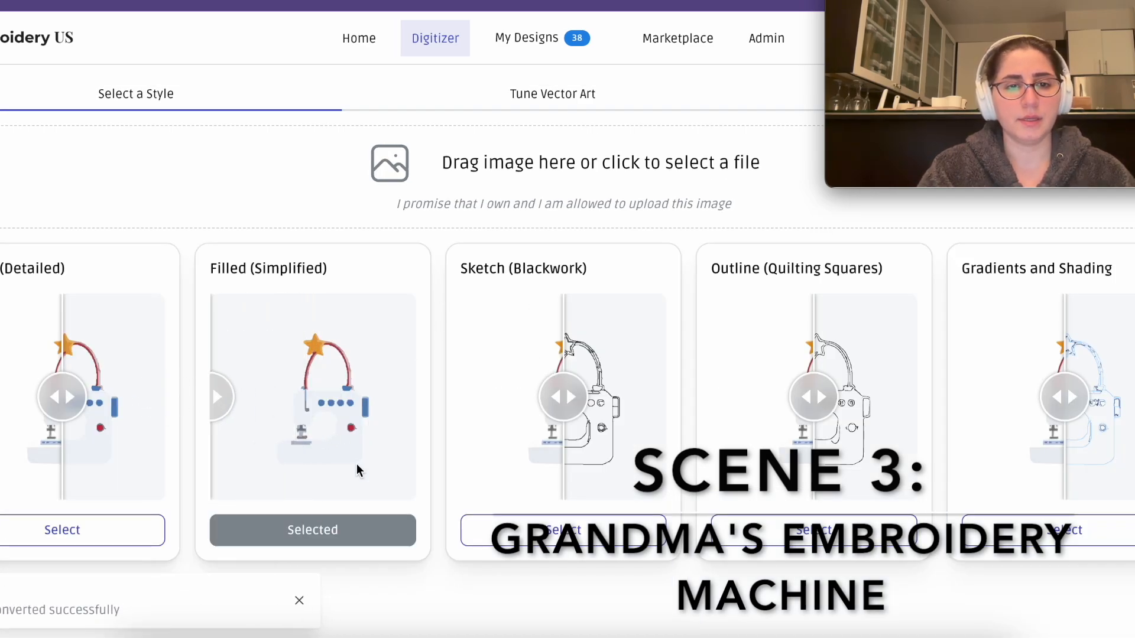
left_click(313, 530)
scroll(661, 480, "down", 3)
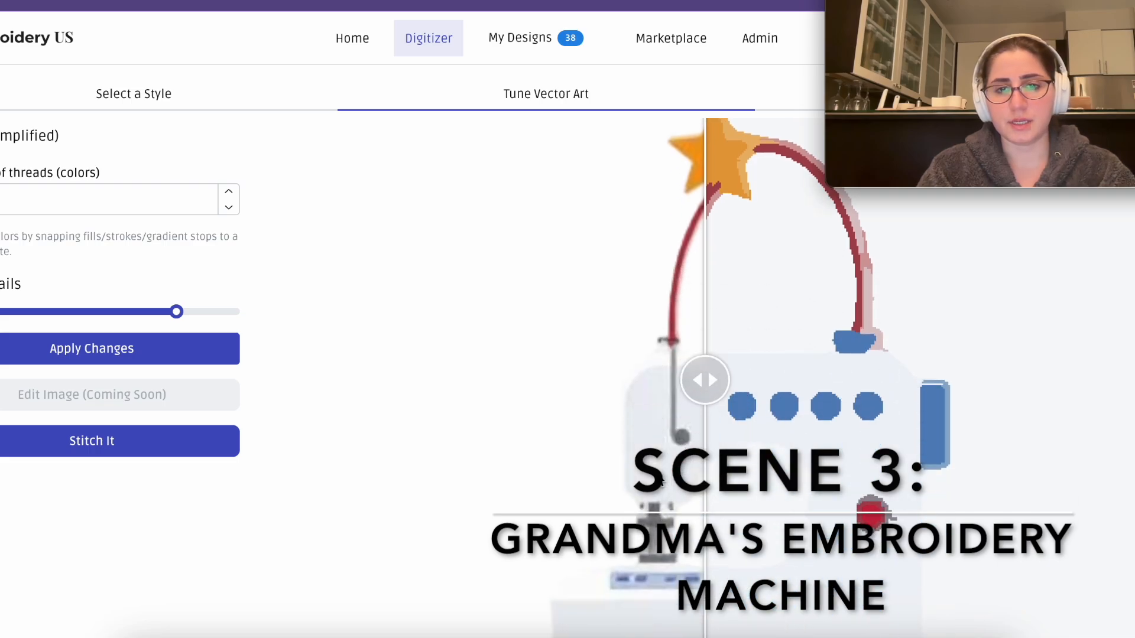
left_click_drag(714, 366, 423, 383)
scroll(572, 349, "down", 1)
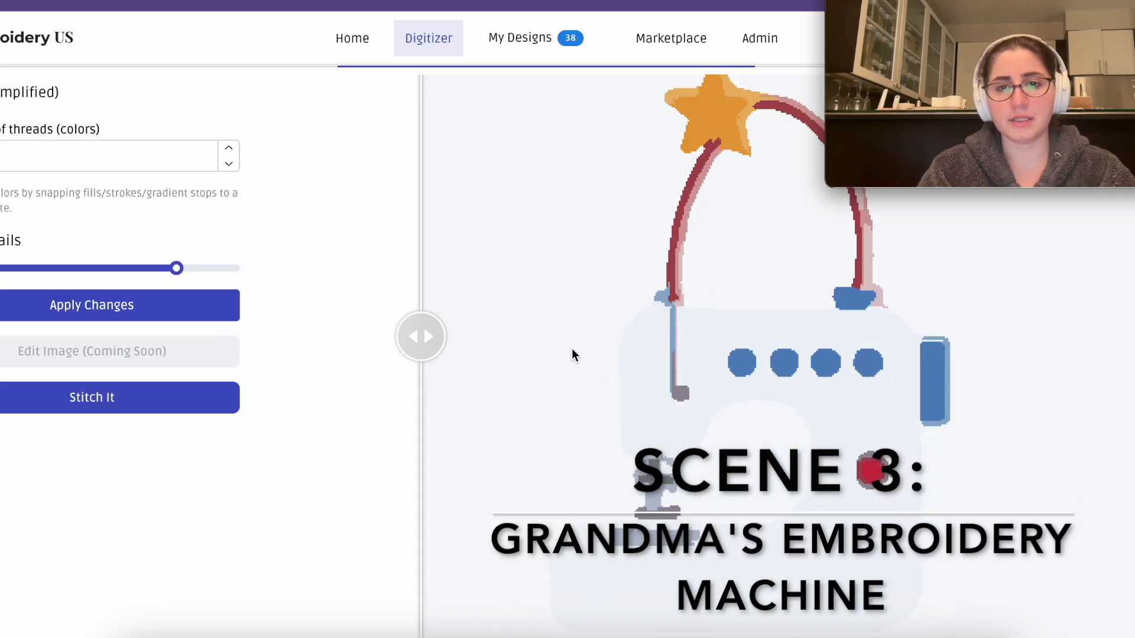
scroll(573, 353, "up", 2)
scroll(573, 347, "up", 1)
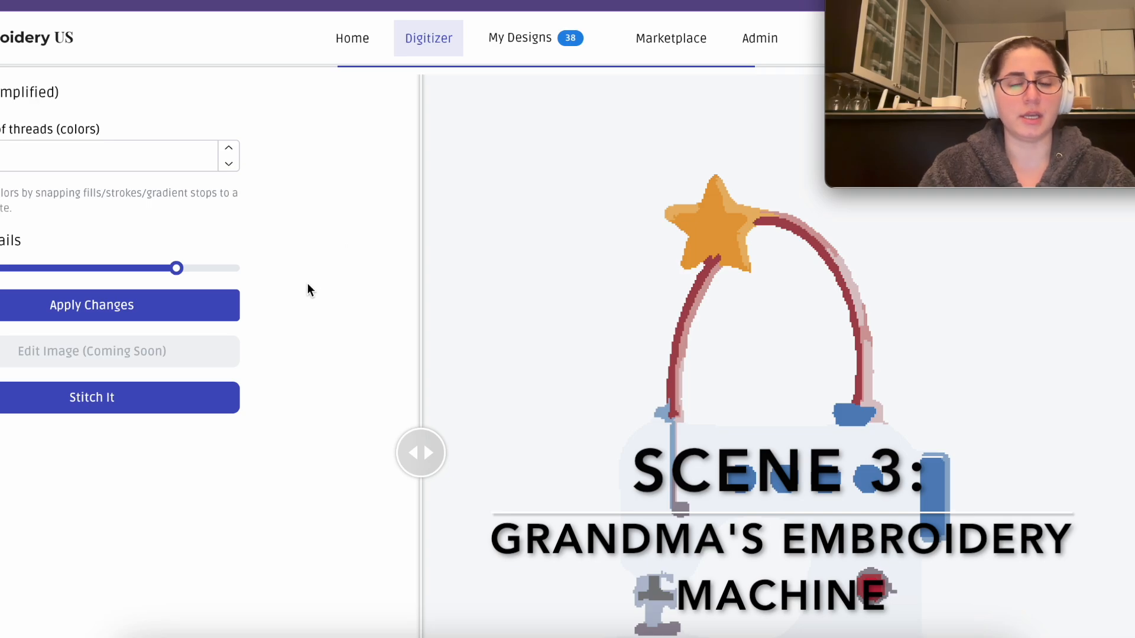
- Start another AI image and paste the copied Scene 3 description as its prompt
left_click(365, 45)
left_click(439, 301)
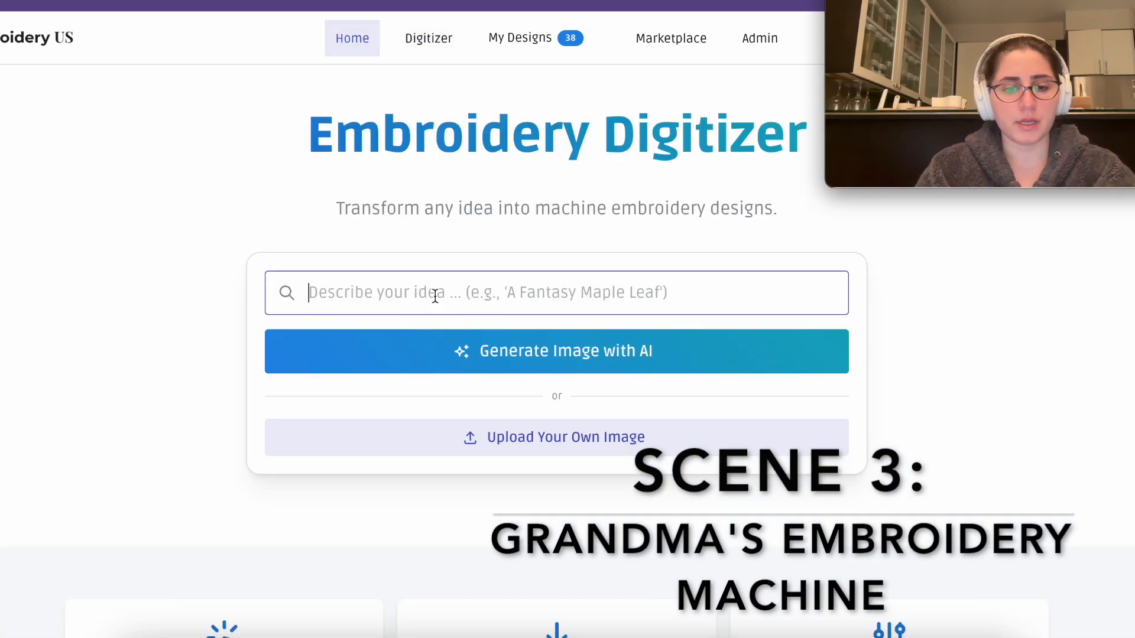
key("ctrl+v")
key("Home")
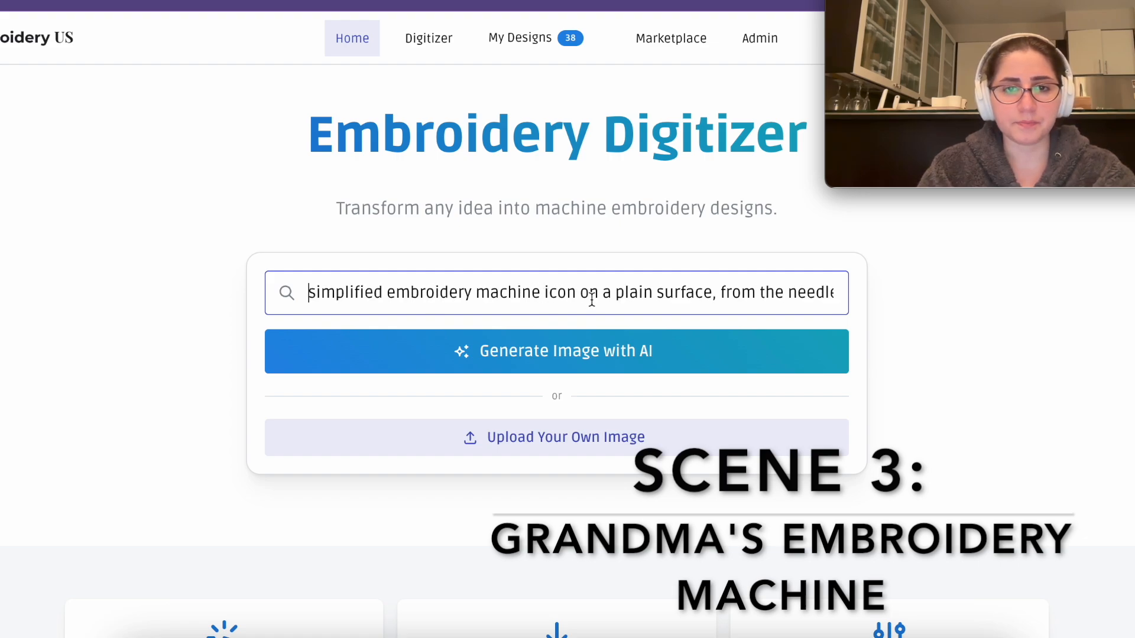
- Insert "shooting" before "upward toward a large star shape" in the image prompt
key("Right")
key("Right")
key("Right")
key("Right")
key("Right")
key("Right")
key("Right")
key("Right")
key("Right")
key("Right")
key("Right")
key("Right")
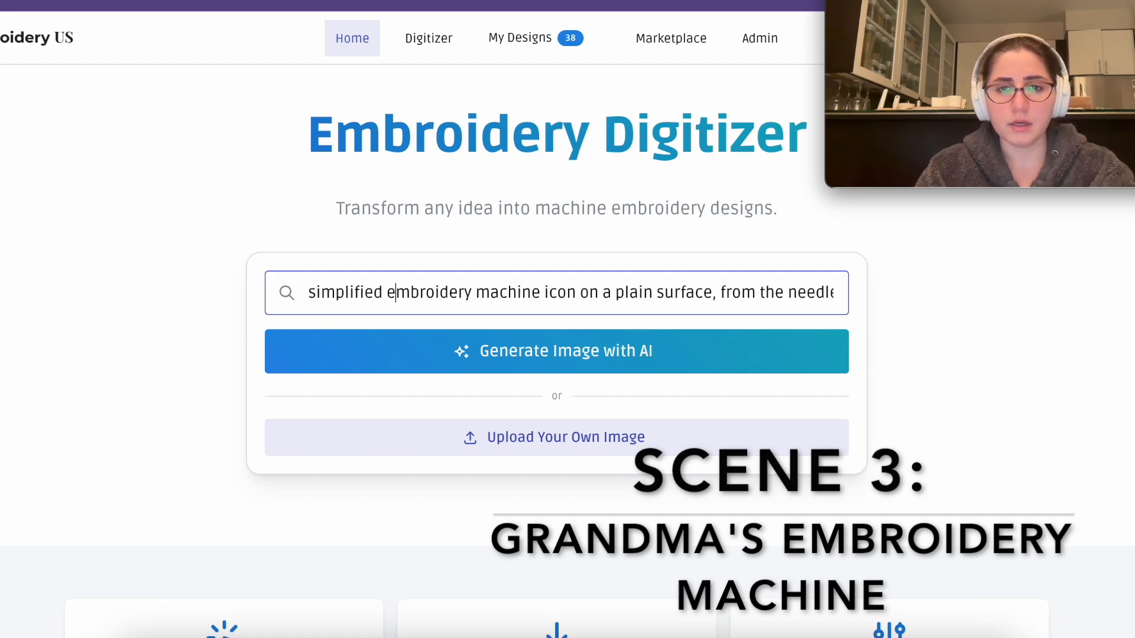
left_click(730, 293)
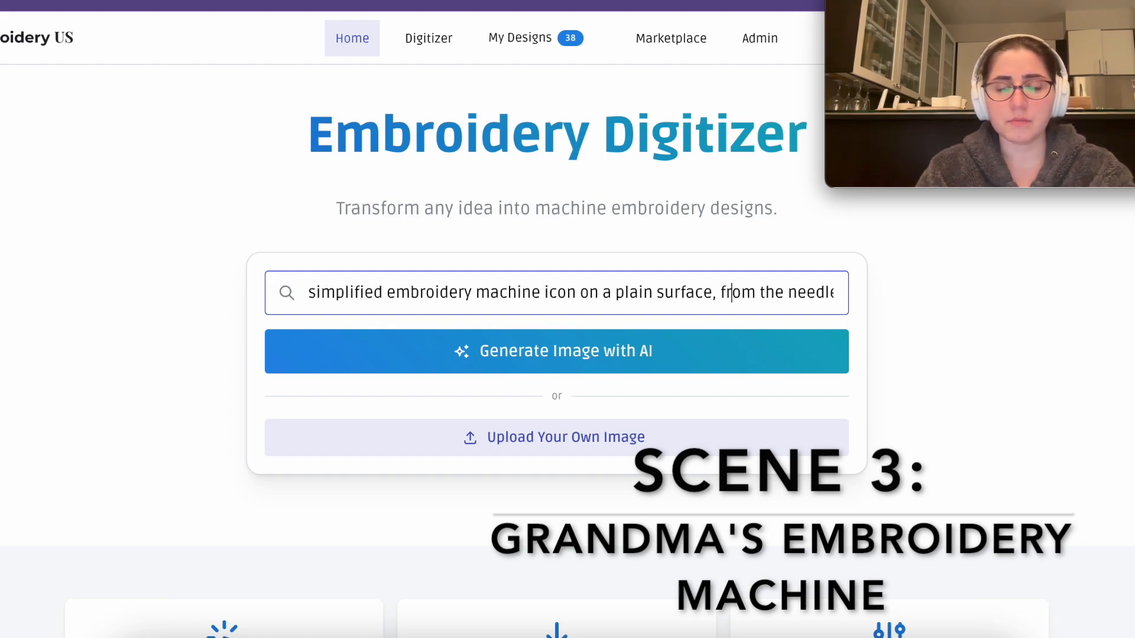
key("Right")
key("Right")
key("Right")
key("Right")
key("Right")
key("Right")
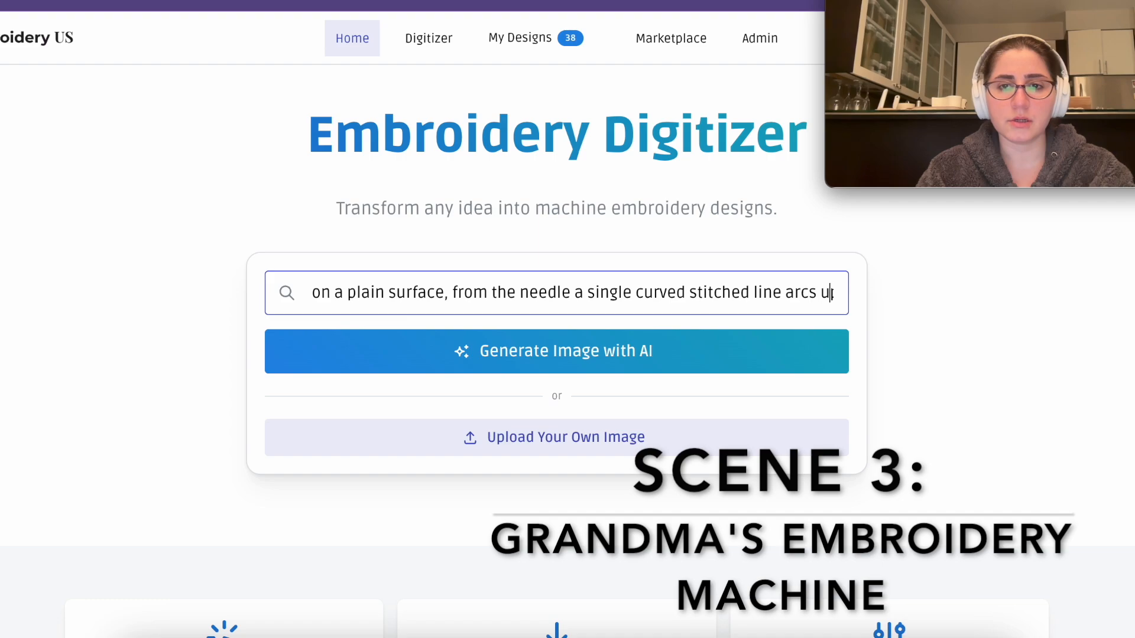
key("Right")
key("Right")
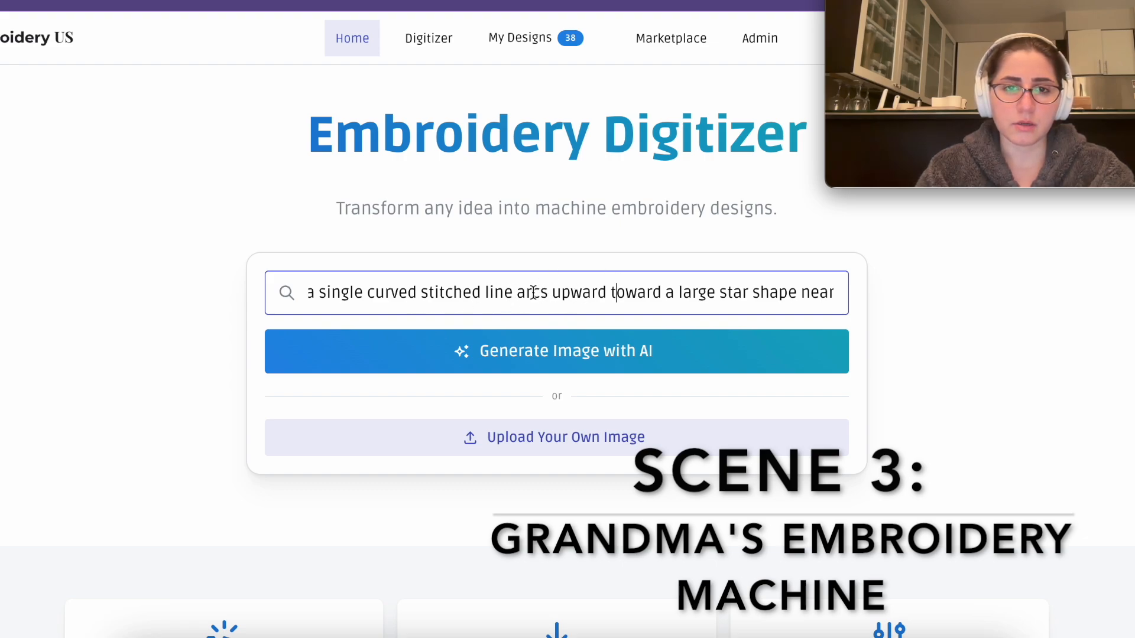
left_click(554, 295)
type("shooting")
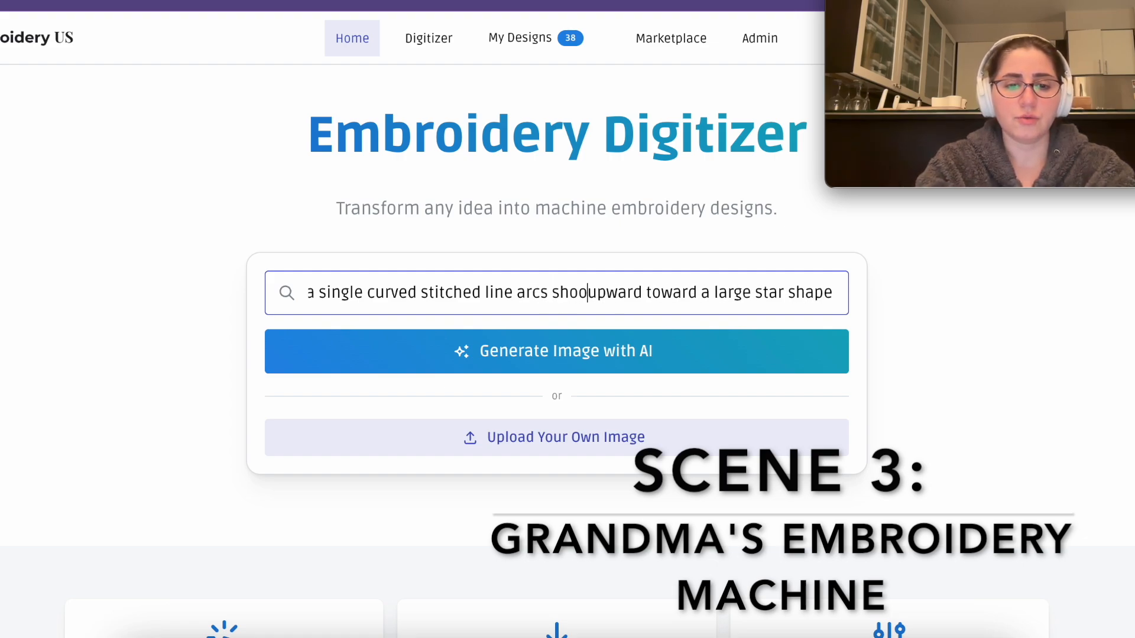
- Delete the word "simple" before "suggestion of an open window frame" in the prompt
left_click(721, 292)
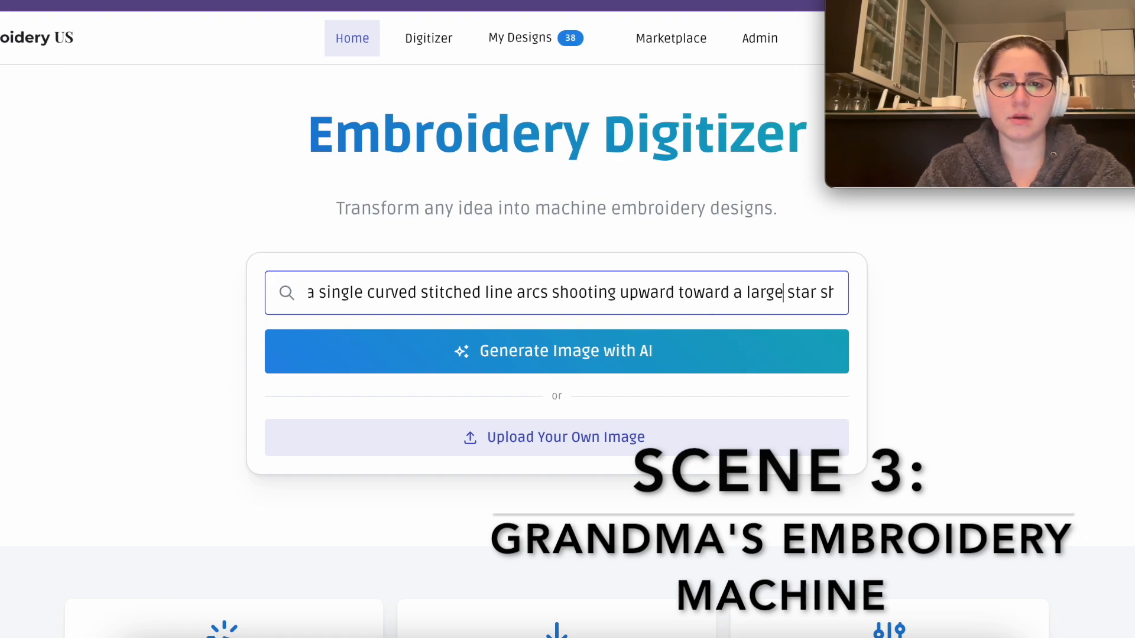
key("Right")
key("Right")
key("Right")
key("Right")
key("Right")
key("Right")
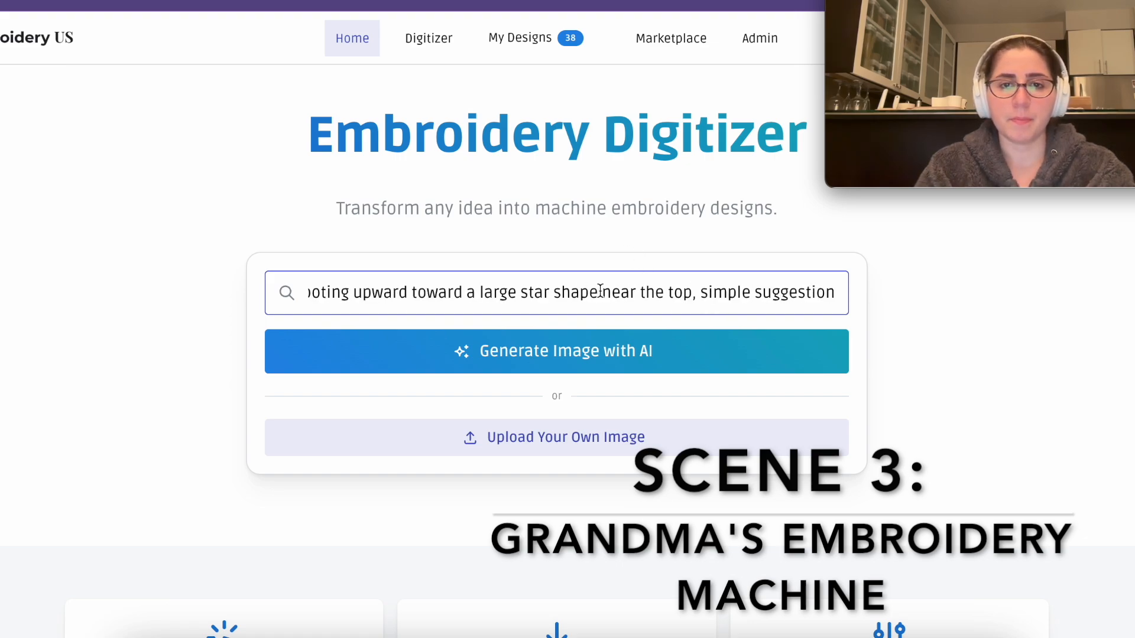
key("Right")
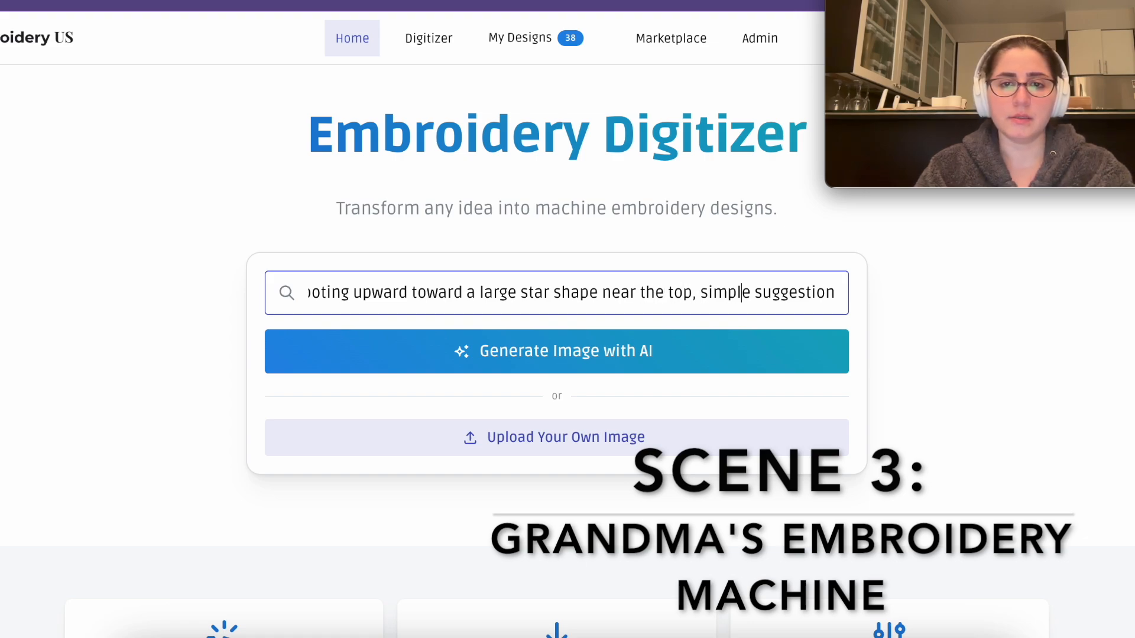
double_click(719, 294)
key("BackSpace")
key("BackSpace")
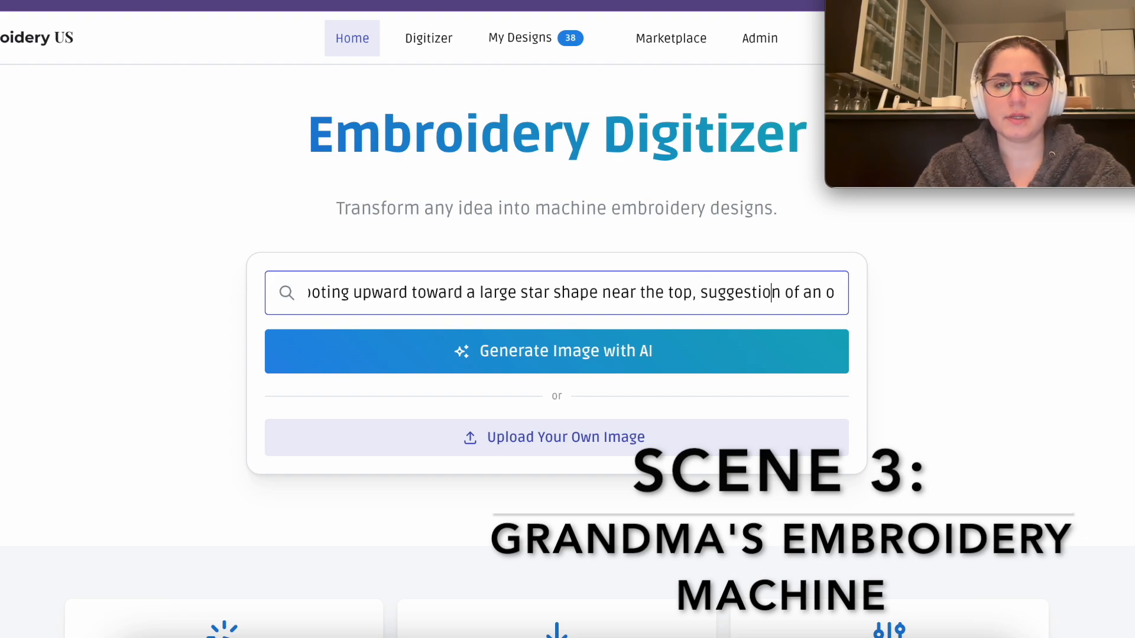
- Remove "suggestion of" before "an open window frame" in the prompt
key("Right")
key("Right")
key("Right")
key("Right")
key("Right")
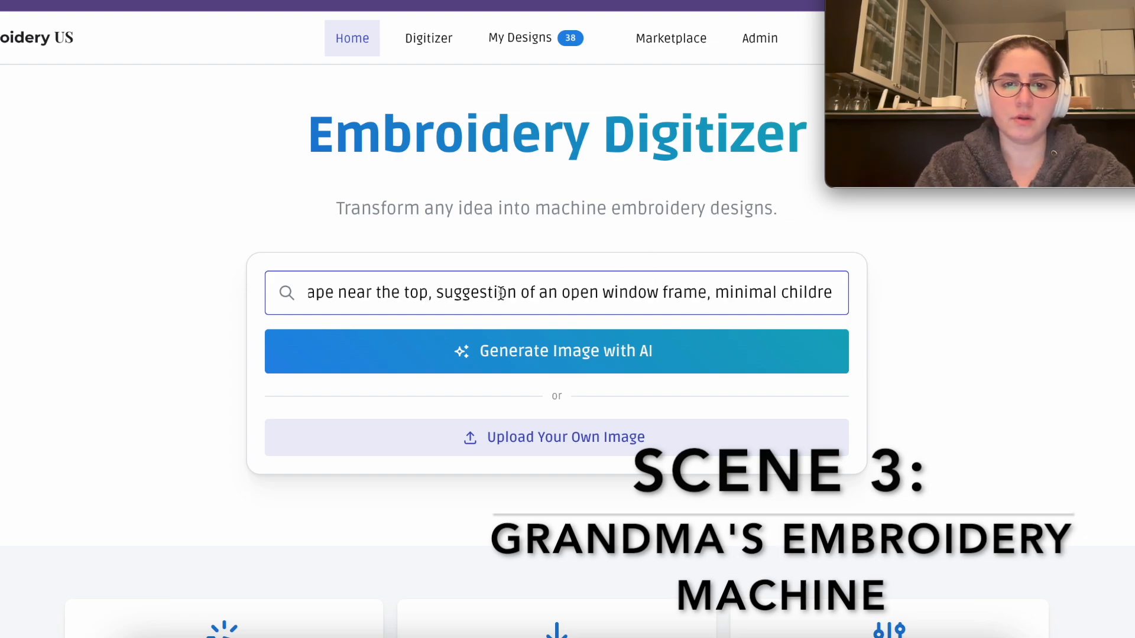
left_click(538, 292)
left_click_drag(538, 292, 435, 292)
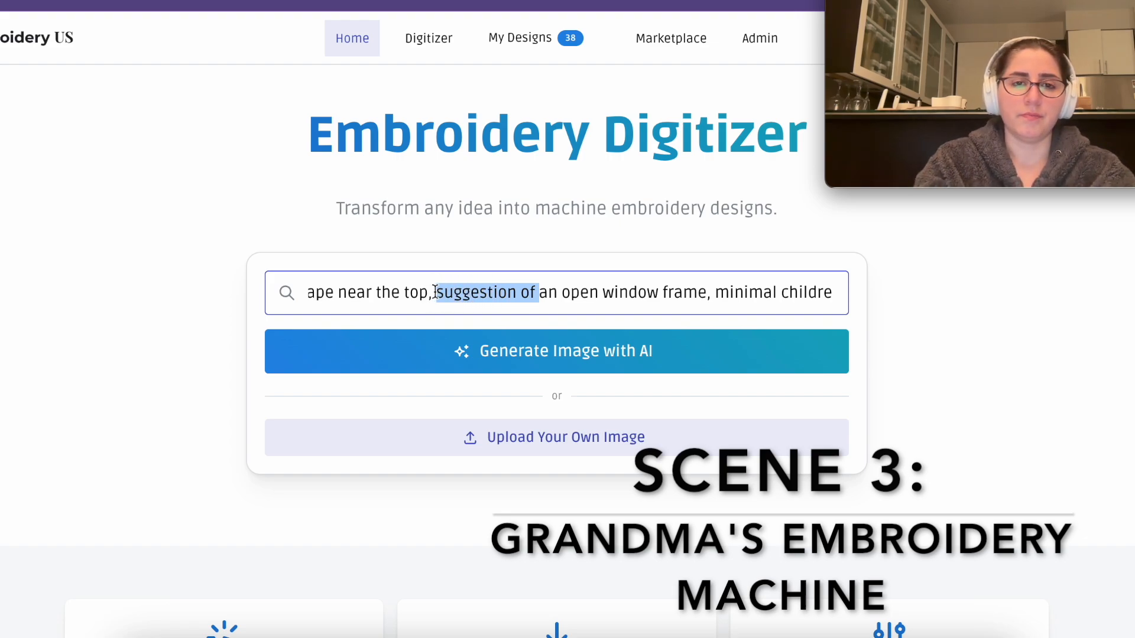
key("BackSpace")
- Add "framing the star" after "an open window frame" in the prompt
type(",")
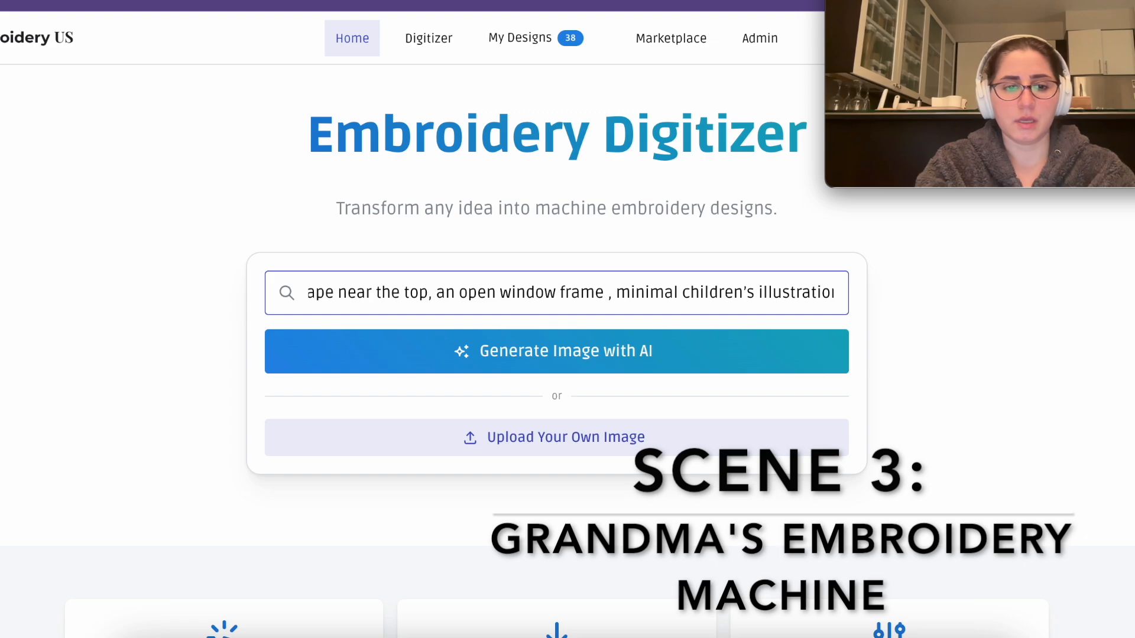
type(" with")
key("BackSpace")
key("BackSpace")
key("BackSpace")
key("BackSpace")
type("framing the star")
- Generate the AI image from the edited prompt and reveal its full Filled (Simplified) version
left_click(559, 353)
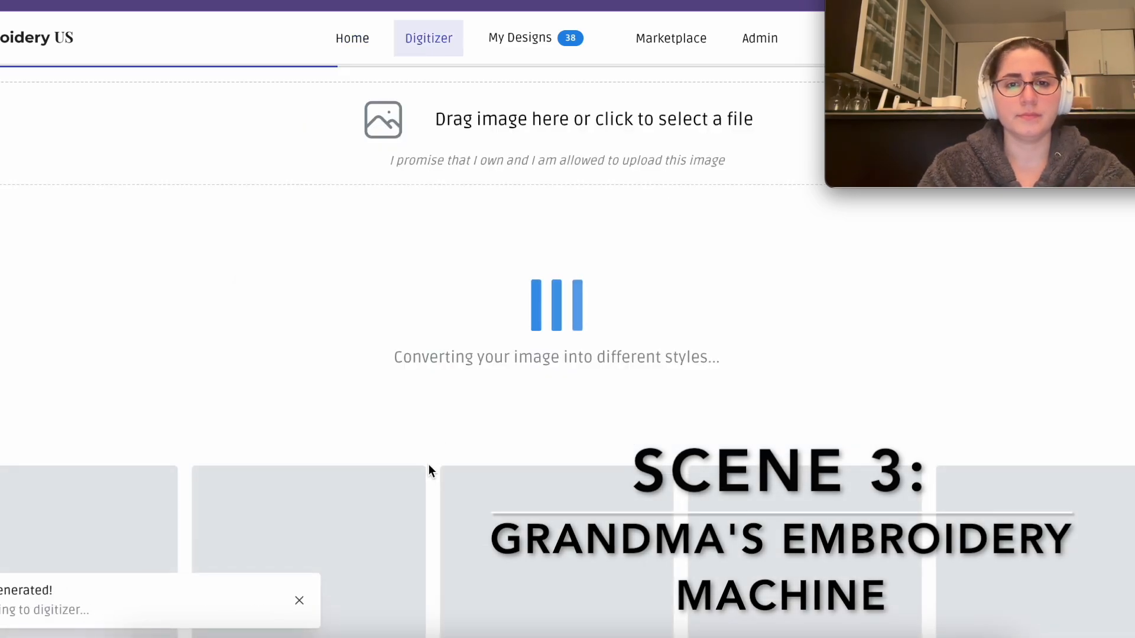
left_click_drag(299, 402, 199, 403)
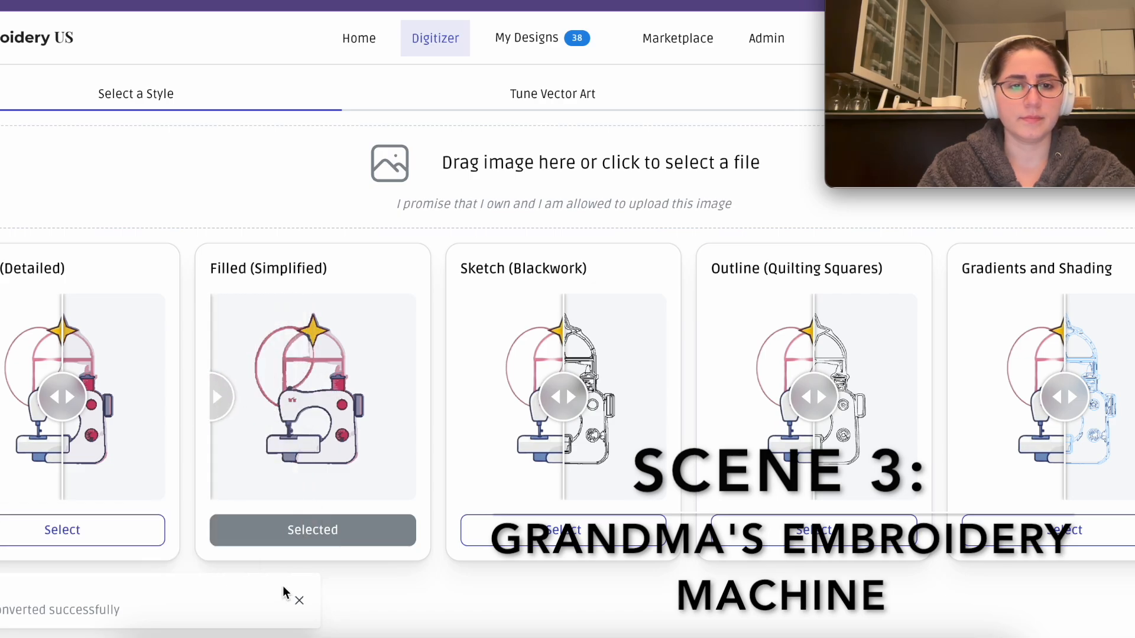
- Open the Filled (Simplified) version for vector tuning and inspect its full vector art
left_click(275, 532)
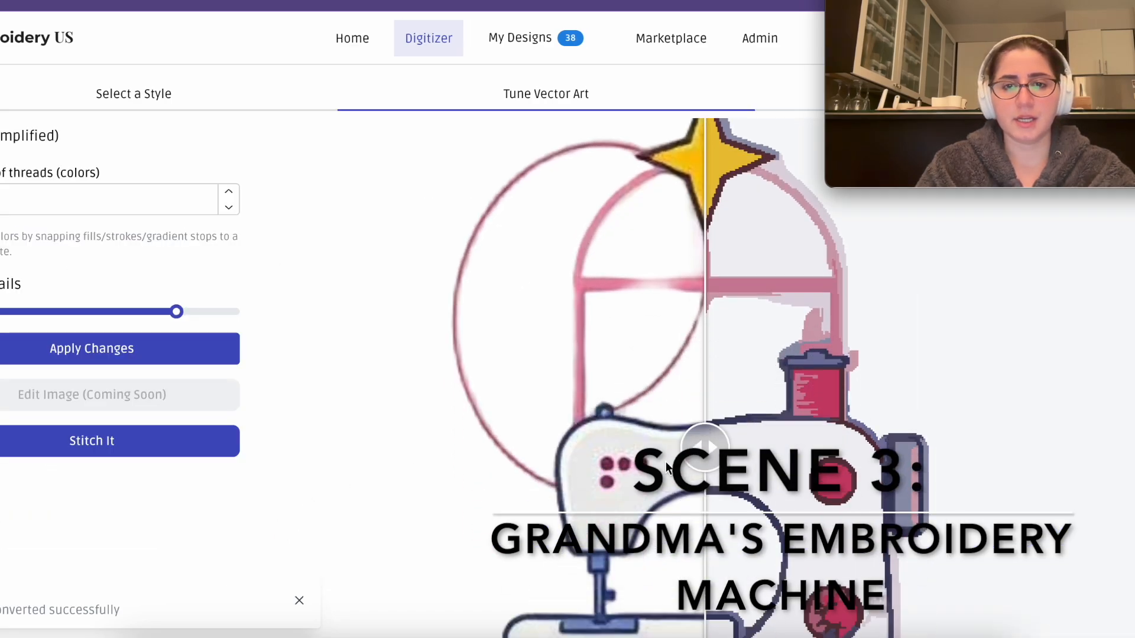
left_click_drag(687, 399, 365, 398)
scroll(542, 353, "down", 1)
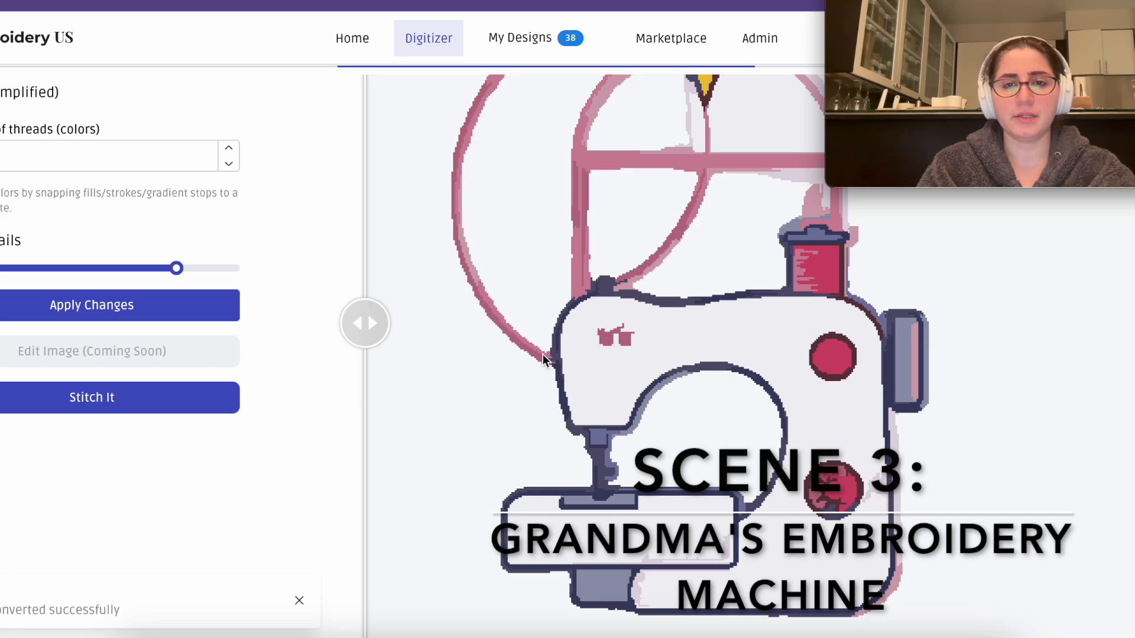
scroll(543, 353, "up", 3)
scroll(543, 353, "down", 4)
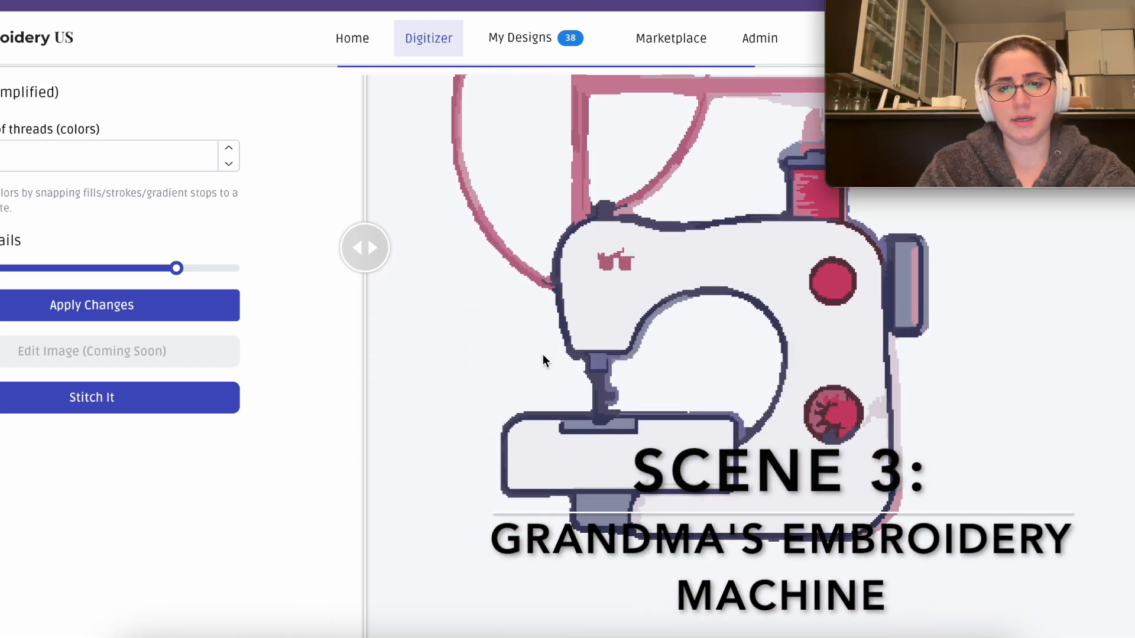
scroll(543, 353, "up", 5)
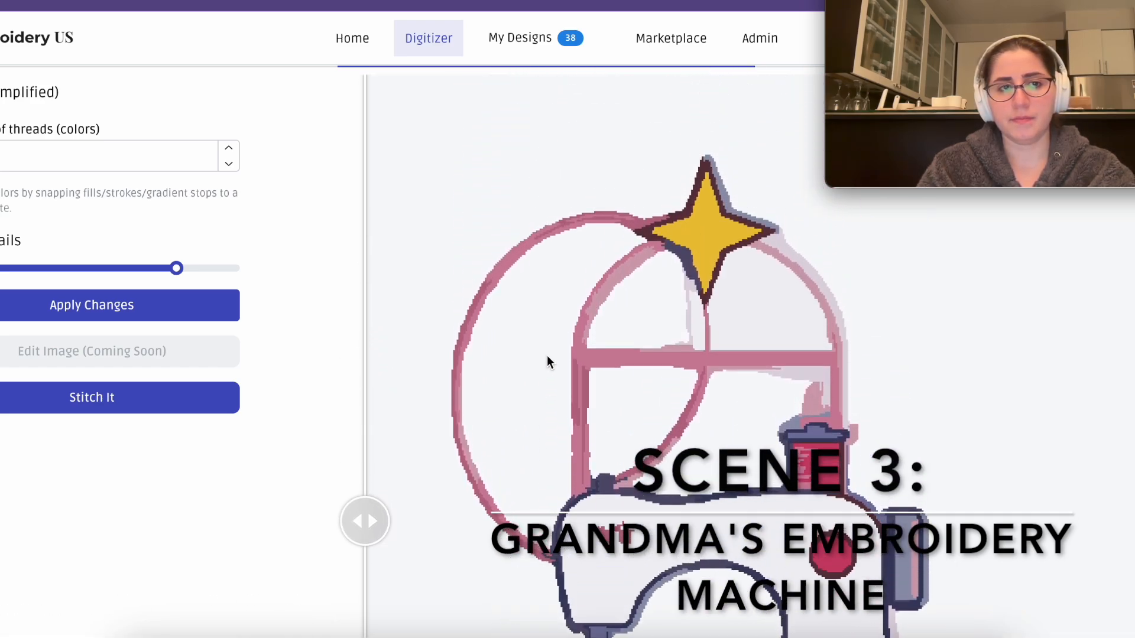
- Apply a different number of thread colors to the vector art and inspect the whole design
left_click(36, 160)
key("Return")
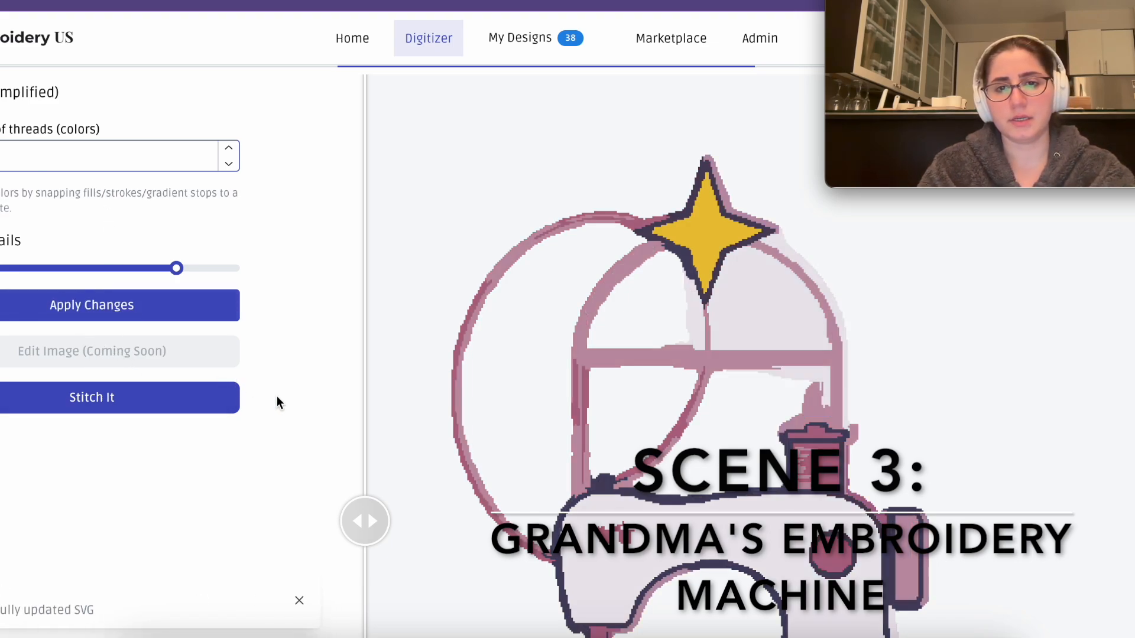
scroll(506, 343, "down", 4)
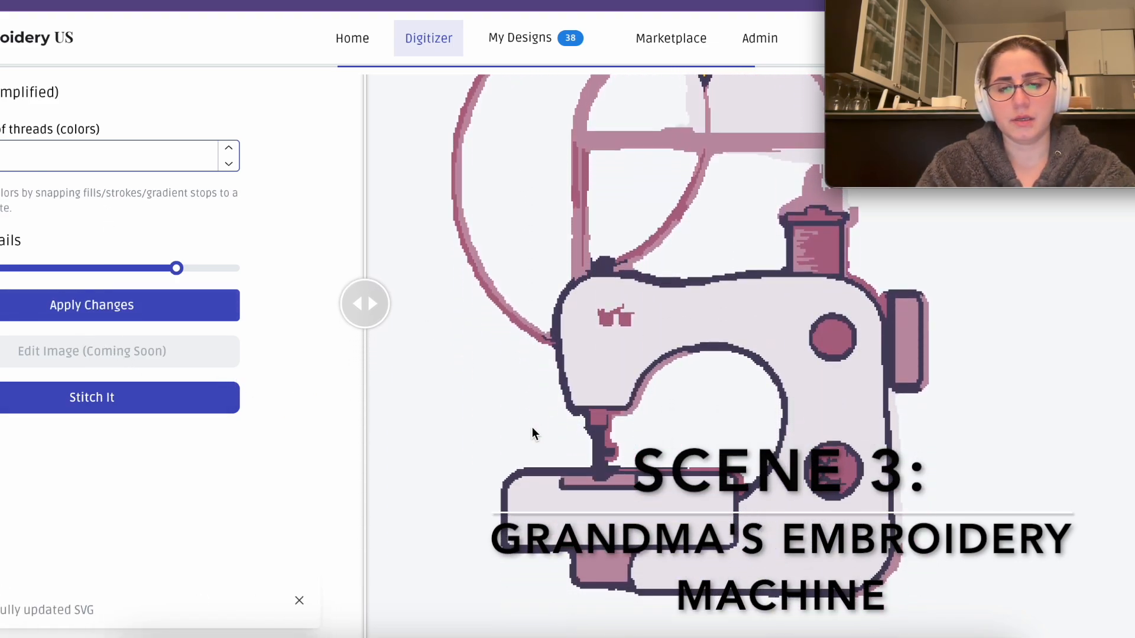
scroll(532, 427, "down", 1)
scroll(532, 426, "up", 3)
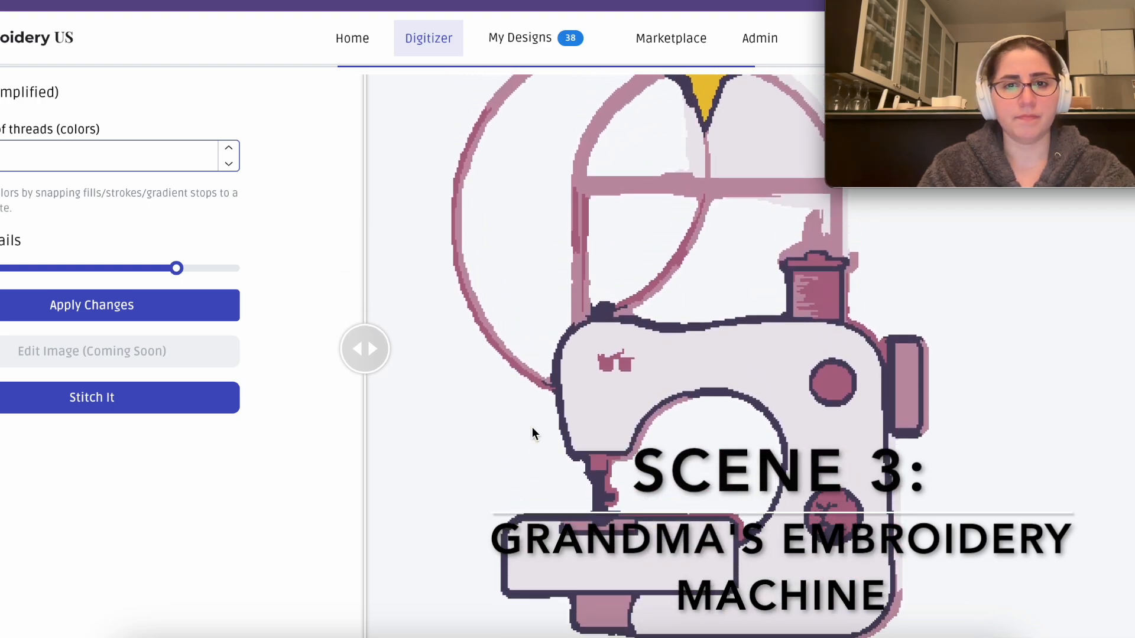
scroll(532, 433, "up", 3)
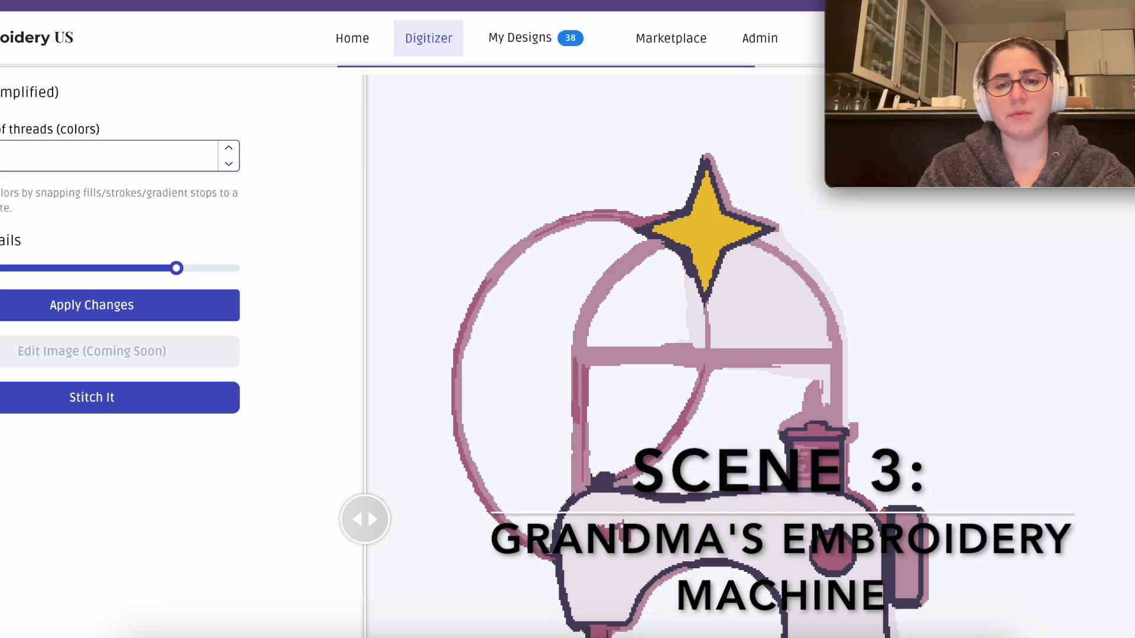
- Return to the AI image generator and paste the "simplified embroidery machine icon on a plain surface" prompt
left_click(354, 39)
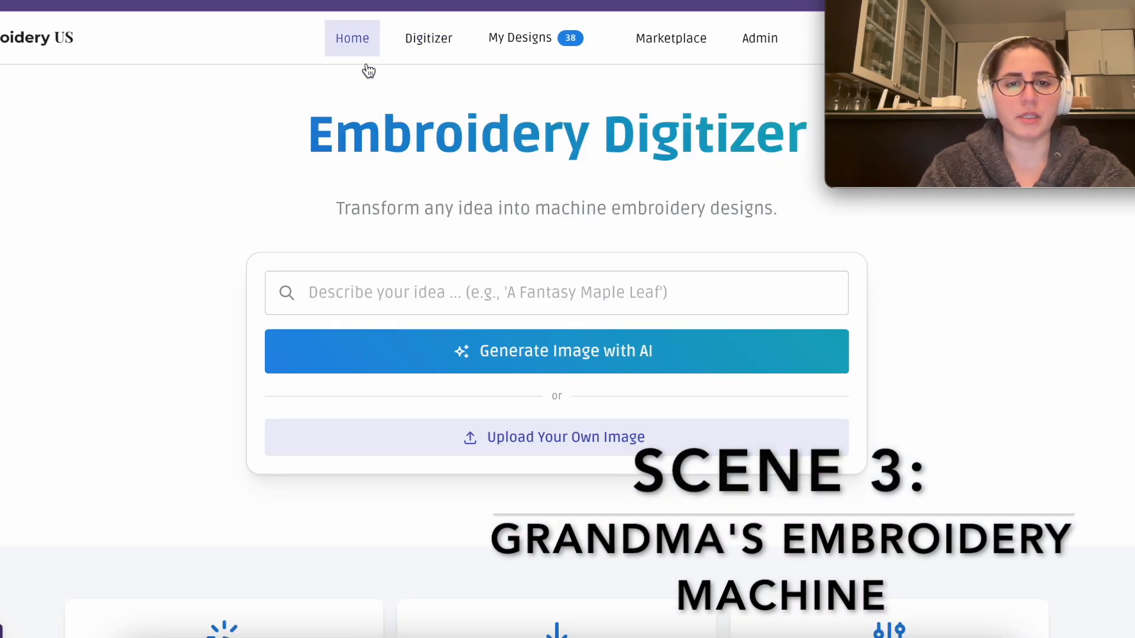
left_click(362, 290)
key("ctrl+v")
key("Home")
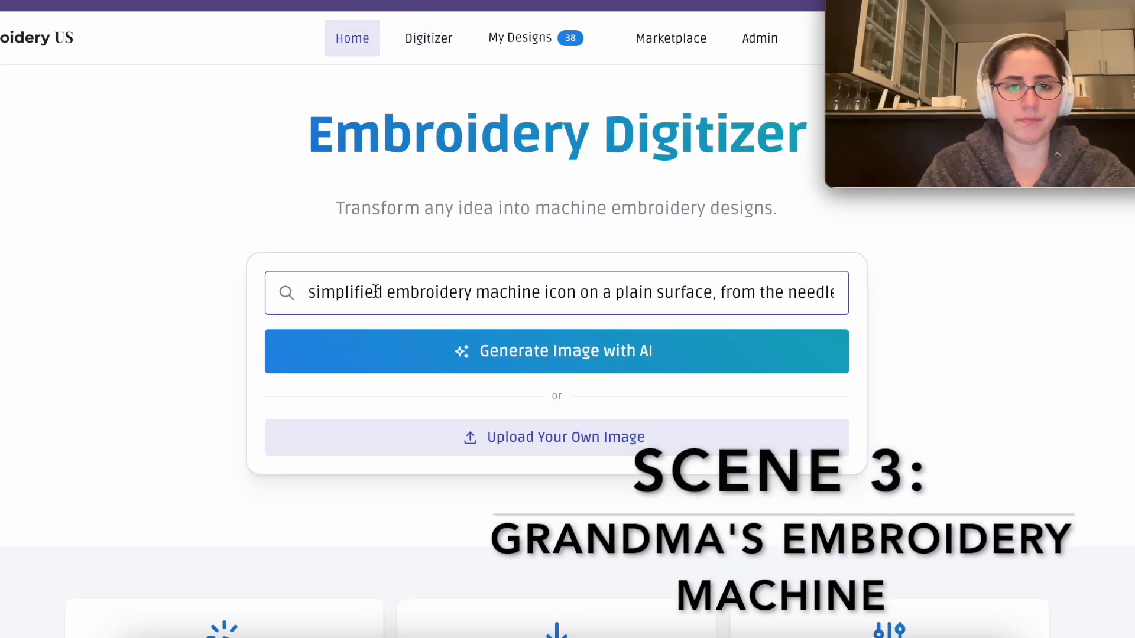
- Insert "outside of the" before "toward a large star shape" in the prompt
left_click(567, 293)
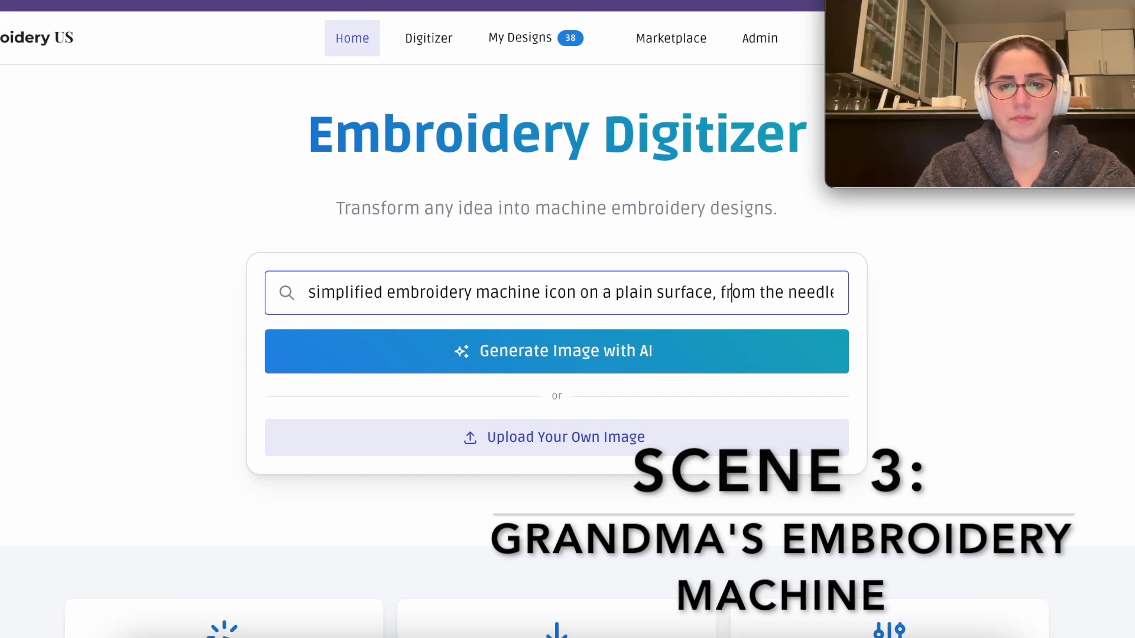
key("Right")
key("Right")
key("Right")
key("Right")
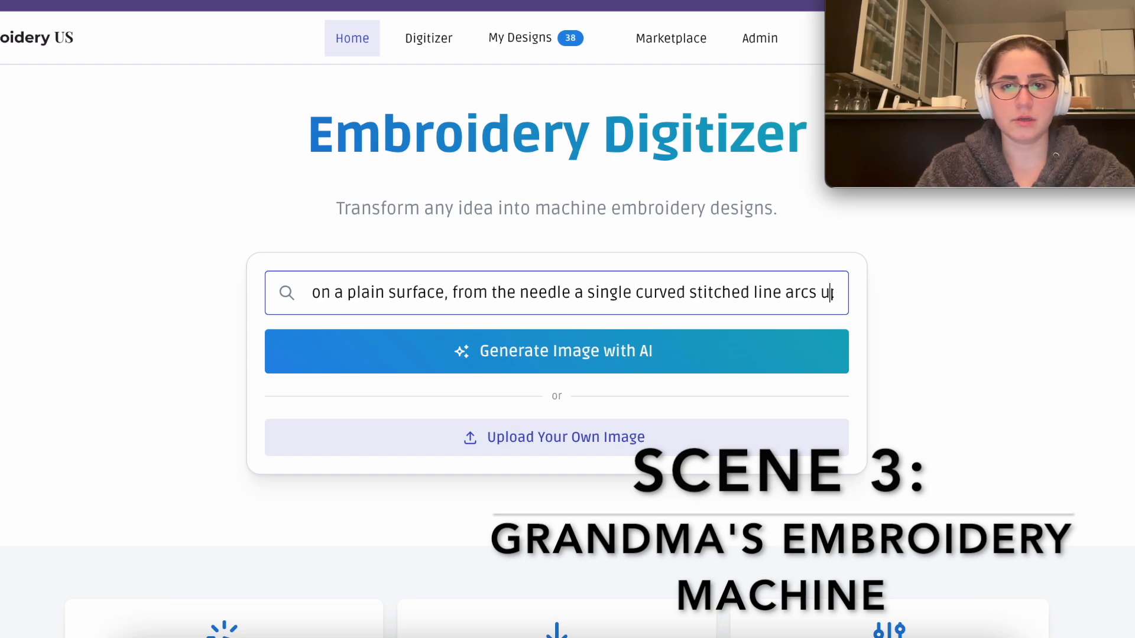
key("Right")
key("Right")
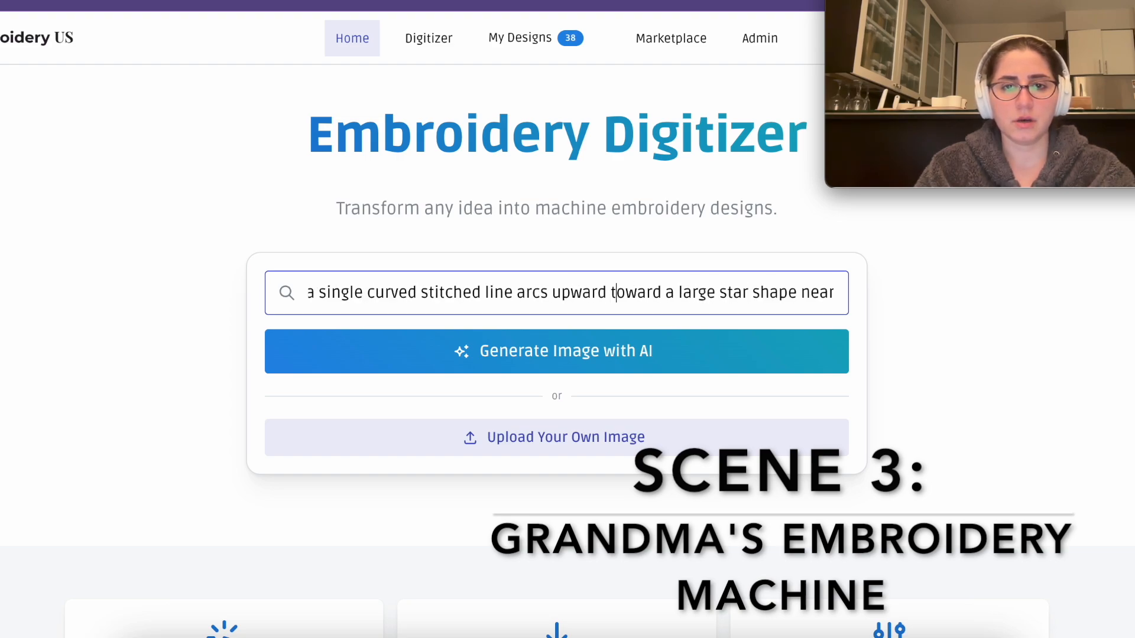
left_click(612, 293)
type("outside ")
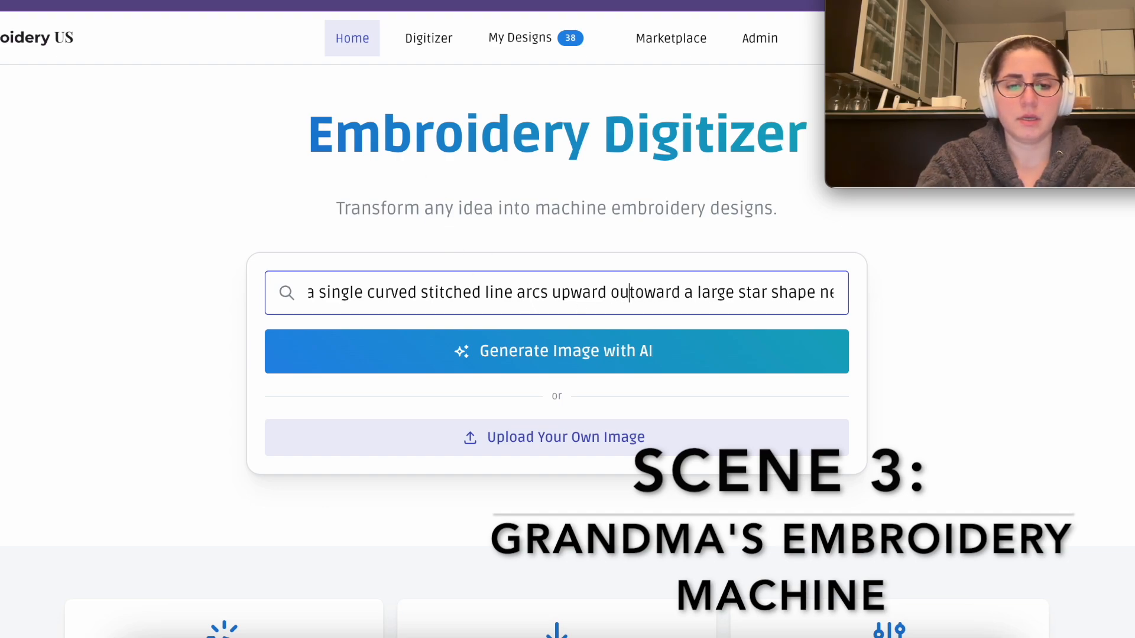
type("of the t")
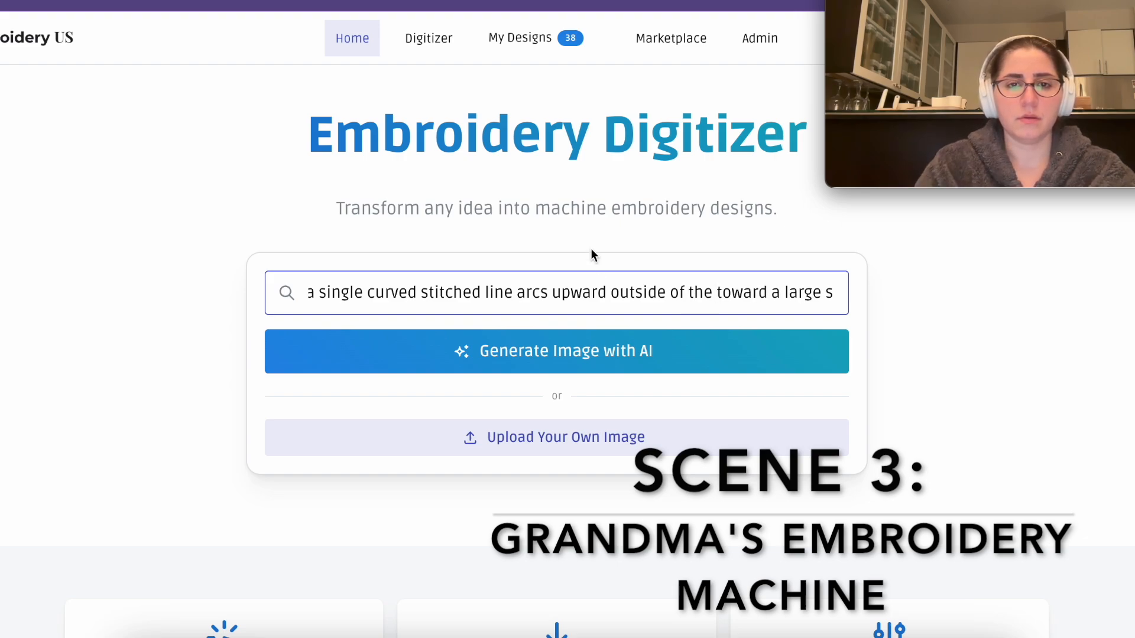
- Insert "shooting to" between "arcs upward" and "outside of the" in the prompt
left_click(612, 293)
type("to")
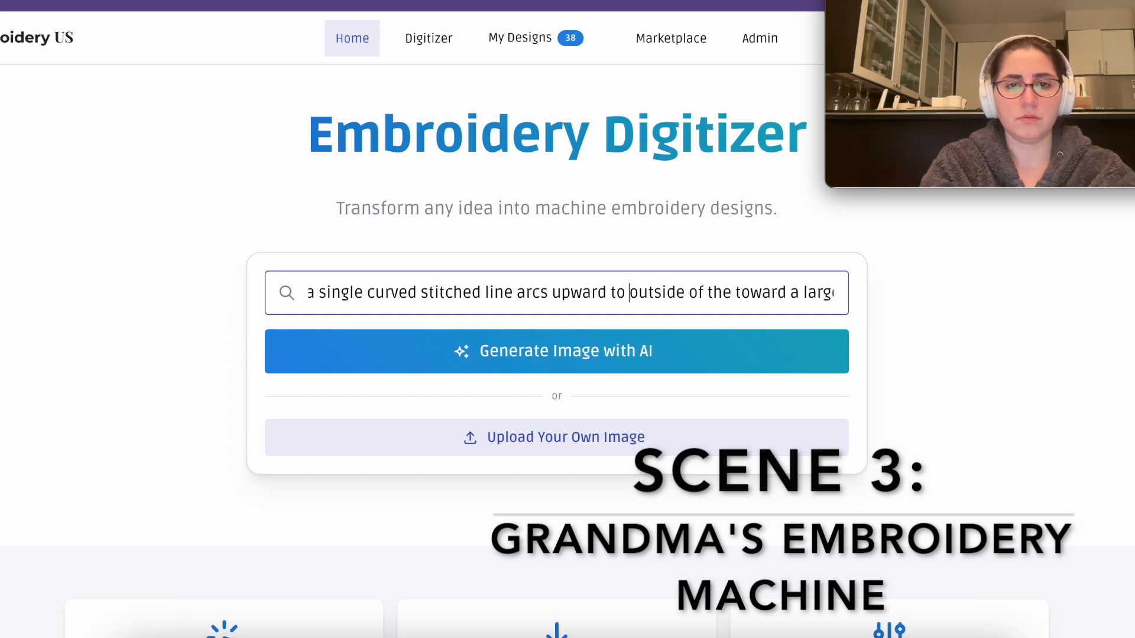
key("BackSpace")
key("BackSpace")
key("BackSpace")
type("shooting to")
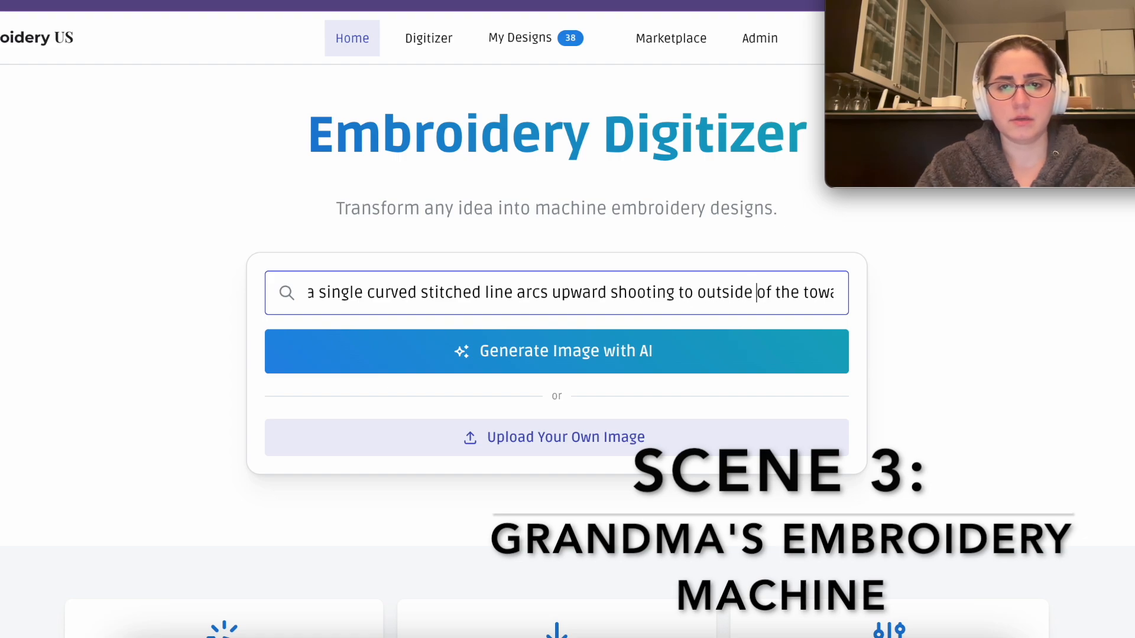
- Add "window" after "outside of the" in the prompt
key("Right")
key("Right")
key("Right")
key("Right")
key("Right")
key("Right")
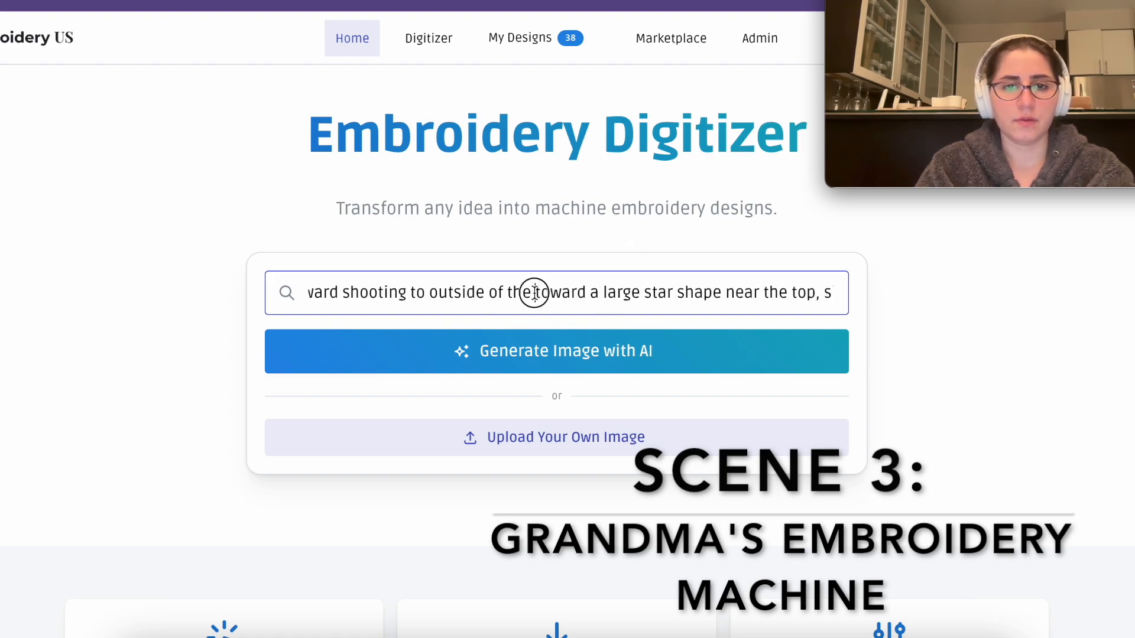
type("win")
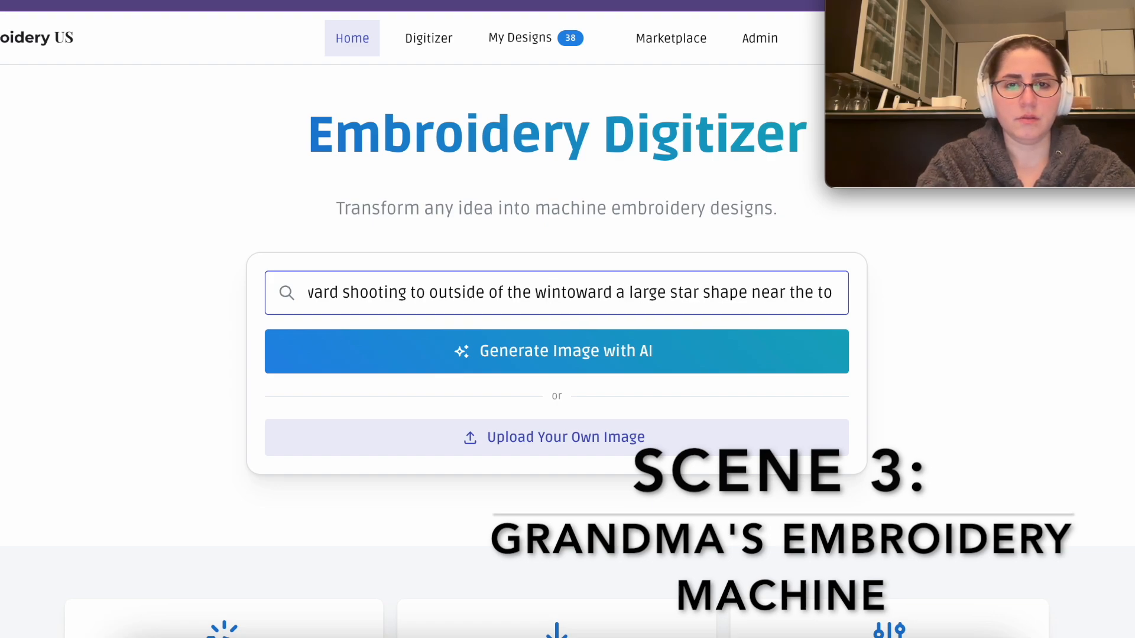
type("dow")
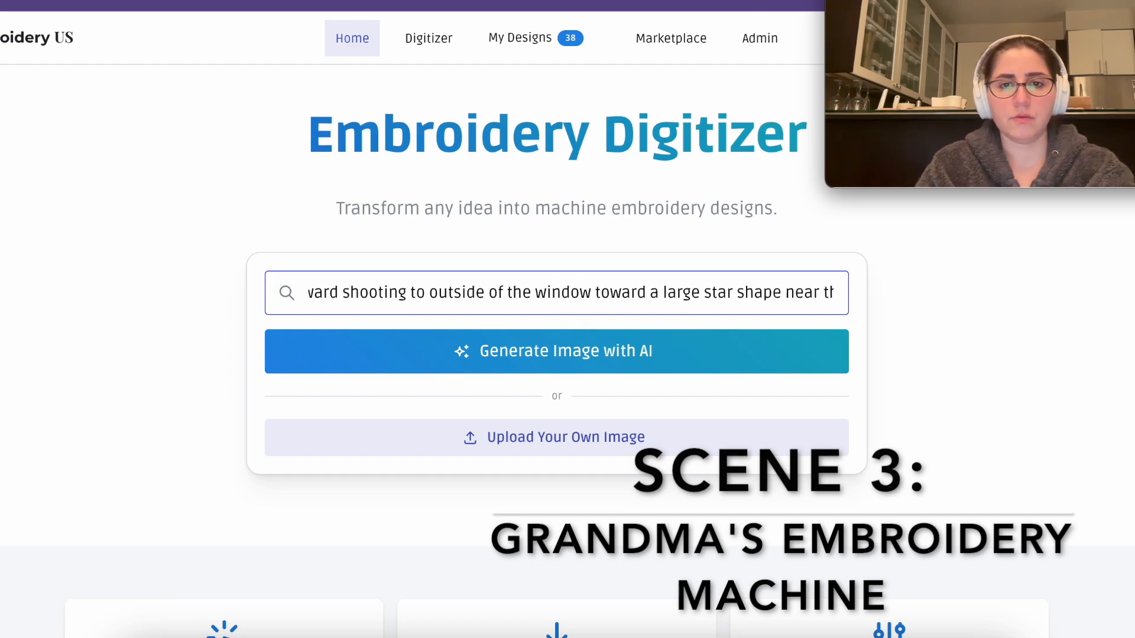
- Add ", framing the start" after "an open window frame" in the prompt, correcting the misspelled "framong"
left_click(788, 296)
scroll(787, 296, "right", 3)
scroll(749, 305, "right", 1)
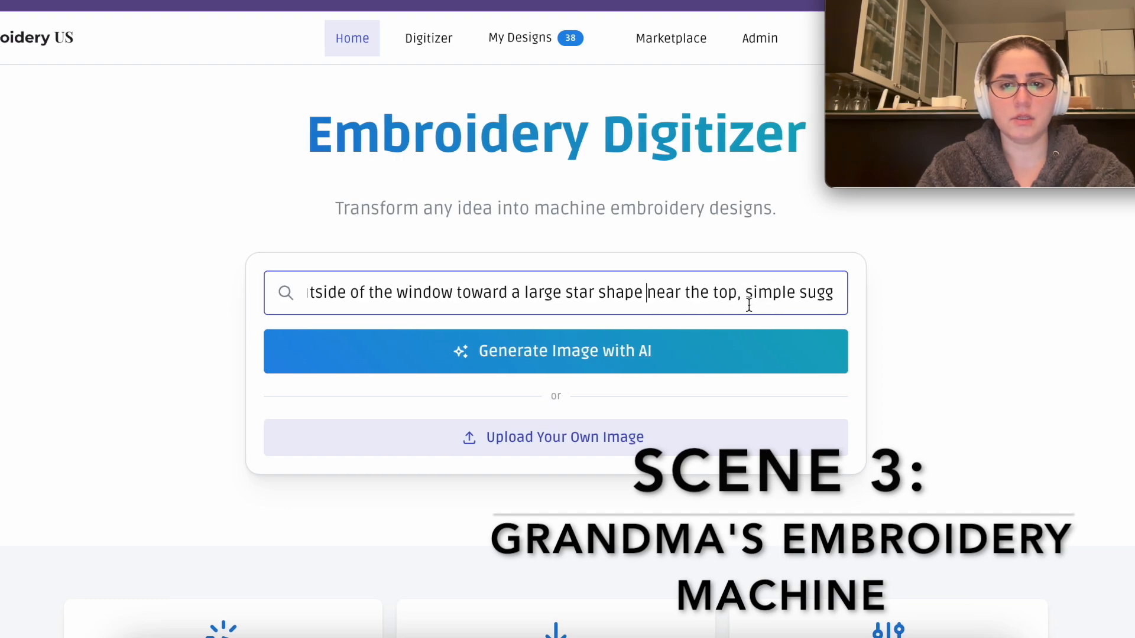
scroll(750, 305, "left", 1)
left_click_drag(749, 294, 462, 287)
left_click(540, 295)
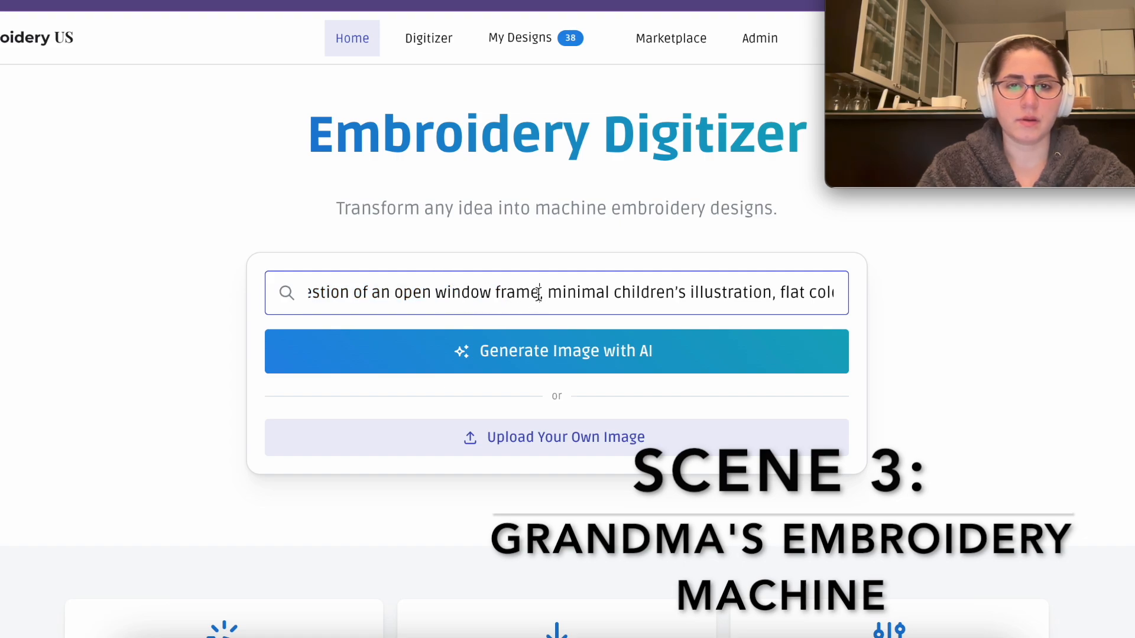
type(", fra")
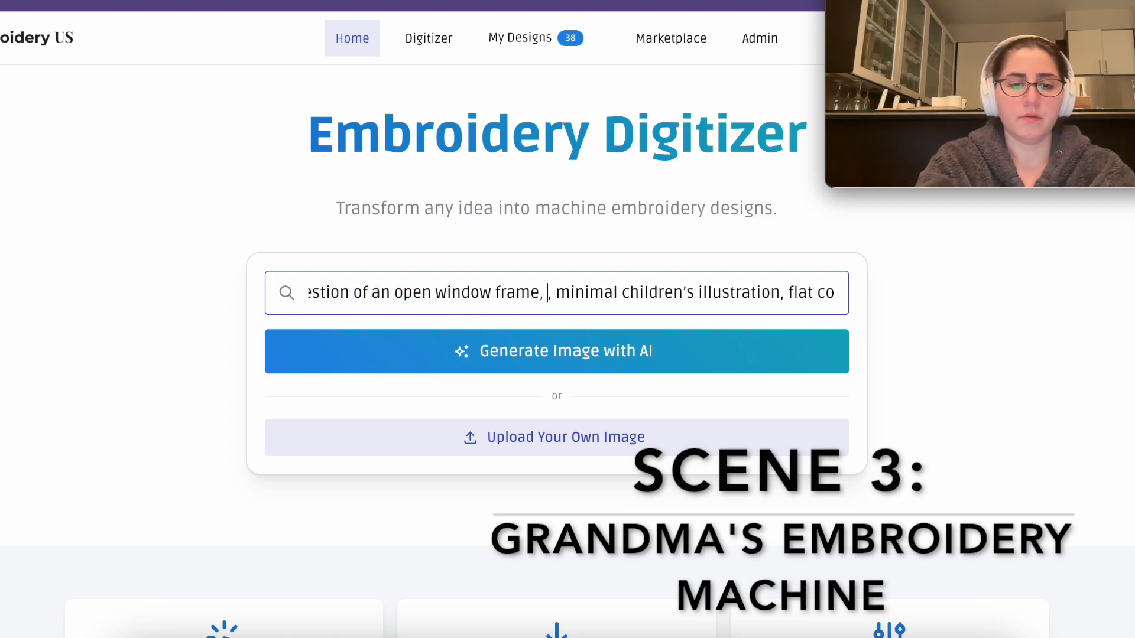
type("mong the star")
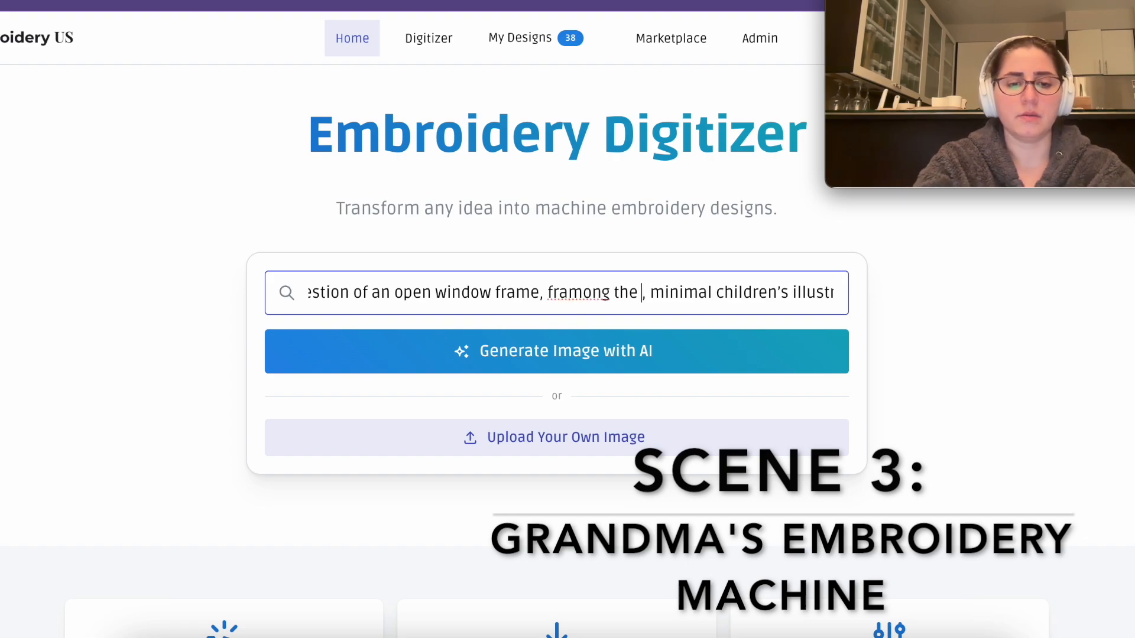
type("t")
double_click(578, 292)
type("framing")
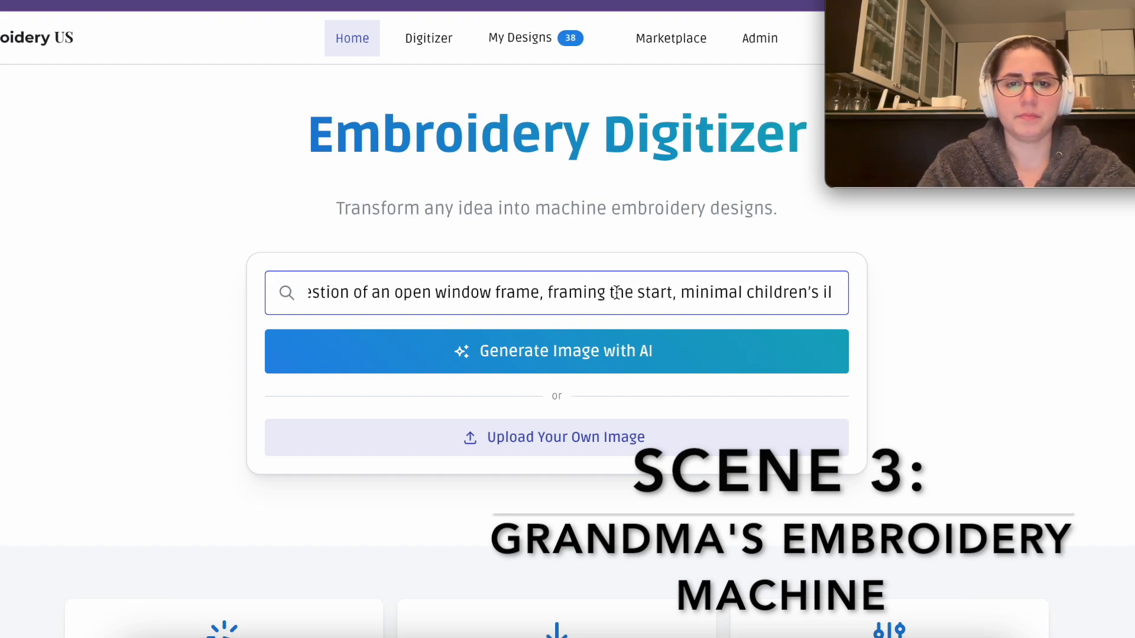
- Generate the AI image from the edited prompt and open its Filled (Simplified) version for vector tuning, revealing the full vector art
left_click(604, 353)
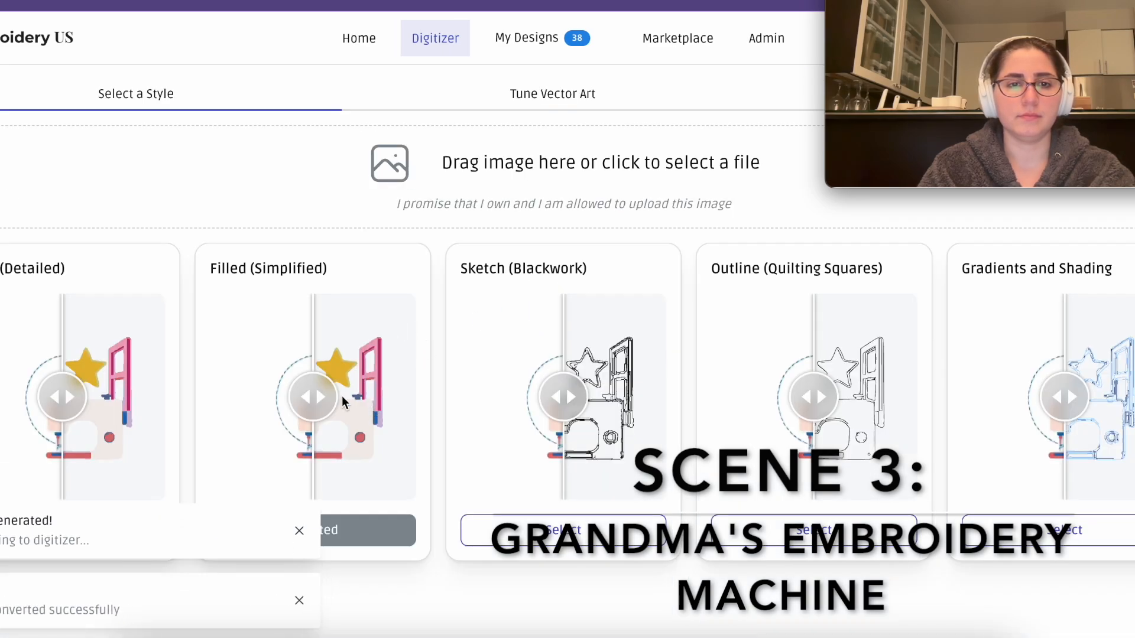
left_click_drag(319, 395, 219, 395)
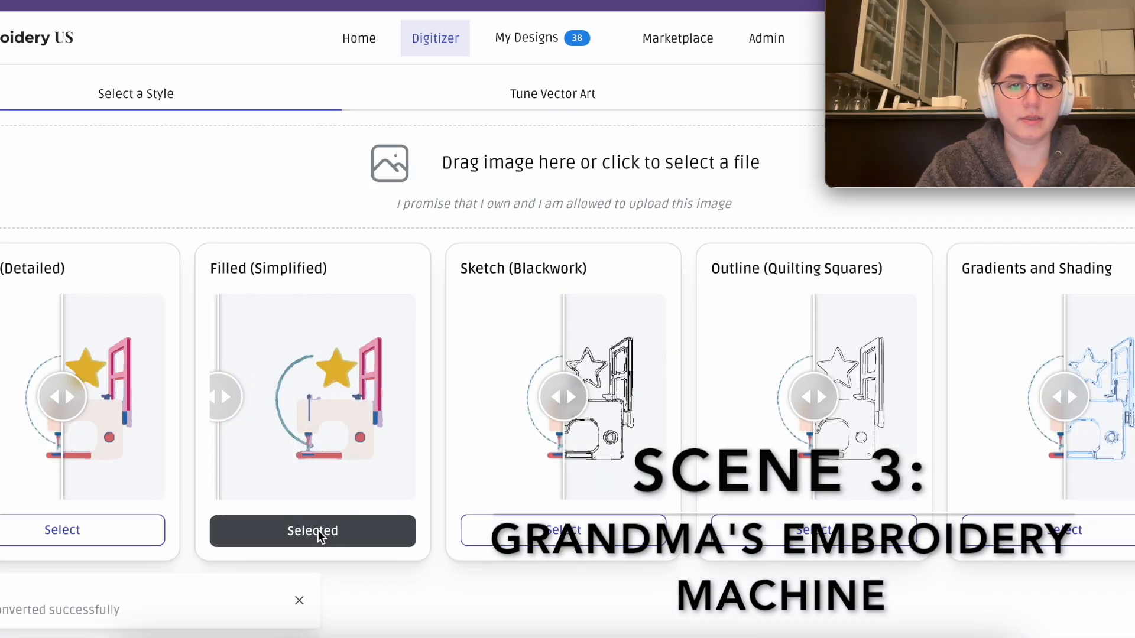
left_click(350, 532)
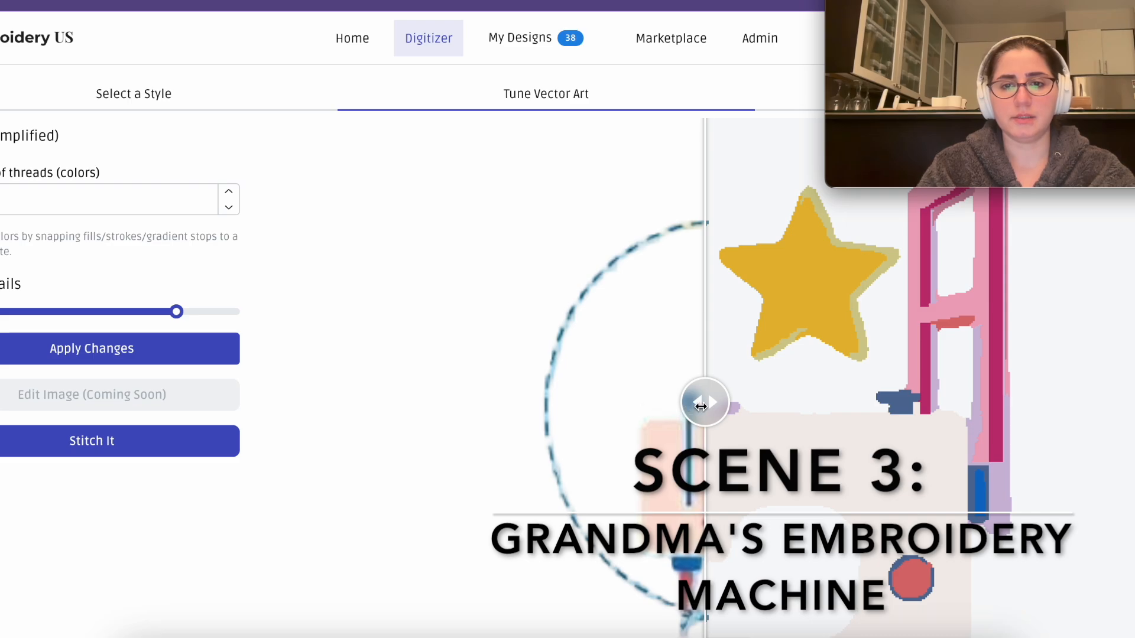
left_click_drag(703, 402, 452, 411)
scroll(678, 439, "down", 1)
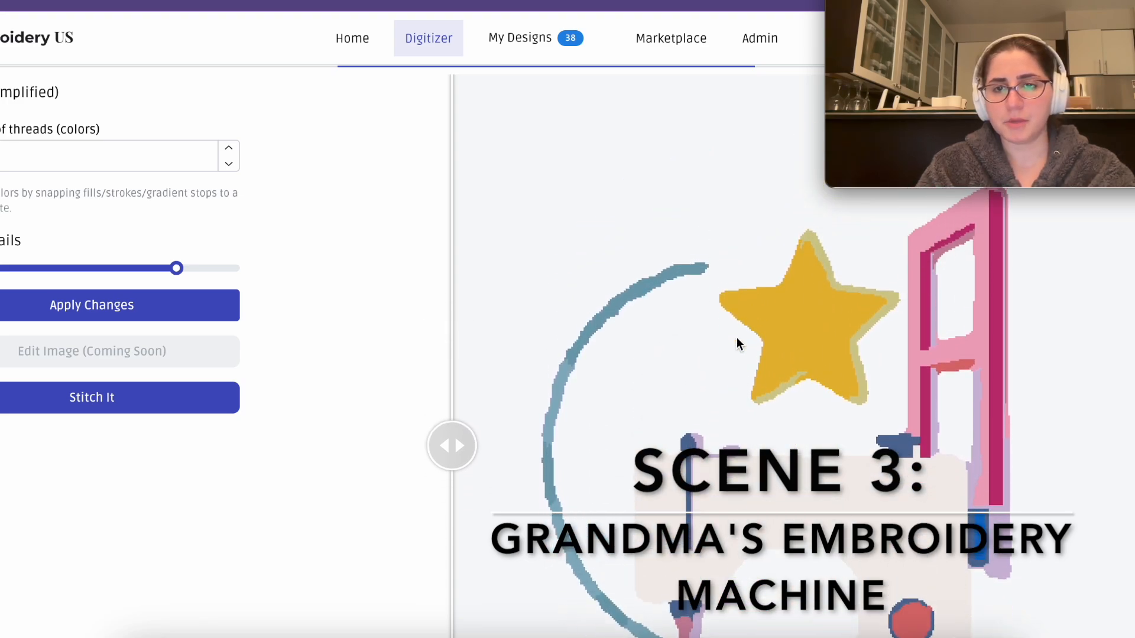
- Reduce the number of thread colors in the star and machine design in two rounds
left_click(7, 156)
key("Return")
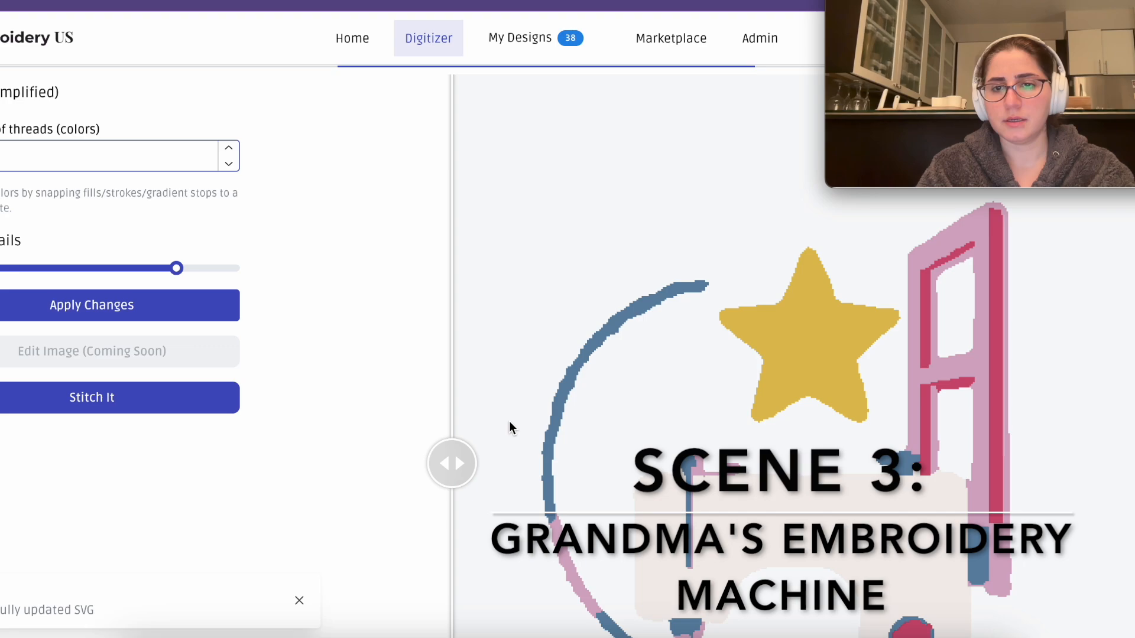
key("Return")
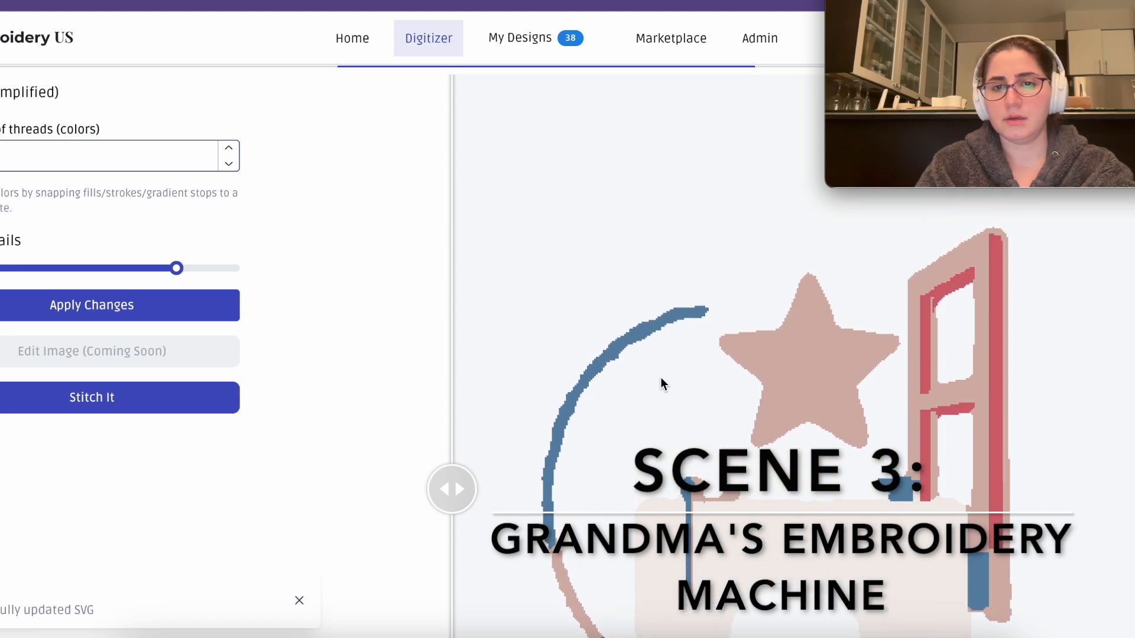
- Lower the vector art's details level, apply the change and check the machine and star shapes
scroll(661, 377, "down", 2)
left_click_drag(176, 267, 143, 268)
left_click(102, 298)
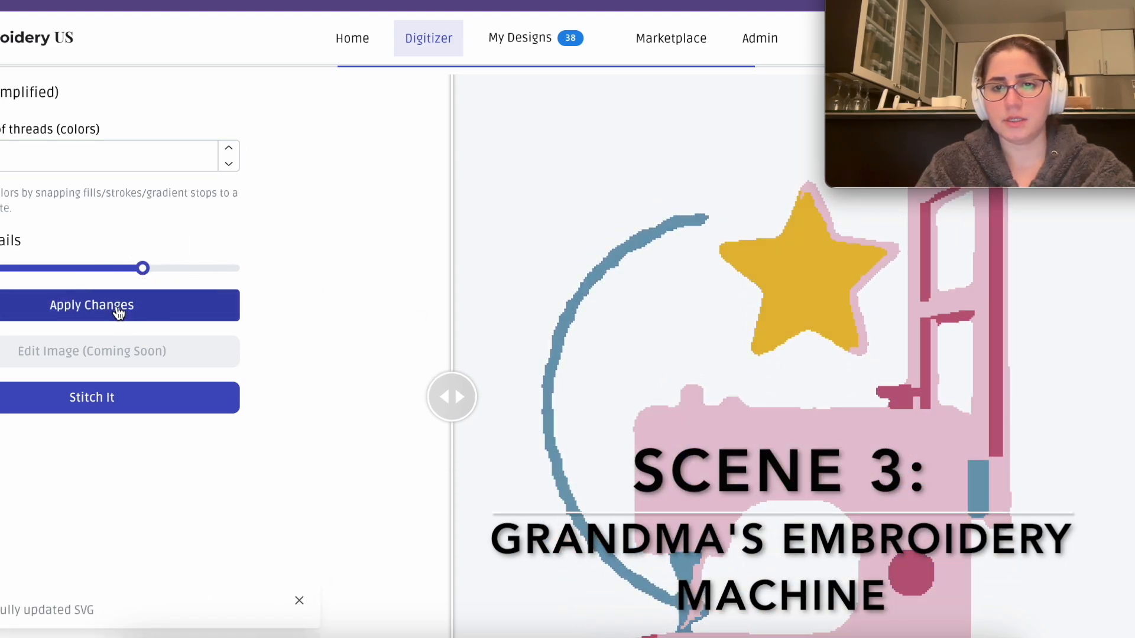
scroll(637, 371, "down", 2)
scroll(637, 371, "up", 1)
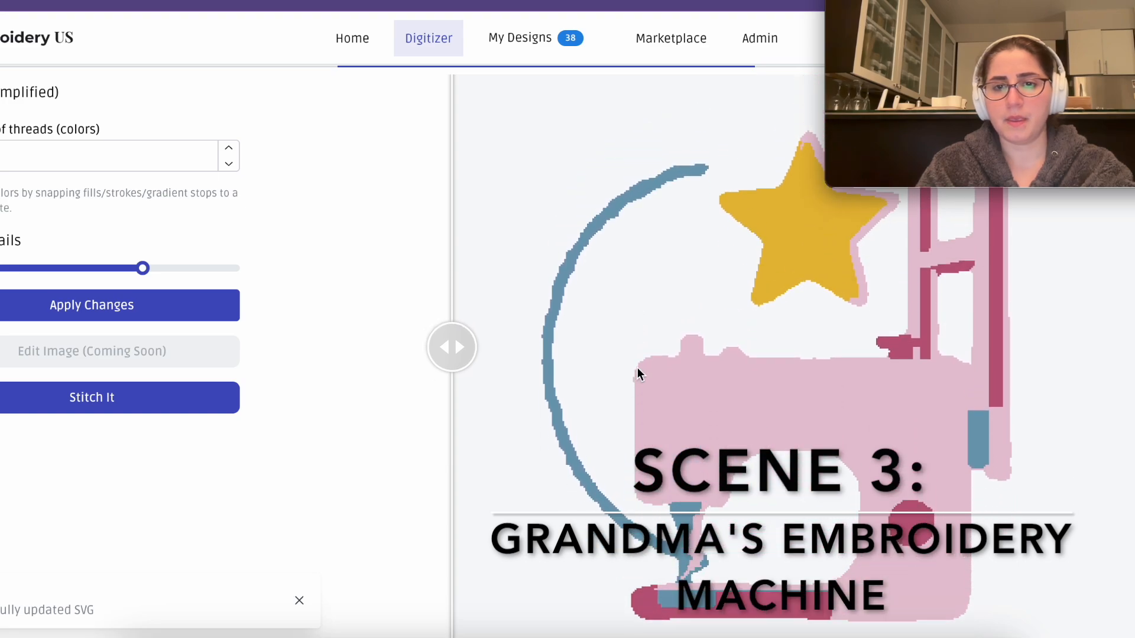
- Raise the details level slightly and increase the number of thread colors, applying both to the vector art
left_click_drag(163, 269, 159, 269)
left_click(114, 304)
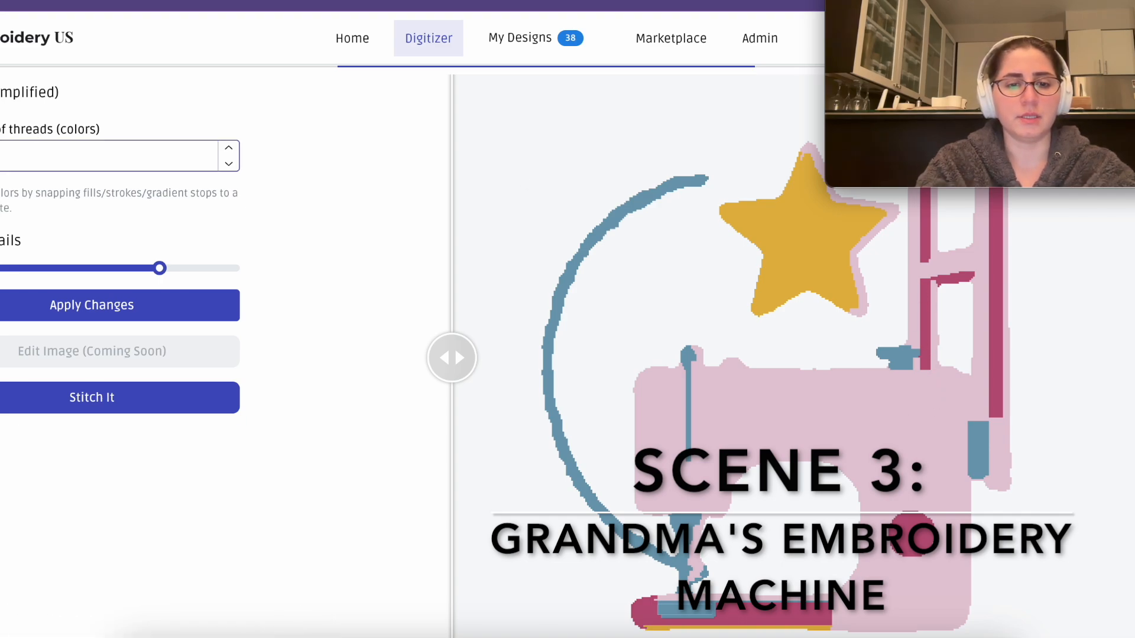
left_click(234, 318)
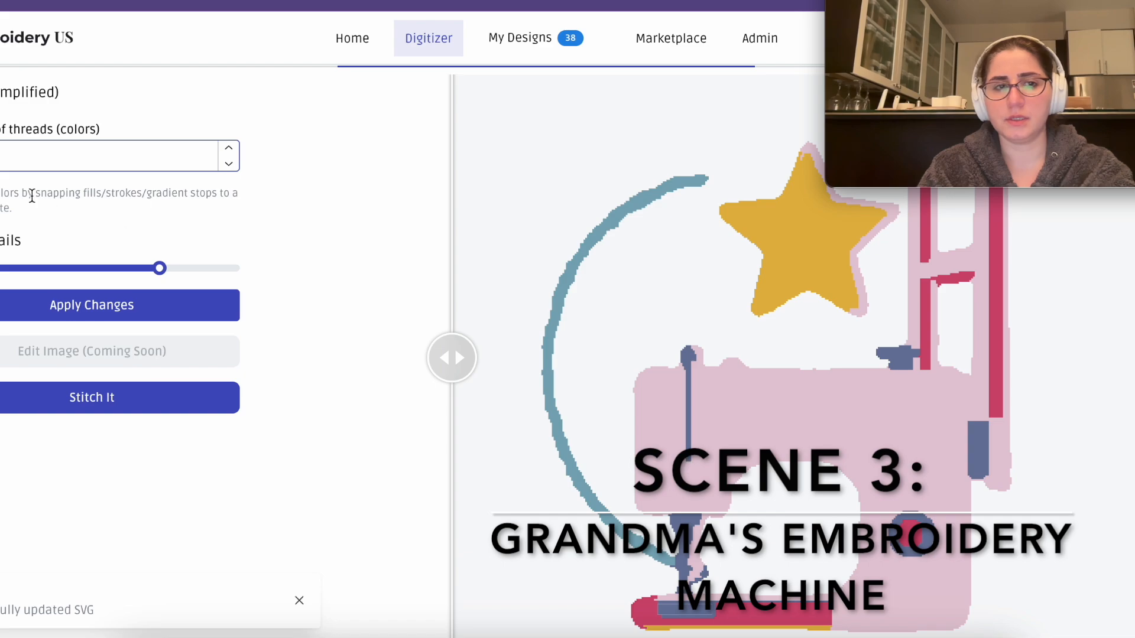
- Apply the new thread color count to the vector art and check the star, arc and machine shapes
key("Return")
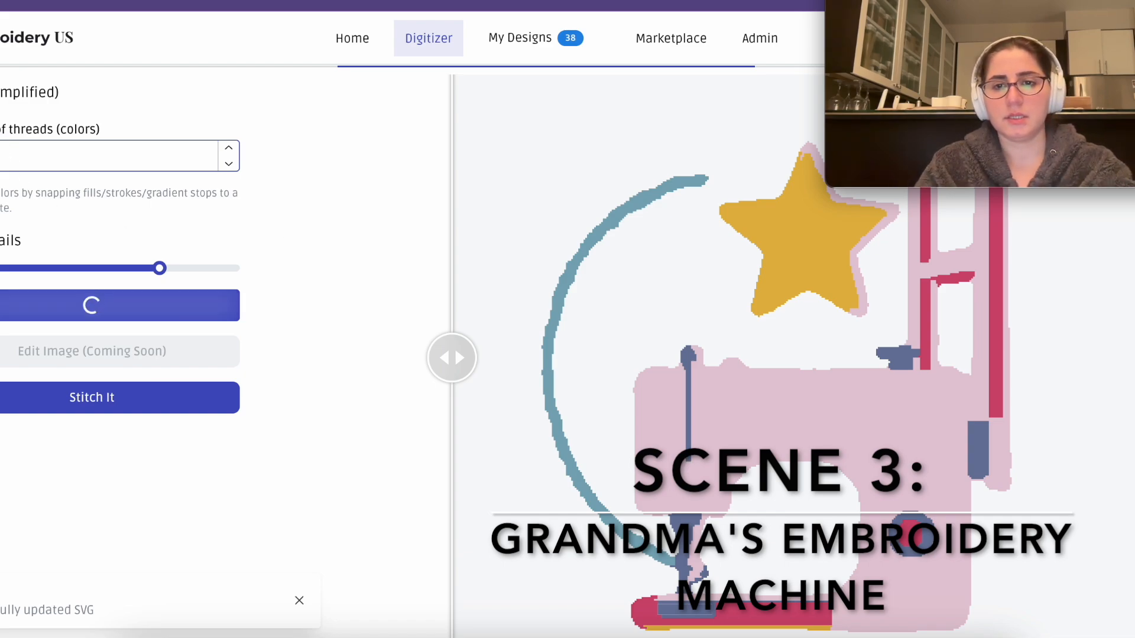
scroll(653, 387, "down", 1)
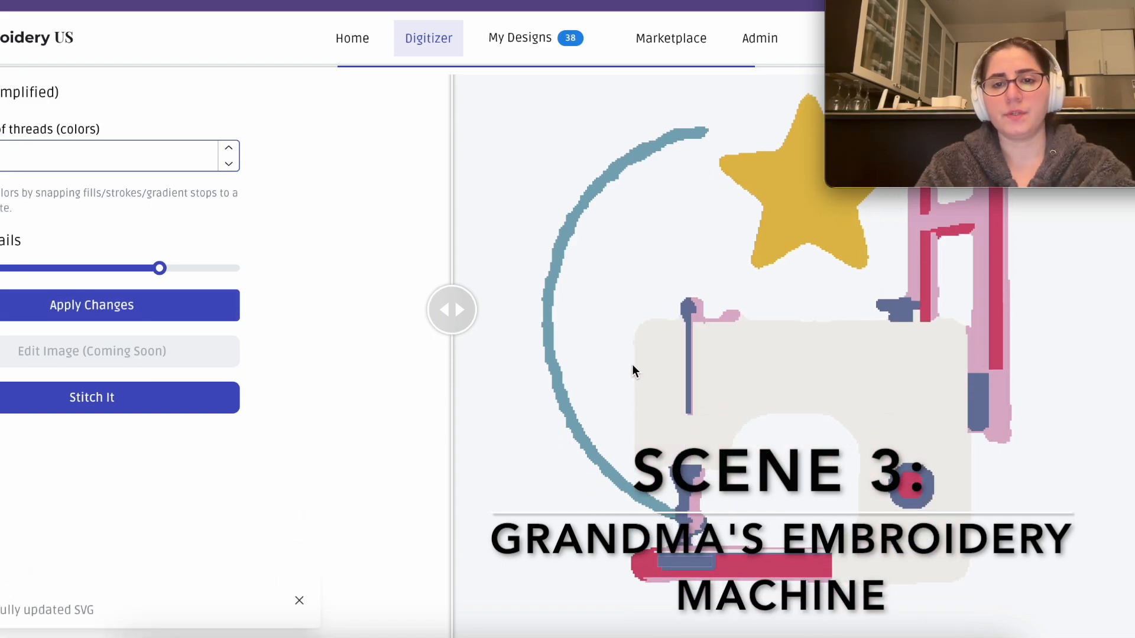
scroll(830, 310, "up", 3)
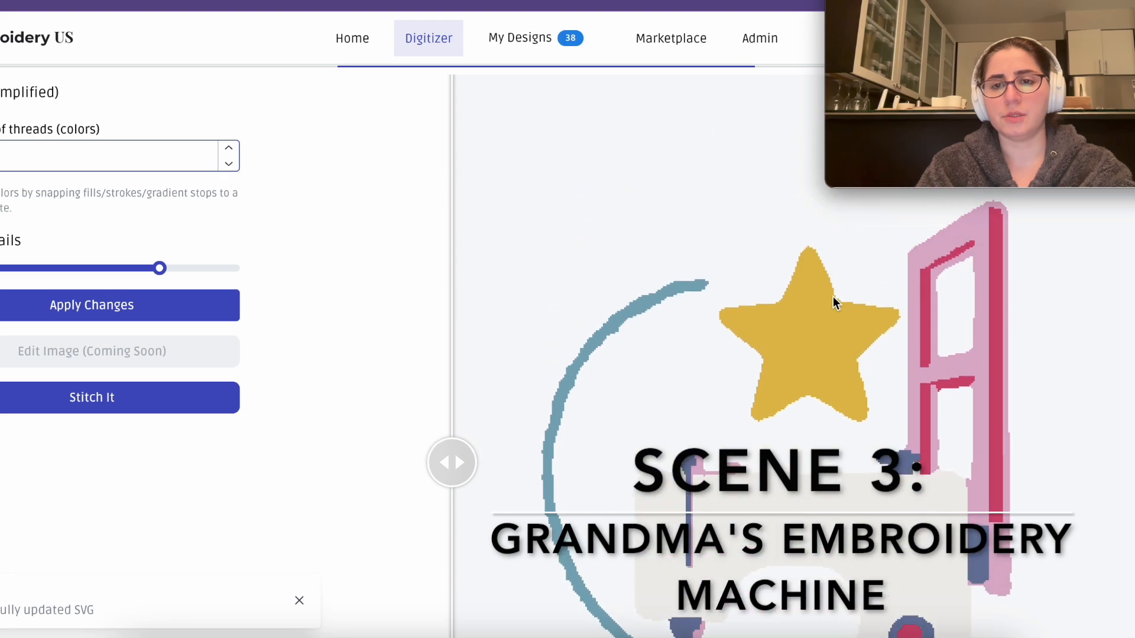
scroll(982, 475, "down", 3)
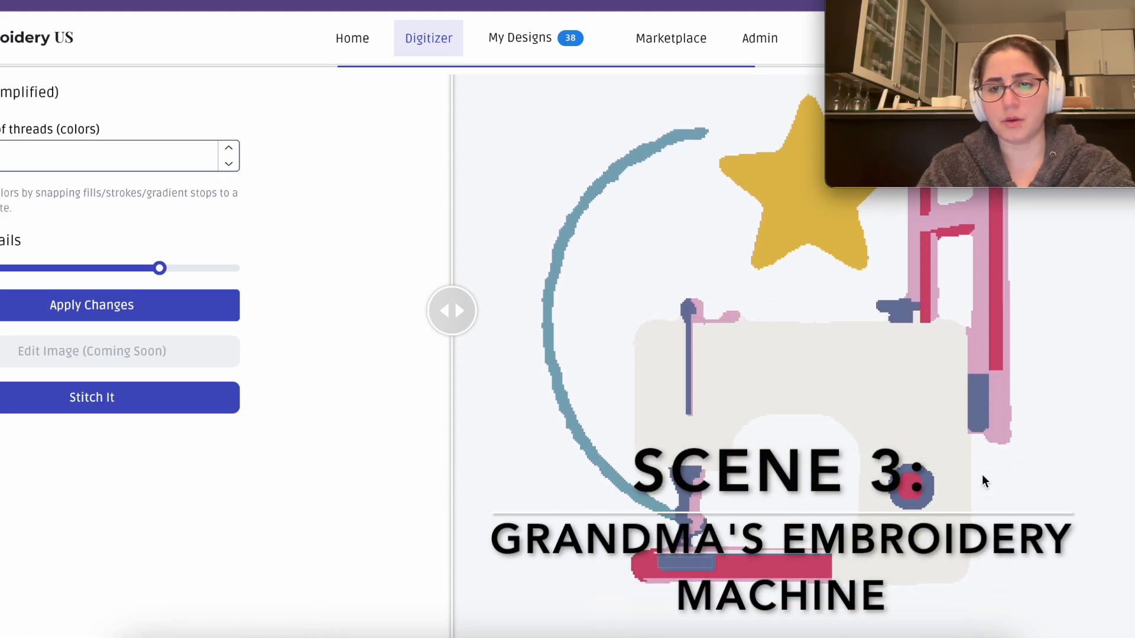
scroll(982, 475, "up", 2)
scroll(982, 475, "up", 1)
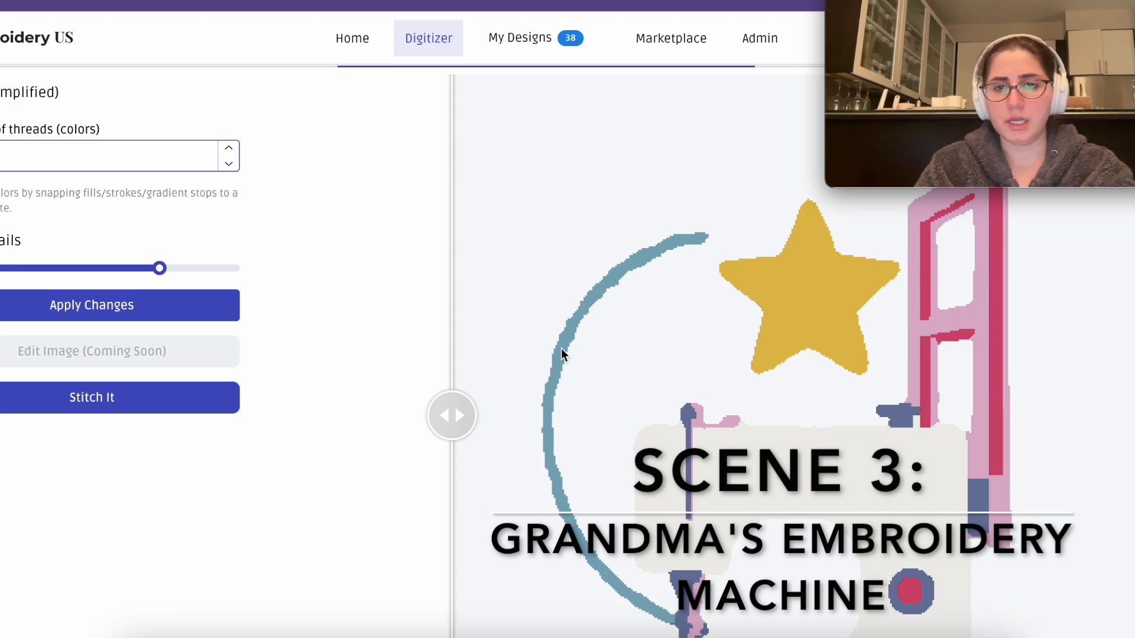
scroll(577, 366, "down", 2)
- Lower the vector art's details level in two rounds, down to 29, applying the change each time
left_click_drag(159, 269, 132, 269)
left_click(106, 301)
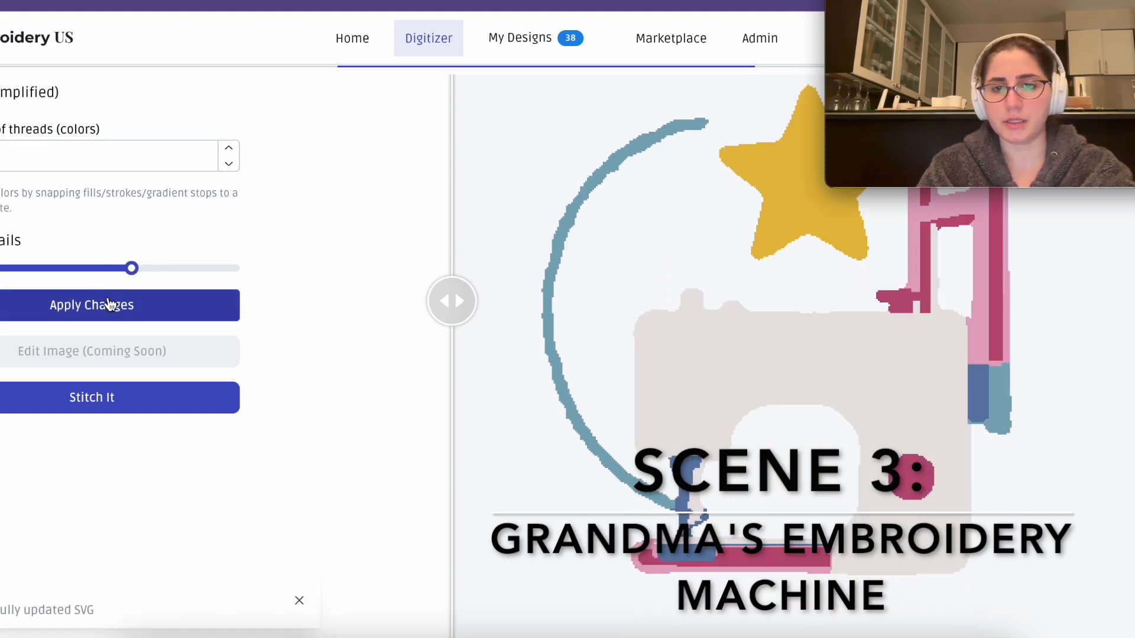
left_click_drag(131, 269, 114, 268)
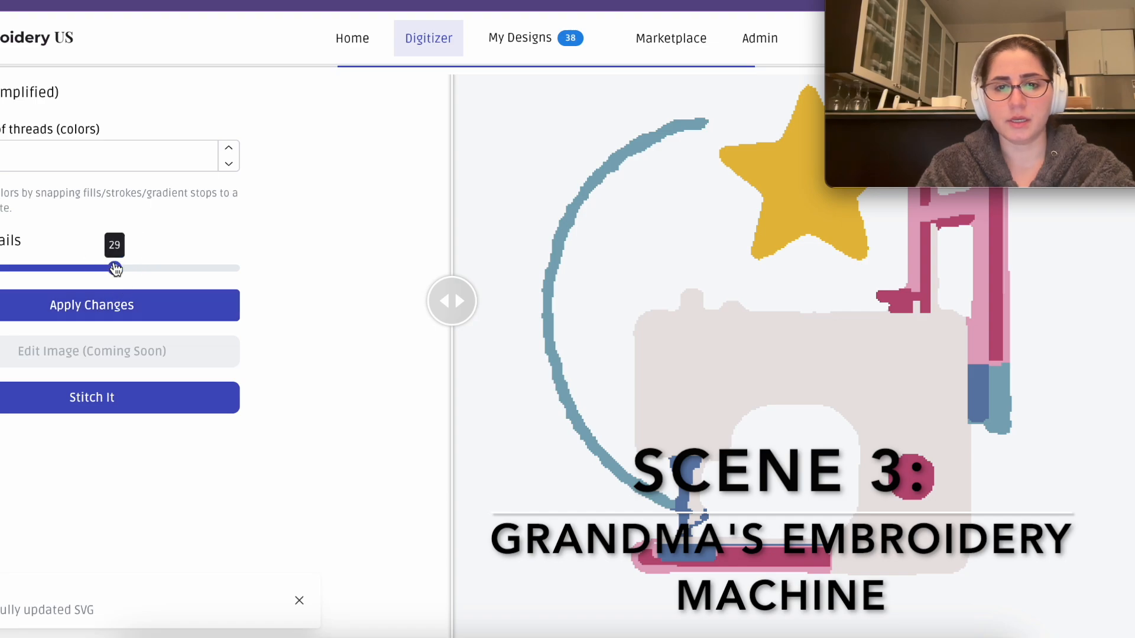
left_click(97, 316)
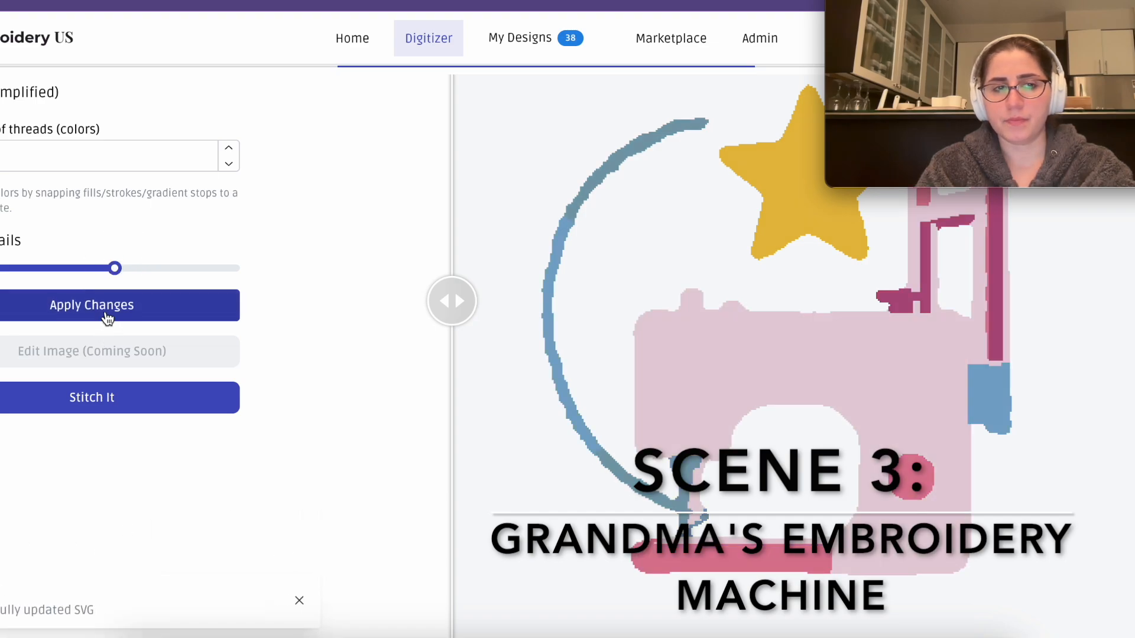
- Raise the details level and apply it for comparison, restoring and applying the previous lower level
left_click_drag(114, 268, 132, 270)
left_click(130, 302)
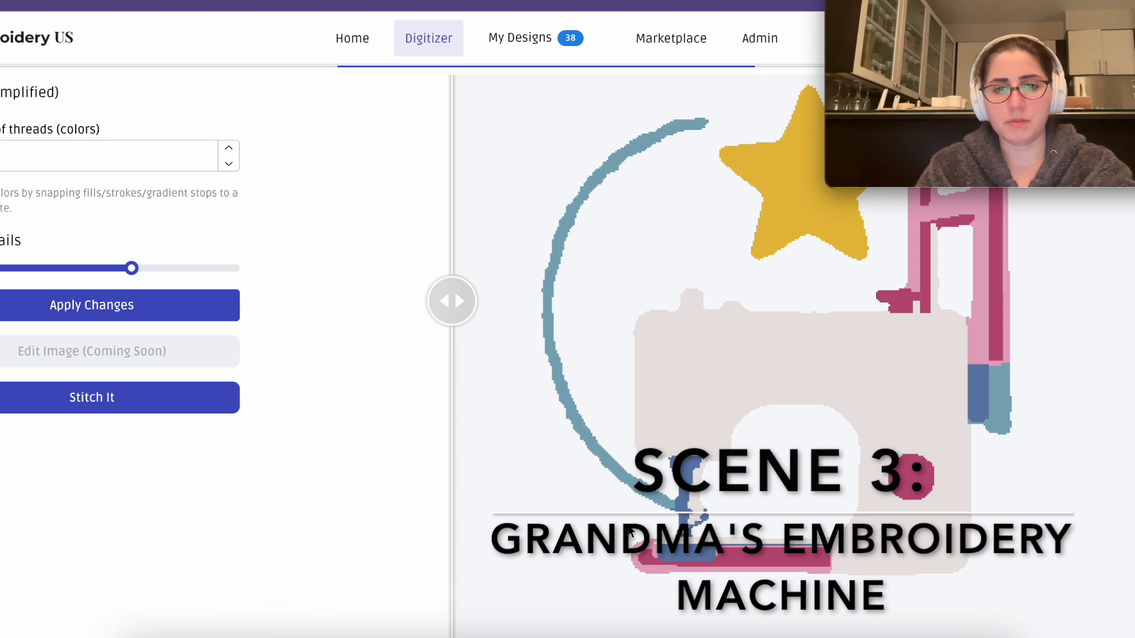
left_click_drag(132, 269, 114, 268)
left_click(119, 304)
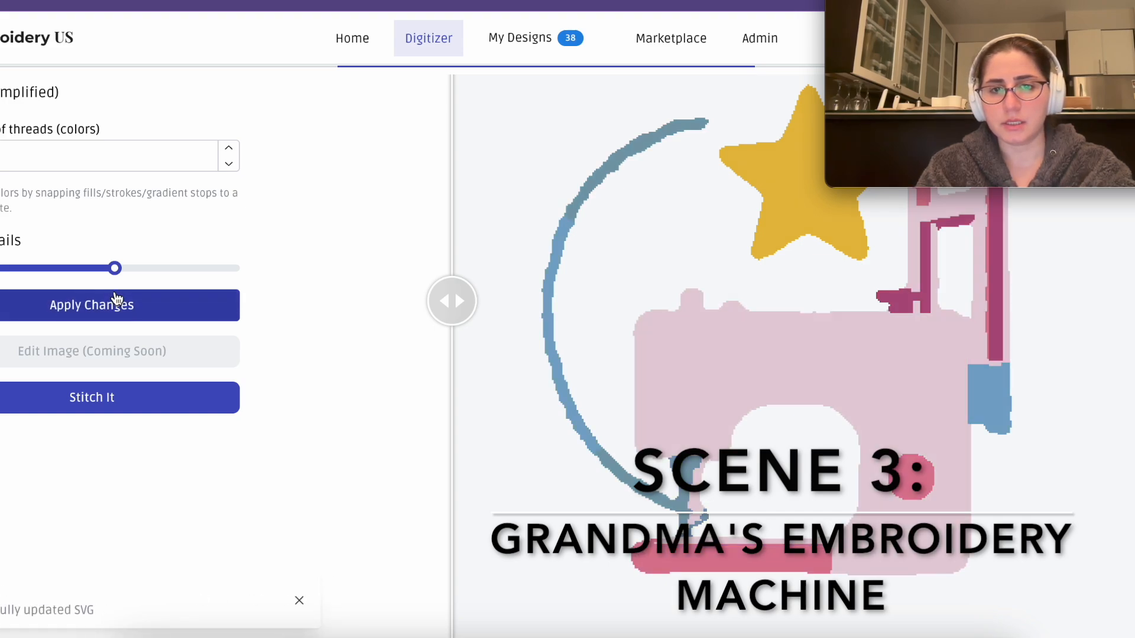
- Lower the details level further and apply it, raise it slightly and reapply, and check the machine and star
scroll(576, 453, "up", 1)
left_click_drag(115, 268, 97, 269)
left_click(96, 304)
scroll(714, 507, "down", 1)
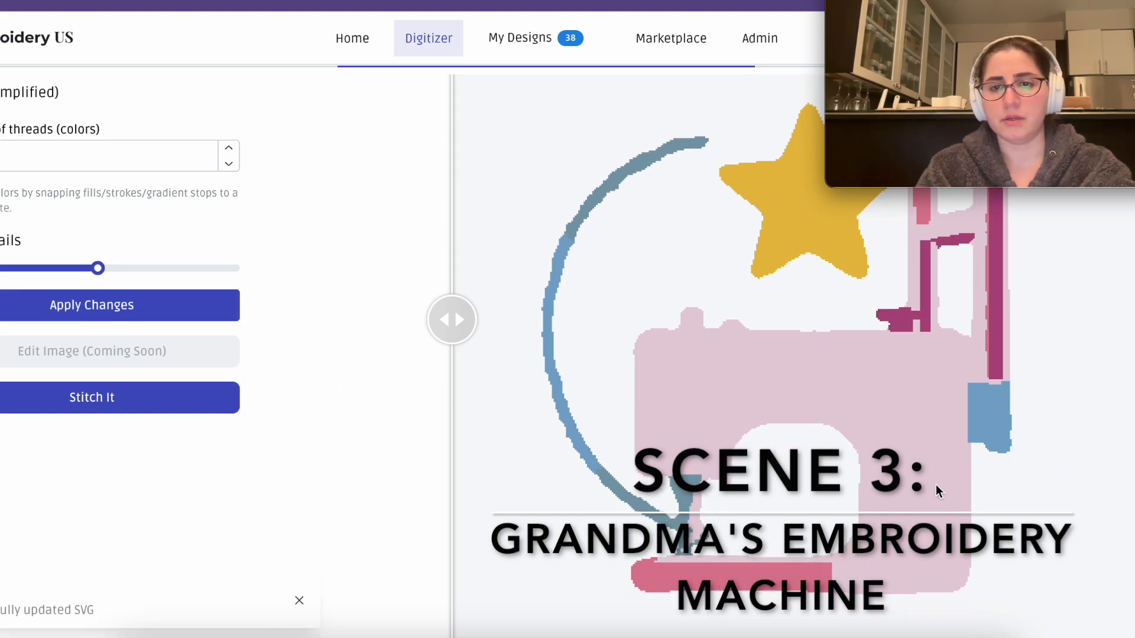
left_click_drag(97, 268, 108, 268)
left_click(101, 304)
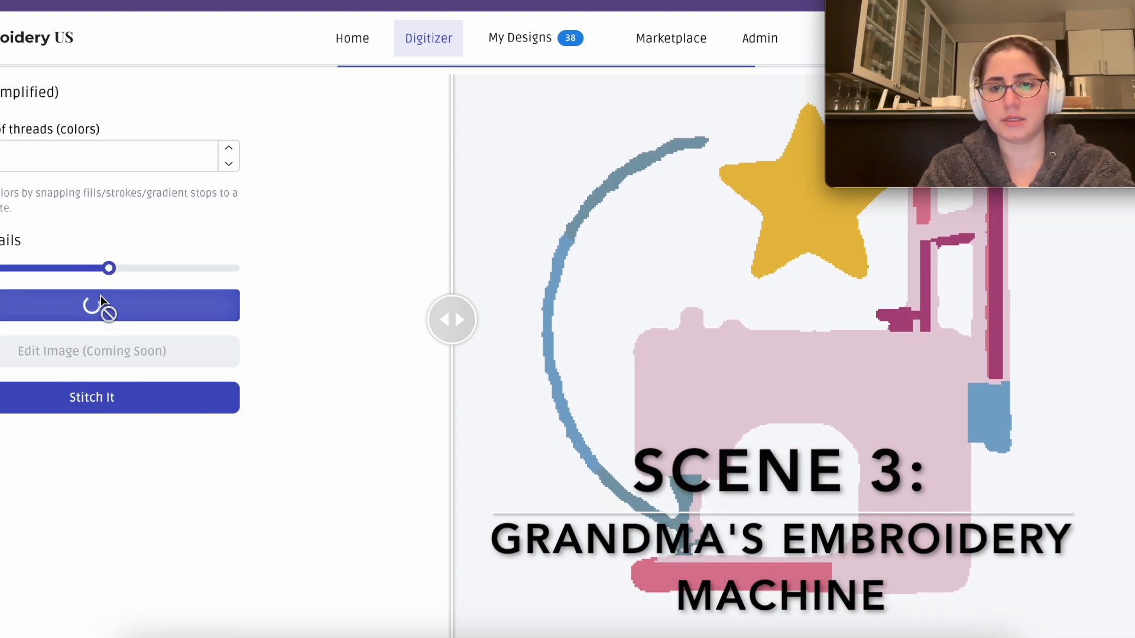
scroll(905, 512, "up", 1)
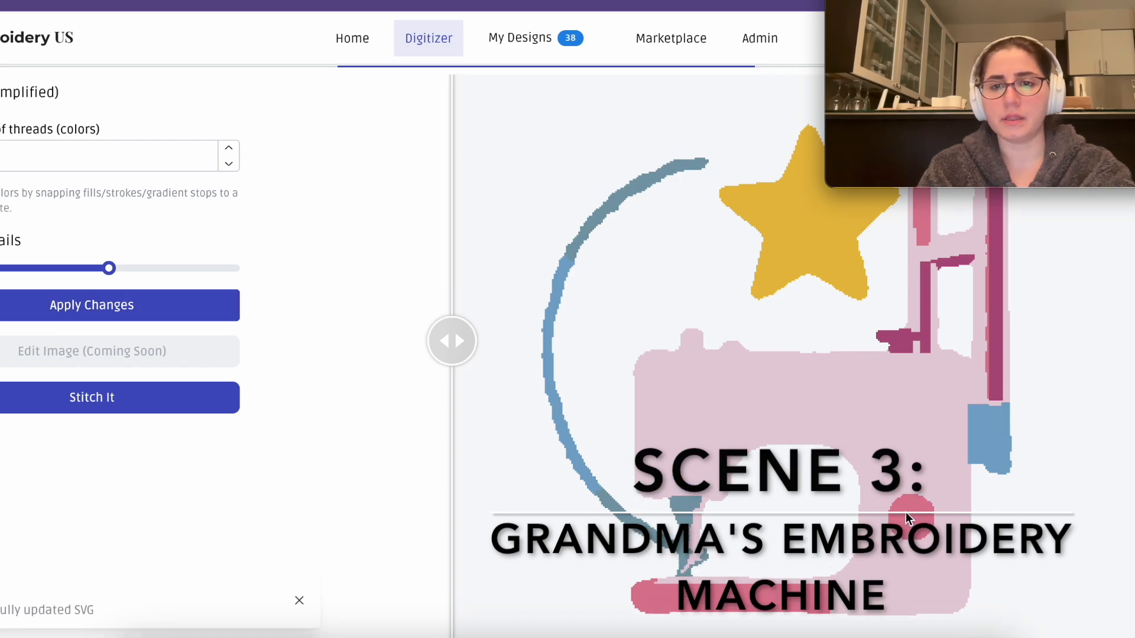
scroll(906, 512, "up", 5)
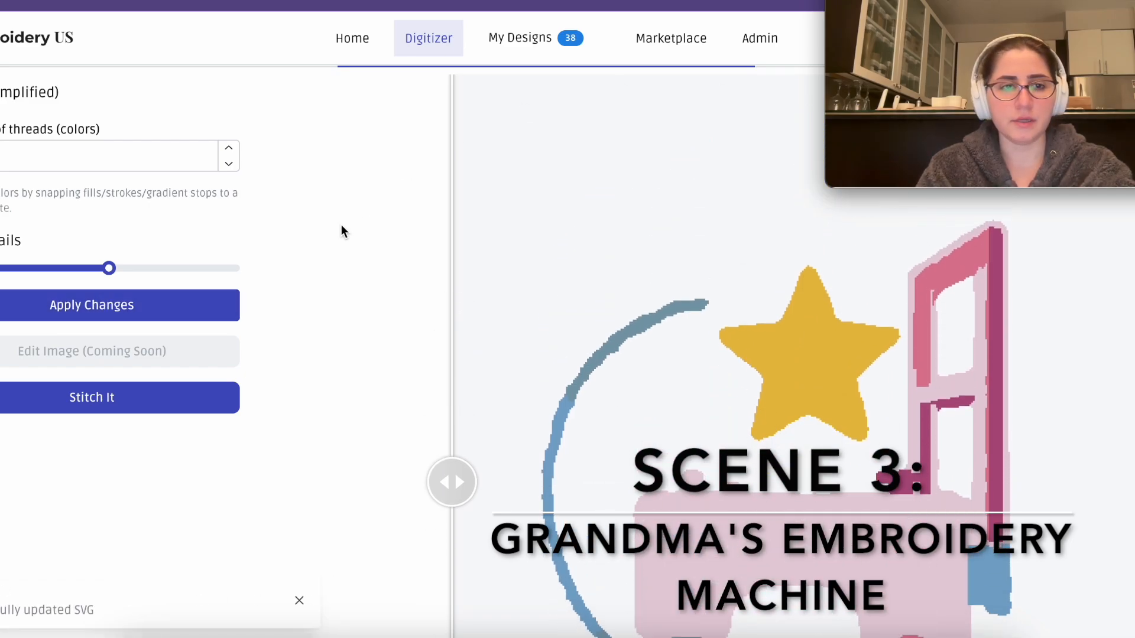
- Stitch the tuned machine design with a chosen frame size and check its preview and thread palette
left_click(113, 401)
left_click(477, 353)
left_click(473, 420)
left_click(476, 396)
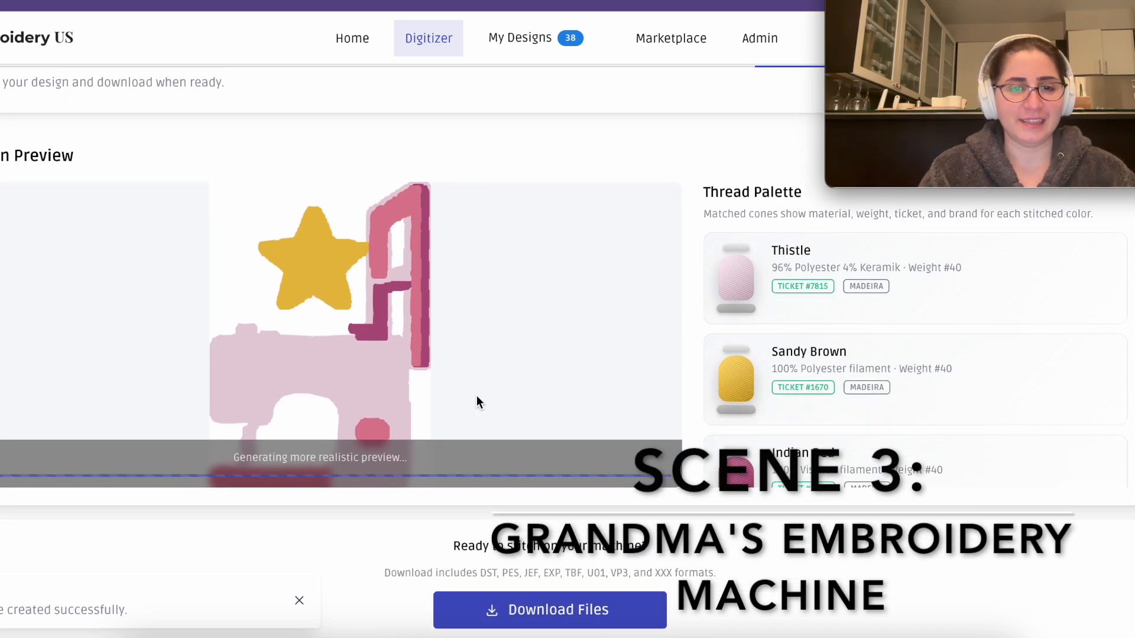
scroll(477, 396, "down", 1)
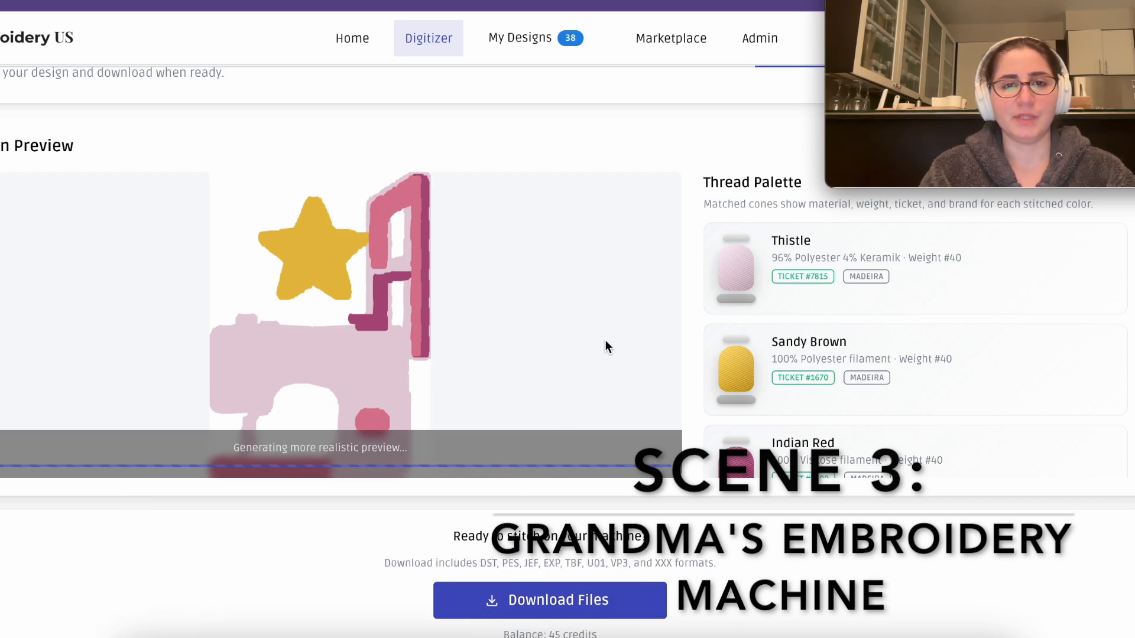
scroll(605, 342, "up", 2)
scroll(390, 130, "up", 1)
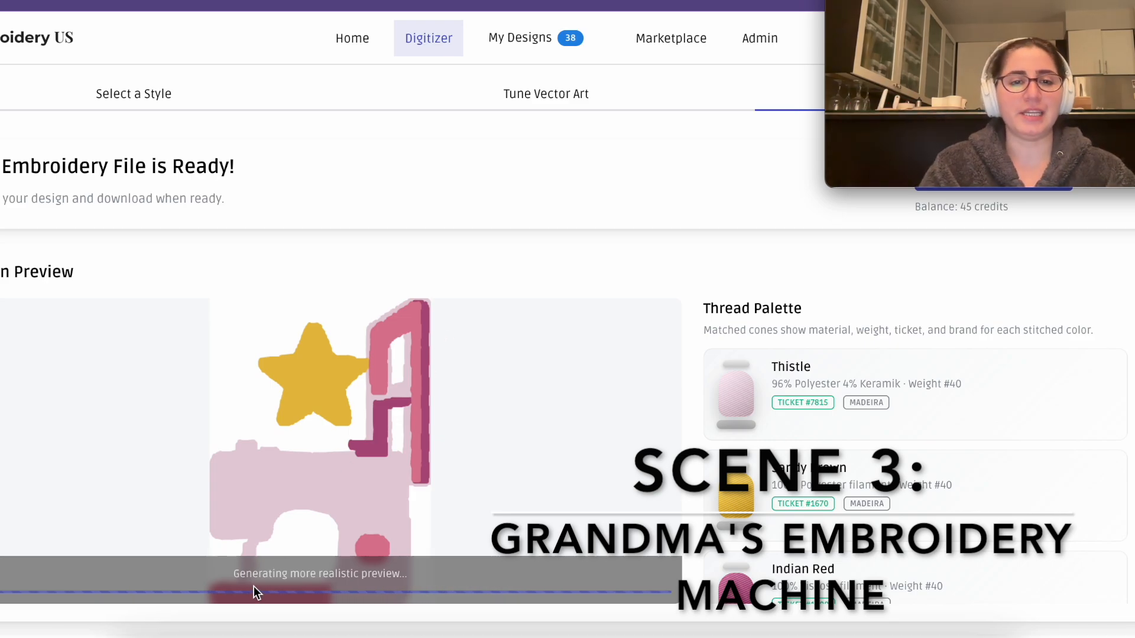
- Return to tuning the vector art, raise the details level and apply the change
left_click(531, 100)
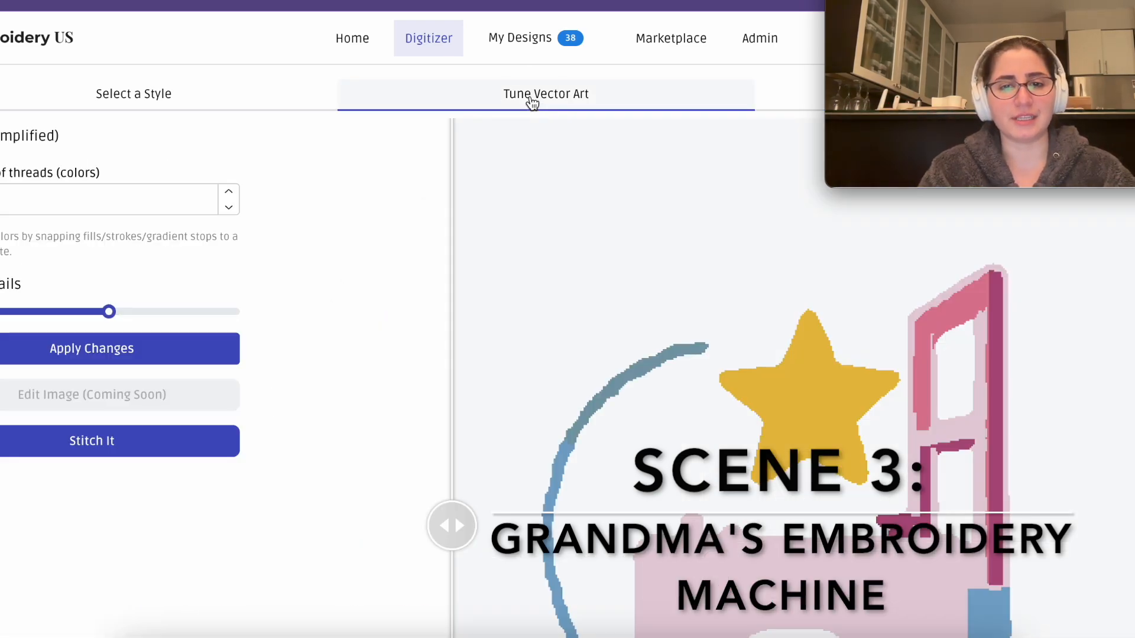
scroll(616, 354, "down", 3)
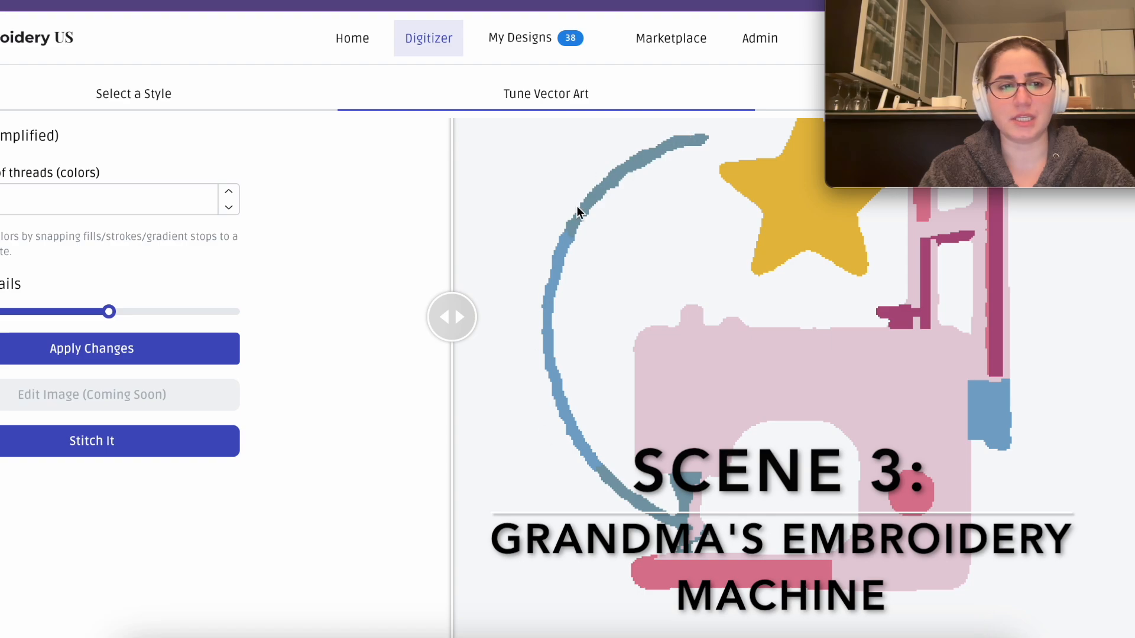
left_click(137, 313)
left_click(91, 348)
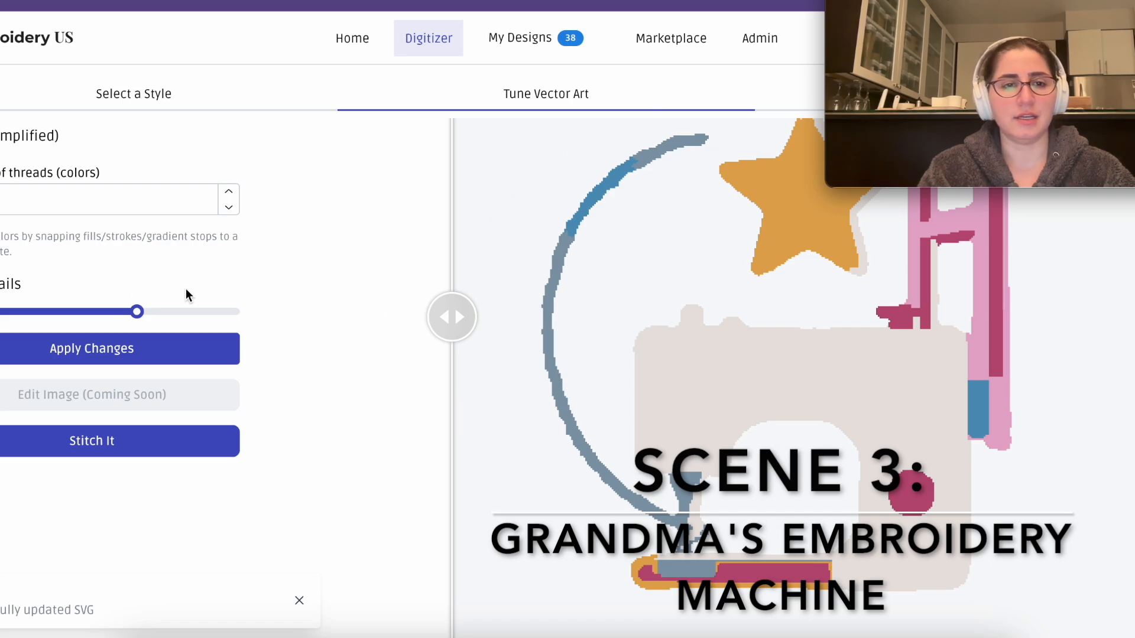
- Stitch the retuned design for a 4 x 4 frame and inspect the star and machine in the preview
left_click(112, 441)
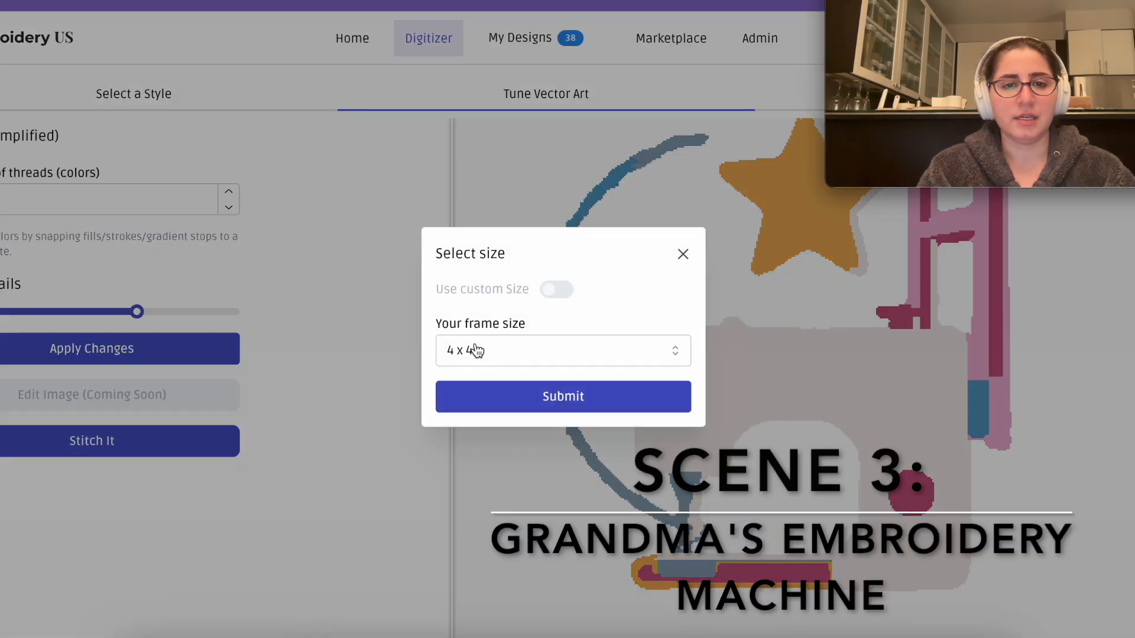
left_click(488, 387)
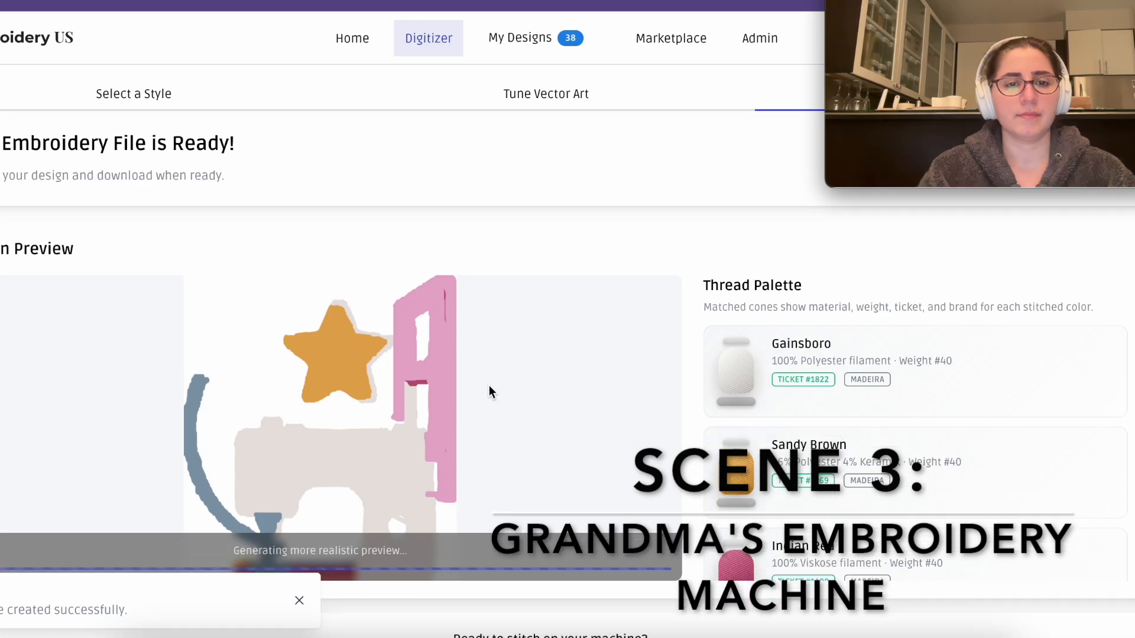
scroll(488, 386, "down", 2)
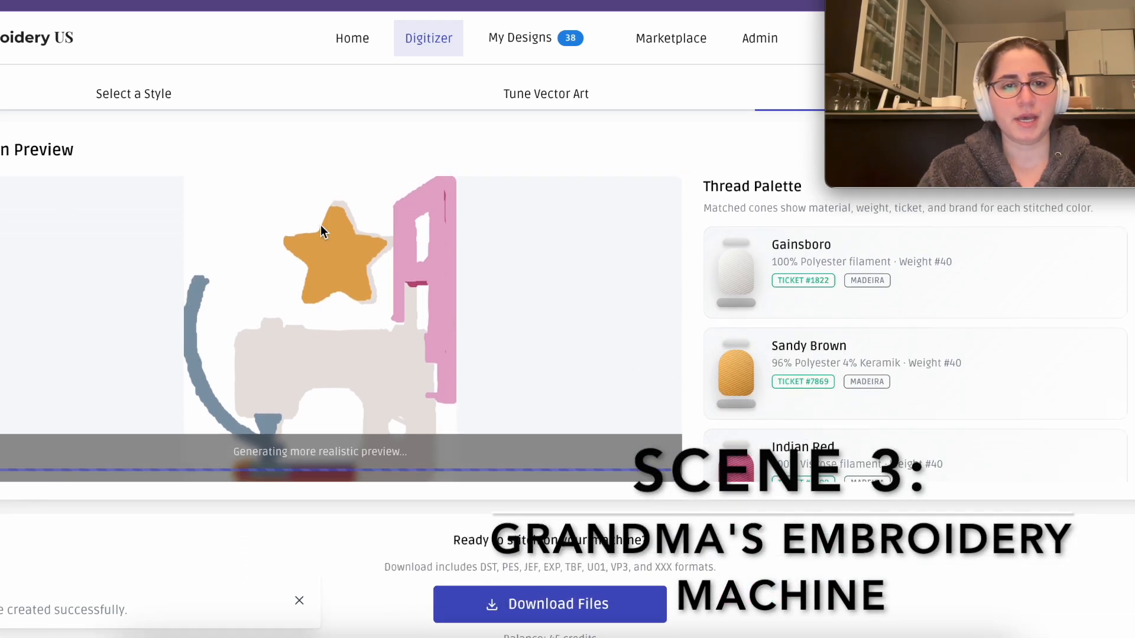
scroll(328, 232, "up", 1)
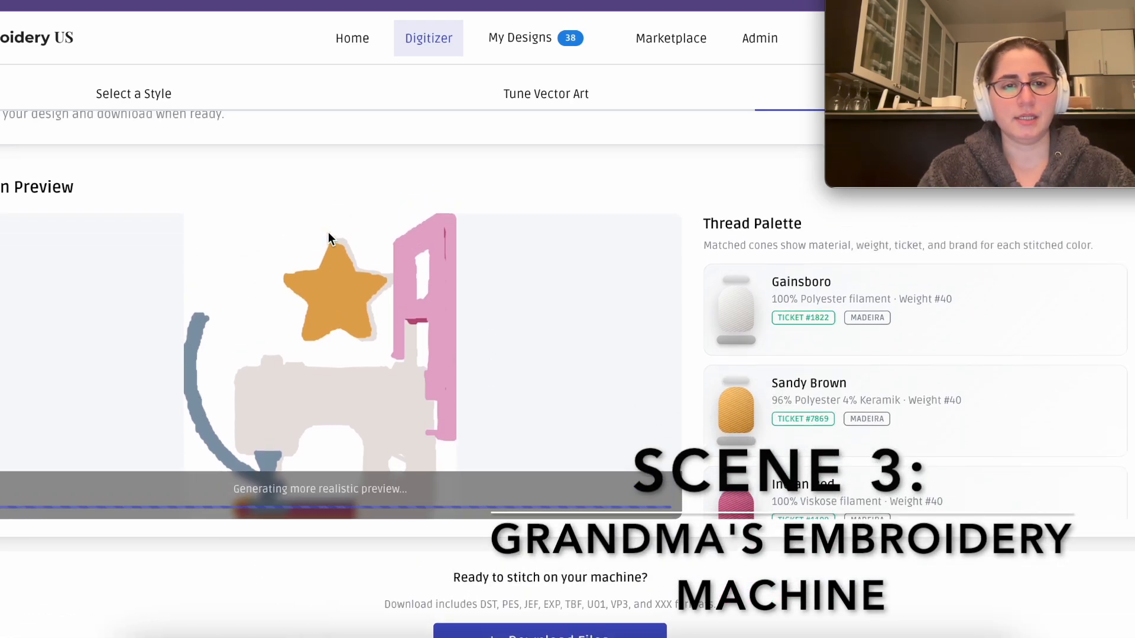
scroll(328, 232, "up", 1)
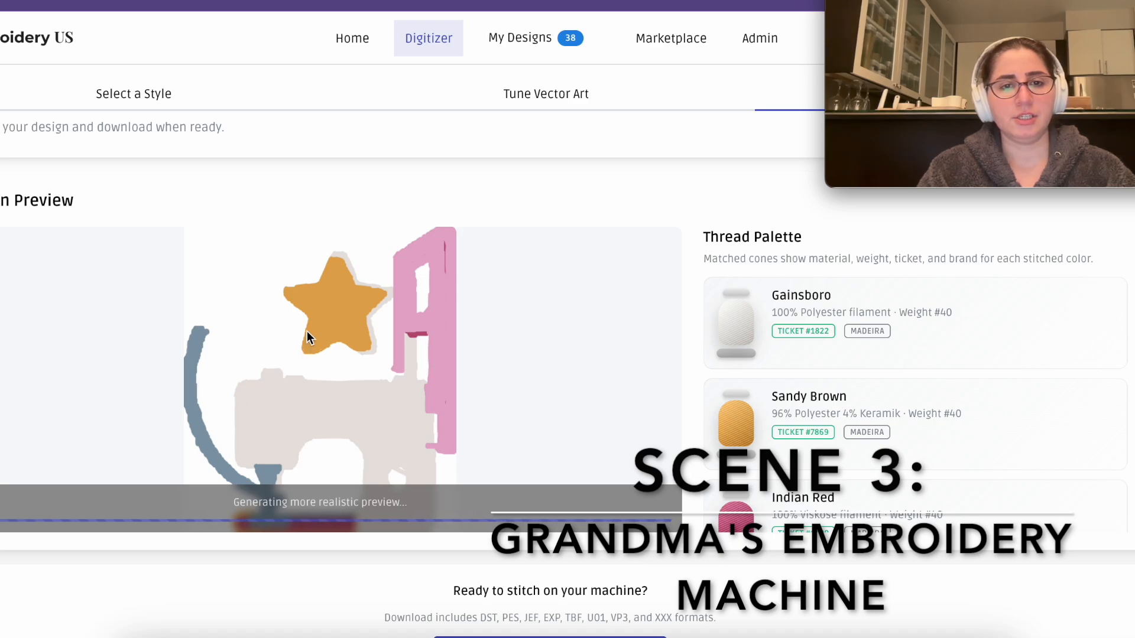
scroll(306, 338, "down", 1)
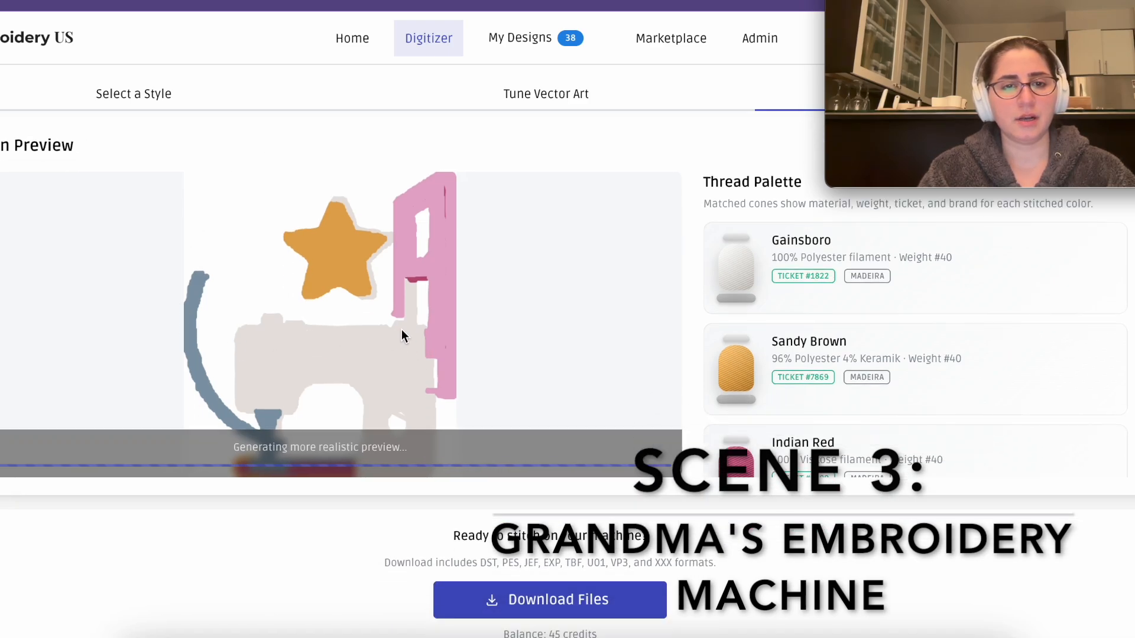
scroll(421, 409, "up", 2)
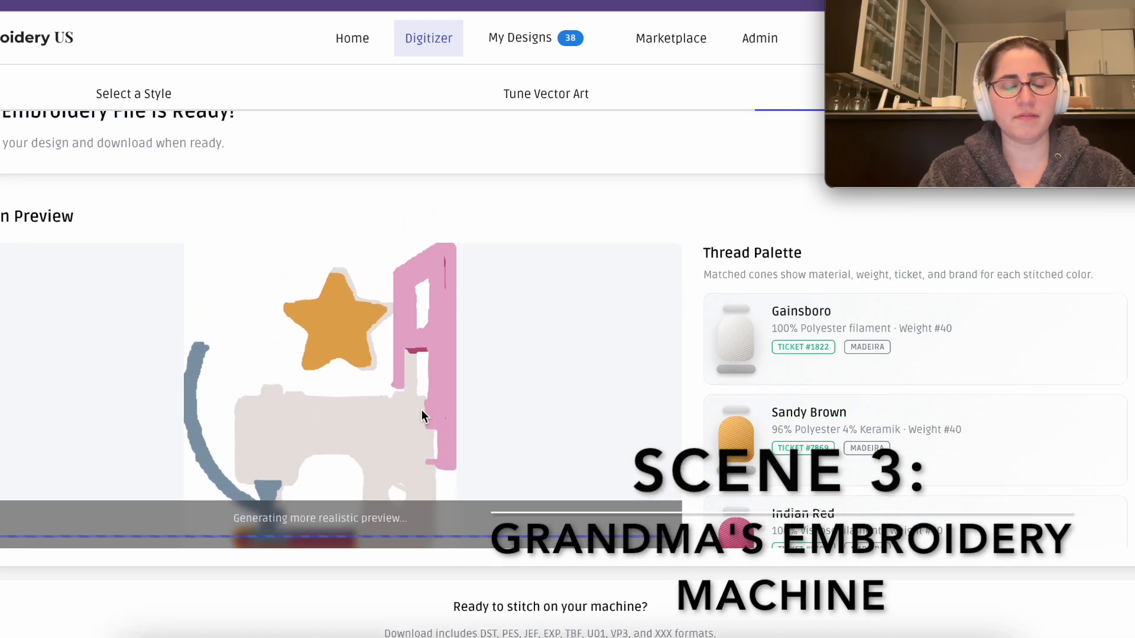
scroll(351, 402, "down", 1)
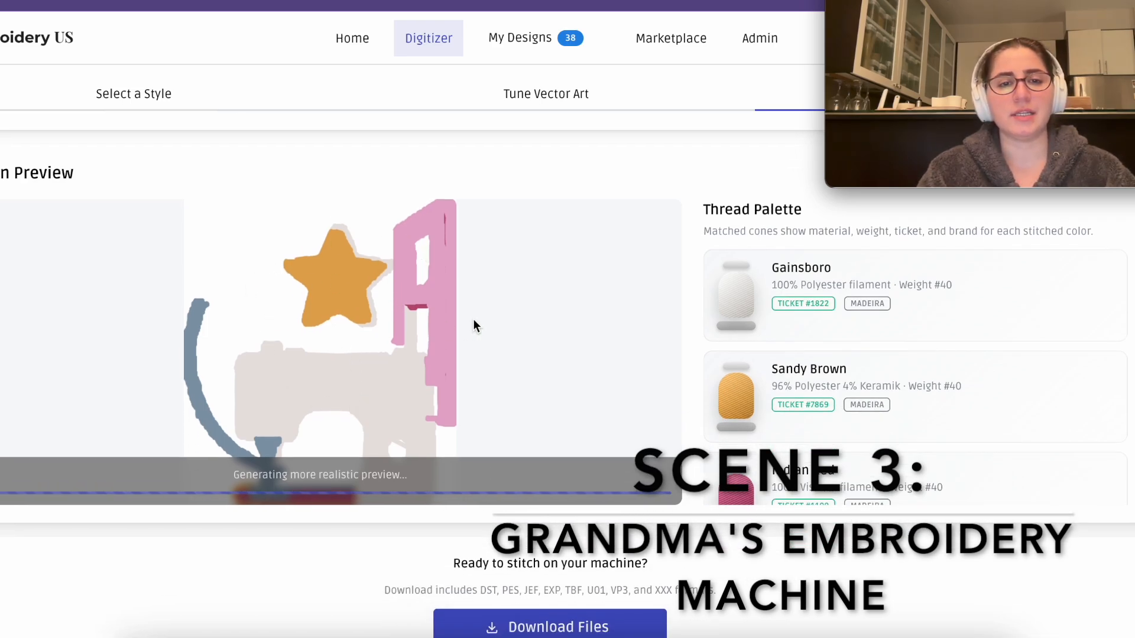
scroll(473, 320, "up", 1)
scroll(472, 322, "up", 2)
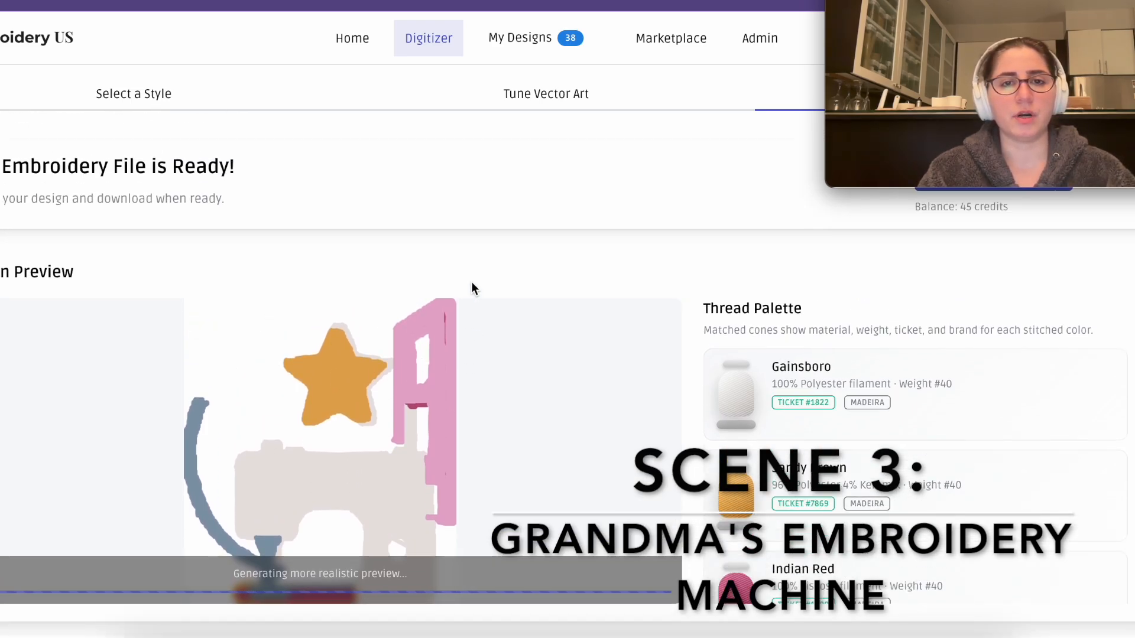
- Stitch the same vector art again with a 6 x 6 frame size and inspect the new preview
left_click(516, 97)
left_click(93, 450)
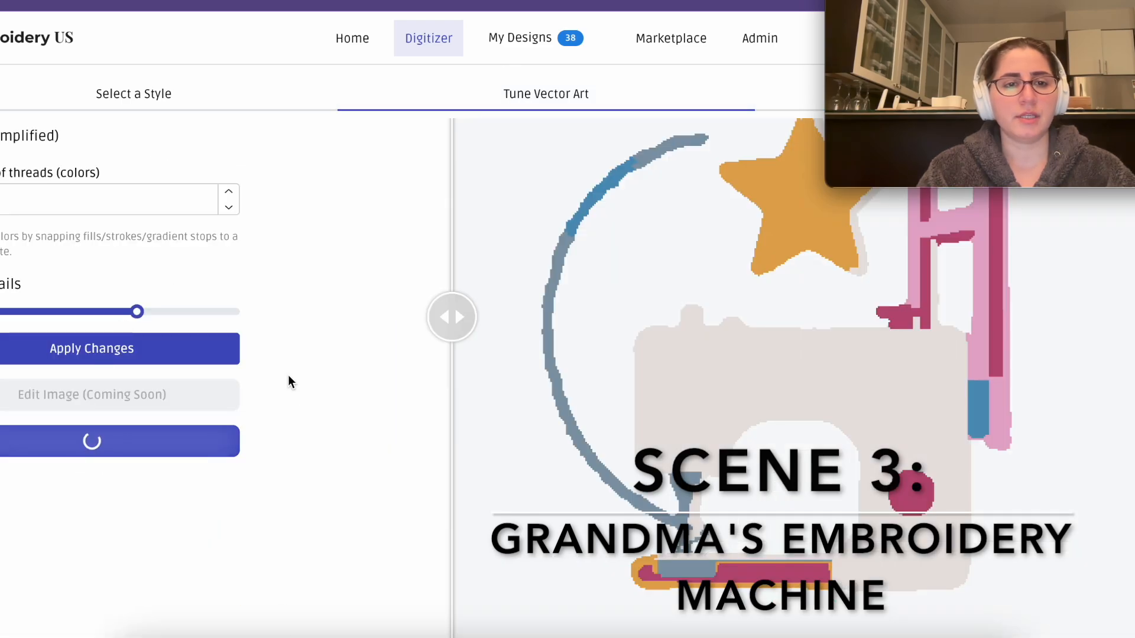
left_click(483, 358)
left_click(473, 419)
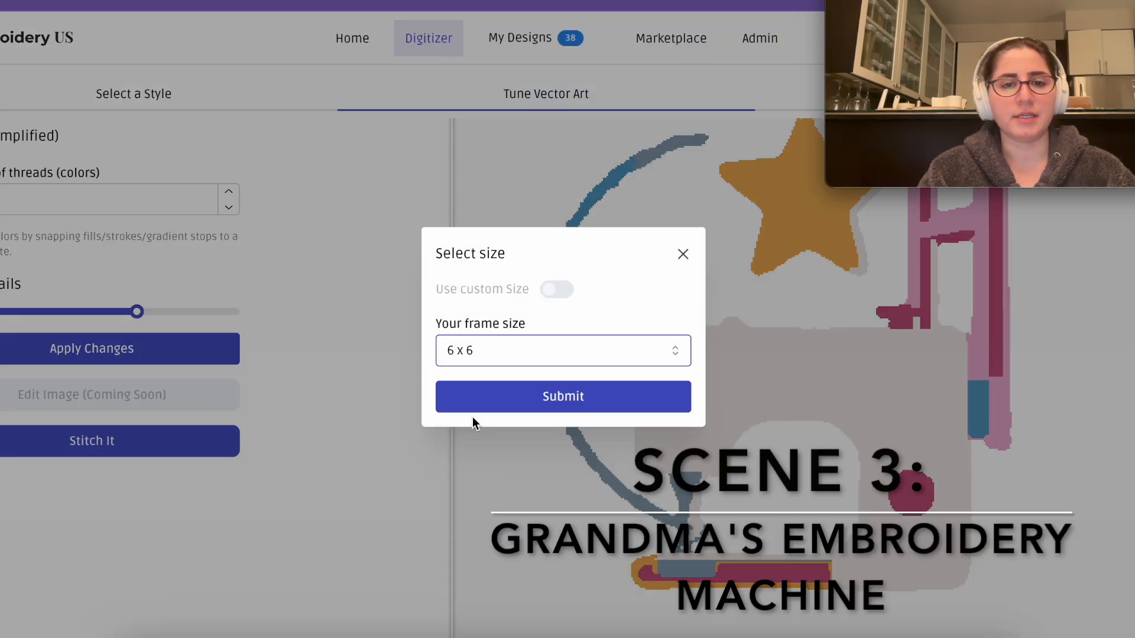
left_click(491, 407)
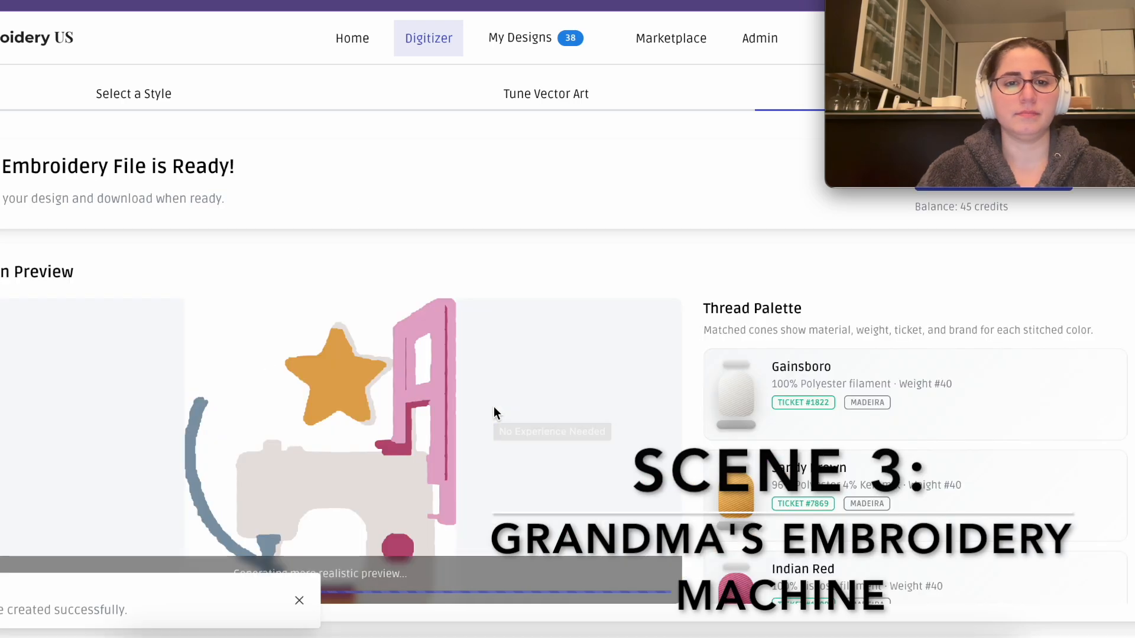
scroll(375, 327, "down", 2)
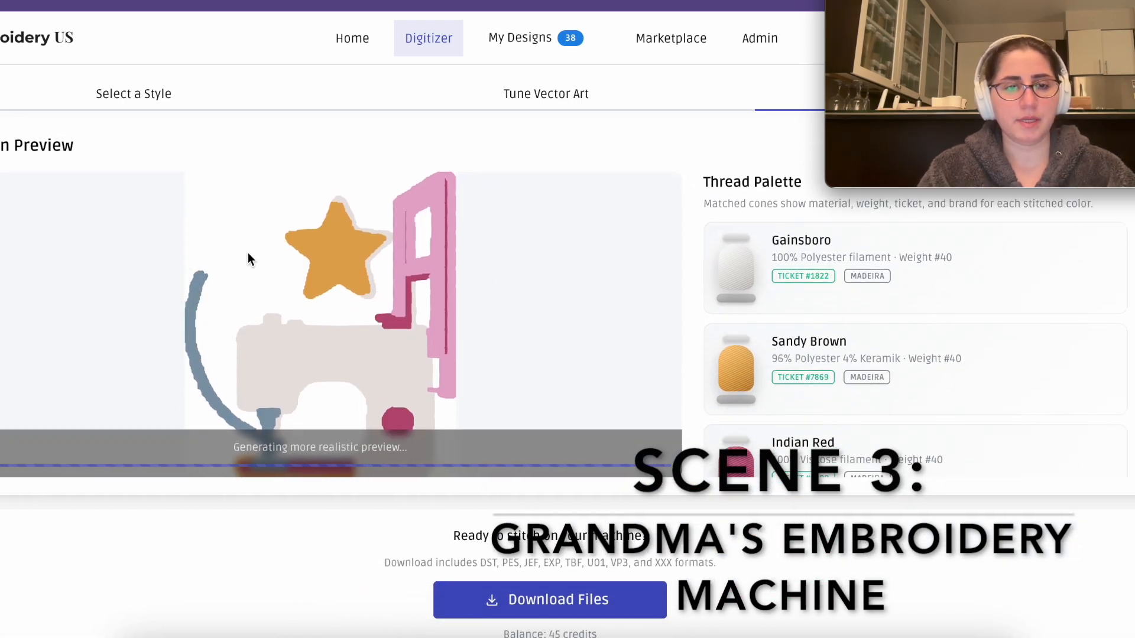
scroll(211, 405, "up", 2)
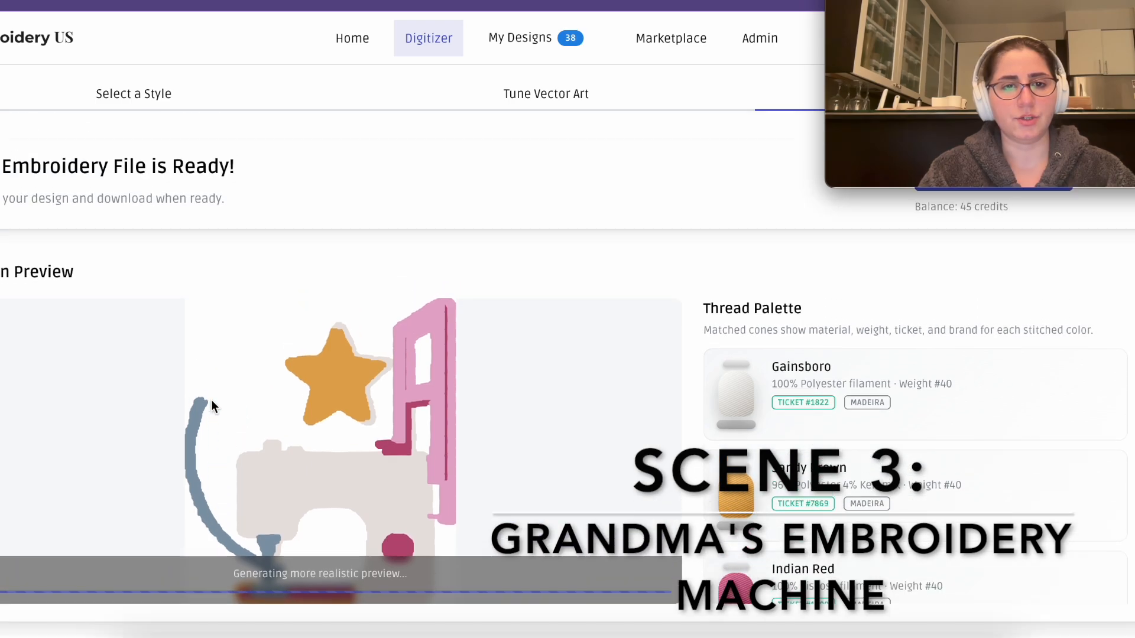
- Return to tuning the machine's vector art, lower the details level, adjust the number of threads and apply the changes
left_click(534, 102)
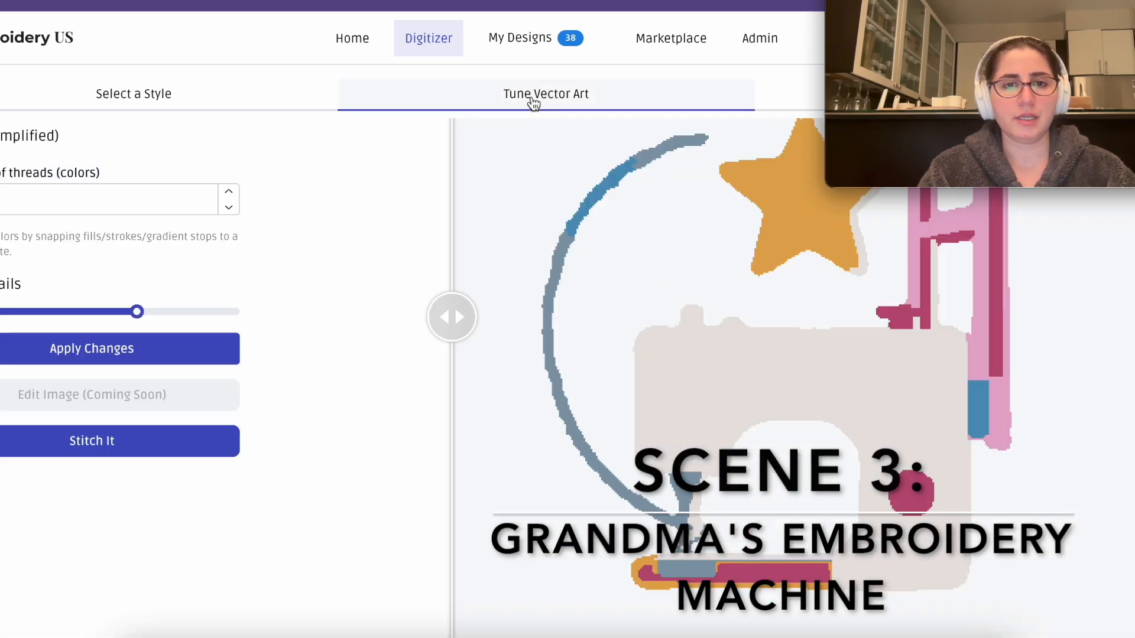
scroll(533, 302, "up", 2)
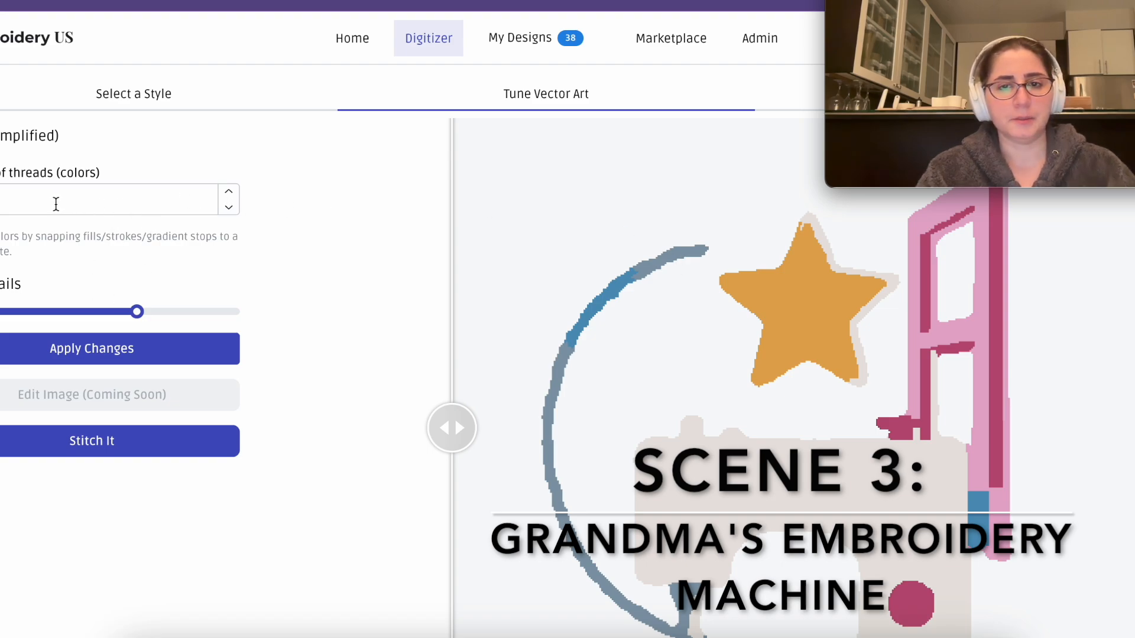
left_click_drag(137, 311, 116, 314)
left_click(97, 348)
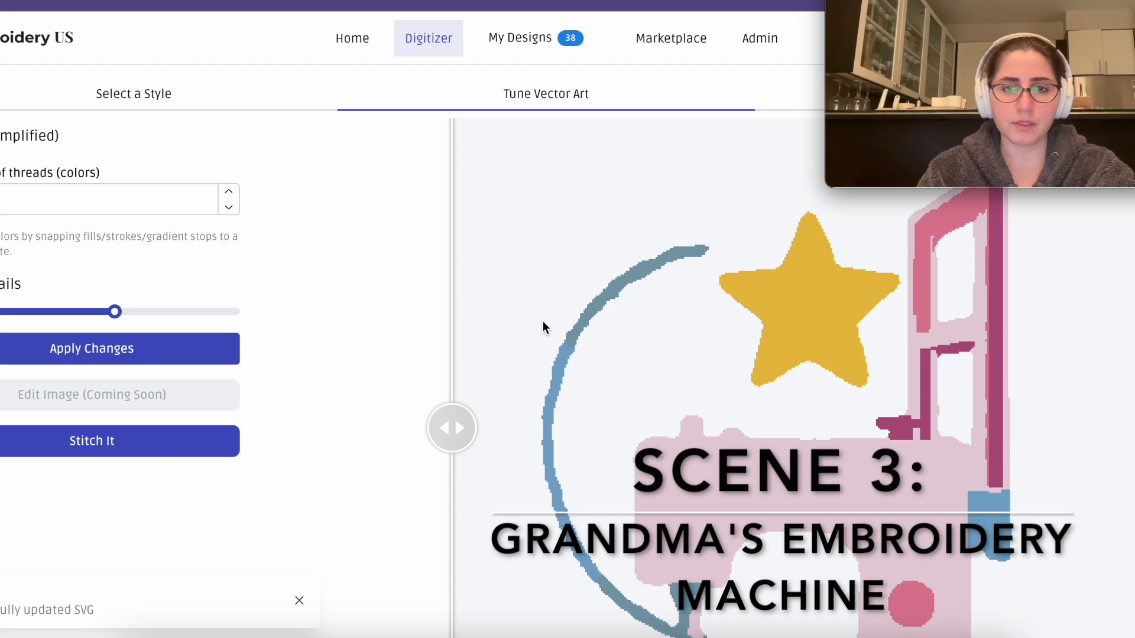
scroll(544, 326, "down", 3)
scroll(544, 325, "up", 2)
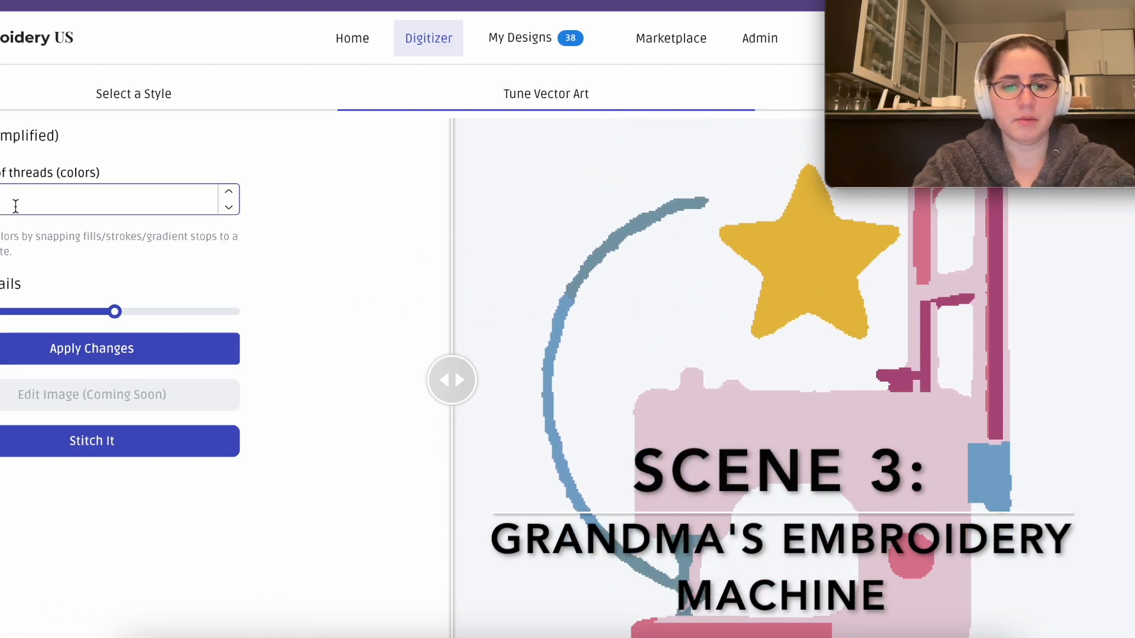
left_click(118, 349)
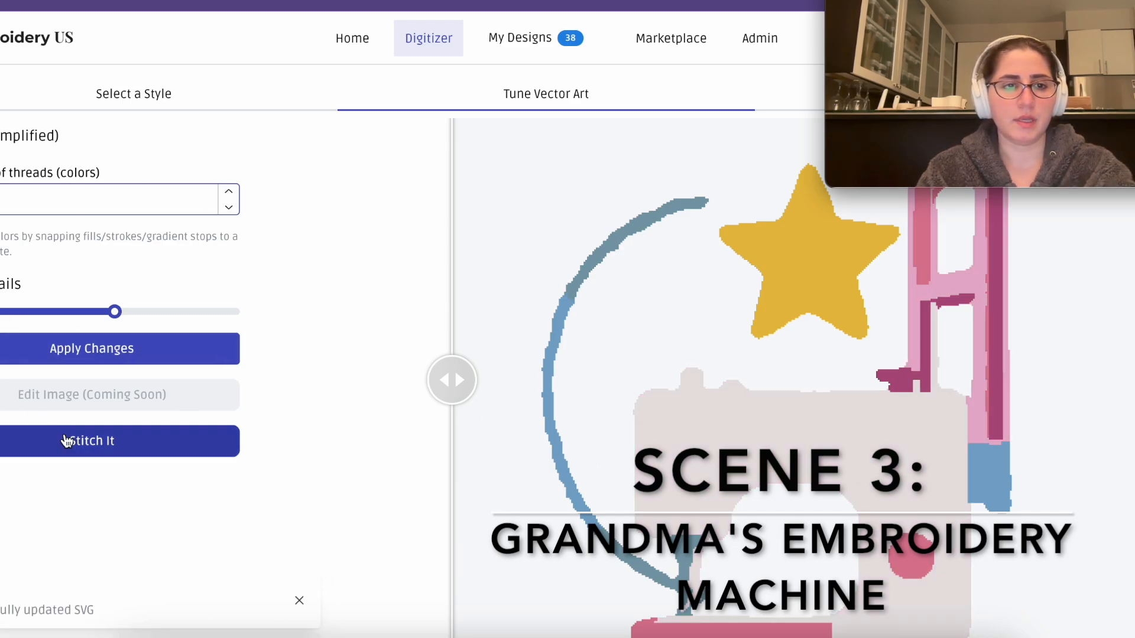
- Stitch the less detailed machine design for a 6 x 6 frame and inspect the preview
left_click(86, 444)
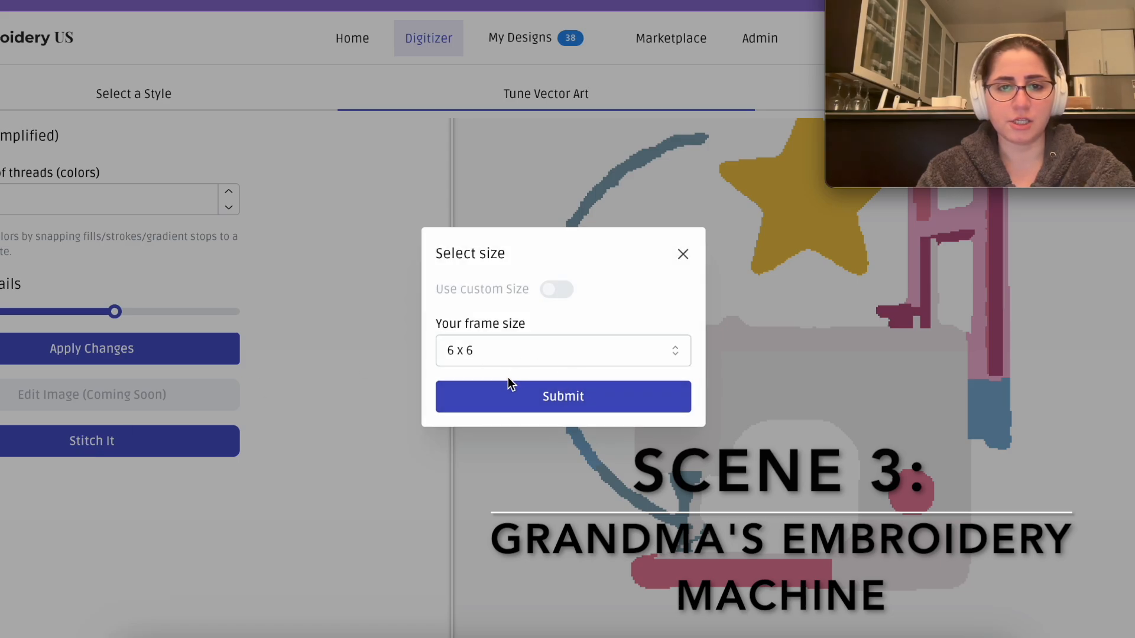
left_click(483, 387)
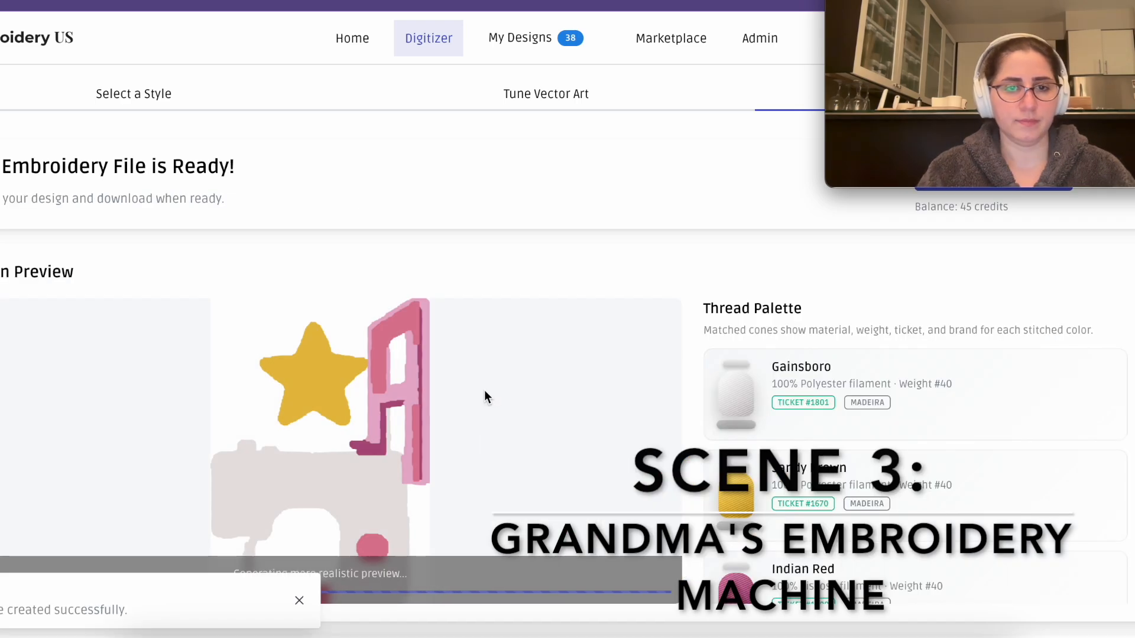
scroll(484, 395, "down", 2)
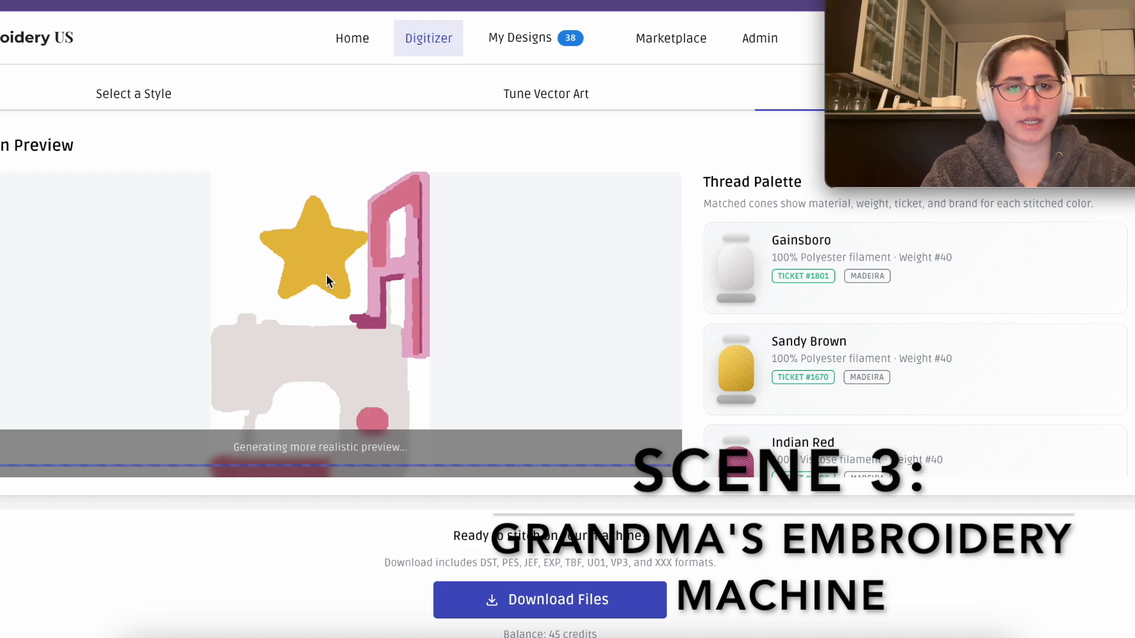
scroll(330, 295, "up", 2)
- Go back to tuning the vector art, change the number of threads and apply the new thread count
left_click(583, 88)
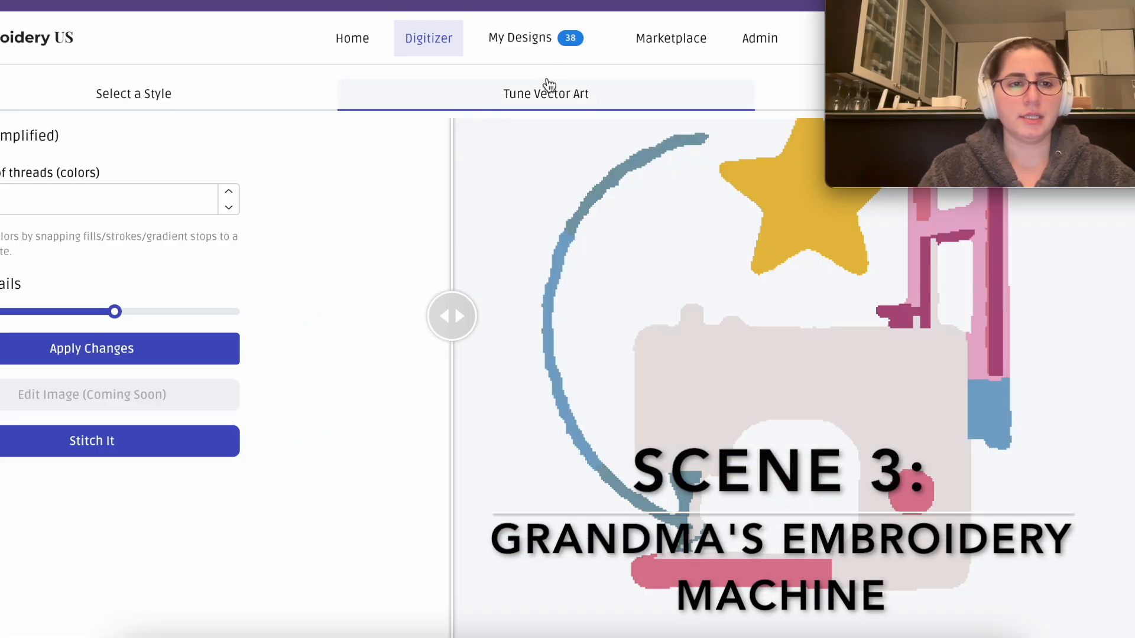
left_click(55, 205)
key("Return")
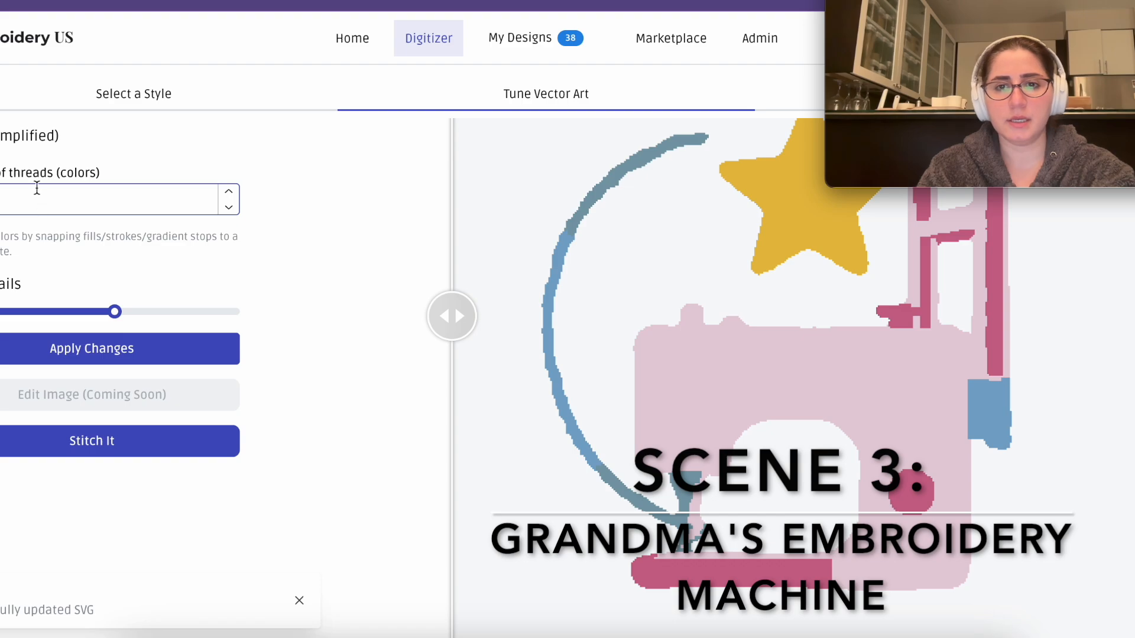
key("Return")
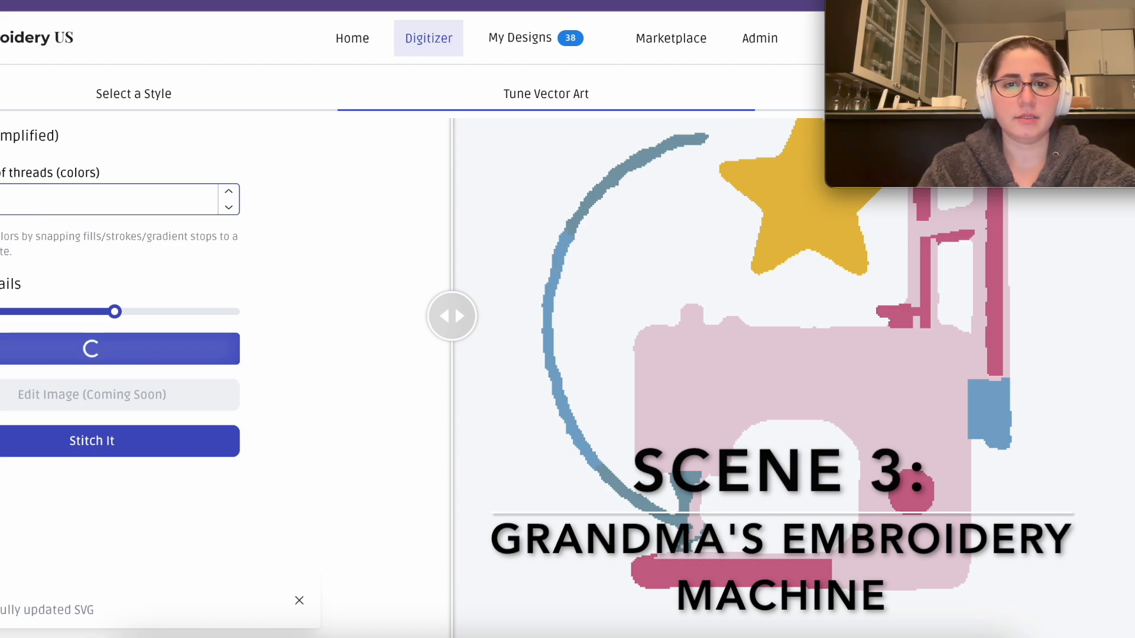
- Raise the details level of the machine art in two stages, applying the changes after each one
left_click(143, 313)
left_click(106, 355)
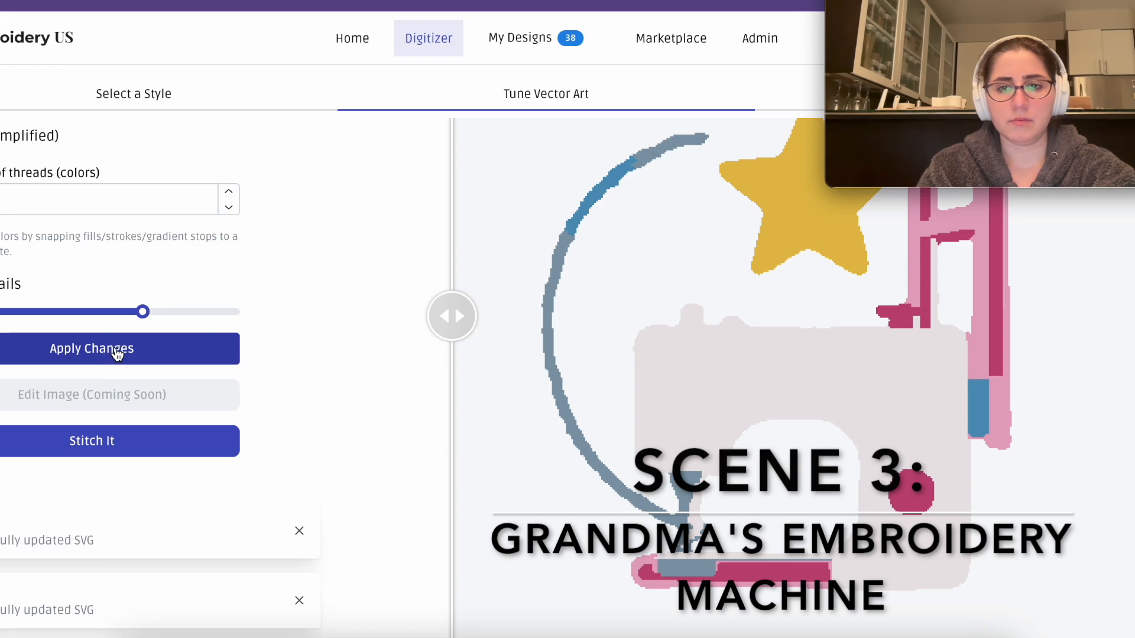
left_click(171, 311)
left_click(140, 345)
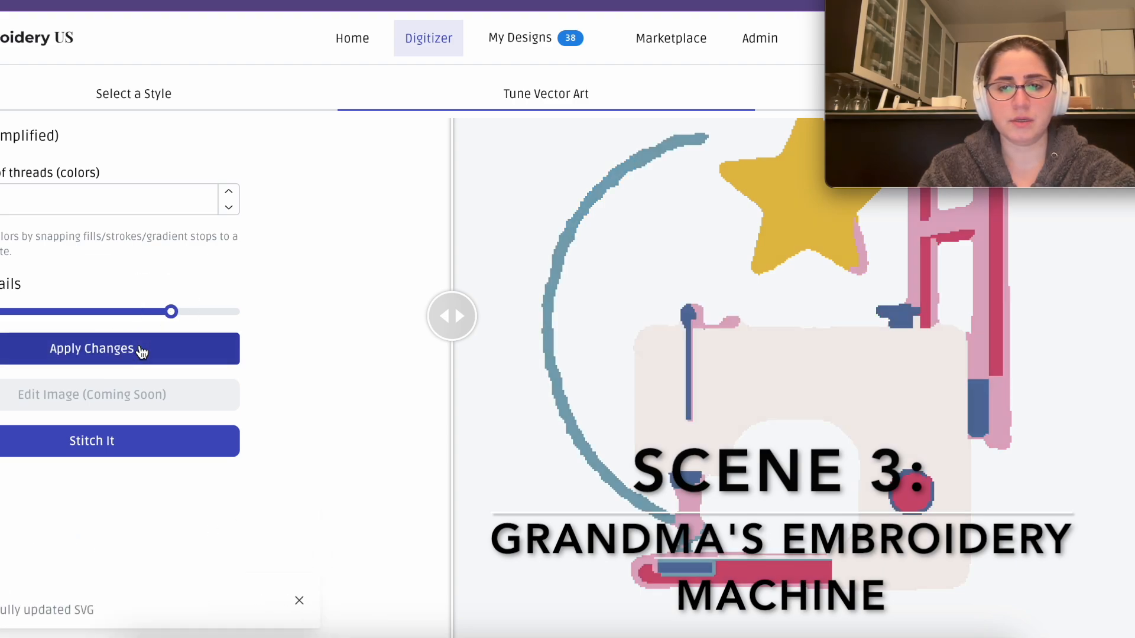
- Stitch the more detailed machine design with the preset frame size and examine the thread arc, star and machine in the preview
left_click(137, 460)
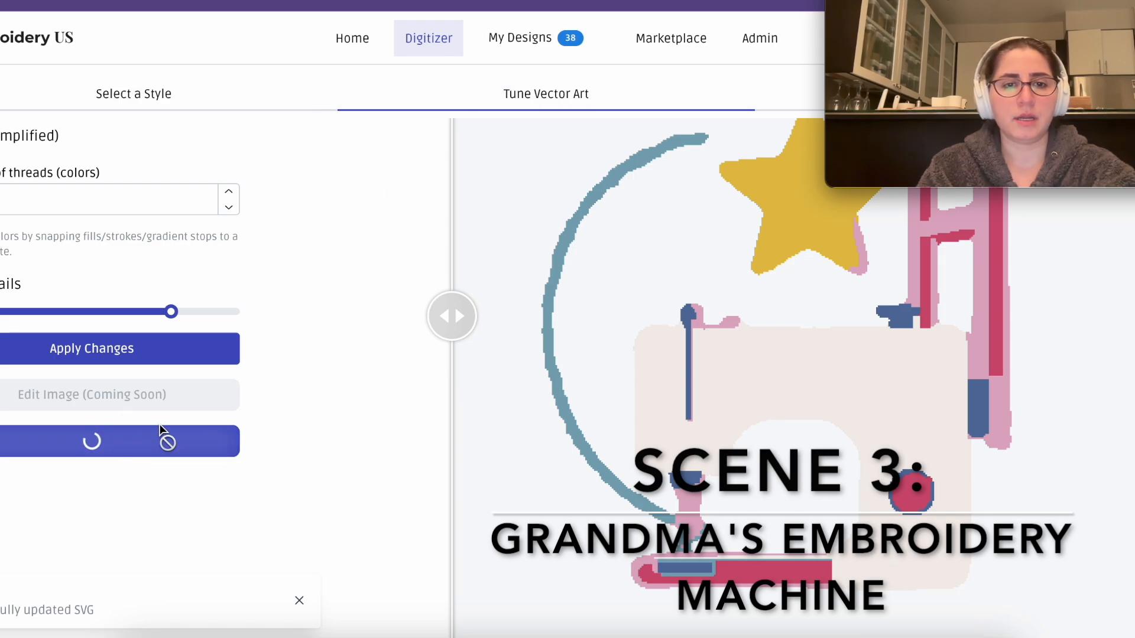
left_click(491, 407)
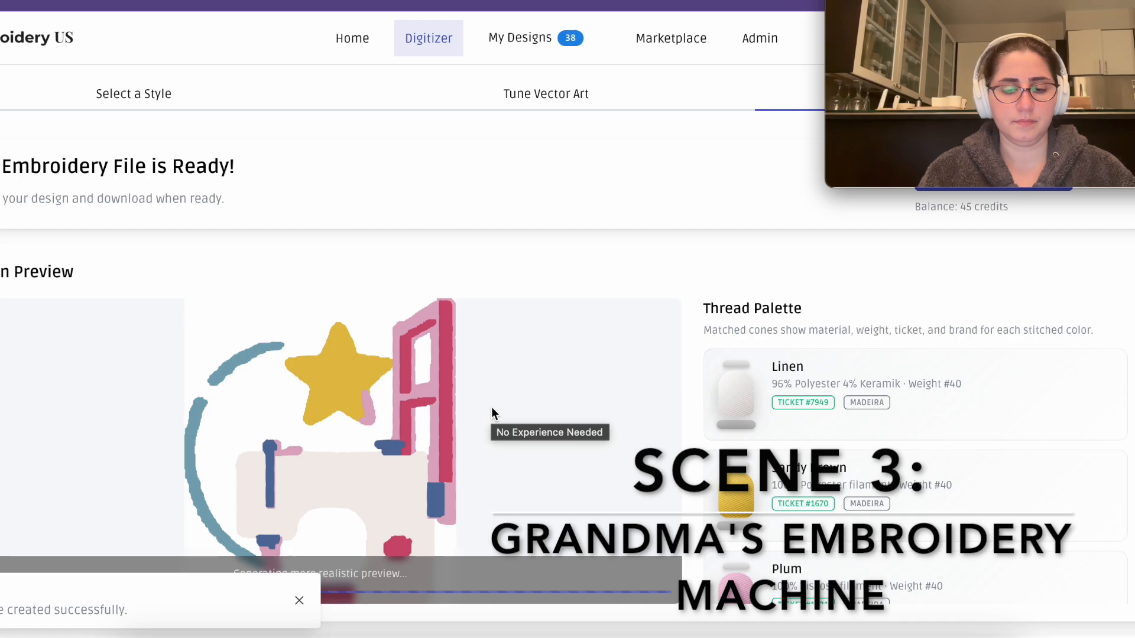
scroll(368, 423, "down", 2)
scroll(368, 424, "down", 1)
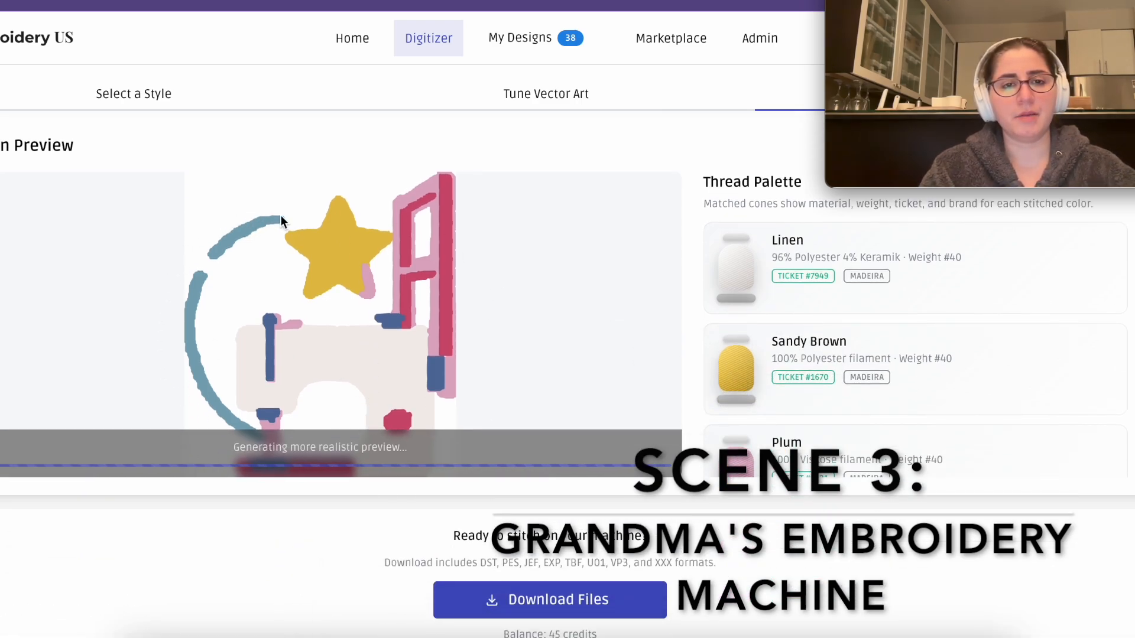
scroll(196, 392, "up", 1)
scroll(197, 398, "down", 1)
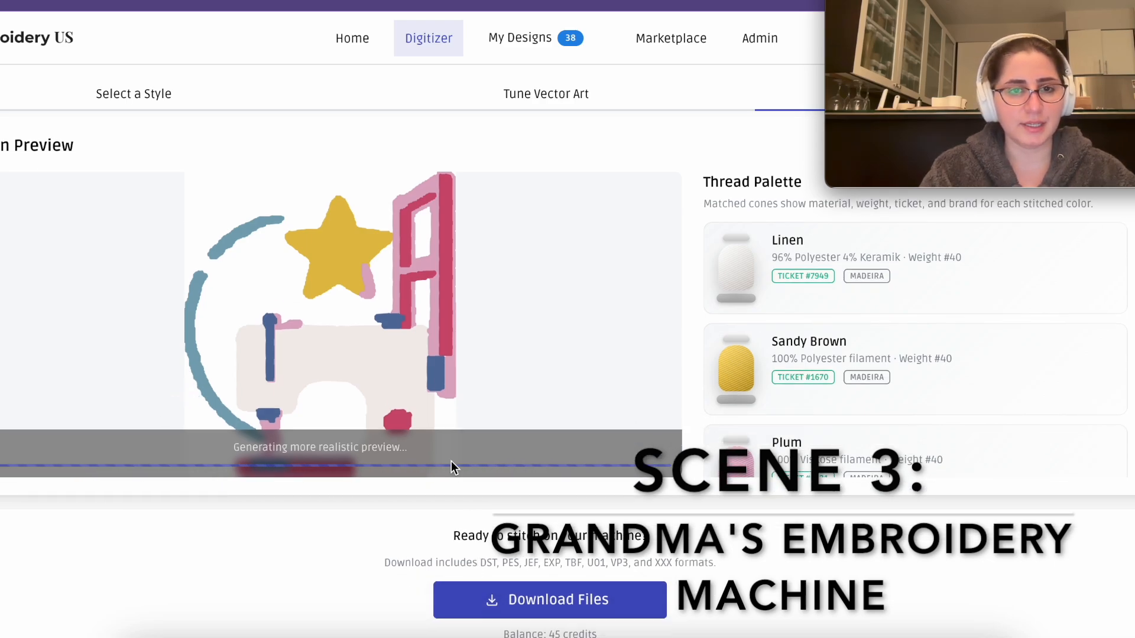
- Download the stitched machine design's files for 1 credit and dismiss the download message
left_click(481, 602)
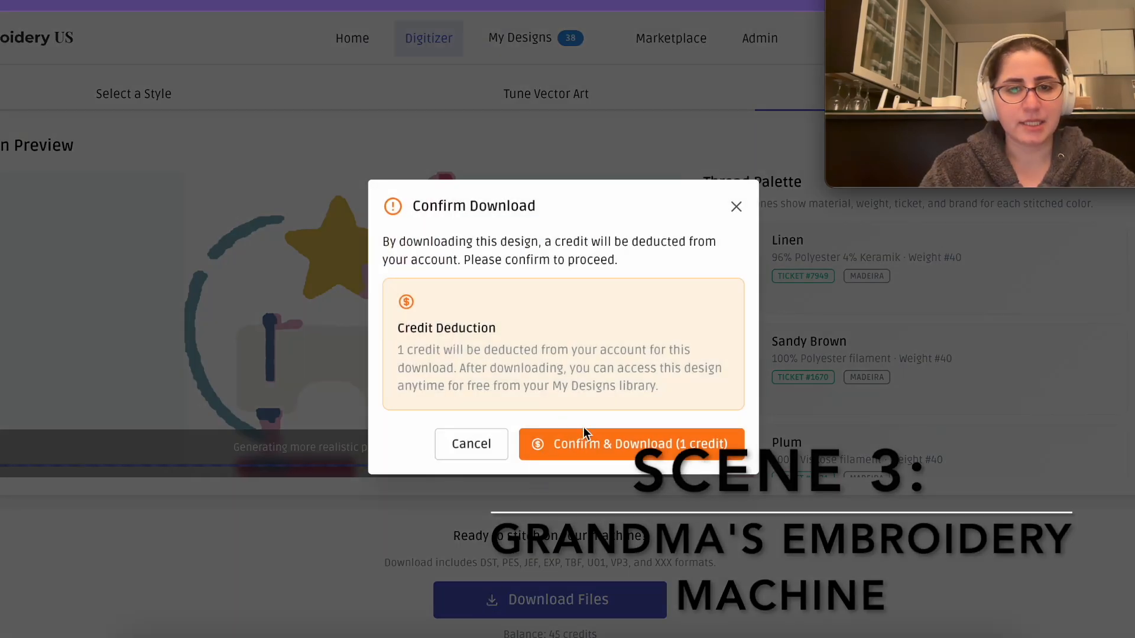
left_click(552, 453)
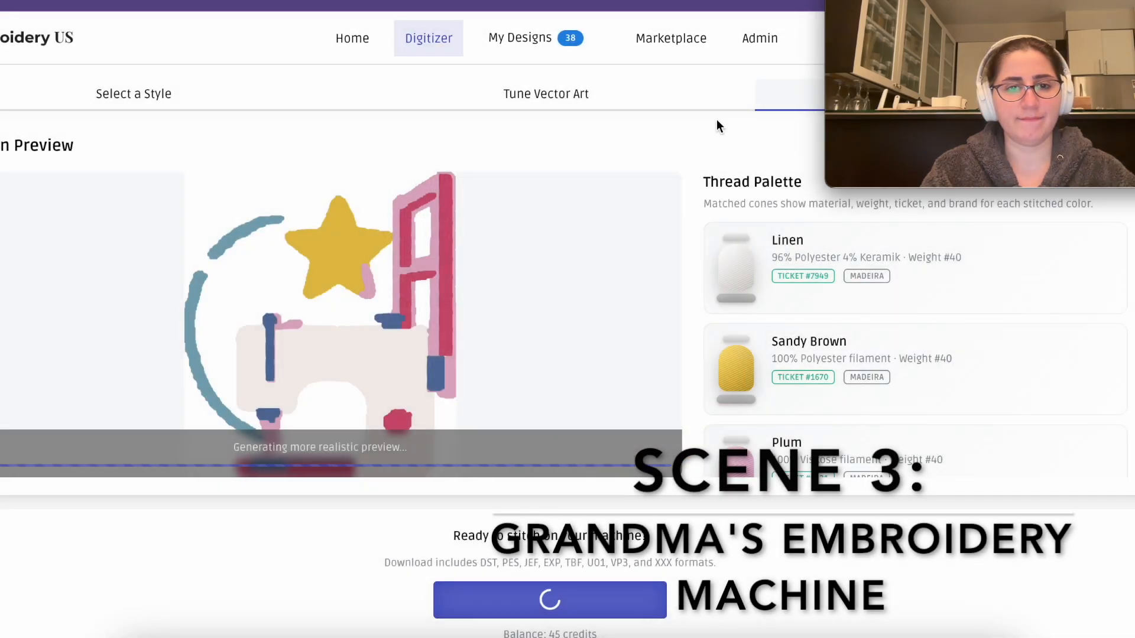
scroll(618, 190, "down", 2)
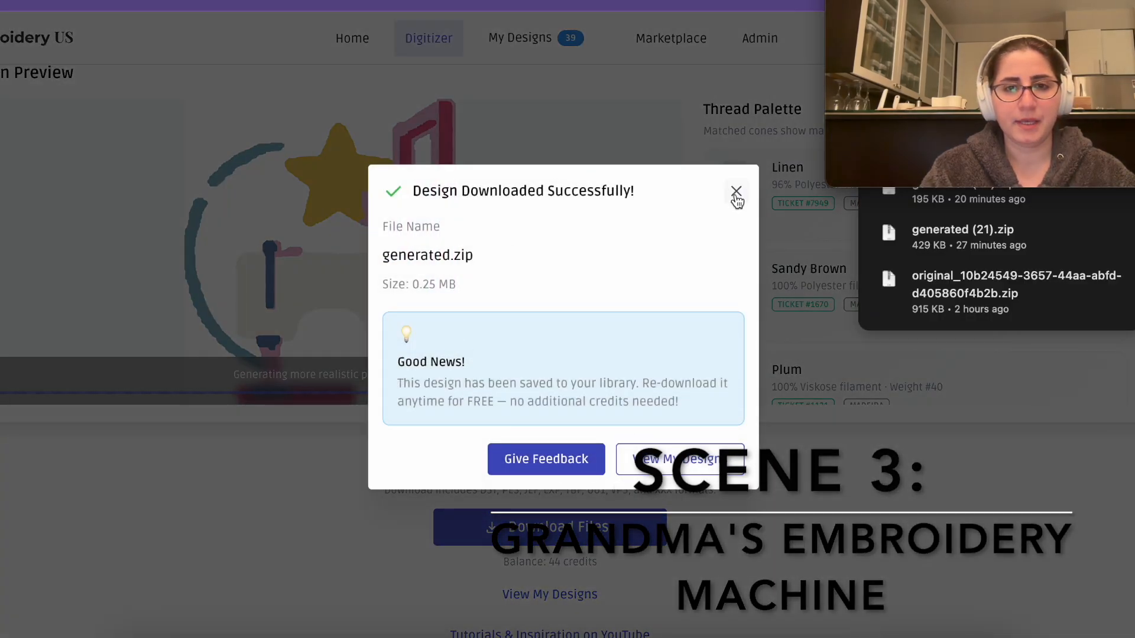
left_click(736, 193)
scroll(523, 207, "up", 3)
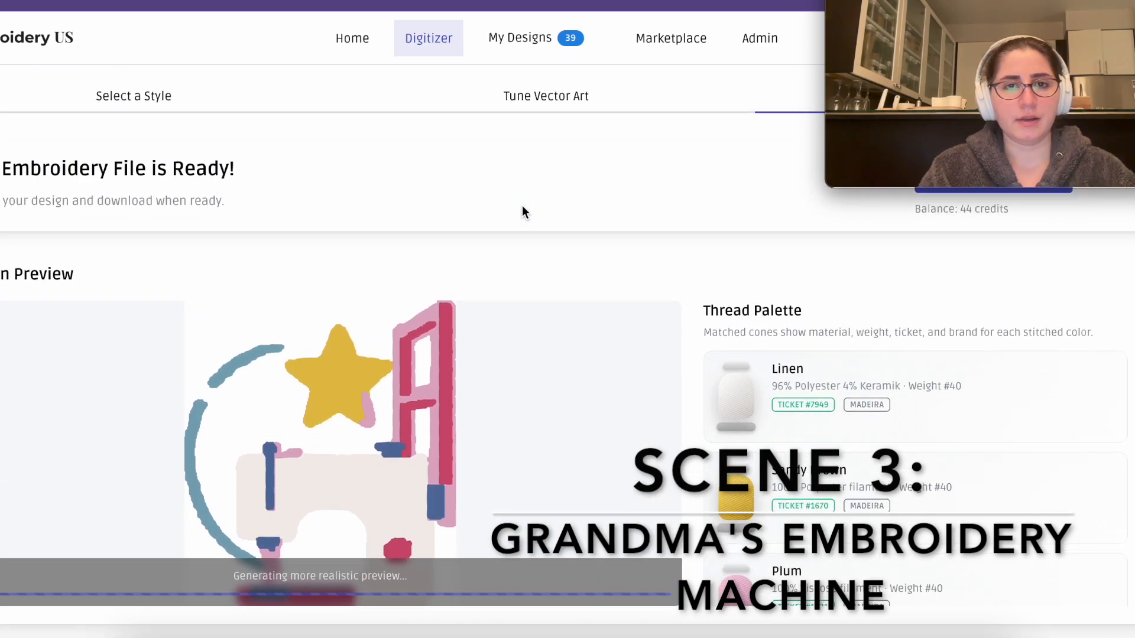
- Stitch the same machine vector art again with a different frame size and download its files for 1 credit
left_click(529, 98)
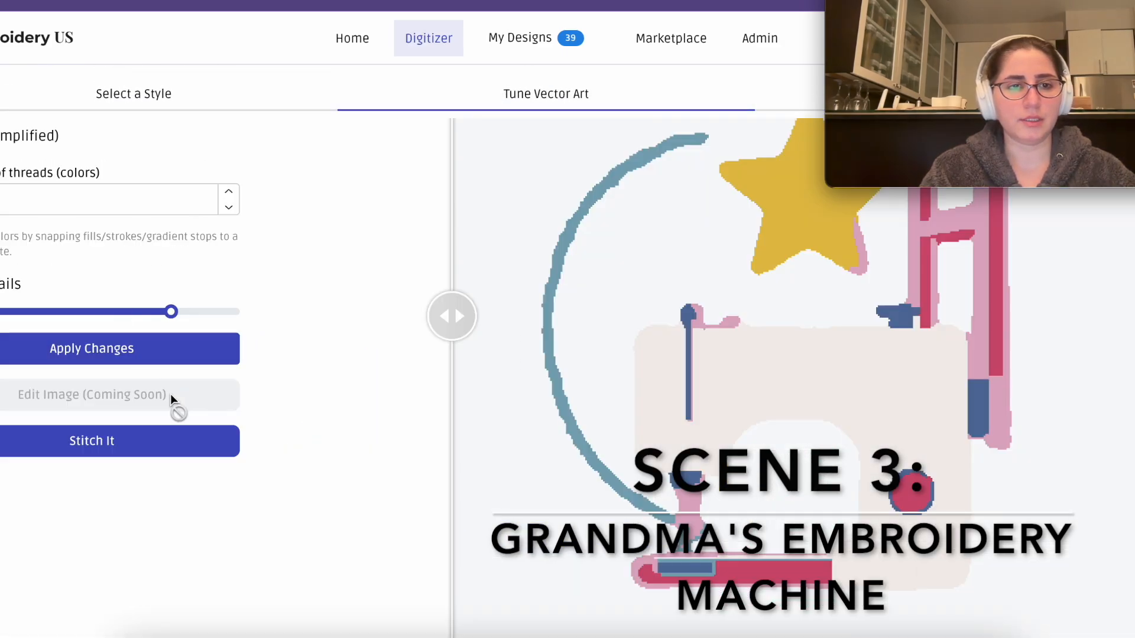
left_click(94, 444)
left_click(471, 351)
left_click(470, 397)
left_click(468, 399)
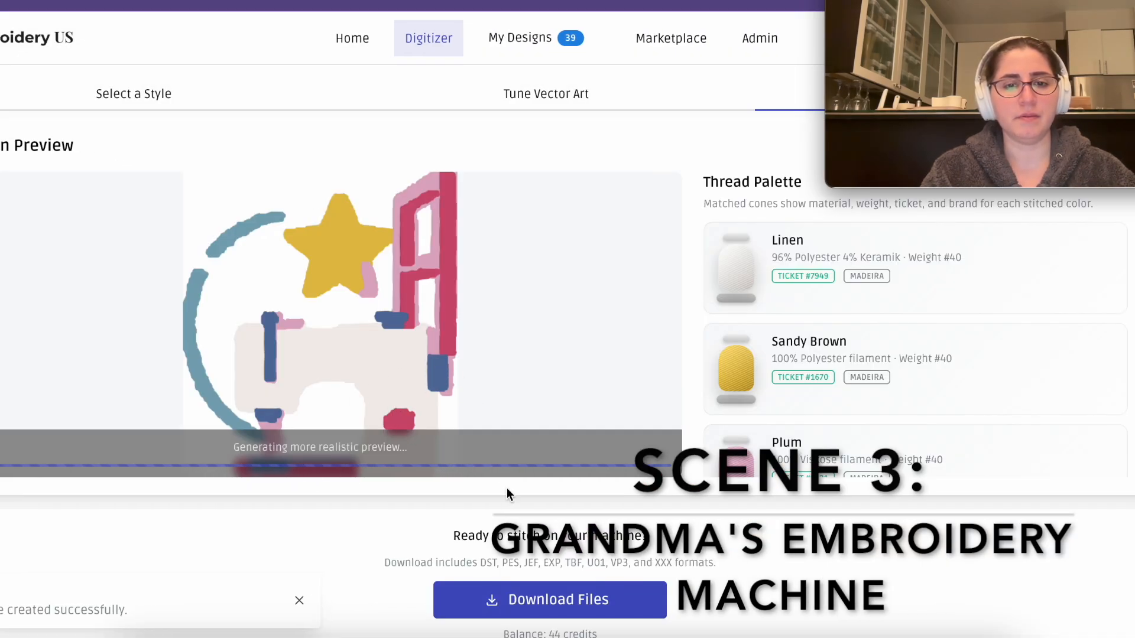
left_click(504, 602)
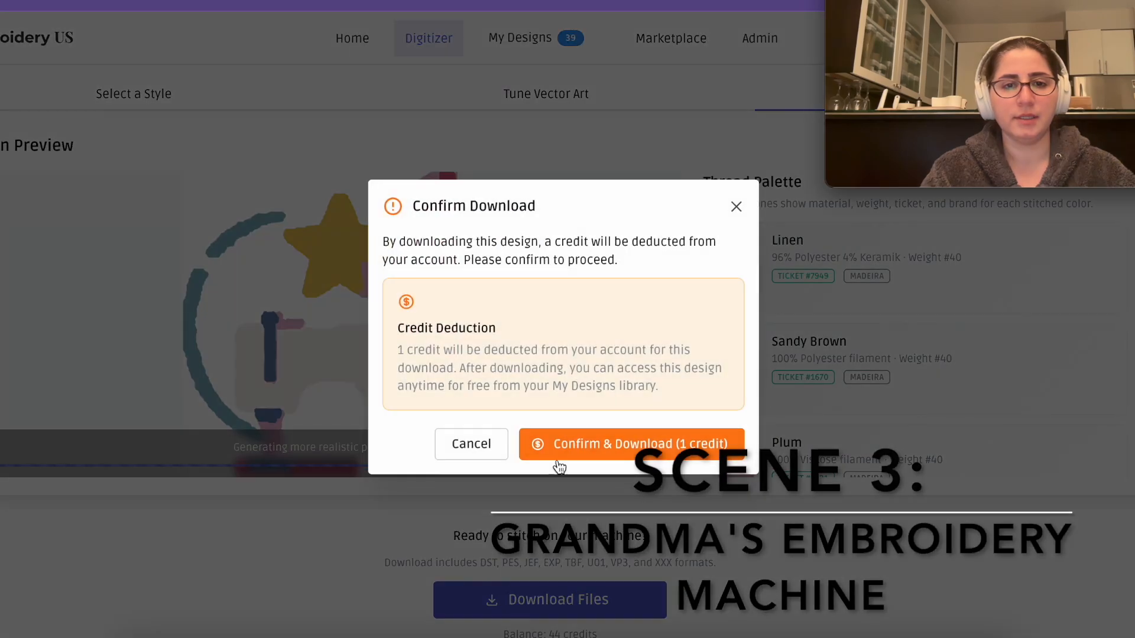
left_click(554, 446)
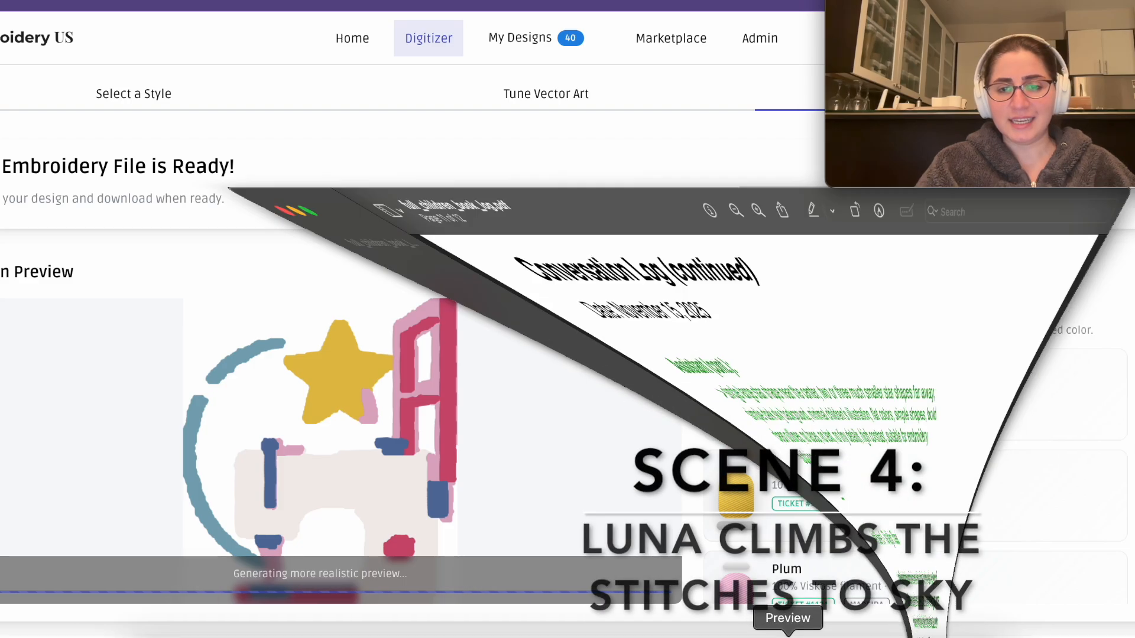
- Switch to the conversation log in Preview and copy the prompt text under "Scene 4 – Luna Walks the Thread"
scroll(408, 456, "down", 3)
scroll(408, 455, "down", 3)
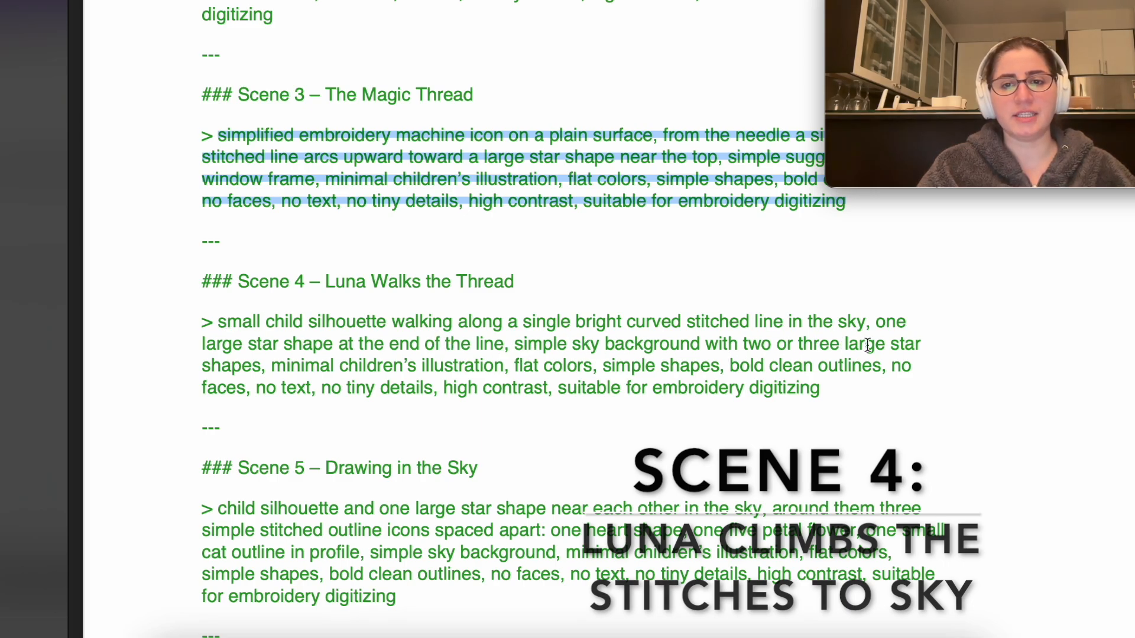
left_click_drag(828, 391, 219, 323)
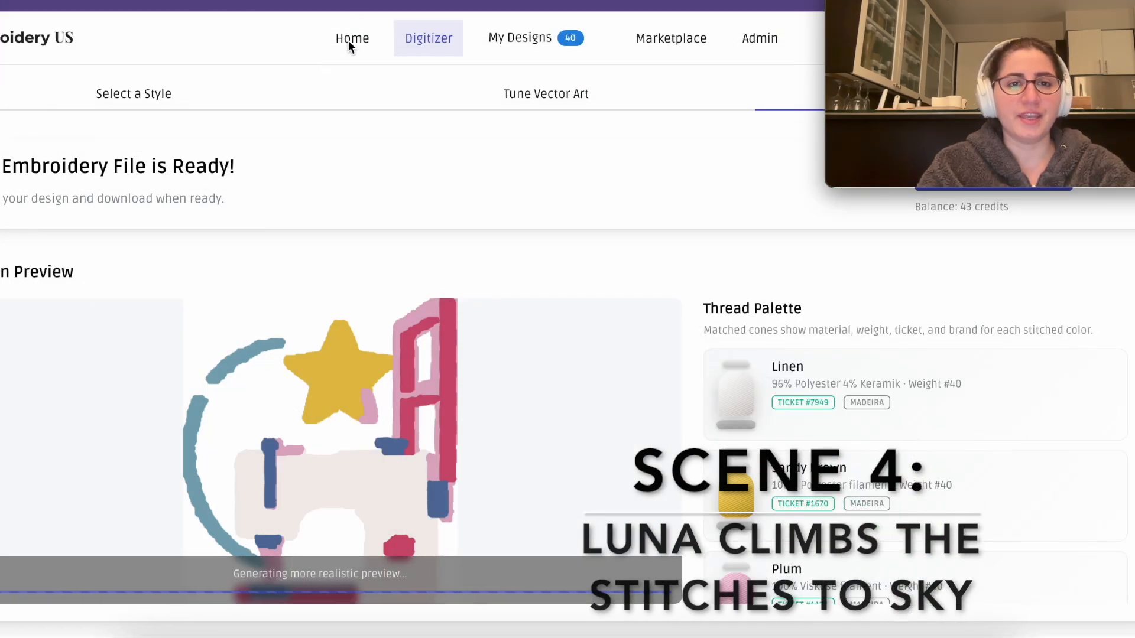
- Return to the Embroidery Digitizer start page and generate an AI image from the copied Scene 4 prompt
left_click(349, 40)
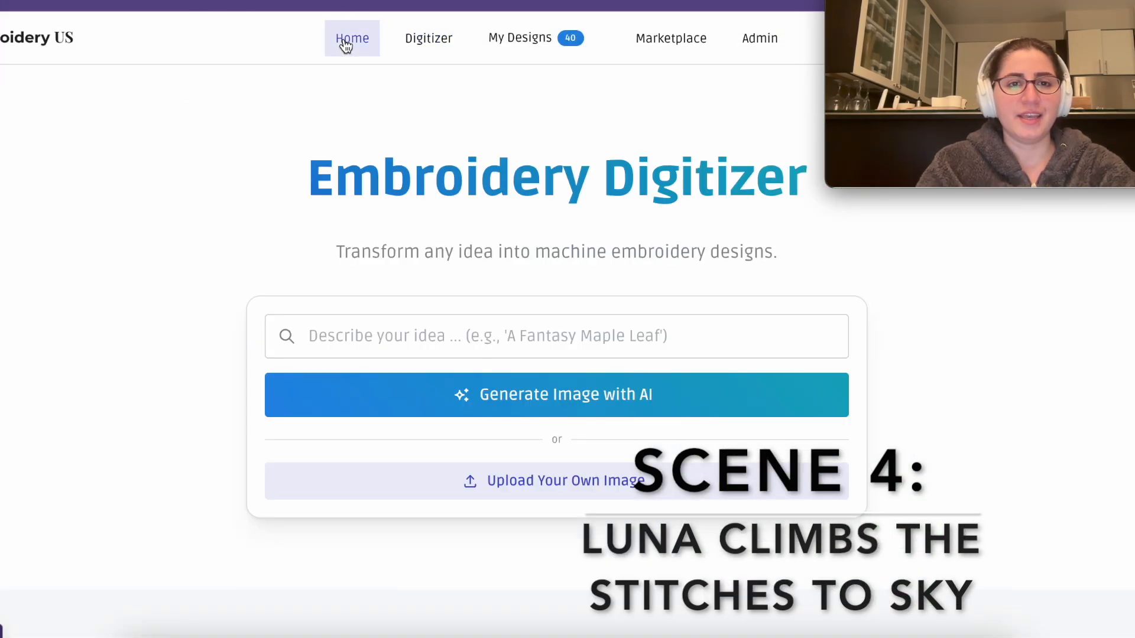
left_click(341, 336)
key("ctrl+v")
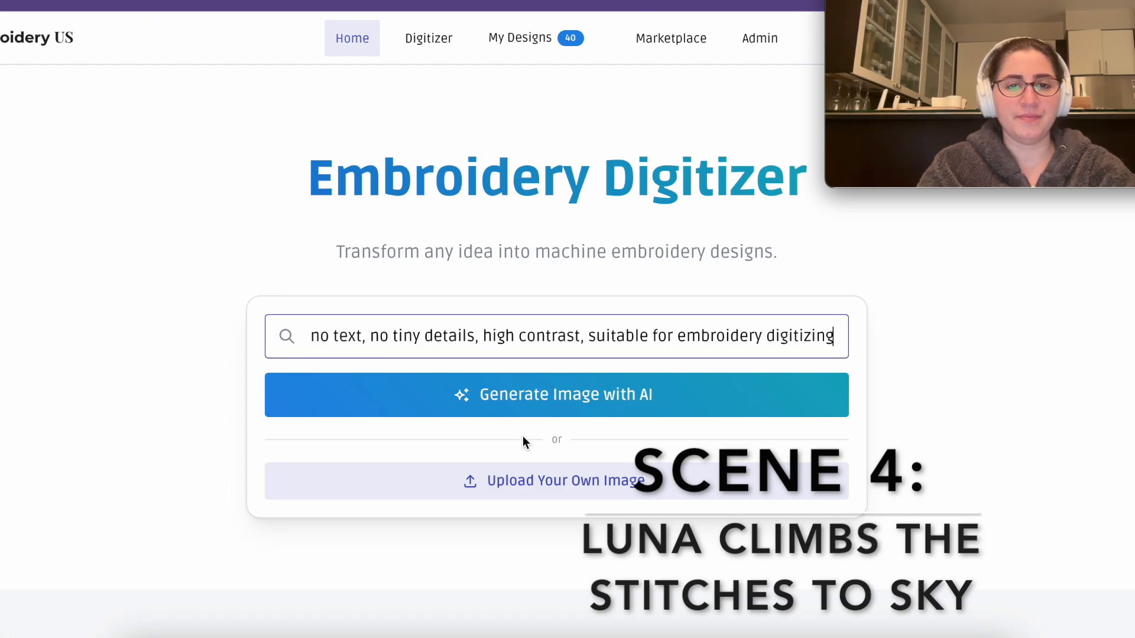
left_click(499, 407)
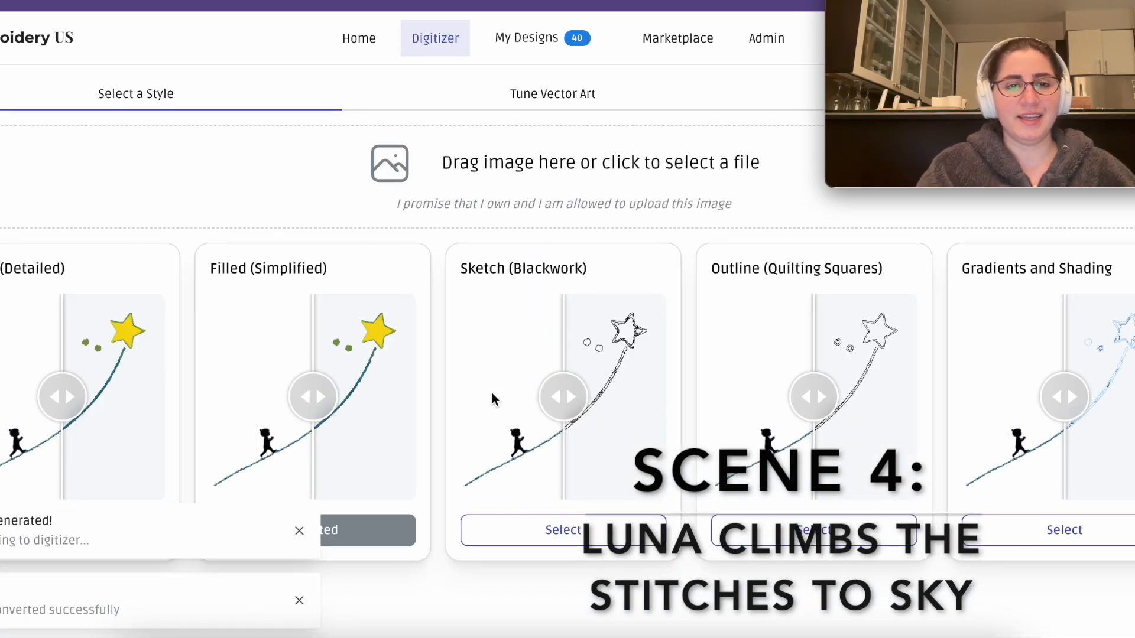
- Reveal the whole Filled (Simplified) version of the Scene 4 image and continue with that style
left_click_drag(340, 409, 175, 407)
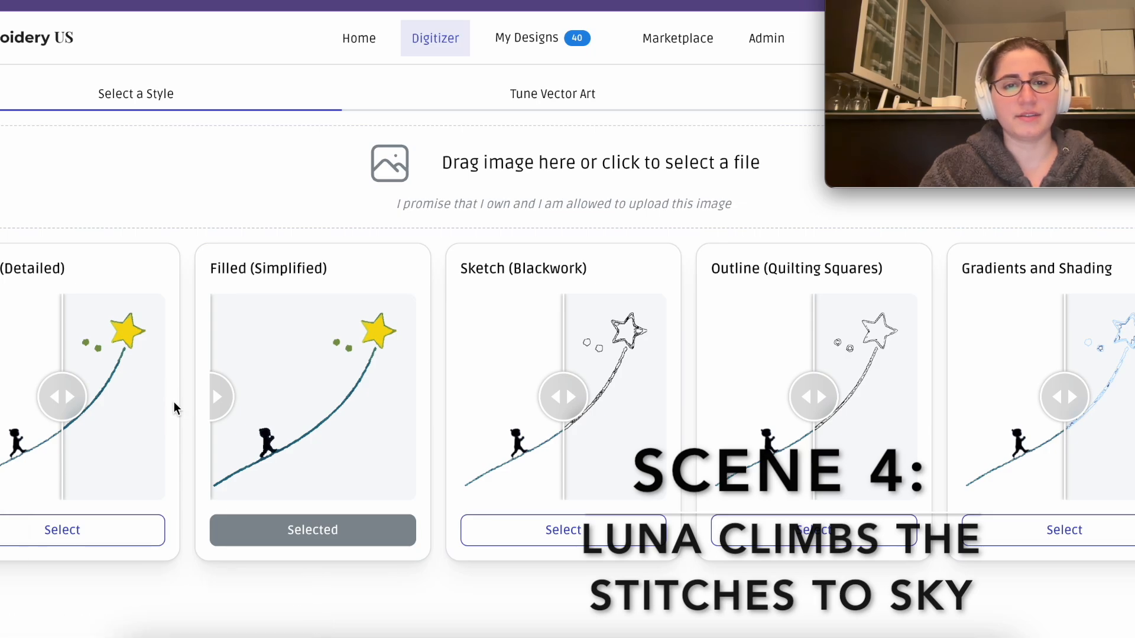
left_click(269, 541)
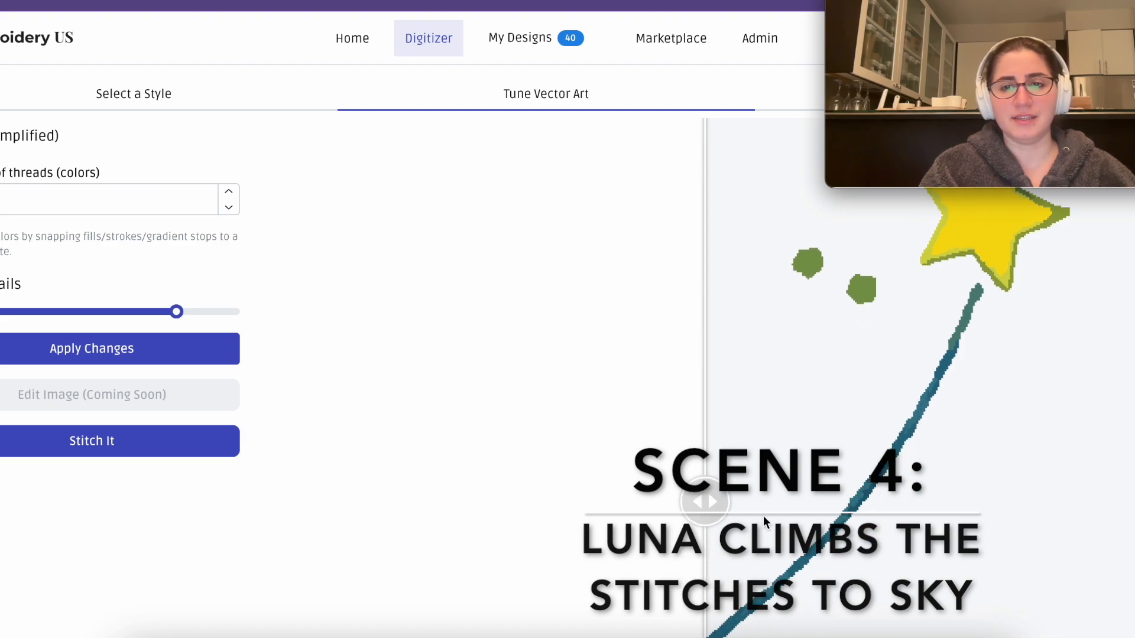
- Reveal the whole simplified Scene 4 vector art in the comparison view and apply a reduced number of thread colors
left_click_drag(703, 427, 288, 426)
scroll(288, 426, "down", 1)
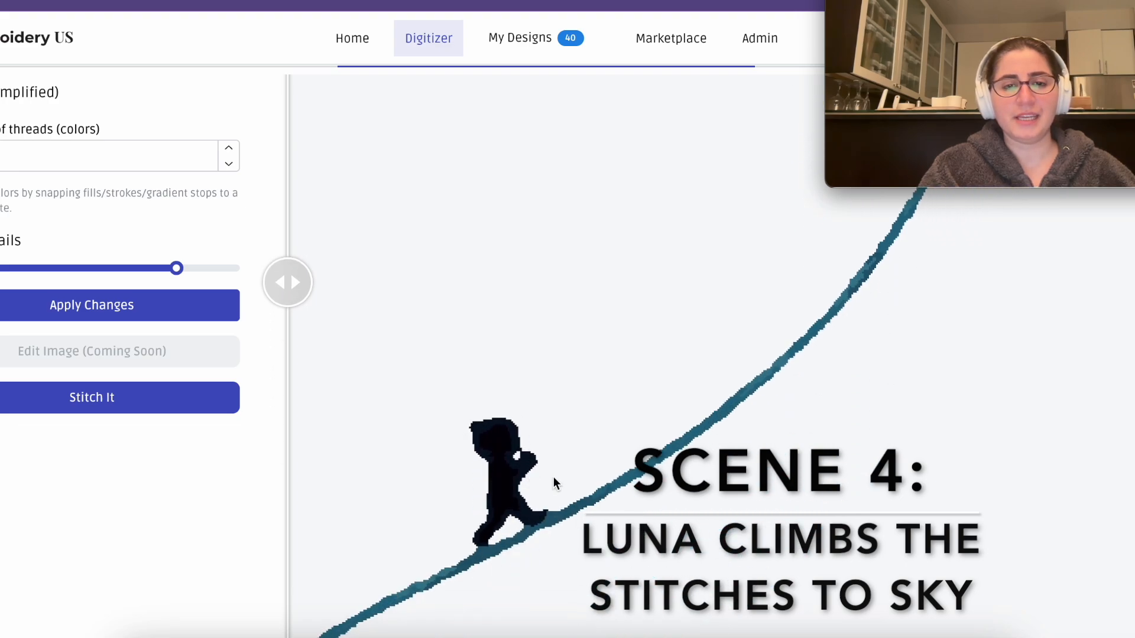
scroll(537, 462, "up", 1)
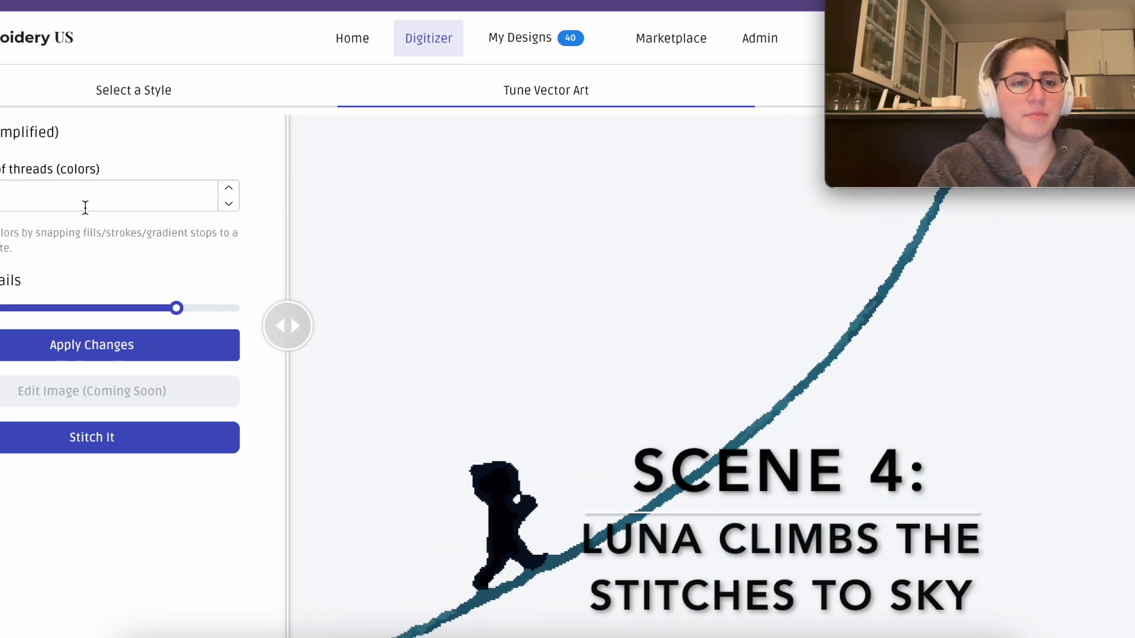
left_click(61, 208)
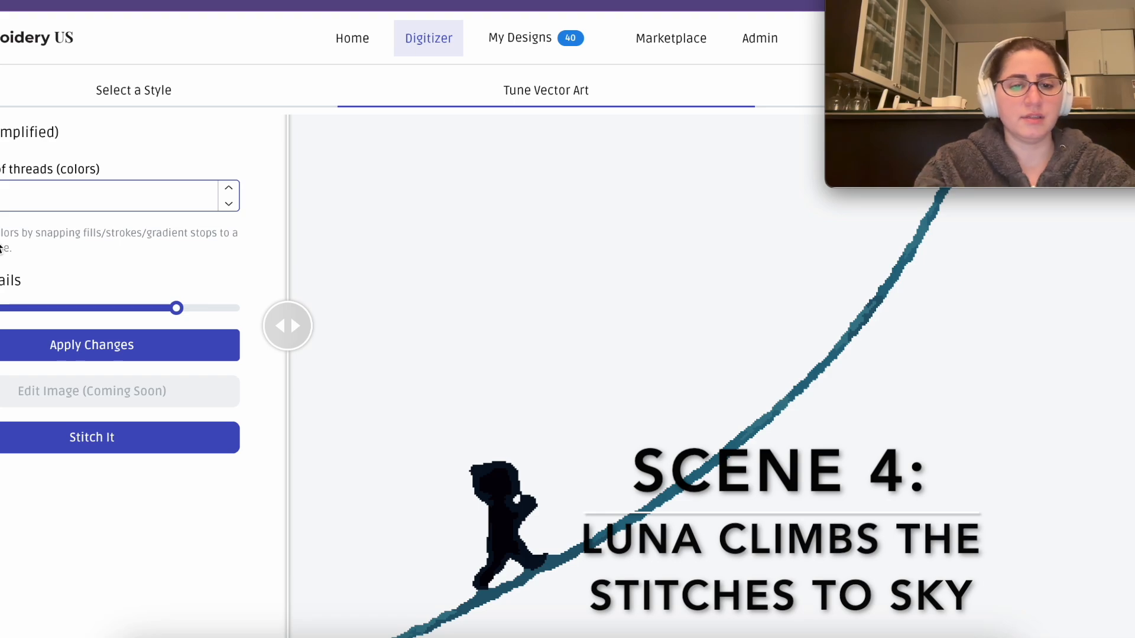
key("Return")
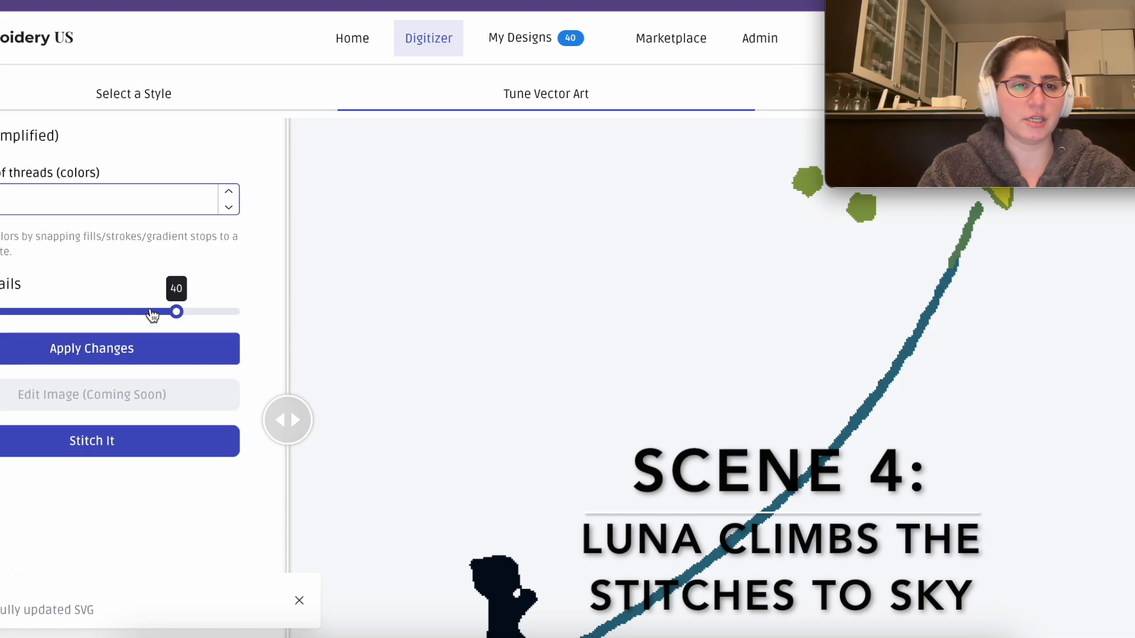
- Lower the details level of the Scene 4 vector art in two stages, applying the changes each time
left_click(131, 313)
left_click(91, 350)
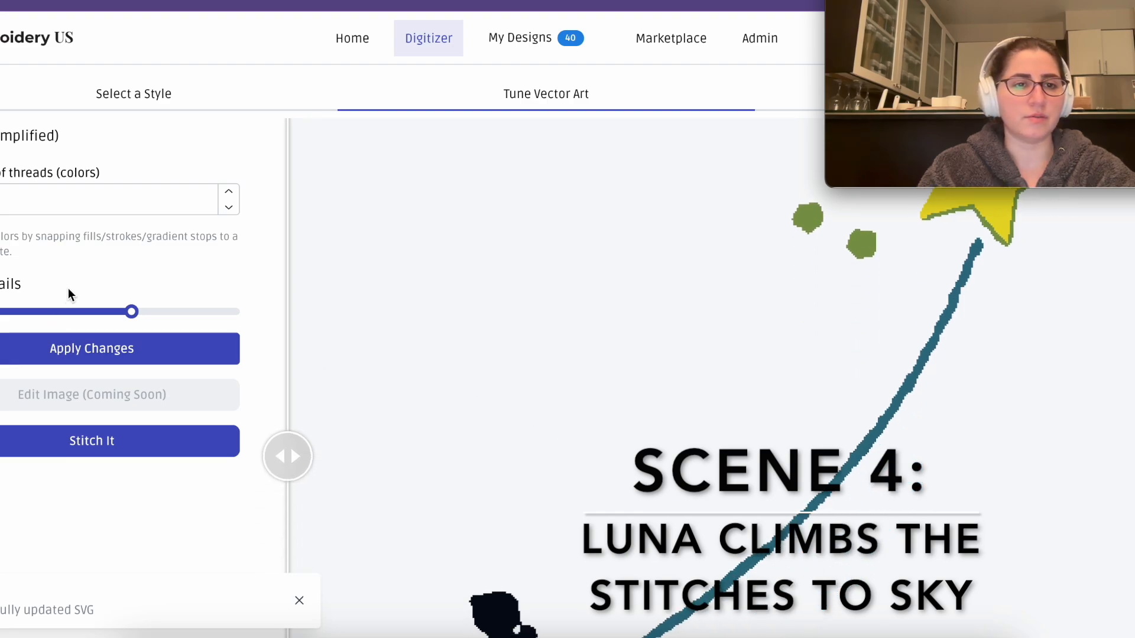
left_click(111, 312)
left_click(116, 349)
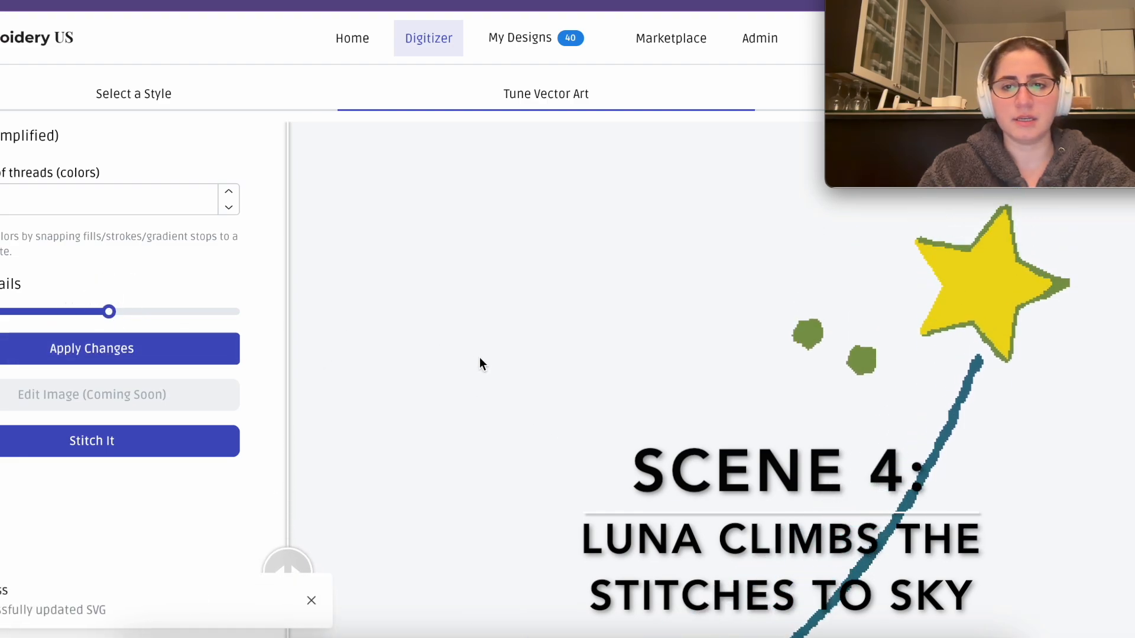
- Stitch the tuned Scene 4 vector art with a 6 x 6 inch frame size
left_click(99, 449)
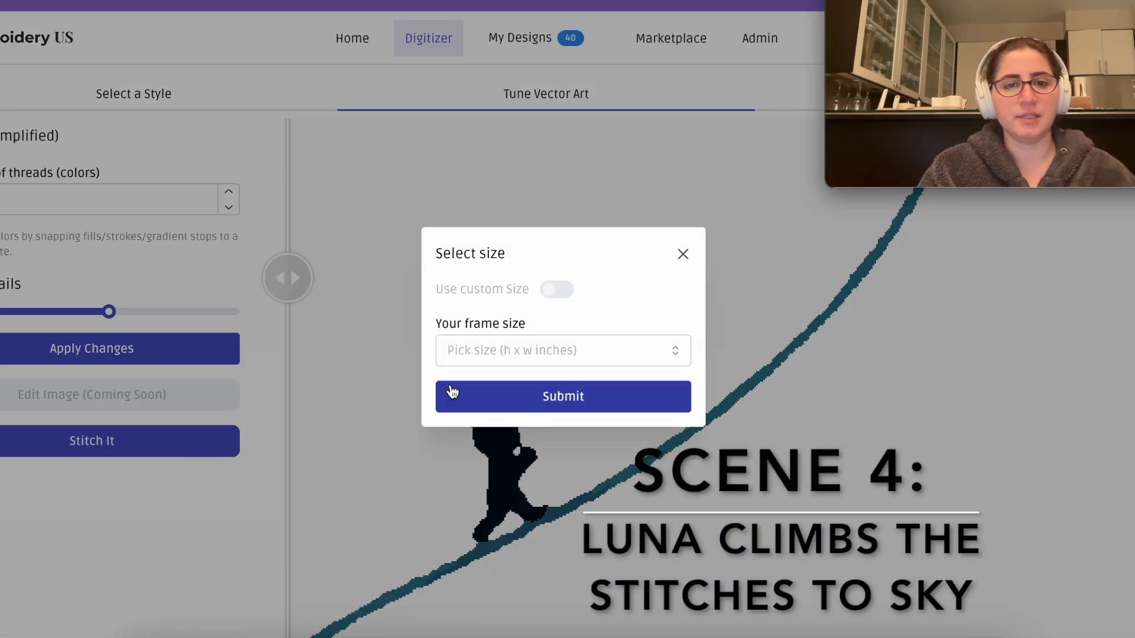
left_click(496, 353)
left_click(473, 424)
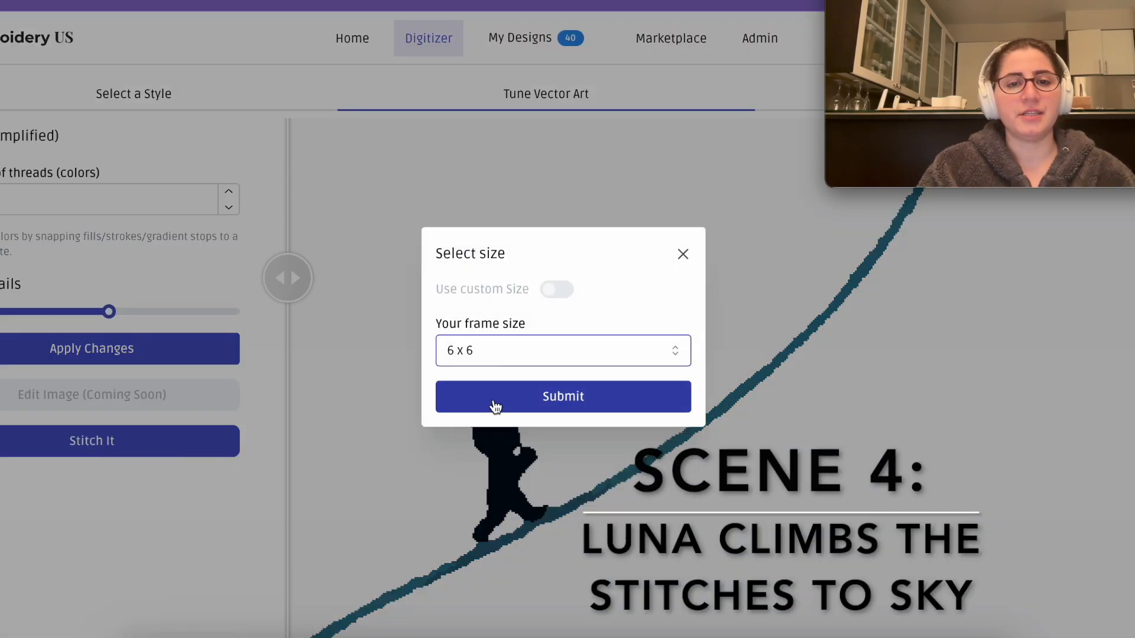
left_click(495, 396)
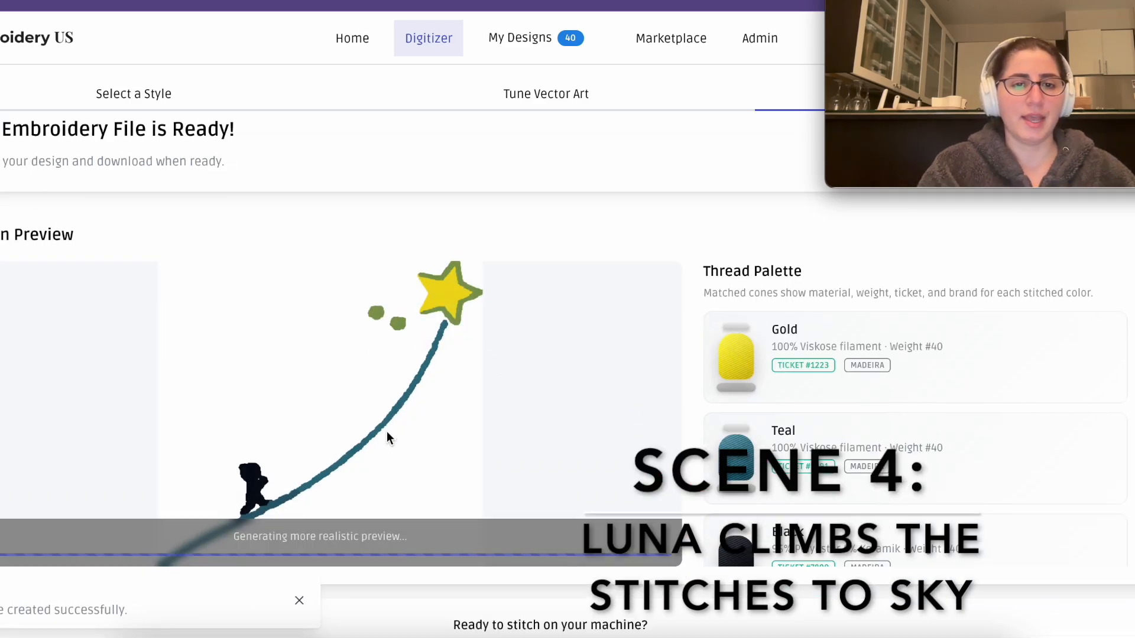
- Review the stitched 6 x 6 design preview and download its embroidery files for 1 credit, closing the download message
scroll(387, 432, "down", 2)
scroll(386, 431, "up", 1)
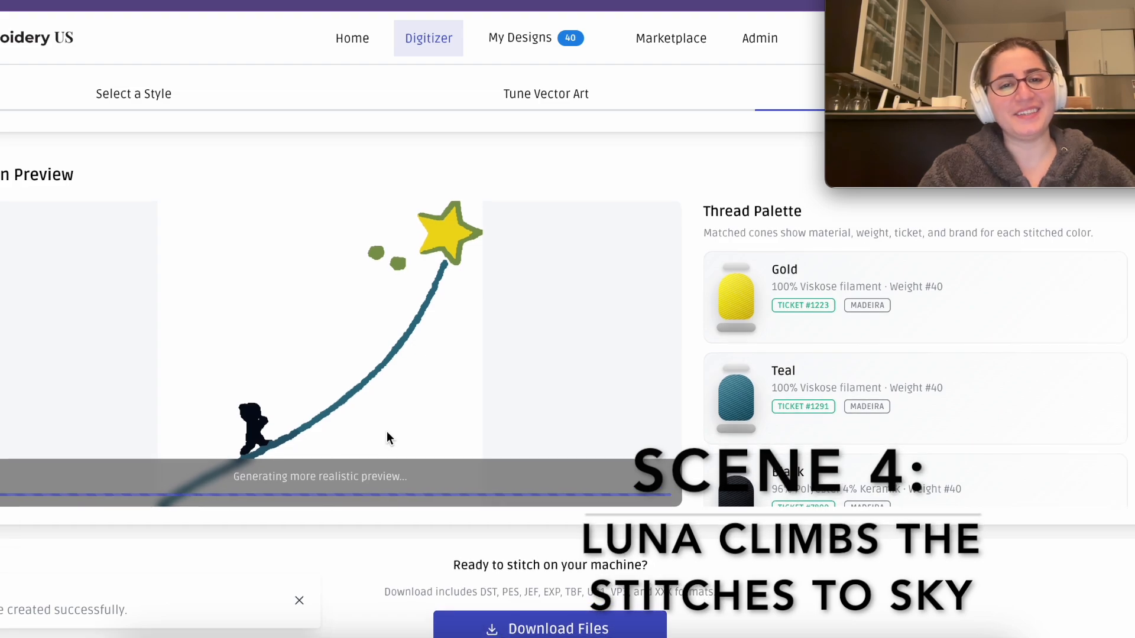
scroll(387, 431, "down", 1)
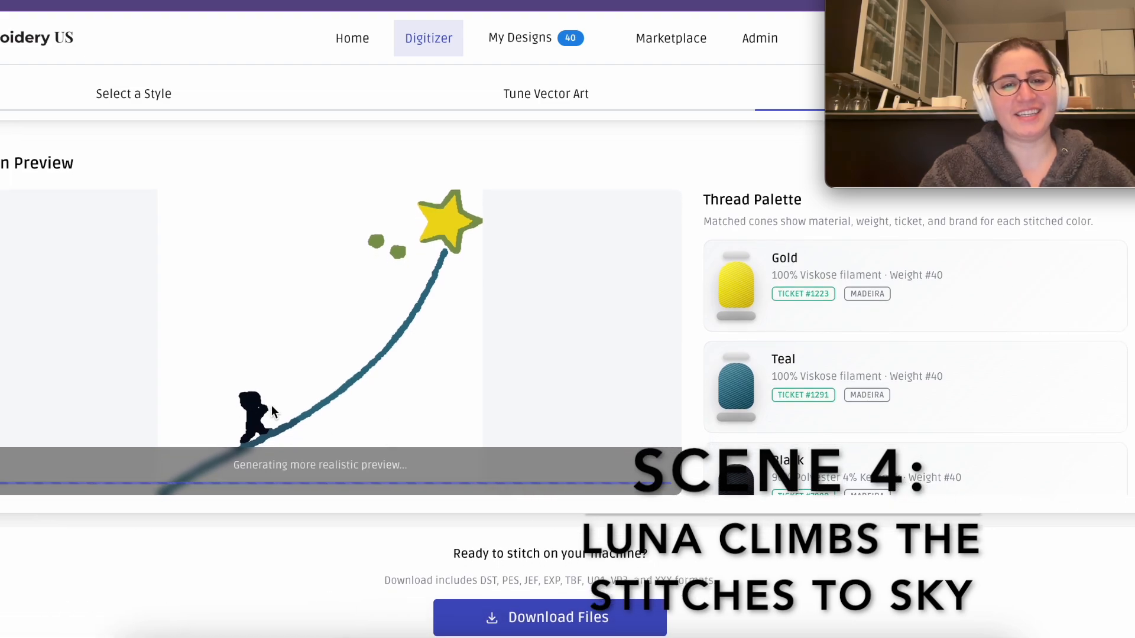
scroll(277, 408, "down", 1)
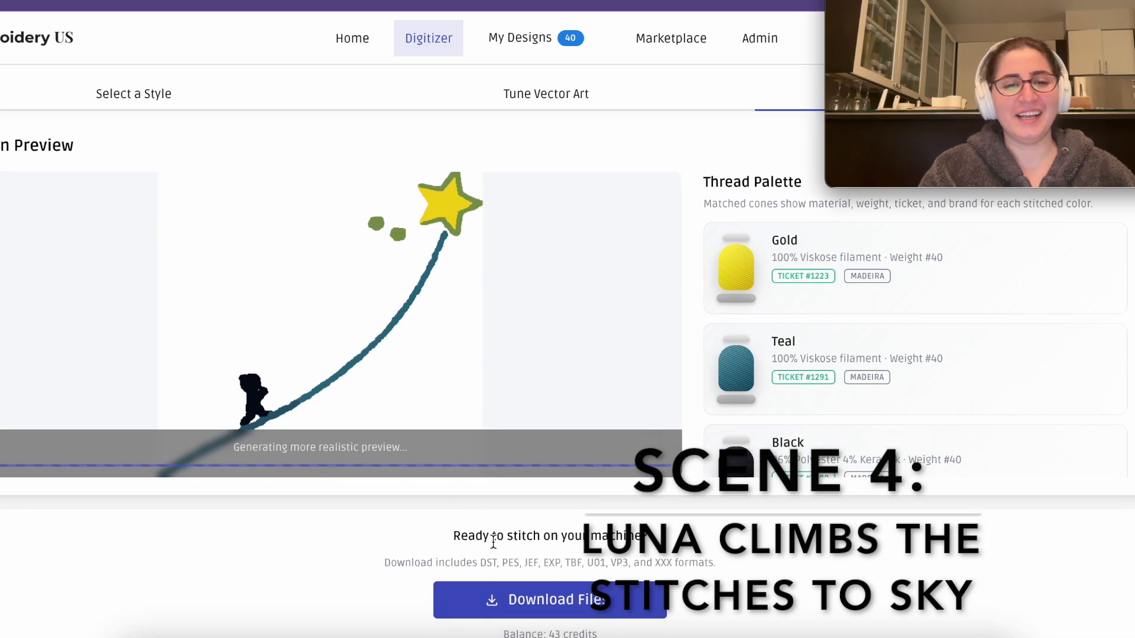
left_click(499, 599)
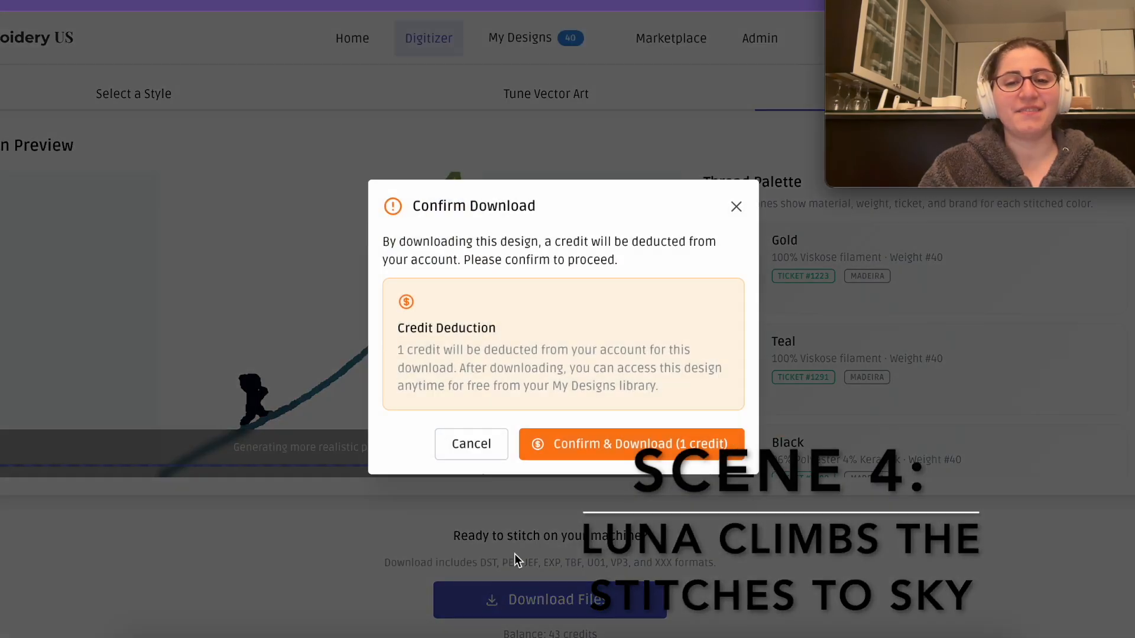
left_click(608, 450)
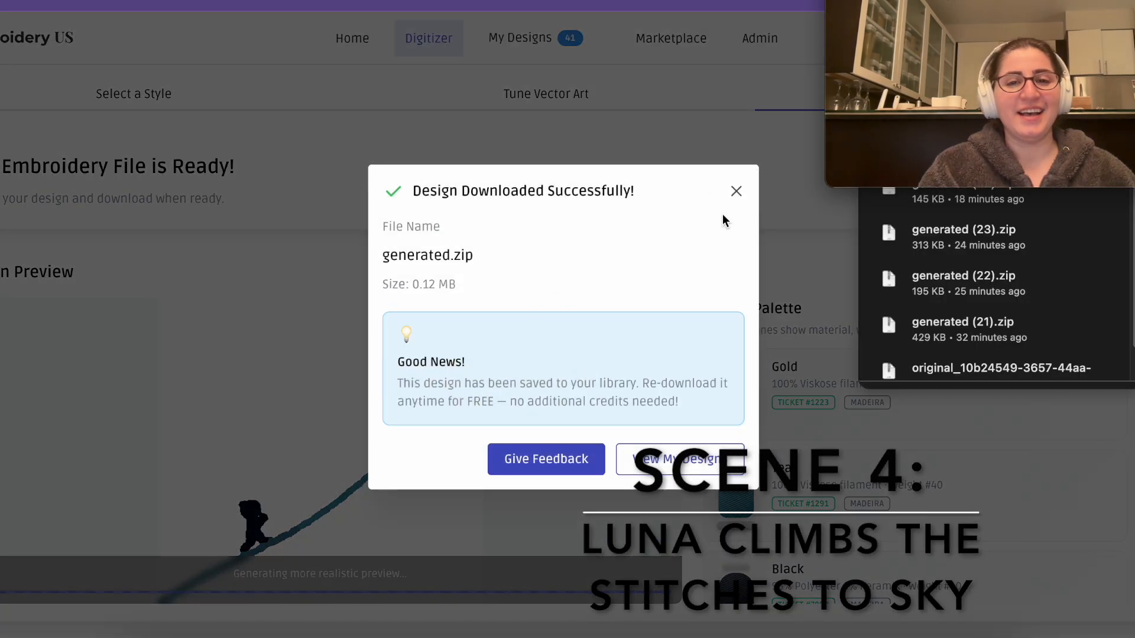
left_click(735, 192)
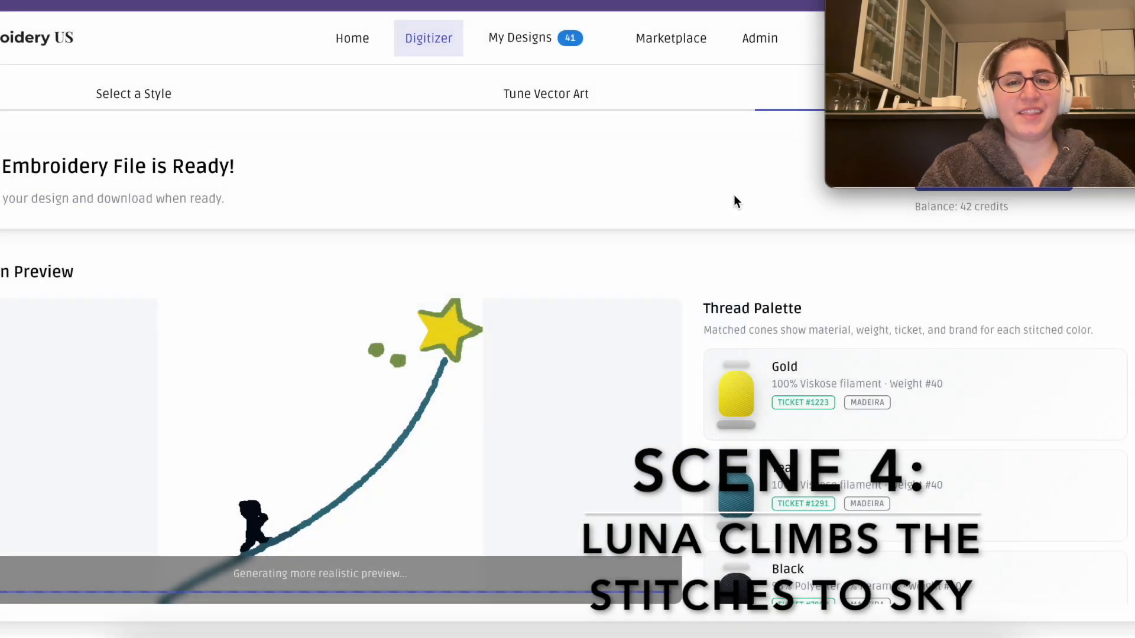
- Go back to tuning the Scene 4 vector art and stitch it again with a 4 x 4 inch frame size
left_click(576, 102)
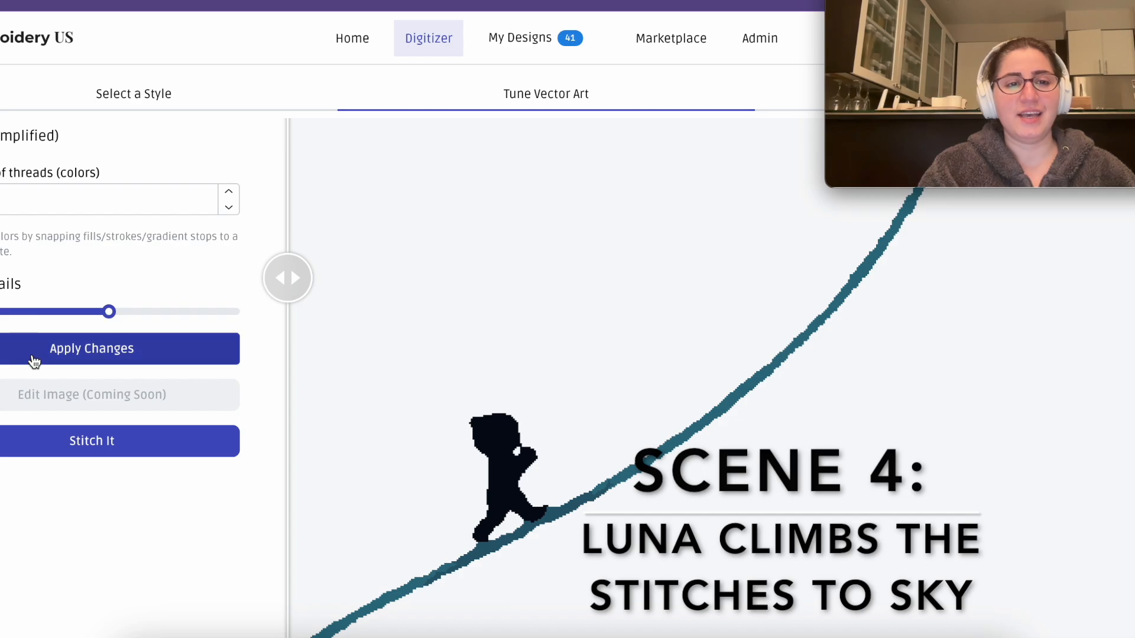
left_click(42, 432)
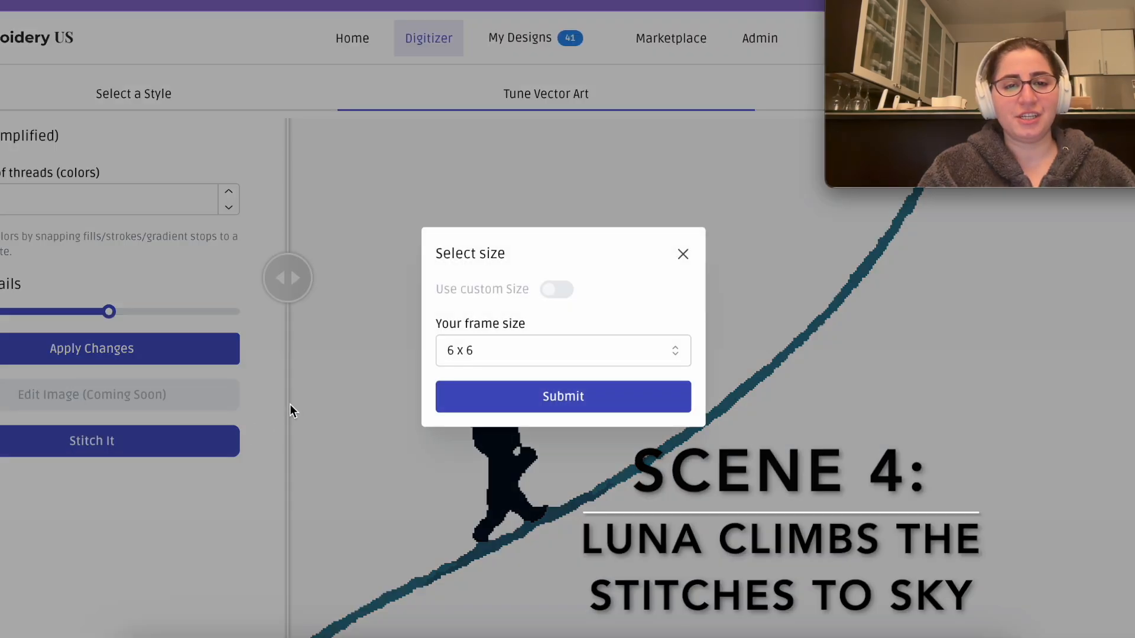
left_click(443, 351)
left_click(459, 402)
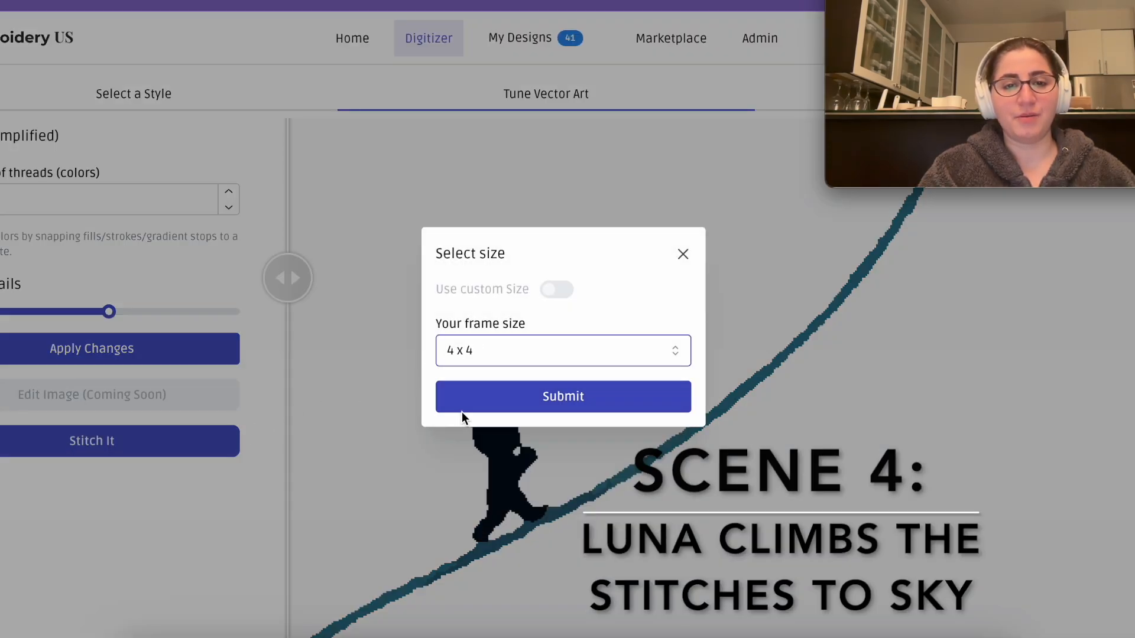
left_click(460, 402)
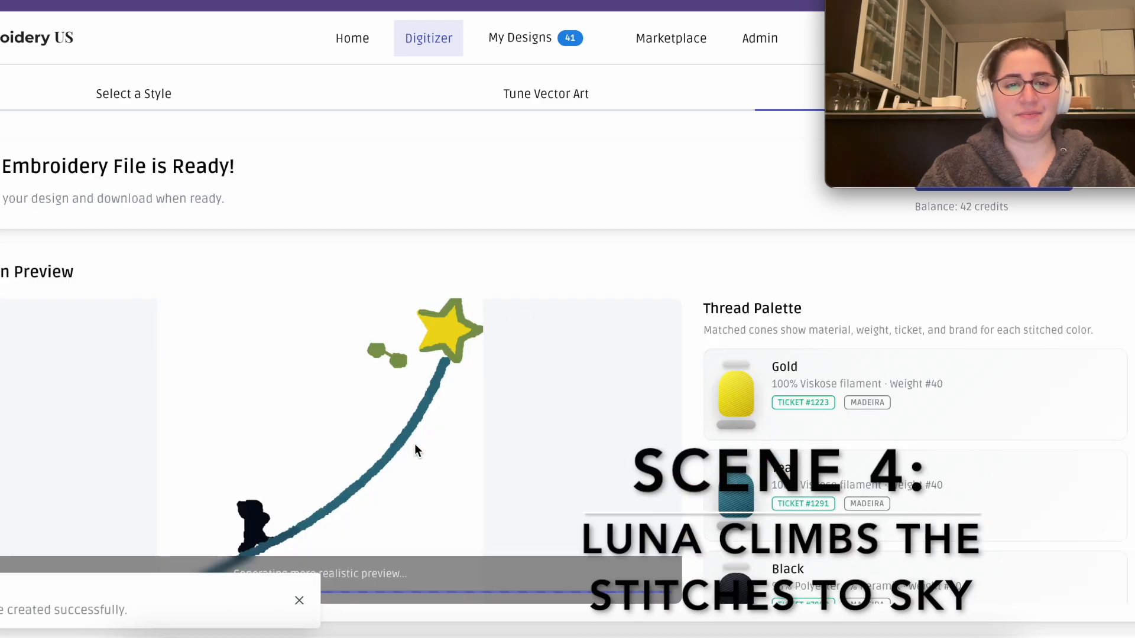
scroll(415, 448, "down", 2)
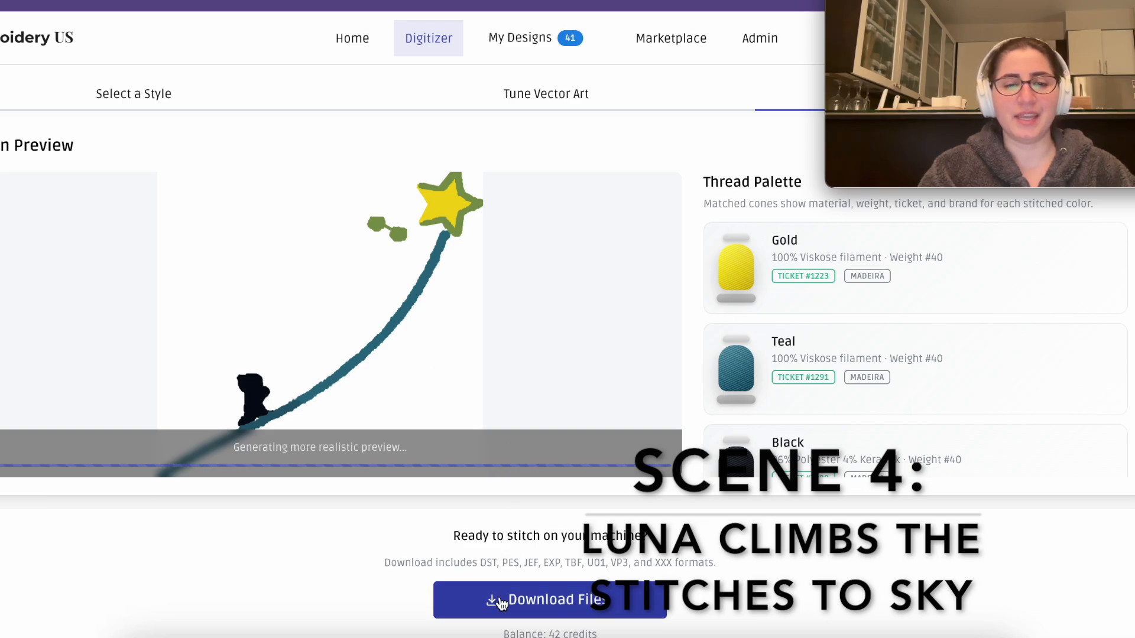
- Download the machine embroidery files of the star and teal curve design and open the saved designs library
left_click(556, 600)
left_click(567, 444)
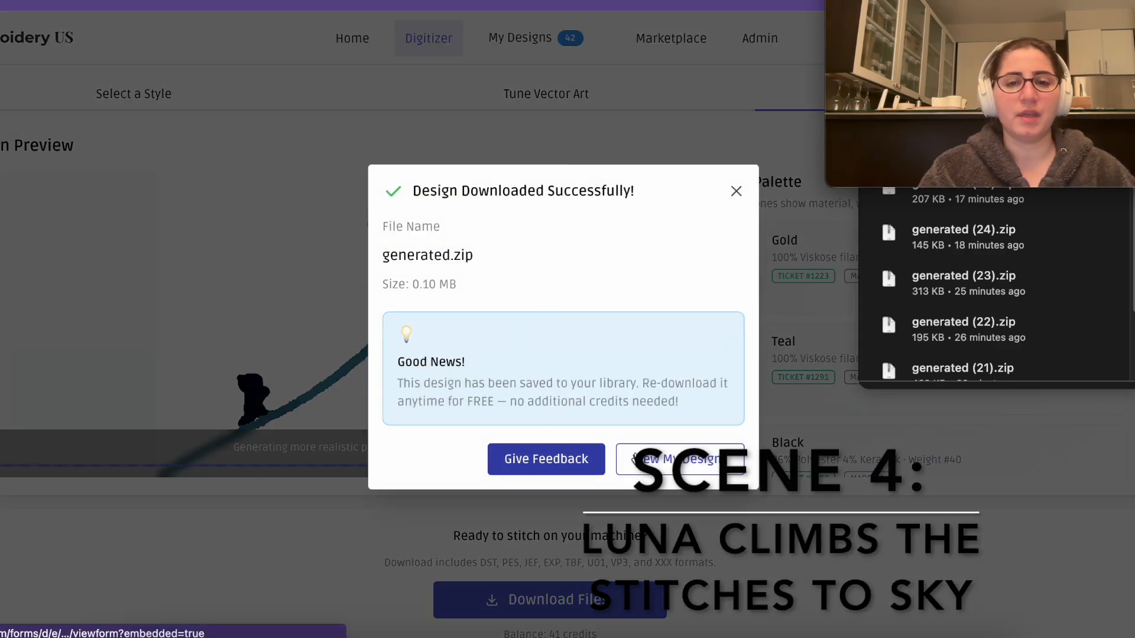
left_click(664, 467)
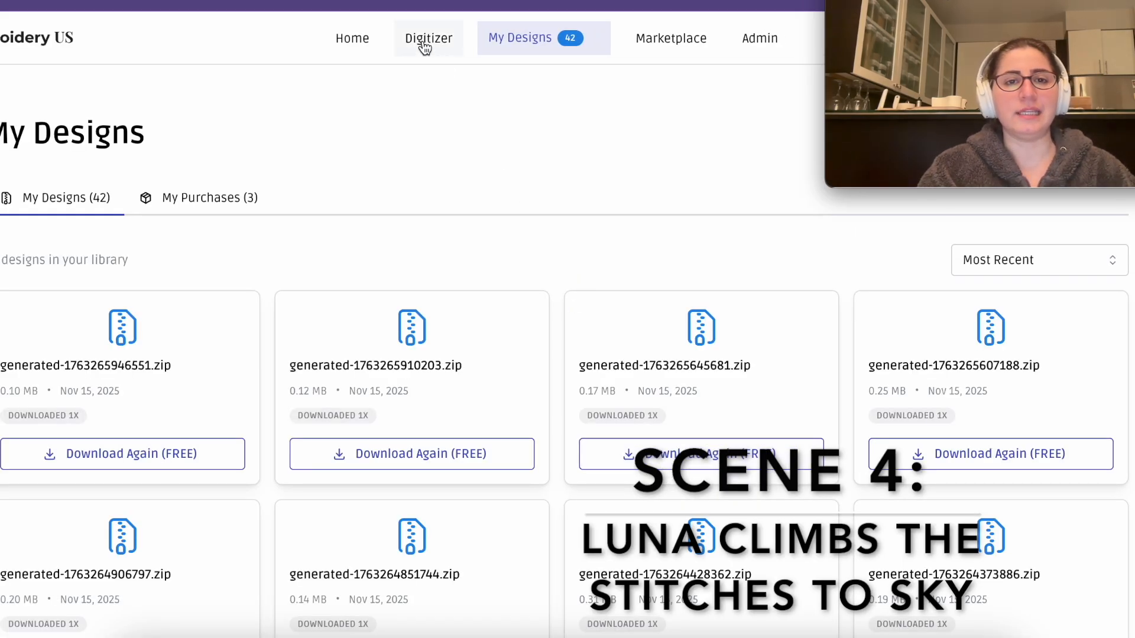
- Generate an AI image from the pasted child silhouette prompt, reveal the Filled (Simplified) preview and take that style into vector tuning
left_click(365, 41)
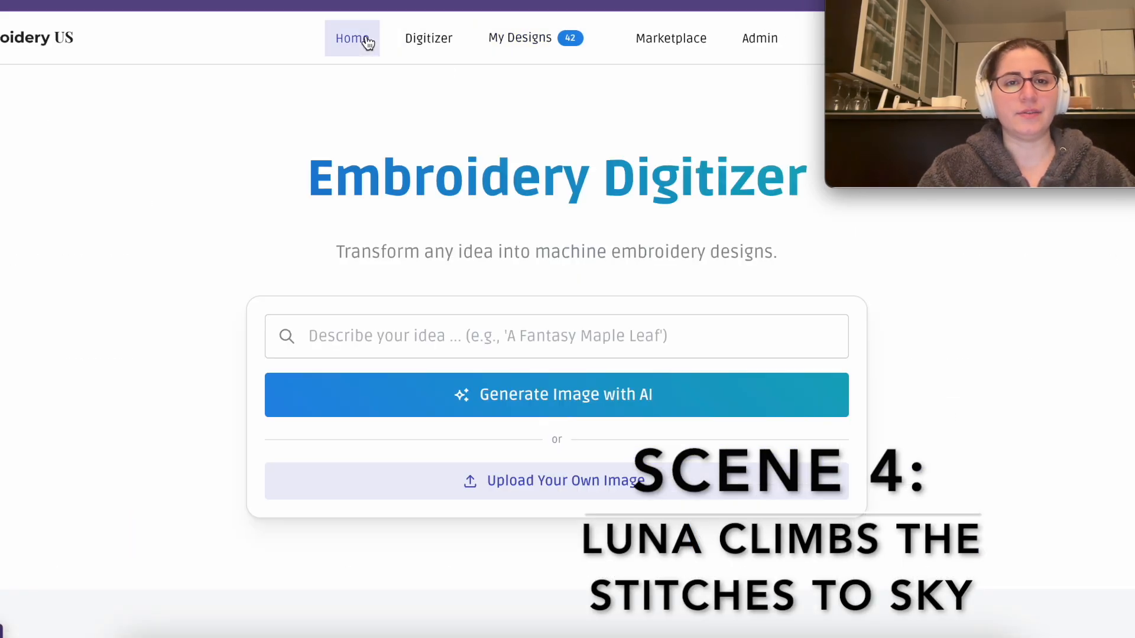
left_click(354, 335)
key("ctrl+v")
left_click(379, 410)
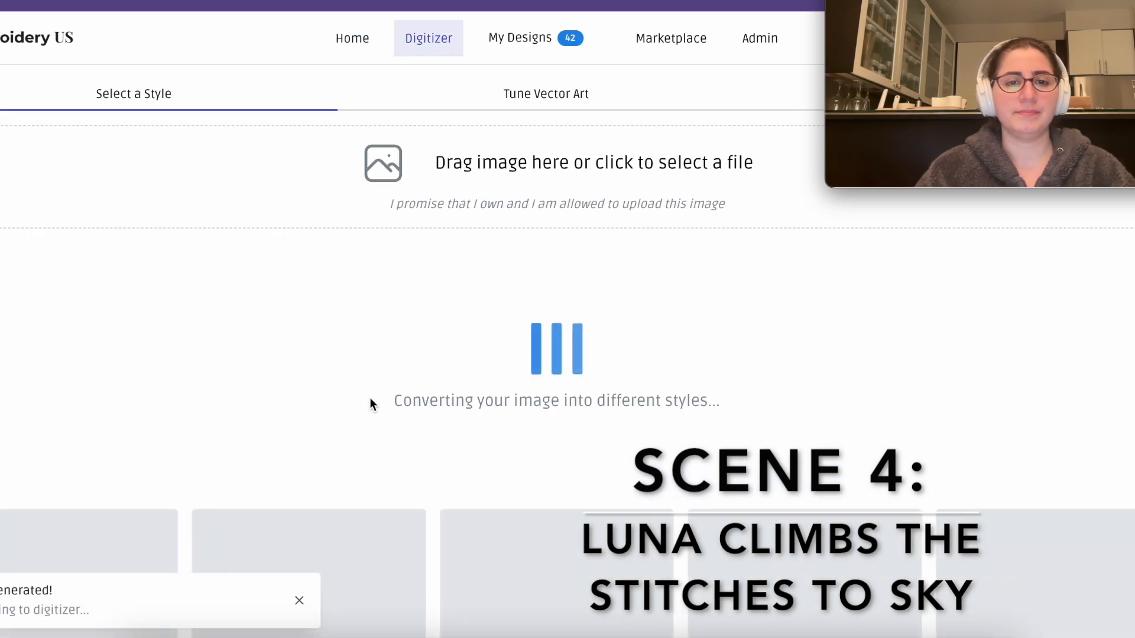
left_click_drag(313, 397, 212, 396)
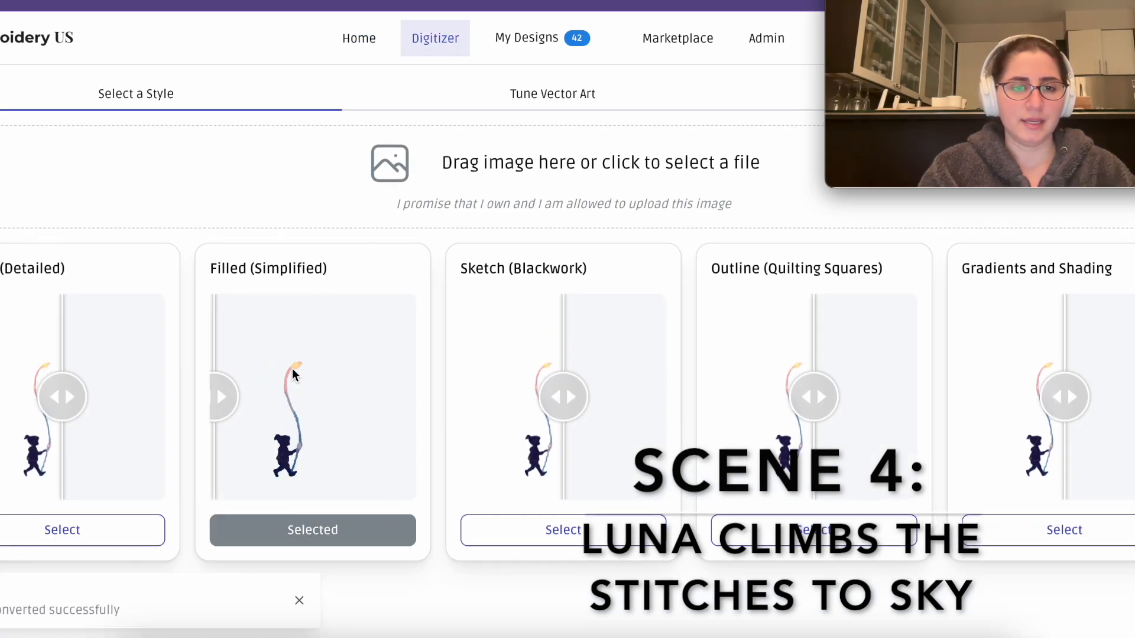
left_click(277, 532)
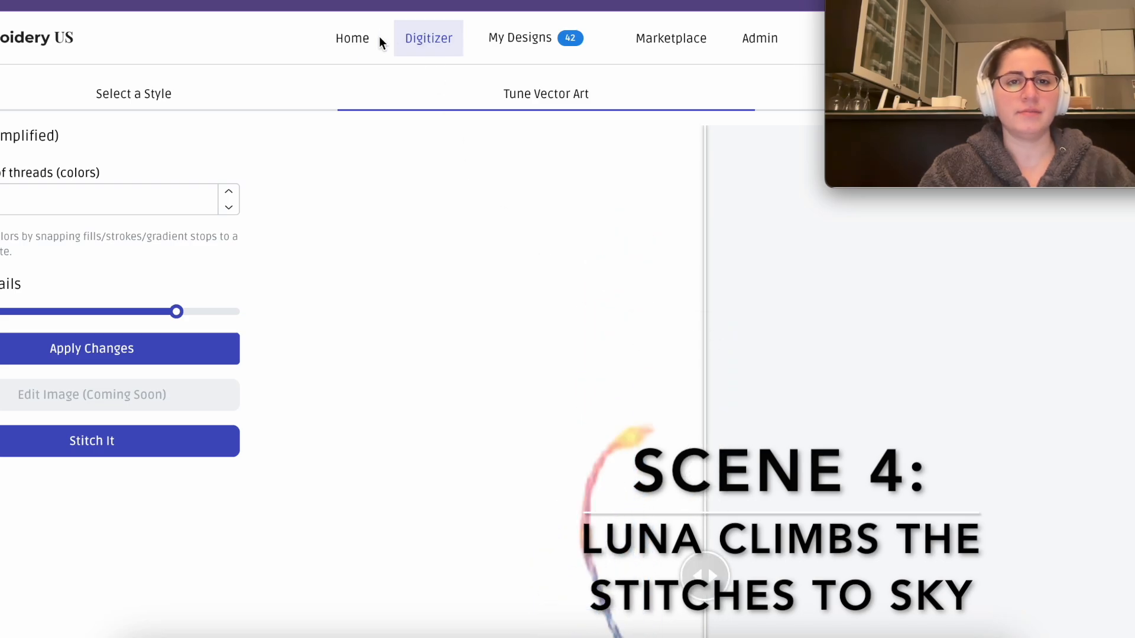
- Generate another AI image from the same pasted prompt and fully reveal its Filled (Simplified) preview
left_click(355, 38)
left_click(331, 333)
key("ctrl+v")
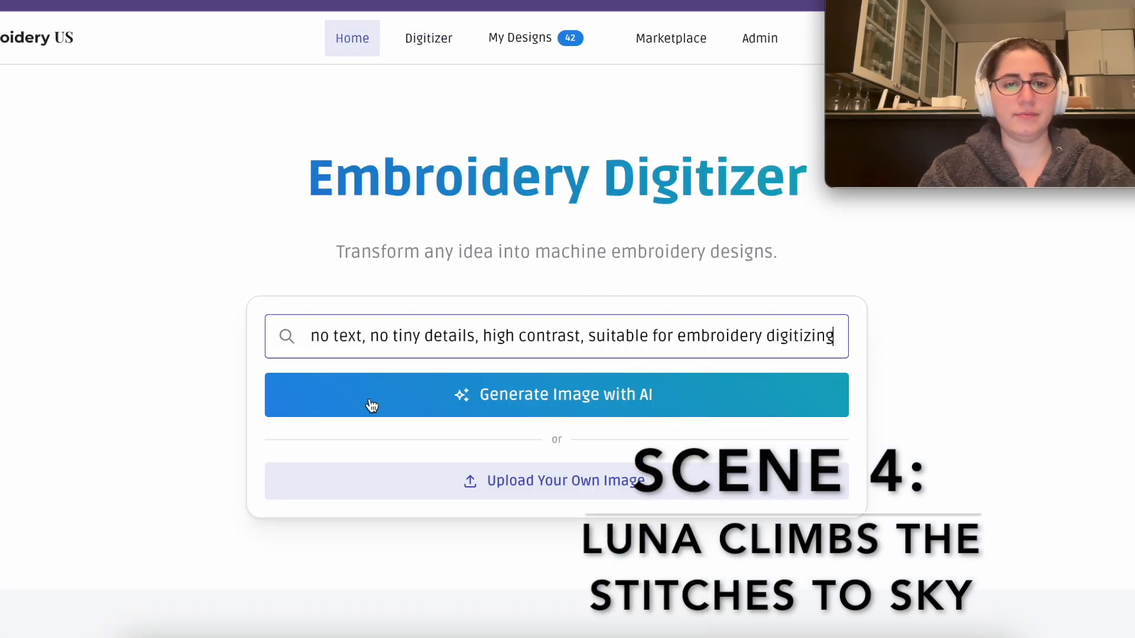
left_click(370, 402)
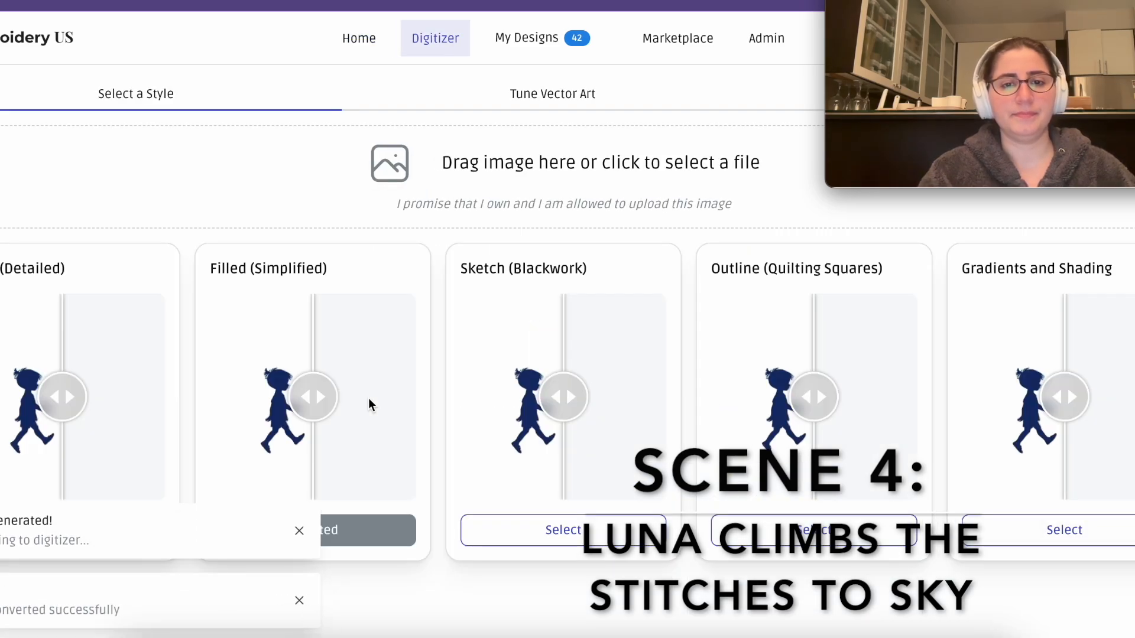
left_click_drag(314, 397, 195, 392)
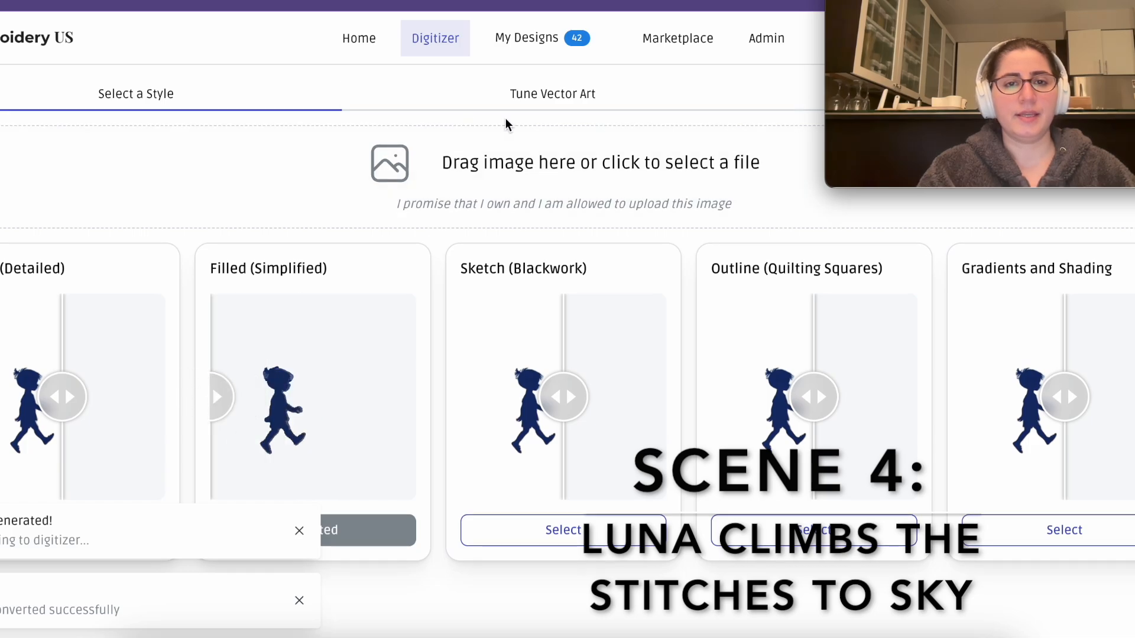
- Paste the image prompt again and delete the word "stitched" before "line"
left_click(364, 44)
left_click(457, 336)
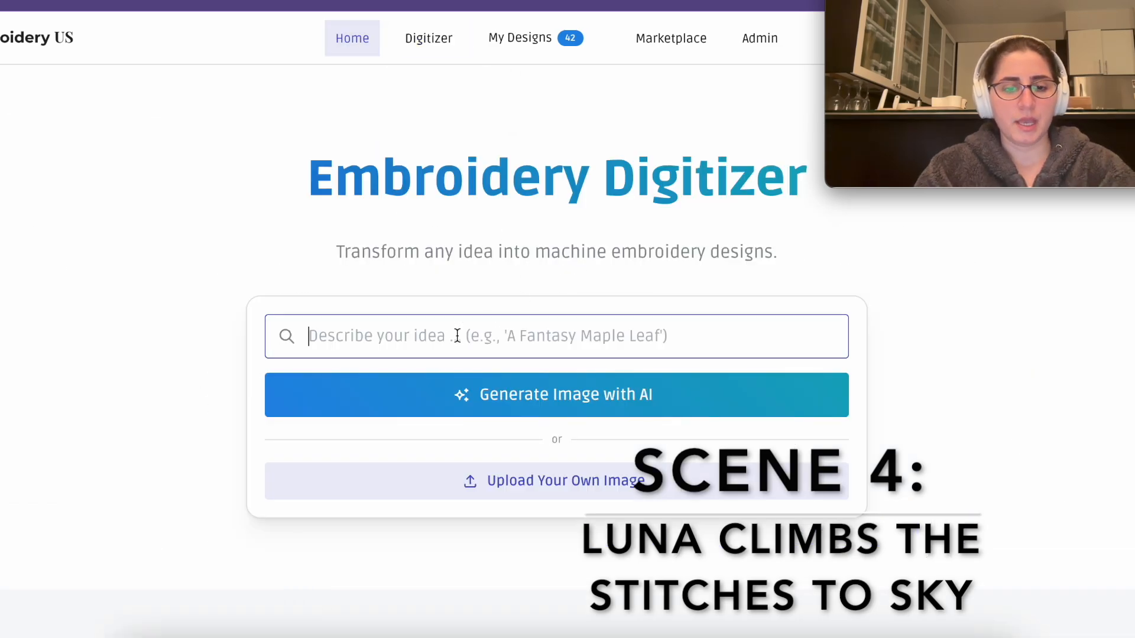
key("ctrl+v")
key("Home")
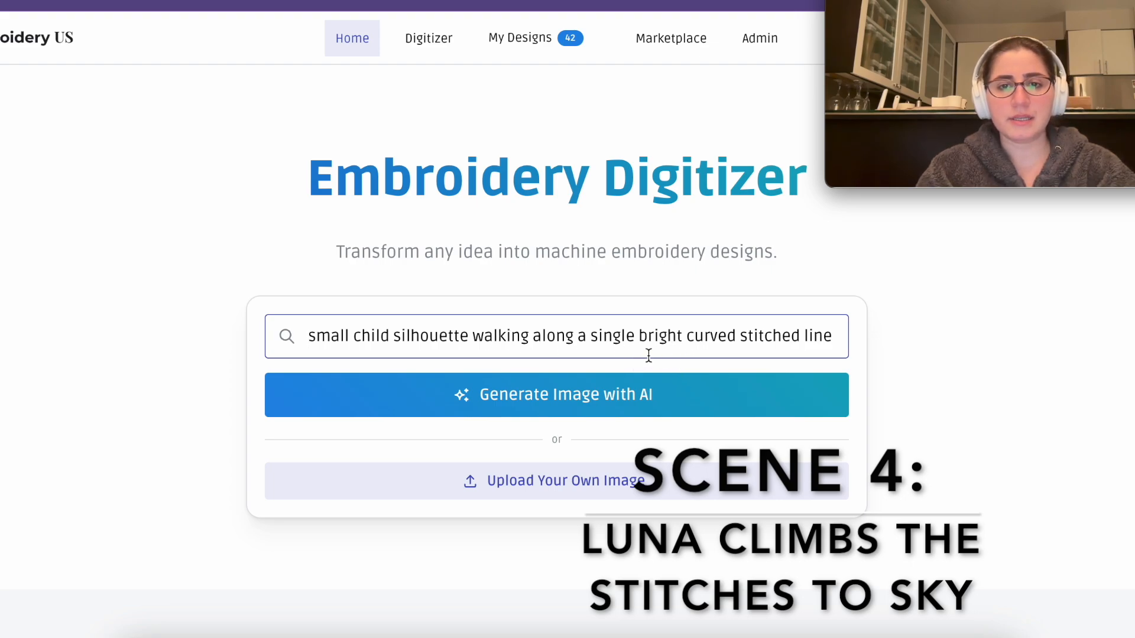
double_click(759, 337)
key("BackSpace")
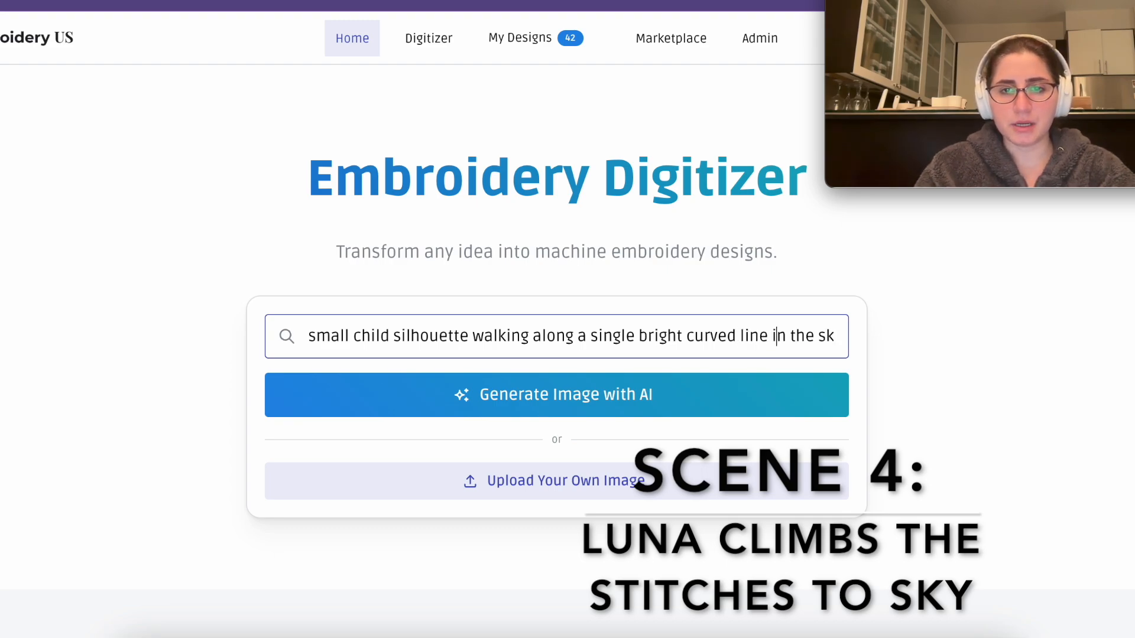
- Read through the rest of the prompt, from the line description to the background star shapes
key("Right")
key("Right")
key("Right")
key("Right")
key("Right")
key("Right")
key("Right")
key("Right")
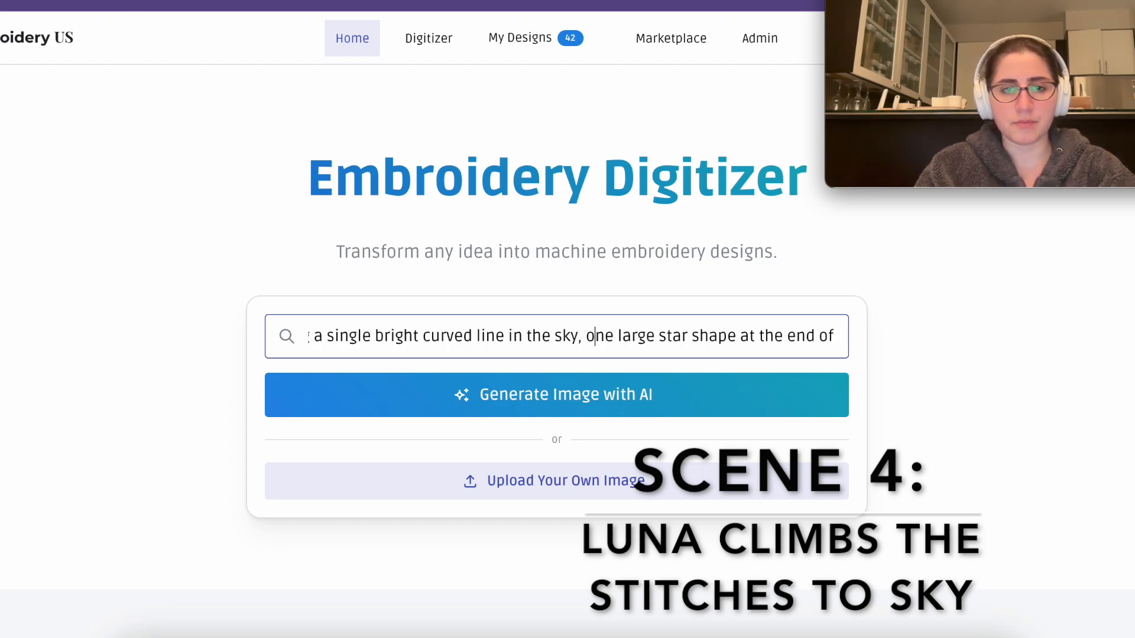
key("Right")
key("Right")
key("Right")
key("Right")
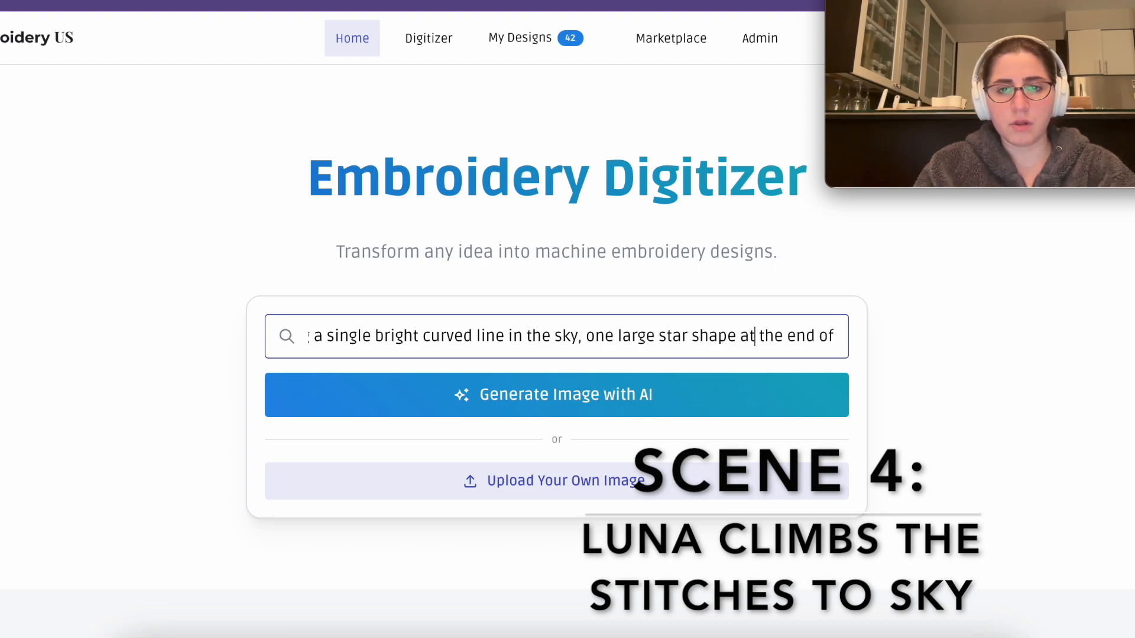
key("Right")
key("Right")
key("Right")
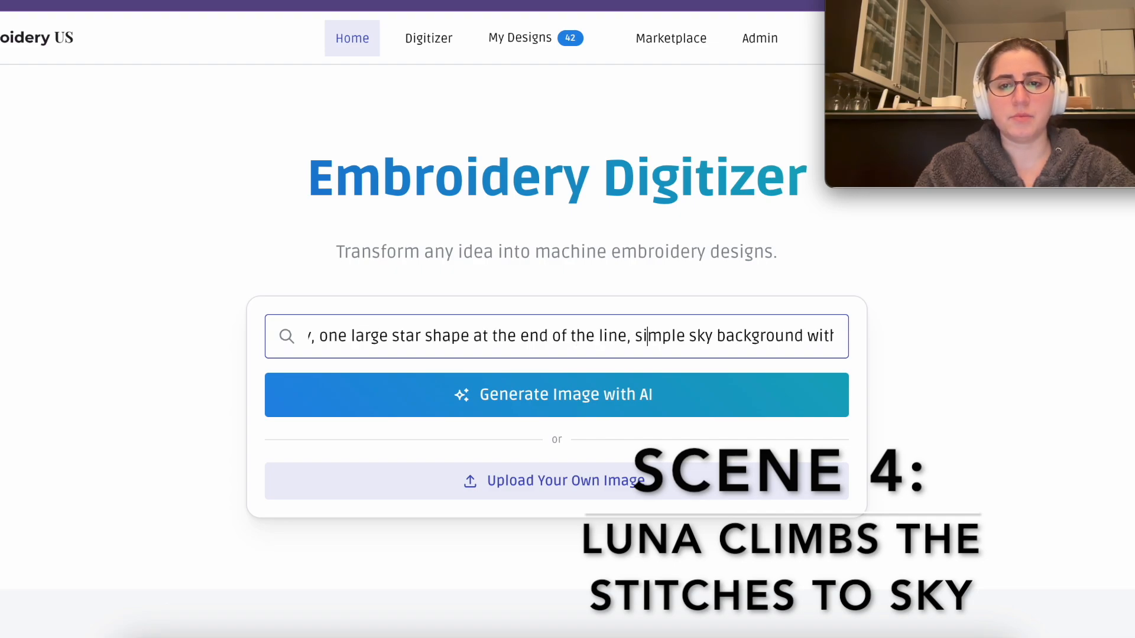
key("Right")
key("Right")
key("Right")
key("Right")
key("Right")
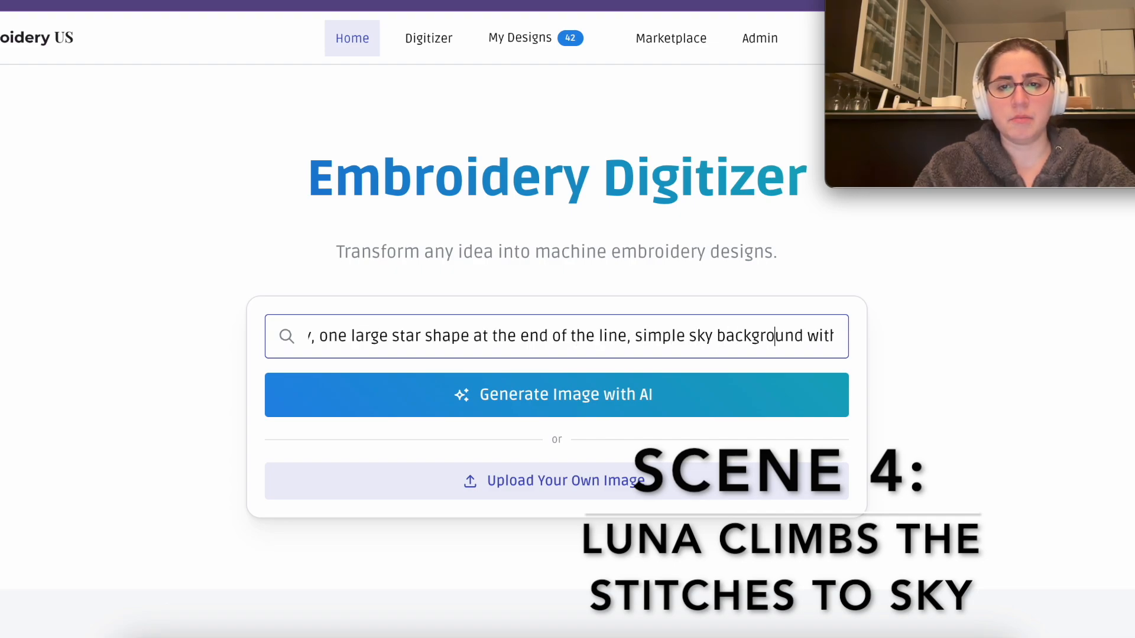
key("Right")
key("Right")
key("Right")
key("Right")
key("Right")
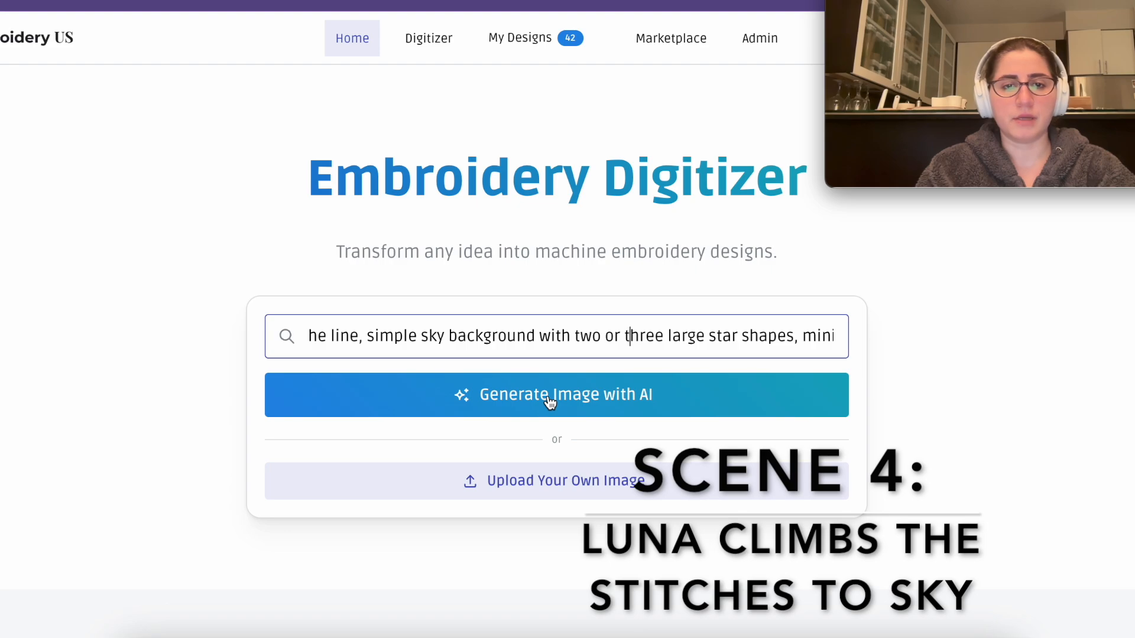
- Copy the whole revised prompt, generate an image from it and reveal the Filled (Simplified) preview
key("ctrl+a")
left_click(532, 387)
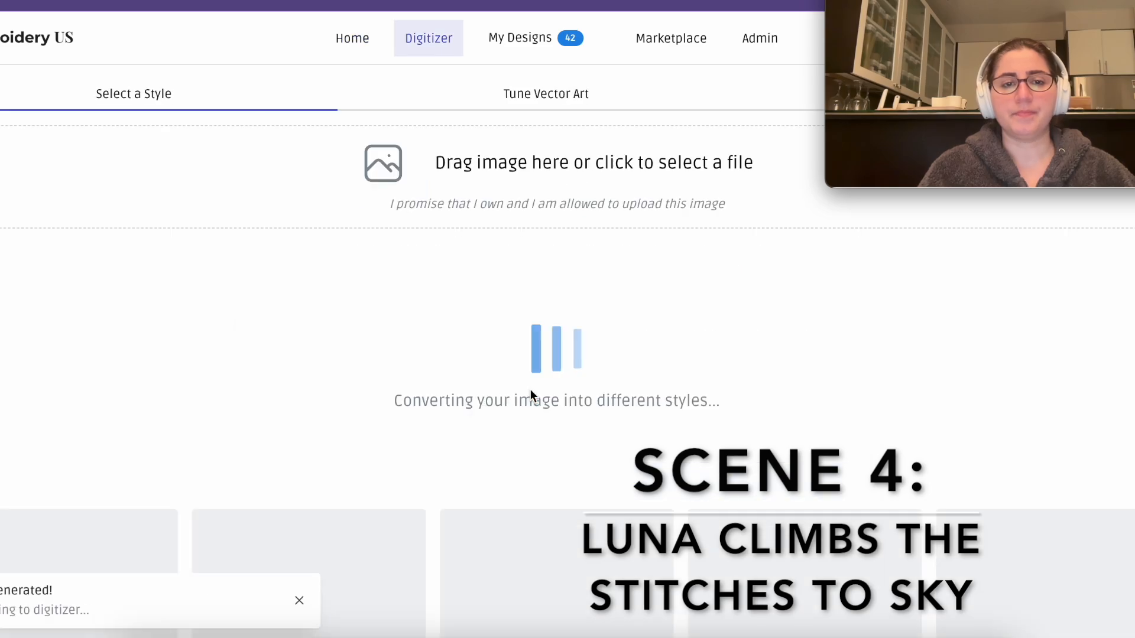
left_click_drag(300, 388, 127, 398)
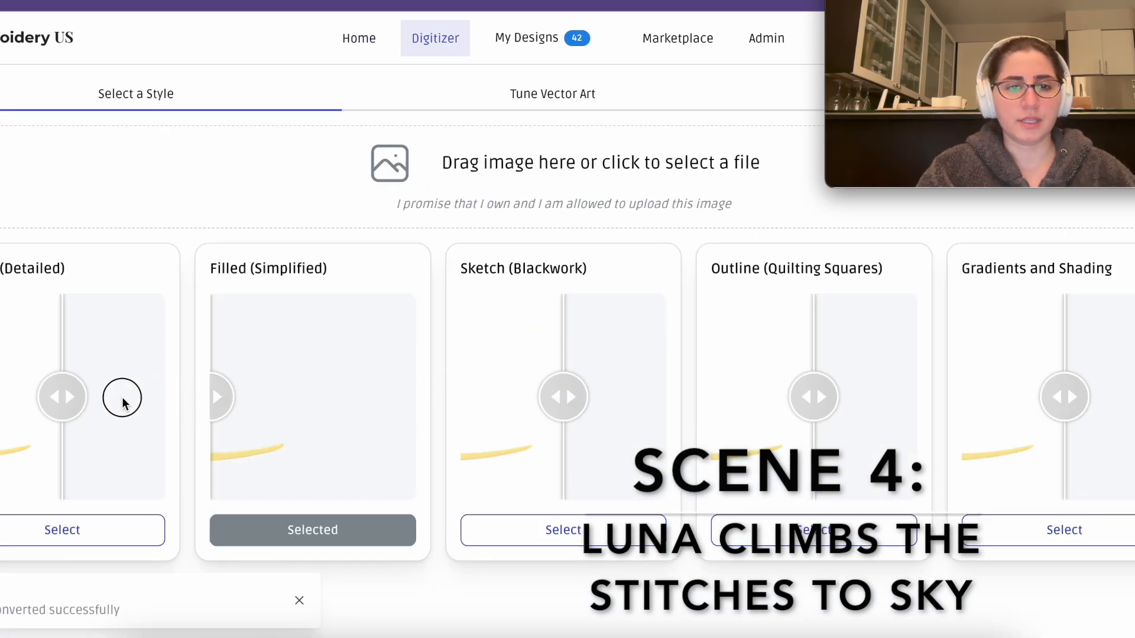
- Paste the revised prompt, remove the word "small" from its start, generate the image and reveal the Filled (Simplified) preview
left_click(361, 43)
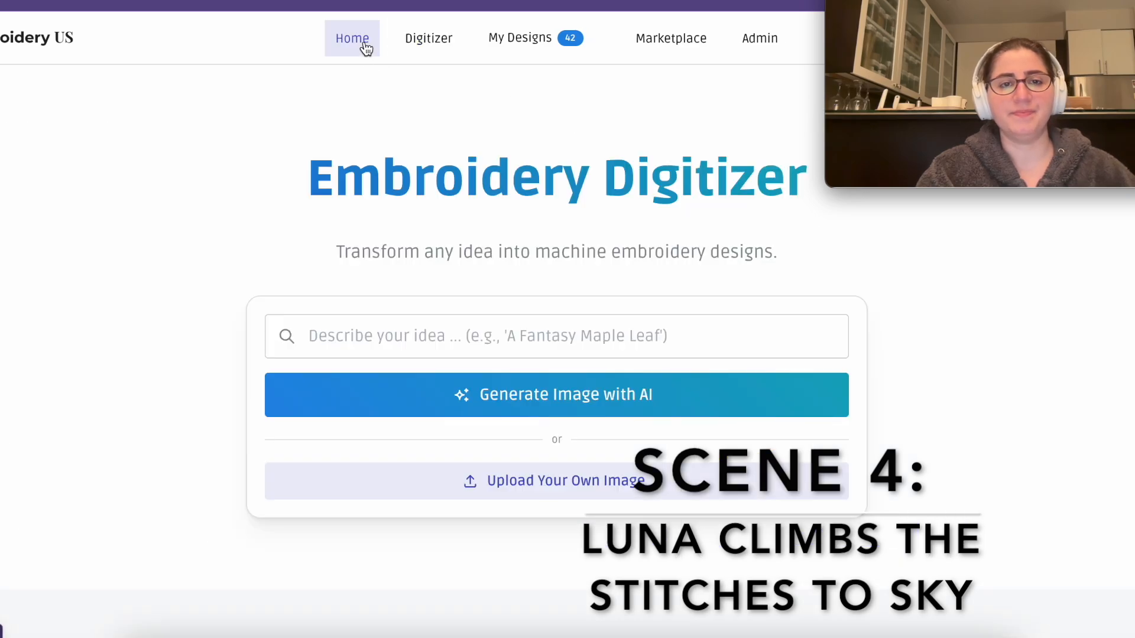
left_click(423, 335)
key("ctrl+v")
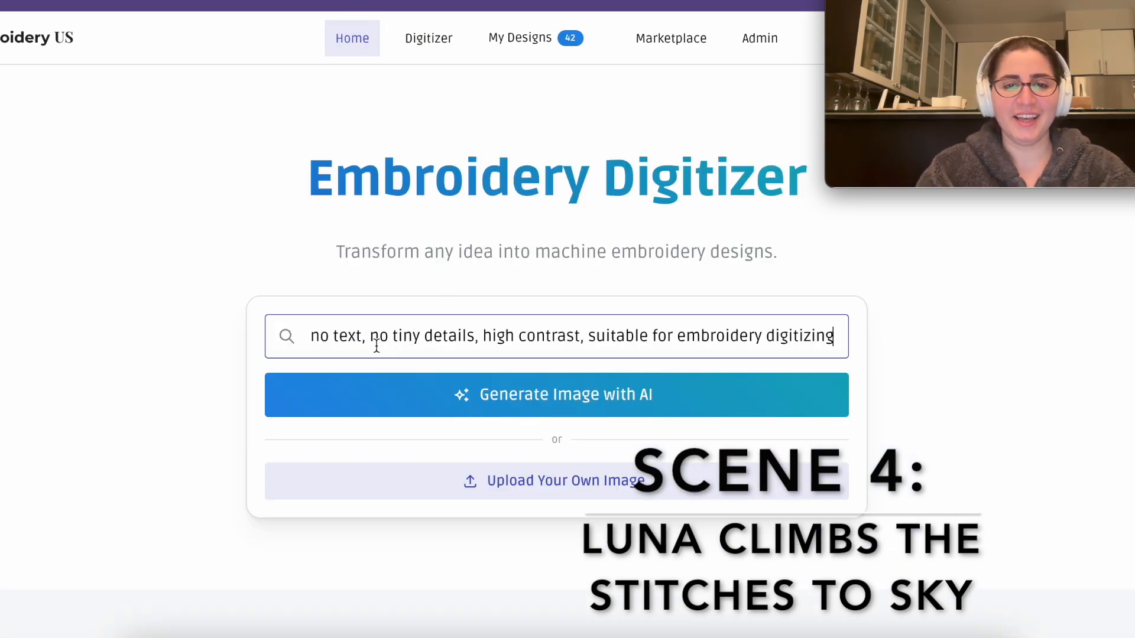
key("Home")
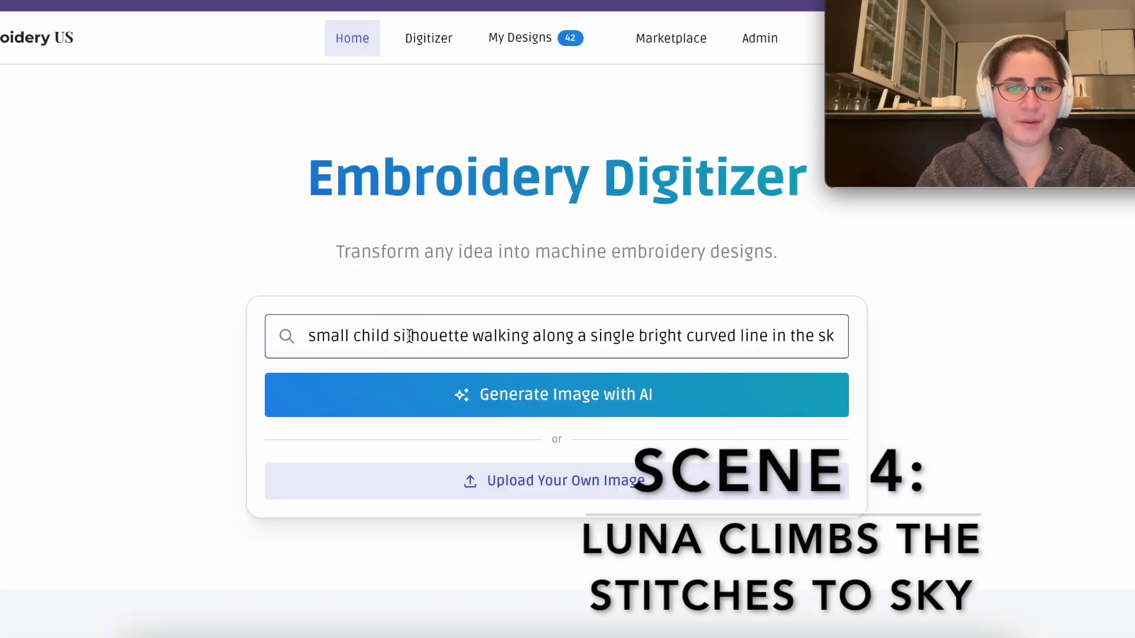
double_click(325, 336)
key("BackSpace")
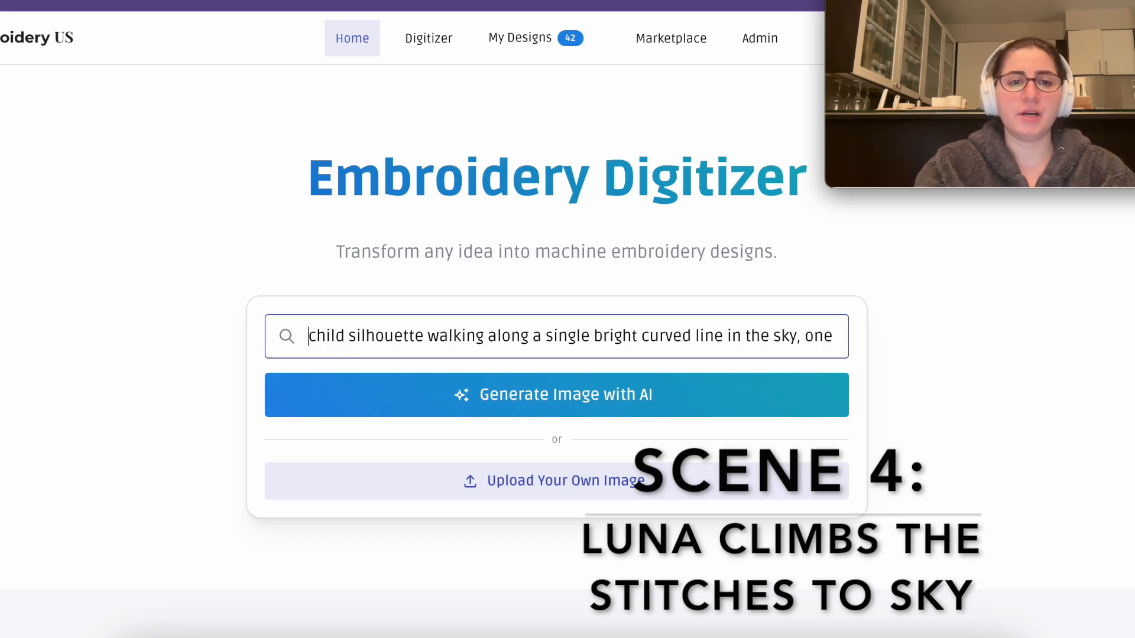
left_click(406, 393)
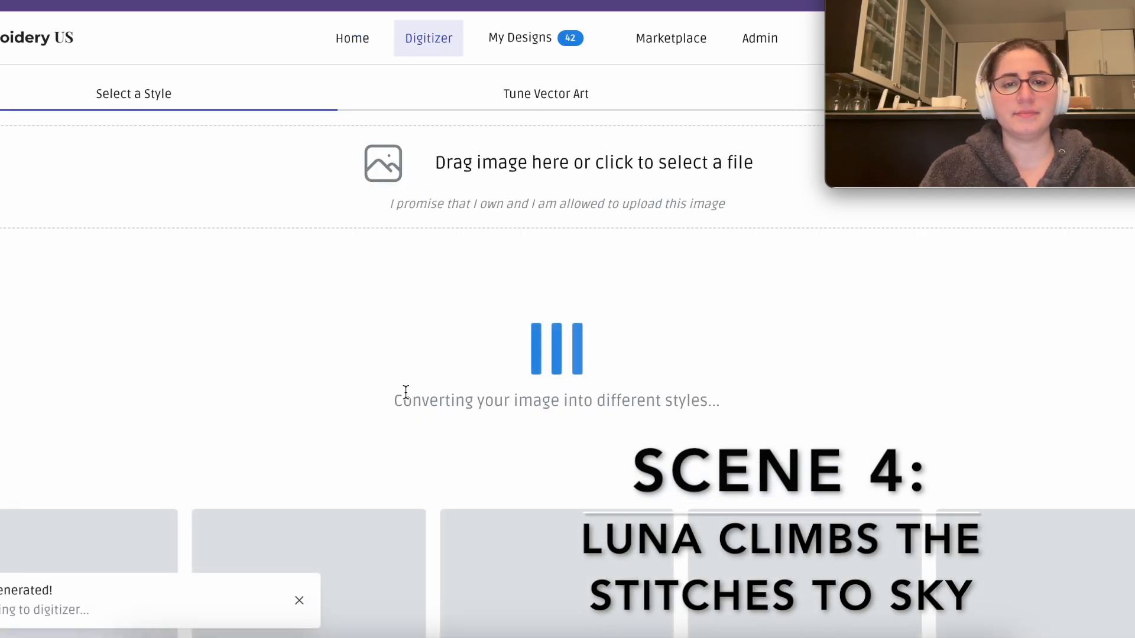
left_click_drag(311, 394, 207, 395)
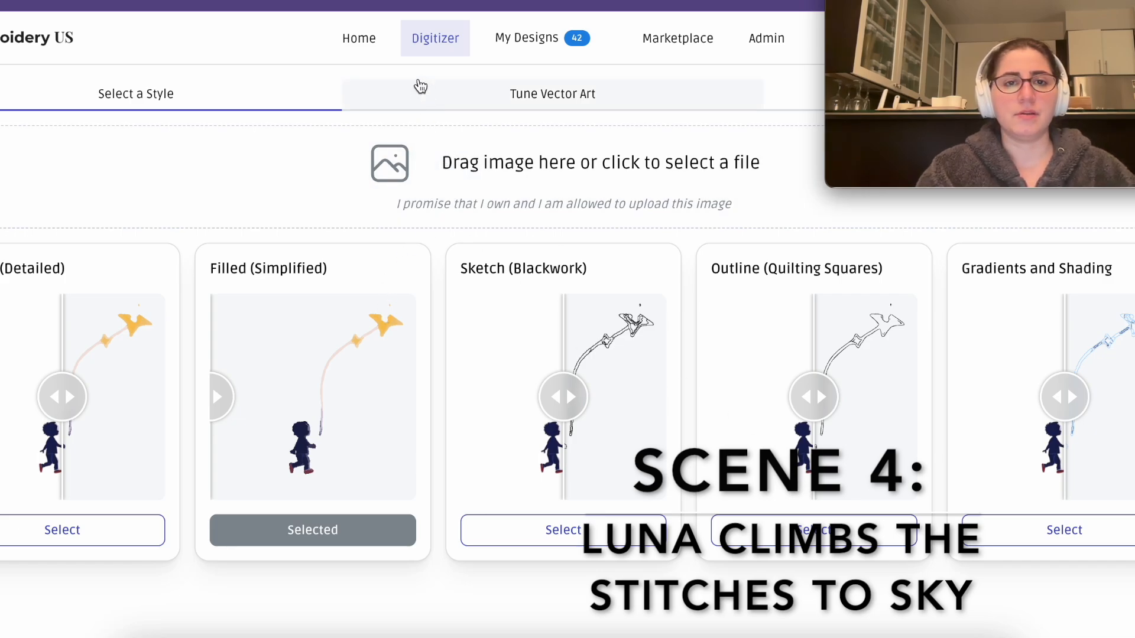
- Generate an image from the pasted revised prompt without edits and partly reveal the Filled (Simplified) preview
left_click(370, 53)
left_click(396, 332)
key("ctrl+v")
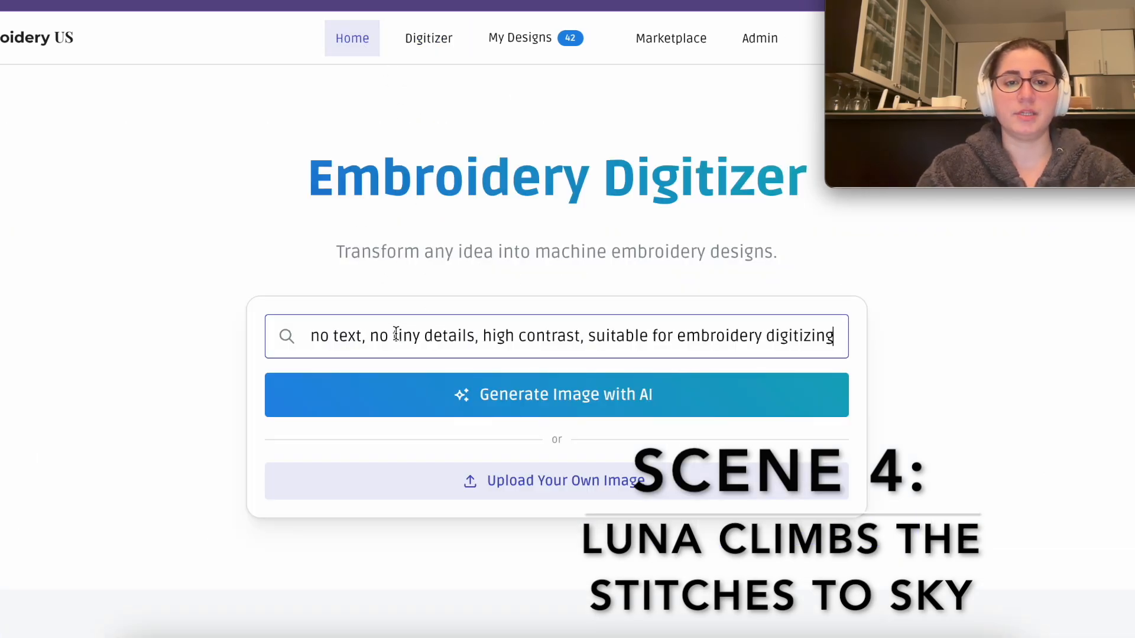
left_click(404, 406)
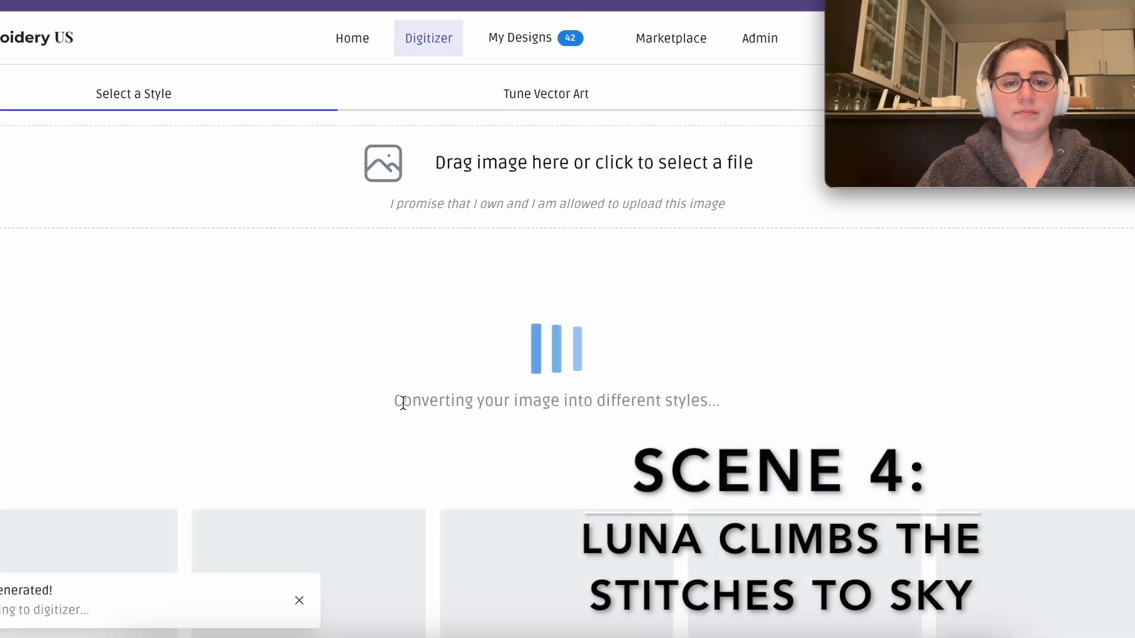
left_click_drag(313, 395, 261, 397)
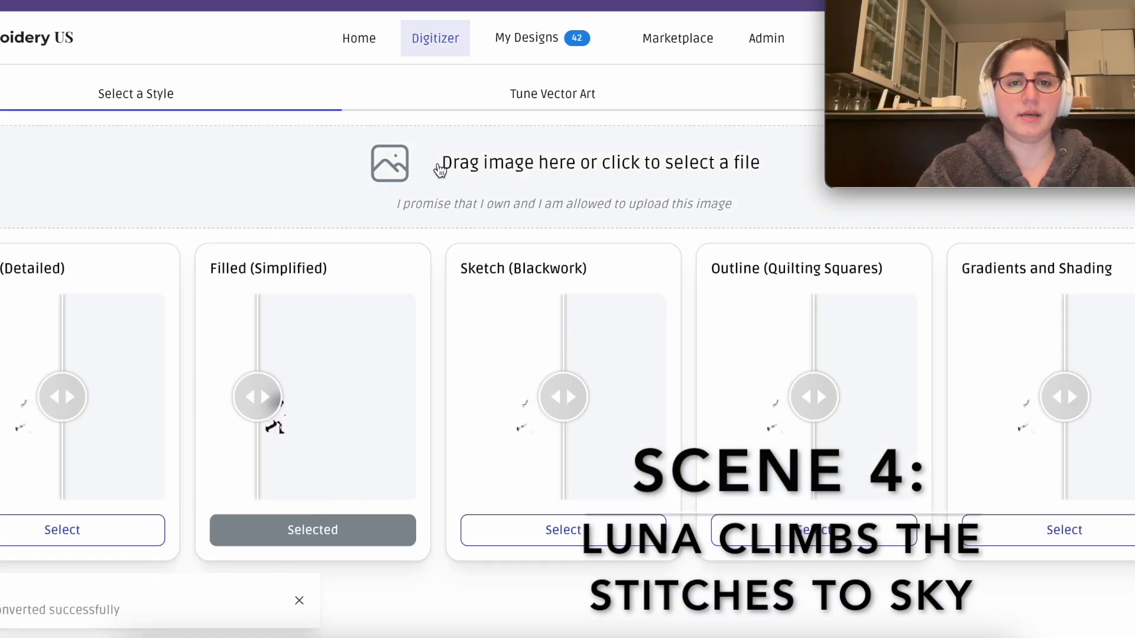
- Run the unedited revised prompt once more for a new image and compare its original with the Filled (Simplified) version
left_click(349, 47)
left_click(362, 332)
key("ctrl+v")
left_click(398, 405)
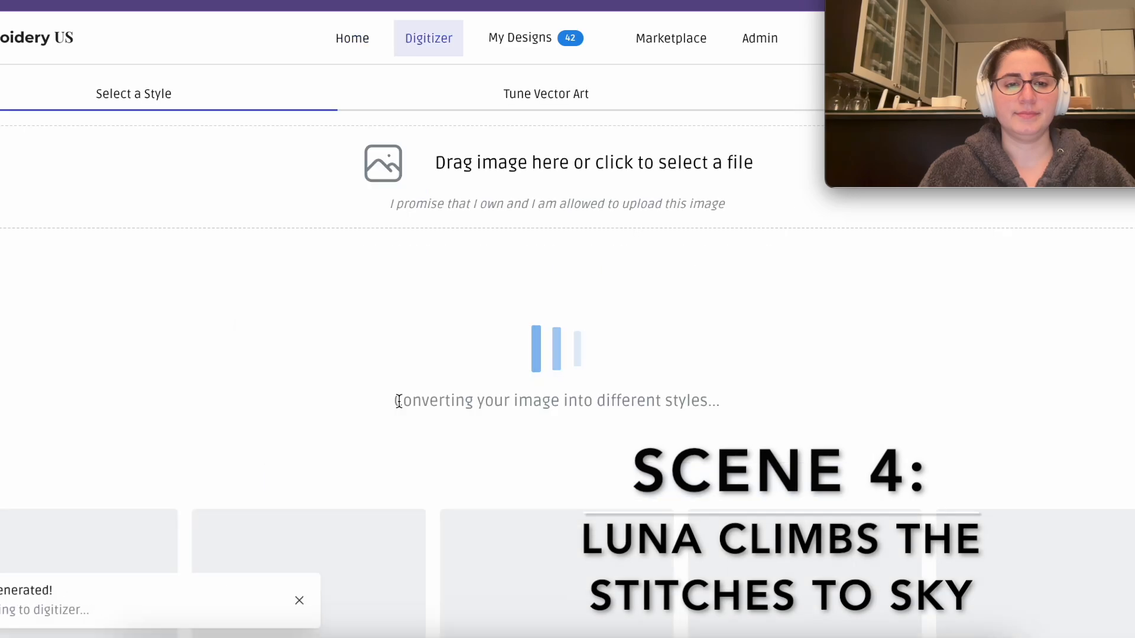
left_click_drag(313, 396, 225, 395)
- Take the Filled (Simplified) style into vector tuning and uncover more of the original artwork in the comparison view
left_click(264, 530)
left_click_drag(704, 273, 934, 374)
scroll(935, 374, "down", 1)
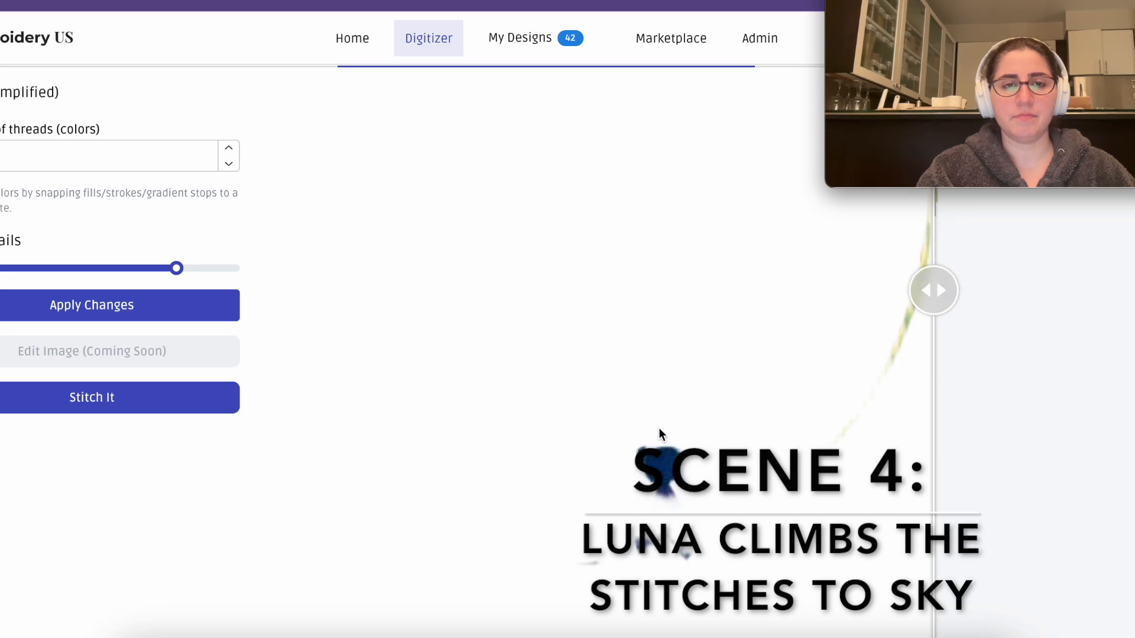
scroll(660, 432, "up", 1)
- Paste the revised prompt, change its opening to "a child bold silhouette" and generate the image
left_click(370, 32)
left_click(367, 337)
key("ctrl+v")
key("Home")
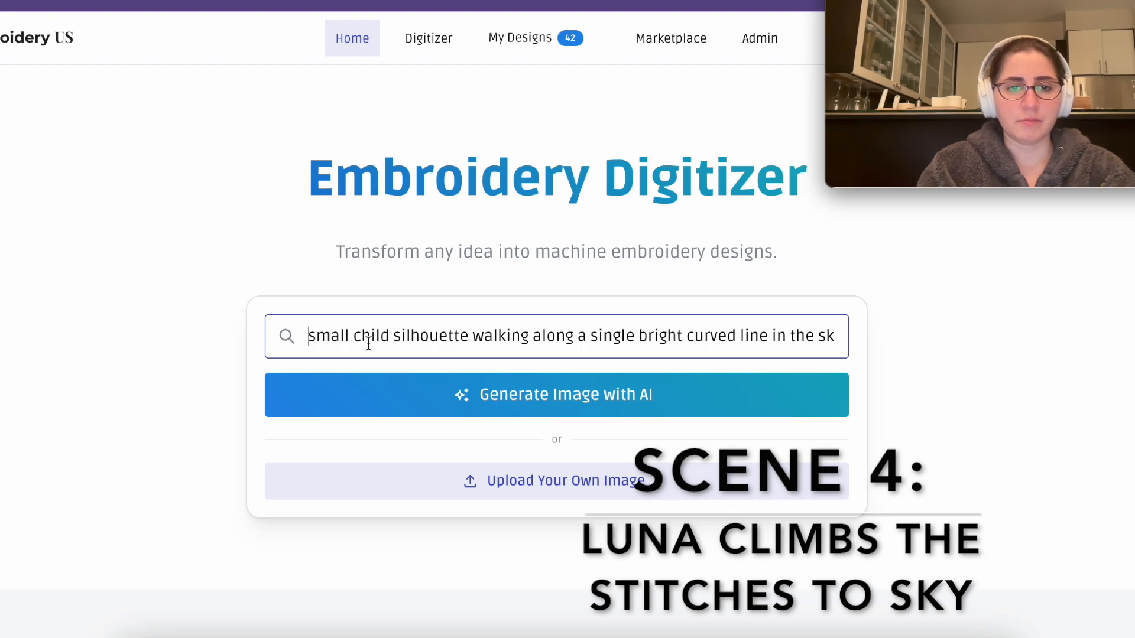
left_click_drag(357, 341, 275, 341)
key("BackSpace")
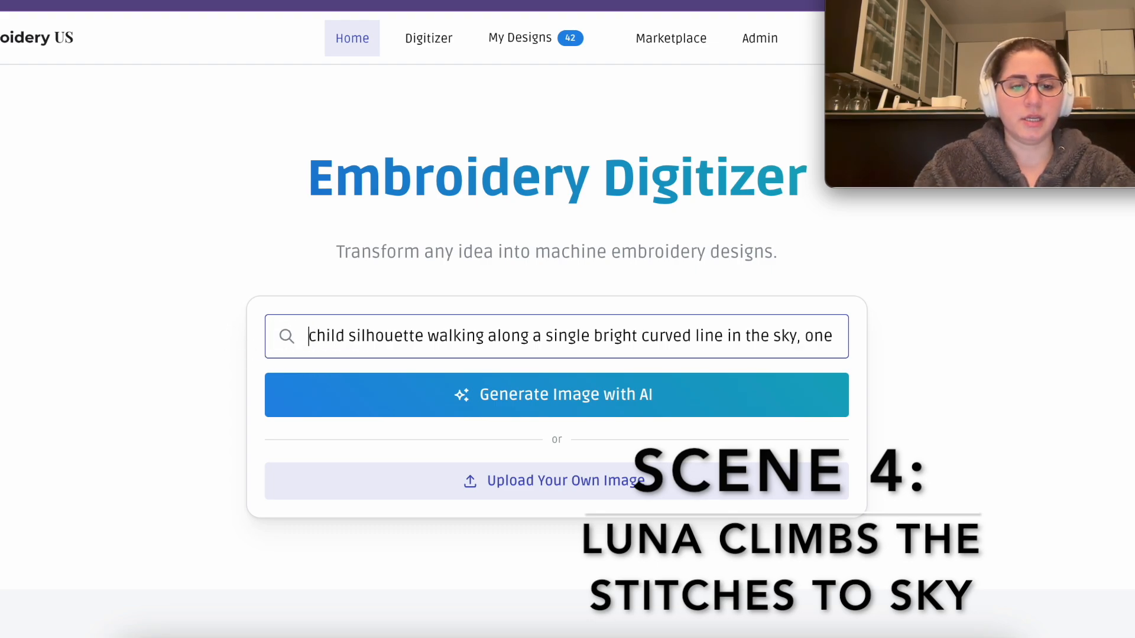
type("a child ")
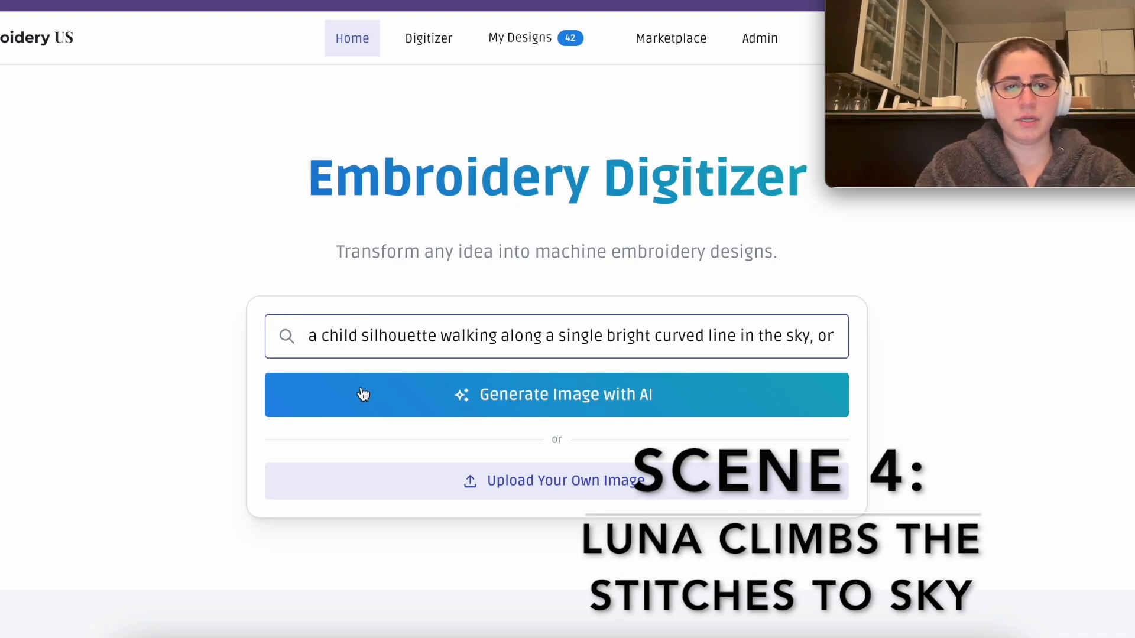
type("bold")
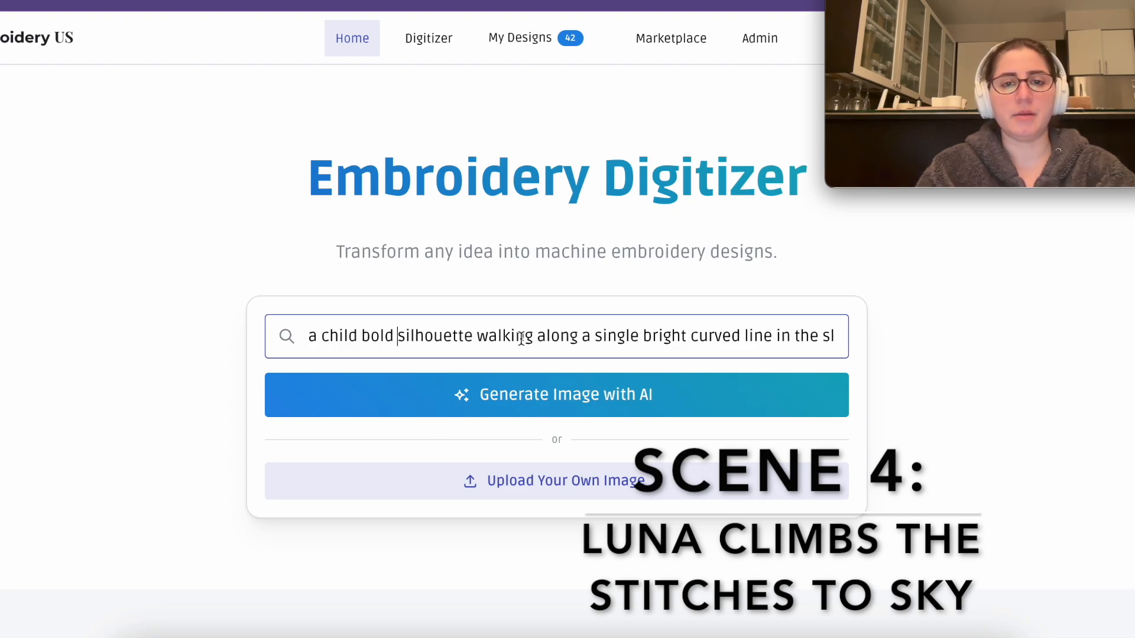
left_click(460, 401)
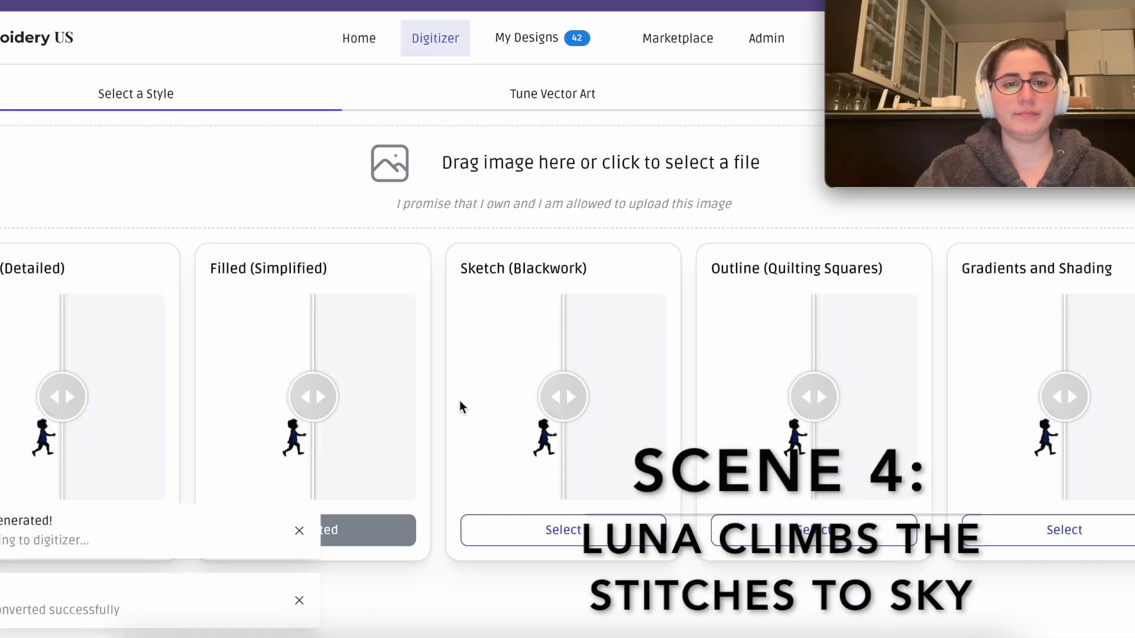
- Partly uncover the Filled (Simplified) preview and paste the scene prompt for a new image, changing its opening to "a child bold silhouette"
left_click_drag(311, 393, 287, 384)
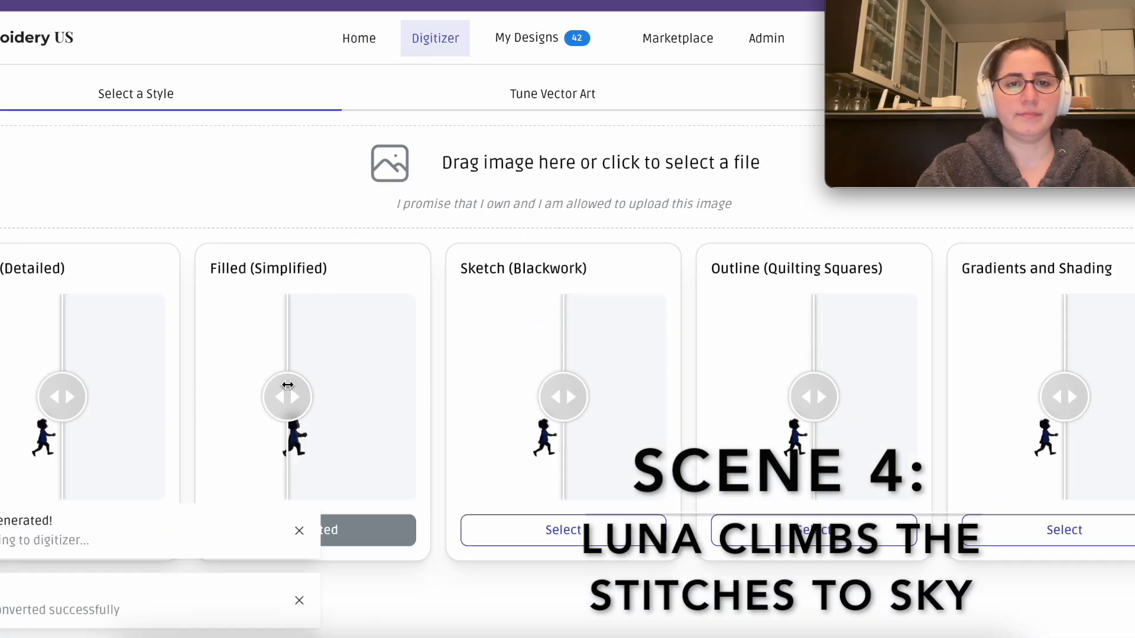
left_click(345, 45)
left_click(390, 335)
key("ctrl+v")
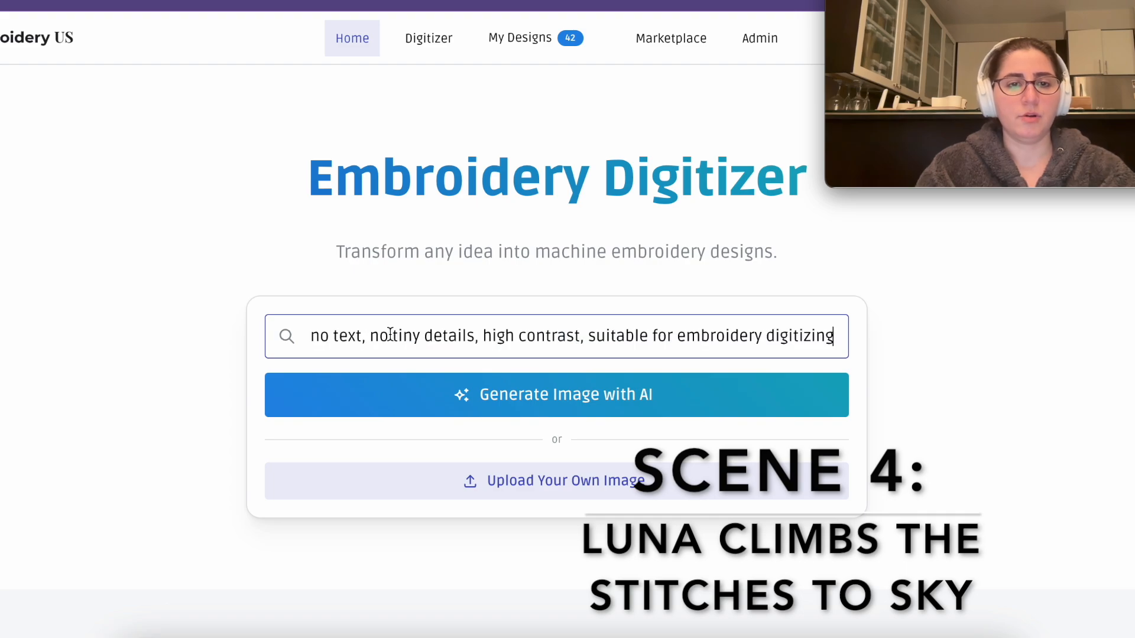
key("Home")
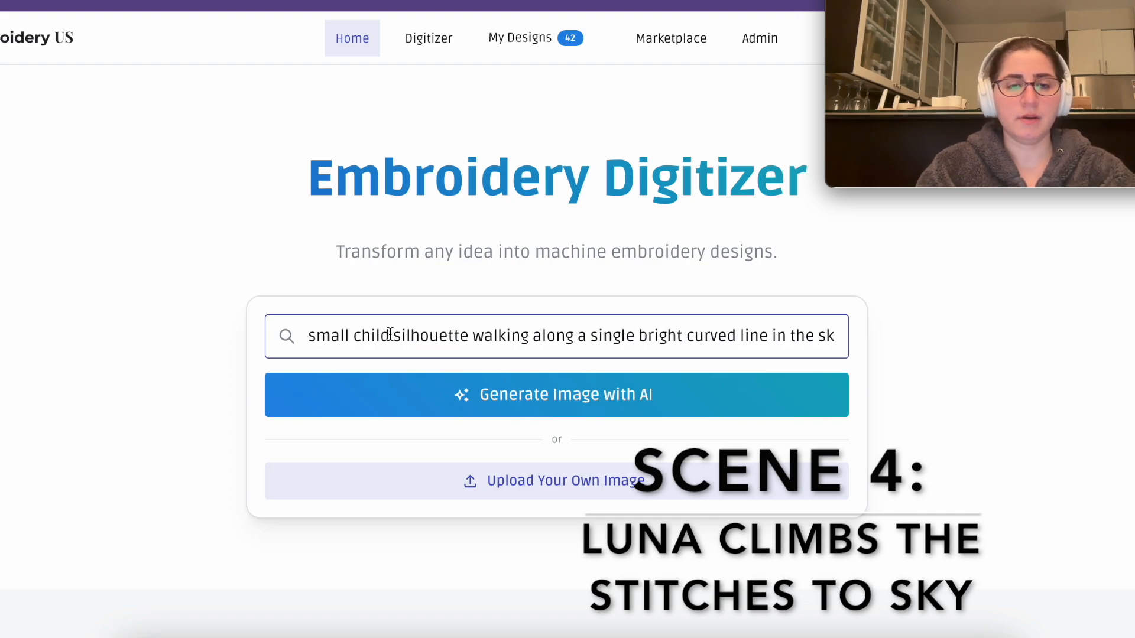
double_click(349, 337)
type("a")
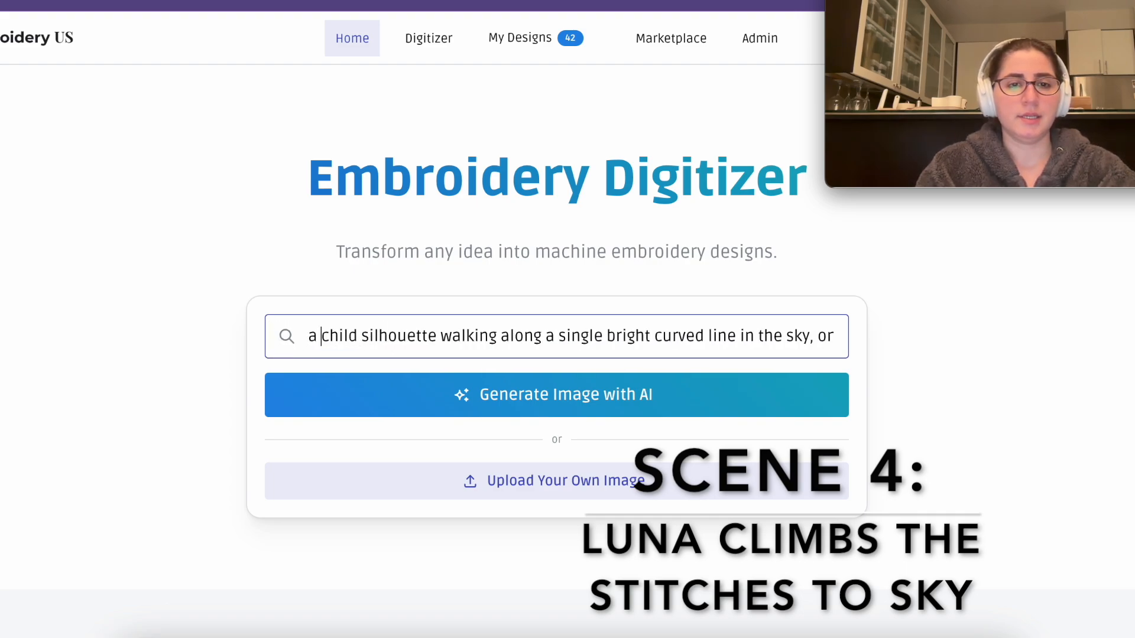
left_click(364, 336)
type("bold")
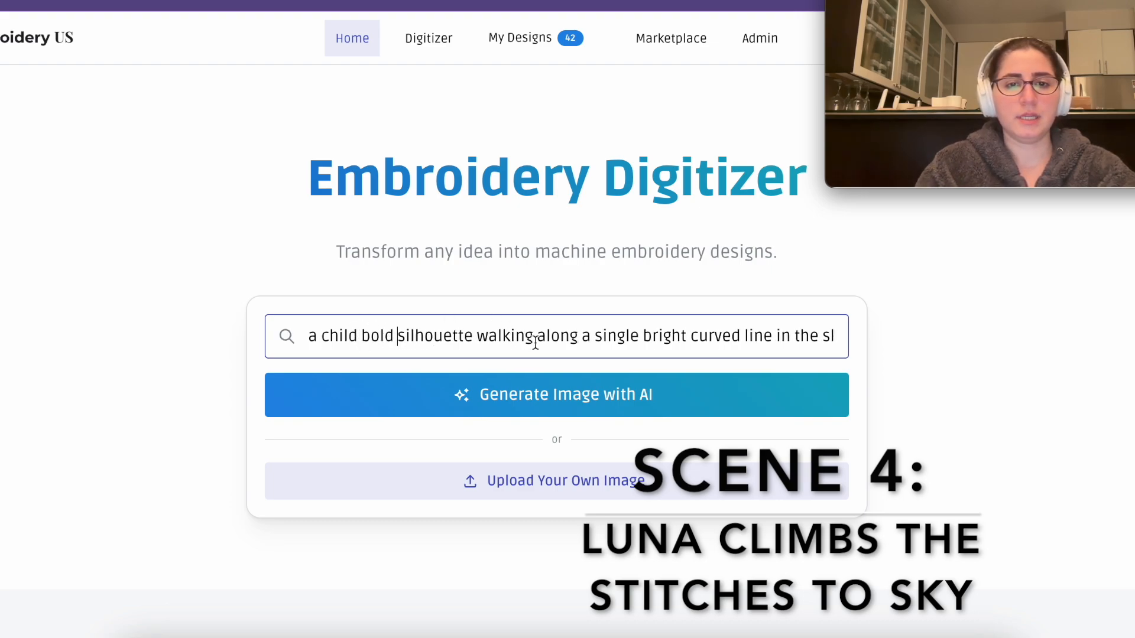
- Delete "in the sky" after "single bright curved line" in the prompt
scroll(612, 346, "right", 5)
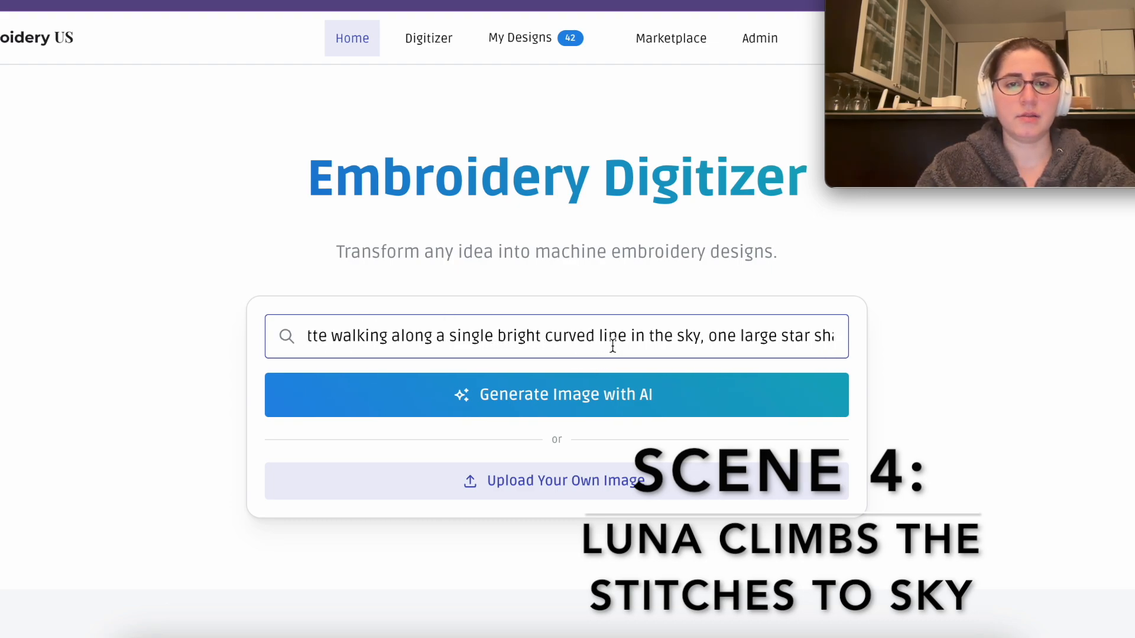
scroll(613, 348, "right", 2)
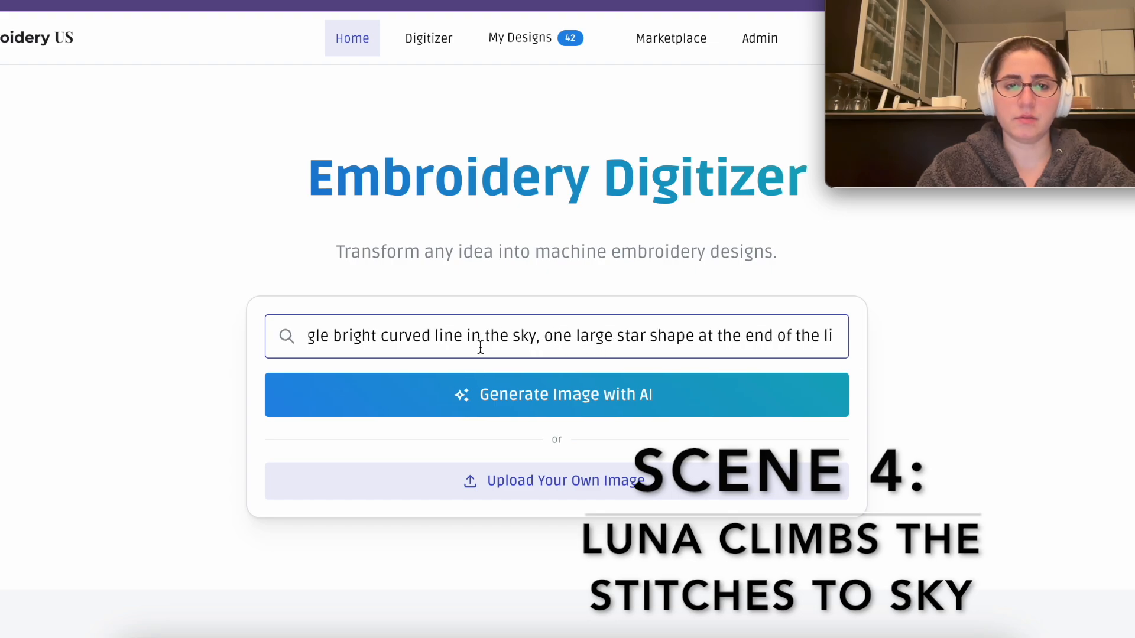
left_click_drag(536, 337, 466, 337)
key("BackSpace")
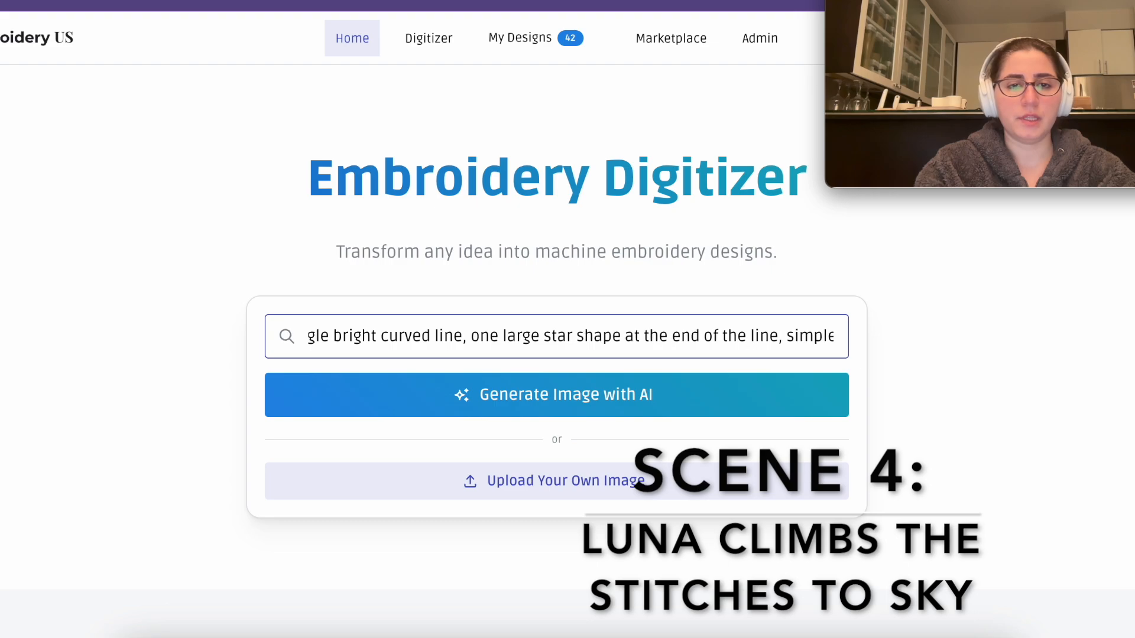
- Remove the phrase "simple sky background with two or three large star shapes" from the prompt and generate the image
scroll(591, 346, "right", 5)
scroll(606, 343, "right", 4)
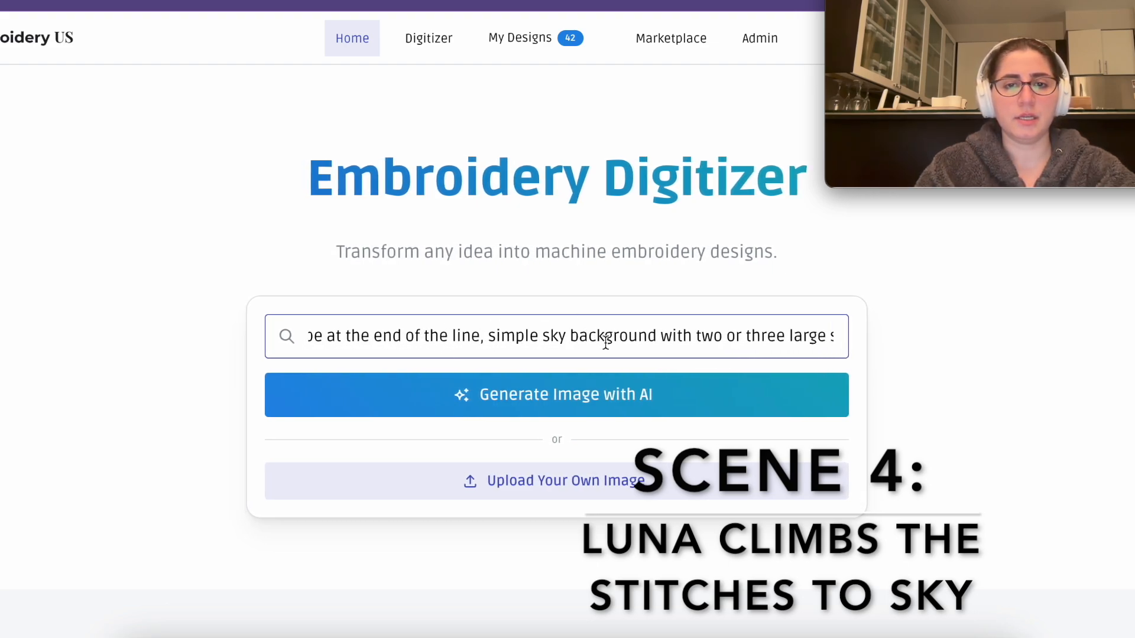
left_click_drag(487, 337, 764, 333)
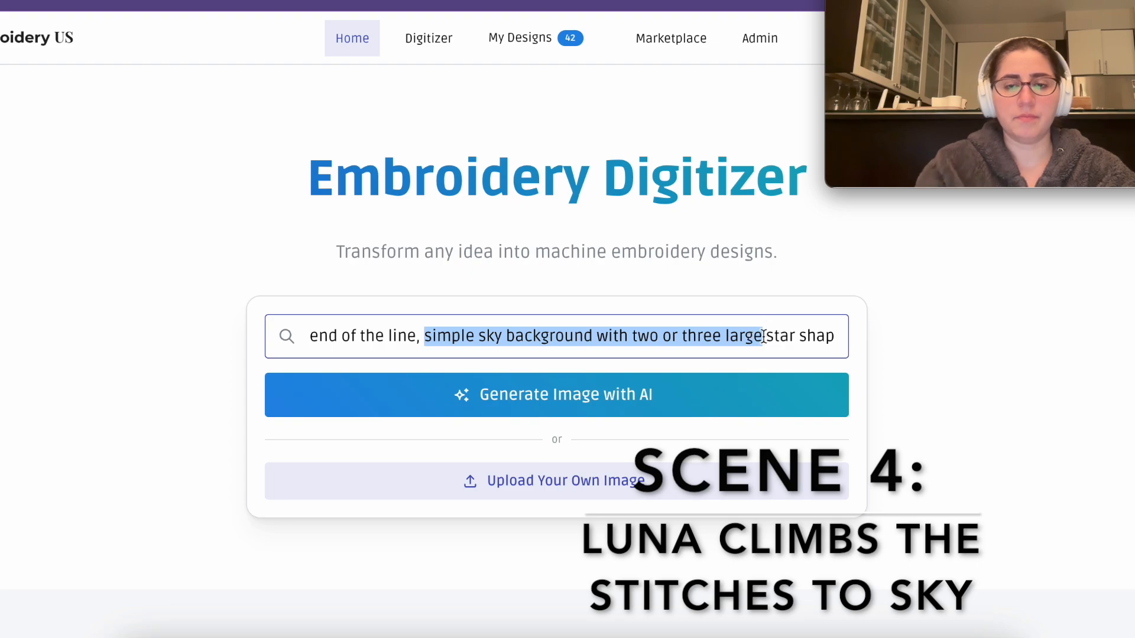
key("BackSpace")
left_click_drag(519, 336, 425, 337)
key("BackSpace")
key("BackSpace")
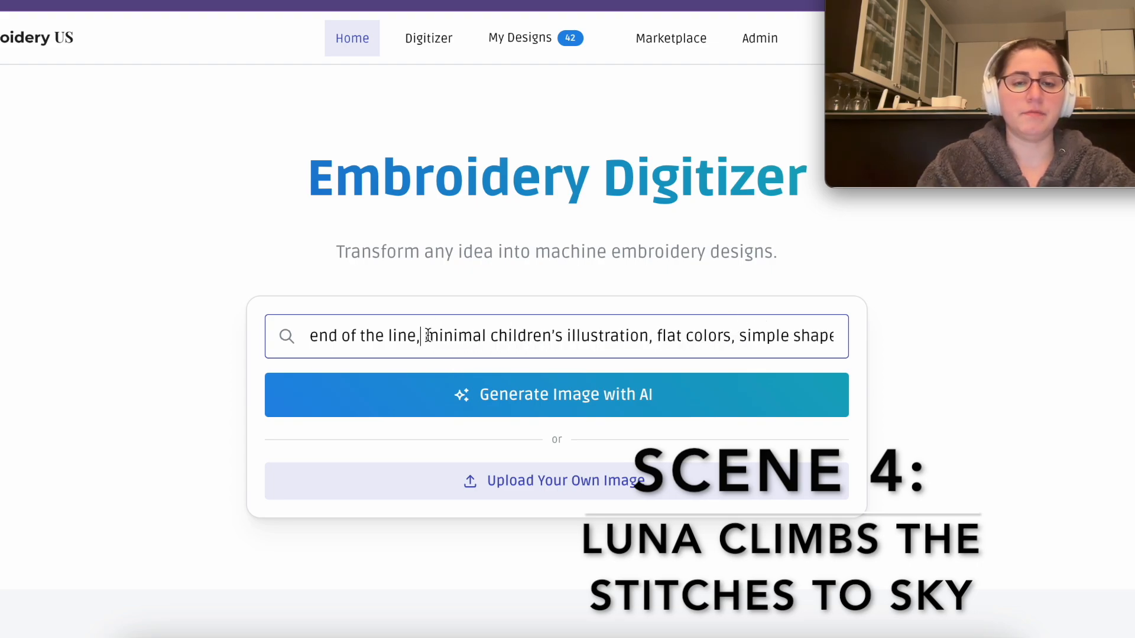
left_click(473, 402)
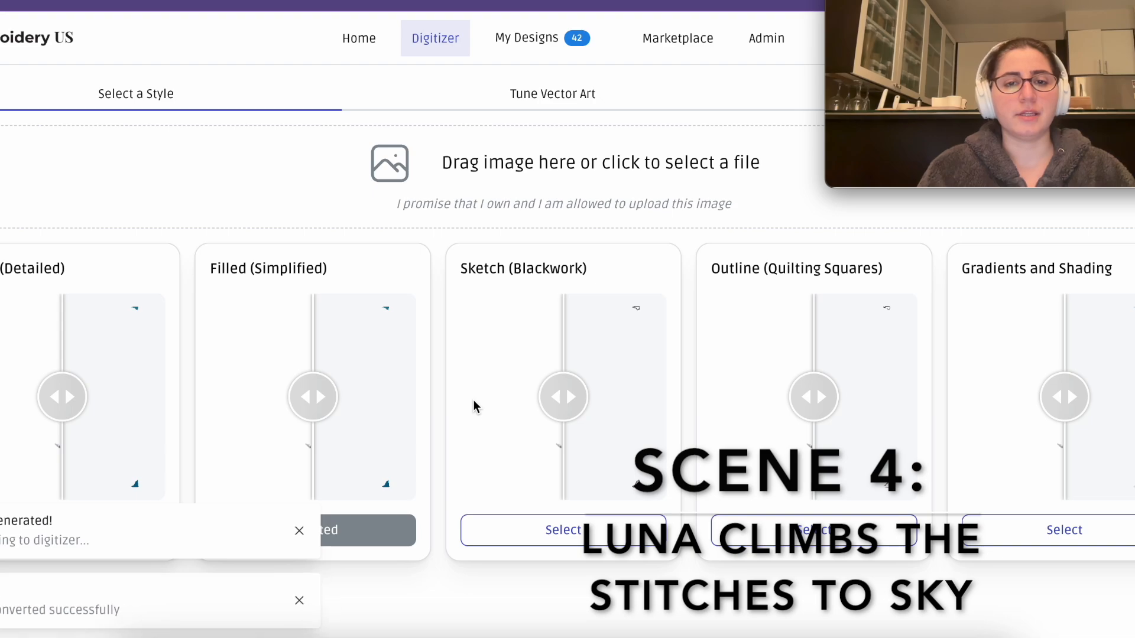
- Fully uncover the Filled (Simplified) preview and paste the original scene prompt again, changing its opening to "child bold silhouette"
left_click_drag(312, 396, 140, 404)
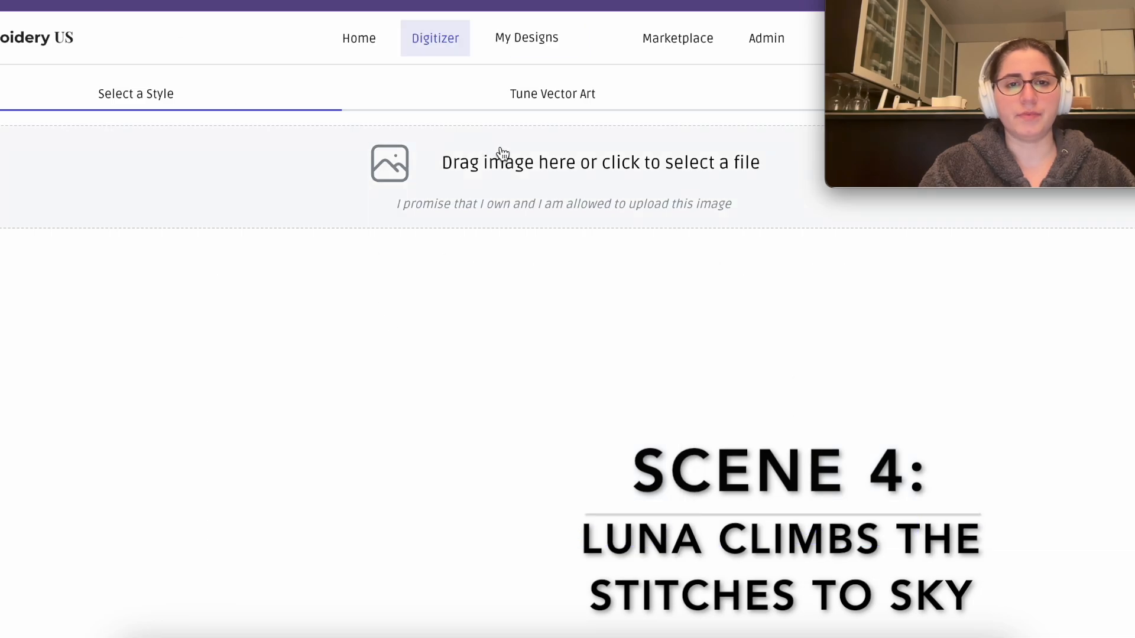
left_click(366, 41)
left_click(334, 338)
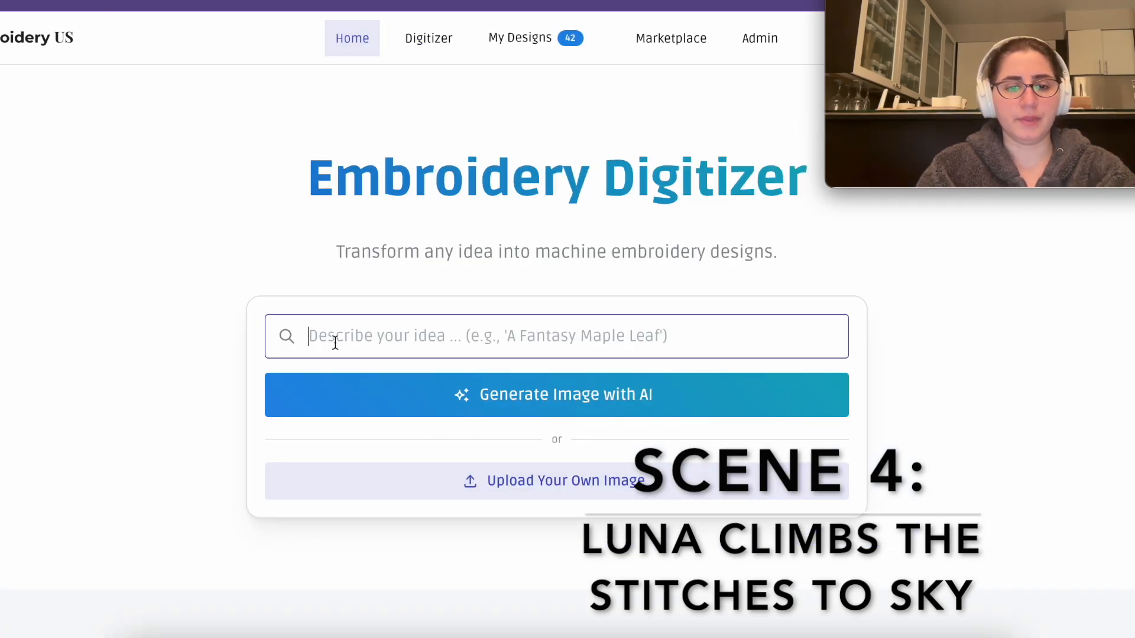
key("ctrl+v")
key("Home")
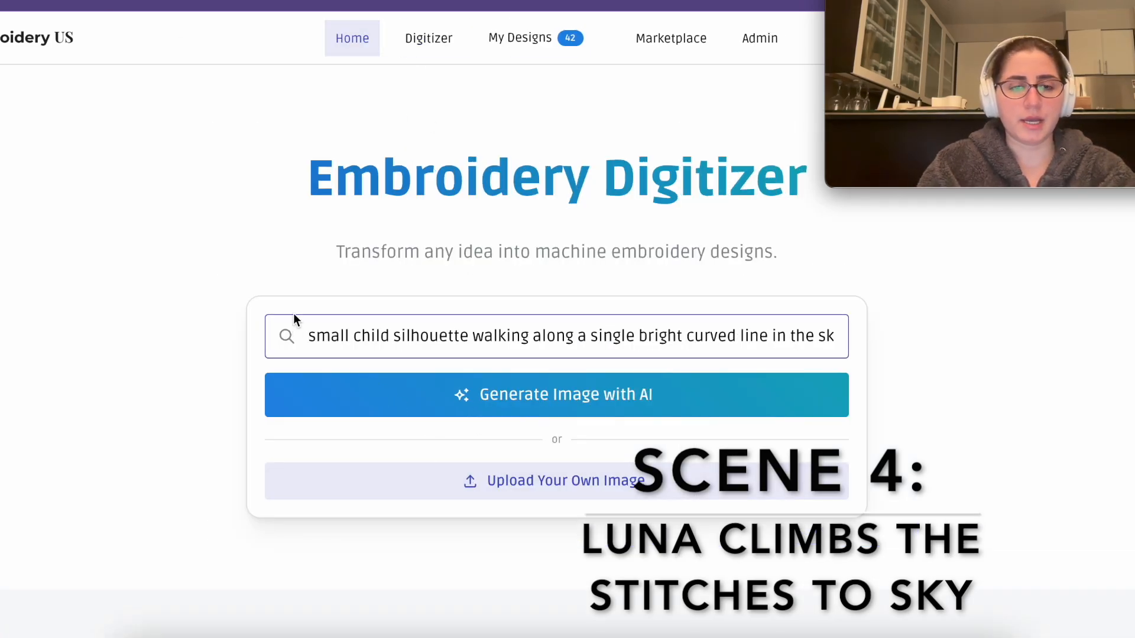
left_click_drag(353, 338, 278, 336)
key("BackSpace")
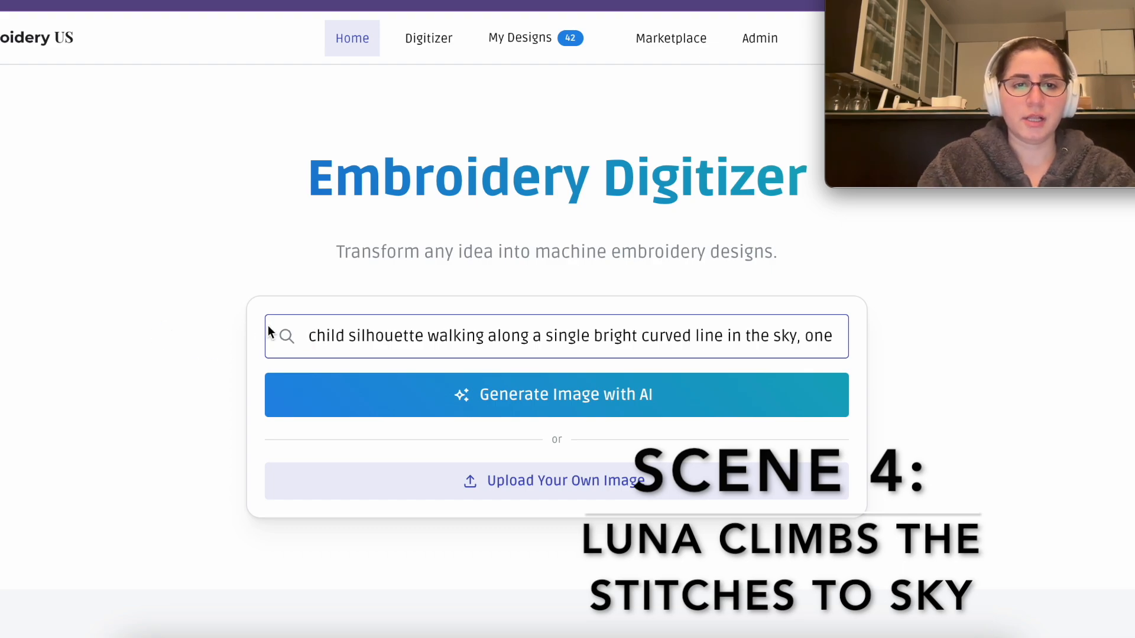
left_click(352, 337)
type("bold ")
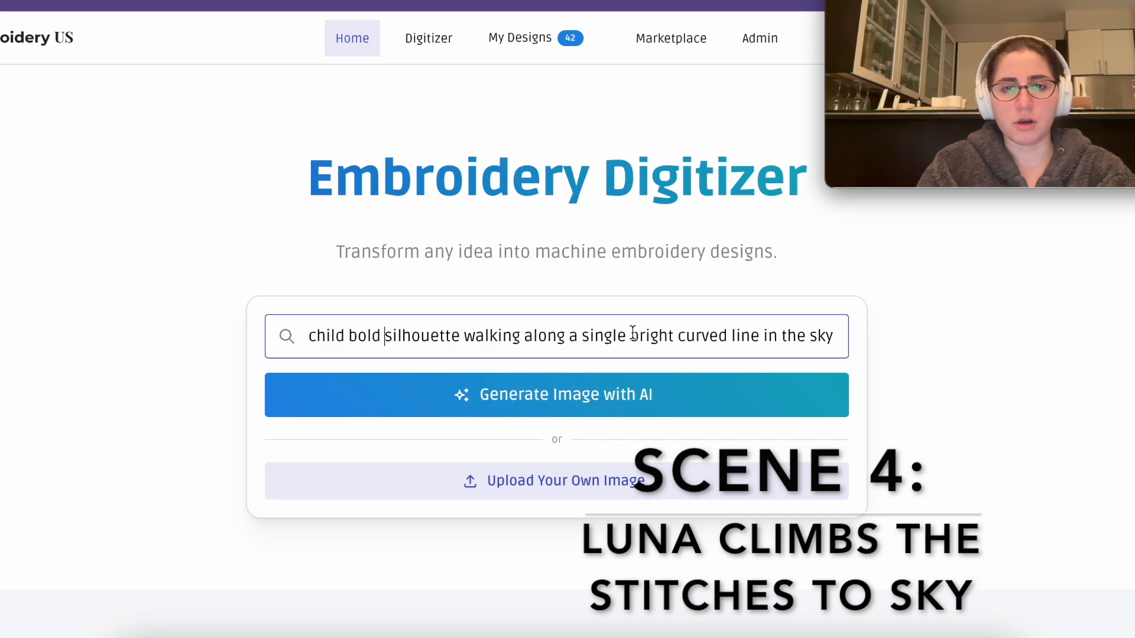
- Remove "in the sky" from the prompt and insert "upward" so the phrase reads "single bright upward curved line"
type(", one large star sl")
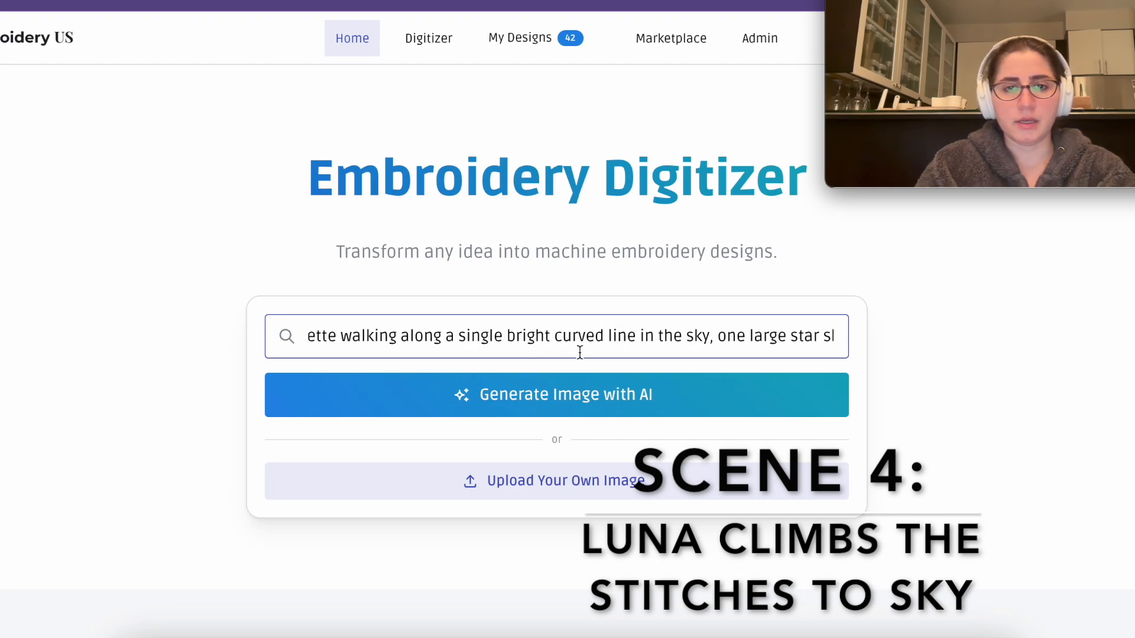
type("ape a")
left_click_drag(592, 336, 667, 336)
key("BackSpace")
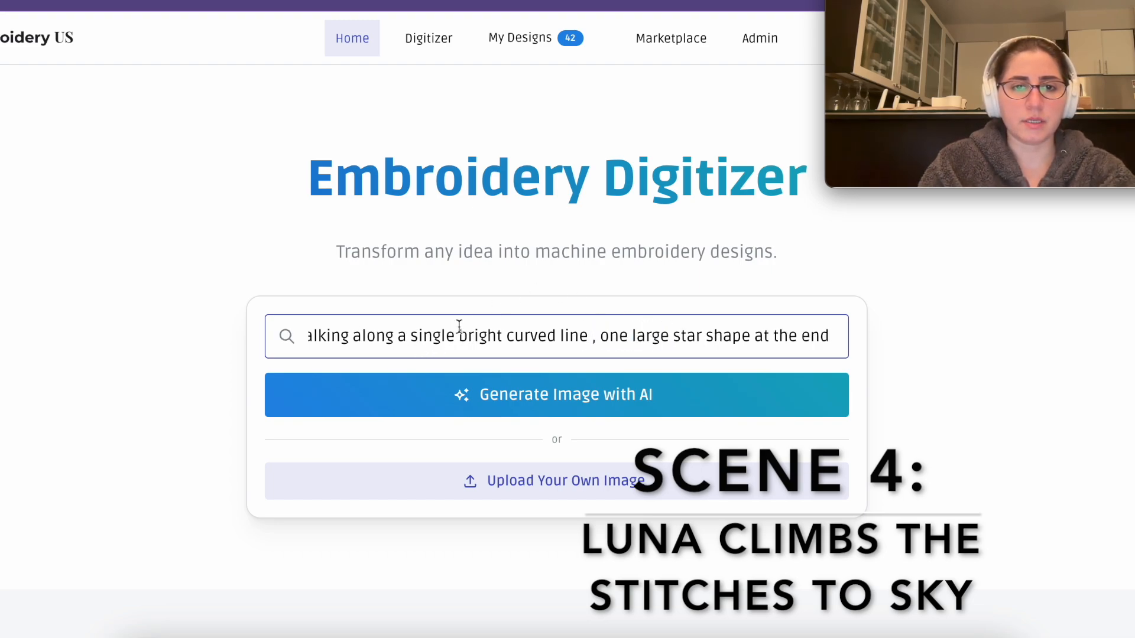
left_click(507, 336)
type("upward")
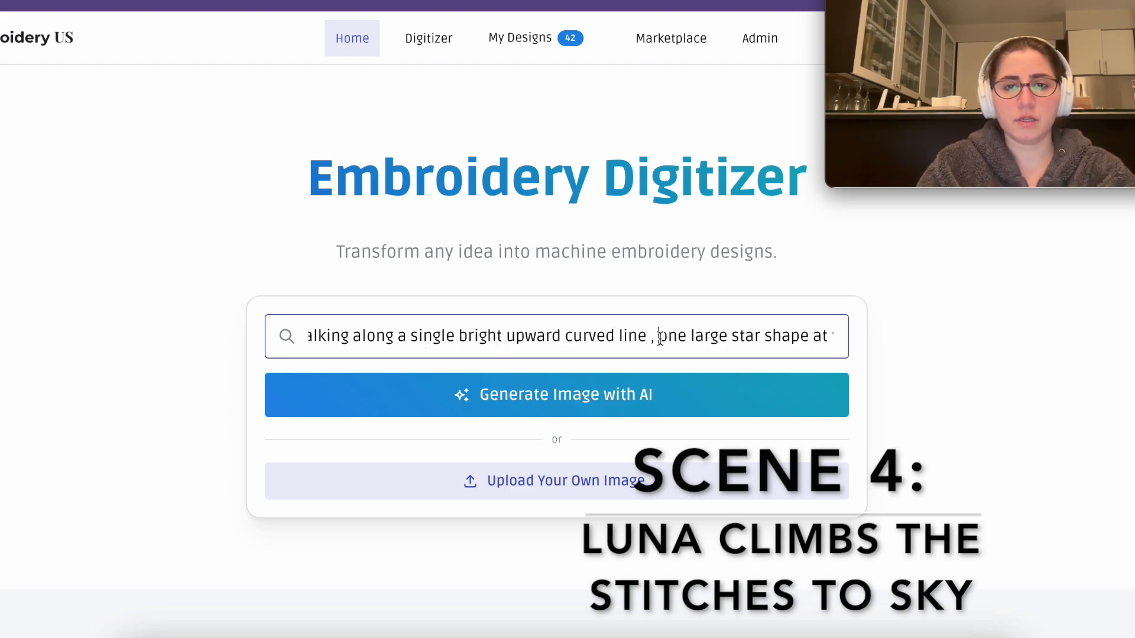
- Cut the sky background and extra star shapes phrase after "end of the line" from the prompt and generate the new image
key("Right")
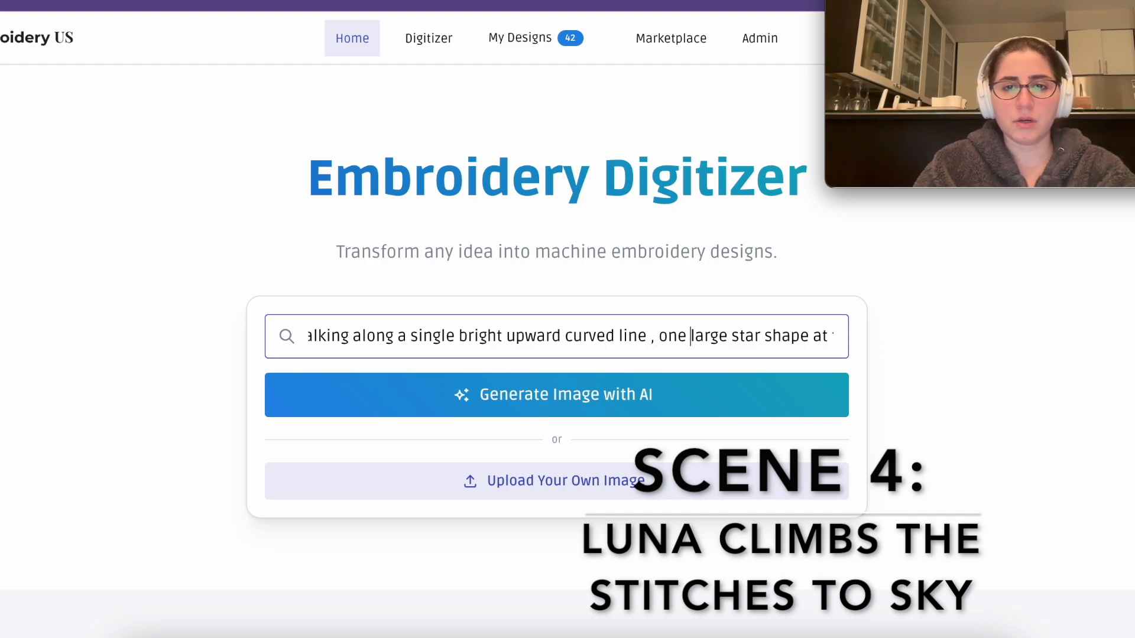
key("Right")
key("Right")
key("Right")
key("Right")
key("Right")
key("Right")
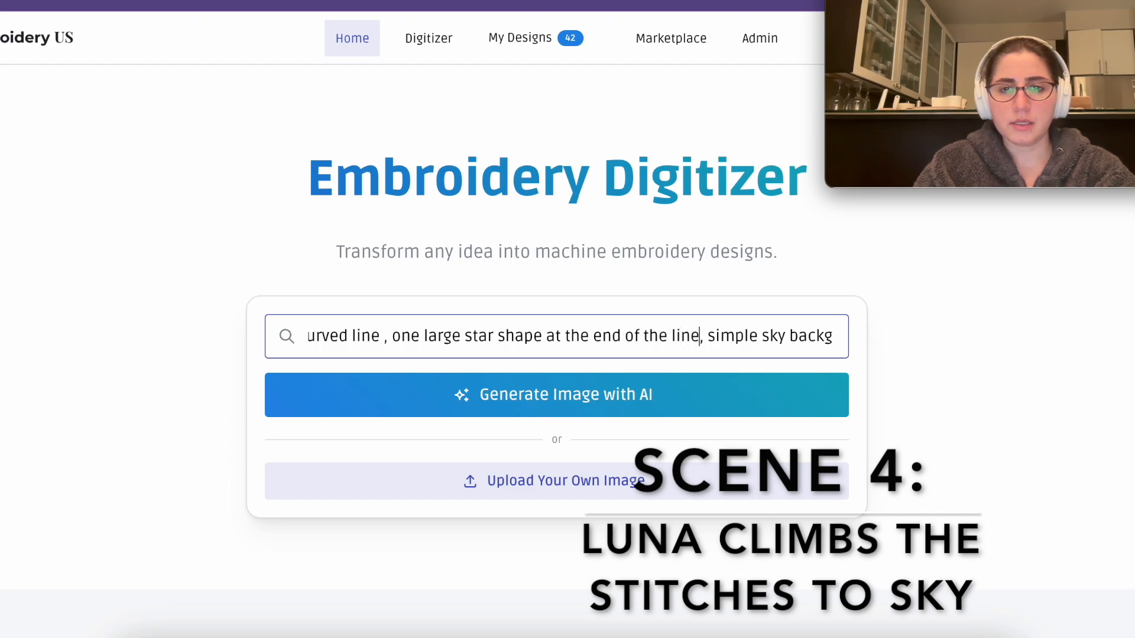
scroll(700, 342, "right", 2)
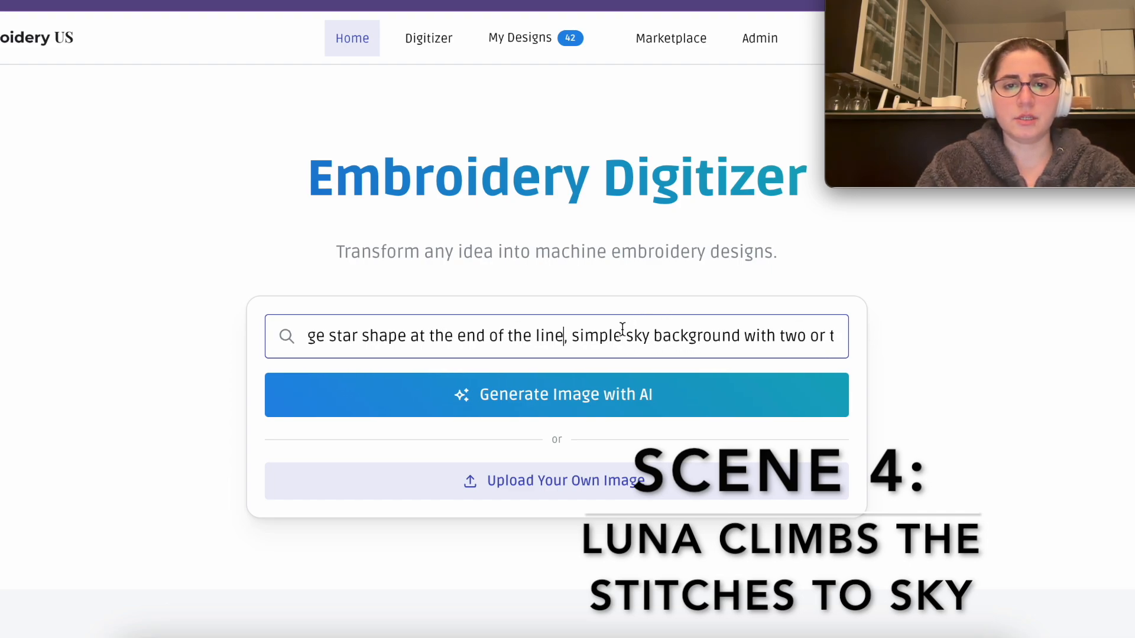
left_click_drag(569, 338, 735, 337)
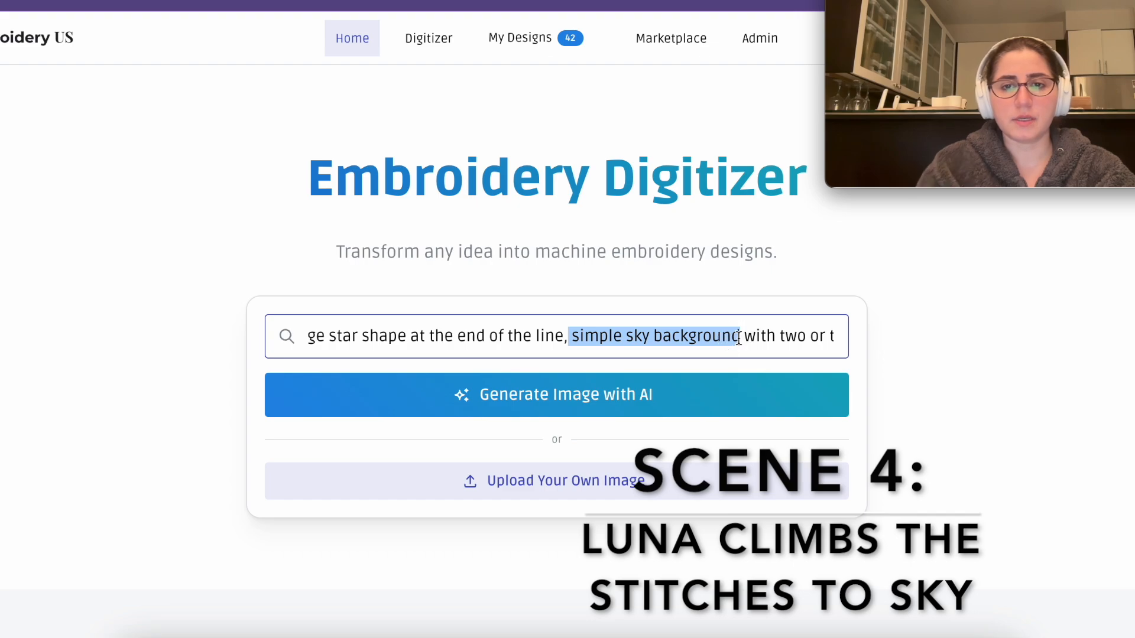
key("BackSpace")
left_click_drag(569, 339, 823, 331)
key("BackSpace")
key("BackSpace")
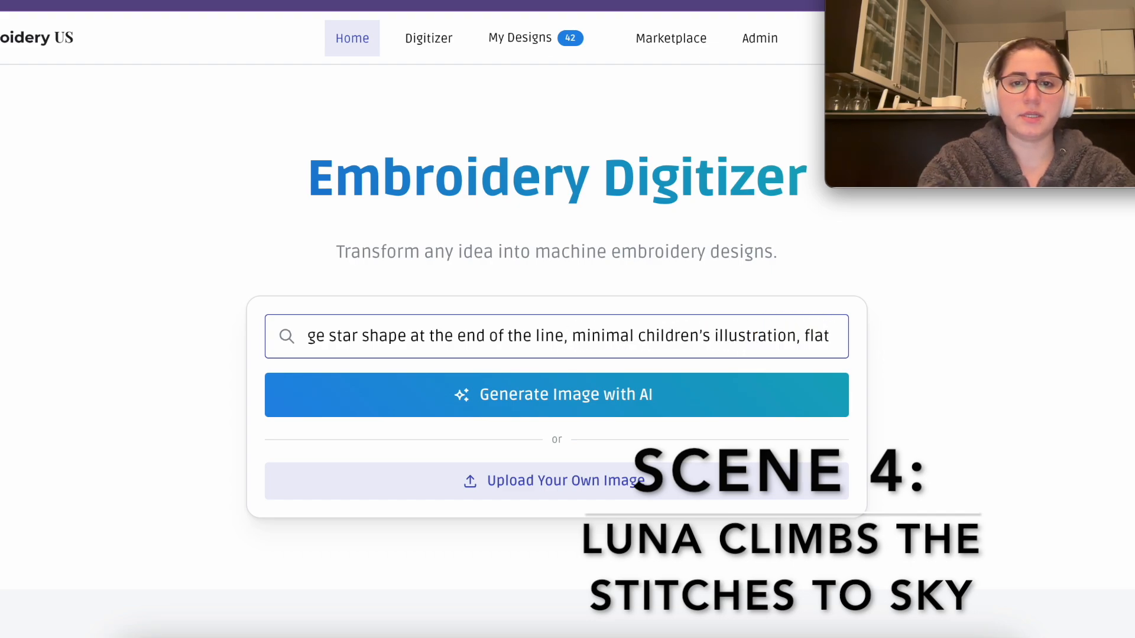
left_click(566, 398)
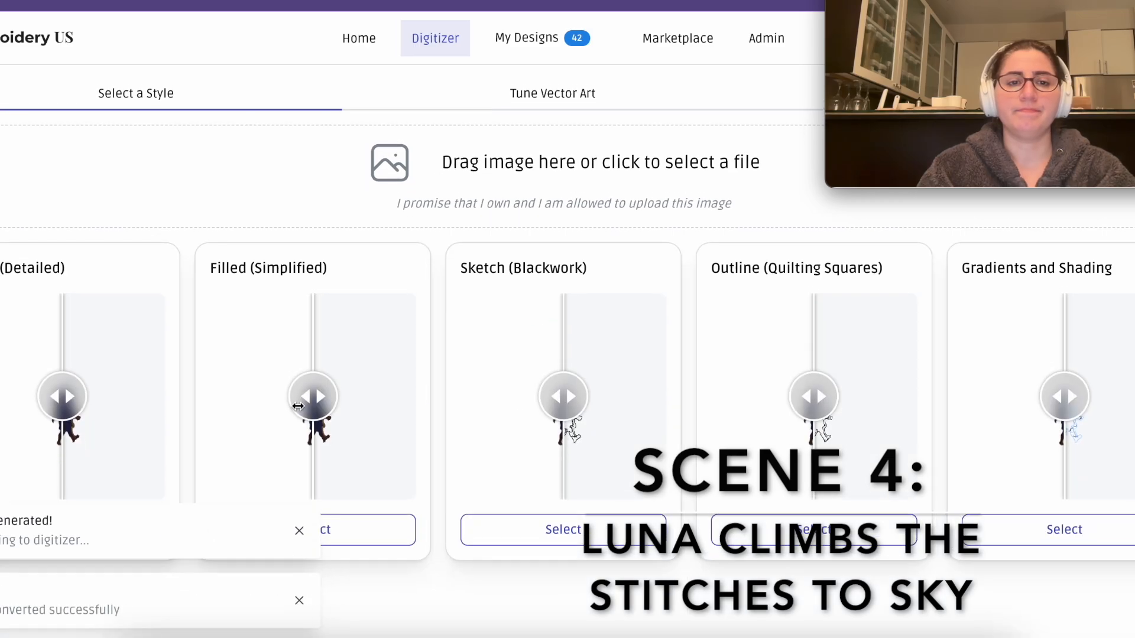
- Compare the original image with its Detailed, Filled (Simplified), Sketch (Blackwork) and Outline (Quilting Squares) versions
left_click_drag(298, 405, 214, 395)
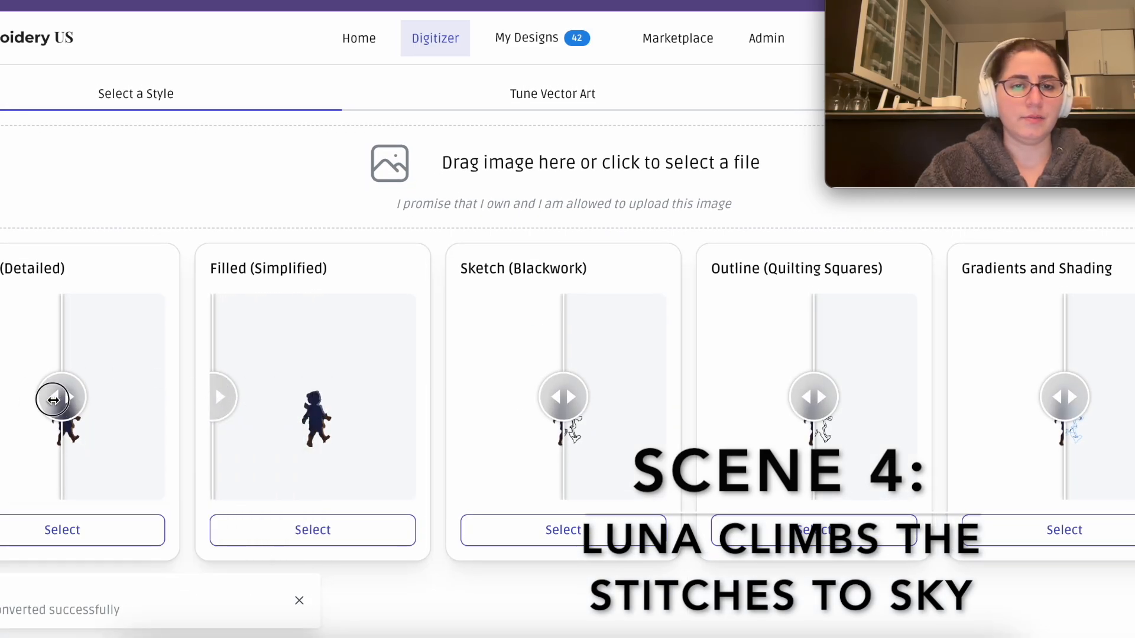
left_click_drag(62, 399, 1, 397)
left_click_drag(560, 400, 472, 397)
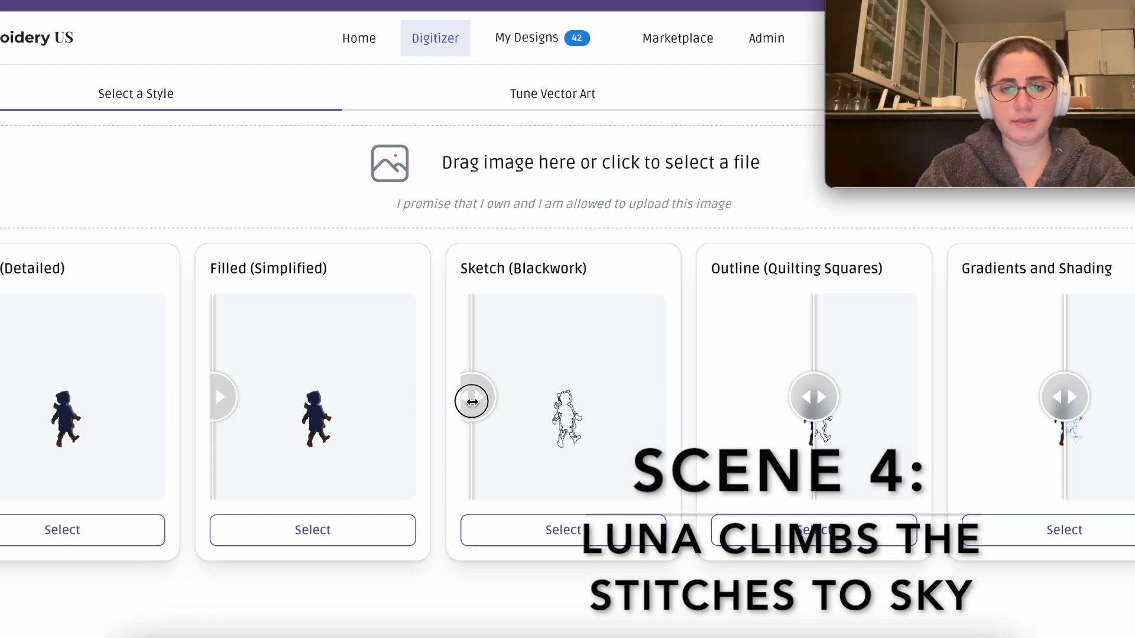
left_click_drag(815, 402, 834, 397)
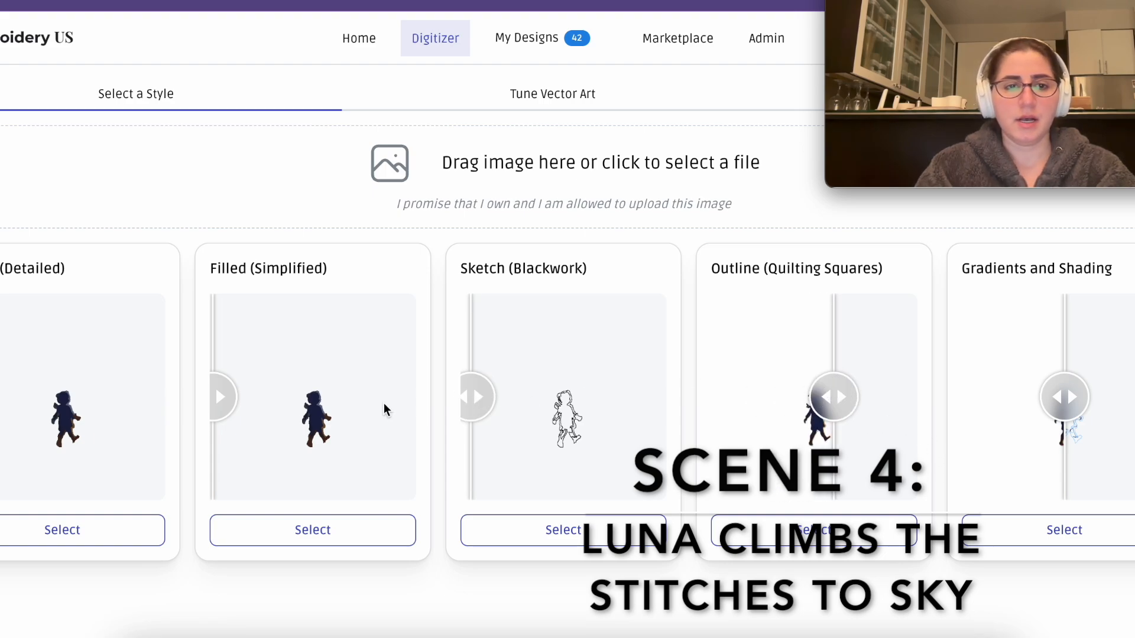
left_click_drag(219, 396, 292, 379)
left_click_drag(2, 395, 30, 396)
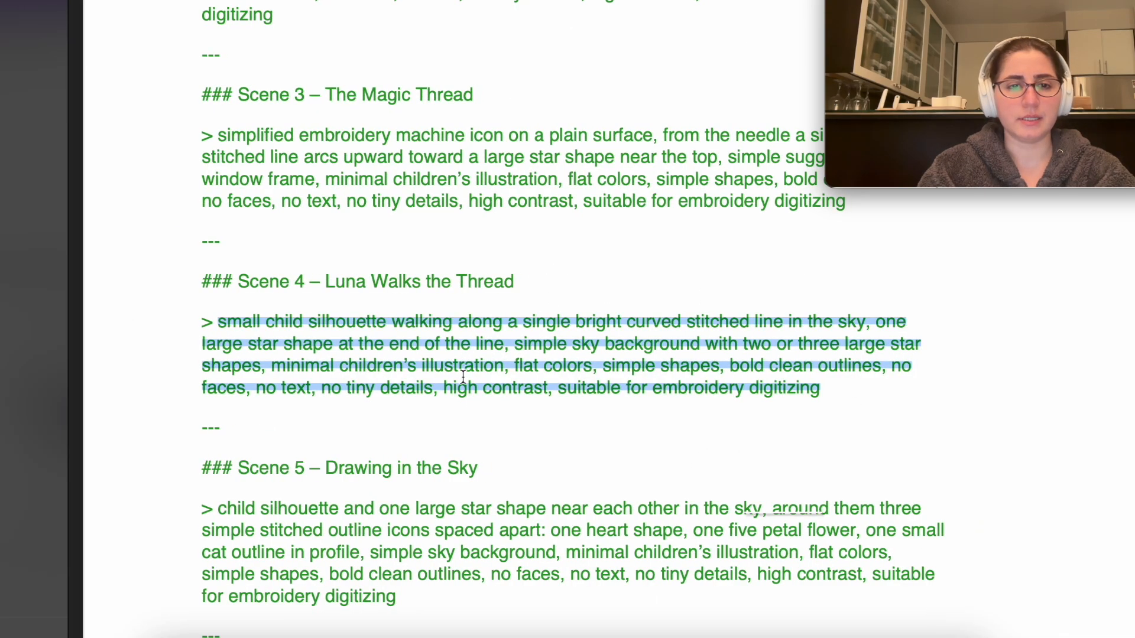
- Copy the full prompt text under "Scene 5 – Drawing in the Sky" from the prompt document
scroll(410, 447, "down", 4)
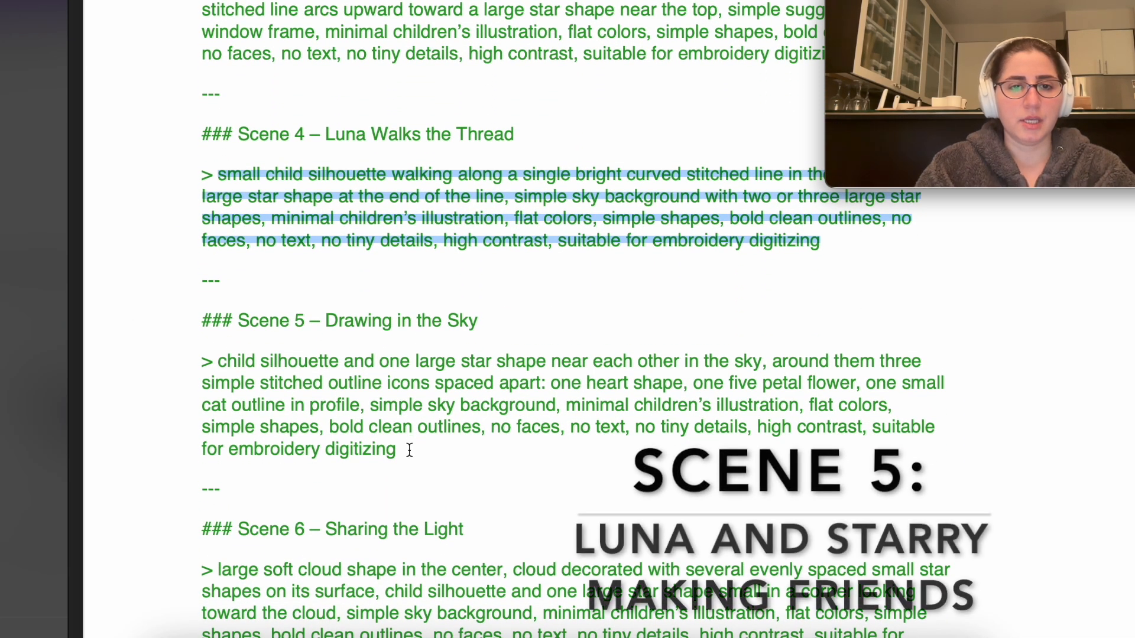
left_click_drag(409, 449, 290, 449)
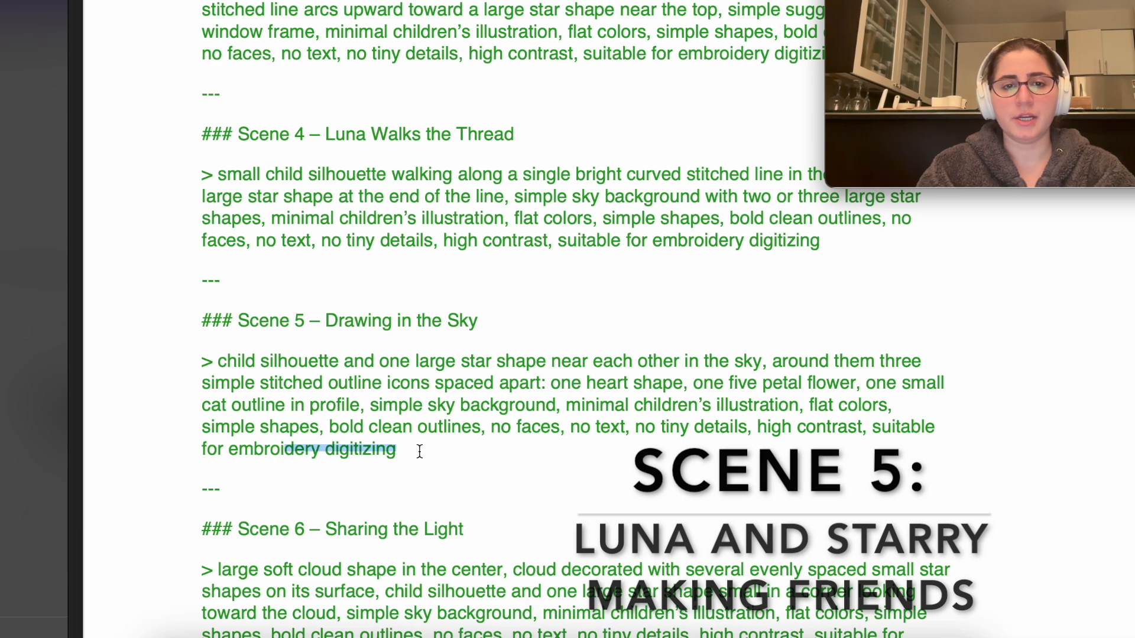
left_click_drag(420, 451, 409, 448)
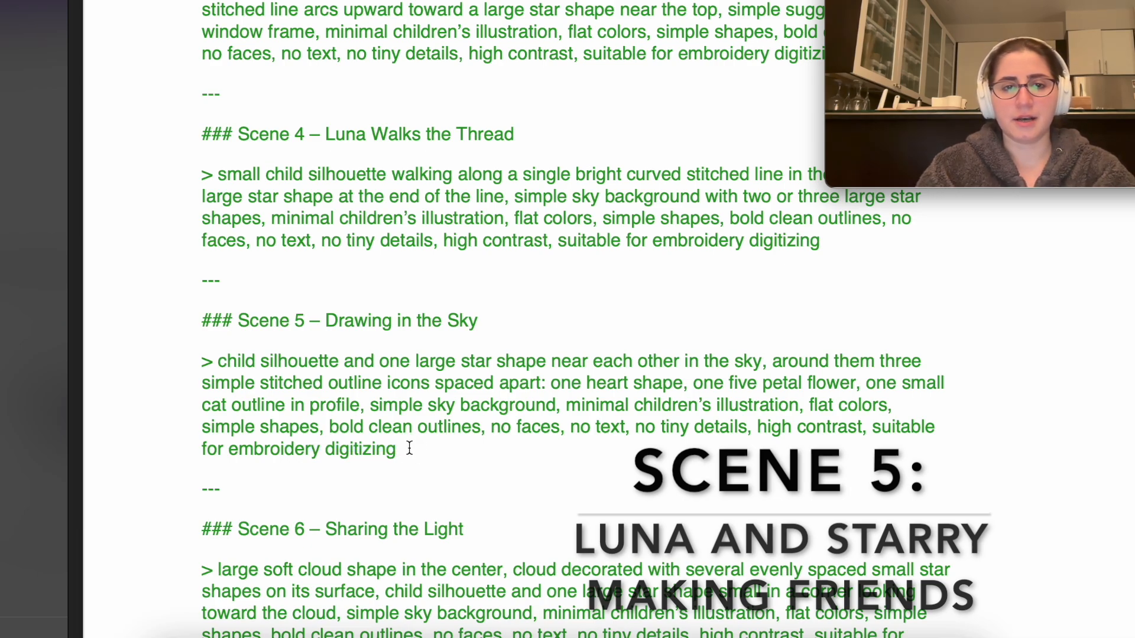
left_click_drag(409, 451, 221, 361)
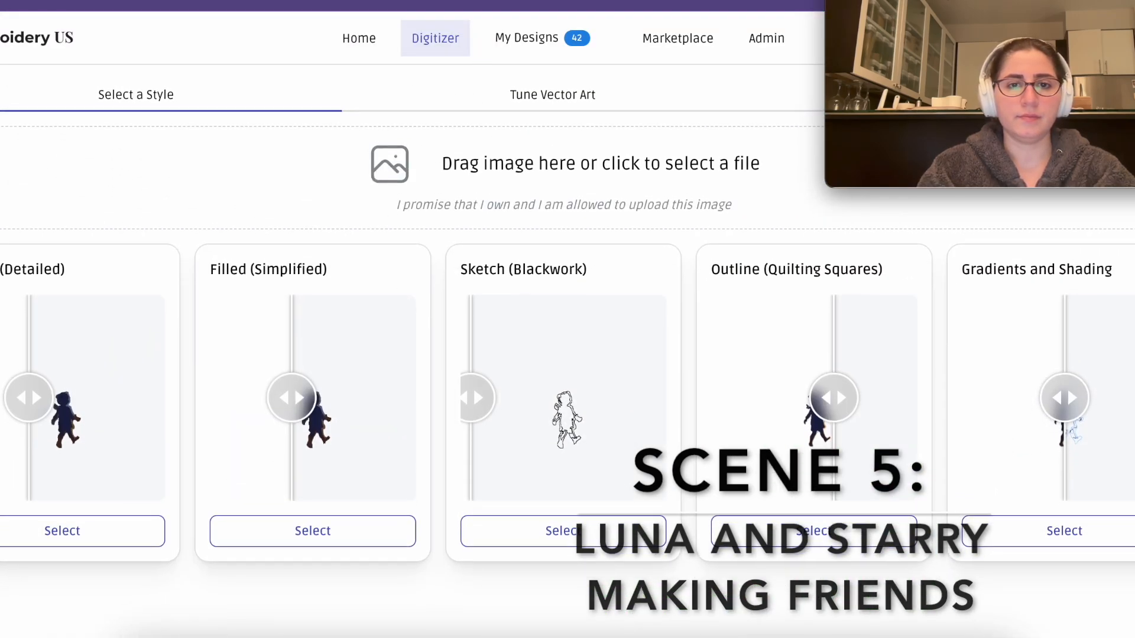
- Return to the home page and paste the Scene 5 prompt into the image description field
left_click(356, 38)
left_click(320, 331)
key("ctrl+v")
key("Home")
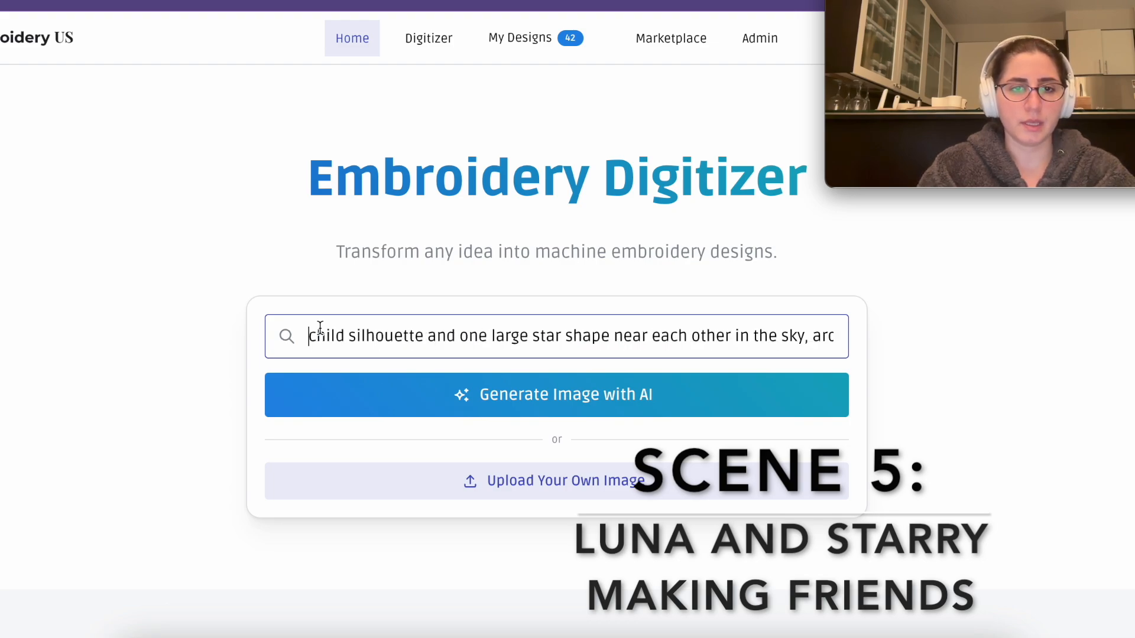
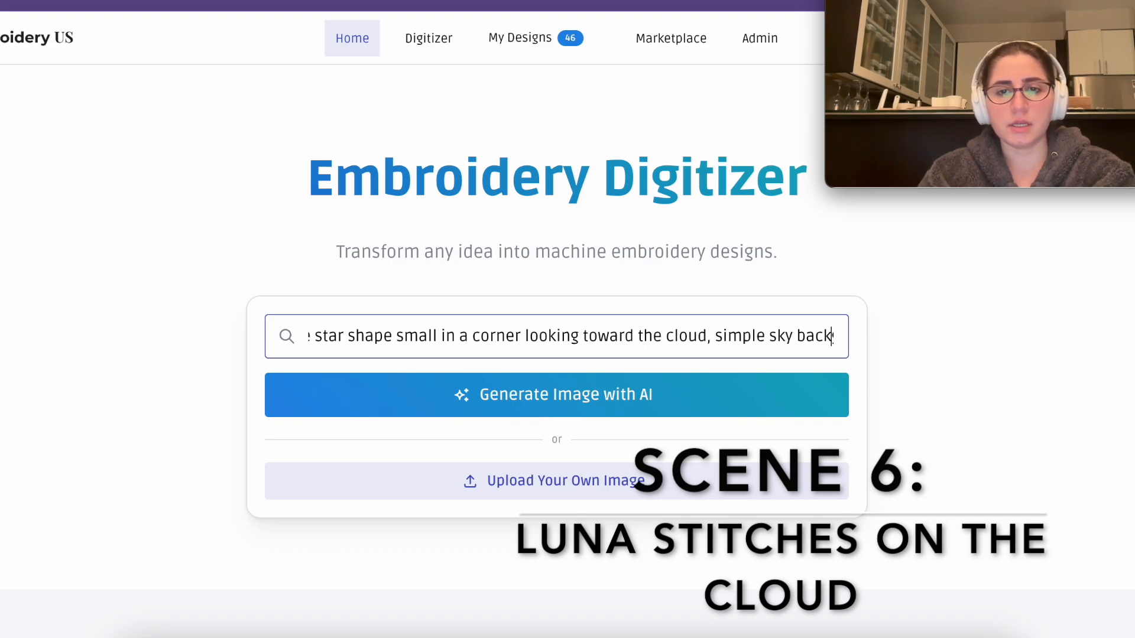
- Remove "simple sky background" from the Scene 6 prompt, select the full prompt text for copying, and generate the image
key("Right")
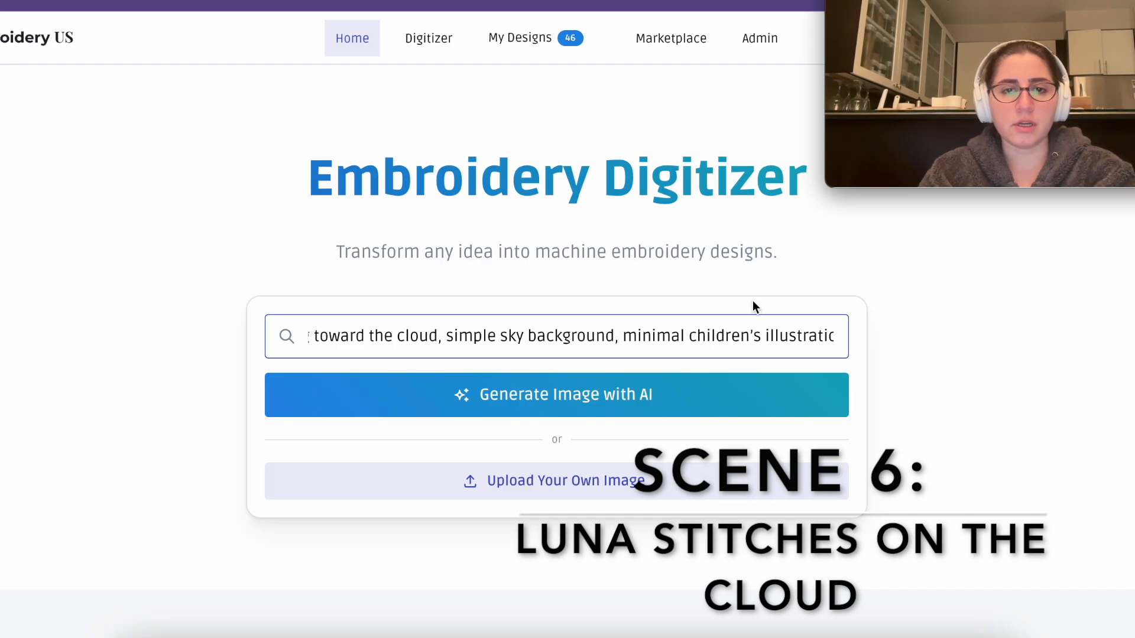
left_click_drag(446, 335, 608, 339)
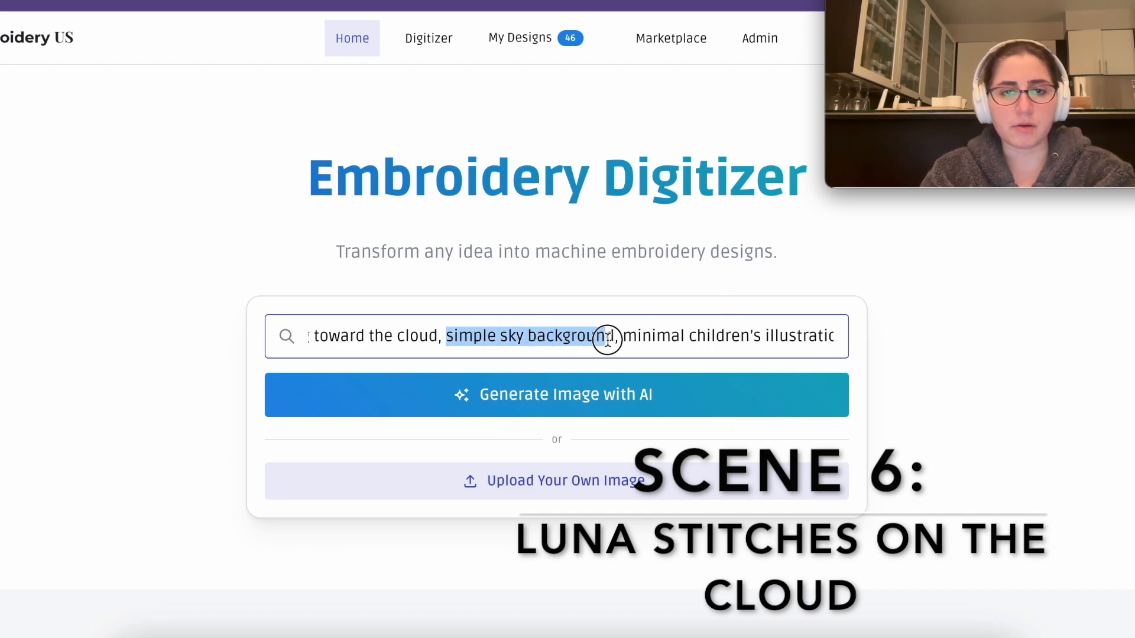
key("BackSpace")
key("BackSpace")
key("BackSpace")
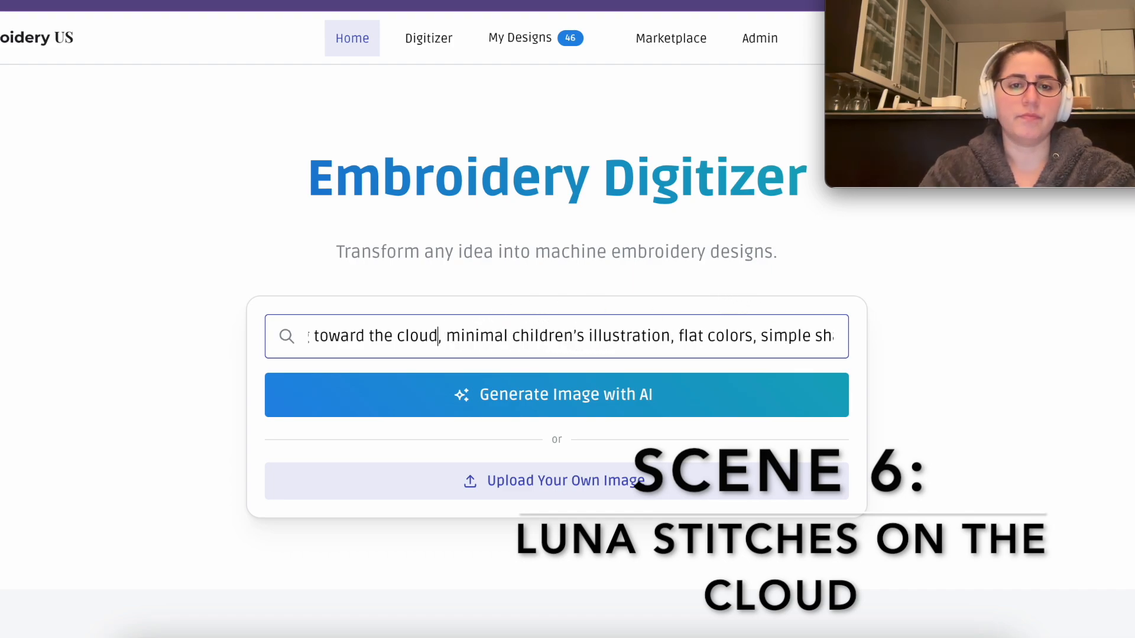
key("ctrl+a")
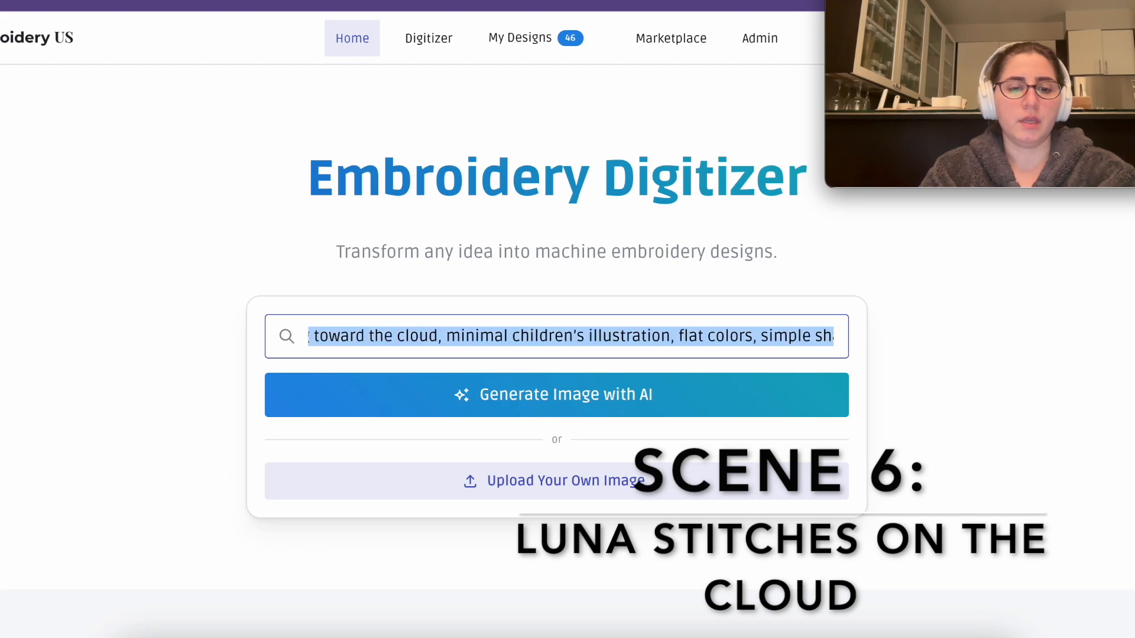
left_click(519, 397)
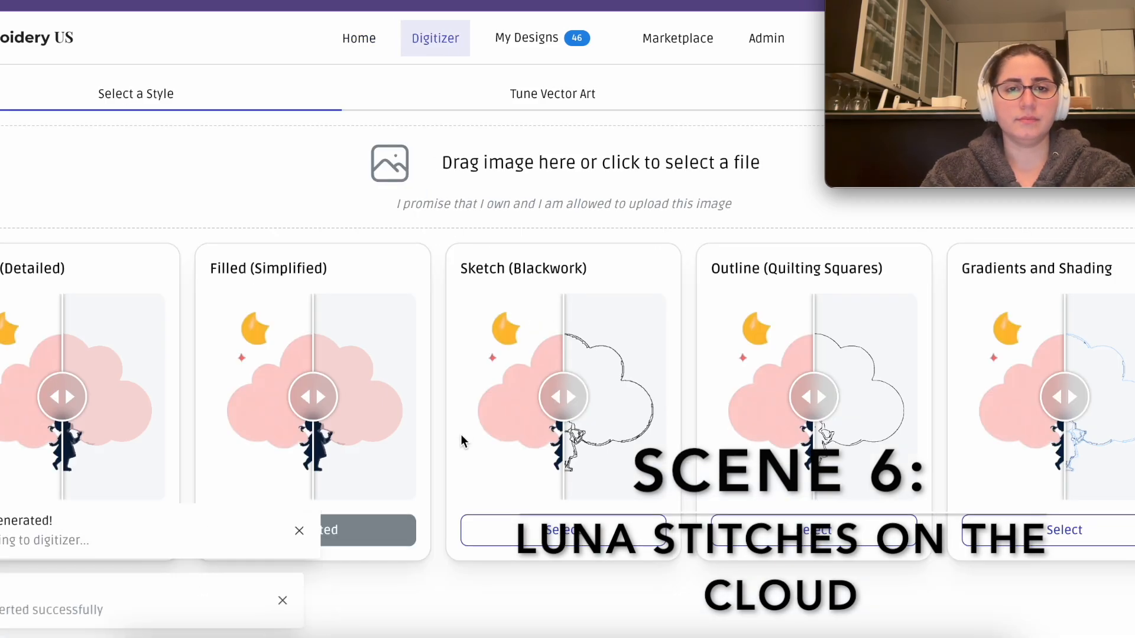
- Open the Filled (Simplified) version of the cloud image for vector tuning and inspect it against the original
left_click_drag(311, 395, 193, 405)
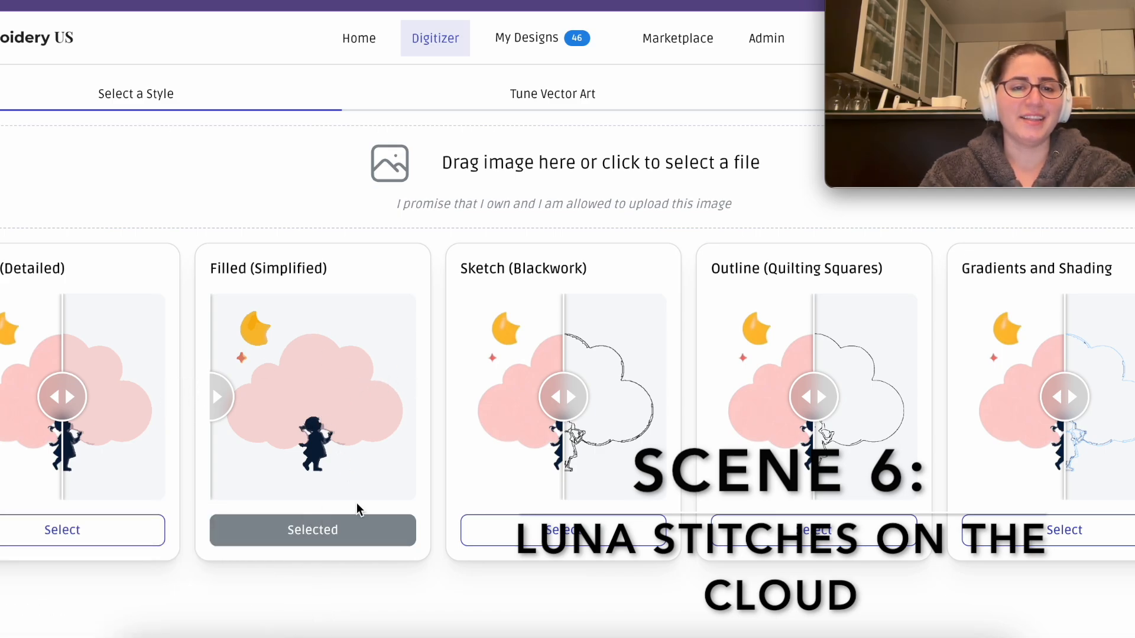
left_click(303, 532)
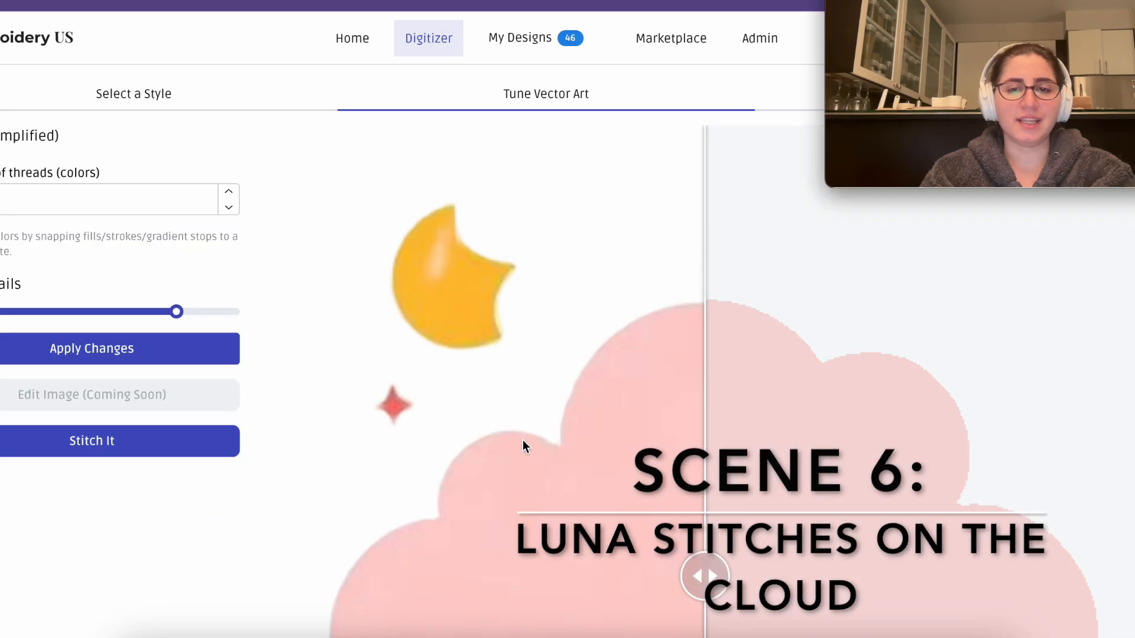
scroll(683, 491, "down", 5)
left_click_drag(708, 312, 370, 393)
scroll(370, 392, "down", 1)
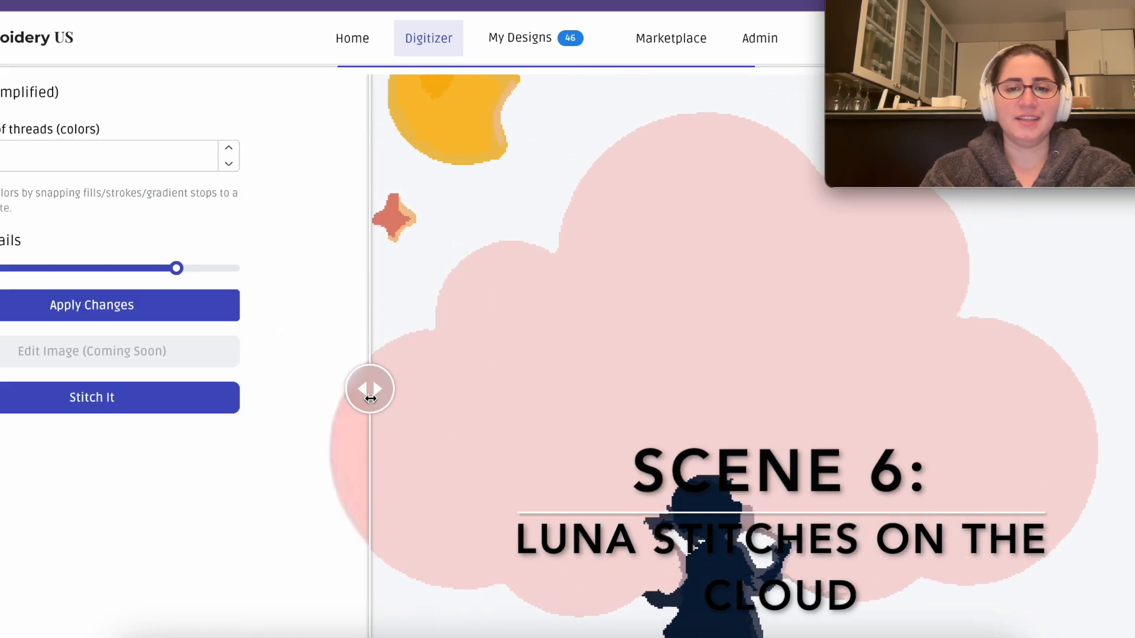
scroll(370, 399, "up", 3)
scroll(371, 399, "down", 5)
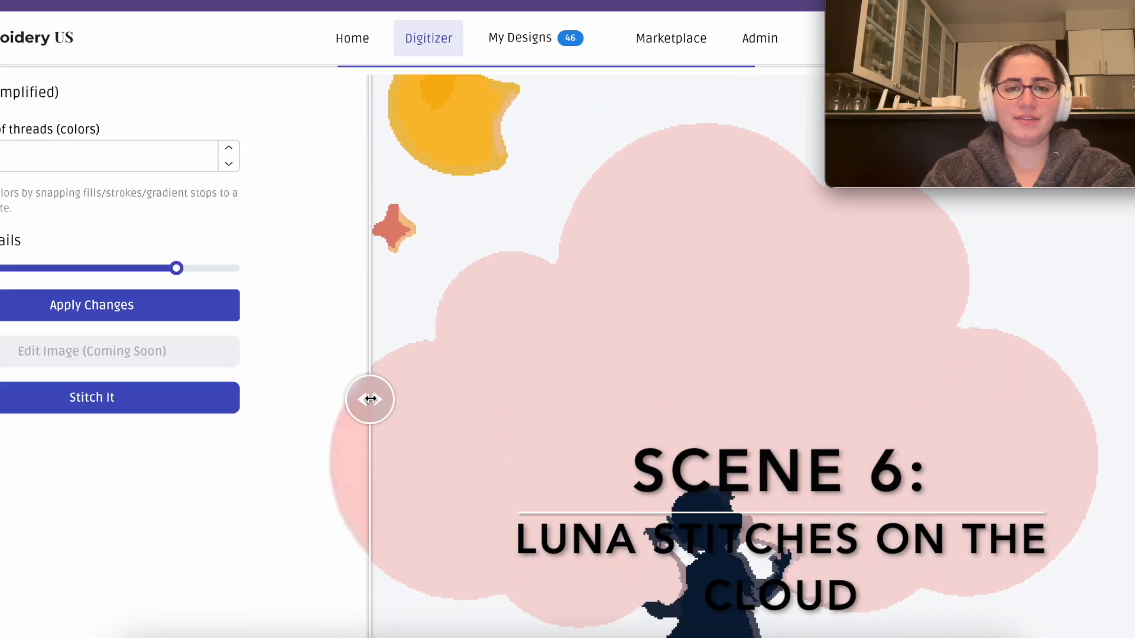
scroll(371, 399, "up", 5)
- Generate another image from the same Scene 6 prompt and compare its Filled (Simplified) version with the original
left_click(349, 42)
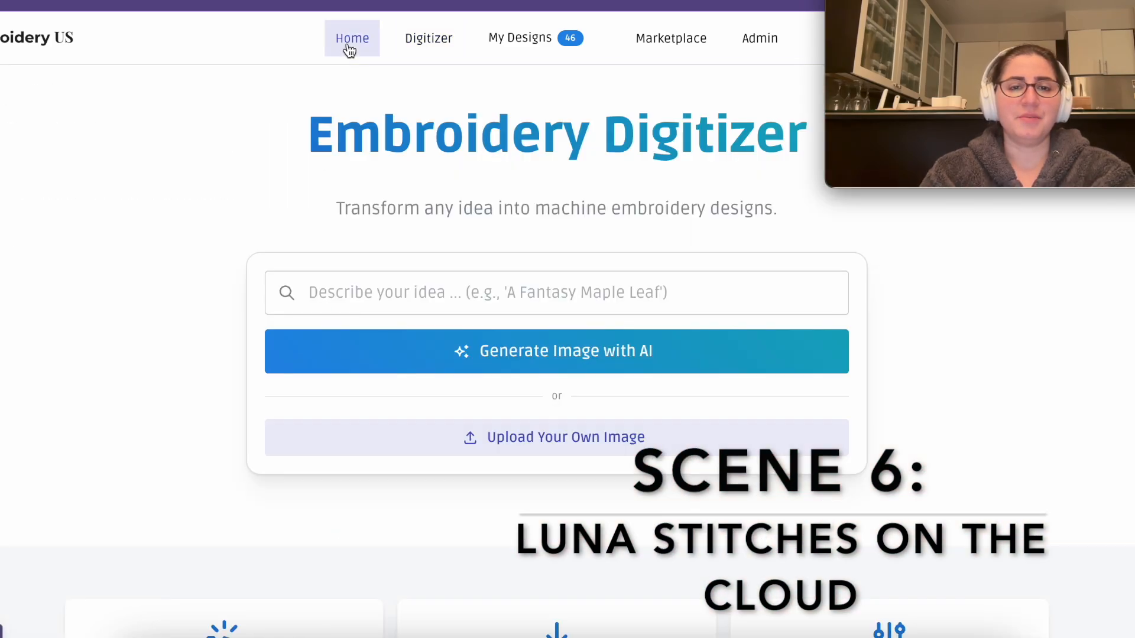
left_click(363, 297)
key("ctrl+v")
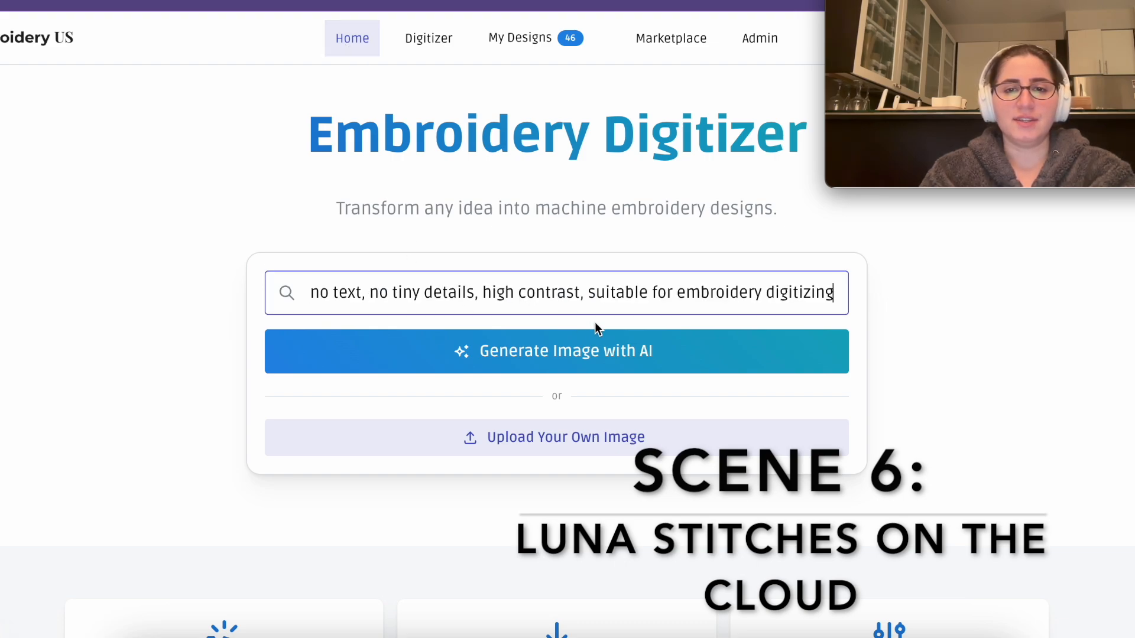
left_click(520, 363)
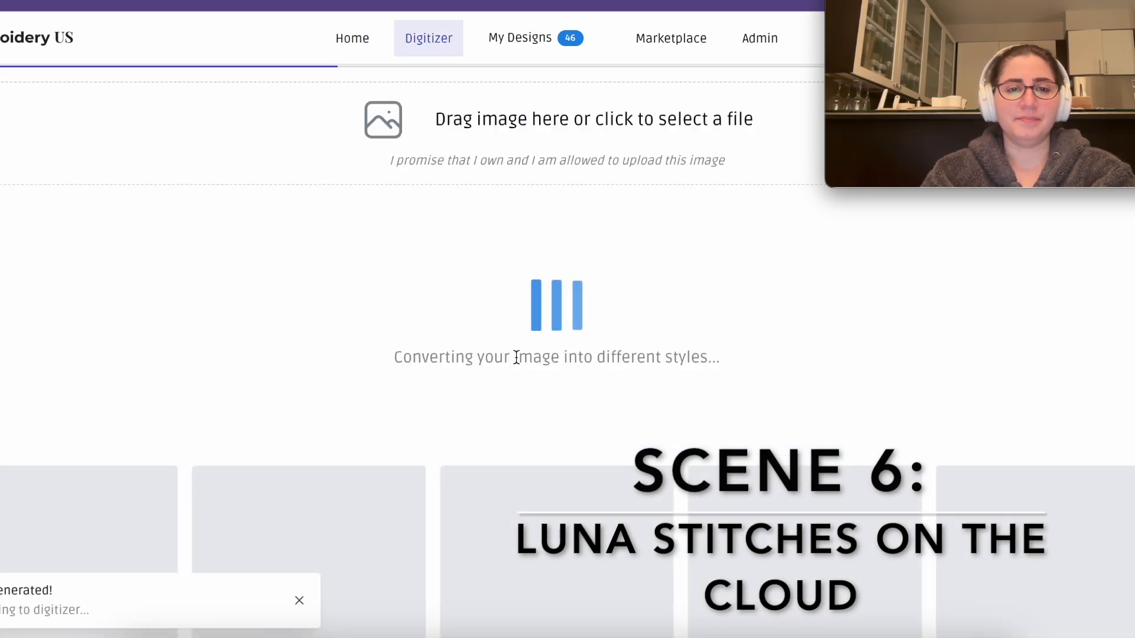
left_click_drag(317, 397, 237, 397)
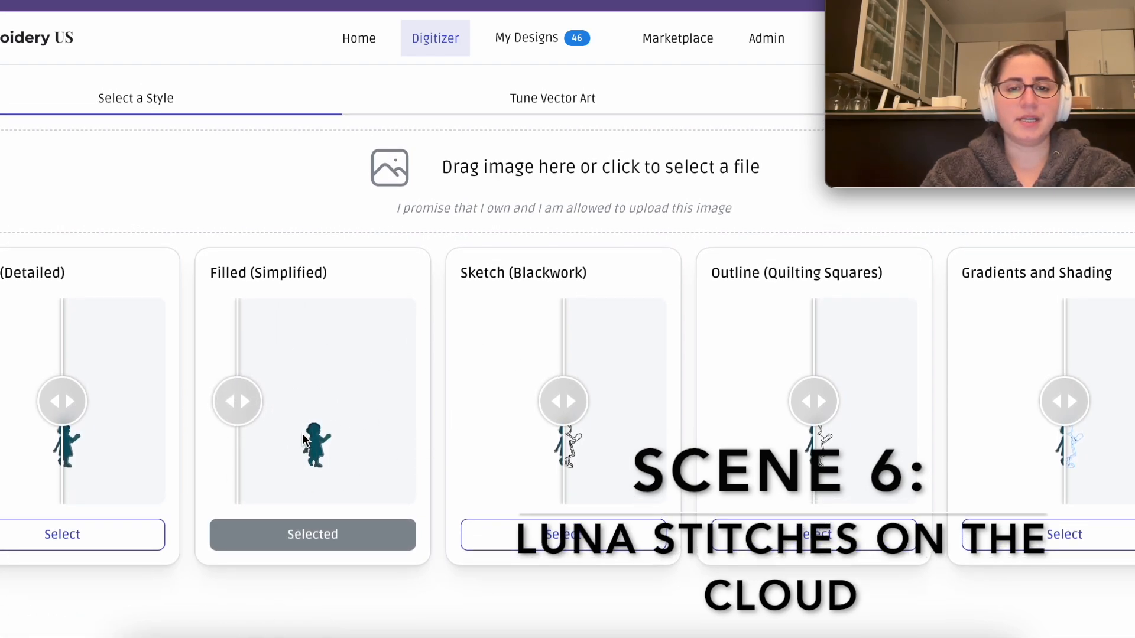
- Paste the Scene 6 prompt again and cut "large soft cloud shape in the center, cloud," from its beginning
left_click(362, 42)
left_click(339, 332)
key("ctrl+v")
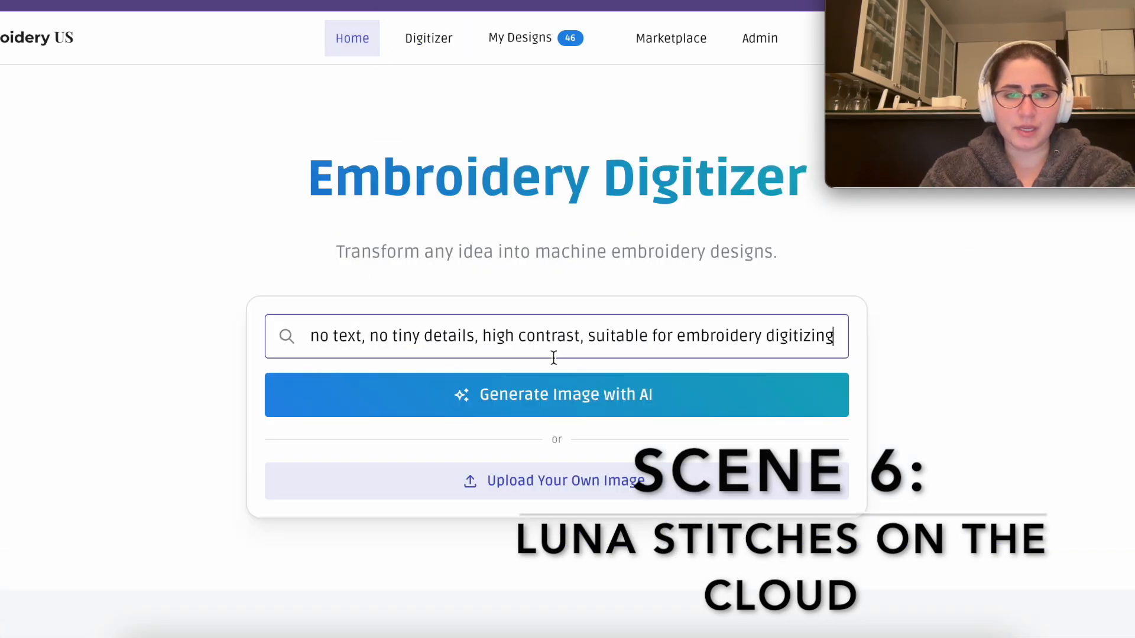
key("Home")
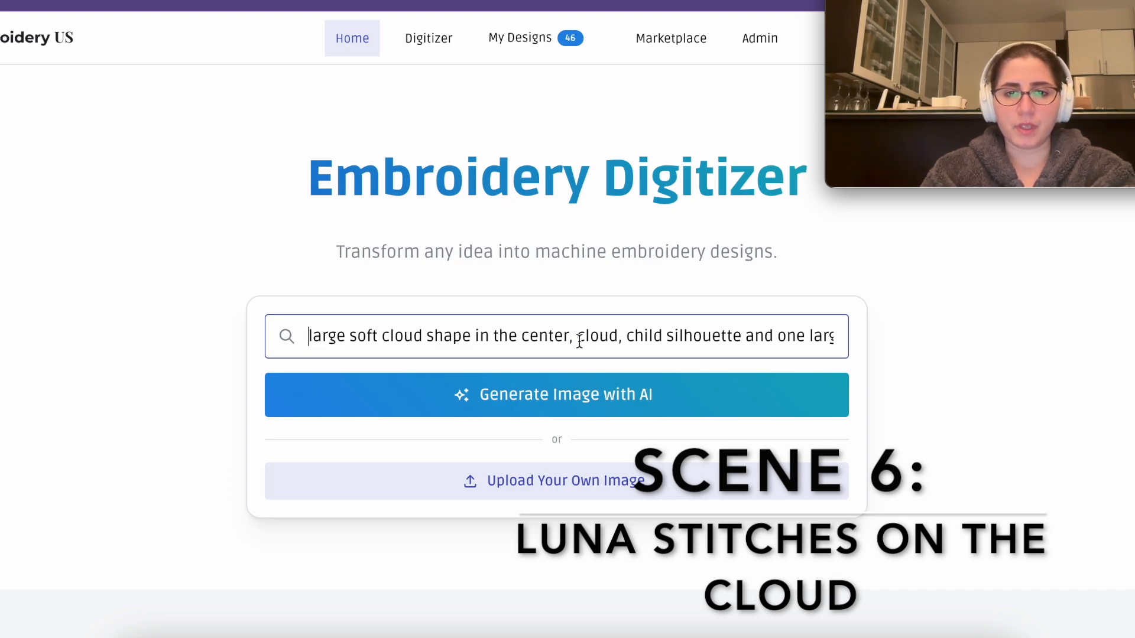
left_click_drag(624, 336, 282, 338)
key("ctrl+c")
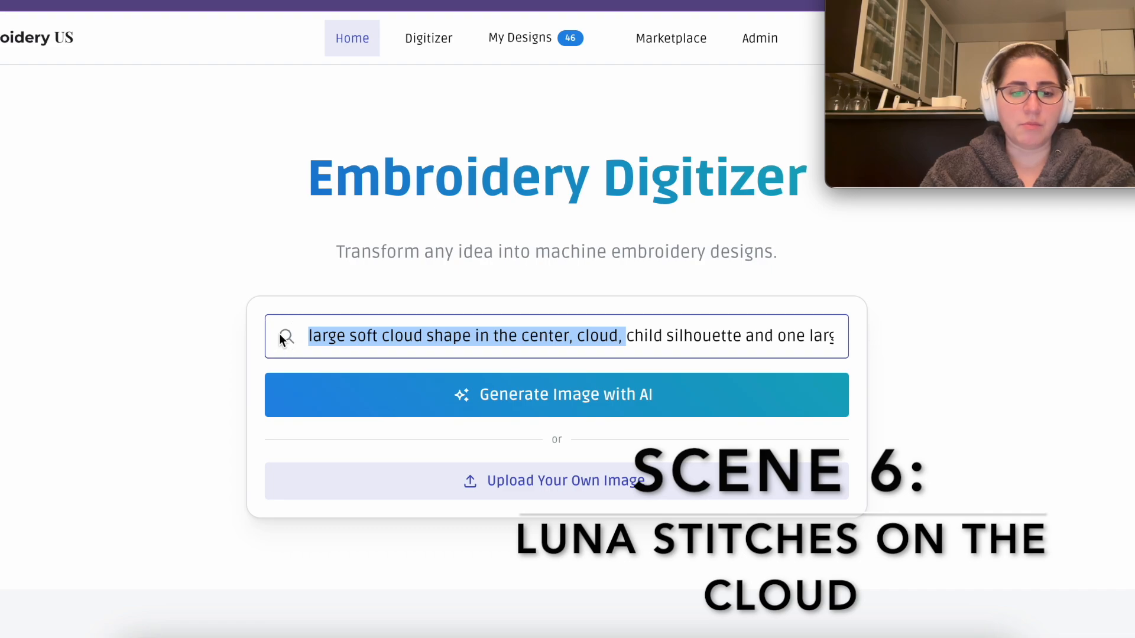
key("BackSpace")
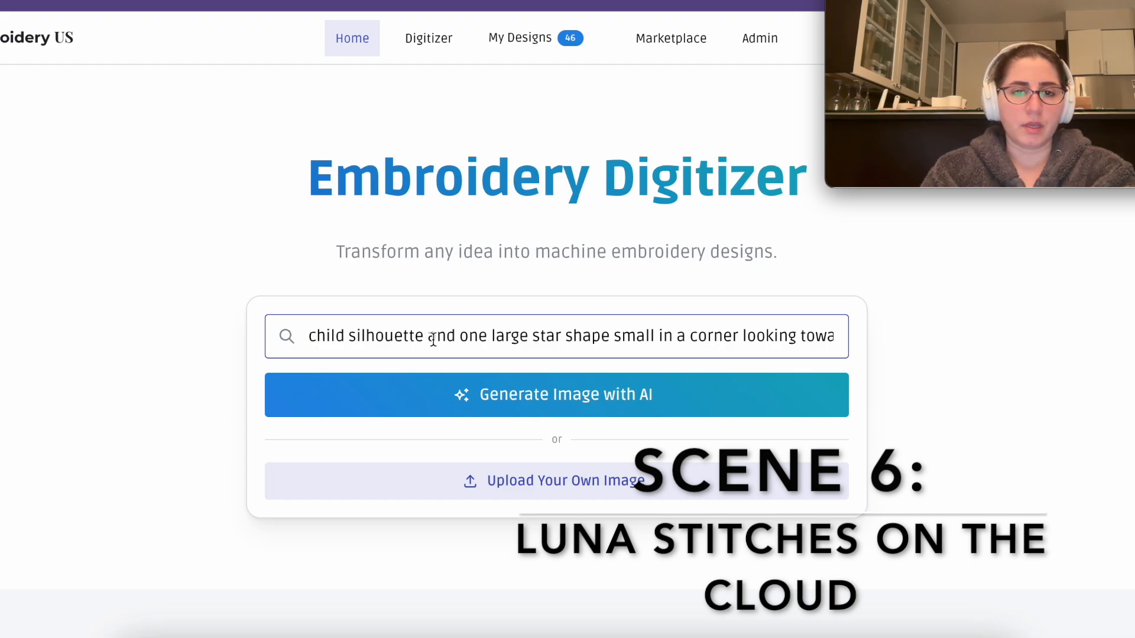
- Insert the cut cloud phrase after "looking toward the cloud" and delete the word "cloud" just before it
left_click(698, 337)
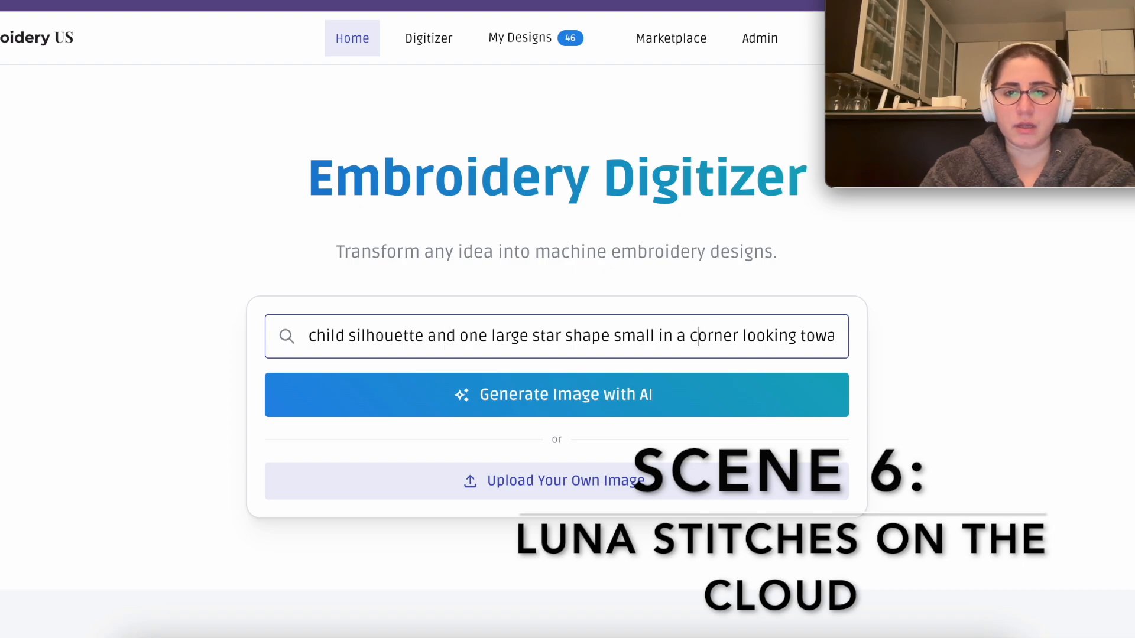
key("Right")
key("Right")
key("Right")
key("Right")
key("Right")
key("Right")
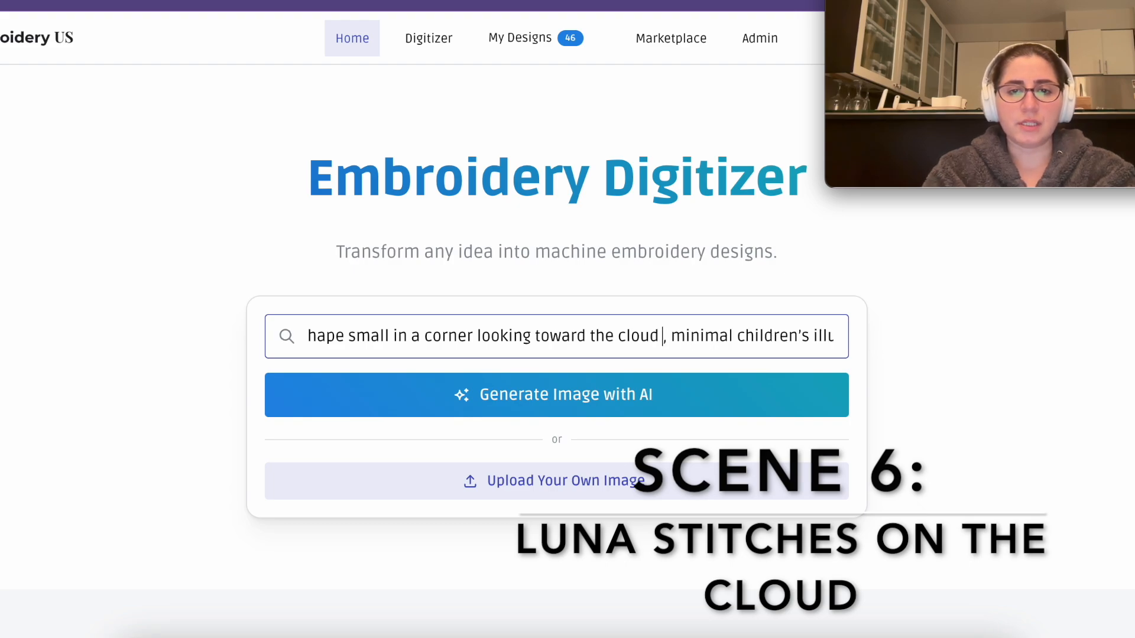
key("ctrl+v")
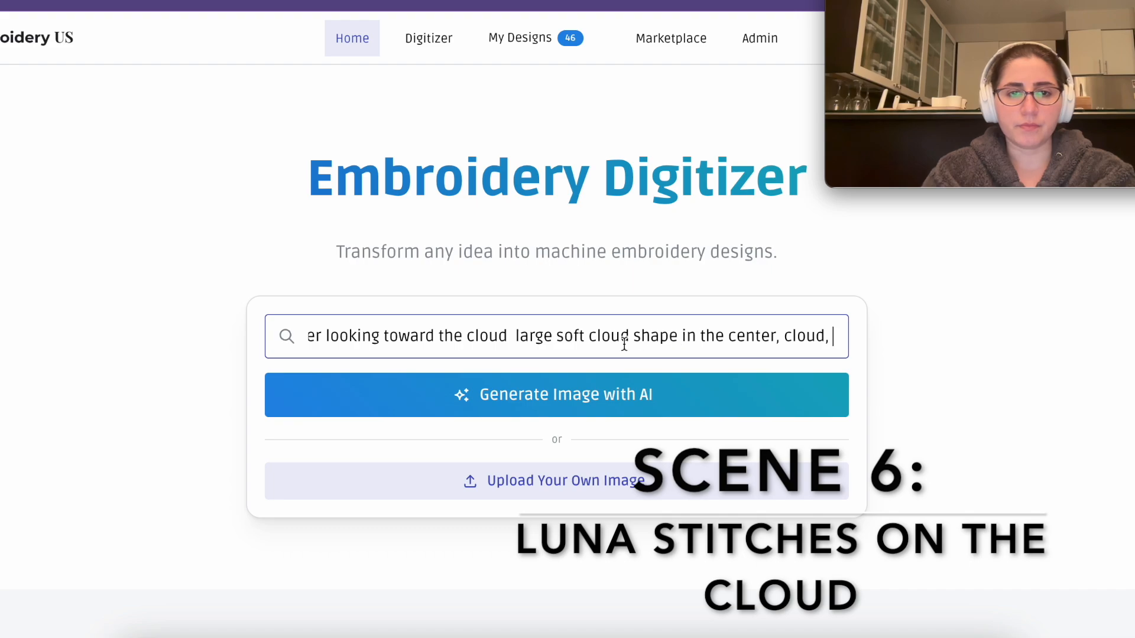
double_click(490, 336)
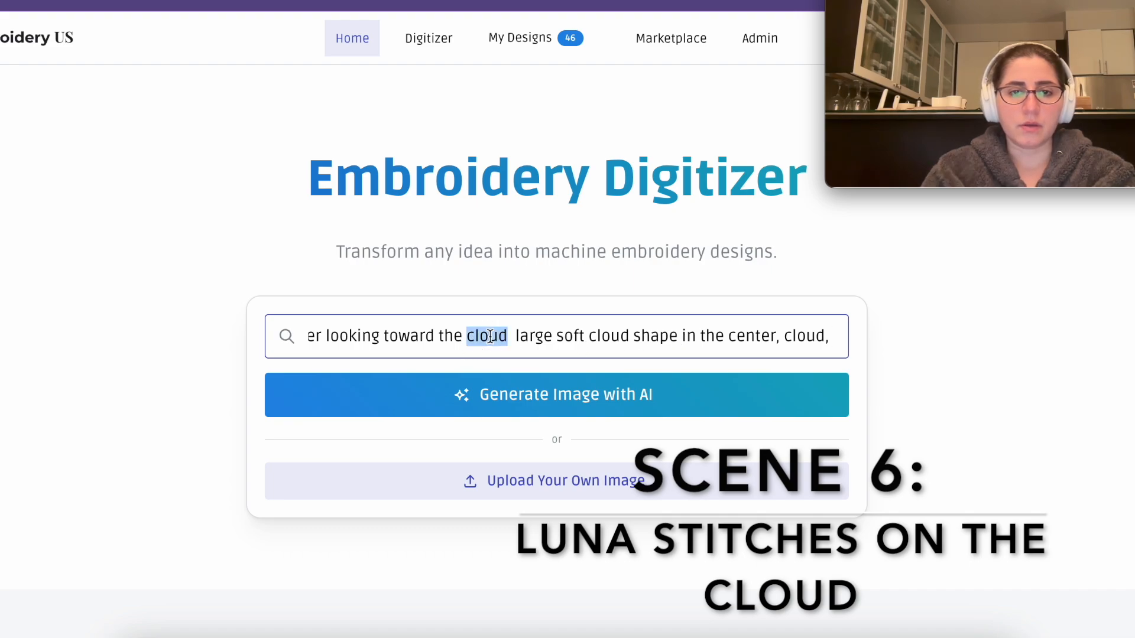
key("BackSpace")
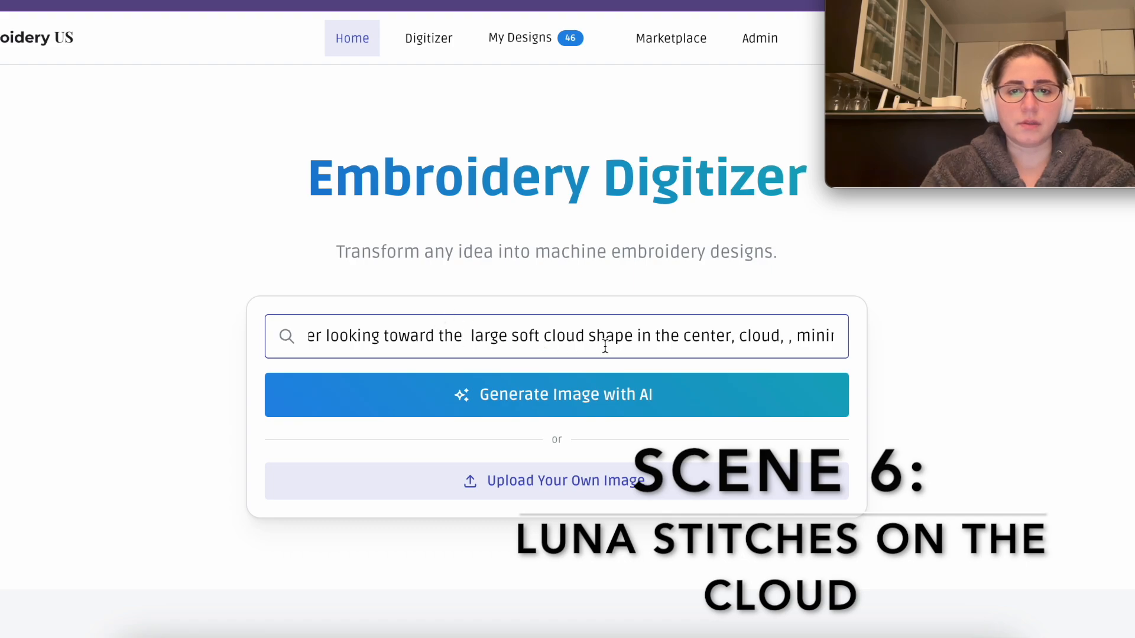
- Delete "in the center, cloud," so the phrase reads "looking toward the large soft cloud shape"
left_click_drag(790, 336, 737, 337)
key("BackSpace")
key("BackSpace")
key("BackSpace")
key("BackSpace")
key("BackSpace")
key("BackSpace")
key("BackSpace")
key("BackSpace")
key("BackSpace")
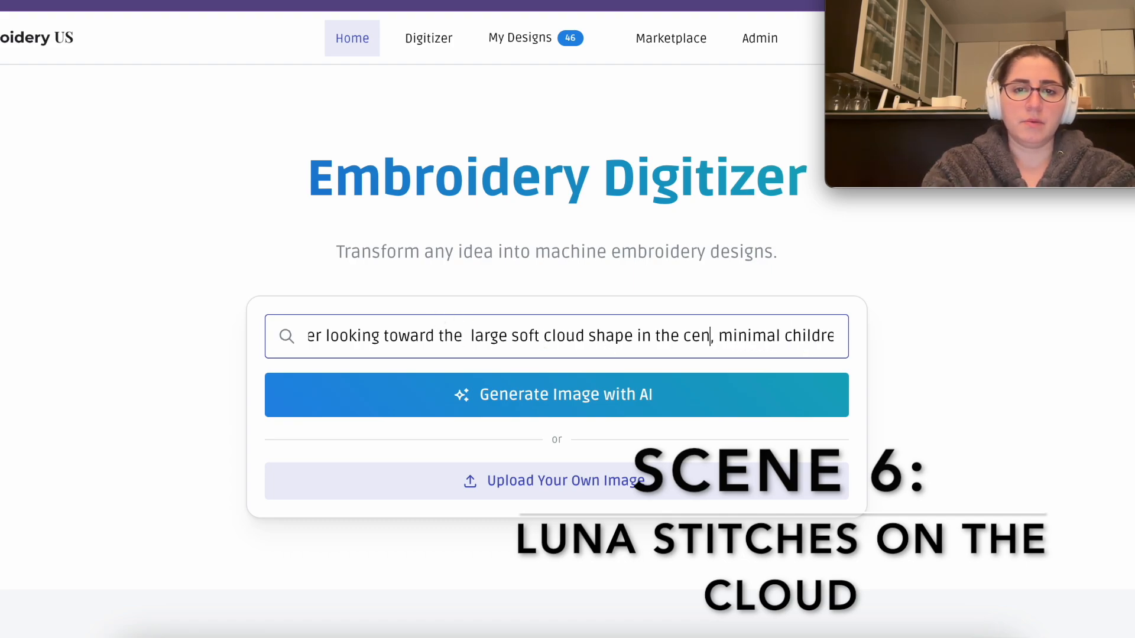
key("BackSpace")
key("BackSpace")
key("BackSpace")
key("BackSpace")
key("BackSpace")
key("BackSpace")
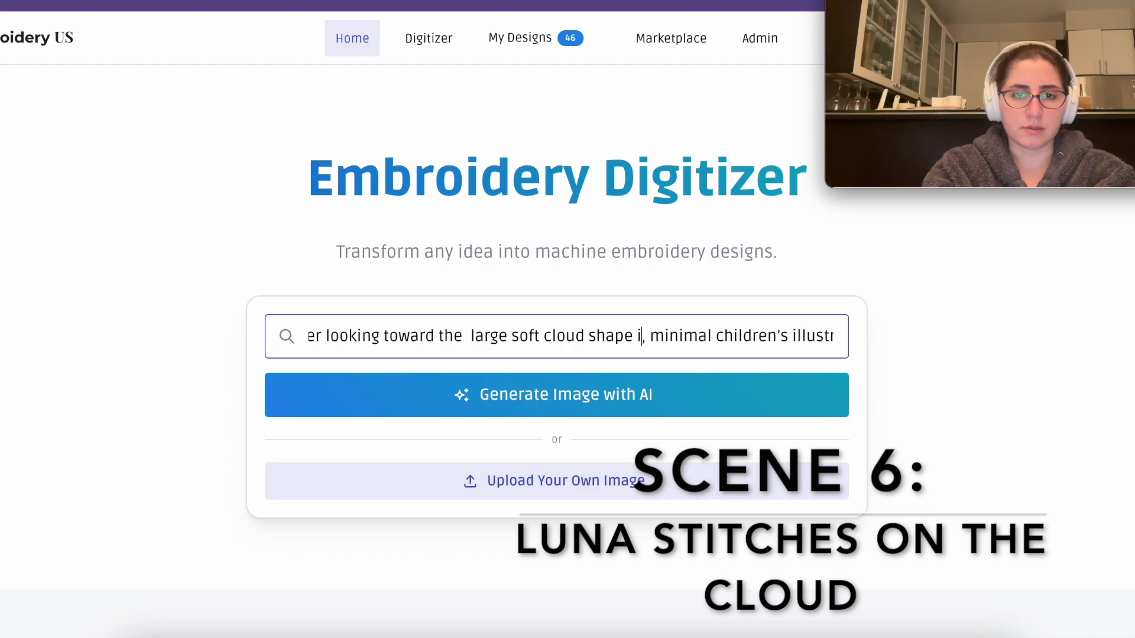
key("BackSpace")
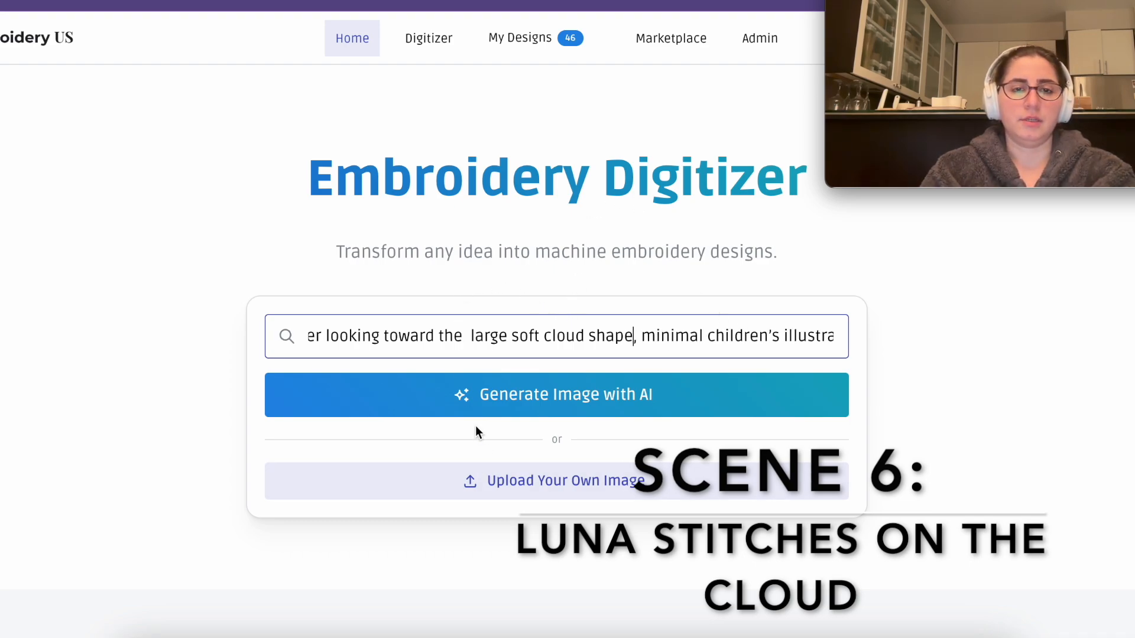
- Select the revised prompt for copying, generate its image, and compare the Filled (Simplified) version with the original
key("ctrl+a")
left_click(473, 402)
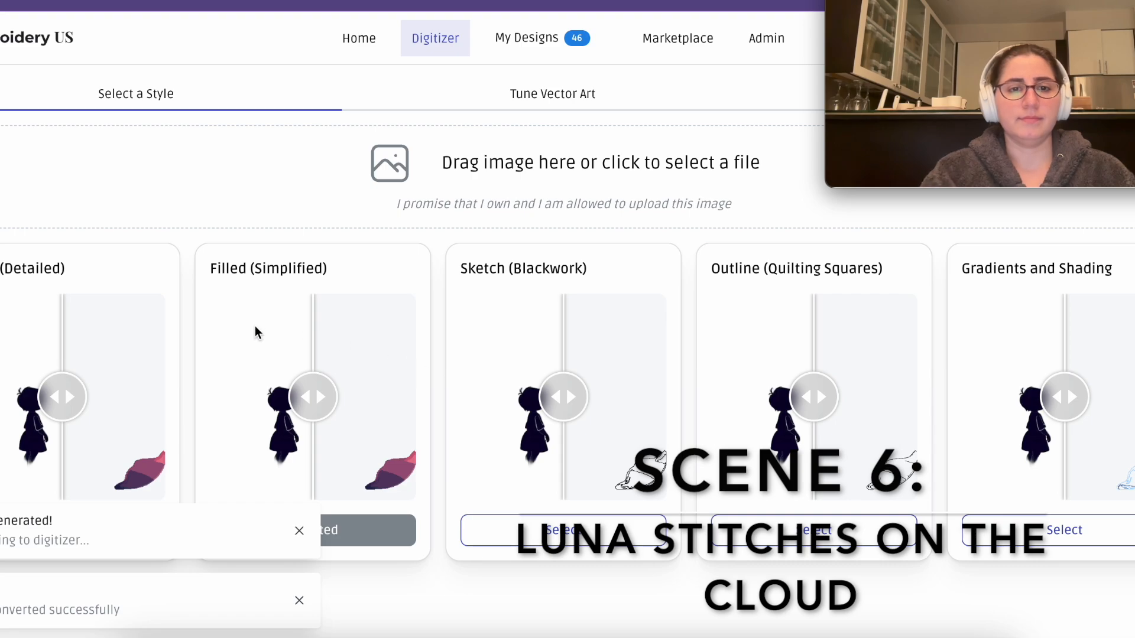
left_click_drag(312, 398, 160, 373)
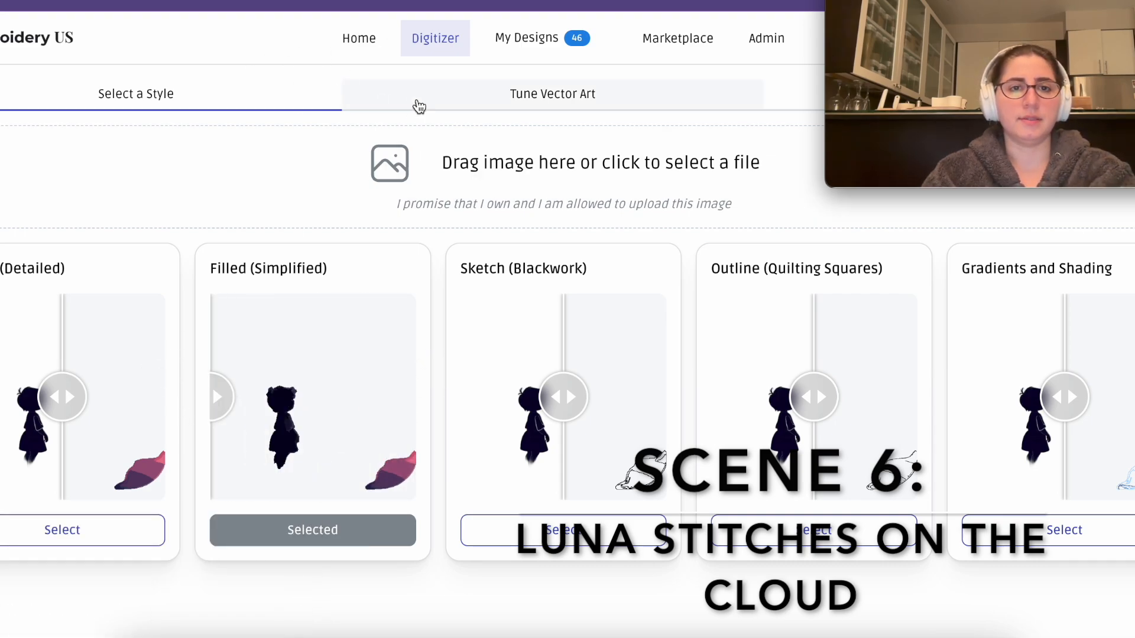
- Reload the home page, generate another image from the revised prompt, and reveal its full Filled (Simplified) version
left_click(356, 51)
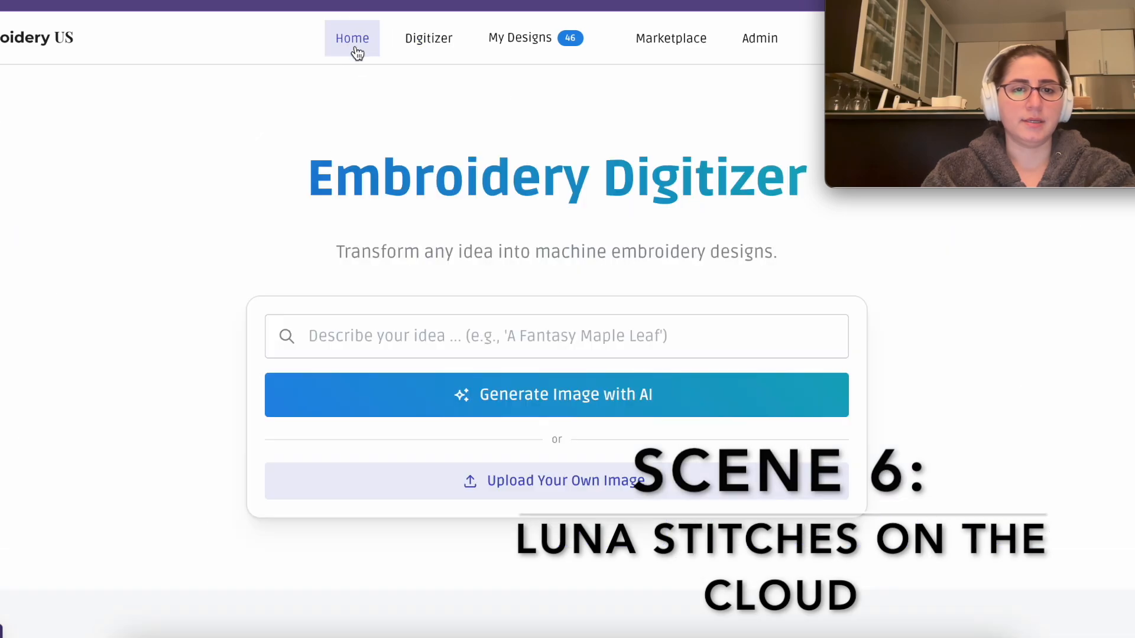
left_click(321, 337)
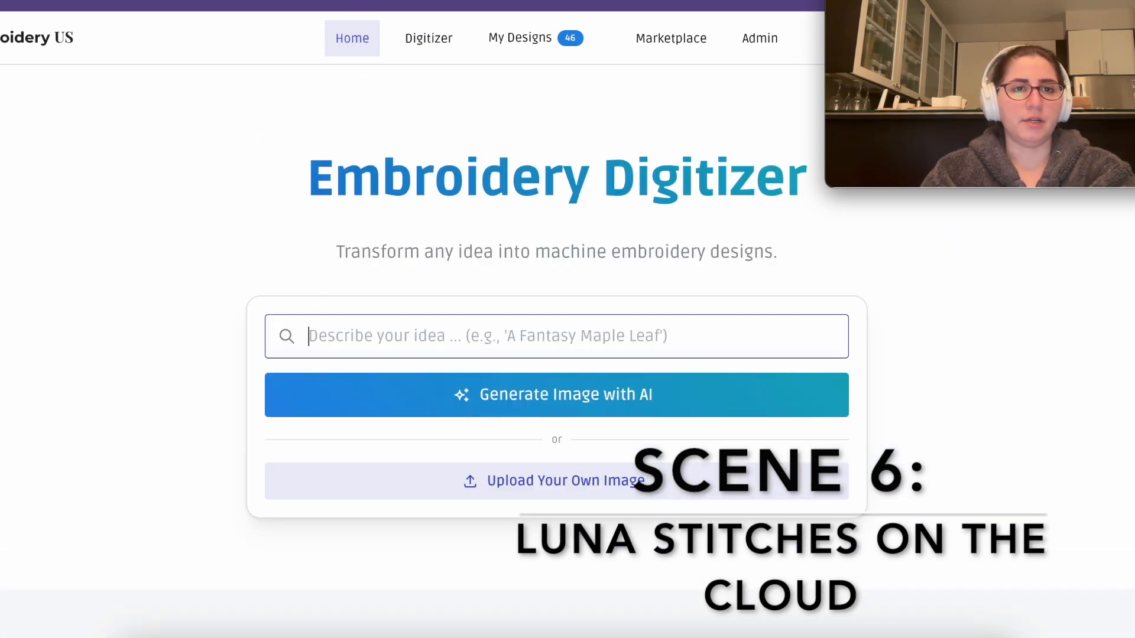
key("super+r")
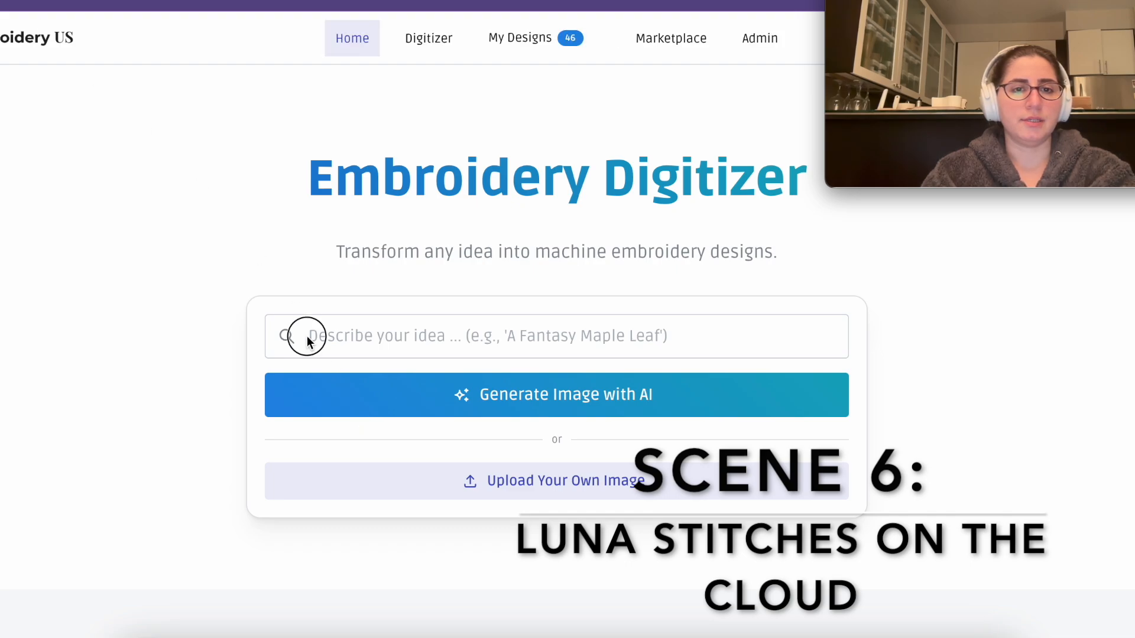
left_click(335, 340)
key("ctrl+v")
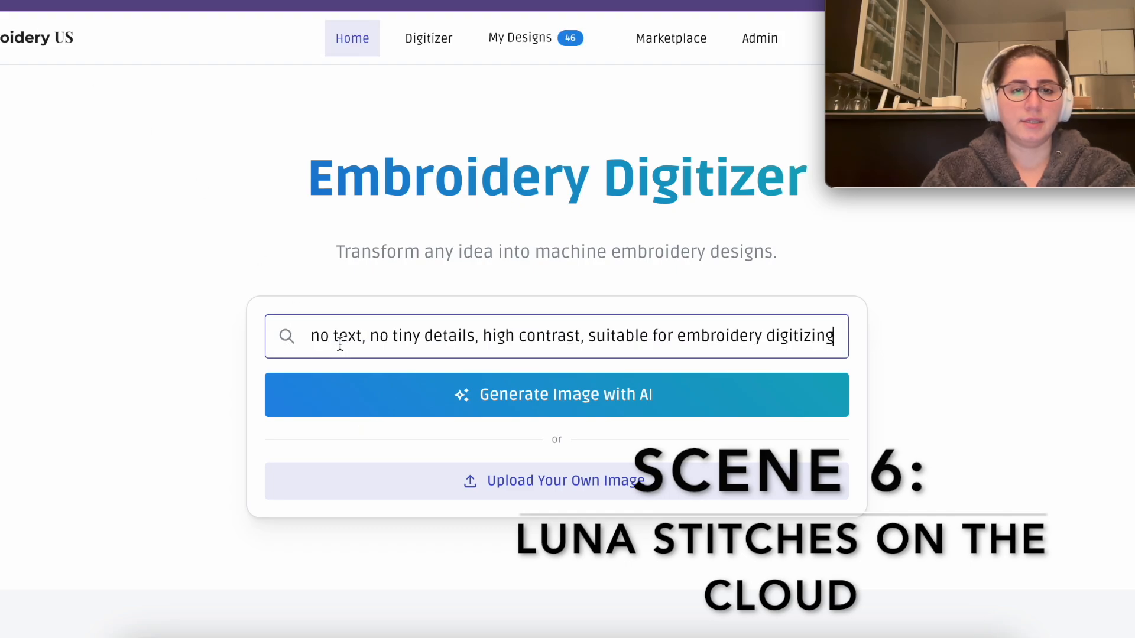
left_click(364, 383)
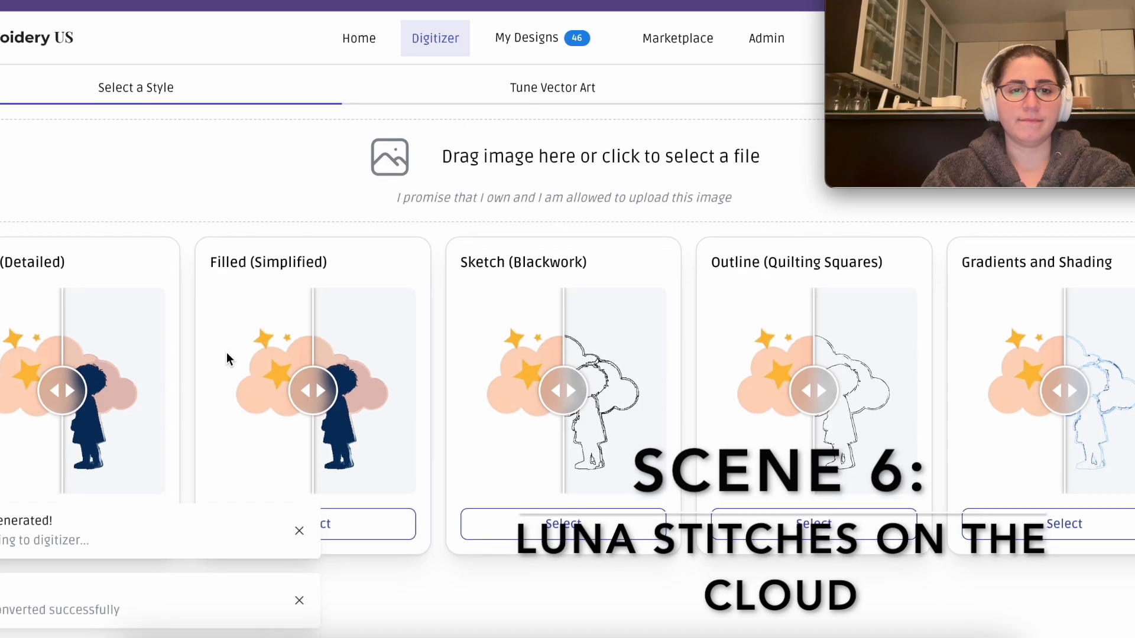
left_click_drag(315, 399, 196, 400)
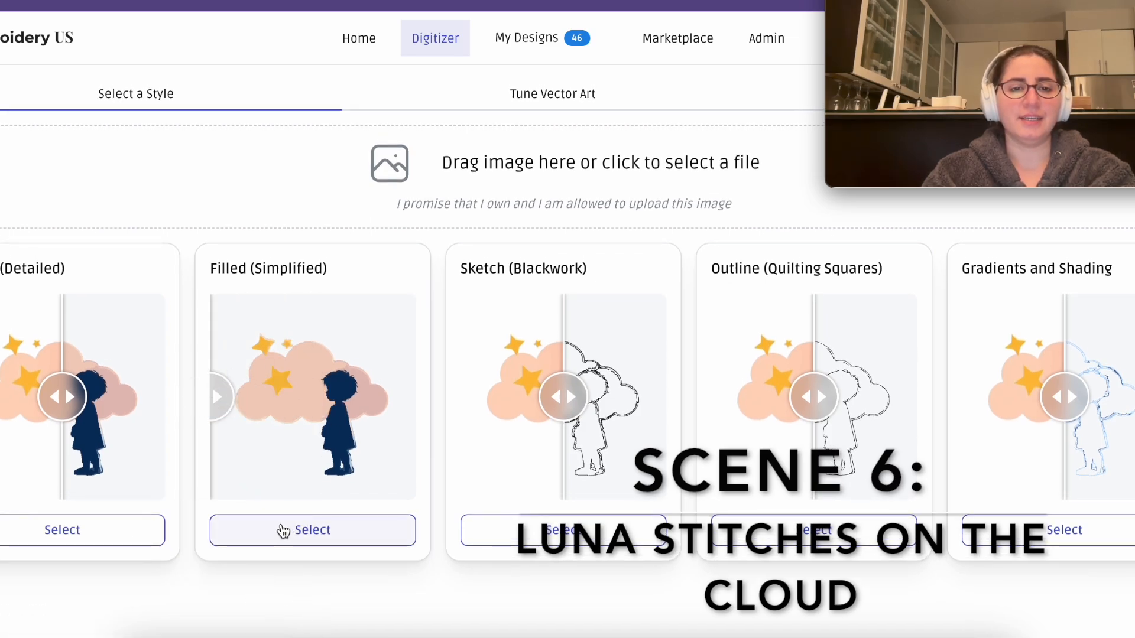
- Choose the Filled (Simplified) style for the cloud scene and reveal its full vector version
left_click(289, 532)
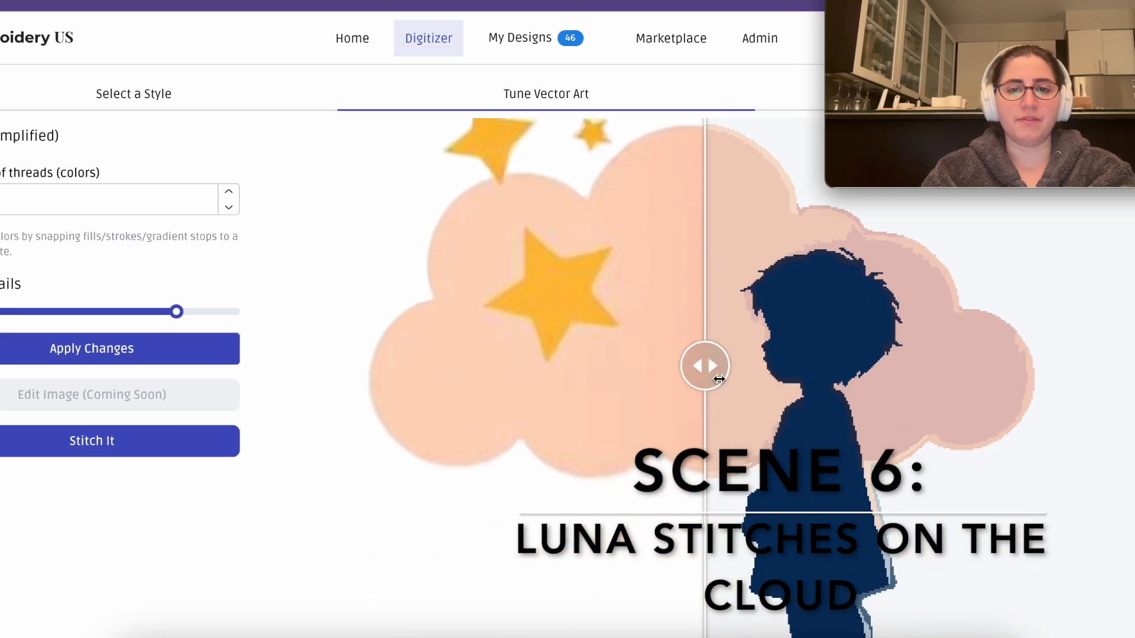
left_click_drag(656, 370, 304, 400)
scroll(477, 371, "down", 1)
scroll(477, 370, "up", 2)
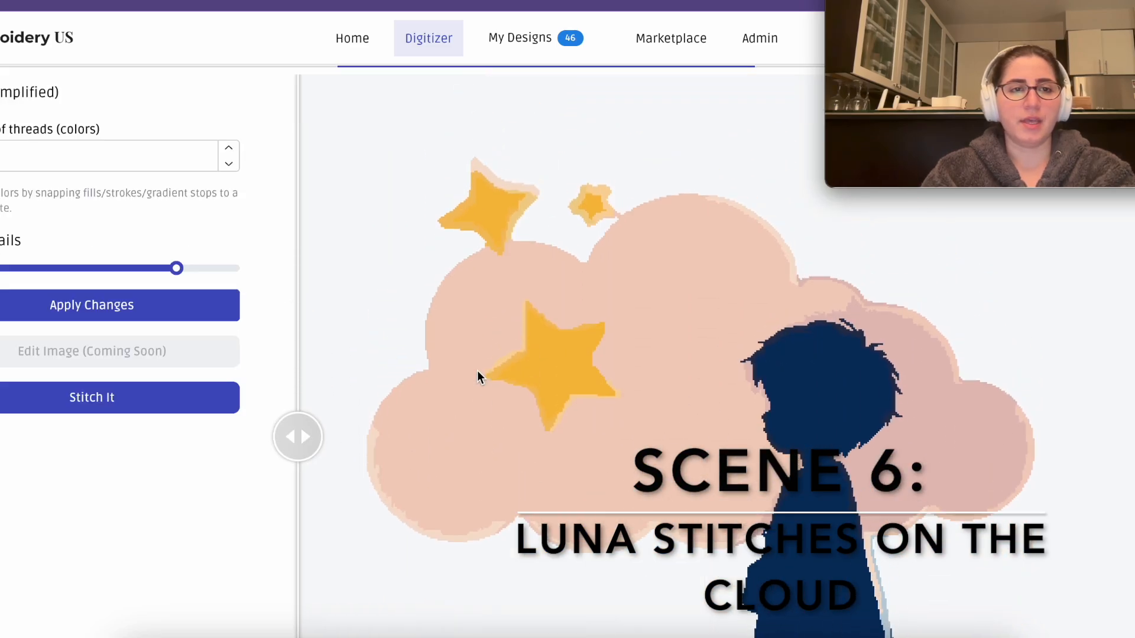
- Try different numbers of thread colors on the vector art and check the cloud and child after each
left_click(141, 311)
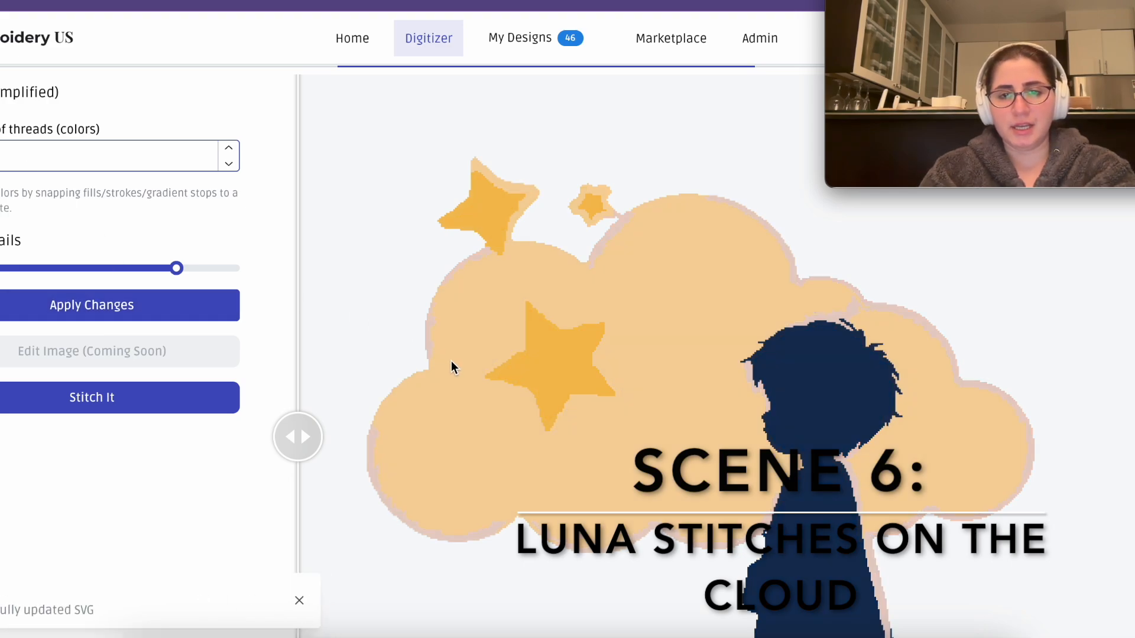
scroll(452, 362, "down", 2)
scroll(452, 362, "up", 2)
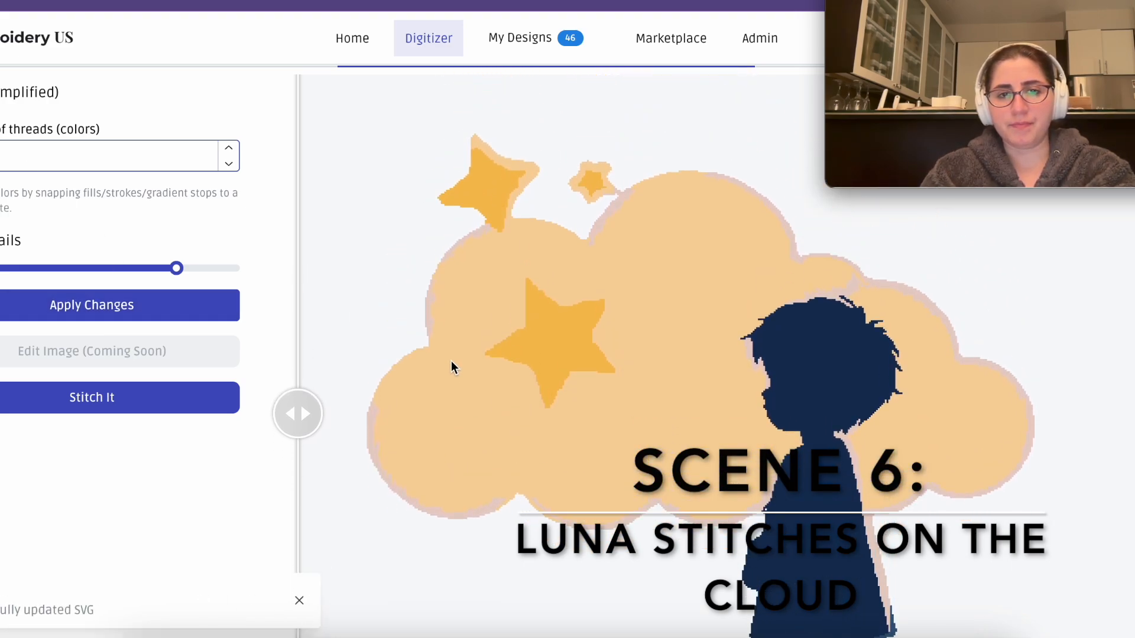
scroll(452, 360, "up", 1)
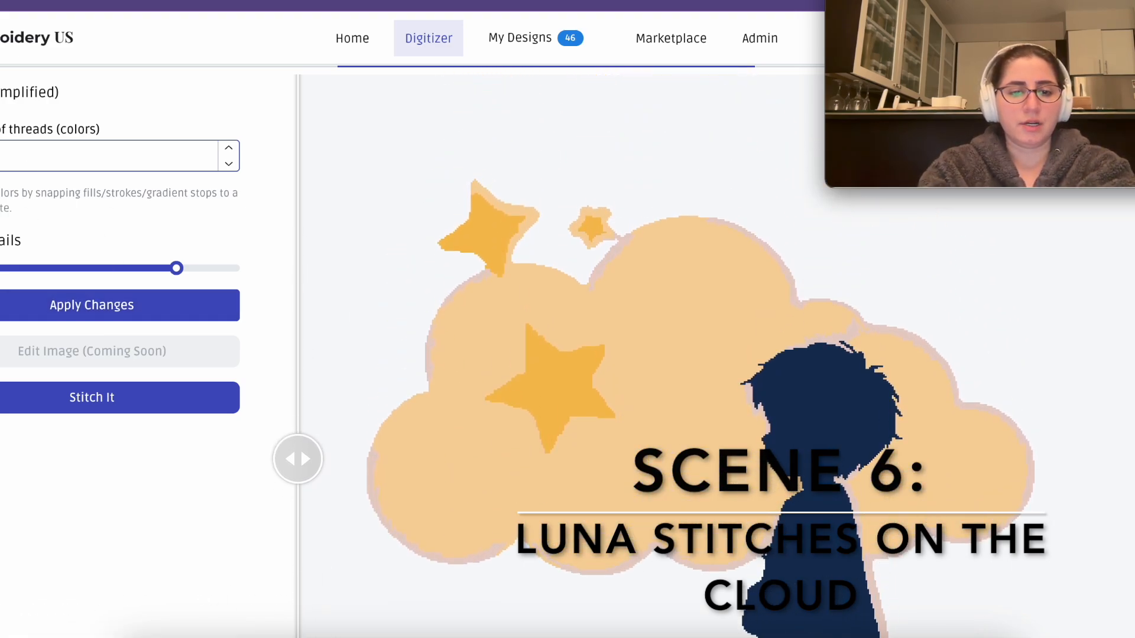
key("Return")
scroll(291, 397, "down", 2)
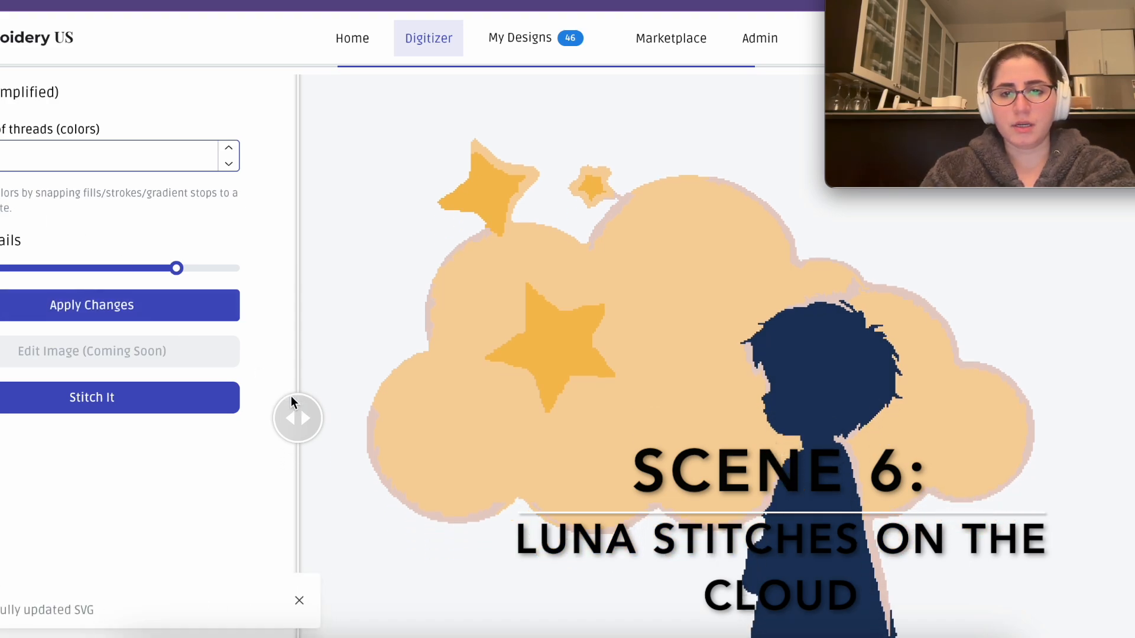
scroll(291, 396, "up", 1)
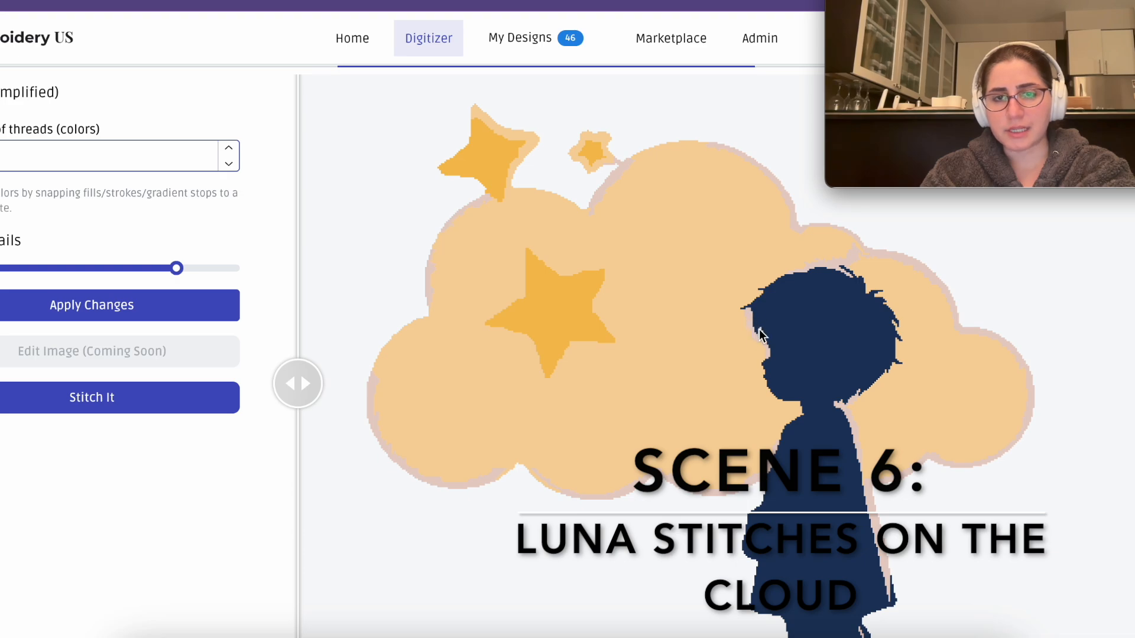
scroll(778, 368, "down", 3)
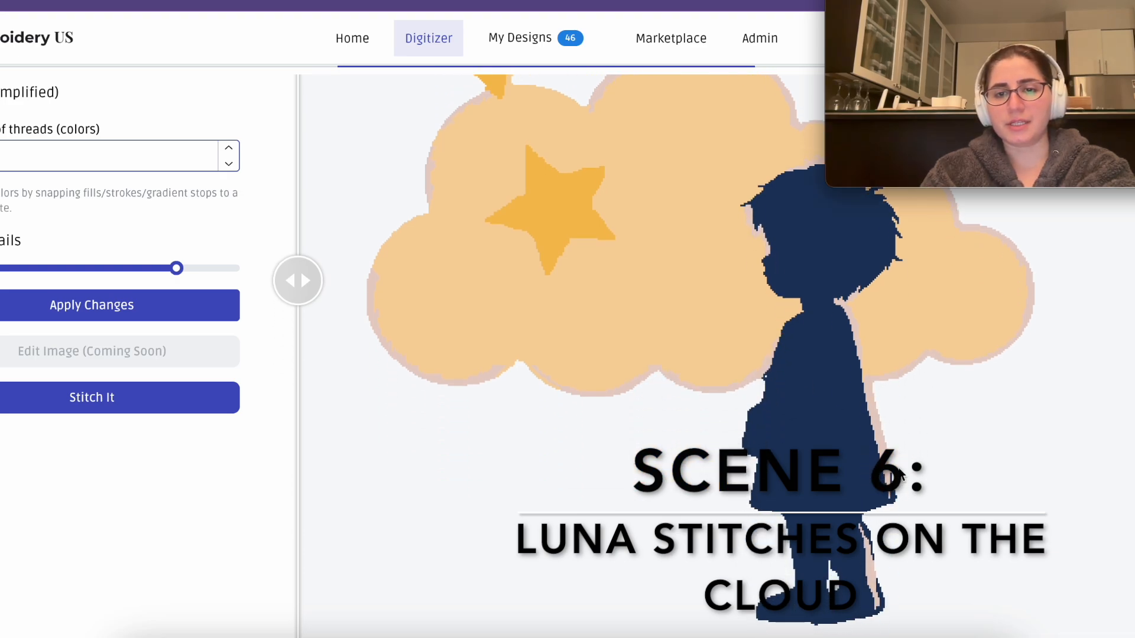
- Lower the details level of the vector art slightly, apply it, and check the child's figure
scroll(862, 448, "up", 4)
left_click(160, 268)
left_click(90, 302)
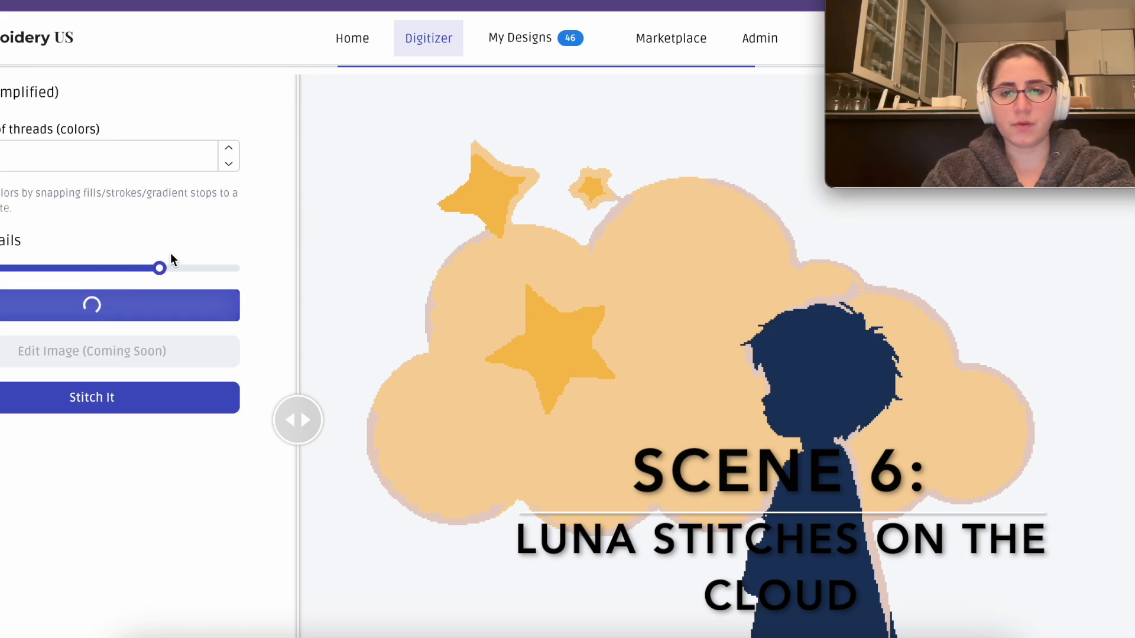
scroll(904, 415, "down", 4)
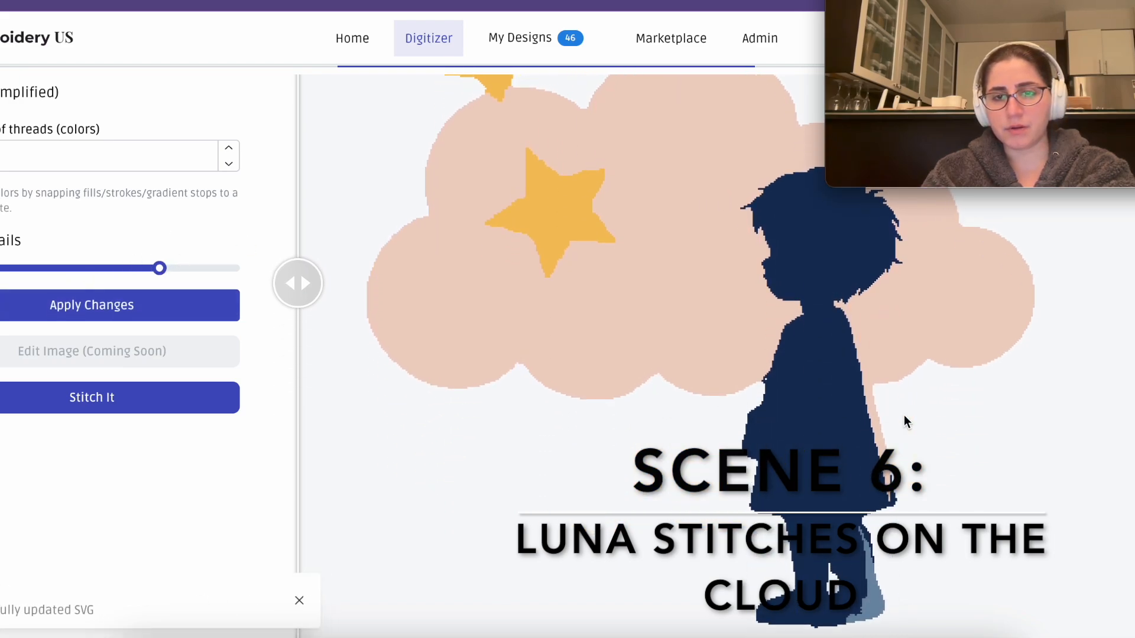
scroll(904, 420, "up", 2)
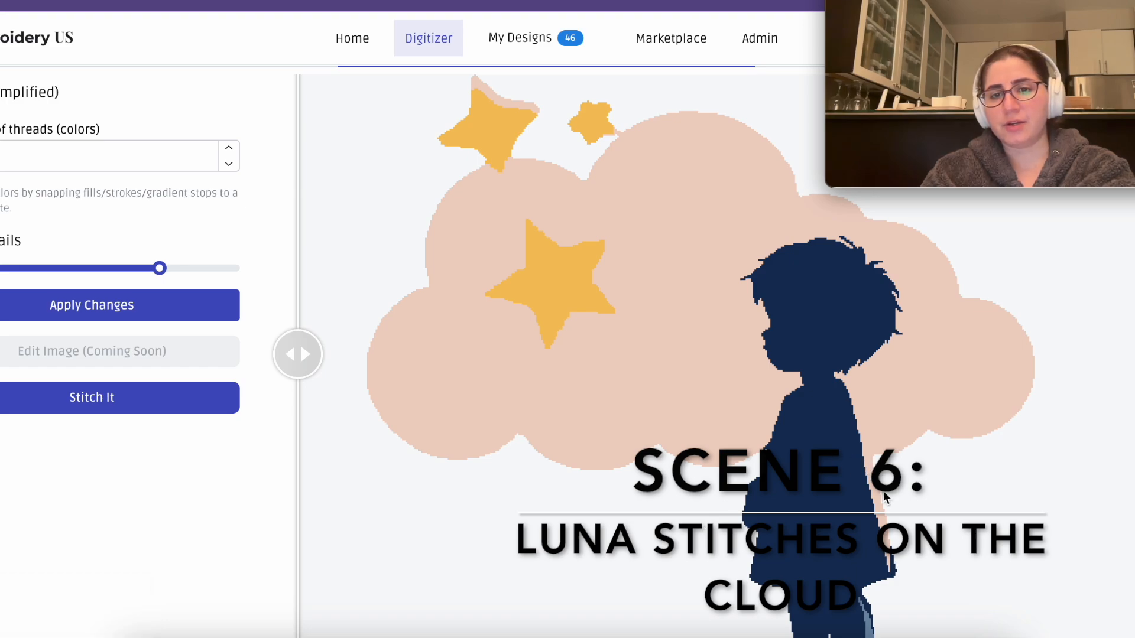
- Change the number of thread colors, apply it, and inspect the cloud edges and the child's legs
left_click(3, 156)
key("Return")
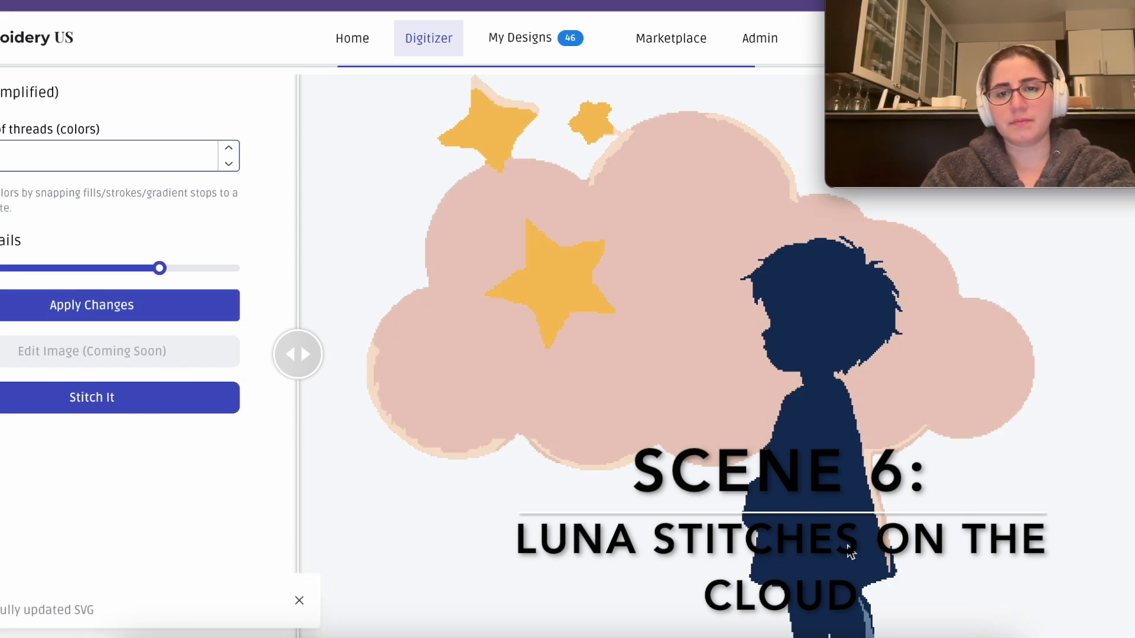
key("Return")
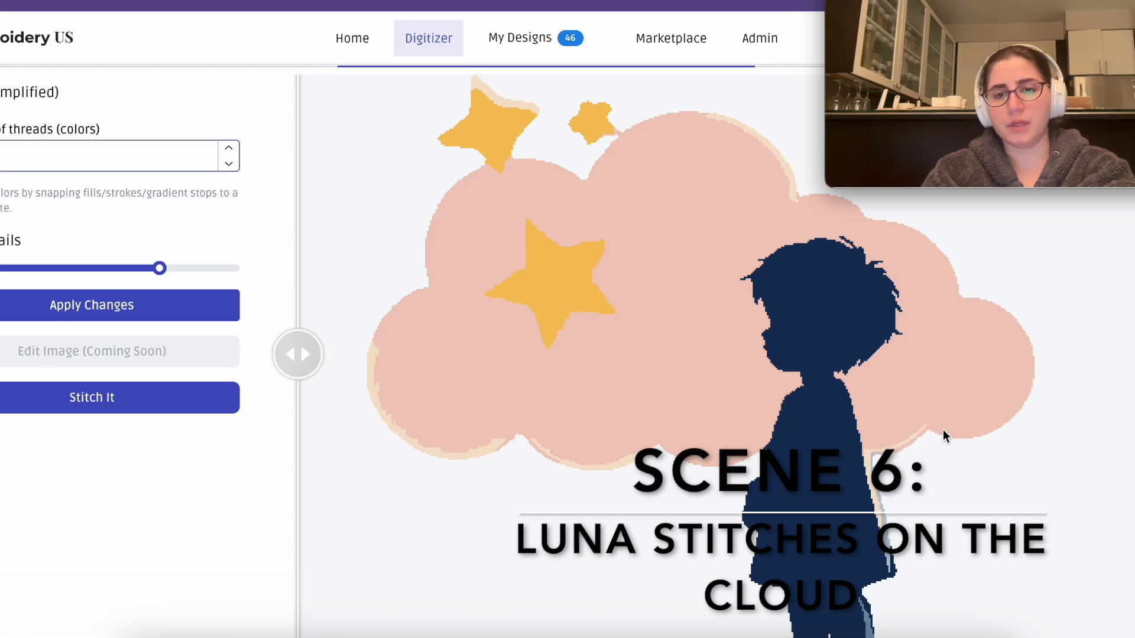
scroll(899, 491, "down", 3)
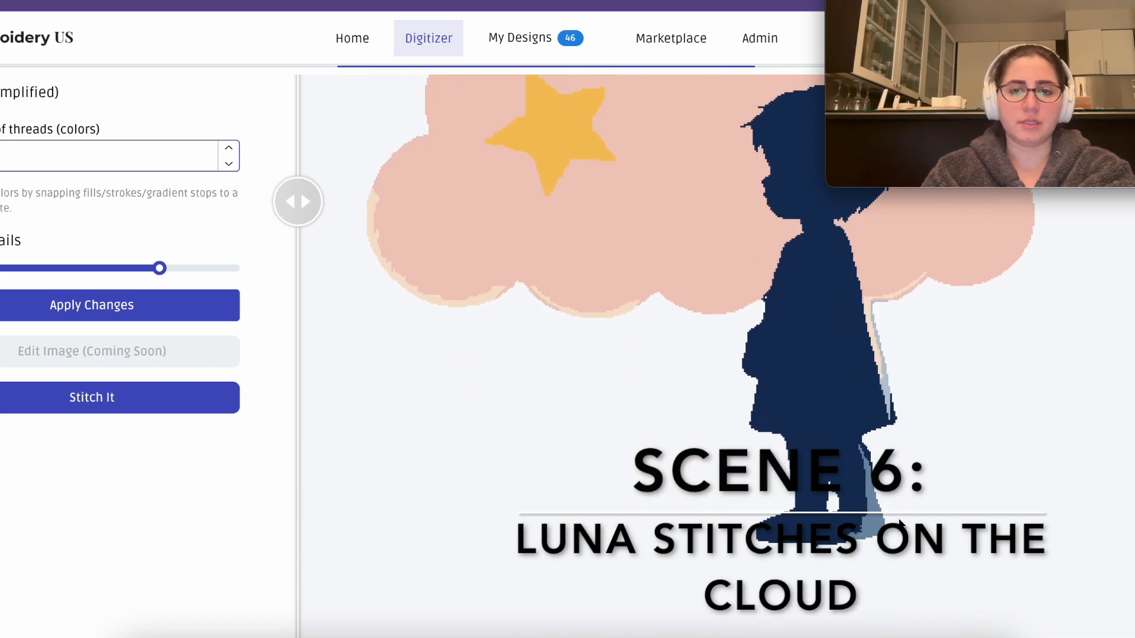
scroll(899, 523, "up", 3)
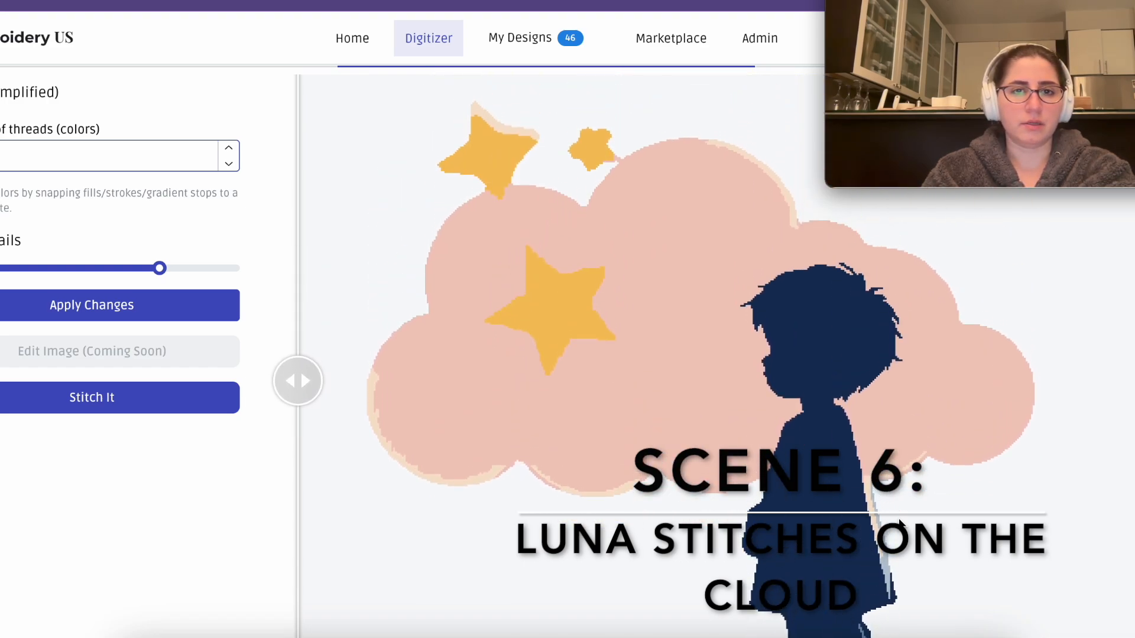
- Lower the details level further in two stages, applying the change each time
scroll(512, 407, "up", 1)
left_click(139, 269)
left_click(91, 305)
scroll(544, 328, "down", 2)
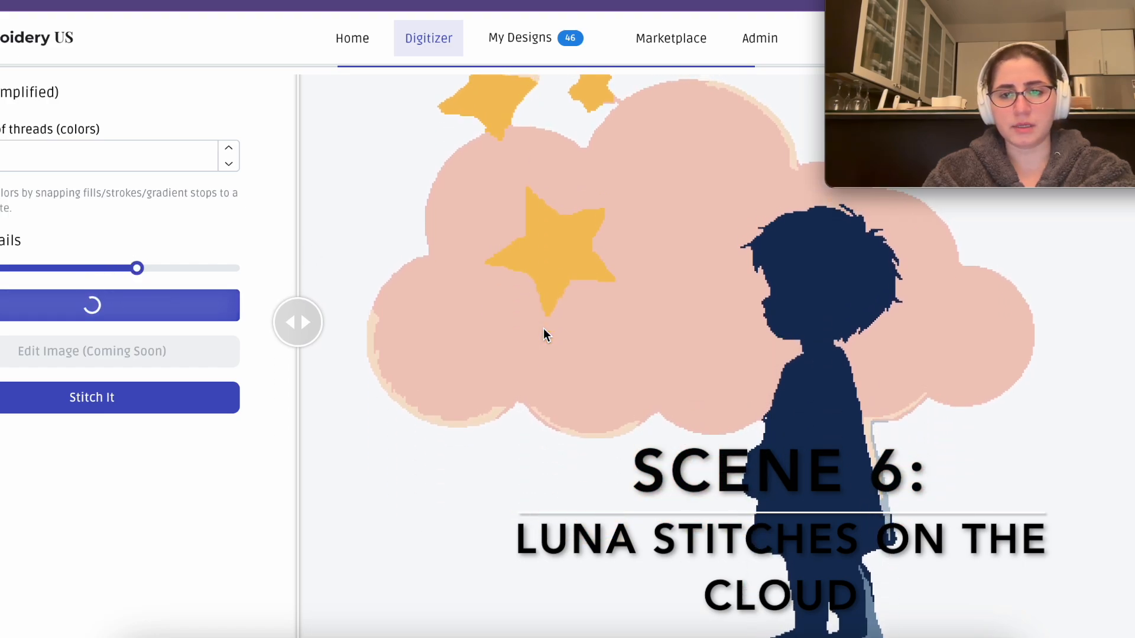
left_click(114, 268)
left_click(96, 306)
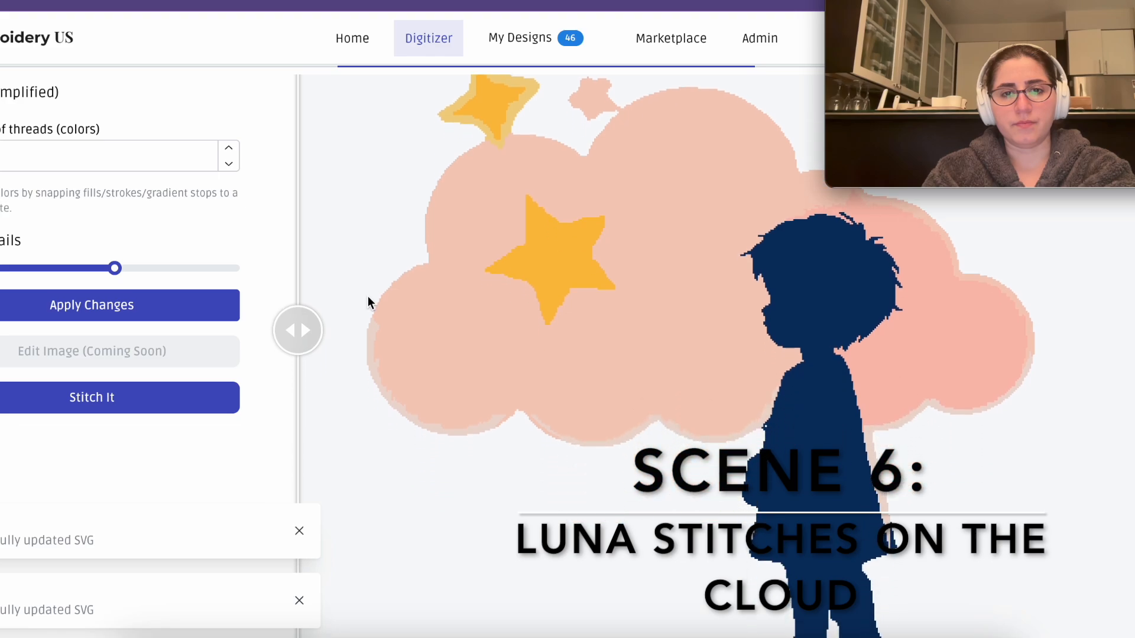
- Raise the details level to 35, apply it, and check the whole image
scroll(367, 303, "down", 3)
left_click_drag(116, 269, 132, 268)
left_click(126, 305)
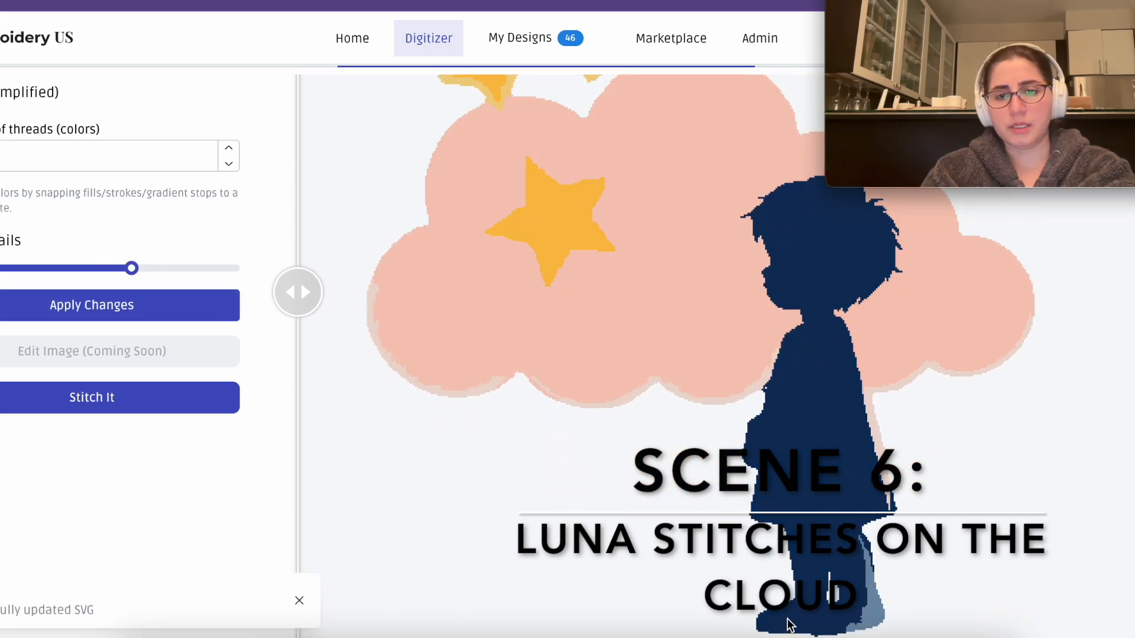
scroll(719, 557, "down", 1)
left_click_drag(144, 276, 148, 272)
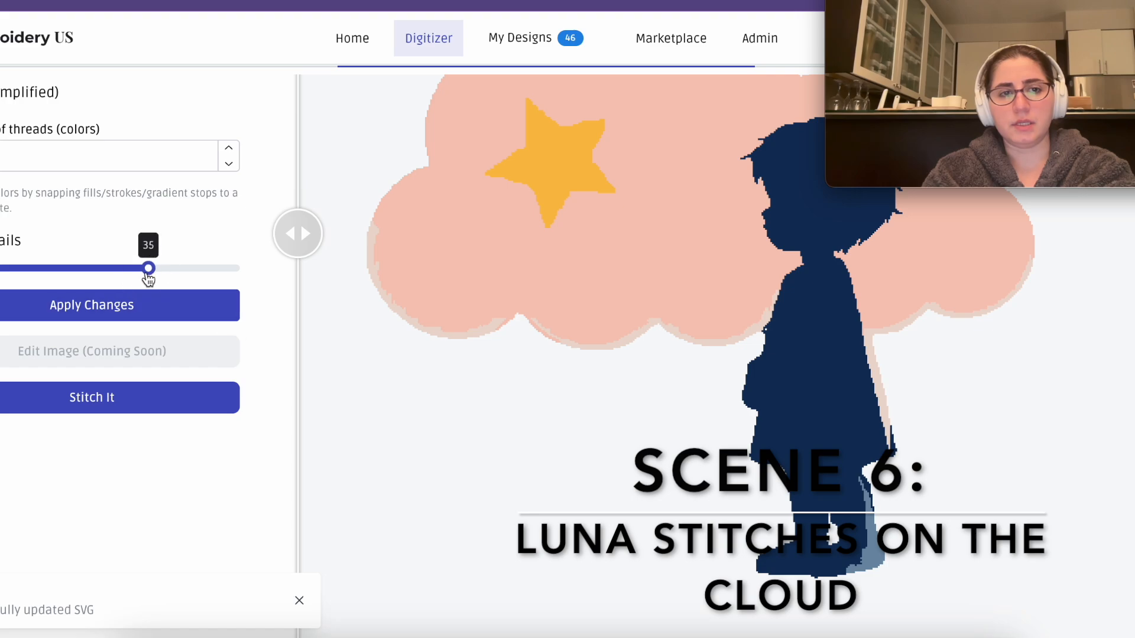
left_click(131, 308)
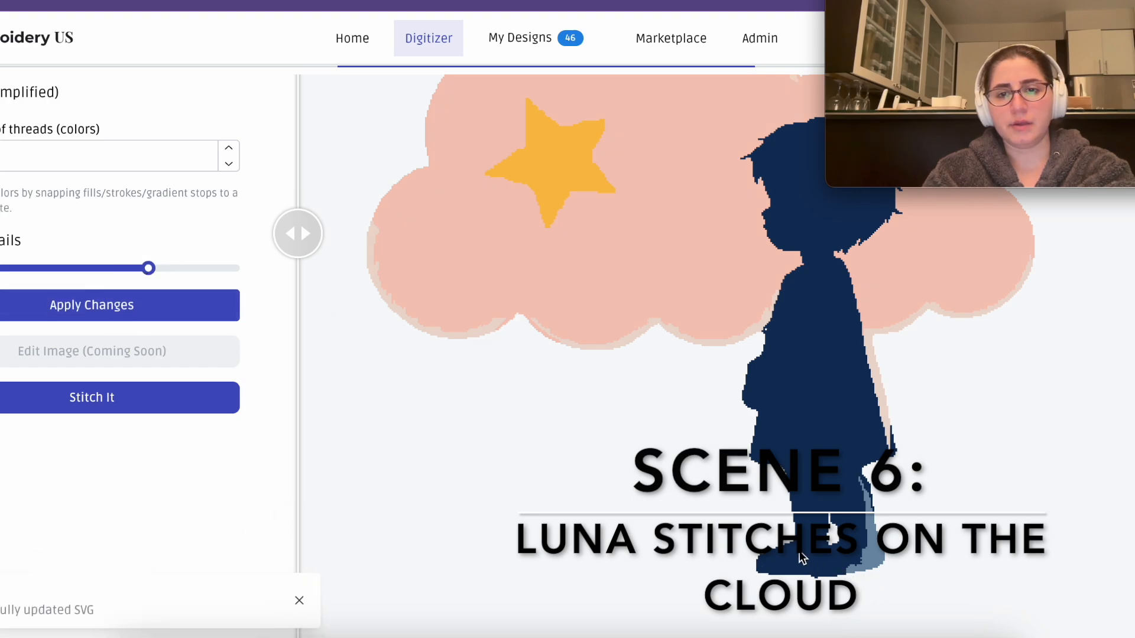
scroll(801, 558, "up", 3)
scroll(802, 558, "down", 1)
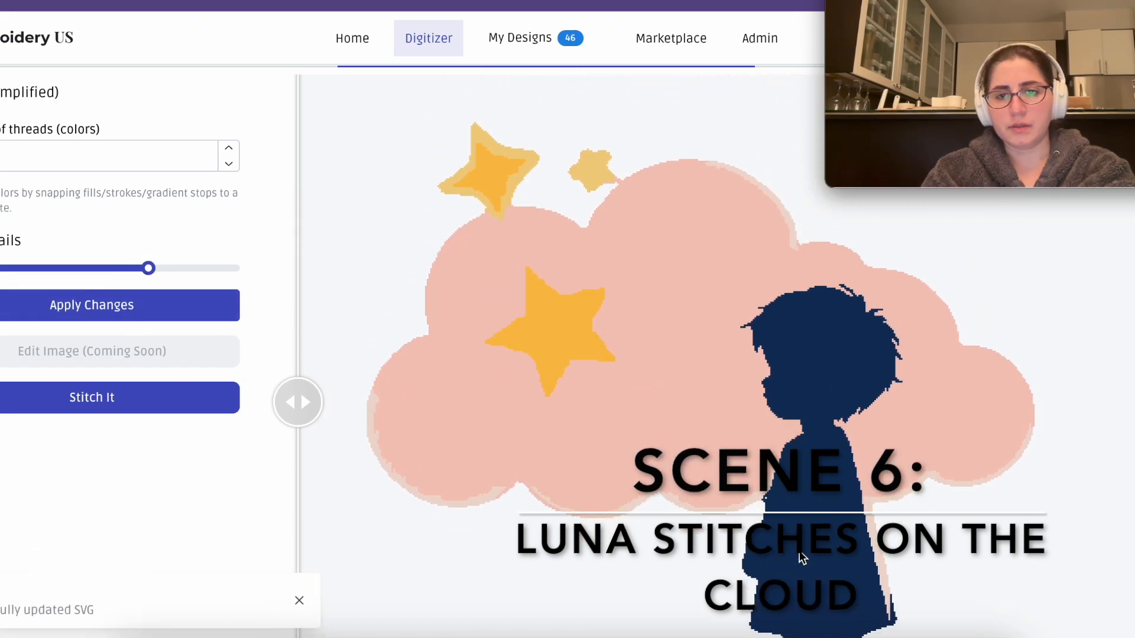
- Stitch the design with the 4 x 4 frame size
left_click(95, 401)
left_click(558, 359)
left_click(484, 401)
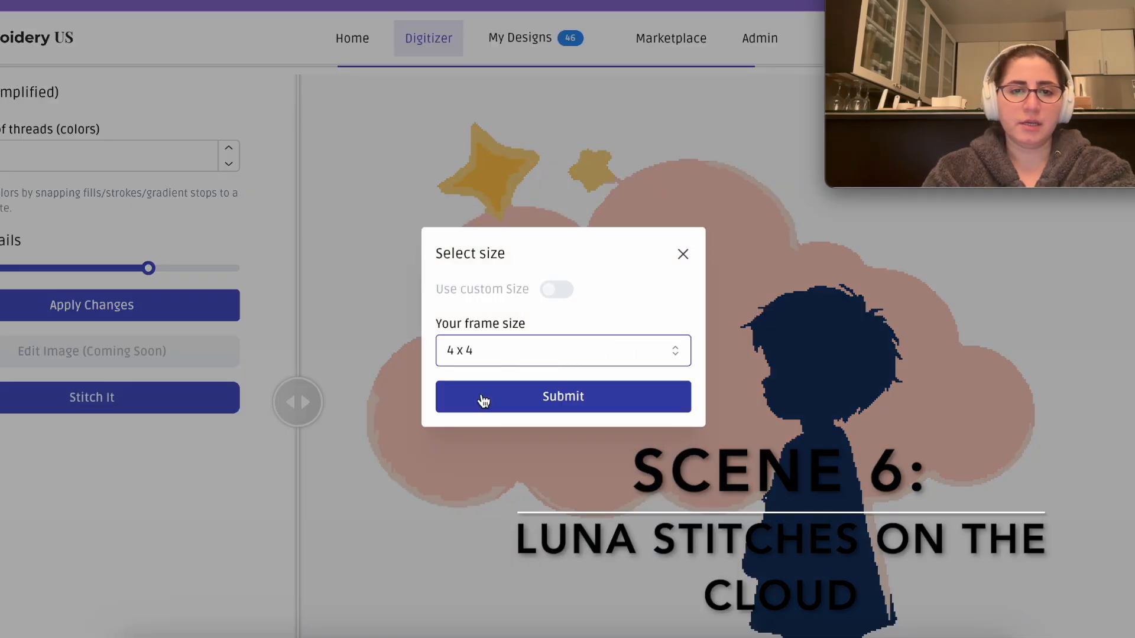
left_click(498, 402)
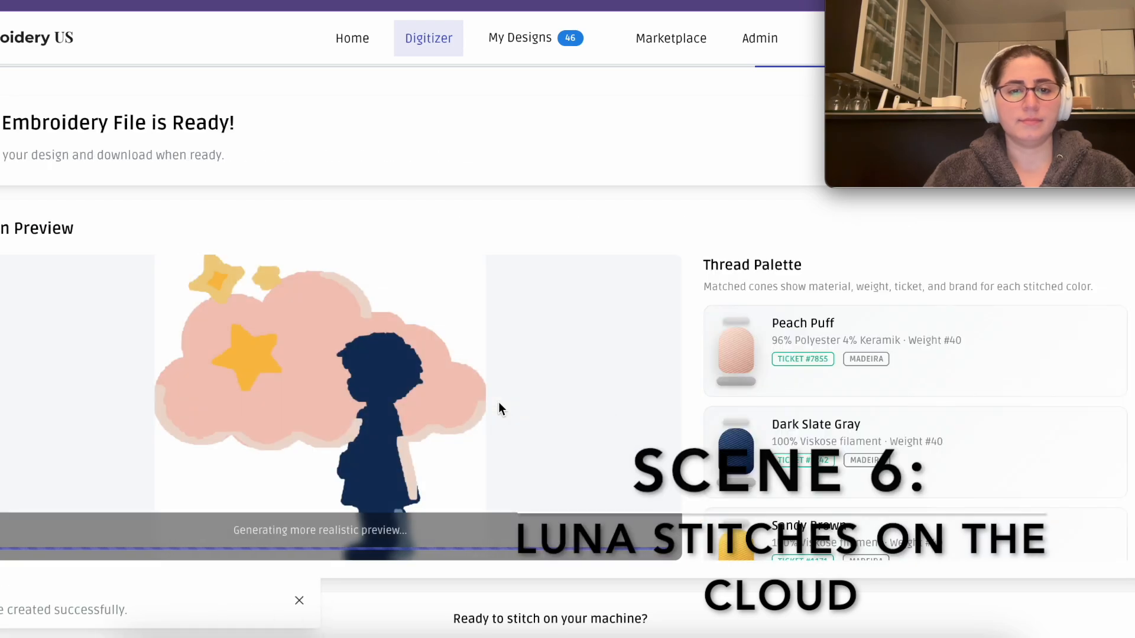
- Review the 4 x 4 design preview, download its stitch files, and dismiss the download dialog
scroll(498, 402, "down", 2)
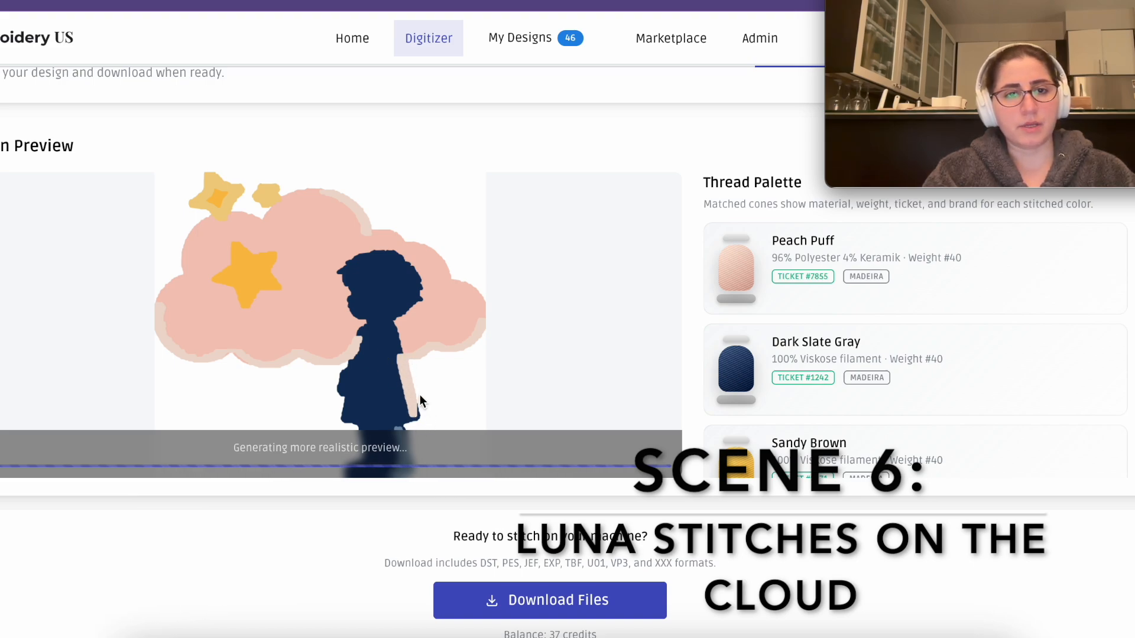
scroll(431, 368, "down", 1)
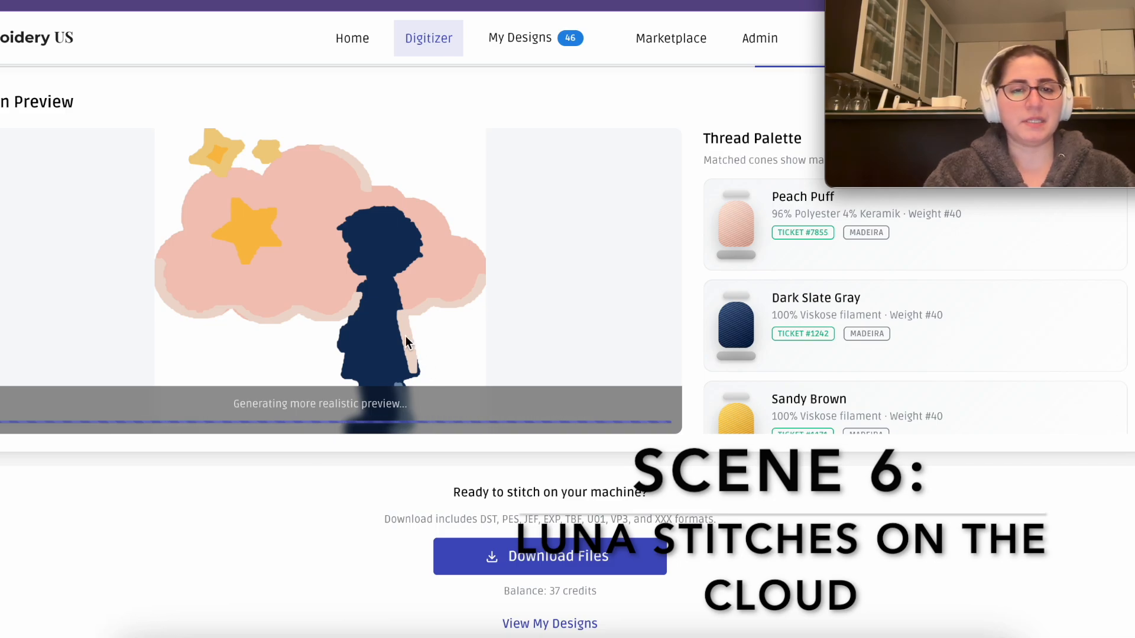
left_click(500, 562)
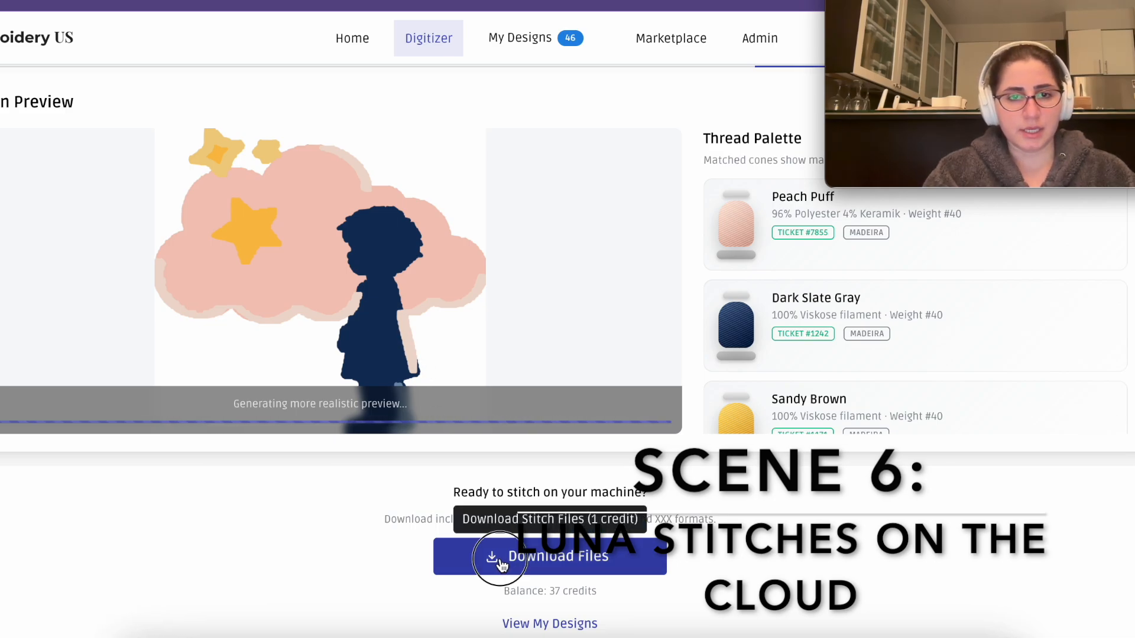
left_click(569, 446)
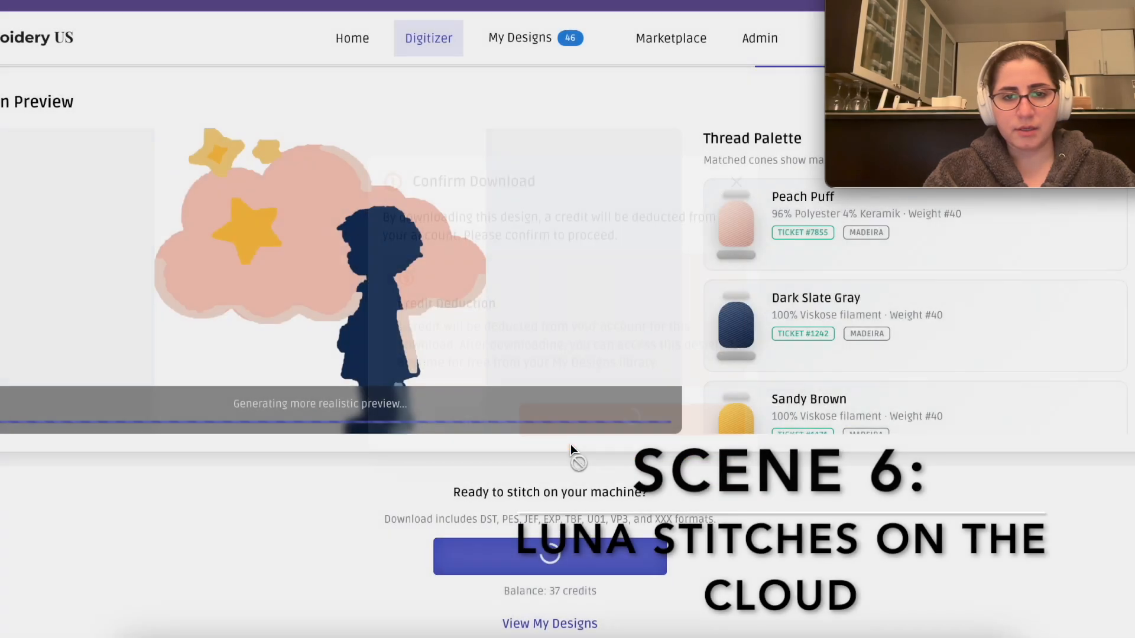
scroll(577, 269, "up", 2)
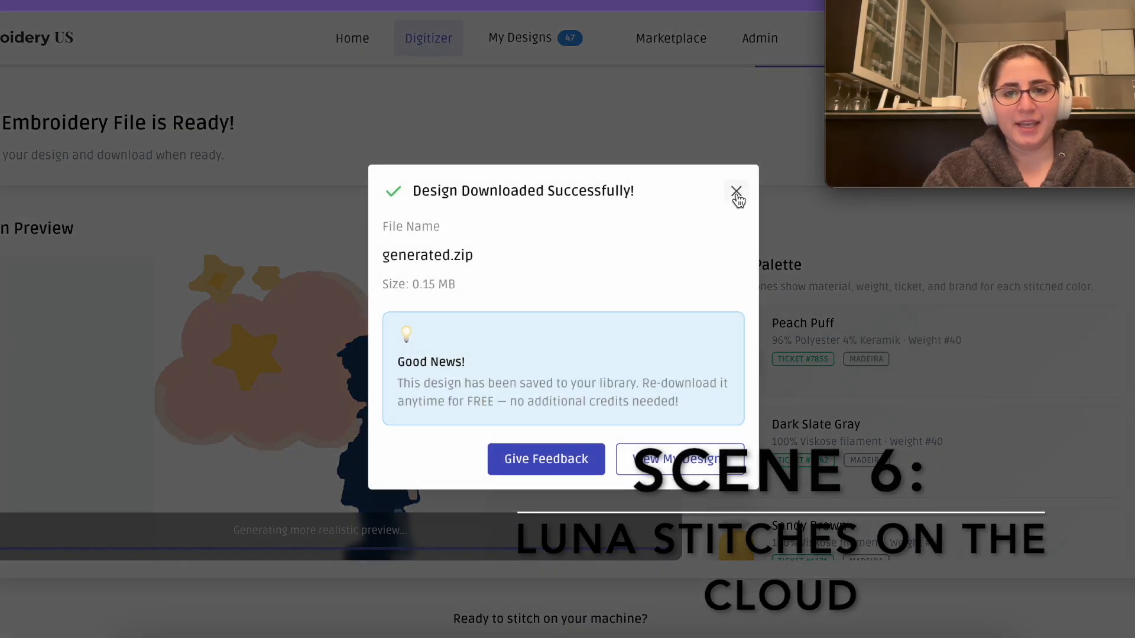
left_click(736, 193)
- Return to the tuned vector art and stitch it again with a larger frame size
left_click(535, 96)
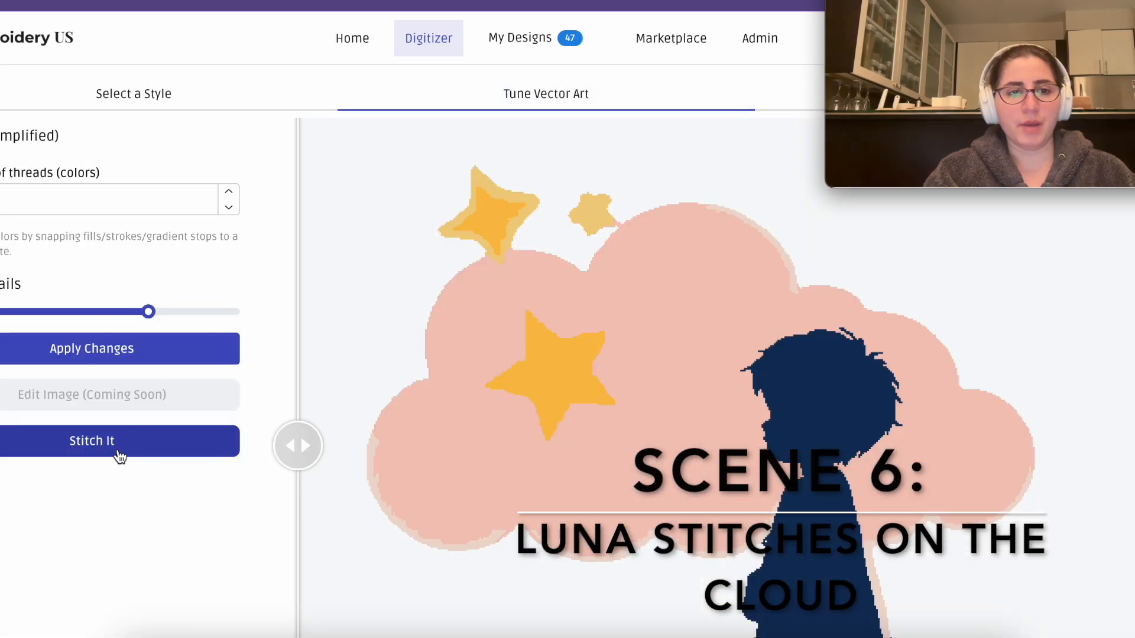
left_click(101, 442)
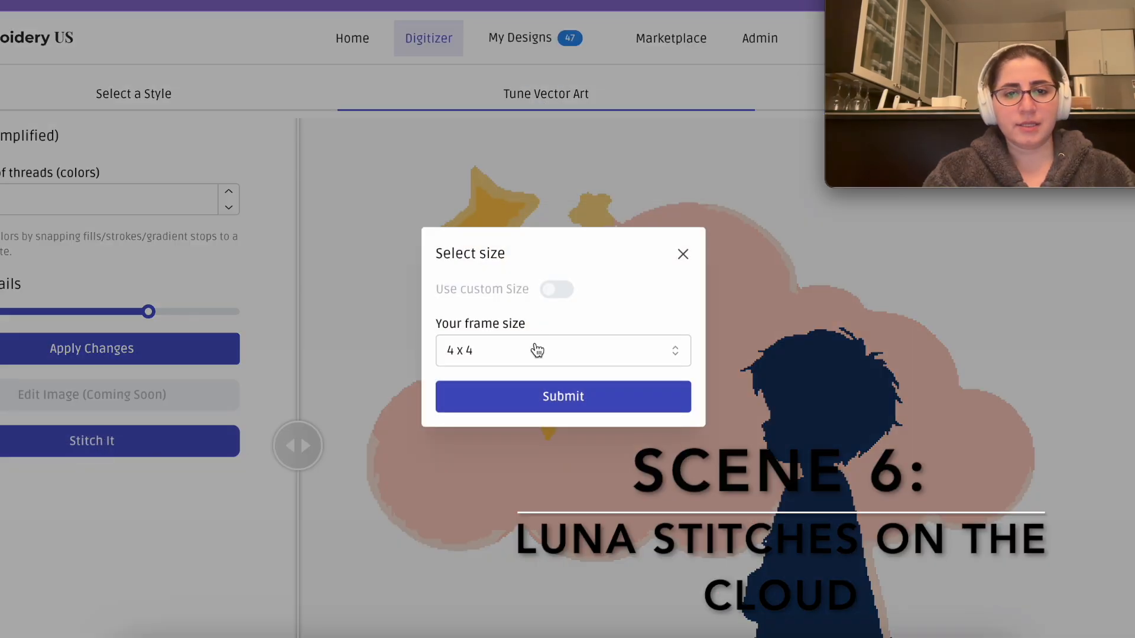
left_click(535, 349)
left_click(485, 422)
left_click(517, 402)
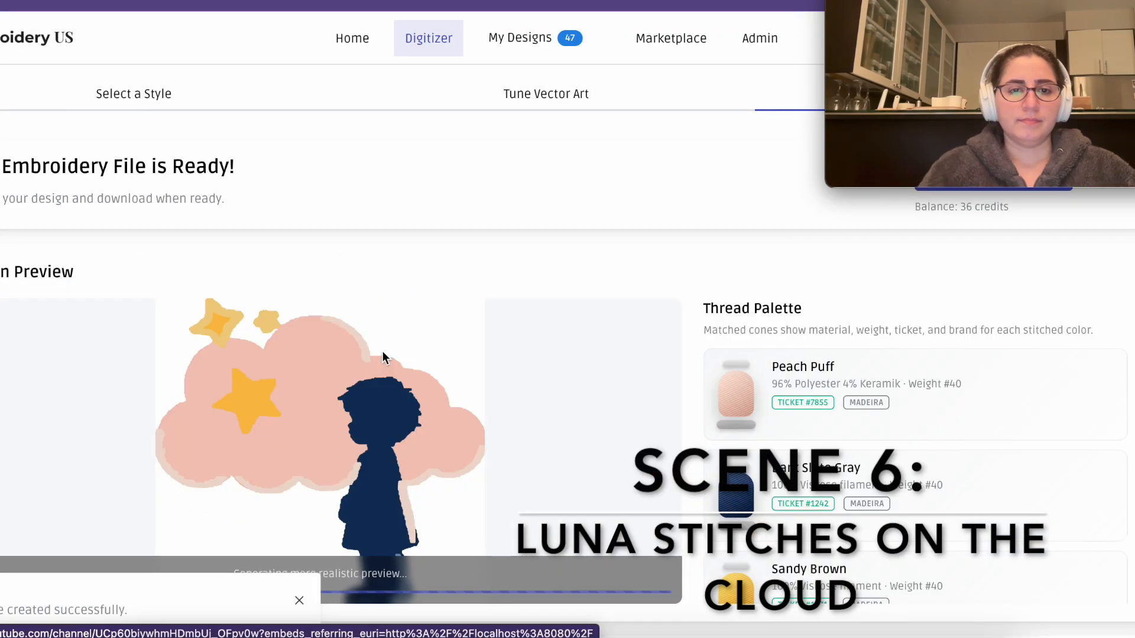
- Download the stitch files of the larger version, dismiss the download dialog, and review the preview
scroll(382, 351, "down", 1)
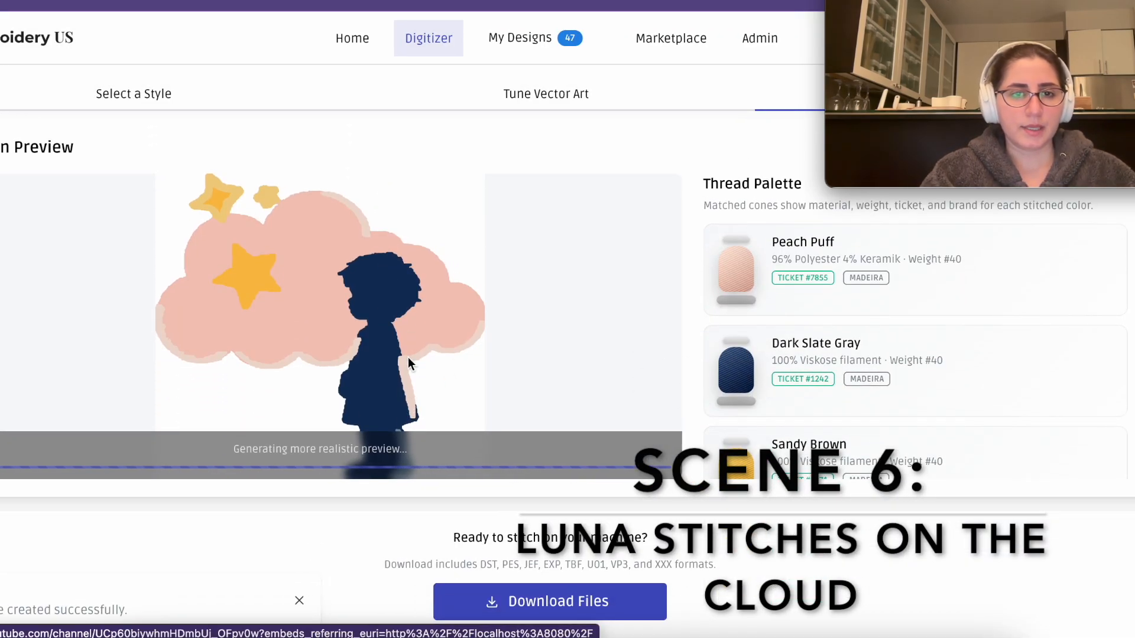
left_click(568, 601)
left_click(620, 444)
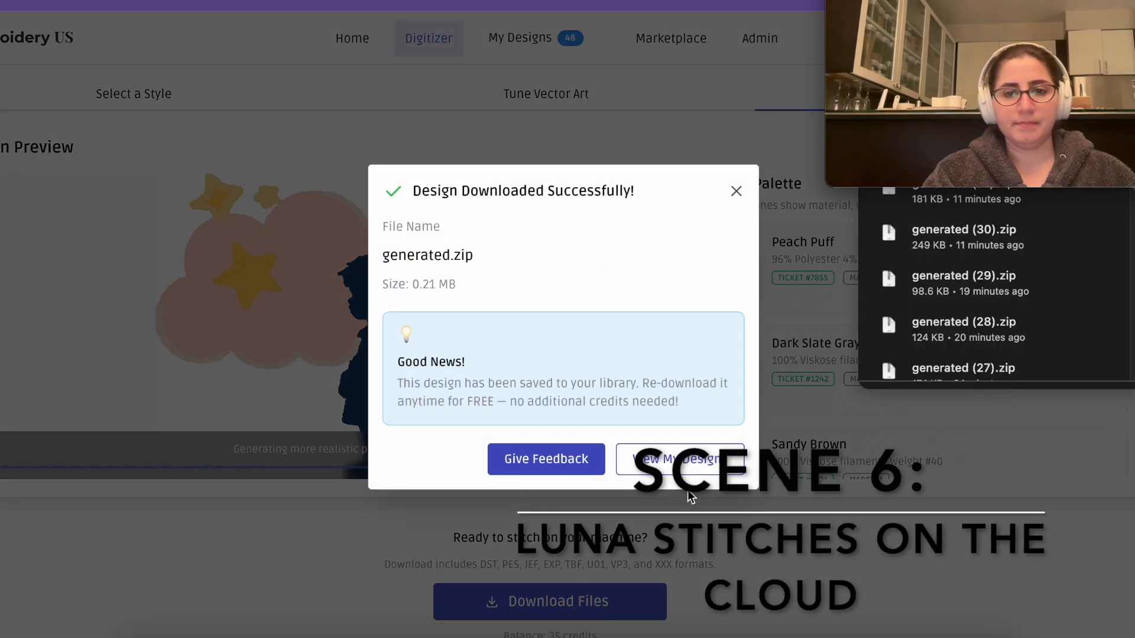
left_click(736, 191)
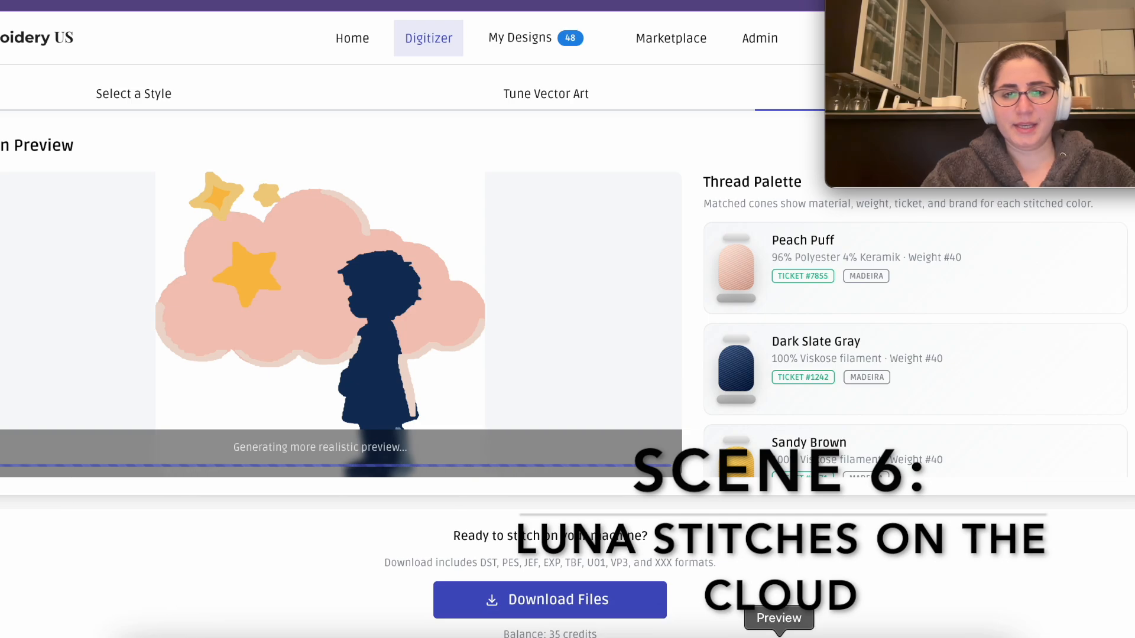
scroll(494, 489, "up", 3)
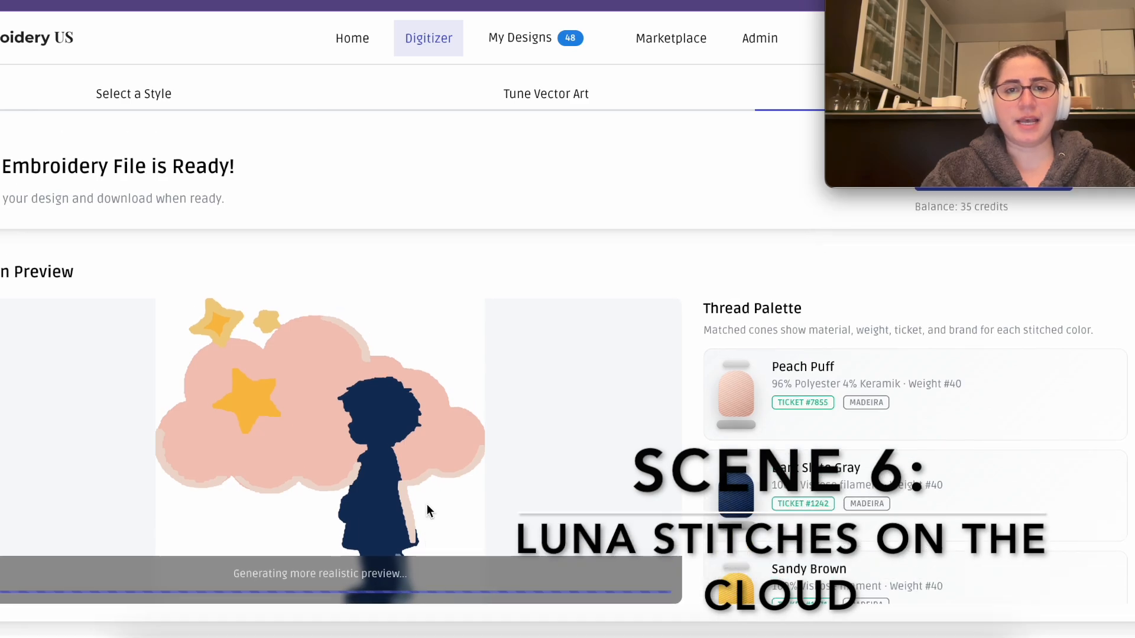
- Return to Scene 6's tuned vector art, change its number of threads, and apply the changes
left_click(537, 95)
scroll(594, 425, "down", 3)
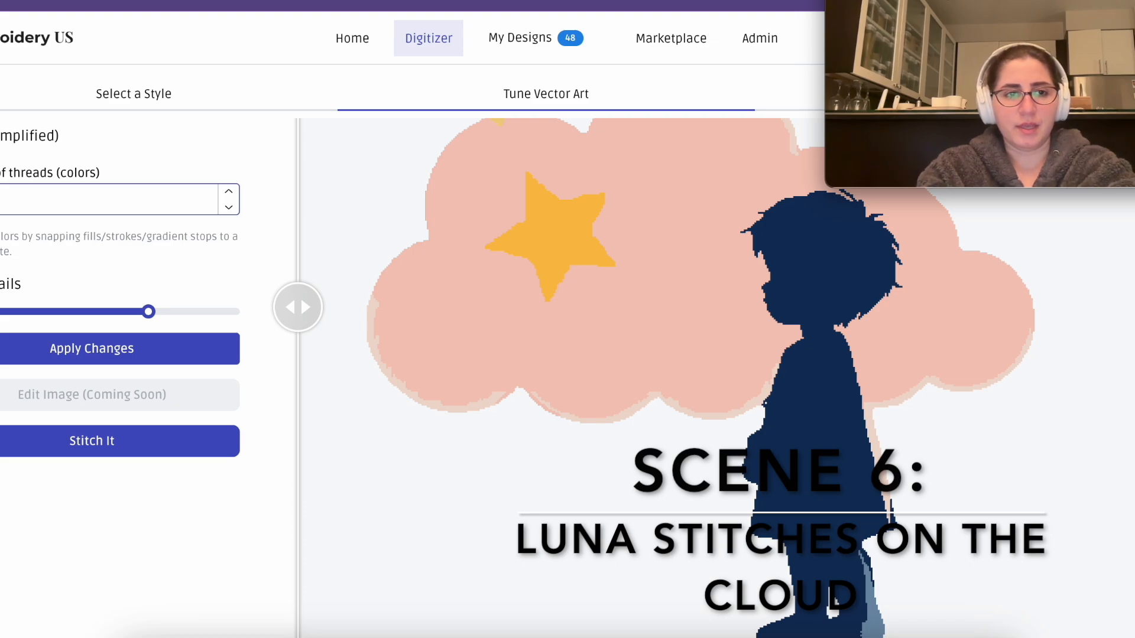
left_click(141, 355)
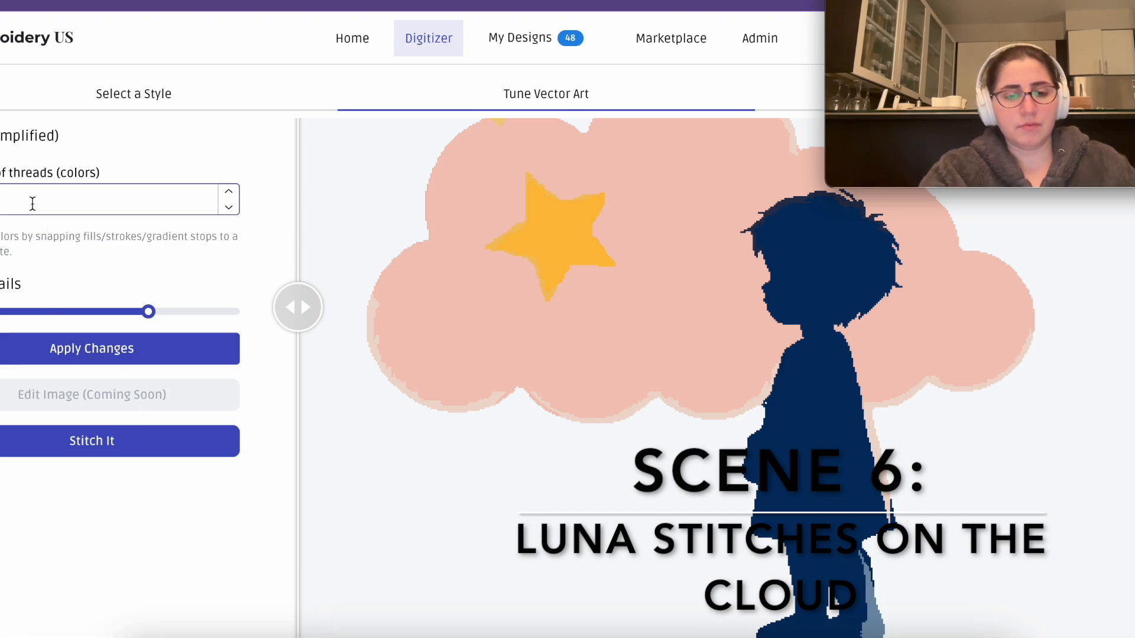
key("Return")
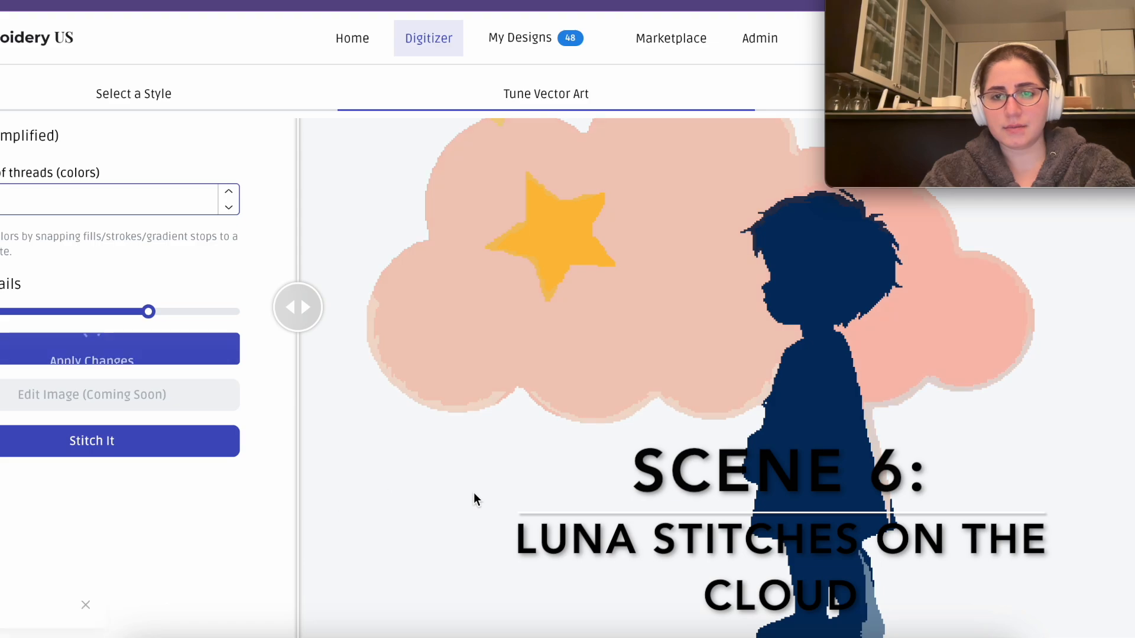
scroll(762, 556, "down", 2)
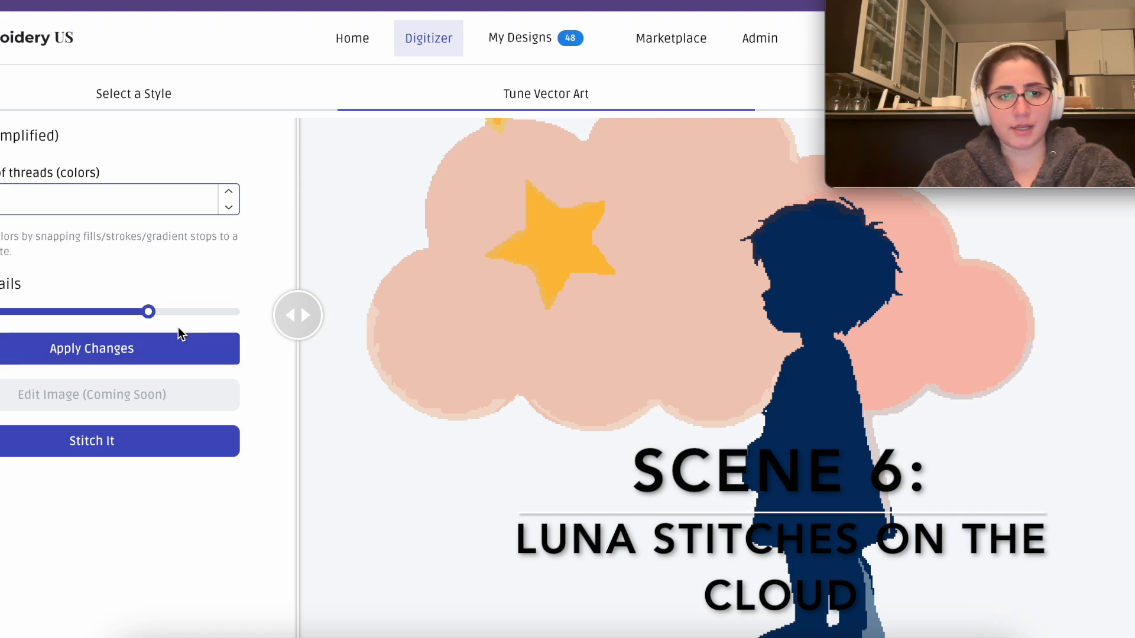
- Raise the detail level of the Scene 6 cloud art in two increments, applying each change, and review the updated art
left_click(172, 312)
left_click(152, 347)
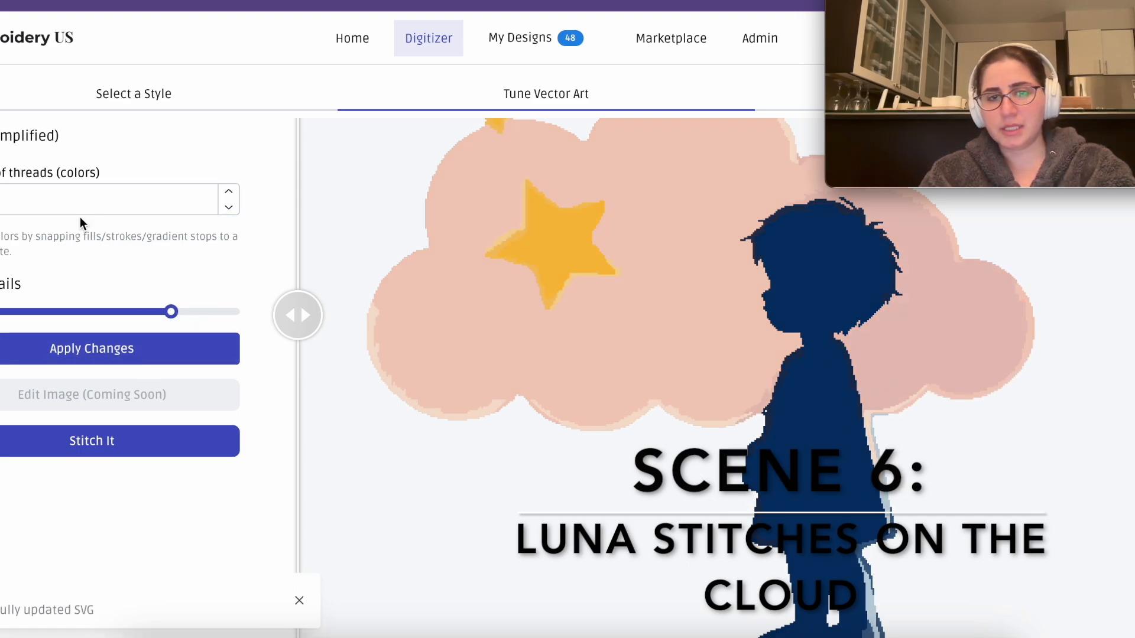
left_click(193, 312)
left_click(167, 353)
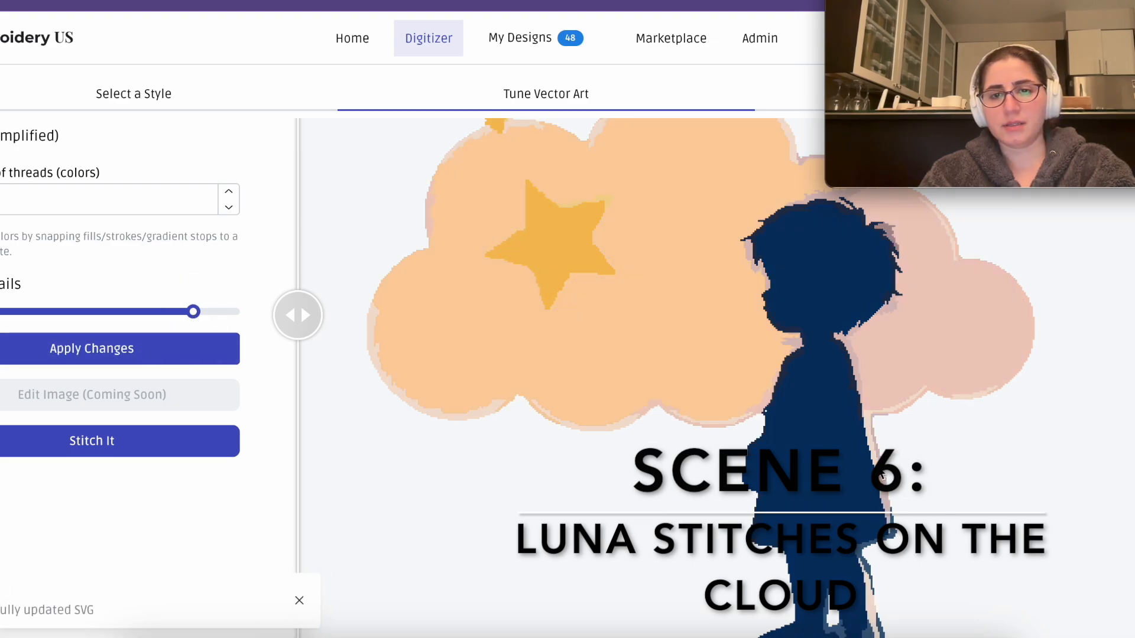
scroll(897, 543, "up", 4)
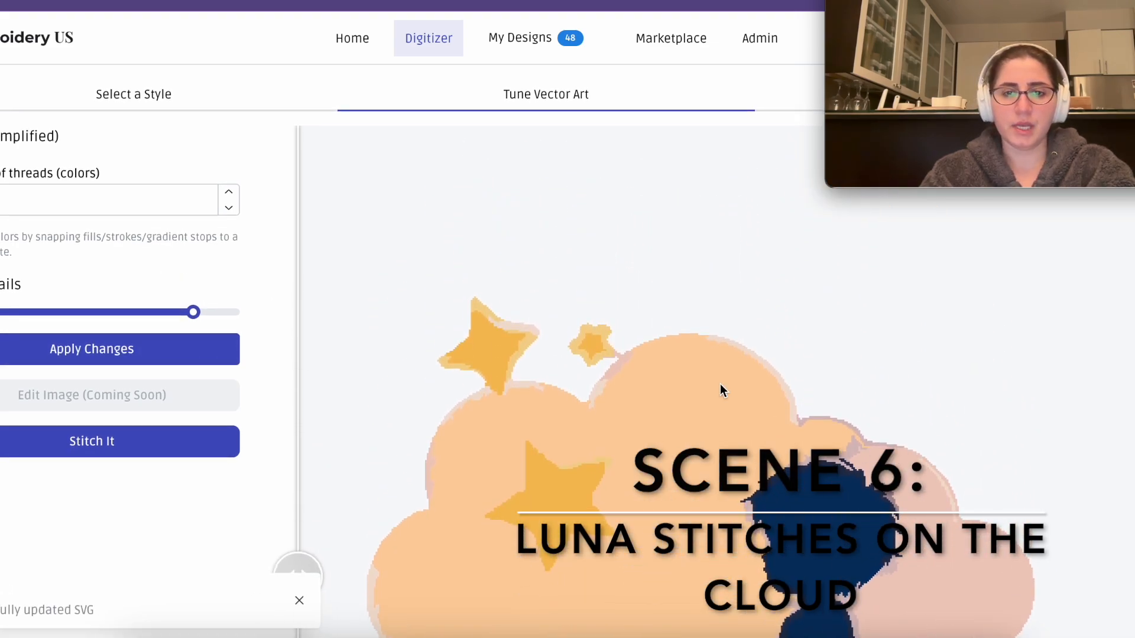
scroll(634, 421, "down", 3)
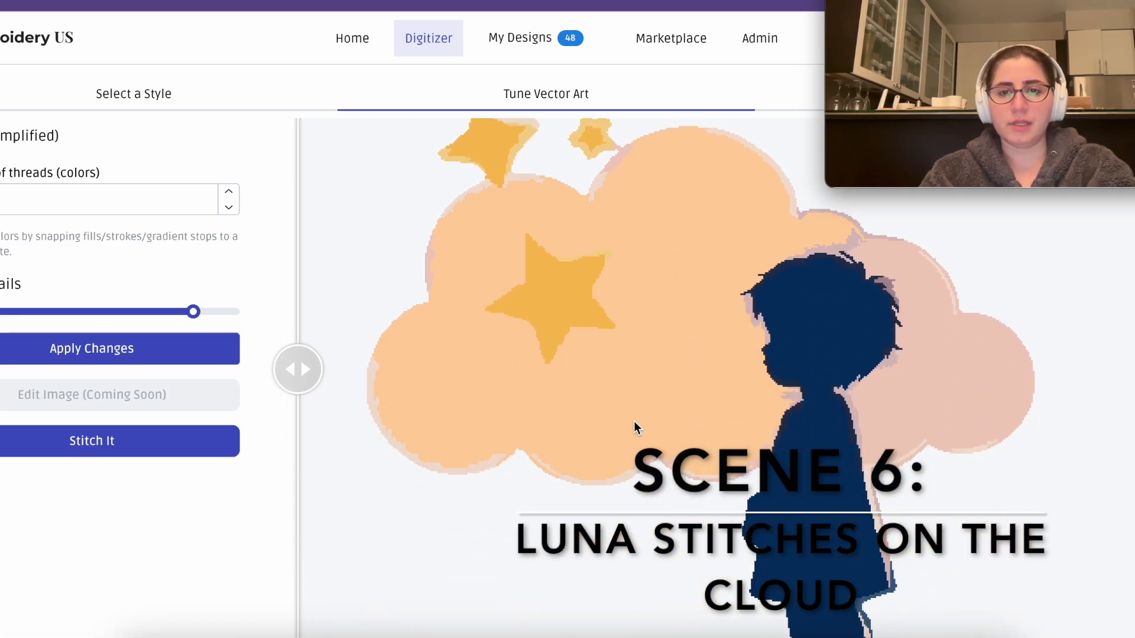
scroll(634, 421, "up", 4)
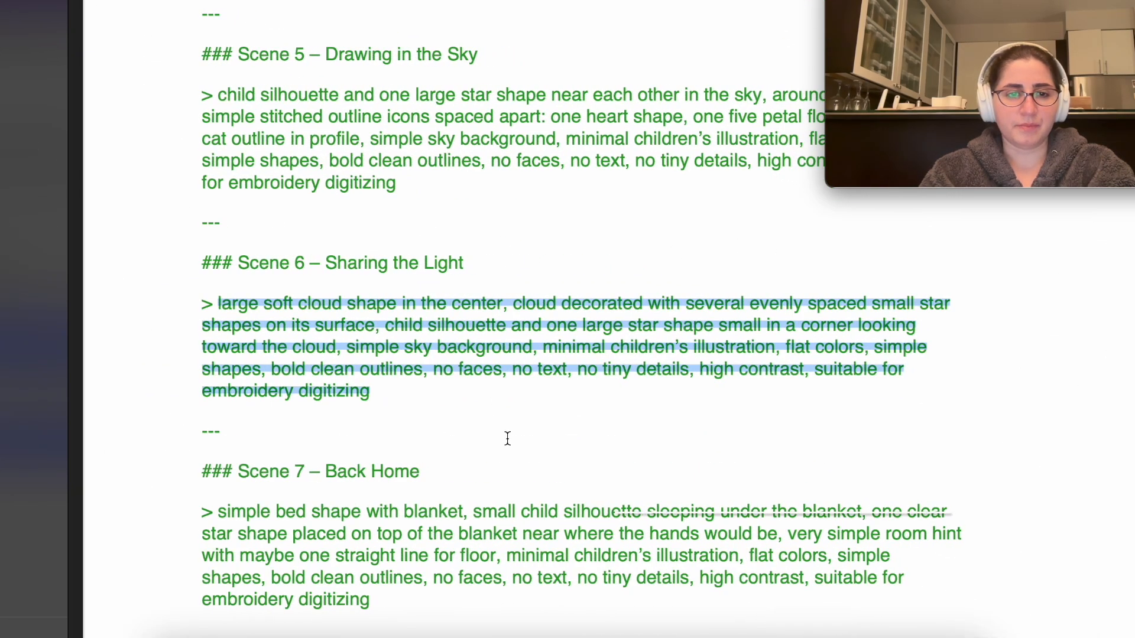
- Copy the "Scene 7 – Back Home" prompt from the story document and generate an AI image from it in the digitizer
scroll(509, 439, "down", 4)
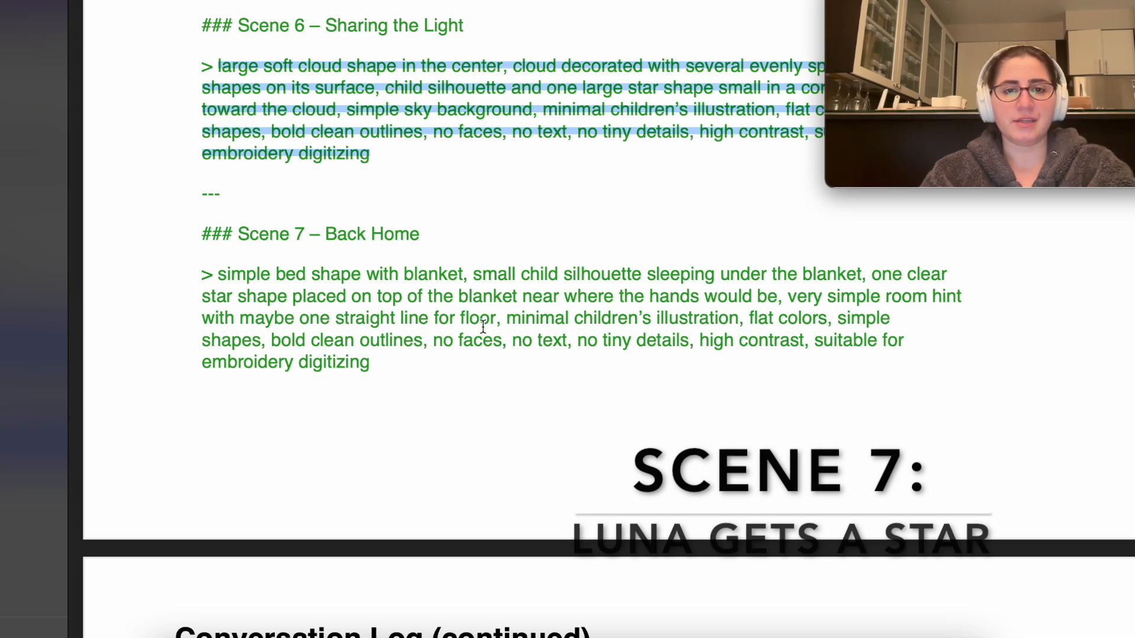
left_click_drag(381, 368, 220, 278)
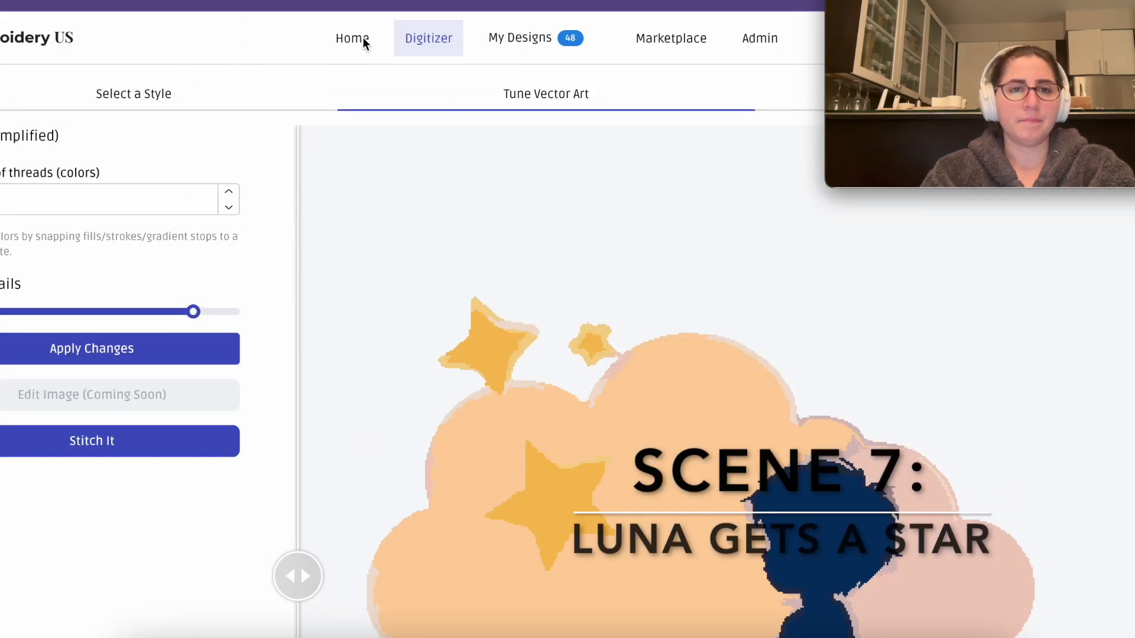
left_click(363, 37)
left_click(362, 335)
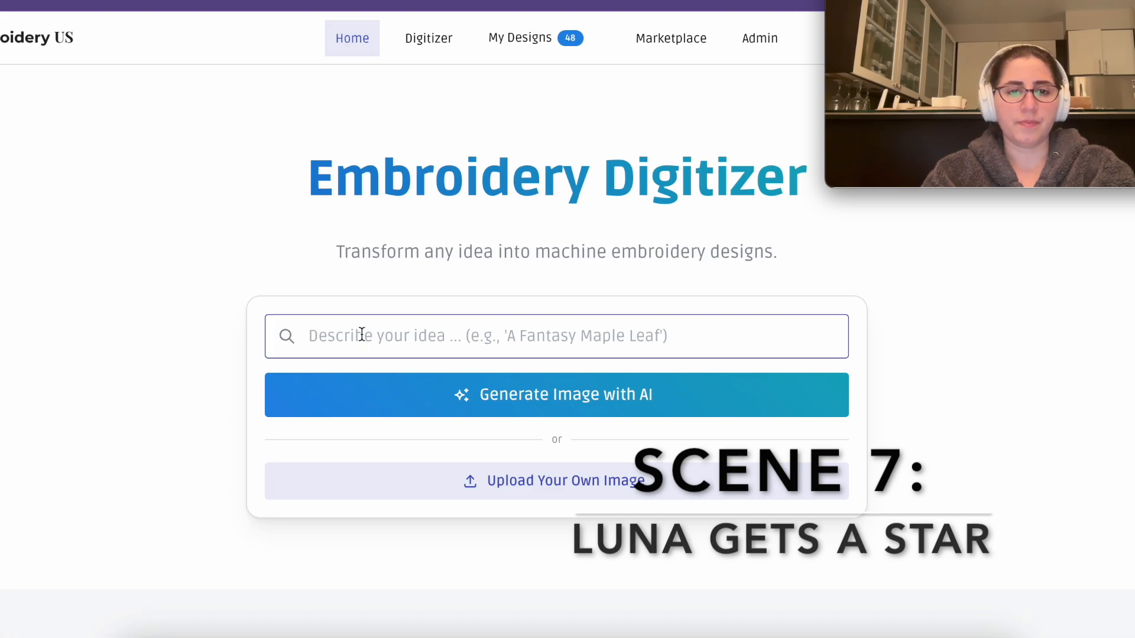
key("ctrl+v")
left_click(391, 412)
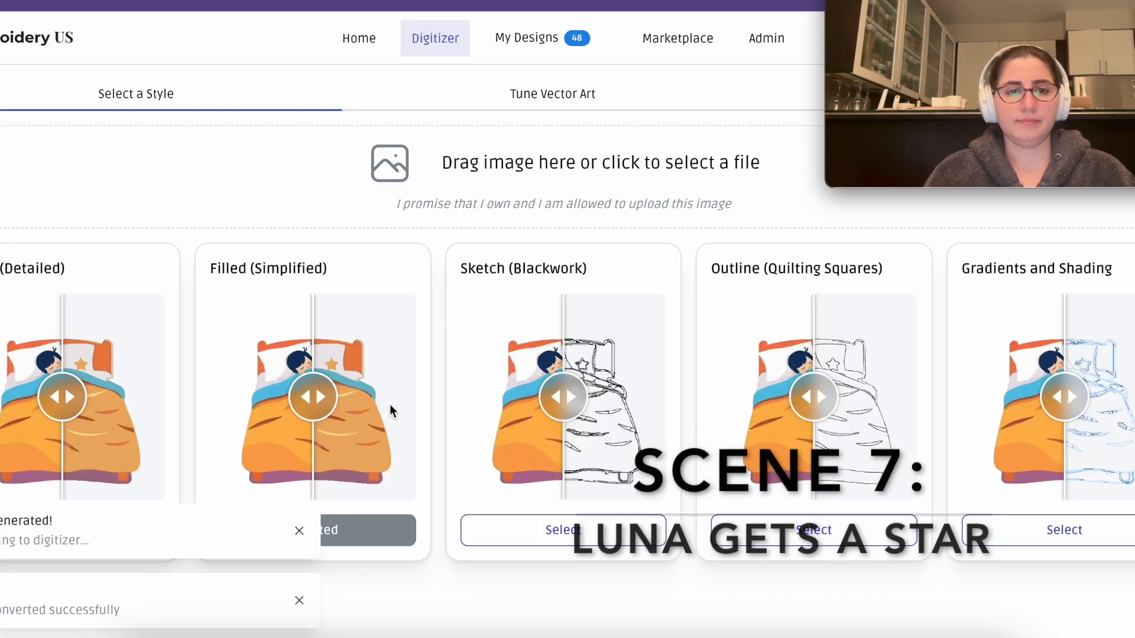
- Compare the filled styles for the orange bed image, choose Filled (Simplified), and reveal its full vector art
left_click_drag(59, 408, 3, 406)
left_click_drag(312, 399, 220, 400)
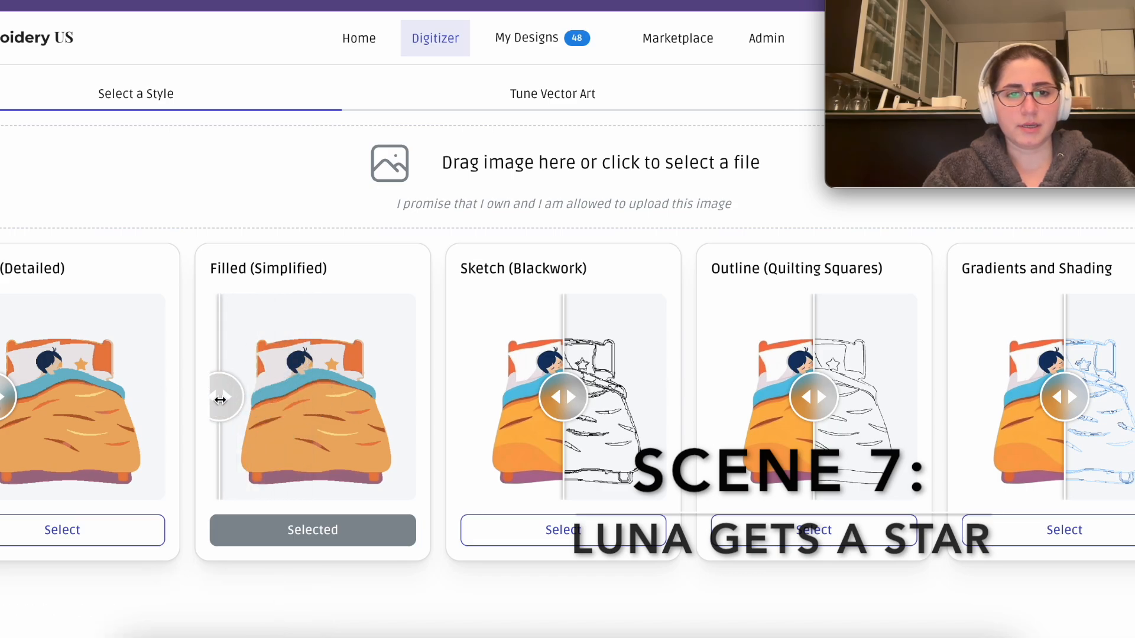
left_click(311, 531)
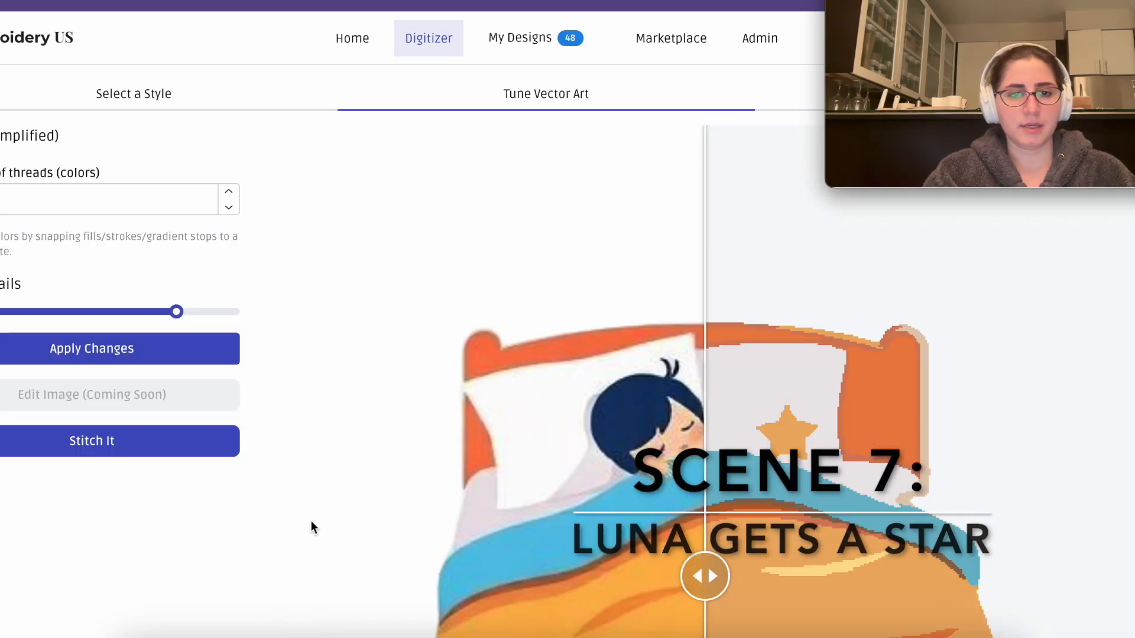
left_click_drag(704, 426, 391, 489)
scroll(398, 490, "down", 1)
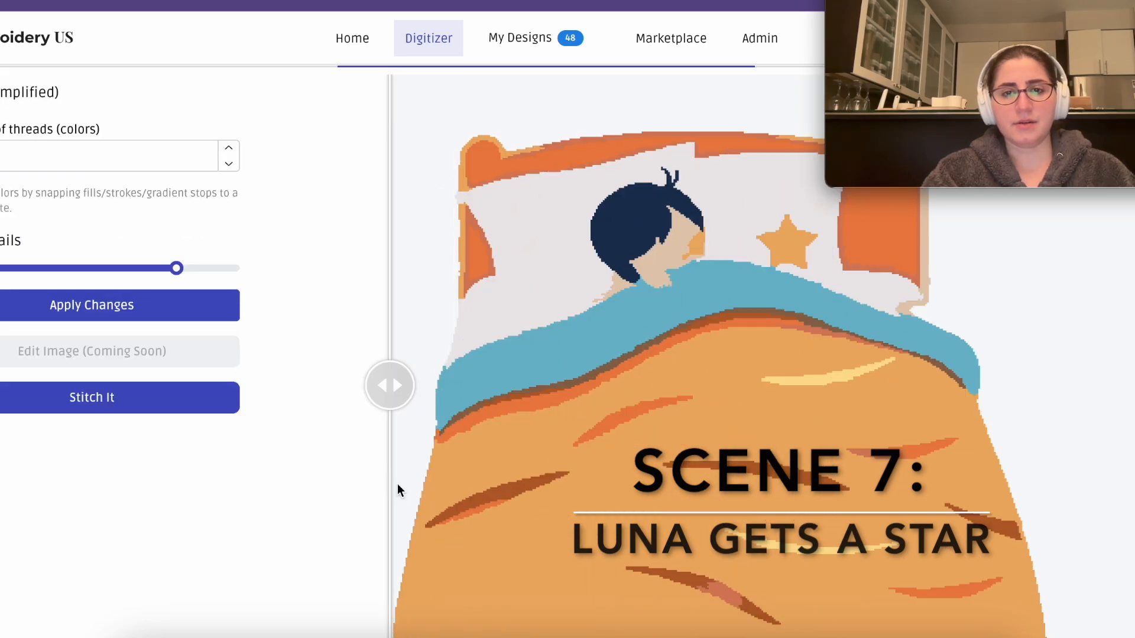
left_click_drag(395, 384, 412, 431)
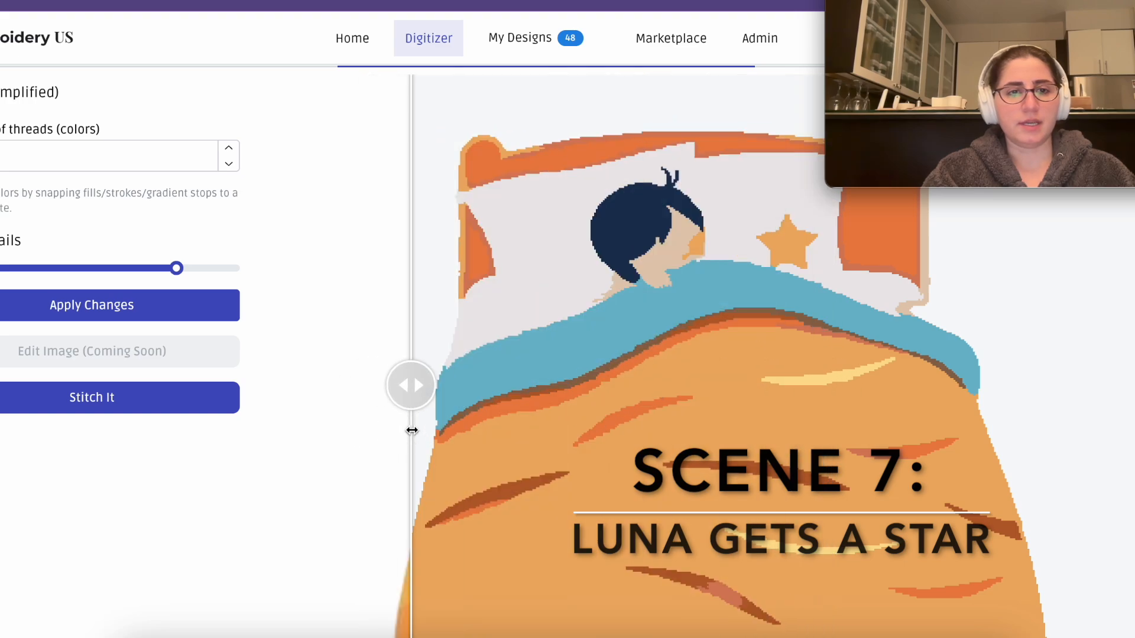
- Set the orange bed art's detail level to 48, raise it further to near the maximum, apply each change, and review the art
left_click(222, 268)
left_click(126, 310)
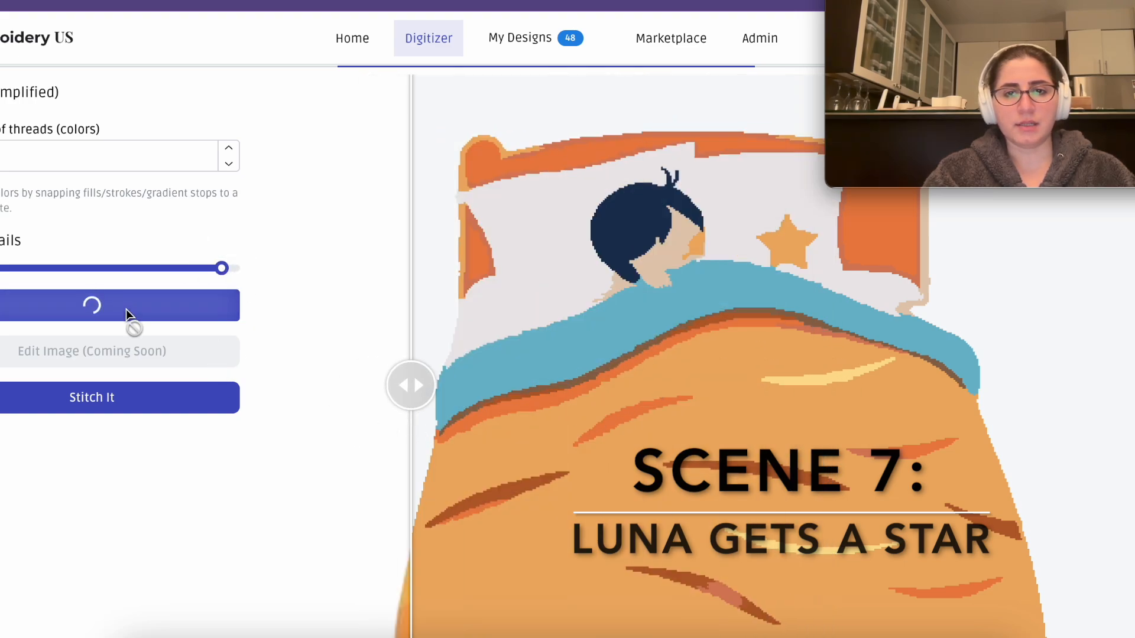
left_click(233, 268)
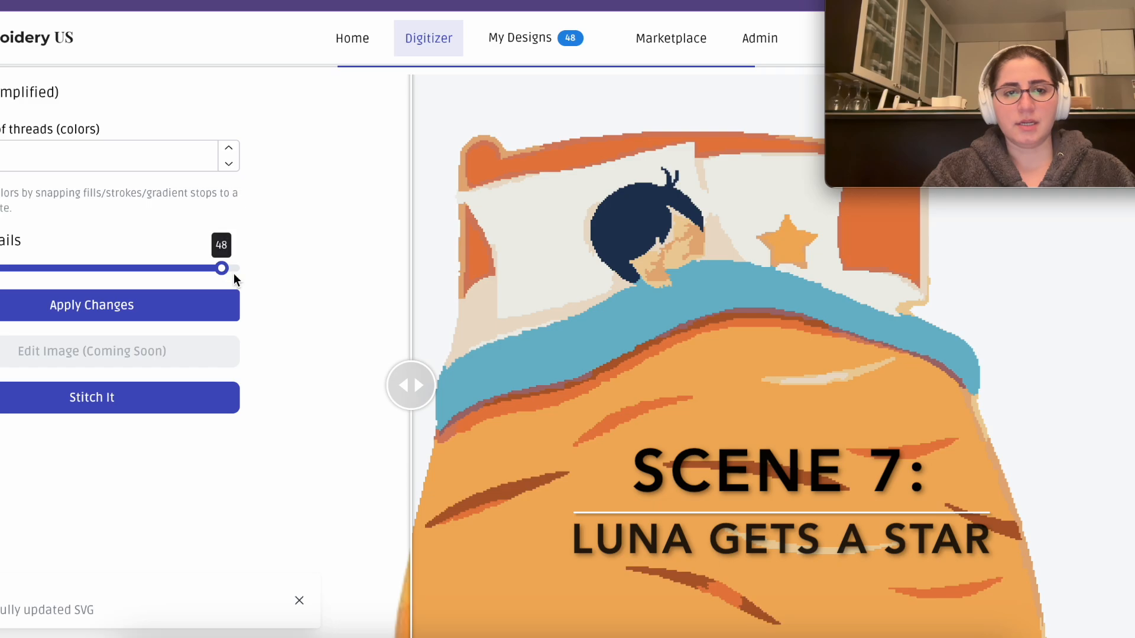
left_click(175, 306)
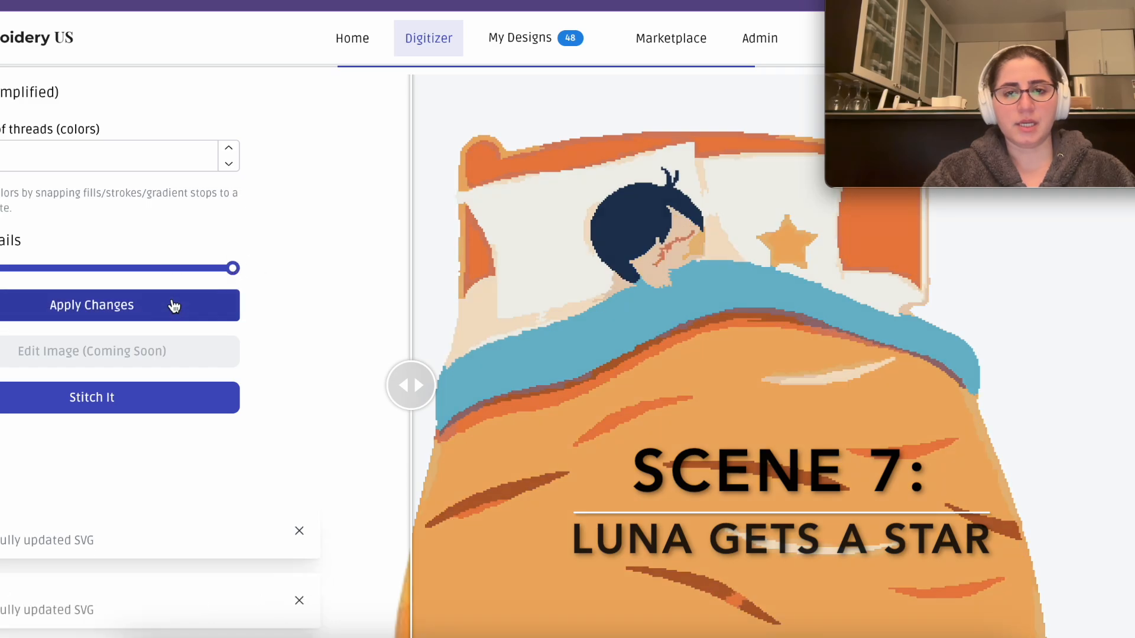
scroll(653, 383, "down", 3)
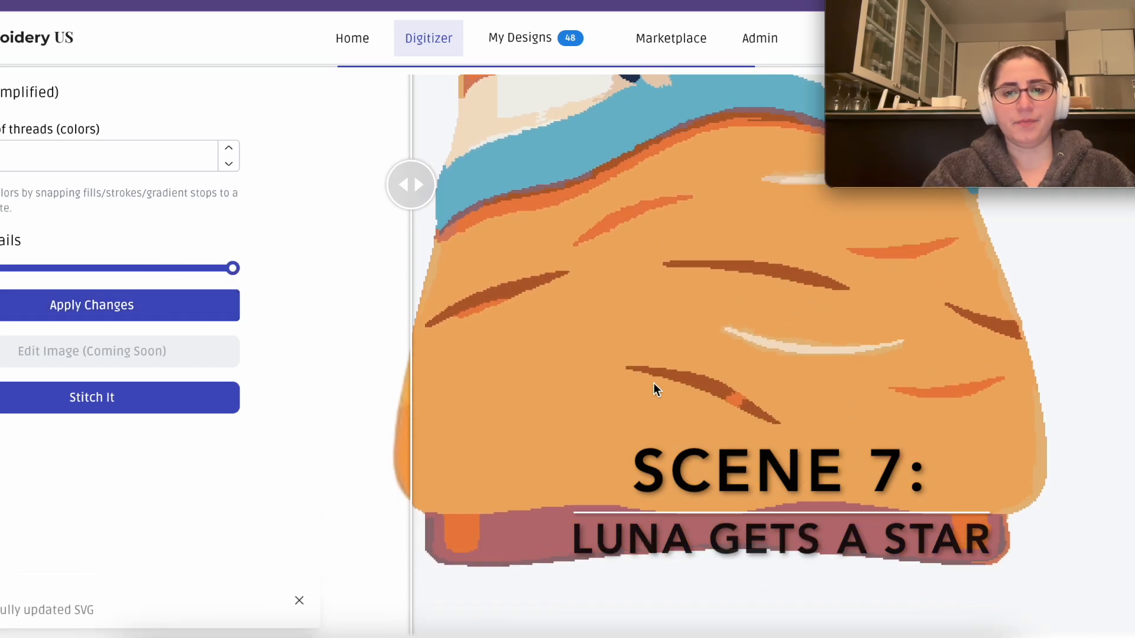
scroll(654, 383, "up", 5)
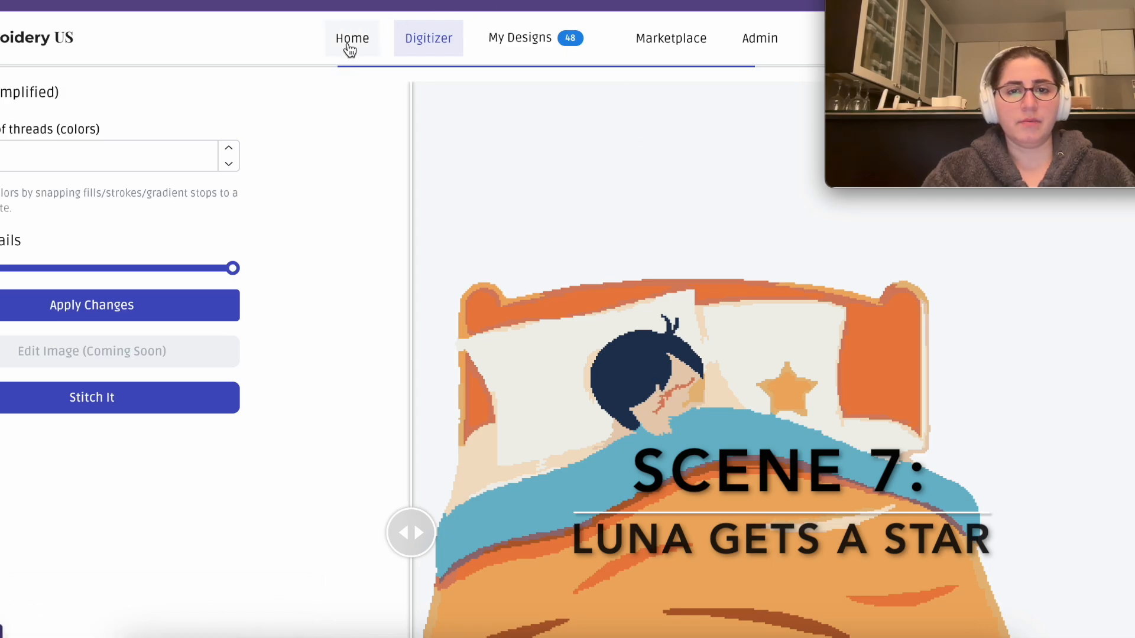
- Generate a new AI image from the Scene 7 prompt with "no eyes," inserted before "high contrast"
left_click(350, 42)
left_click(354, 289)
key("ctrl+v")
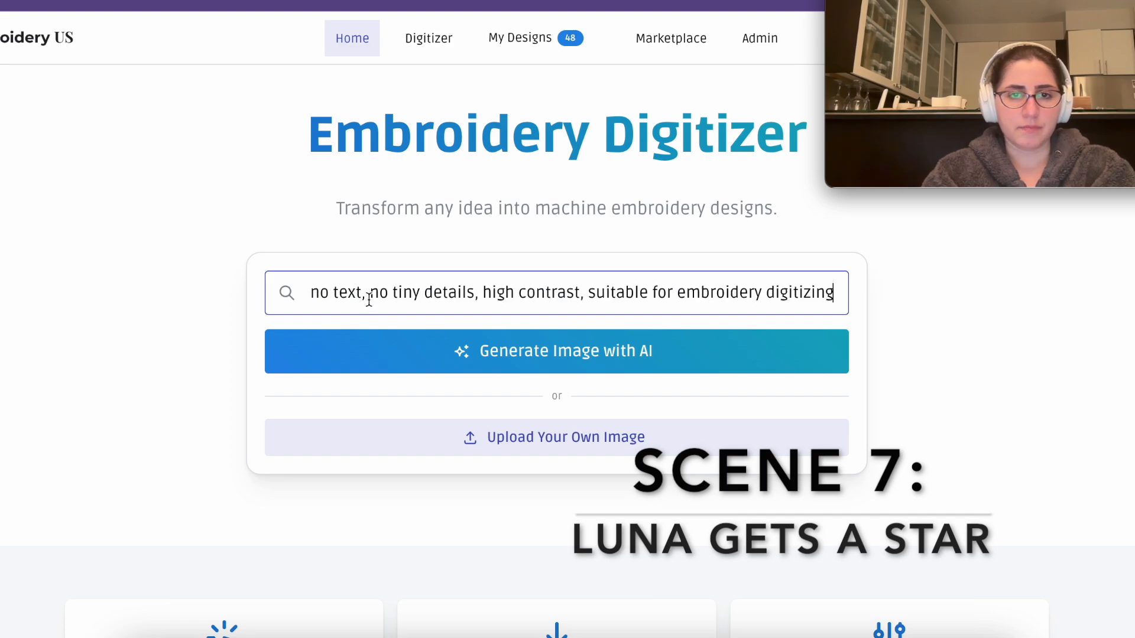
key("Home")
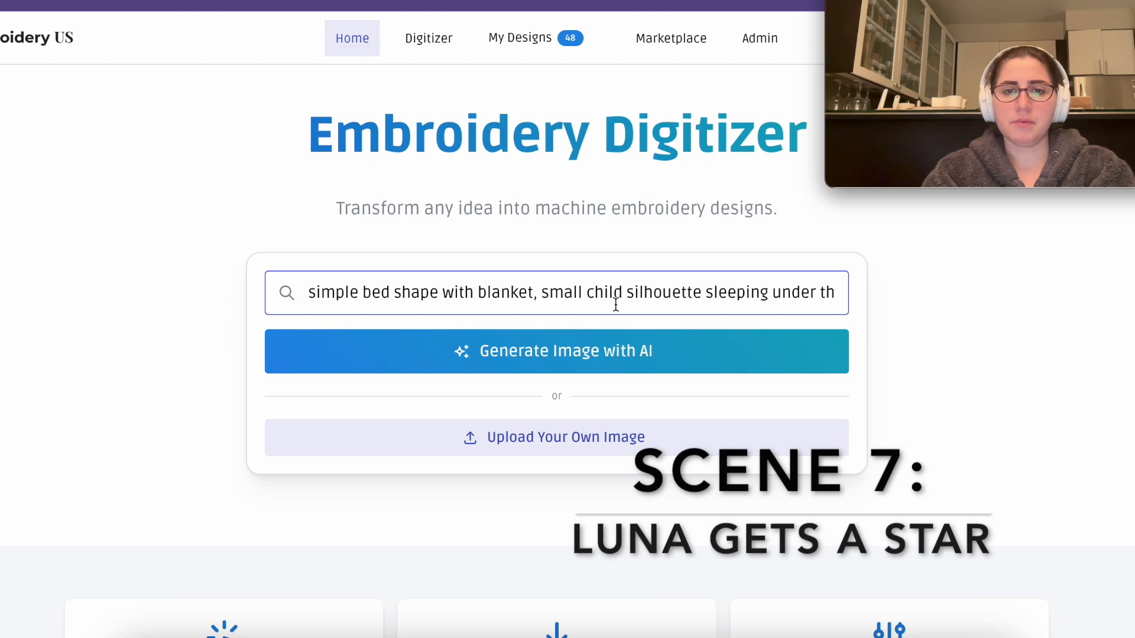
key("End")
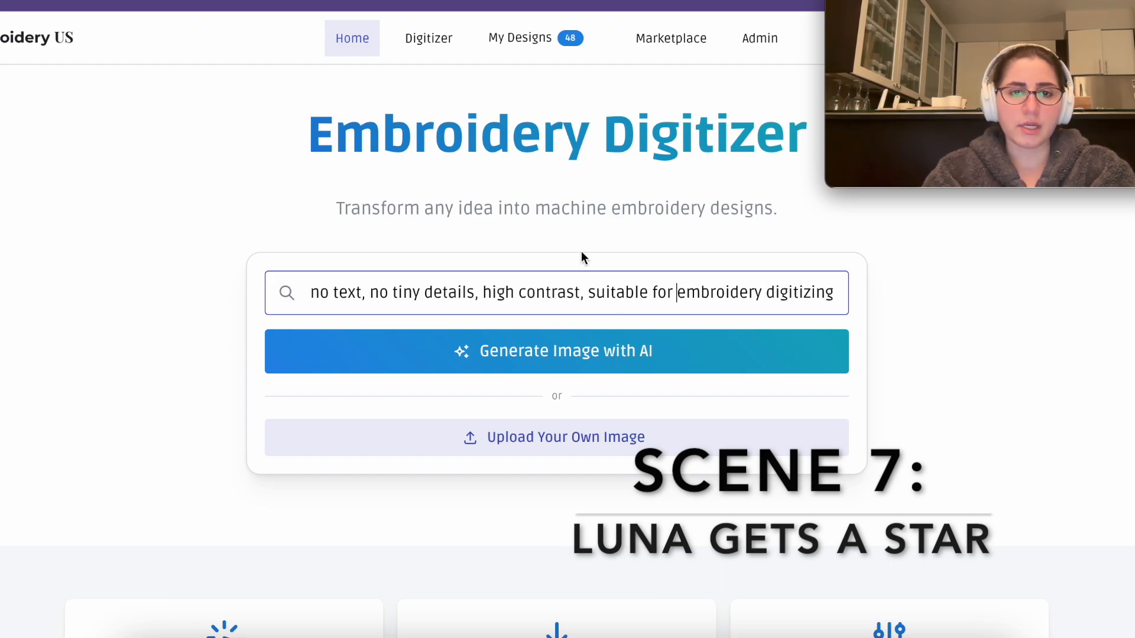
left_click(484, 293)
type("no eyes")
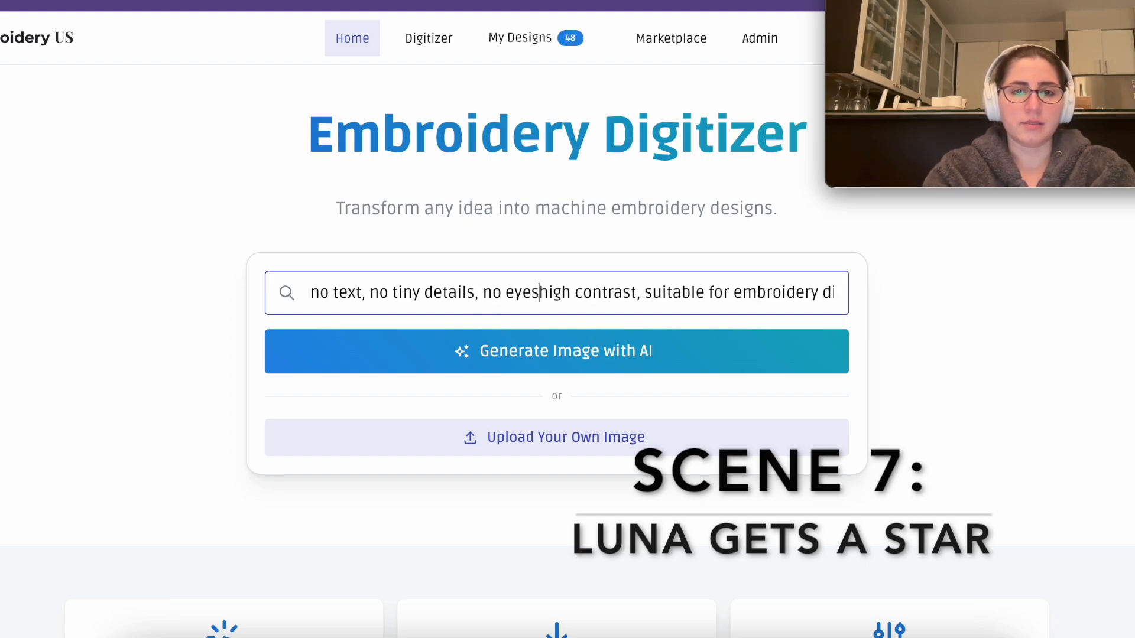
type(",")
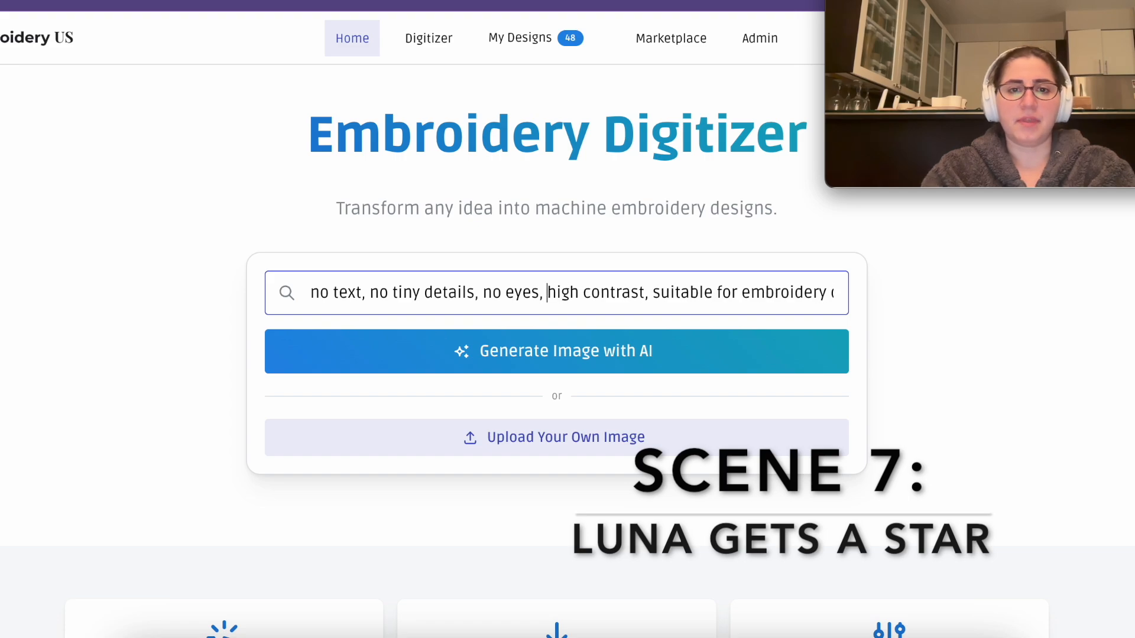
left_click(519, 352)
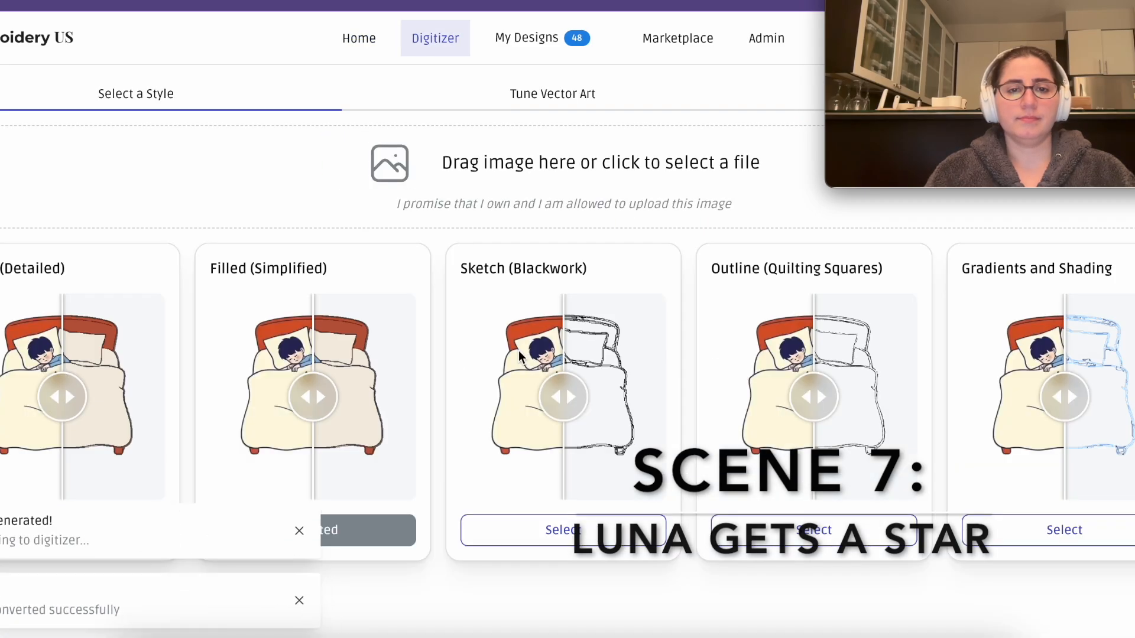
- Preview the Filled (Simplified) version of the new bed image, choose that style, and reveal its full vector art
left_click_drag(313, 396, 214, 398)
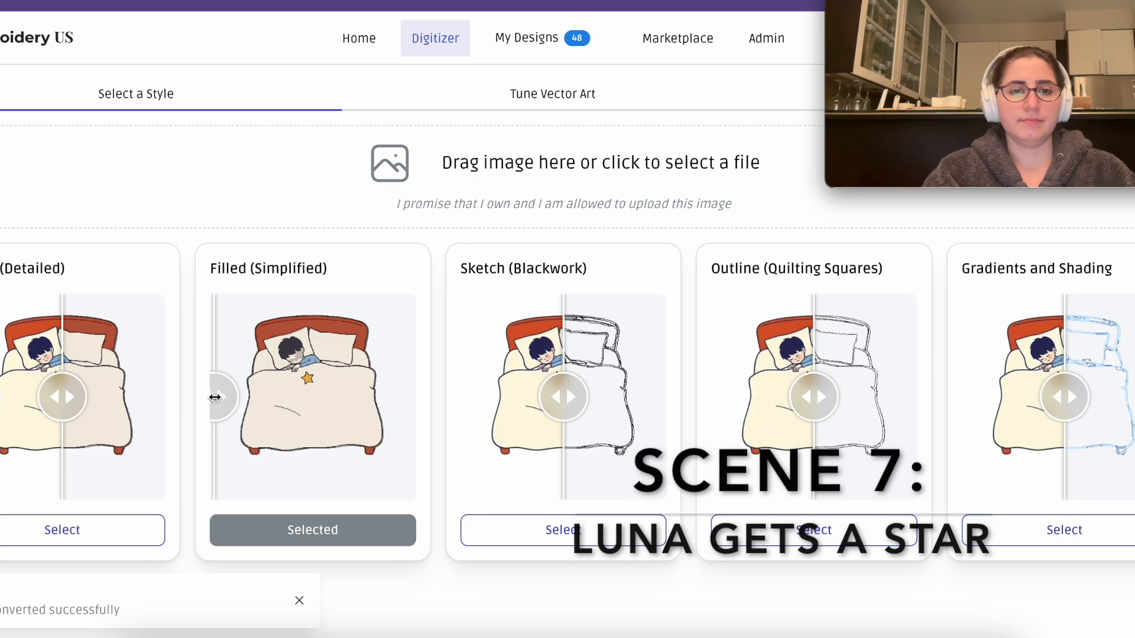
left_click(275, 540)
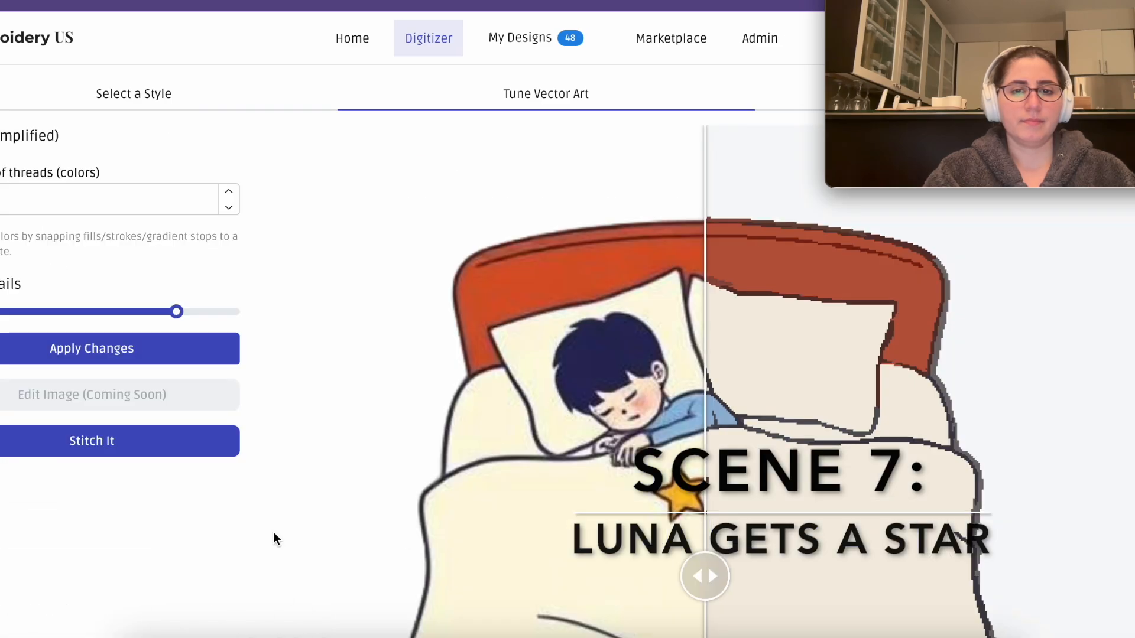
scroll(686, 519, "up", 2)
left_click_drag(703, 520, 367, 485)
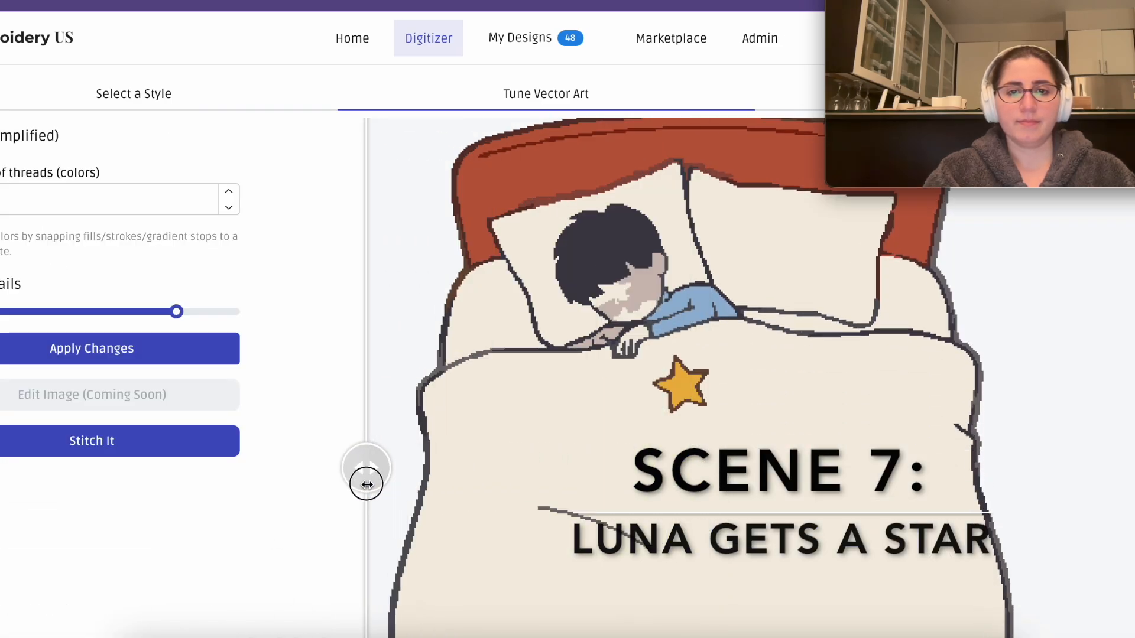
- Lower the new bed art's detail level slightly, reduce its number of threads, apply both changes, and review the art
scroll(343, 425, "down", 1)
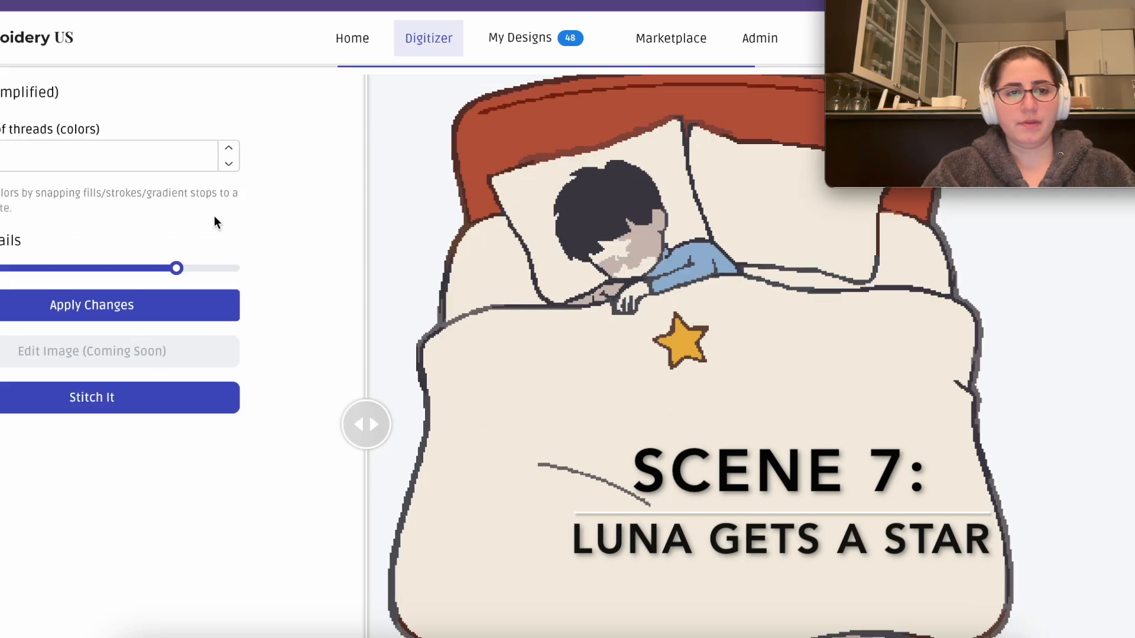
left_click_drag(176, 269, 154, 268)
left_click(97, 307)
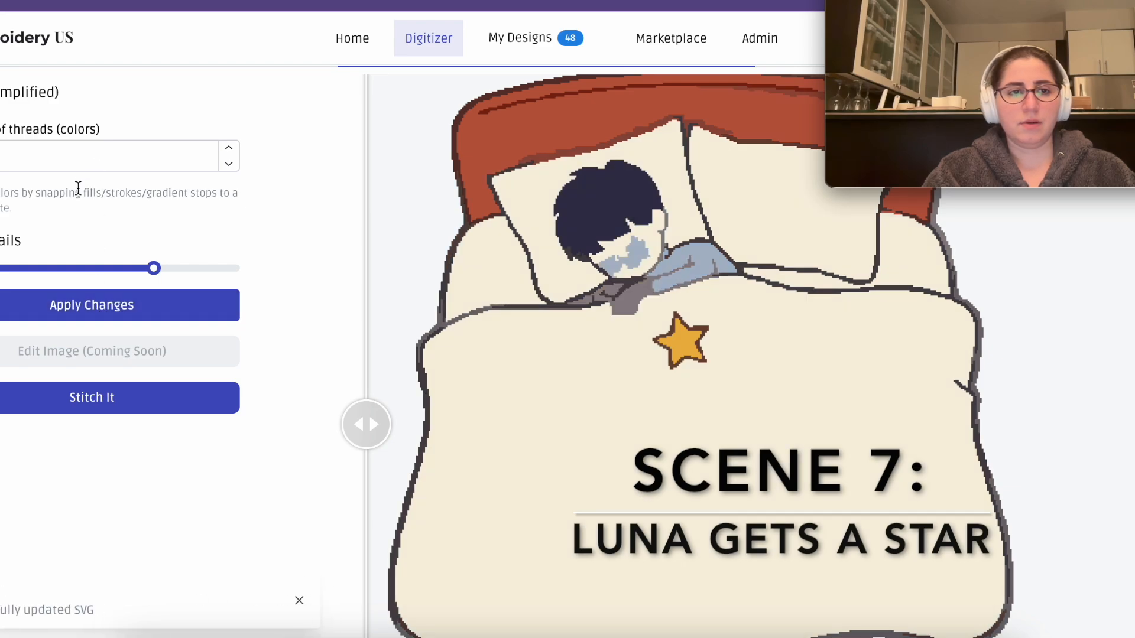
left_click(142, 306)
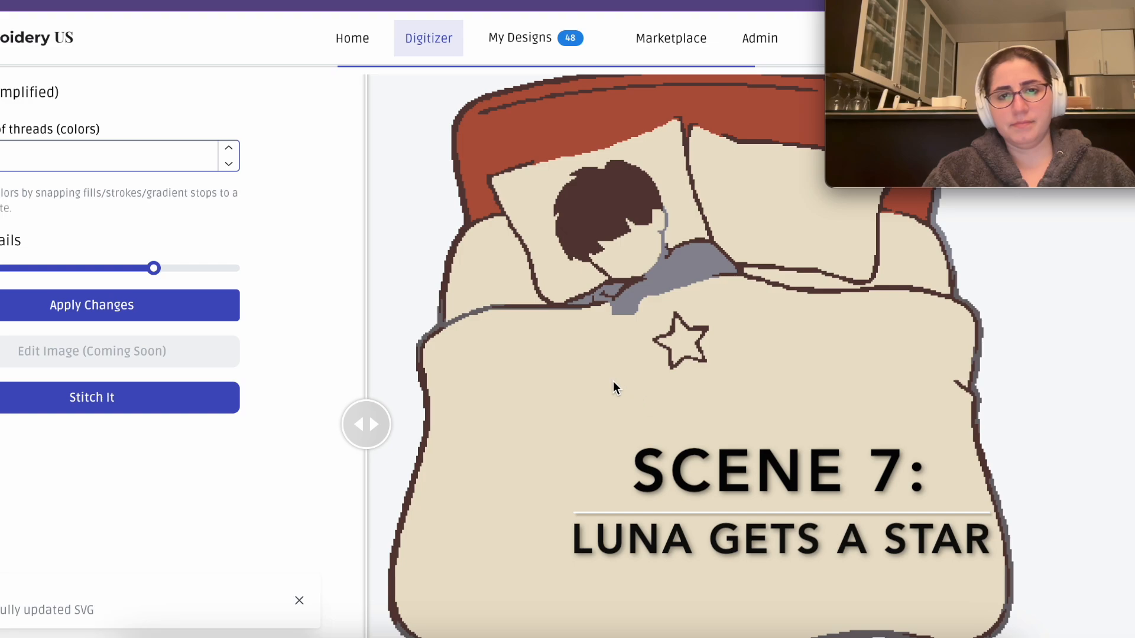
scroll(614, 387, "up", 2)
scroll(612, 382, "down", 1)
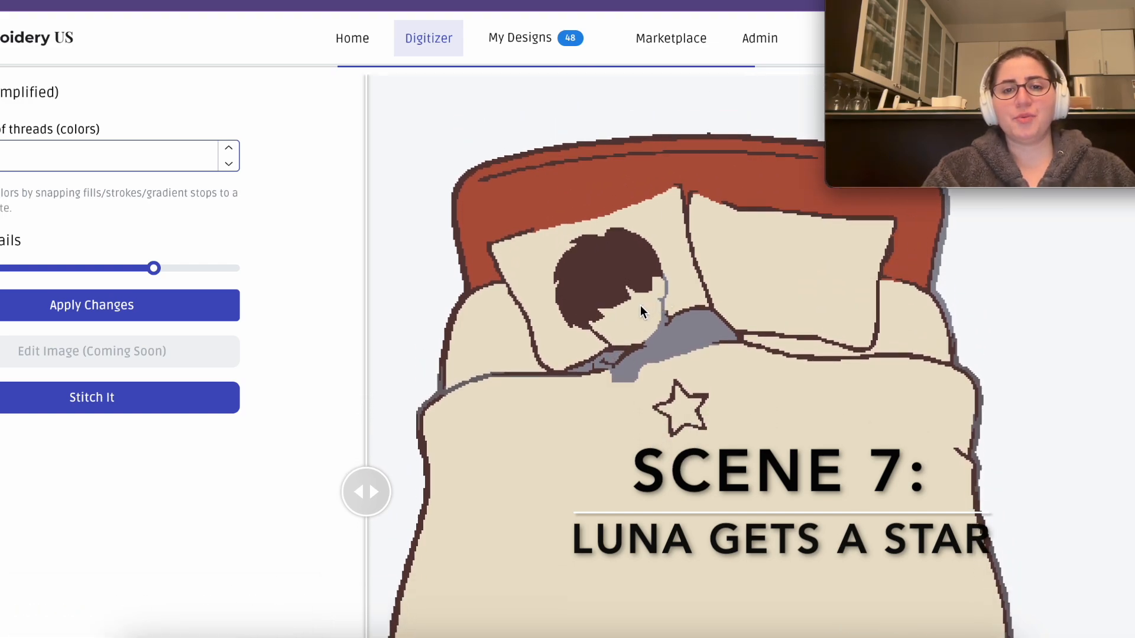
- Raise the bed art's number of threads in stages, apply each change, and review the face and star
scroll(638, 384, "down", 3)
scroll(614, 298, "up", 2)
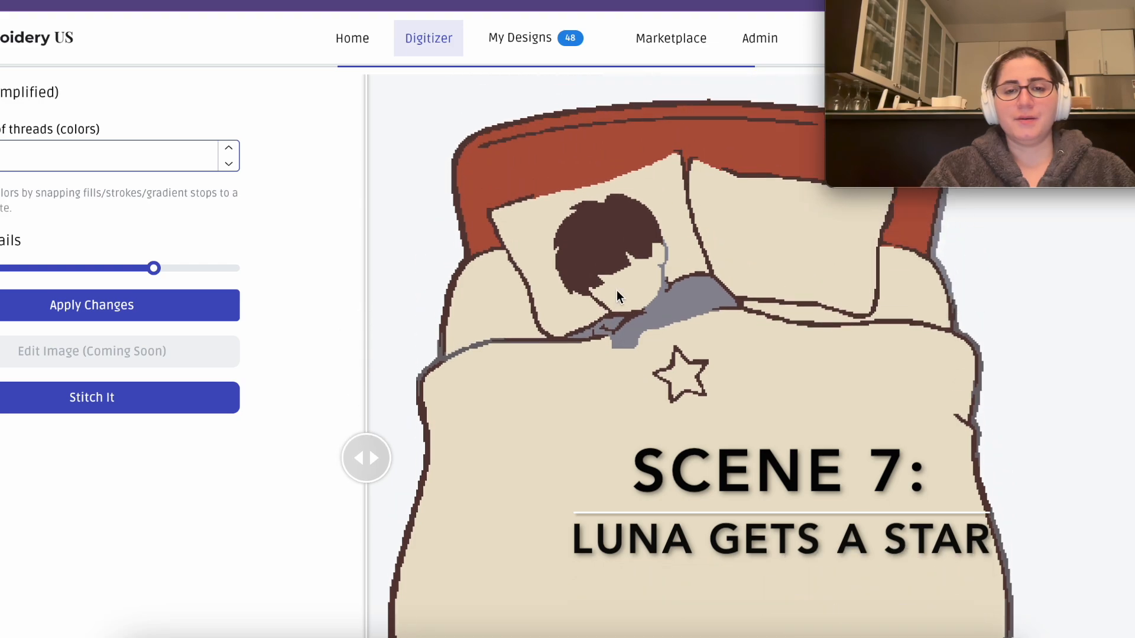
scroll(448, 193, "up", 2)
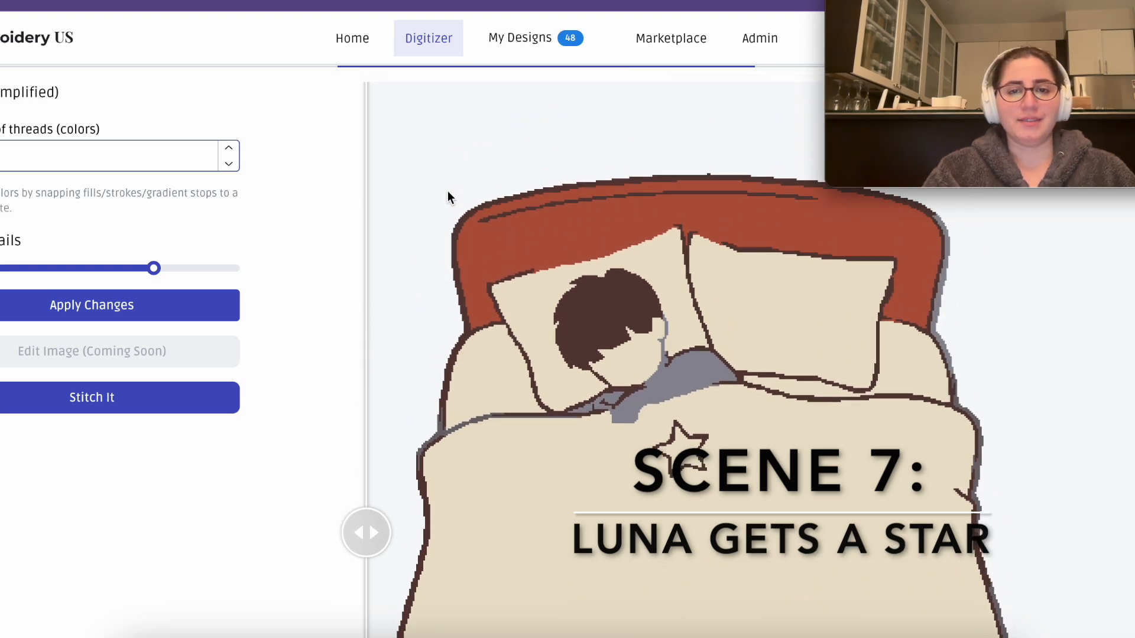
scroll(449, 63, "up", 1)
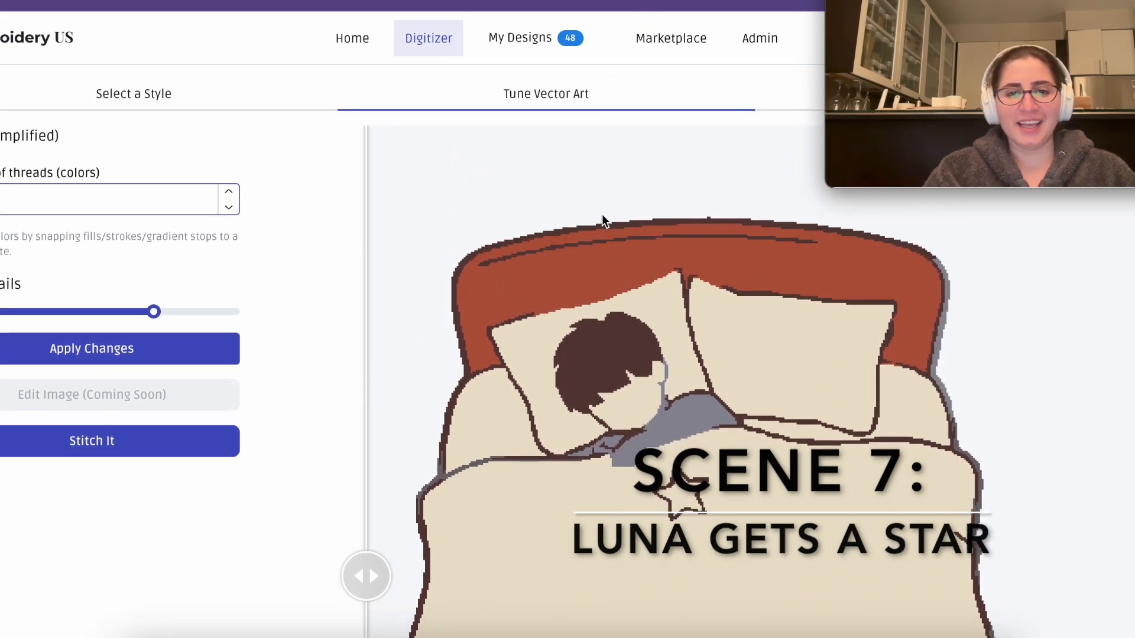
scroll(602, 214, "down", 2)
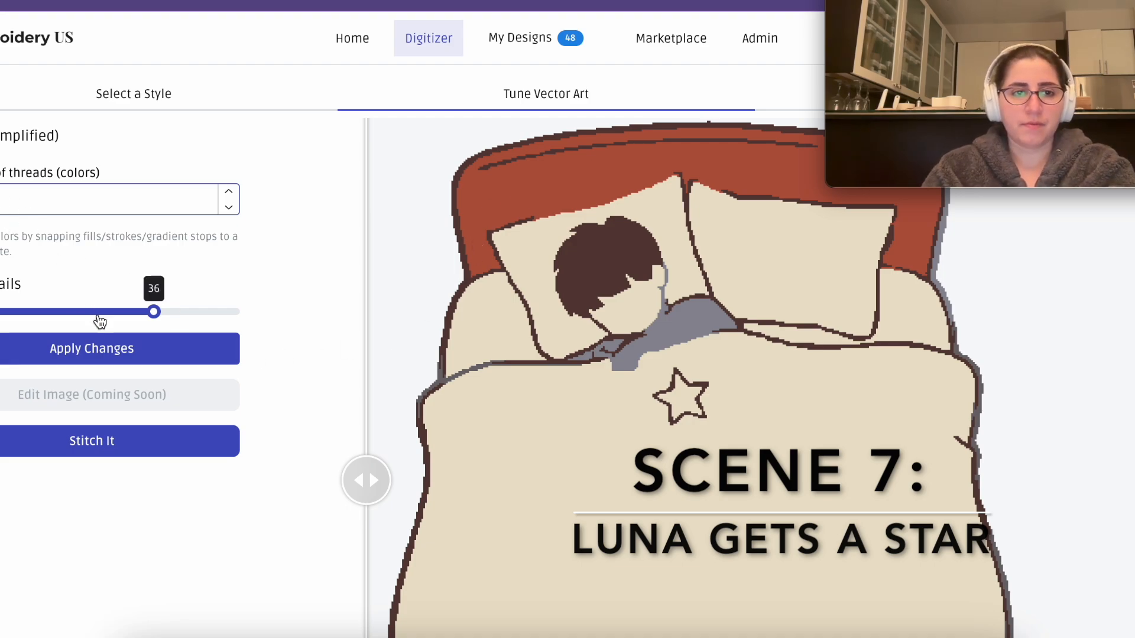
left_click(78, 351)
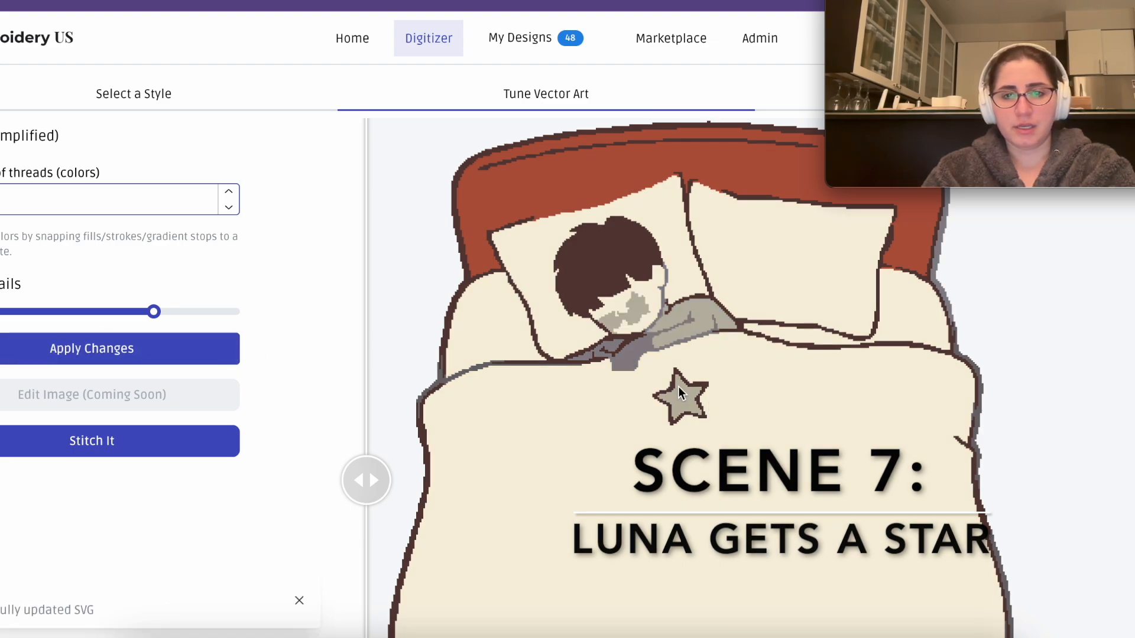
key("Return")
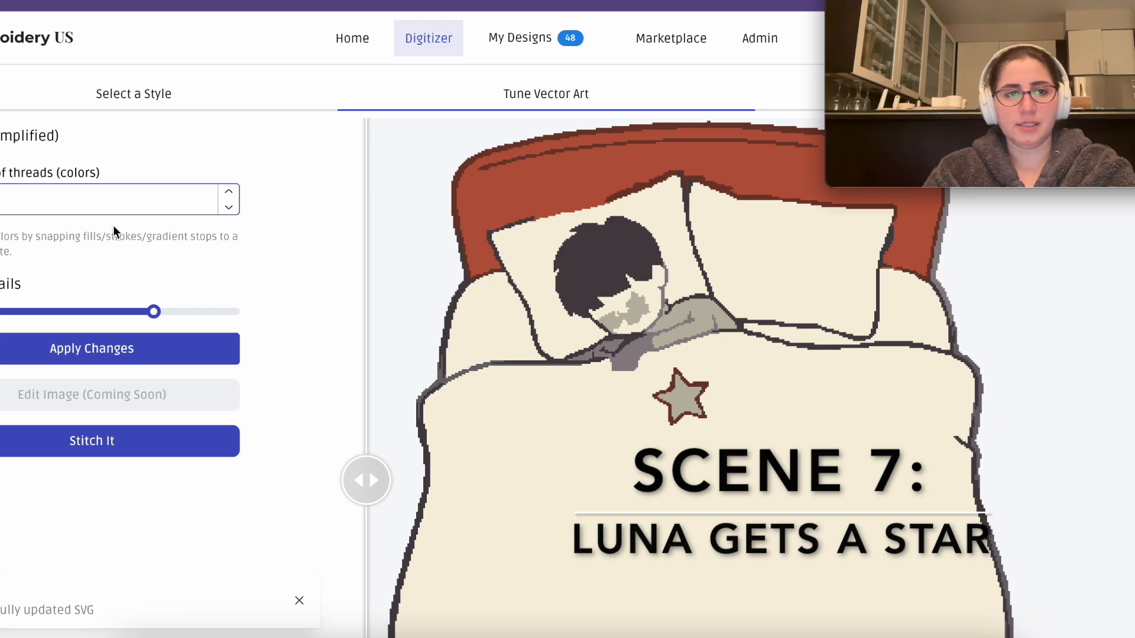
key("Return")
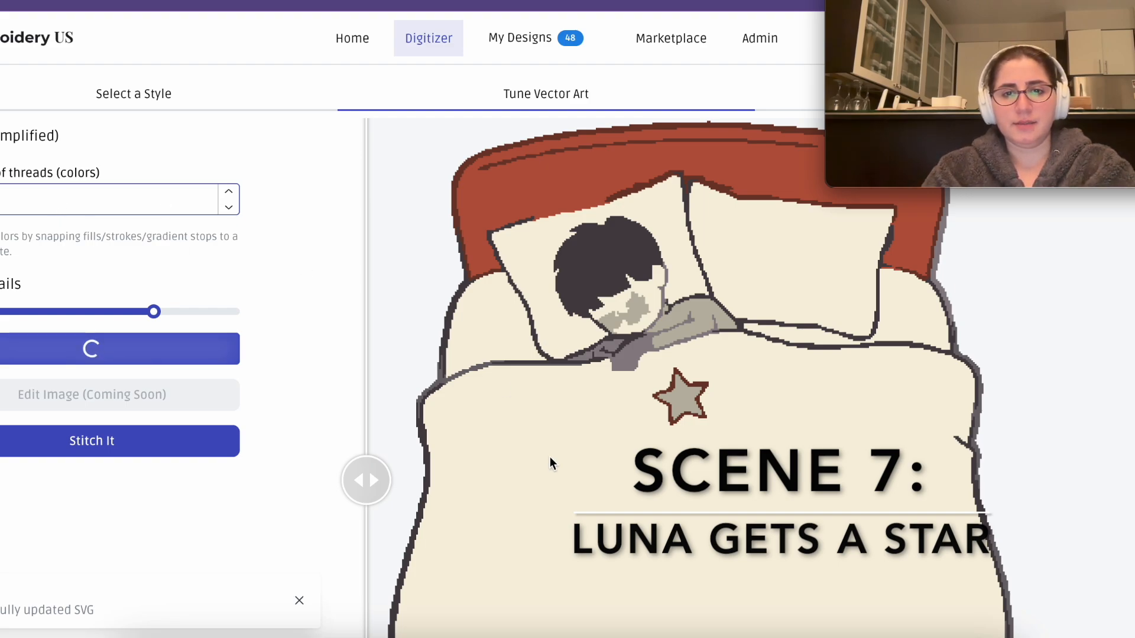
scroll(686, 527, "down", 2)
scroll(687, 528, "up", 2)
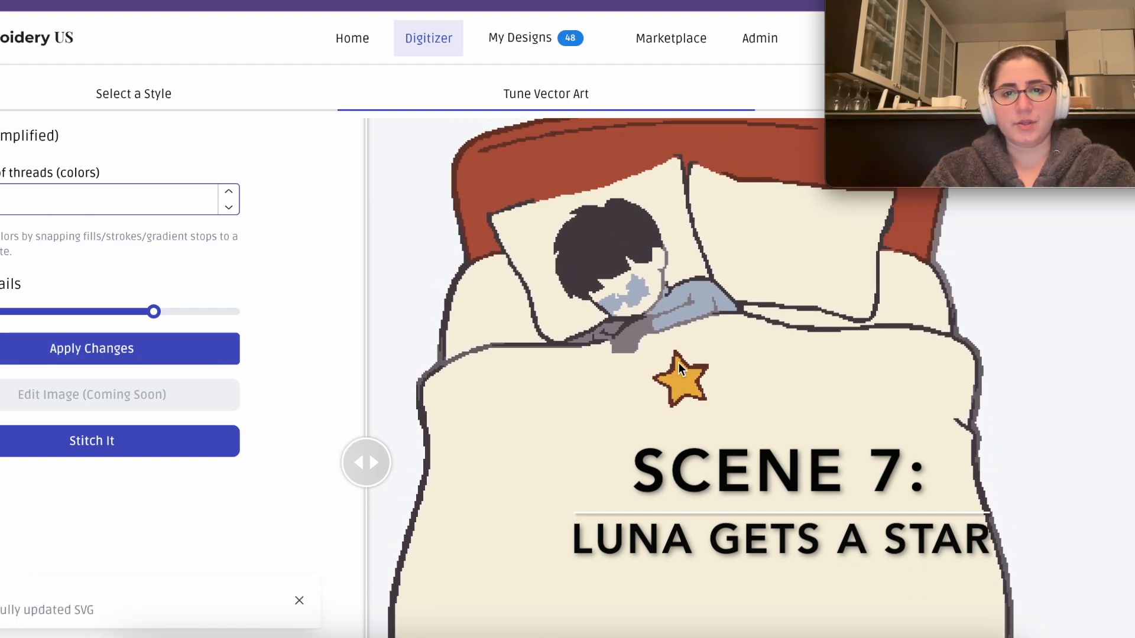
scroll(674, 373, "up", 2)
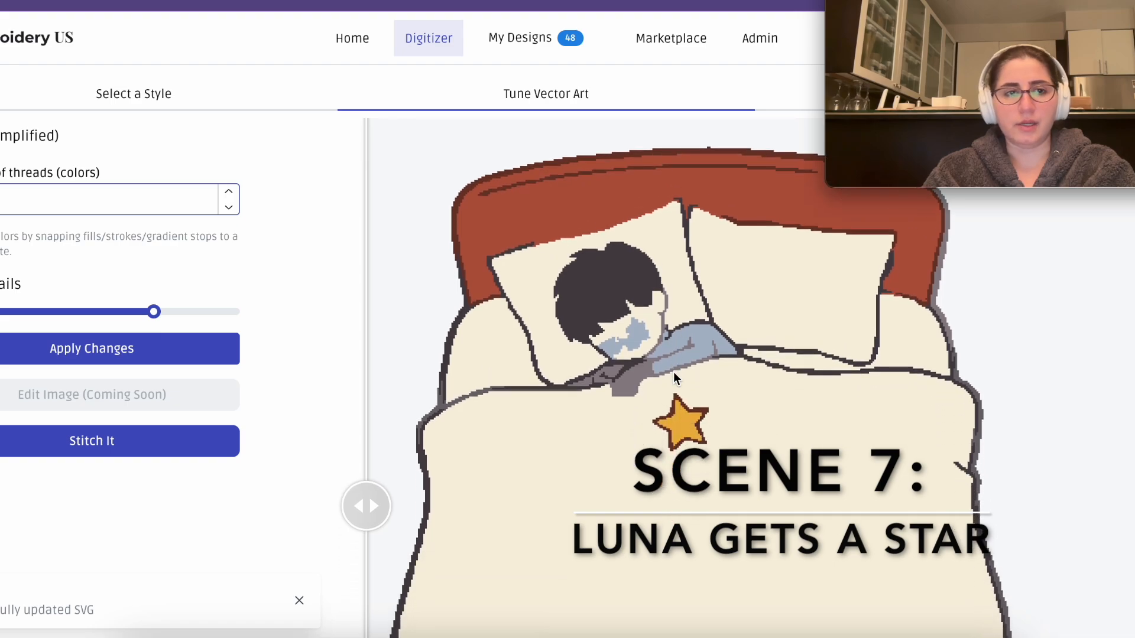
scroll(434, 466, "down", 2)
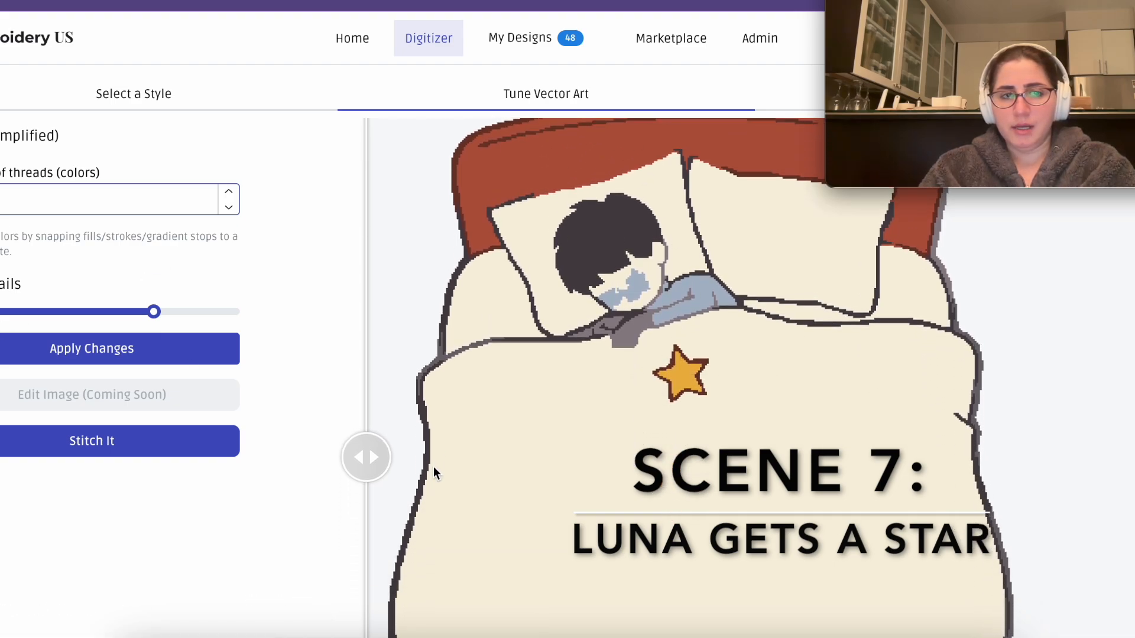
- Try several lower detail levels for the bed art, then raise the level back to 36, applying each change
left_click(121, 311)
left_click(93, 349)
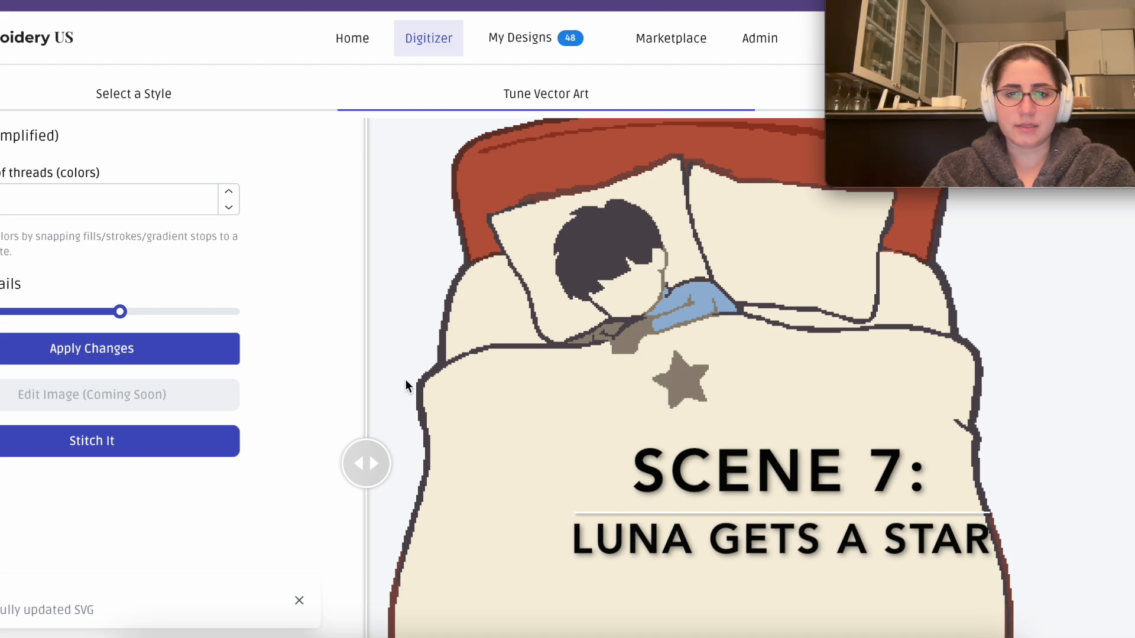
left_click(131, 312)
left_click(104, 349)
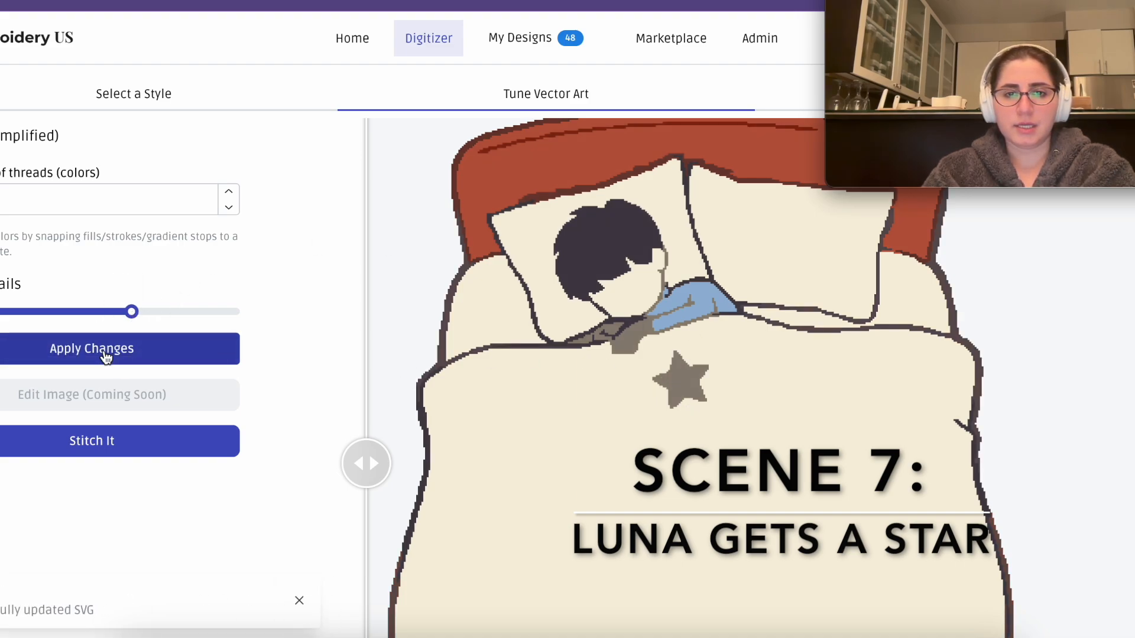
left_click(143, 312)
left_click(121, 346)
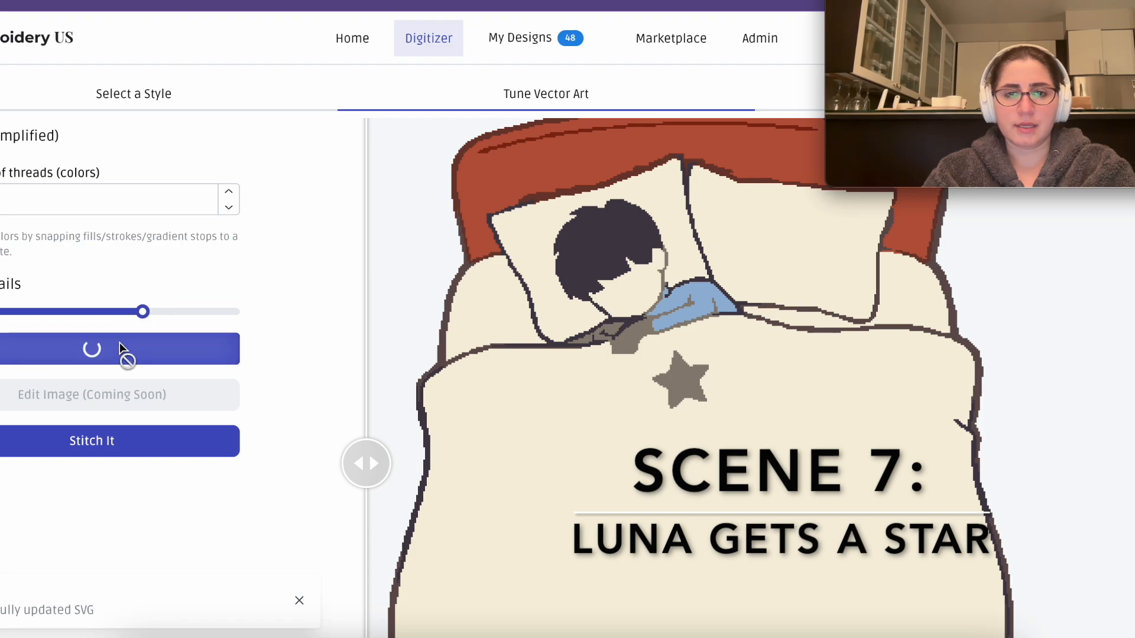
left_click(154, 313)
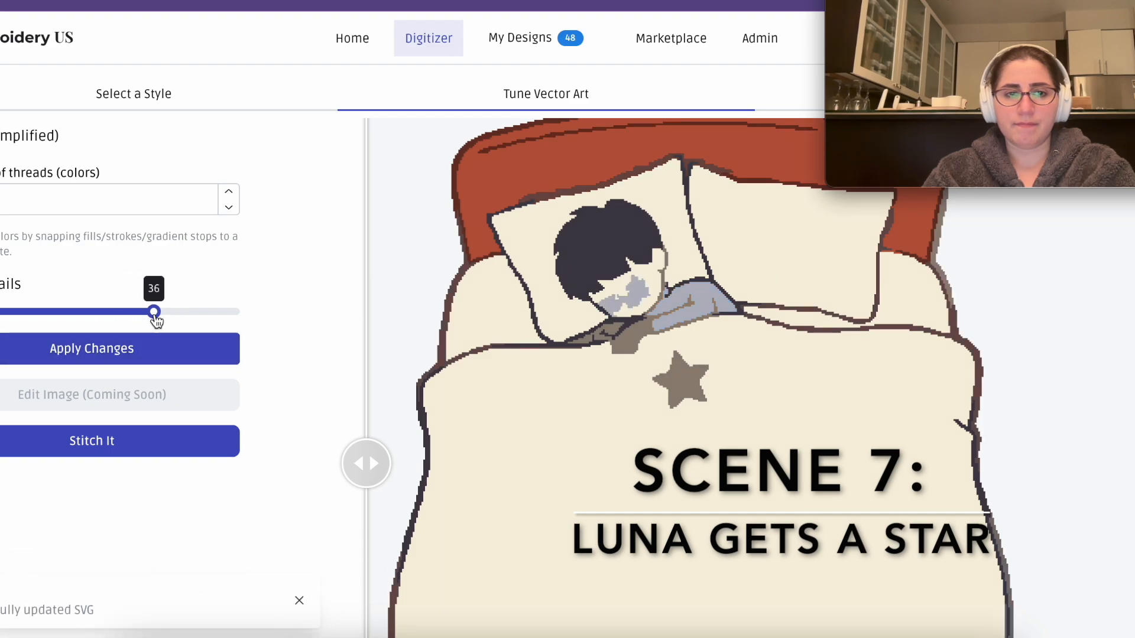
left_click(144, 350)
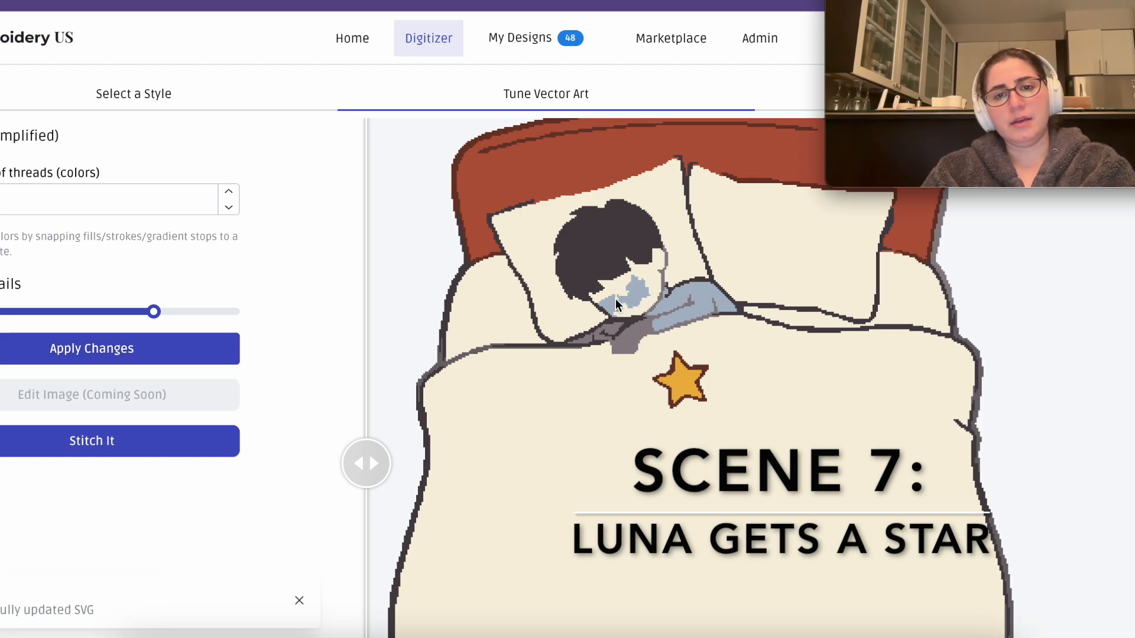
- Set the bed art's detail level to 33, apply the change, and review the art
left_click_drag(154, 312, 137, 311)
left_click(133, 354)
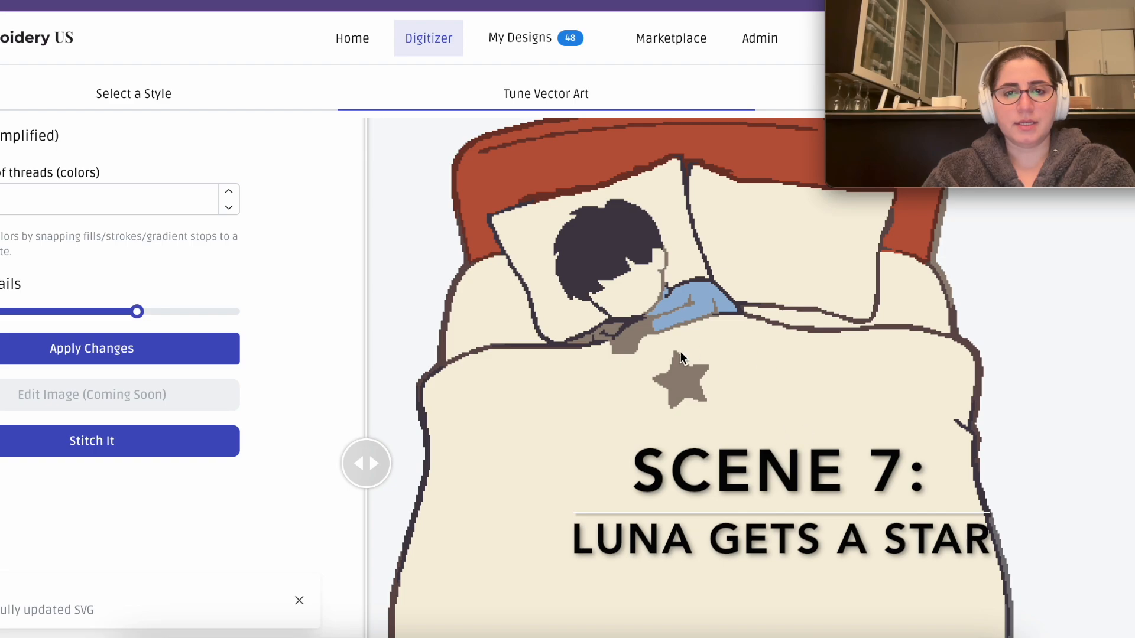
scroll(695, 405, "down", 2)
scroll(694, 406, "up", 2)
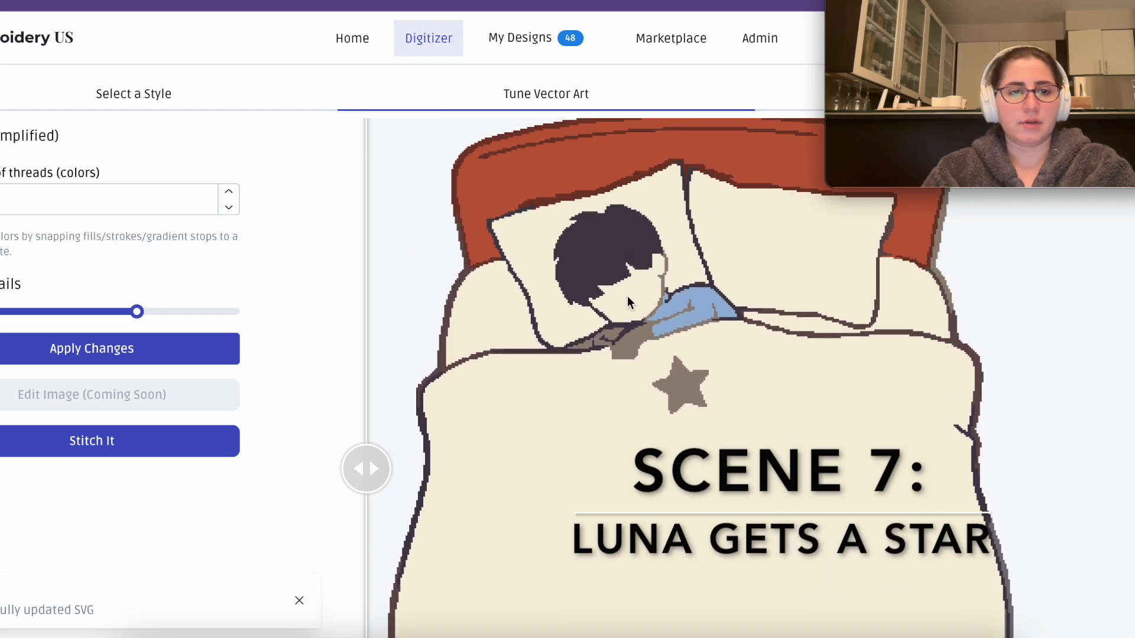
- Reduce the bed art's number of threads, raise it again in stages, apply each change, and review the art
left_click(64, 208)
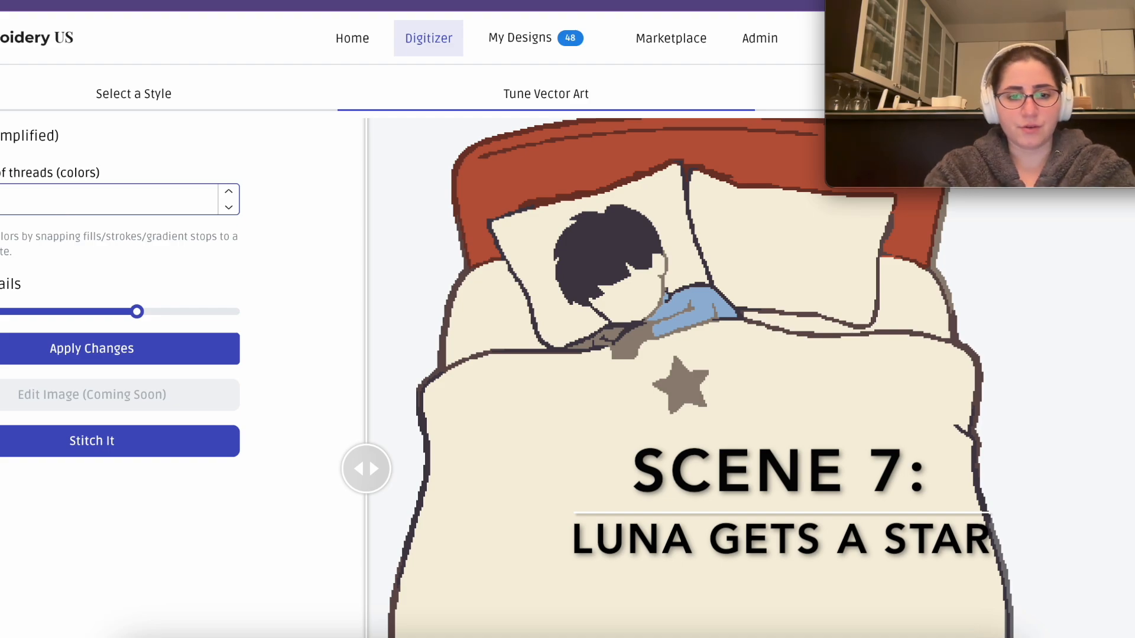
key("Return")
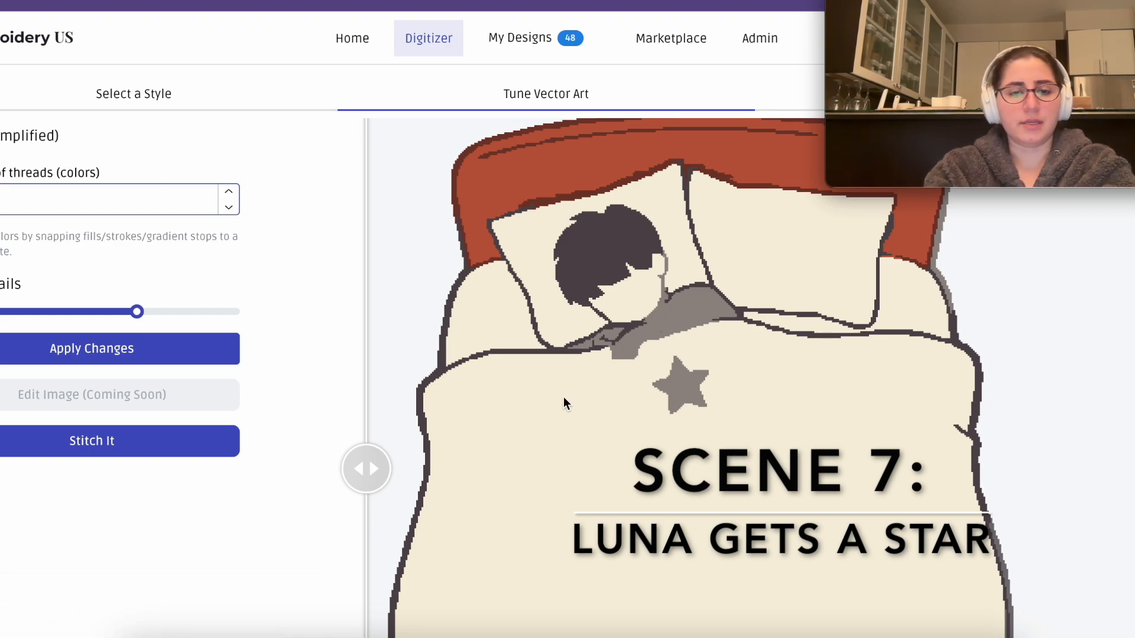
key("Return")
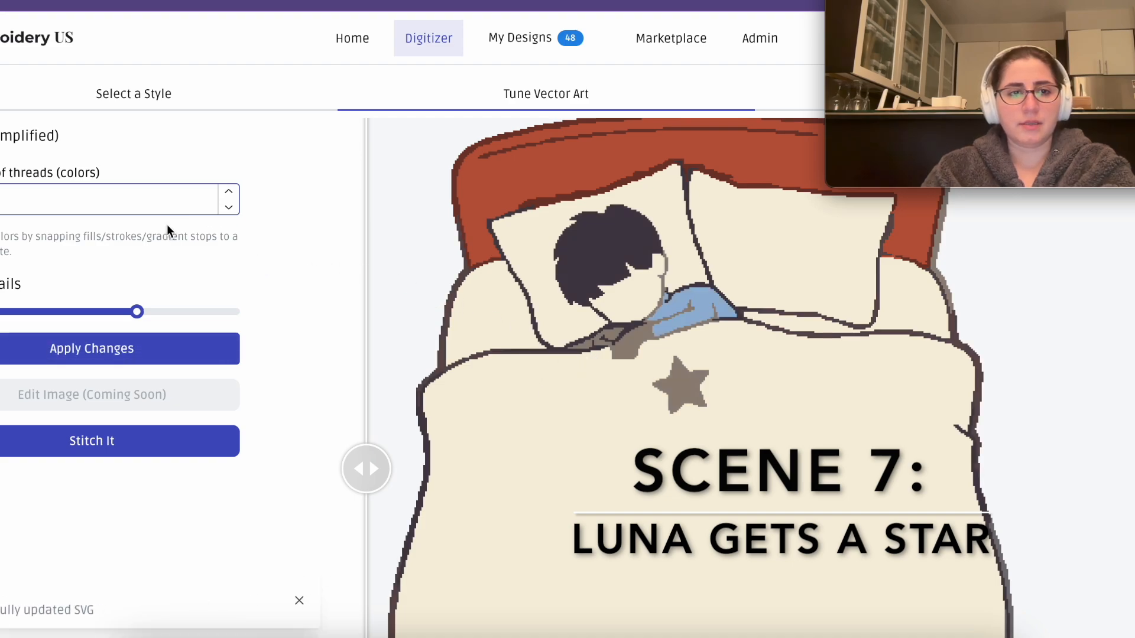
key("Return")
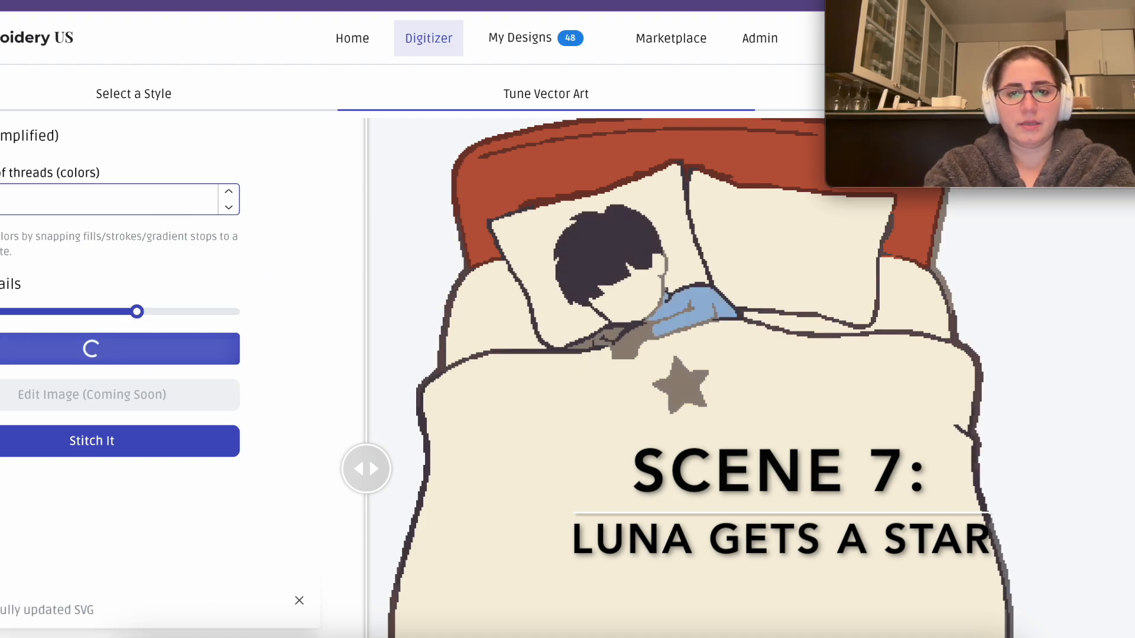
scroll(408, 334, "down", 3)
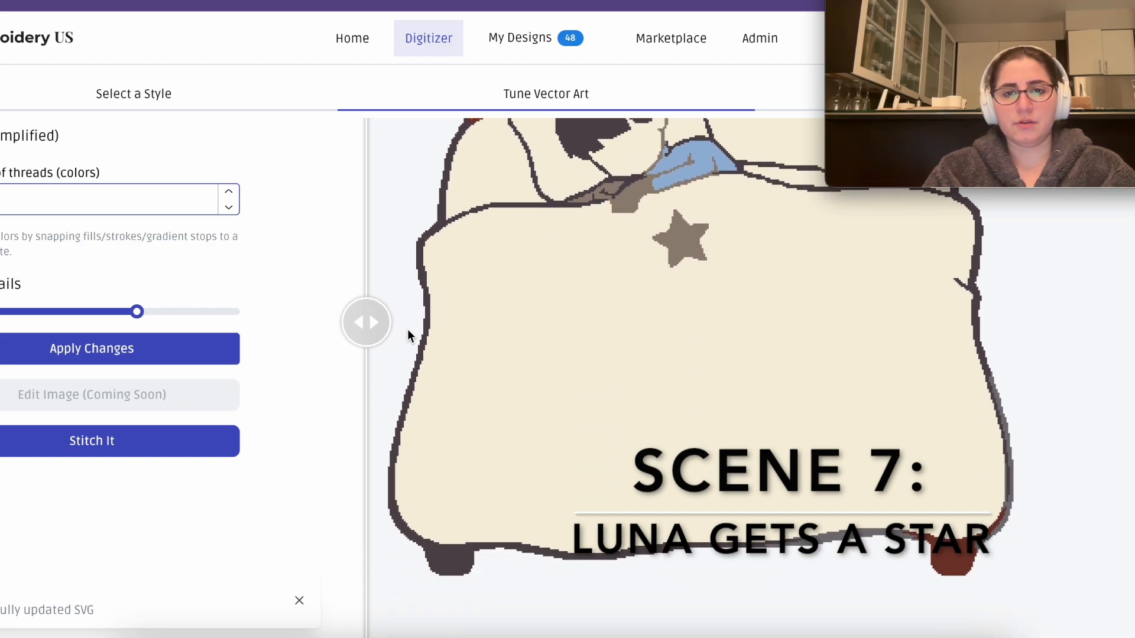
scroll(408, 335, "up", 2)
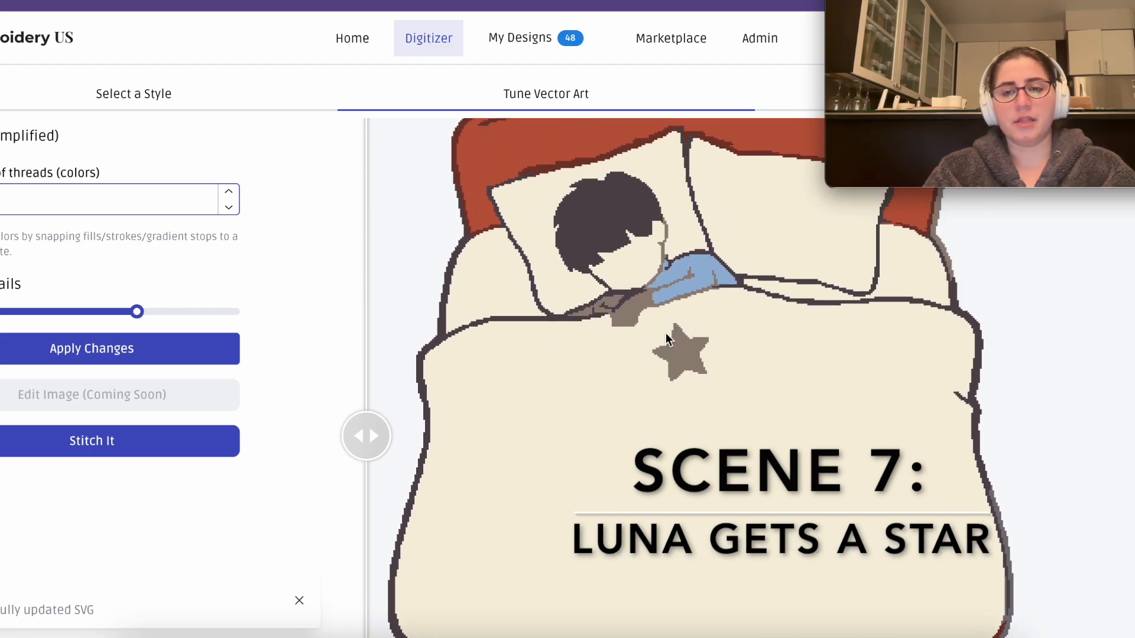
- Stitch the bed art with a 4 x 4 frame size and examine the embroidery preview
mouse_move(88, 311)
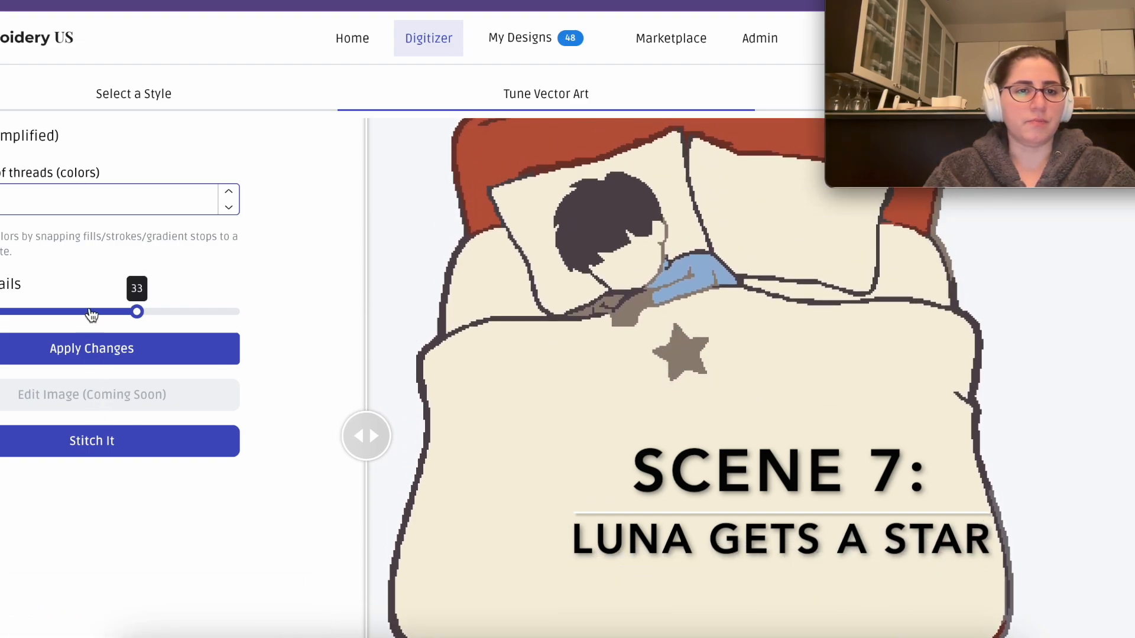
left_click(76, 439)
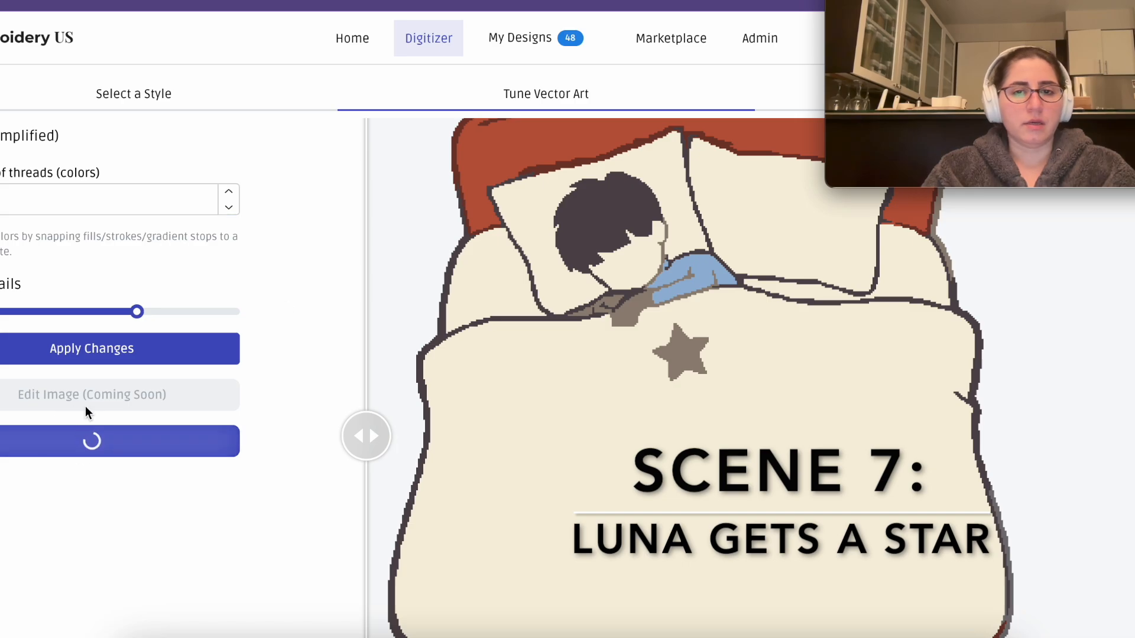
left_click(538, 355)
left_click(514, 421)
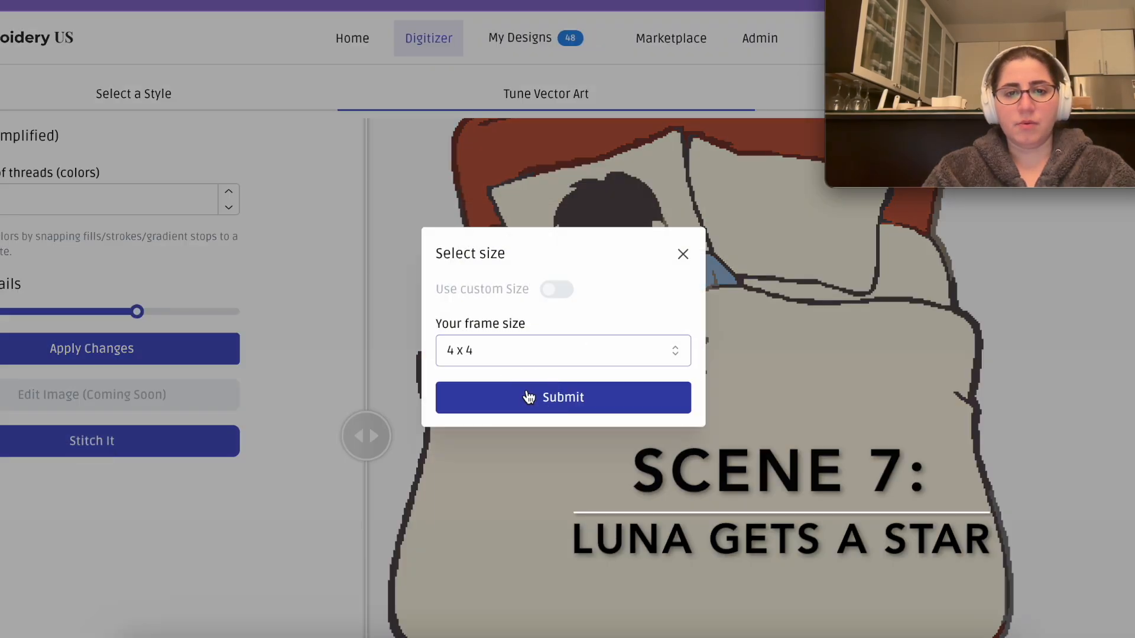
left_click(526, 396)
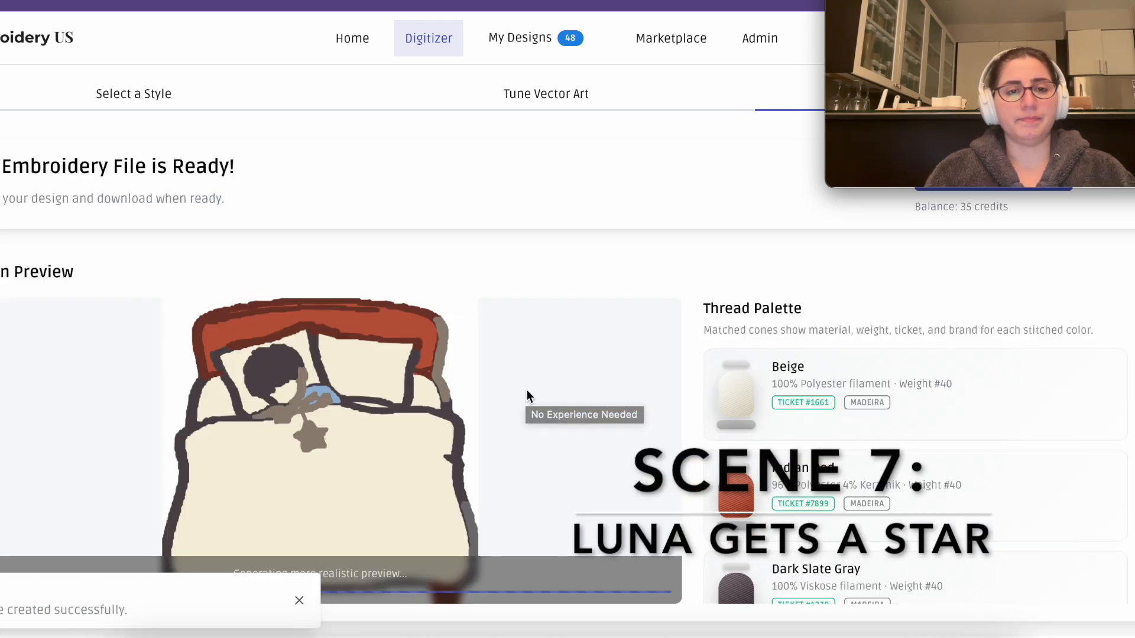
scroll(281, 401, "down", 2)
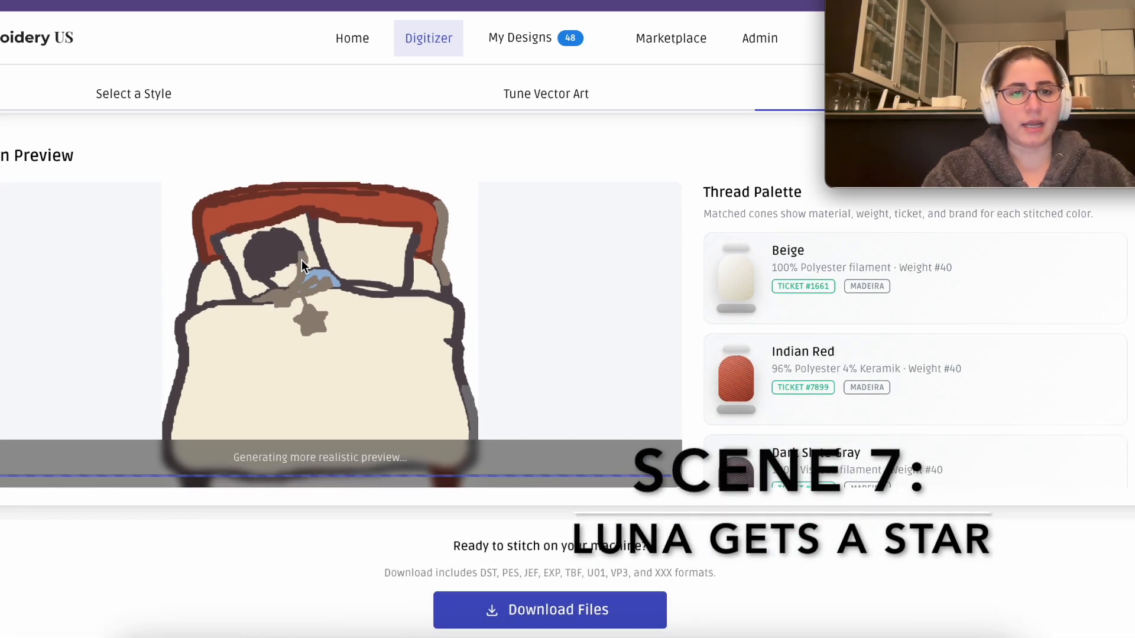
scroll(289, 292, "down", 1)
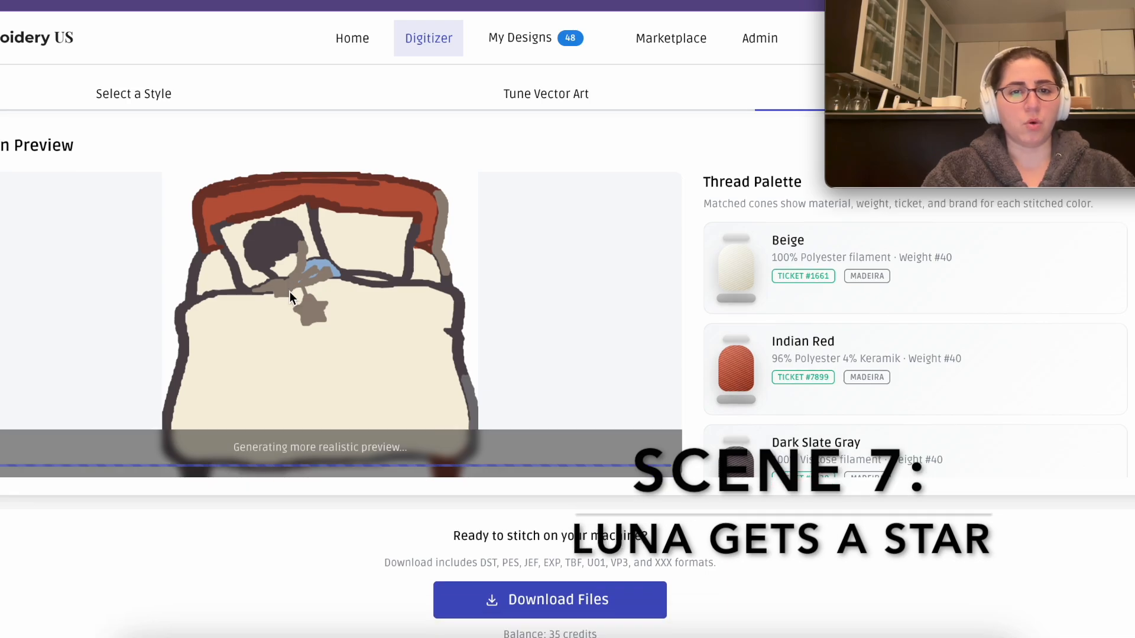
scroll(289, 236, "up", 2)
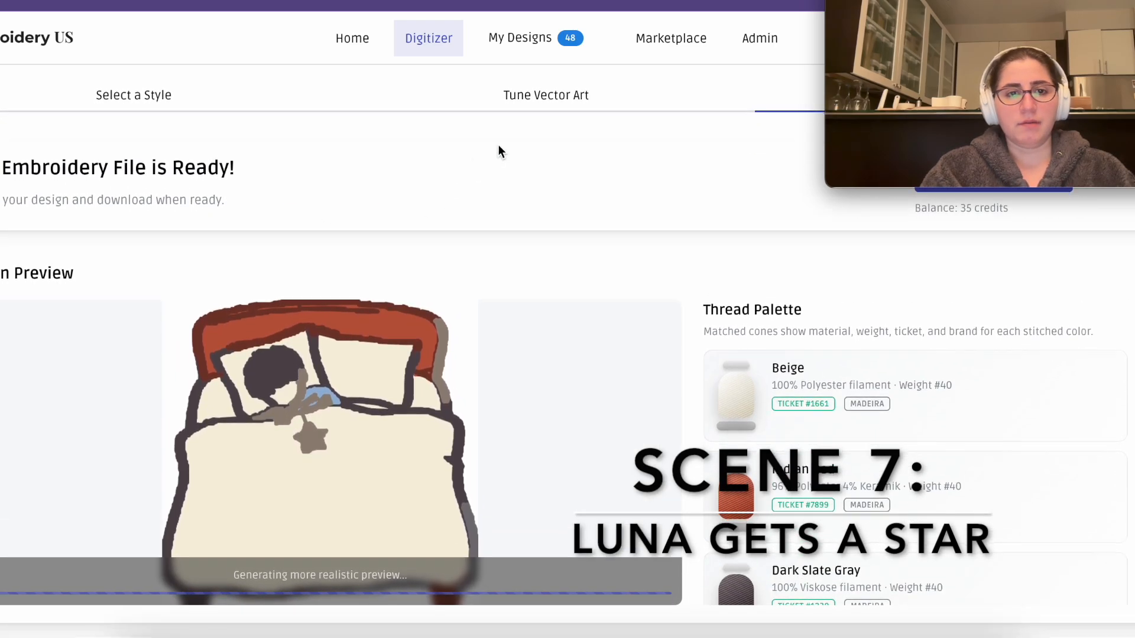
- Return to tuning the bed's vector art, lower its detail level in two stages, apply each change, and review the art
left_click(564, 96)
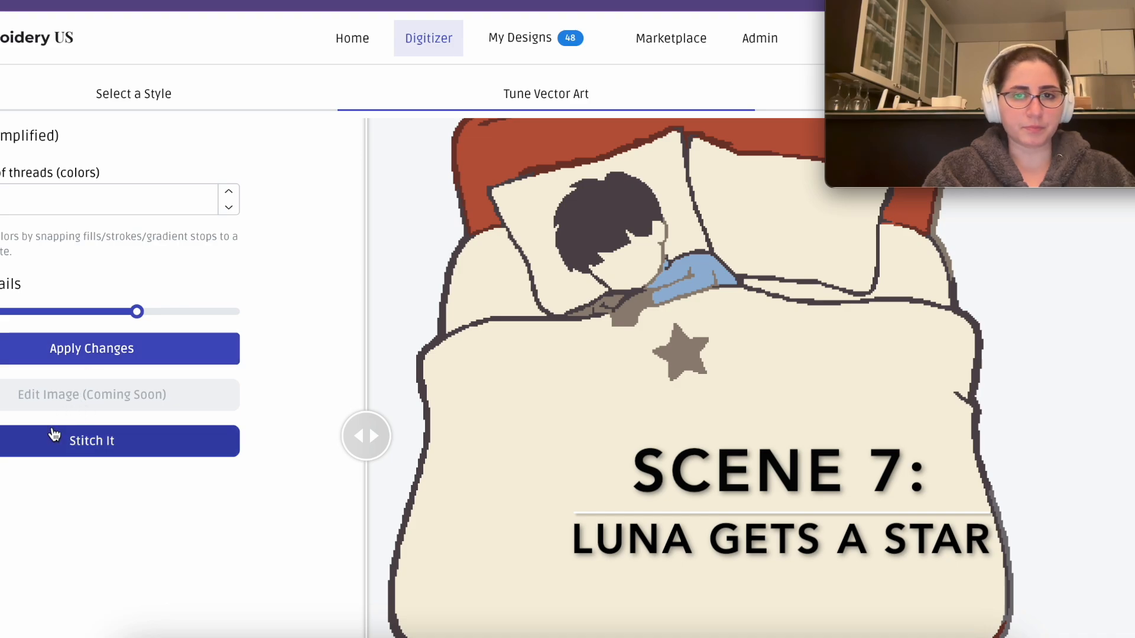
left_click(120, 312)
left_click(111, 346)
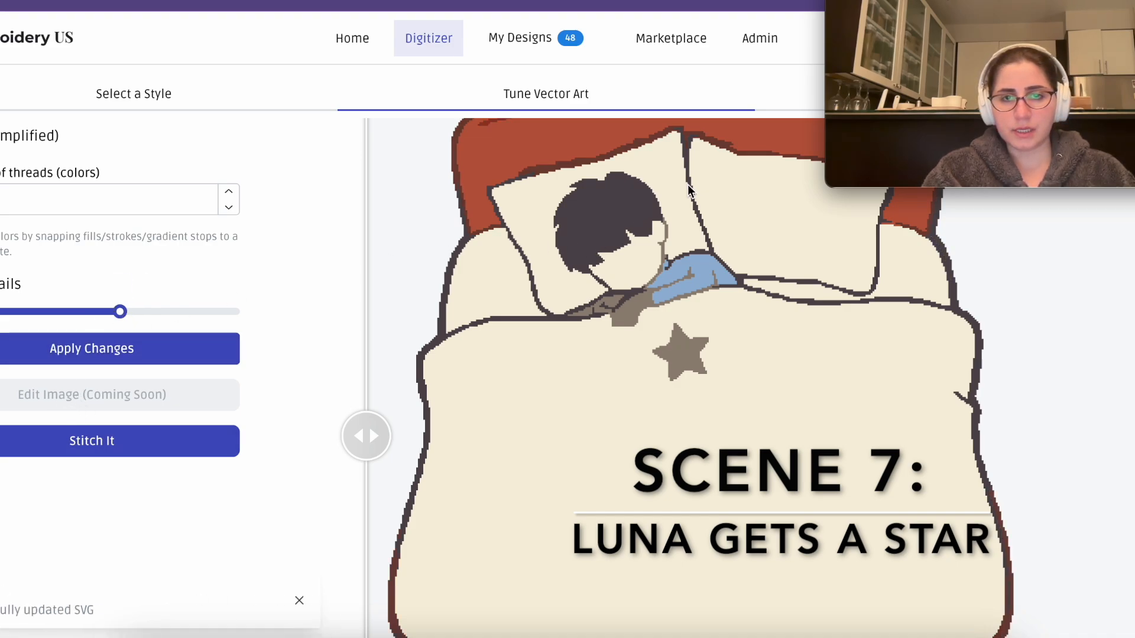
left_click_drag(122, 312, 104, 311)
left_click(89, 349)
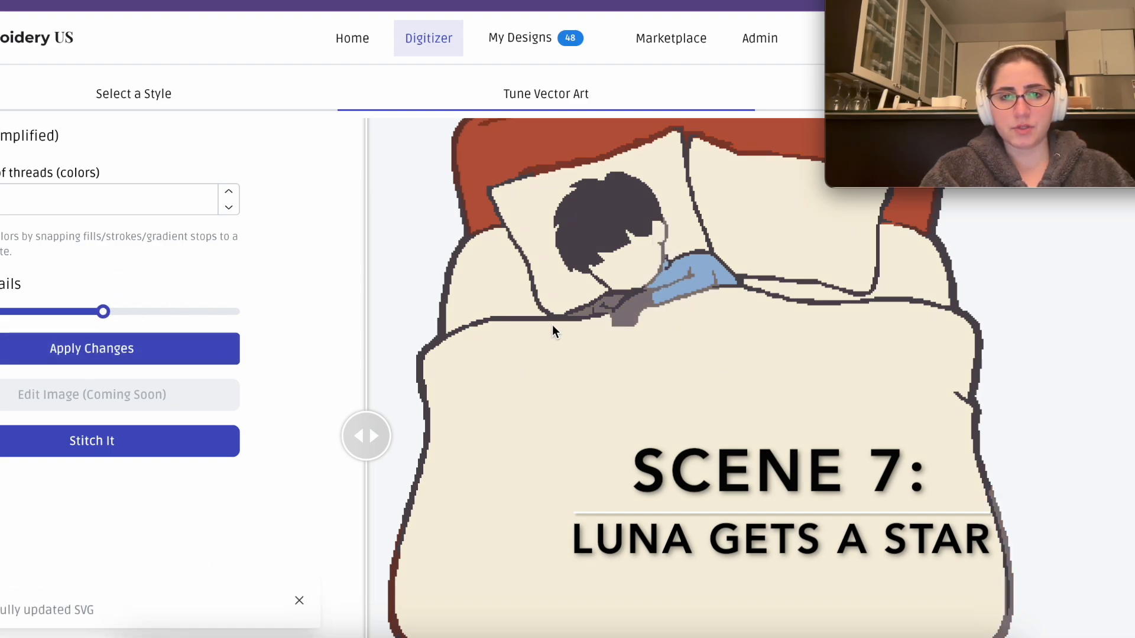
scroll(552, 325, "up", 2)
scroll(552, 325, "up", 1)
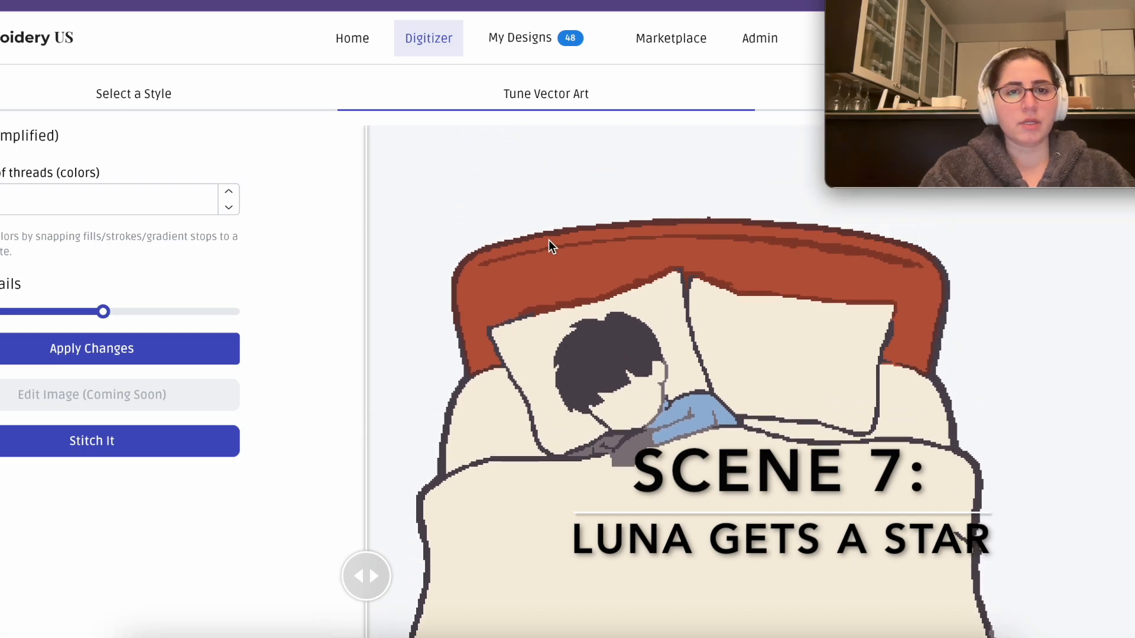
- Start a new image idea with the copied prompt beginning "simple bed shape with blanket" and read through its wording
left_click(345, 43)
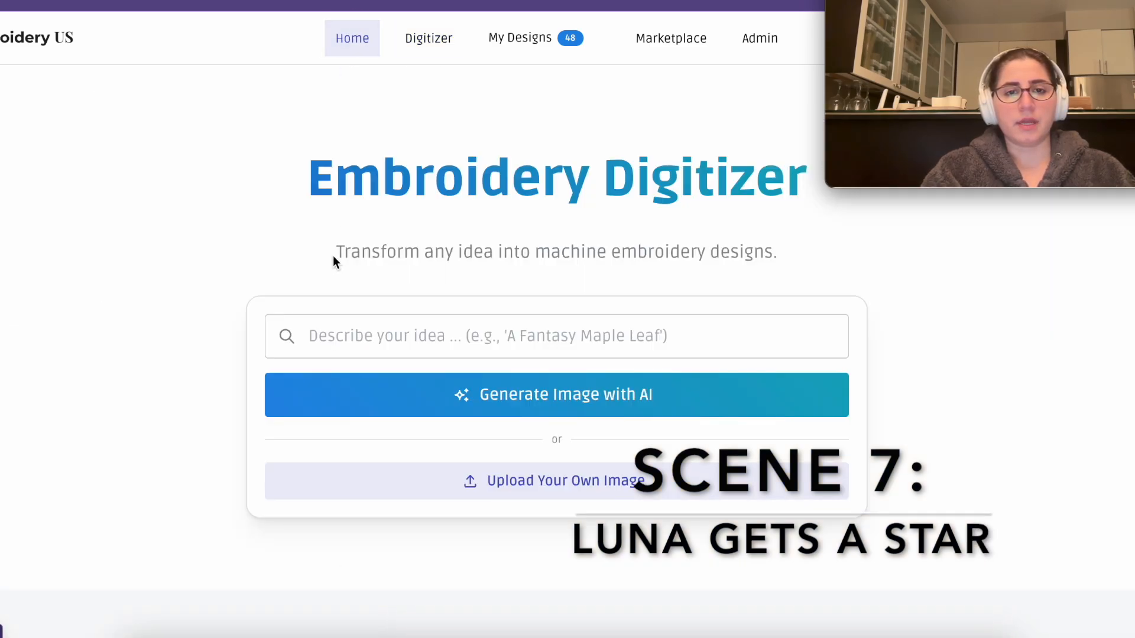
left_click(320, 327)
key("ctrl+v")
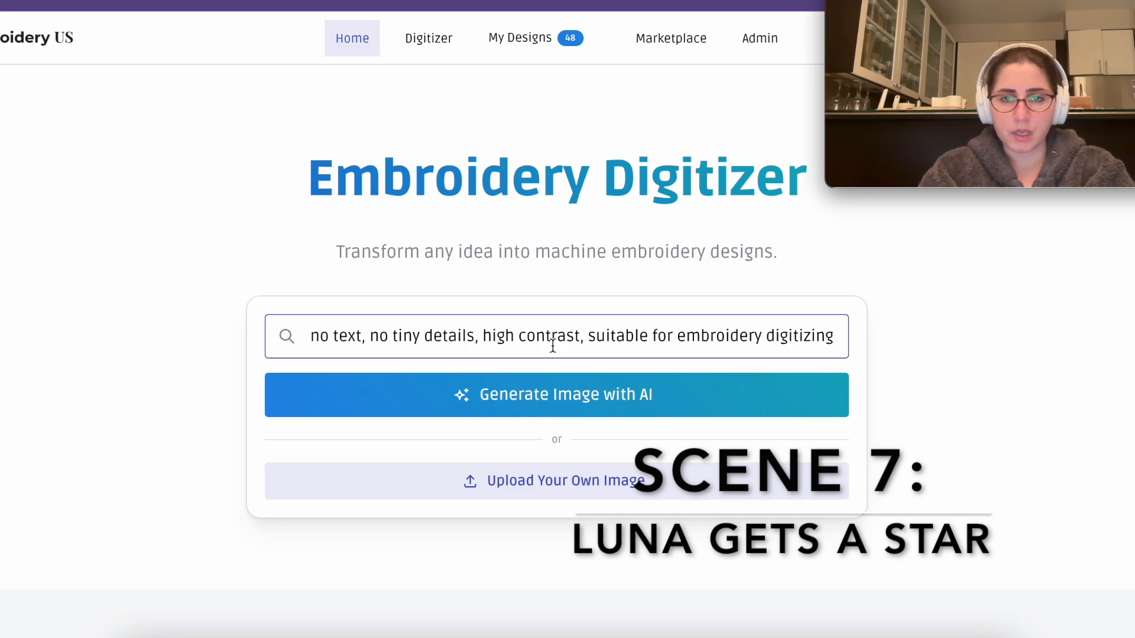
scroll(581, 337, "left", 2)
scroll(582, 338, "left", 8)
scroll(582, 338, "left", 3)
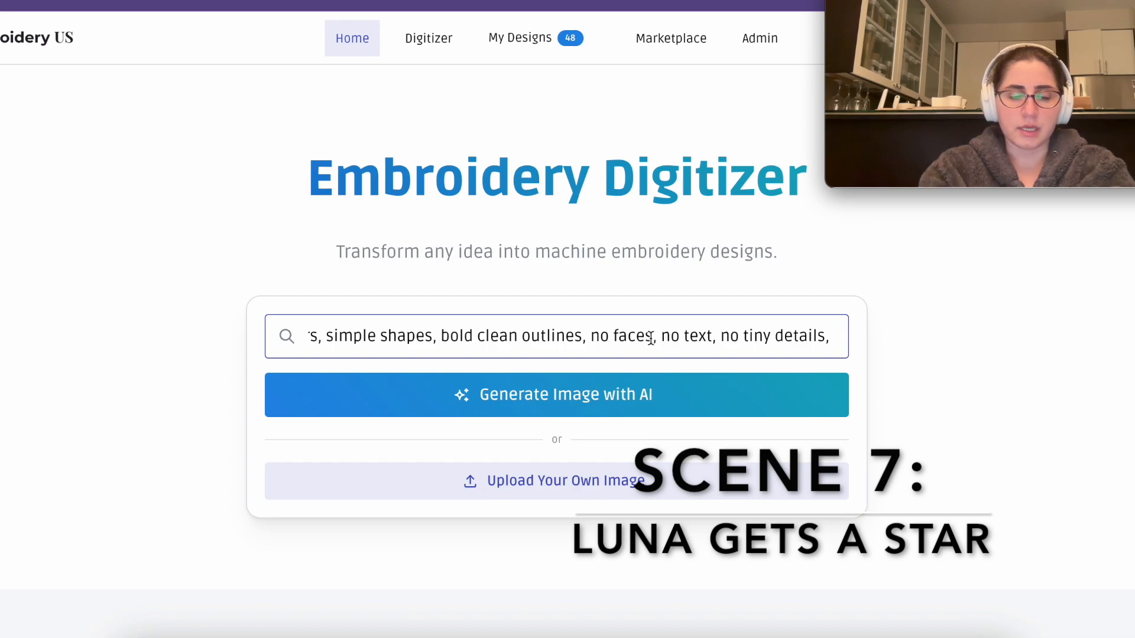
scroll(651, 337, "left", 2)
scroll(651, 337, "left", 10)
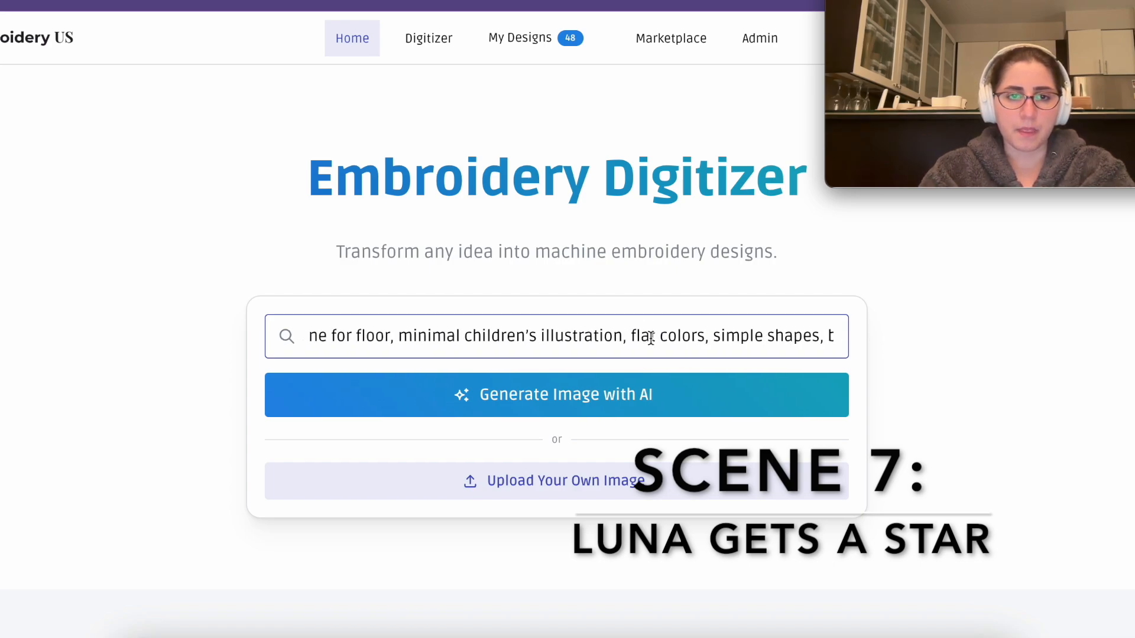
scroll(651, 338, "left", 10)
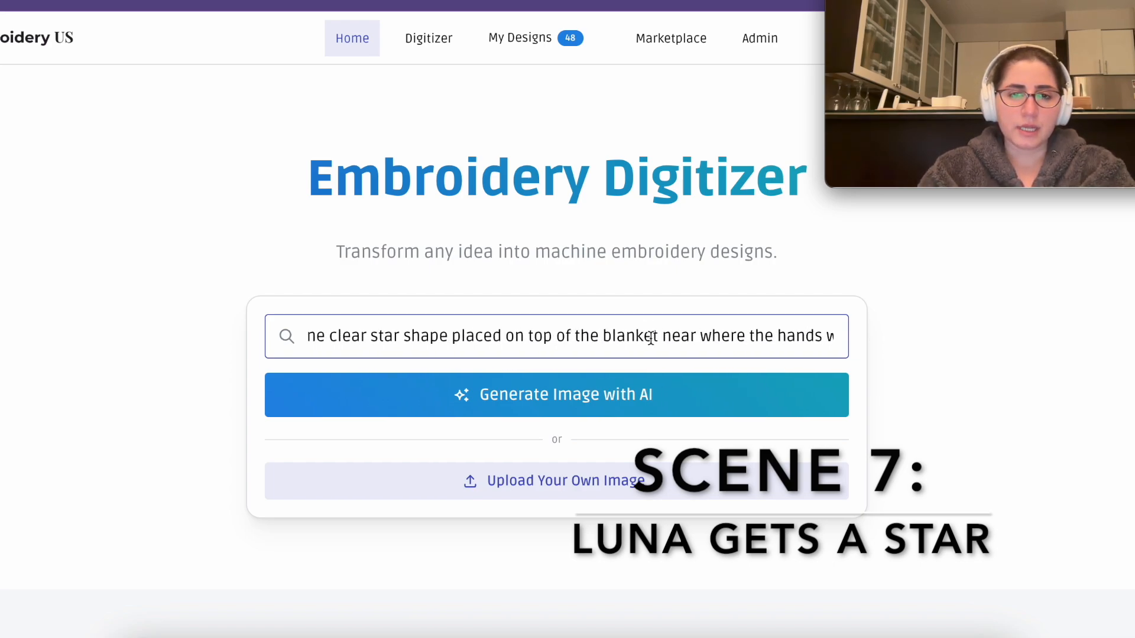
scroll(651, 338, "left", 6)
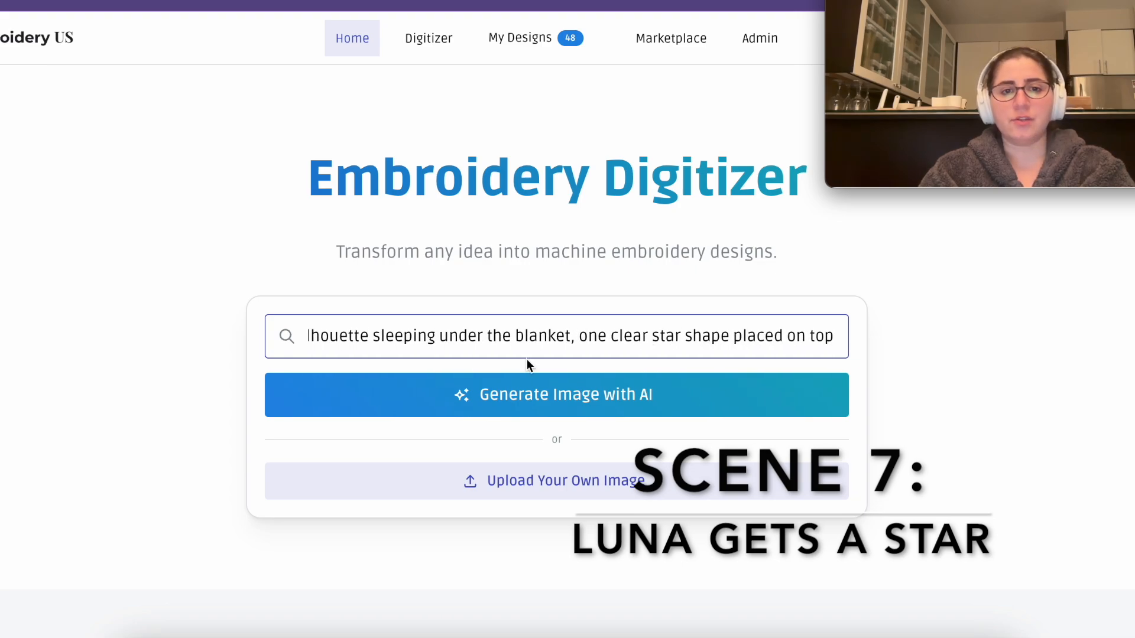
scroll(468, 336, "left", 2)
scroll(467, 335, "left", 5)
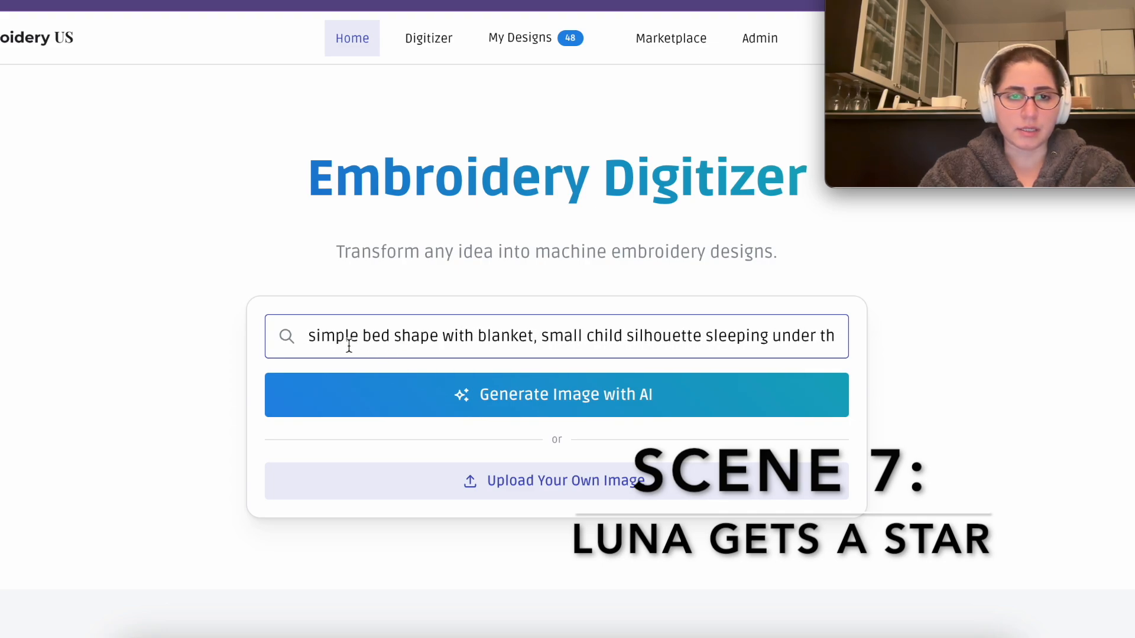
scroll(712, 336, "right", 3)
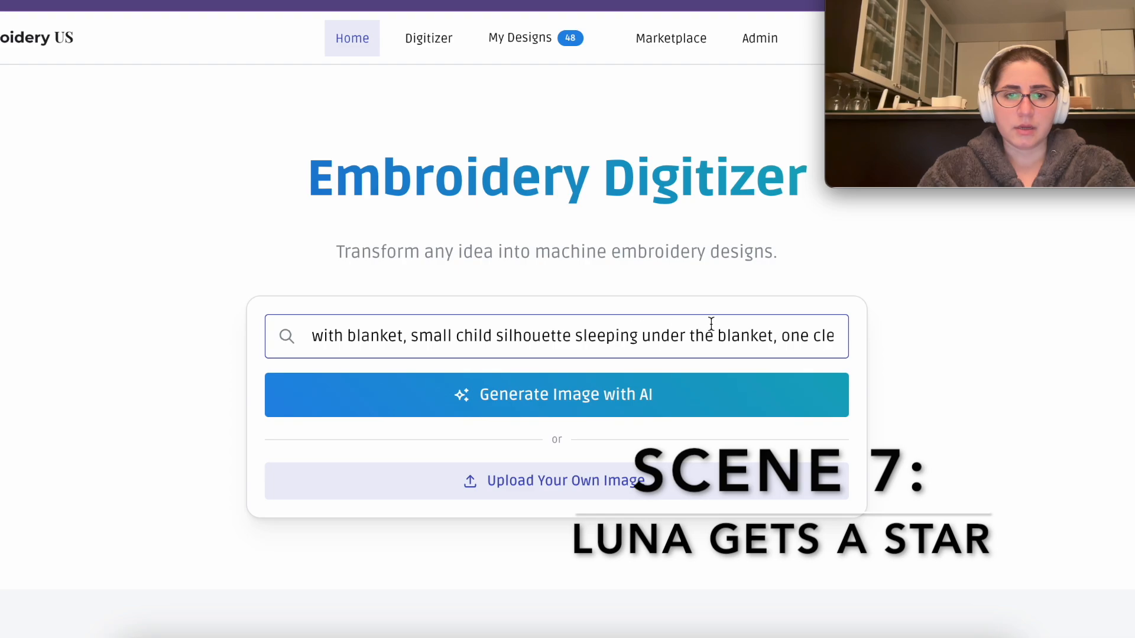
- Add "its turned away from point of view" after "sleeping under the blanket" in the prompt and generate the image
left_click(775, 336)
type(", ")
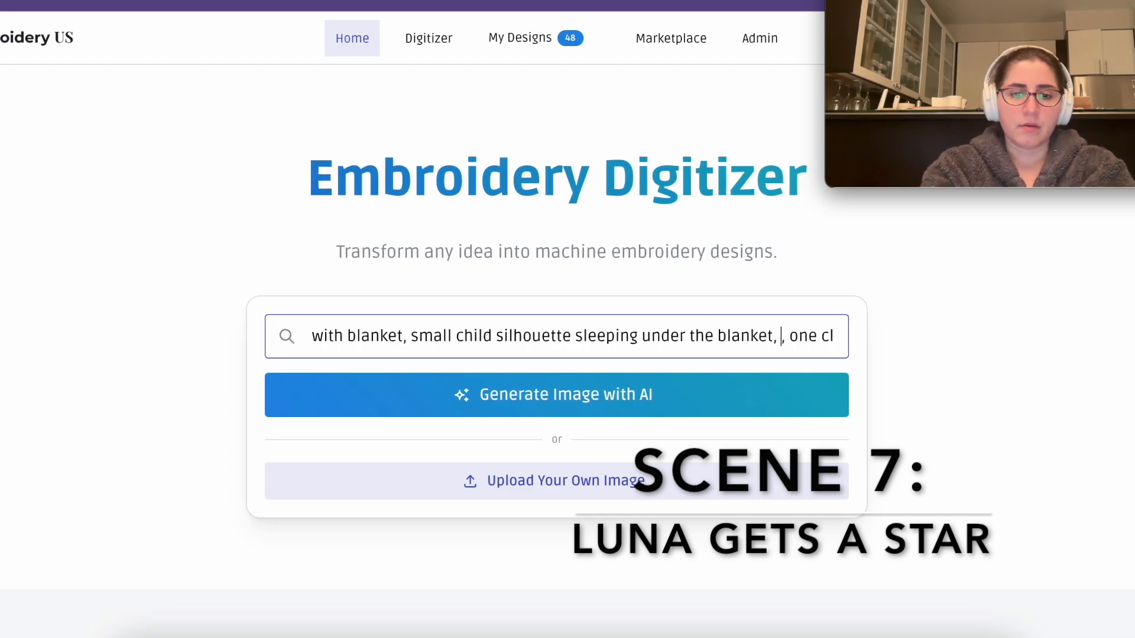
type("its")
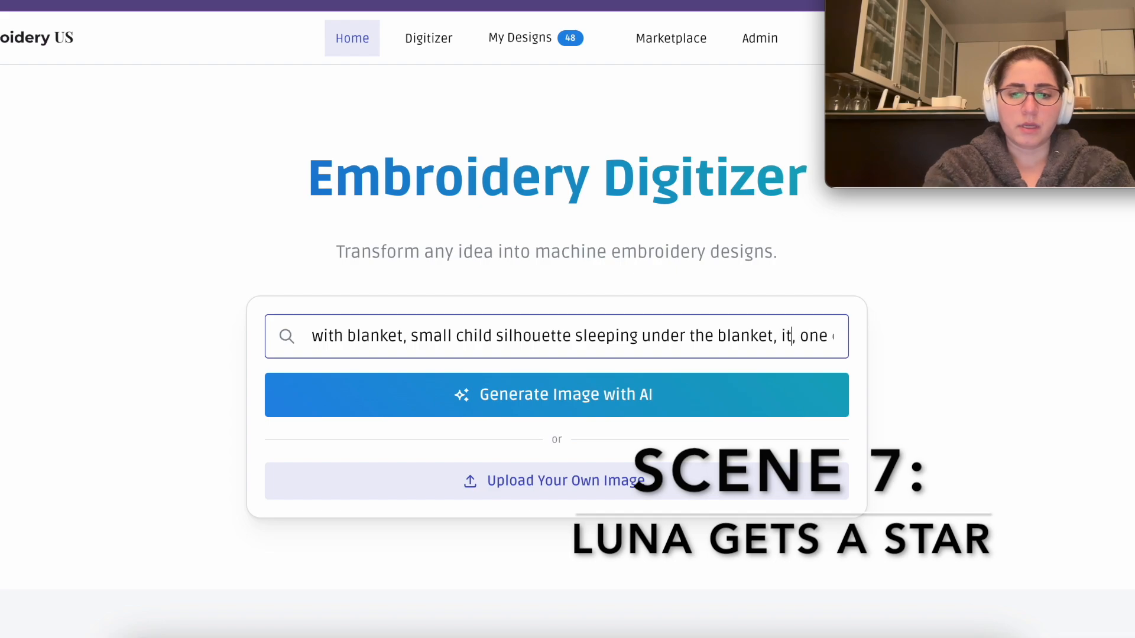
type(" back")
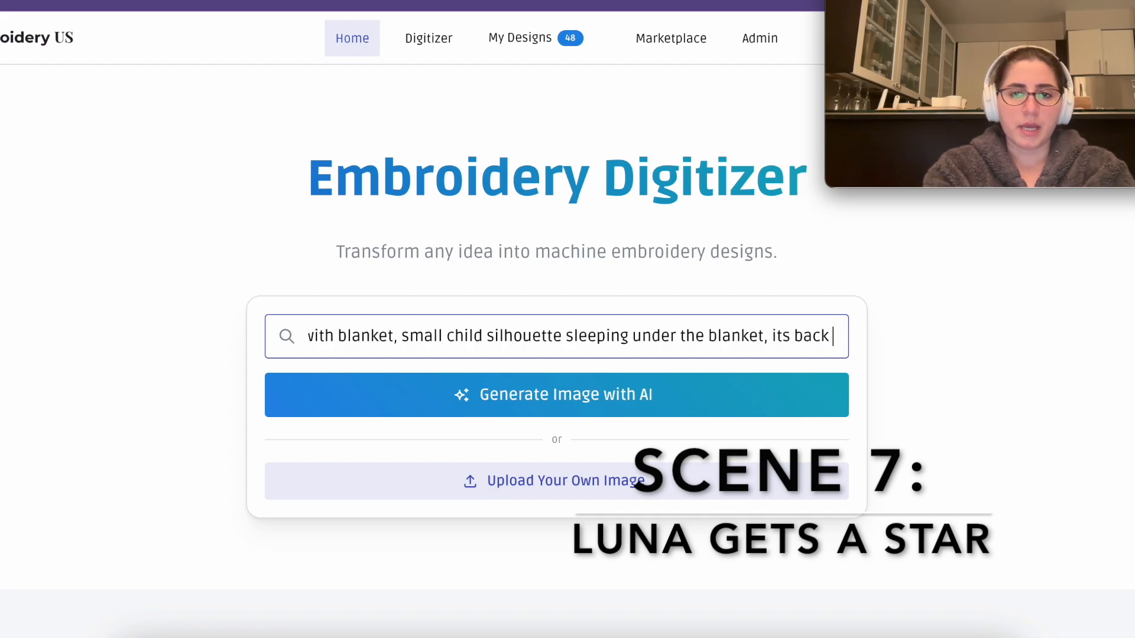
type(" i")
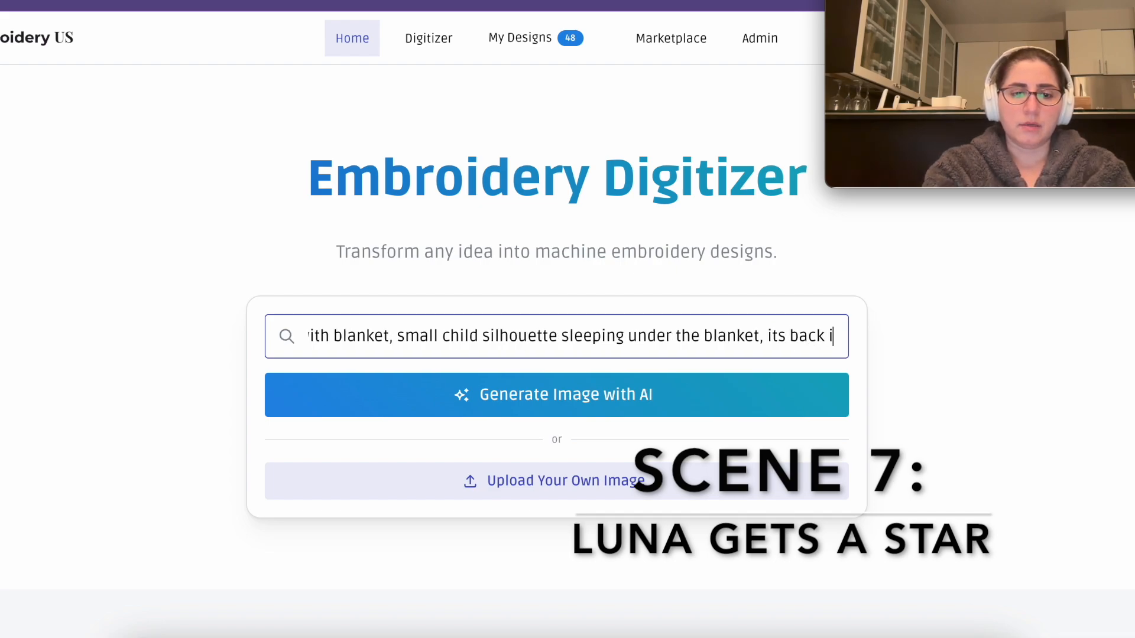
type("s shown")
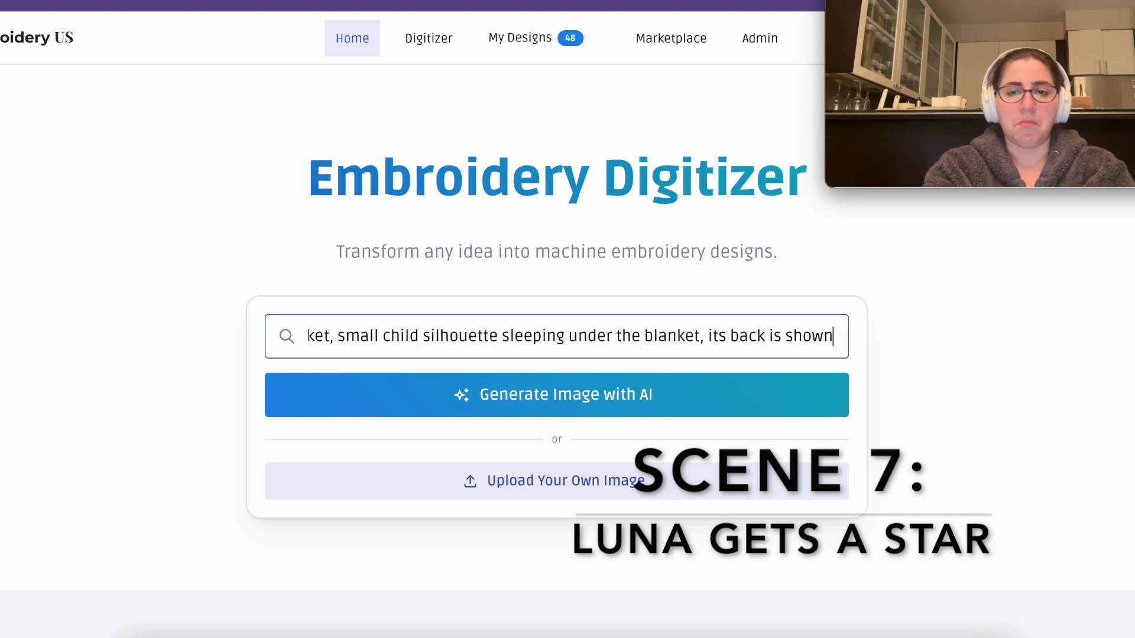
key("BackSpace")
key("BackSpace")
key("BackSpace")
key("BackSpace")
key("BackSpace")
key("BackSpace")
key("BackSpace")
key("BackSpace")
key("BackSpace")
key("BackSpace")
key("BackSpace")
key("BackSpace")
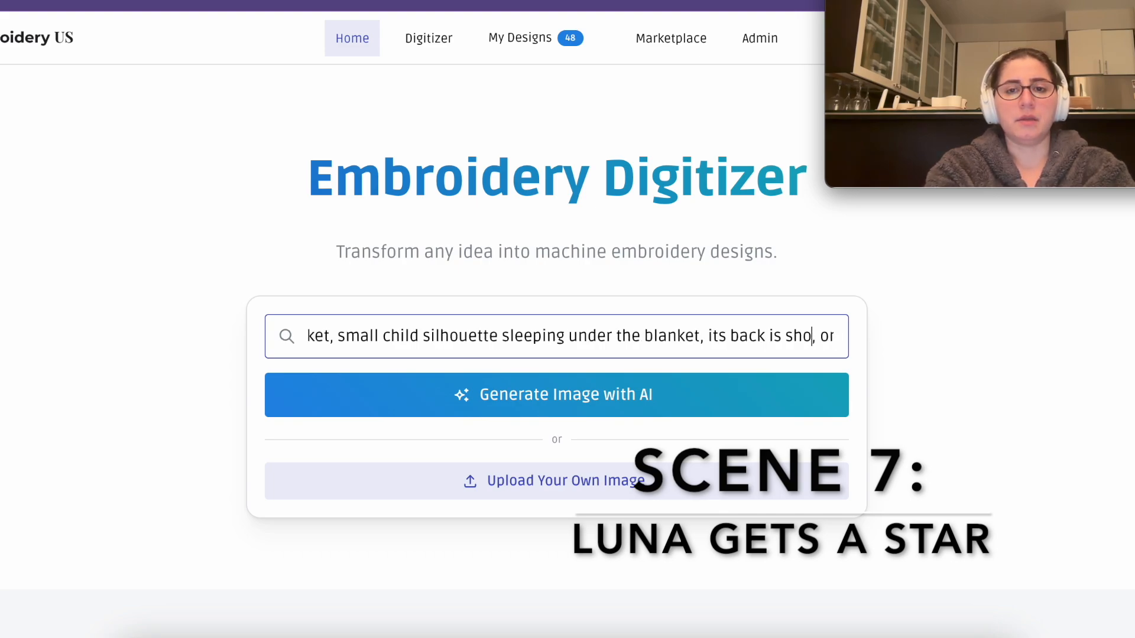
type("turned away")
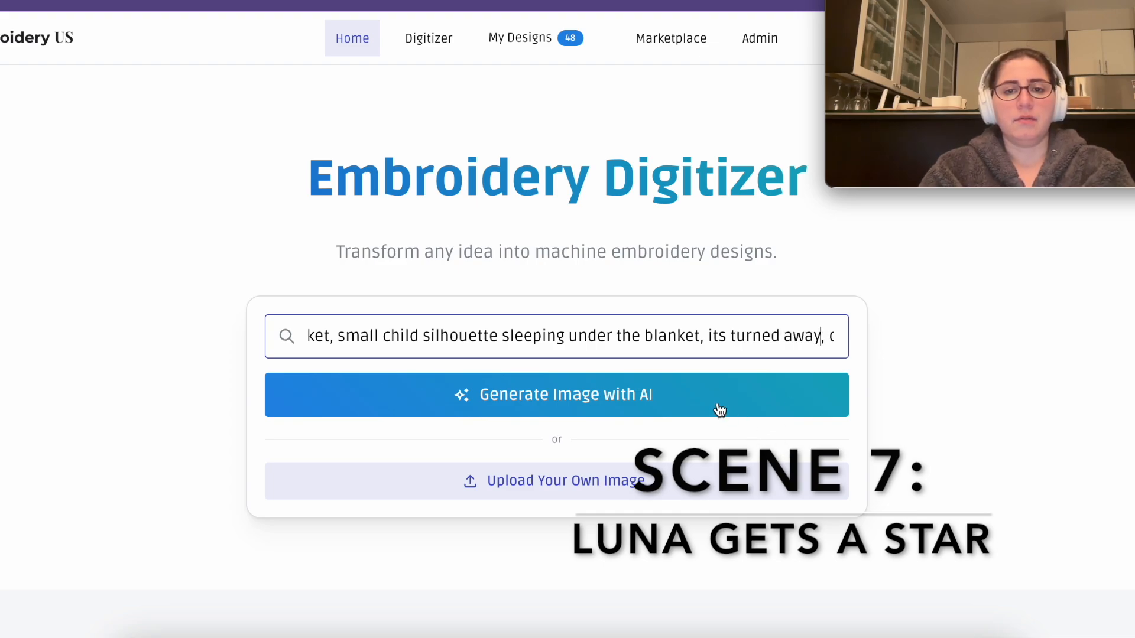
type("m ")
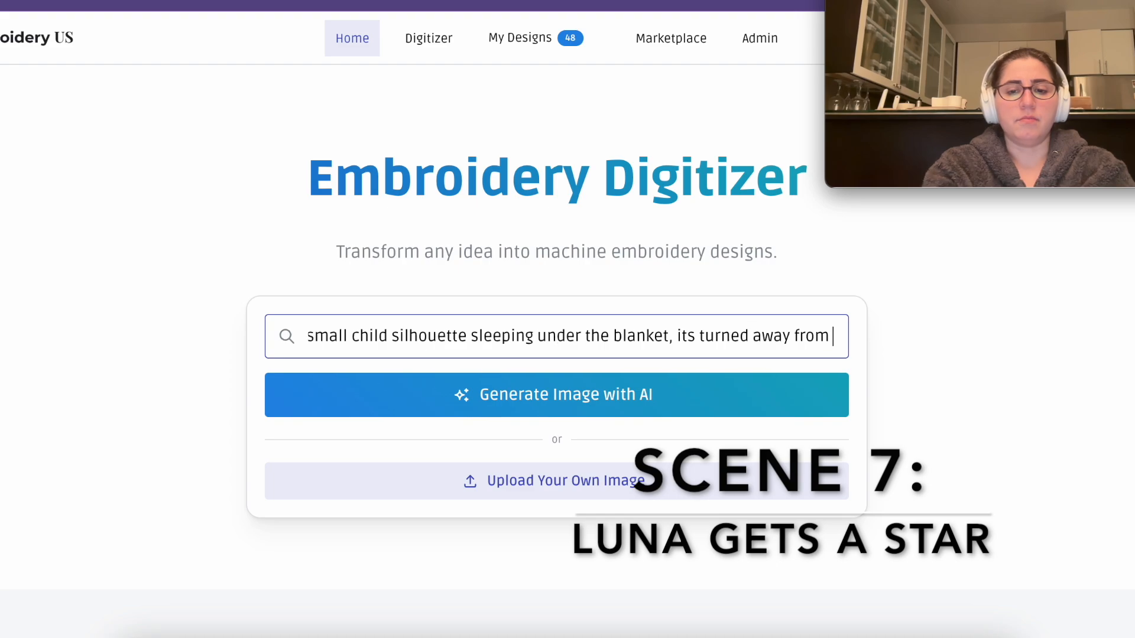
type("point of view")
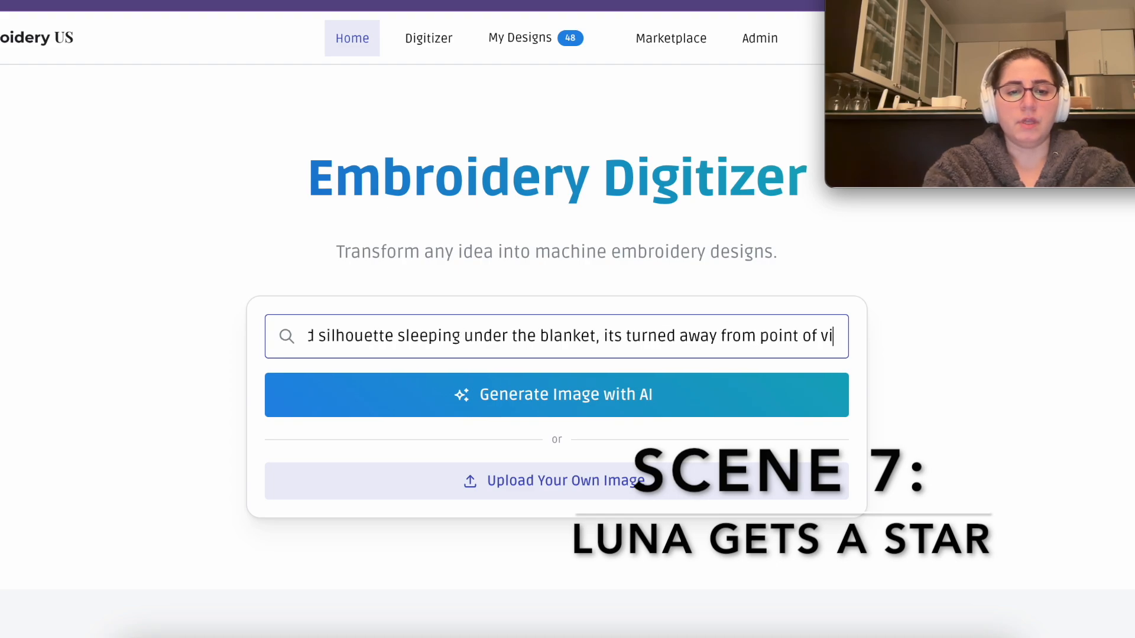
left_click(622, 402)
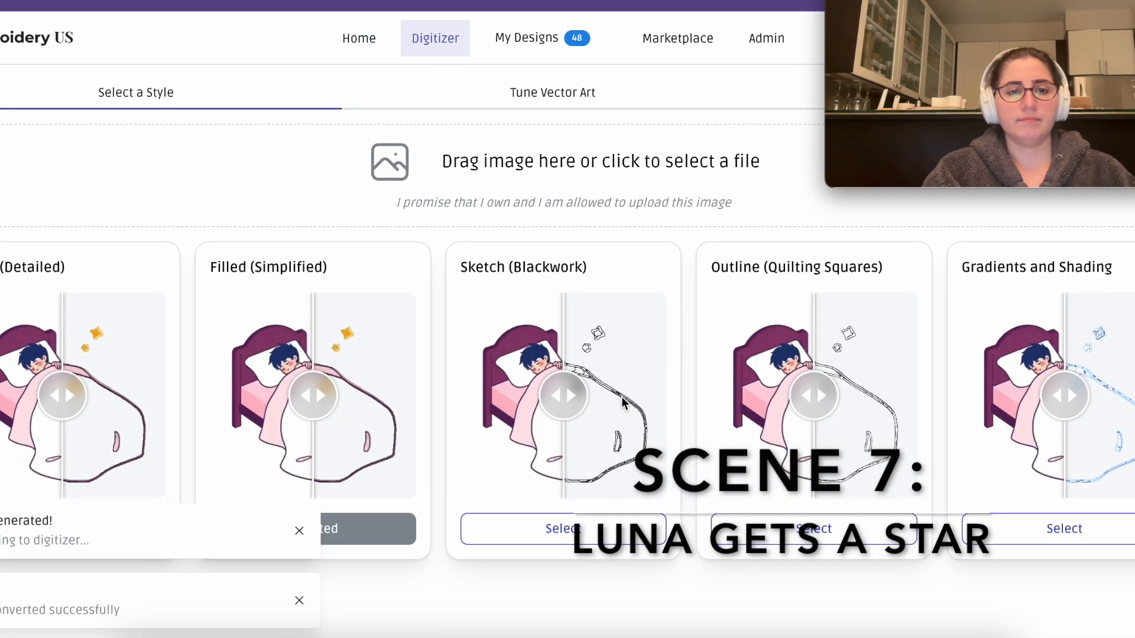
- Reveal the full Filled (Simplified) preview of the sleeping child, open that style for vector tuning, and examine the art
left_click_drag(313, 395, 207, 402)
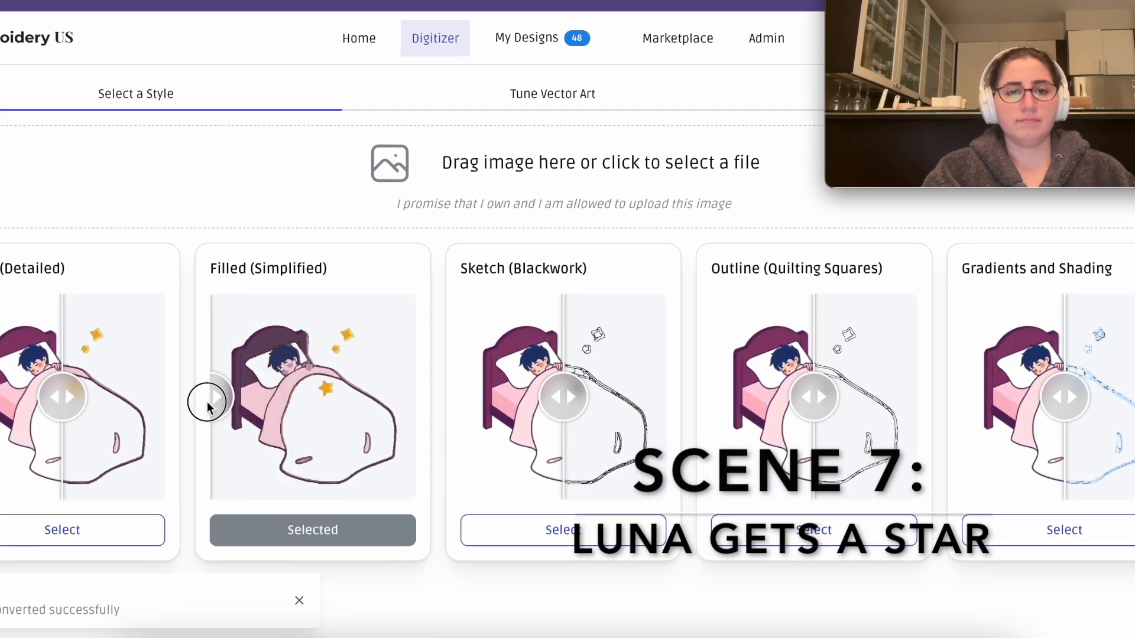
left_click(314, 530)
scroll(572, 427, "down", 3)
left_click_drag(707, 419, 424, 423)
scroll(424, 423, "down", 1)
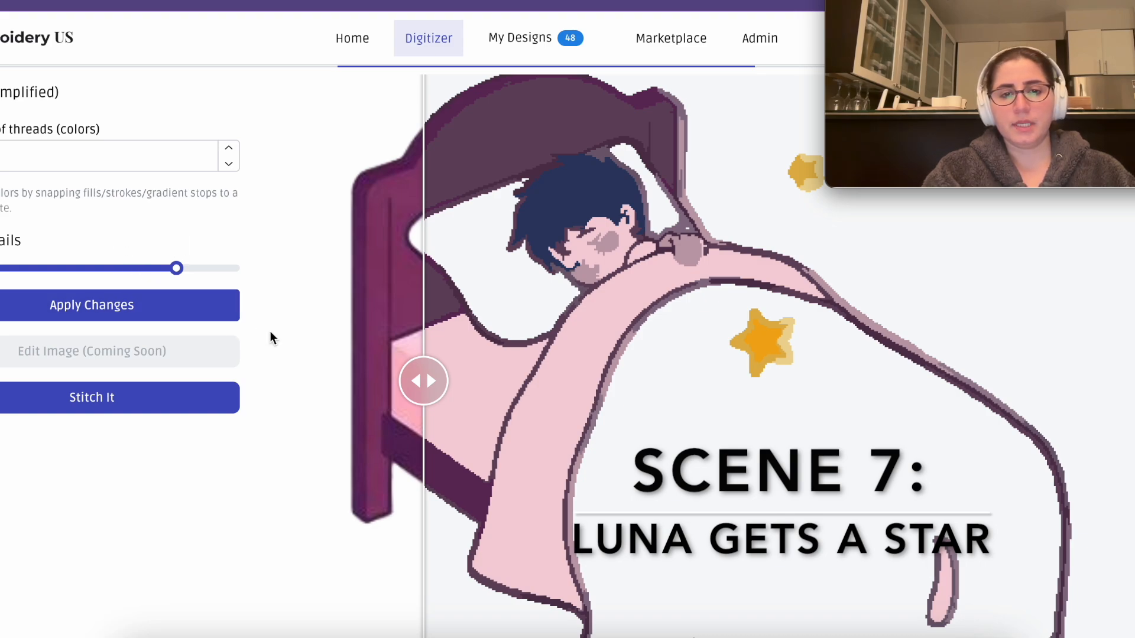
scroll(271, 333, "up", 2)
left_click(356, 45)
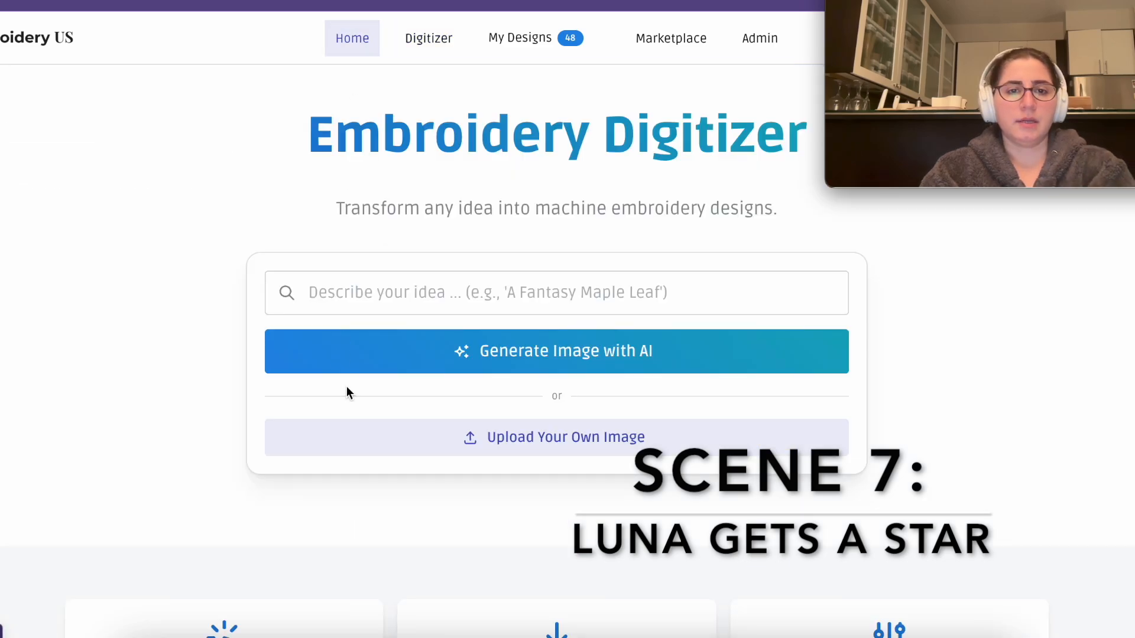
left_click(338, 302)
key("ctrl+v")
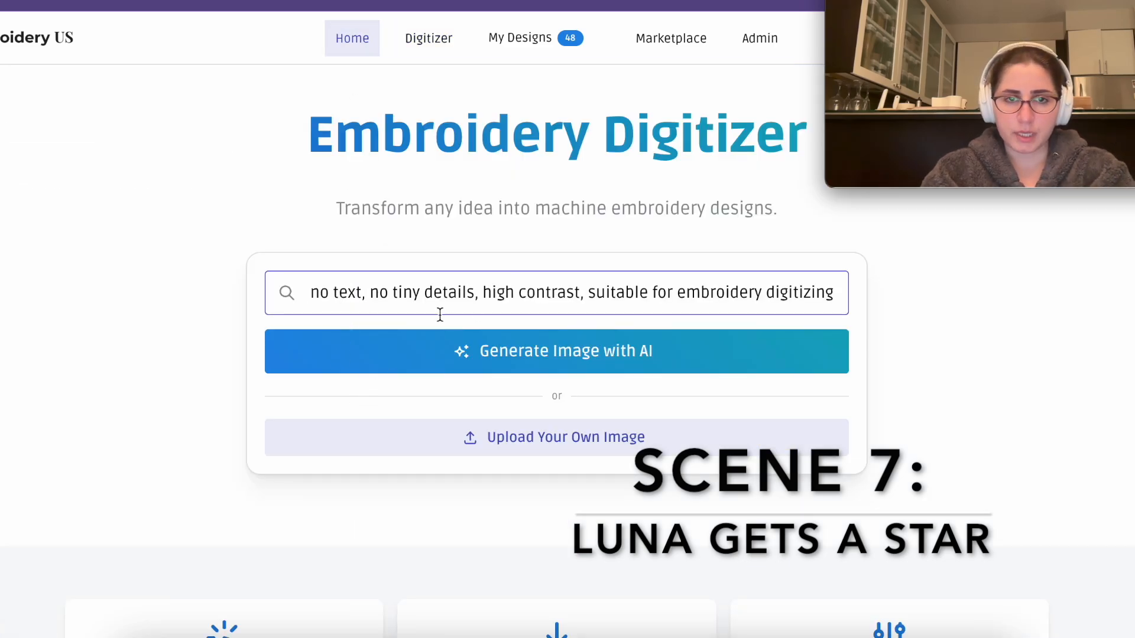
scroll(417, 296, "left", 20)
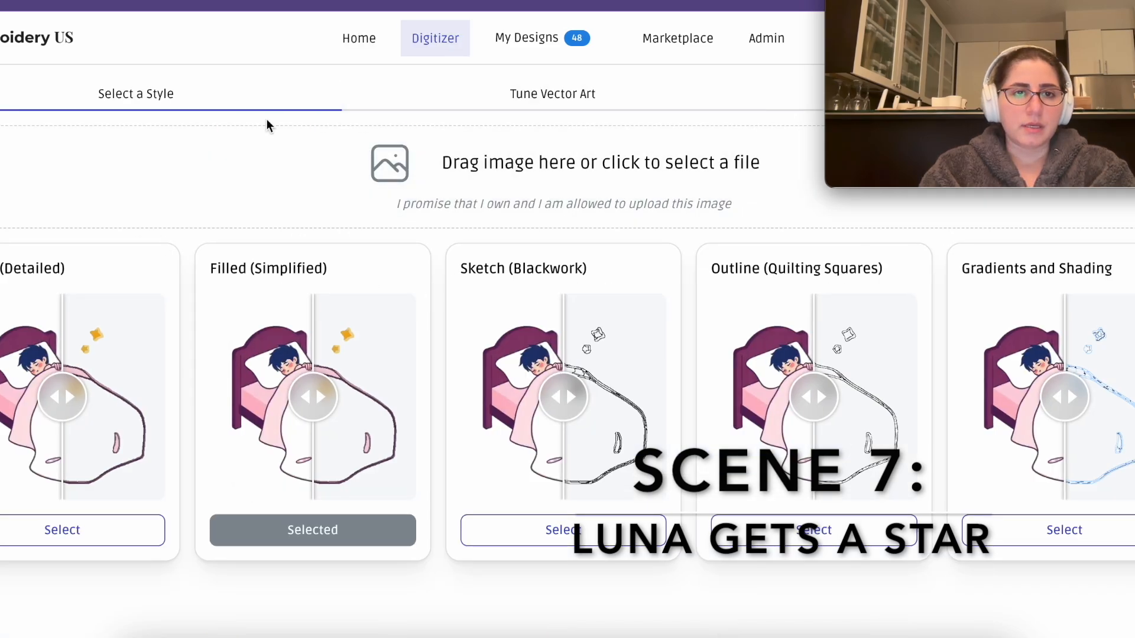
- Reuse the original bed prompt for a new image, add "backwards" after "sleeping under the blanket", and generate it
left_click(352, 54)
left_click(337, 341)
key("ctrl+v")
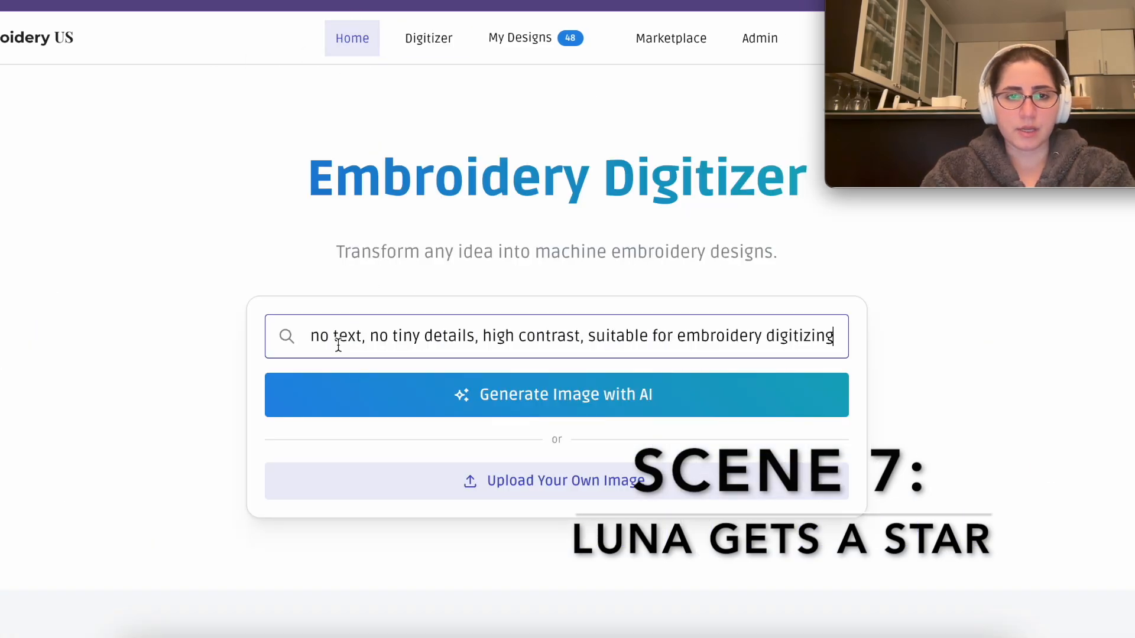
key("Home")
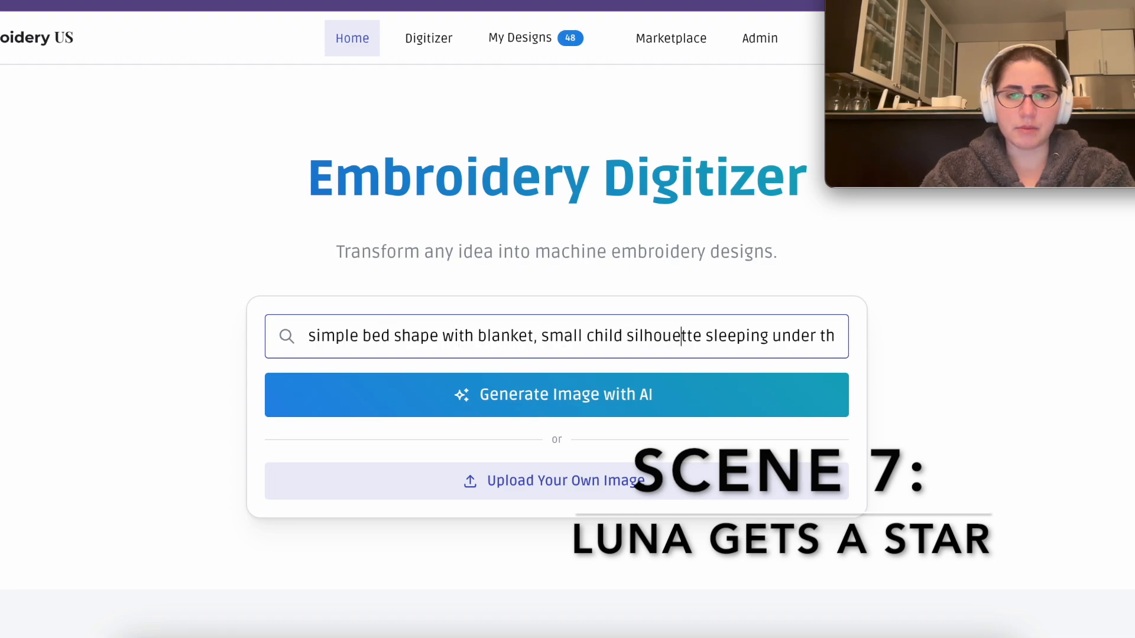
key("Right")
key("Right")
key("Right")
key("Right")
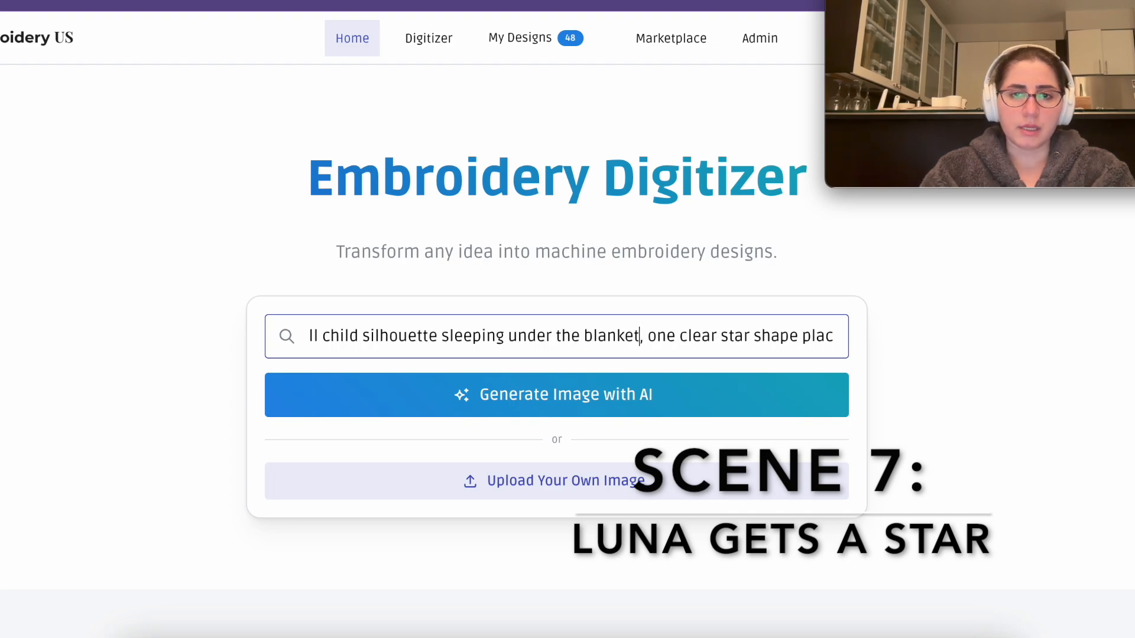
type(", back")
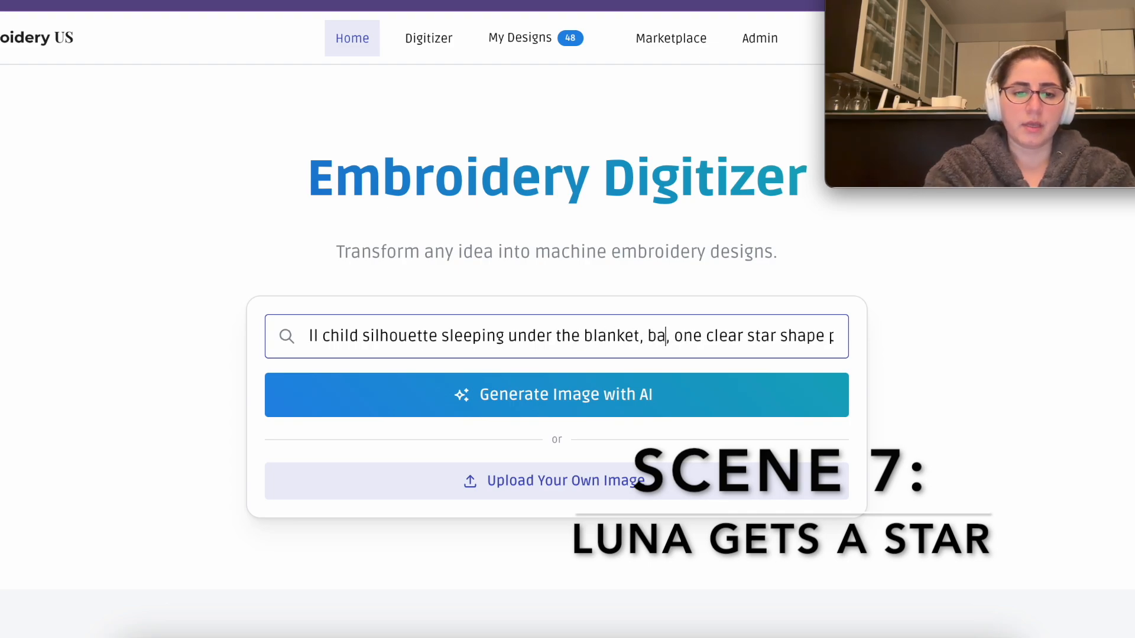
type("wards")
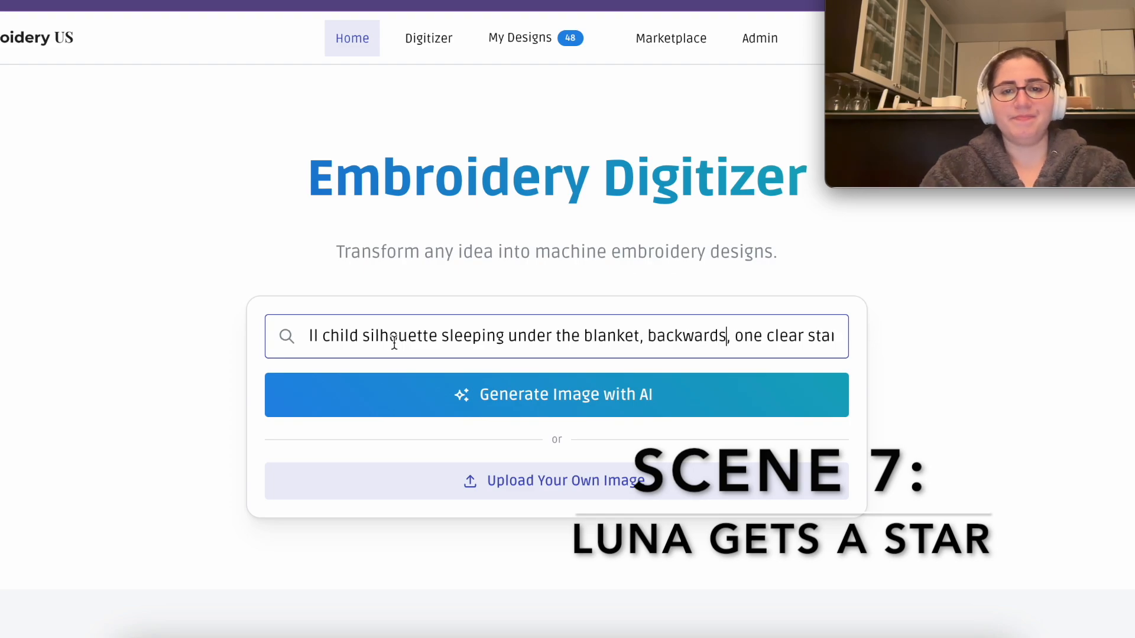
left_click(539, 406)
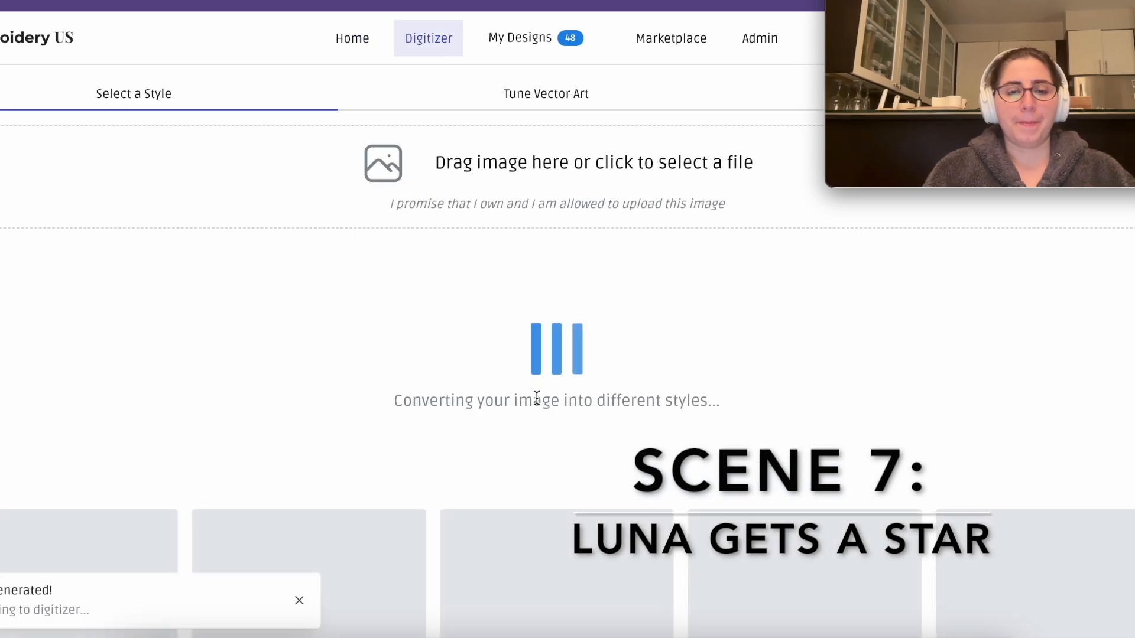
- Compare the backwards-facing child's Filled (Simplified) version with its source, open it for vector tuning, and inspect the whole design
left_click_drag(313, 396, 155, 402)
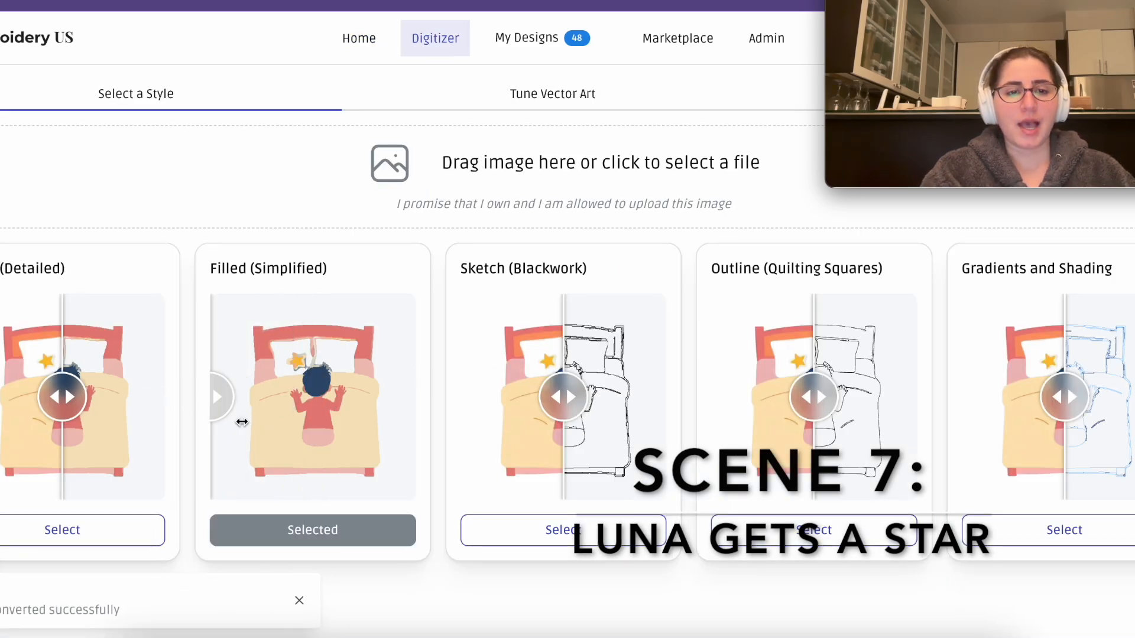
left_click(302, 532)
left_click_drag(704, 394, 447, 404)
scroll(545, 400, "down", 5)
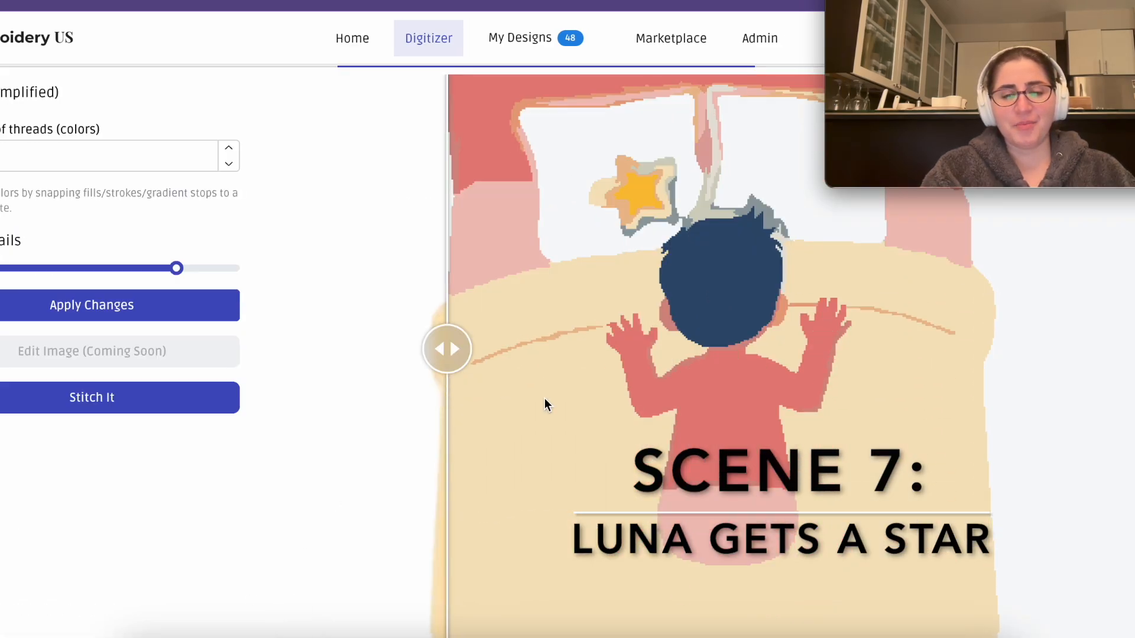
scroll(721, 541, "up", 5)
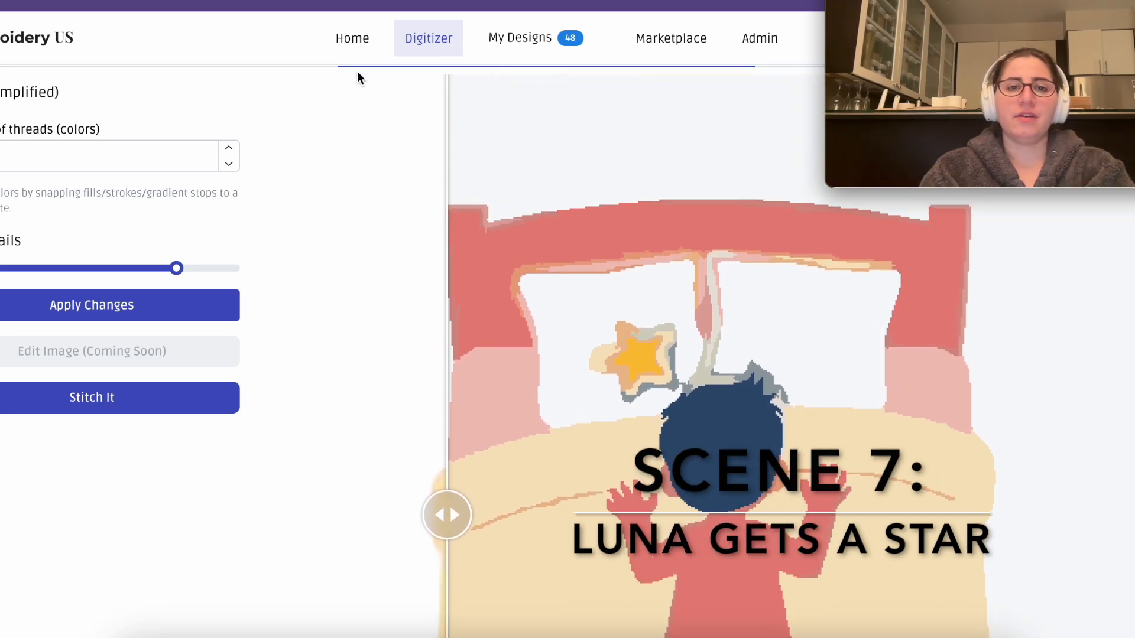
- Start another image idea on the home page by reusing the copied bed prompt
left_click(352, 47)
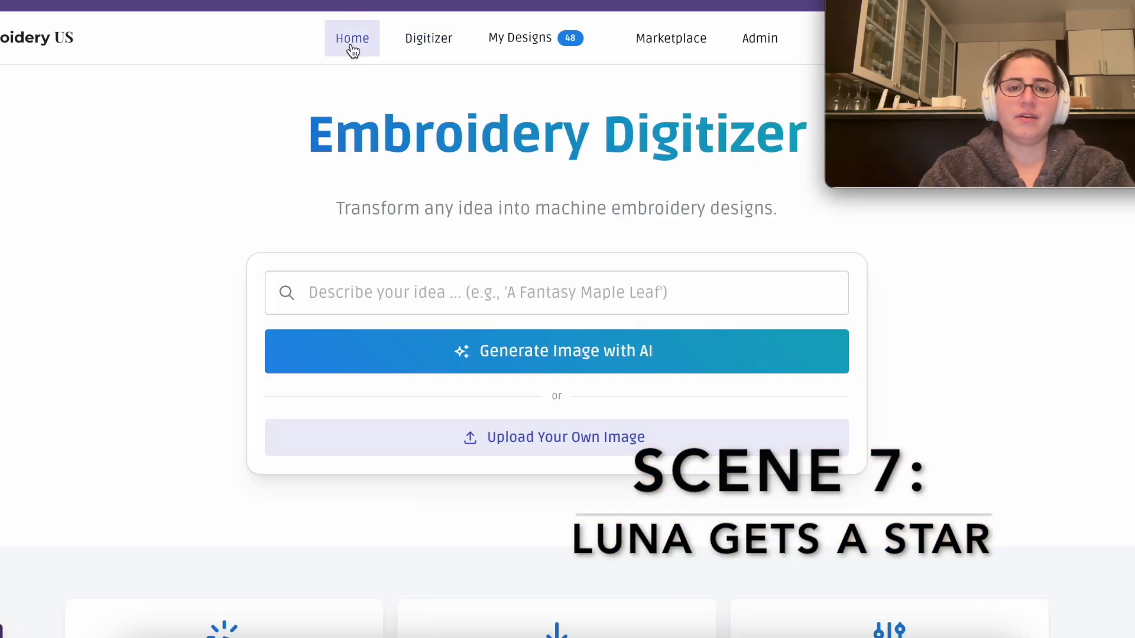
left_click(296, 292)
key("ctrl+v")
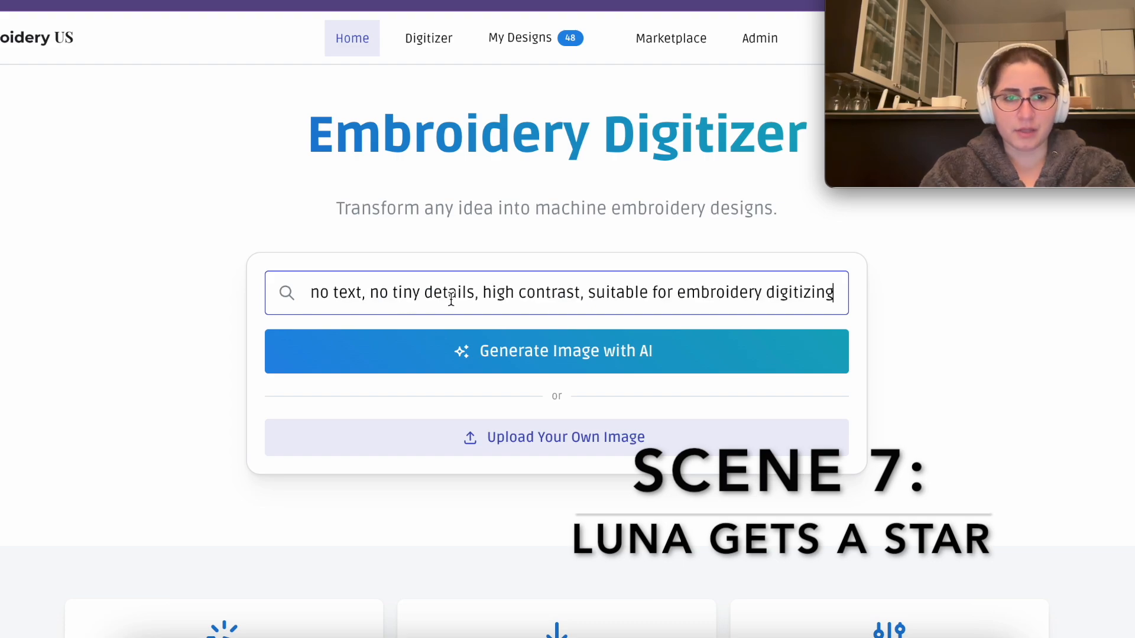
left_click(424, 294)
key("Home")
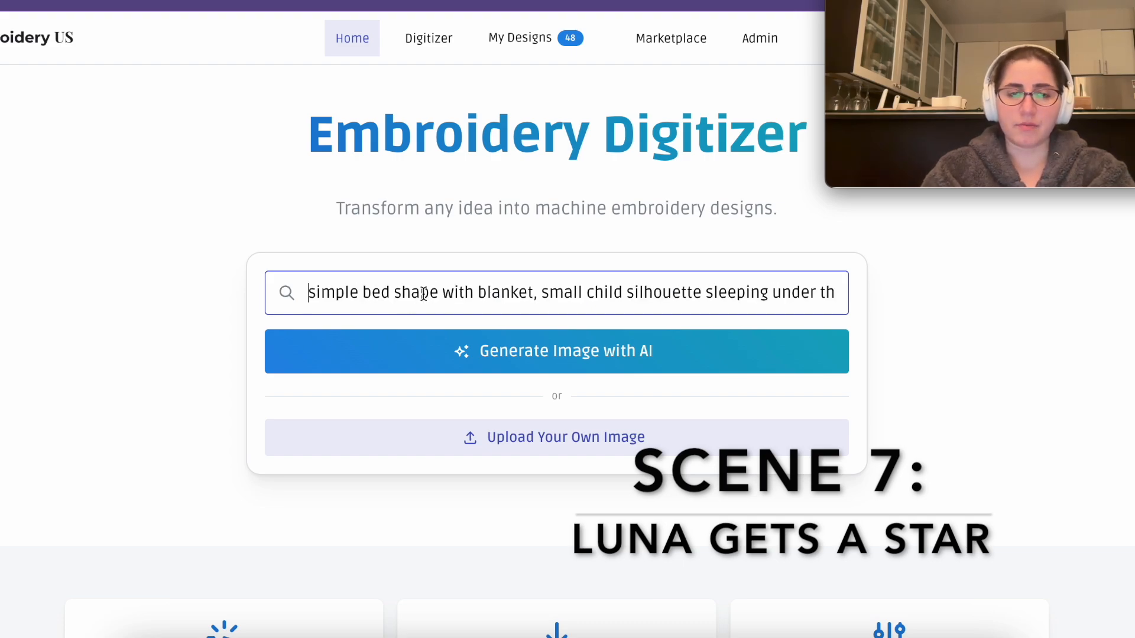
- Add "on his side" after "sleeping under the blanket" in the prompt and generate the image
left_click(750, 293)
key("Right")
key("Right")
key("Right")
key("Right")
key("Right")
key("Right")
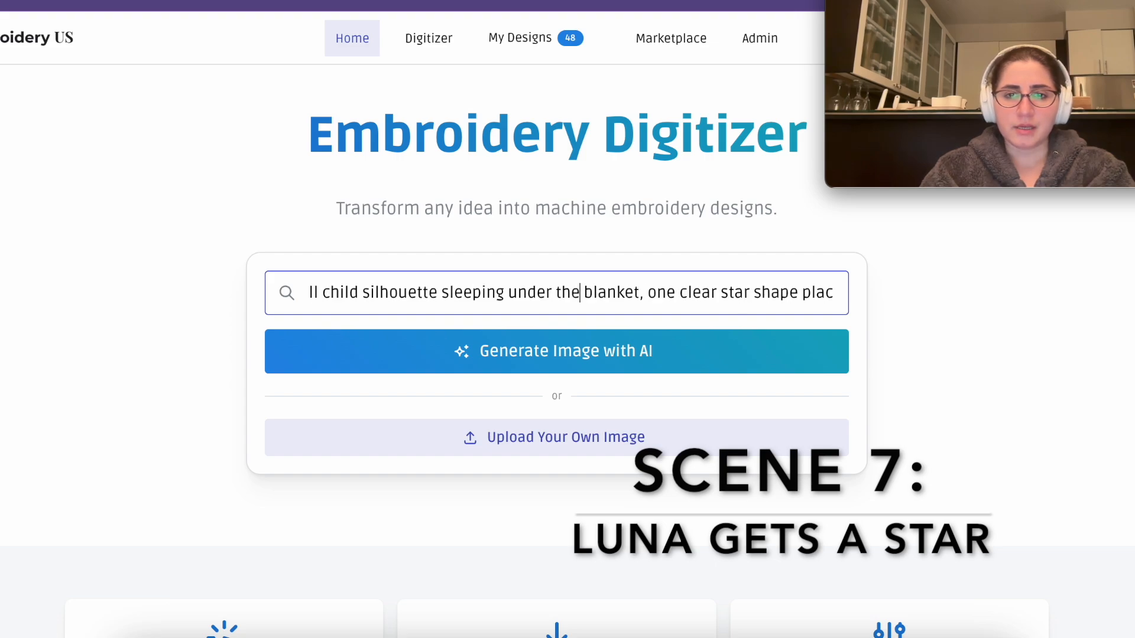
key("Right")
key("Right")
key("Right")
type("on his side")
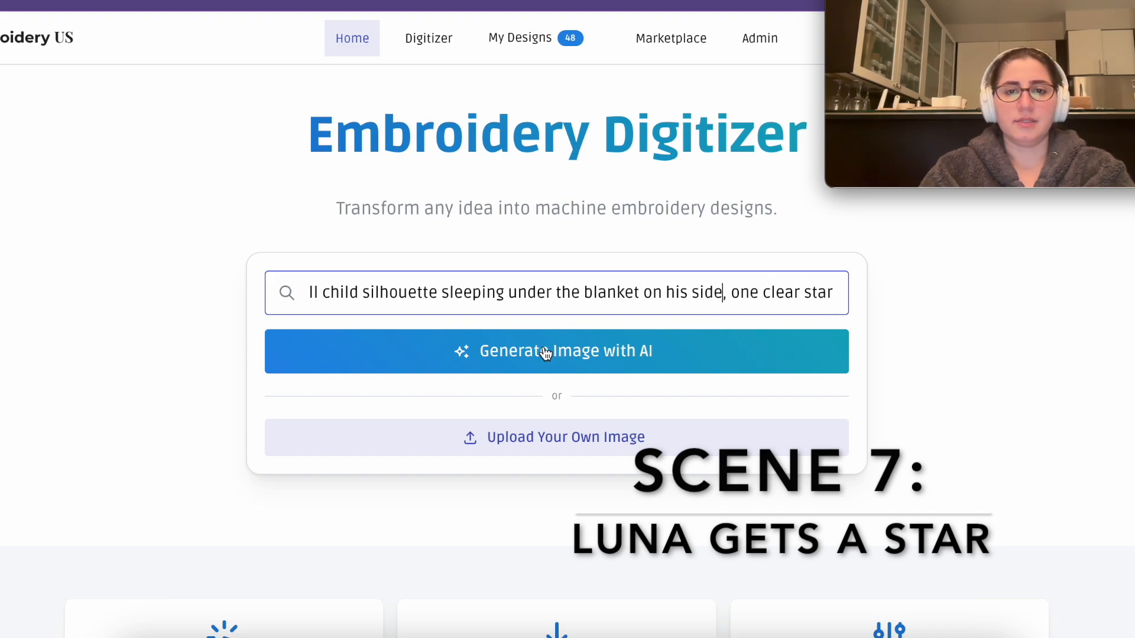
key("ctrl+a")
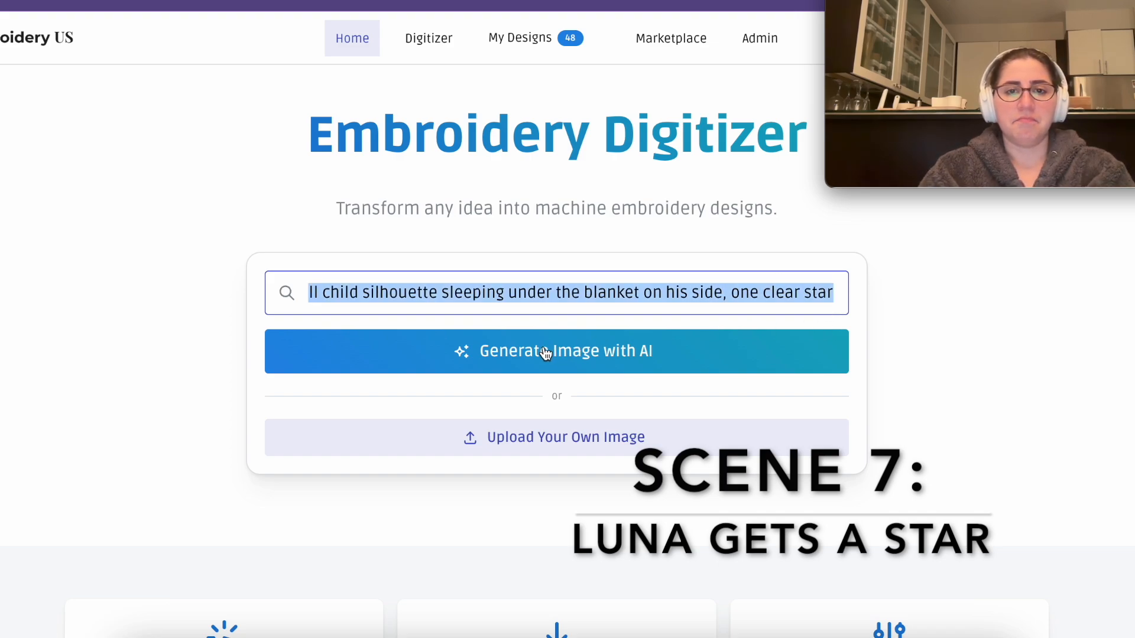
left_click(545, 353)
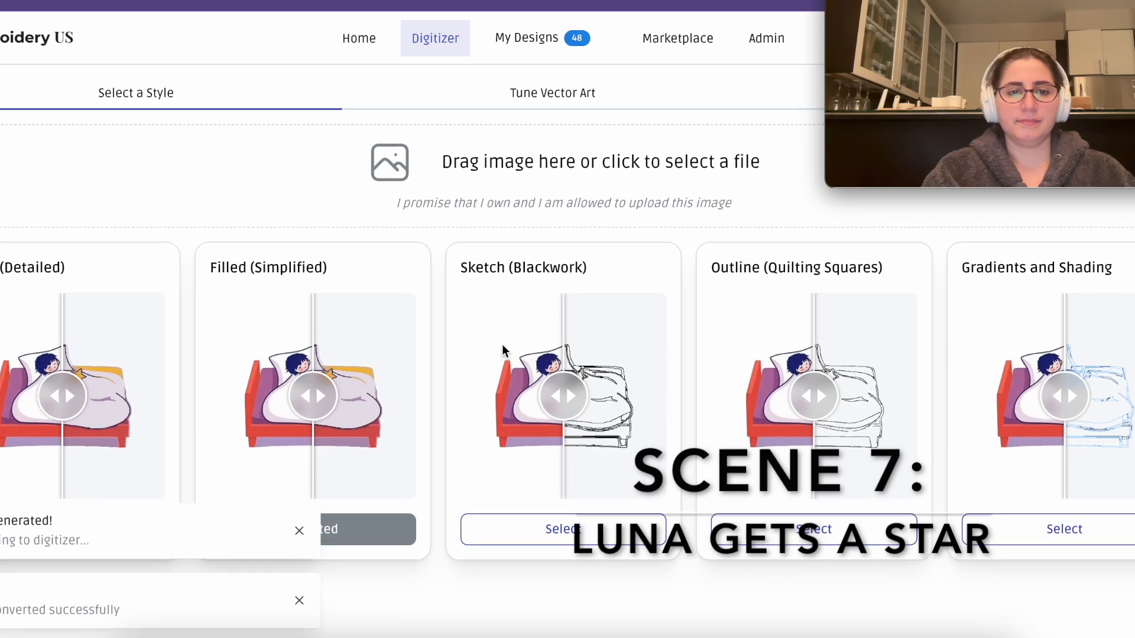
- Reveal the Filled (Simplified) version of the side-sleeping child, open it for vector tuning, and uncover the whole vector design
left_click_drag(316, 396, 209, 399)
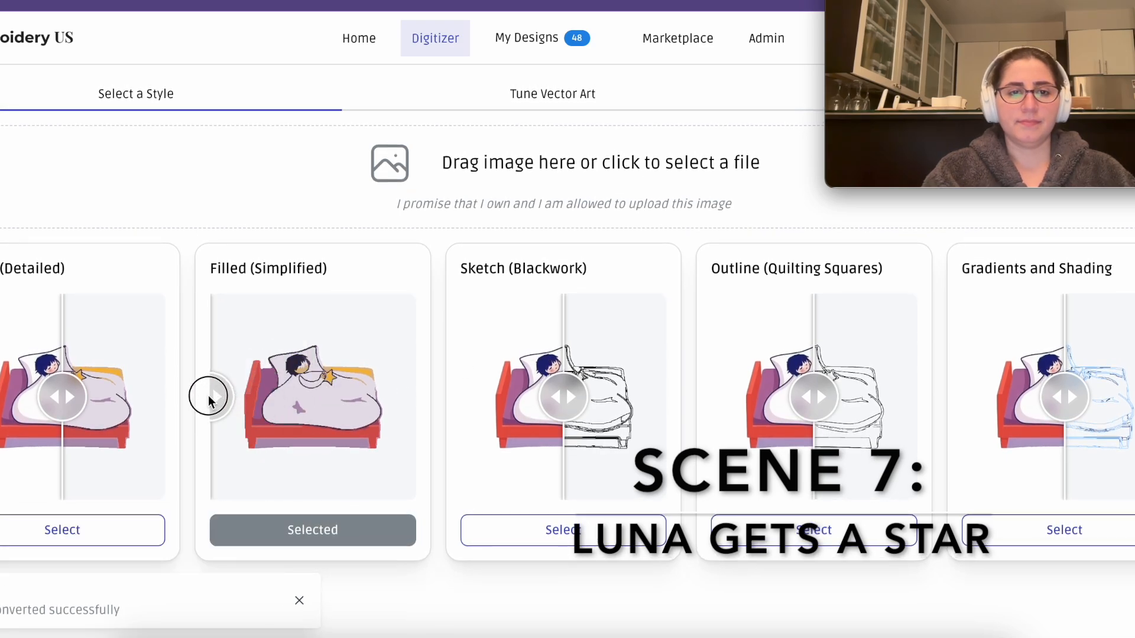
left_click(303, 537)
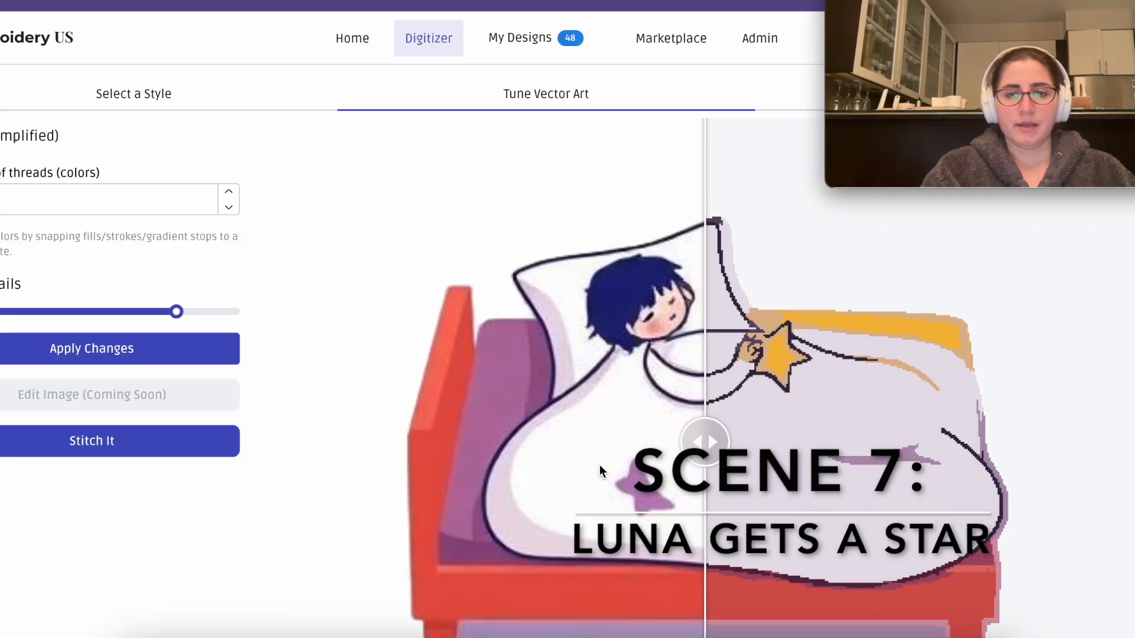
scroll(828, 334, "down", 1)
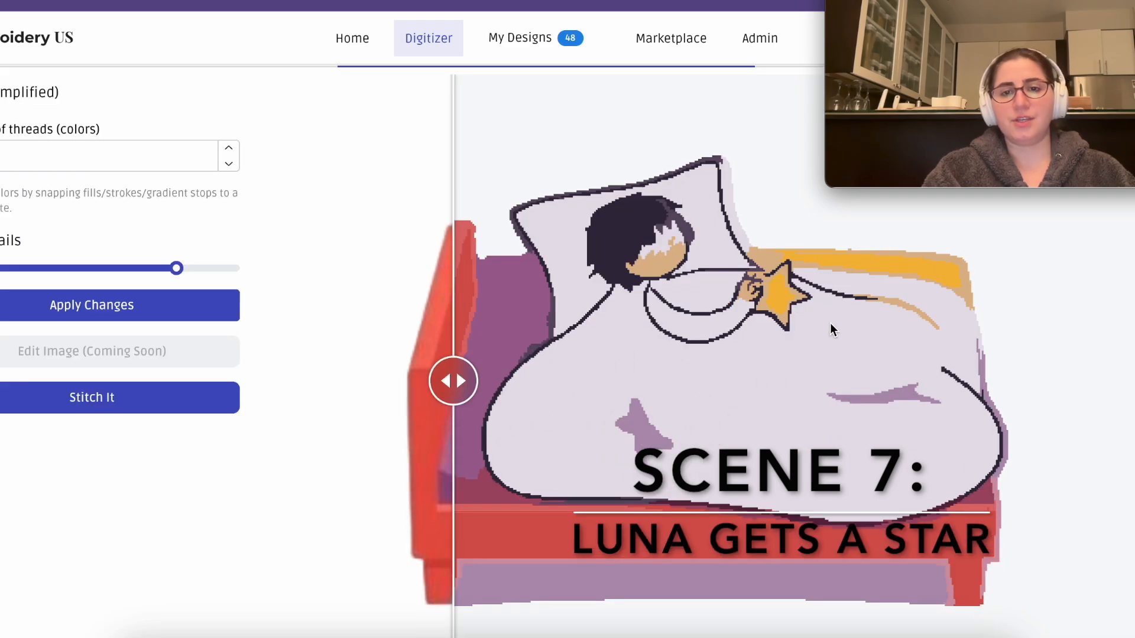
left_click_drag(453, 381, 398, 384)
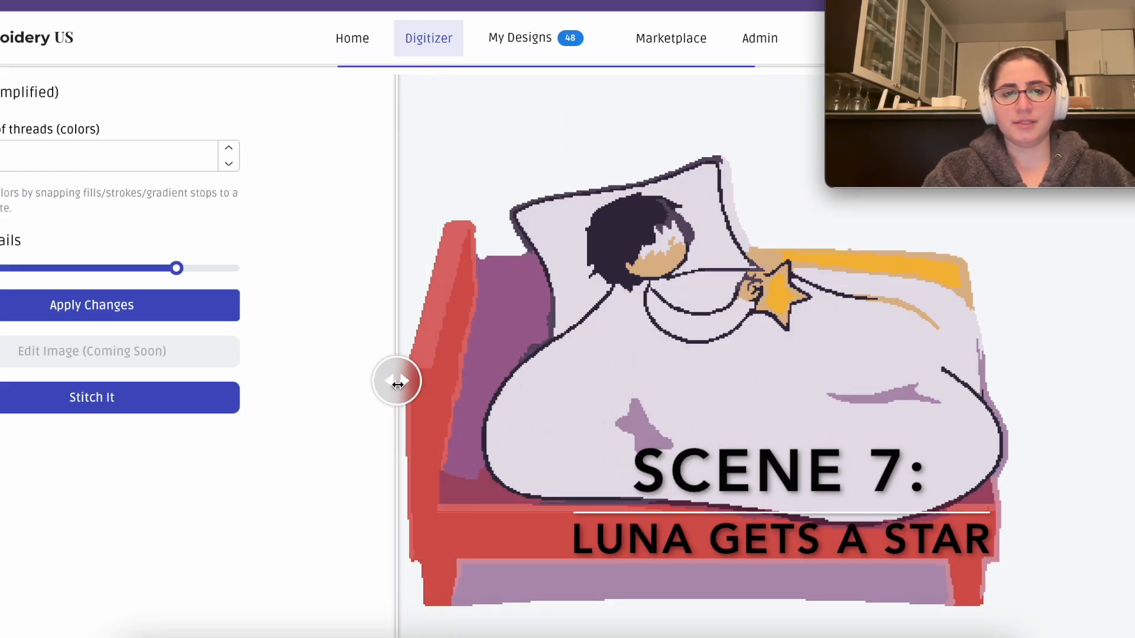
- Try several numbers of thread colors on the side-sleeping child's vector art, applying each one to compare
left_click(91, 155)
key("Return")
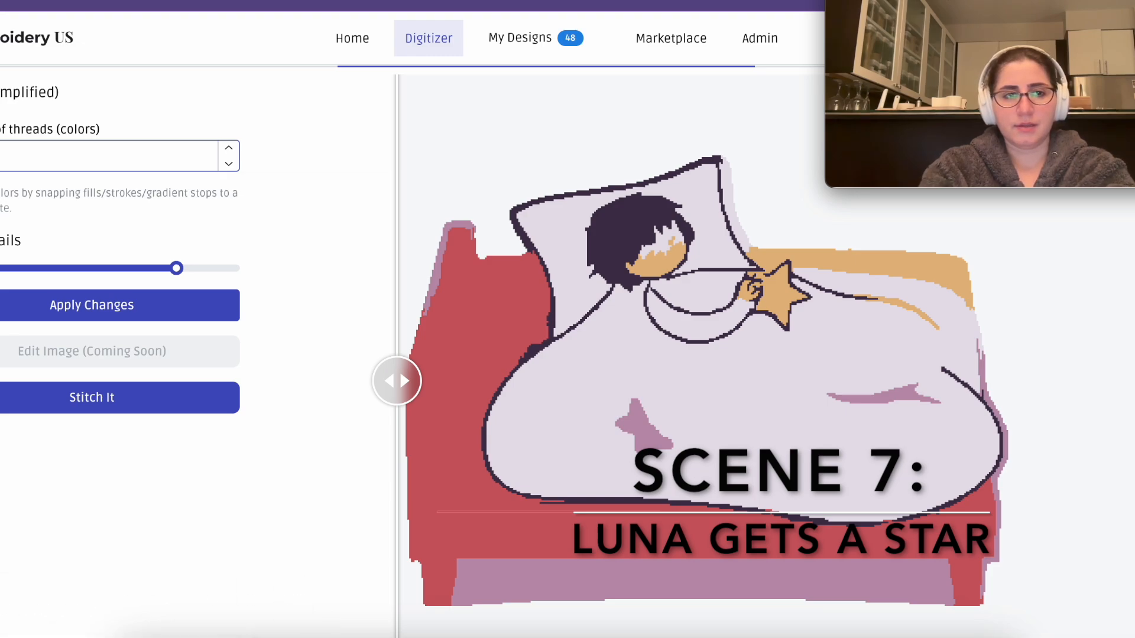
key("Return")
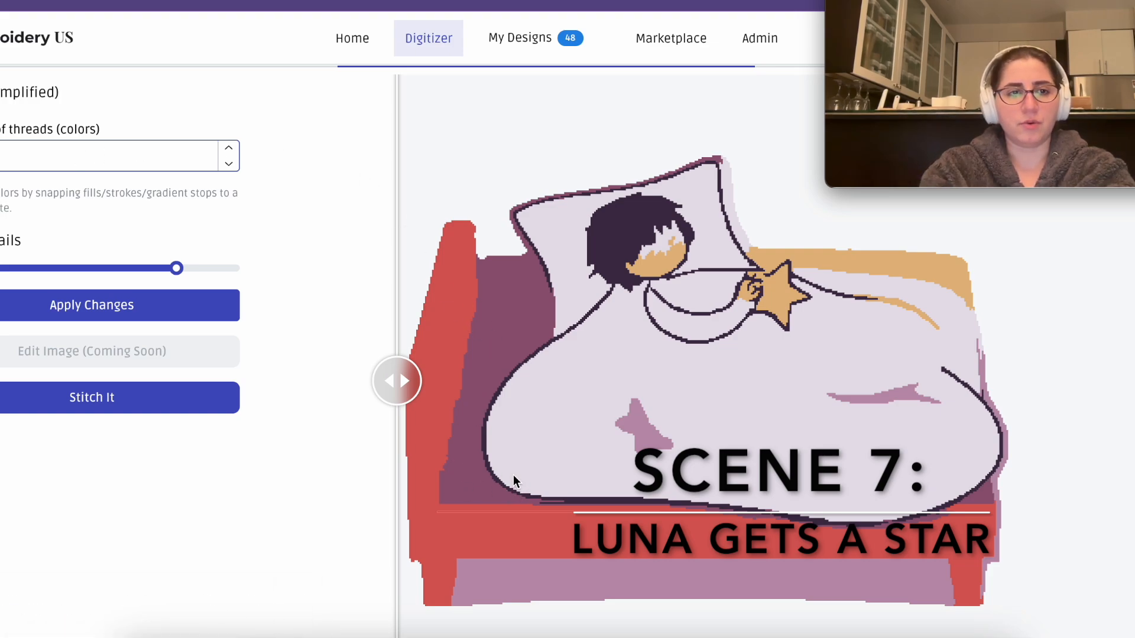
key("Return")
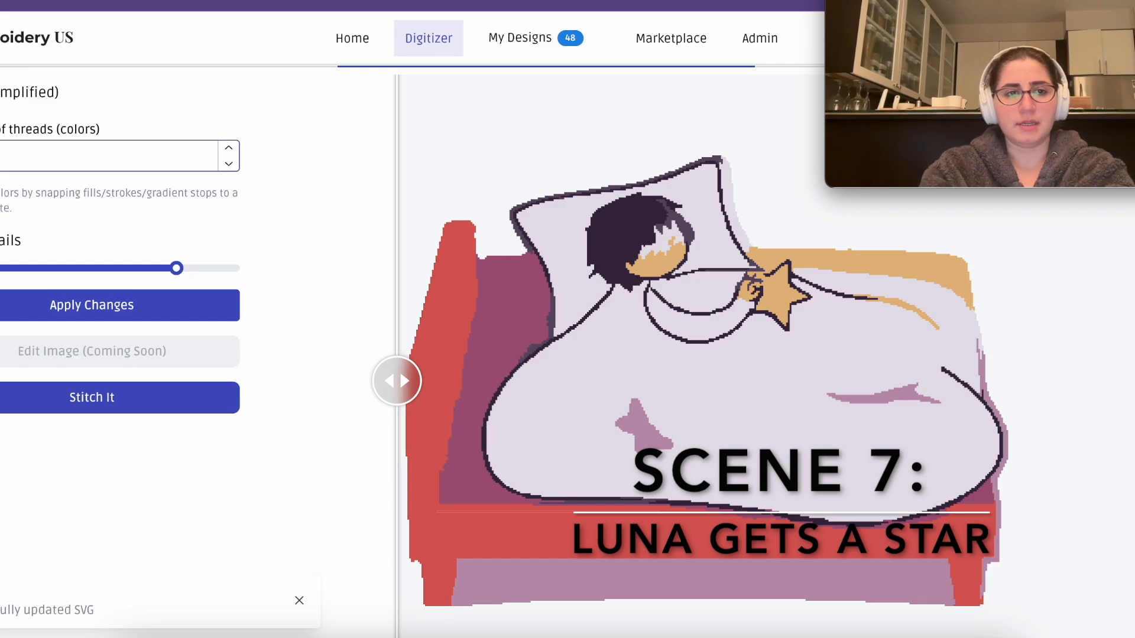
key("Return")
- Compare detail levels 35 and 38 on the vector art, applying each and going back to 35
left_click_drag(176, 268, 148, 268)
left_click(127, 301)
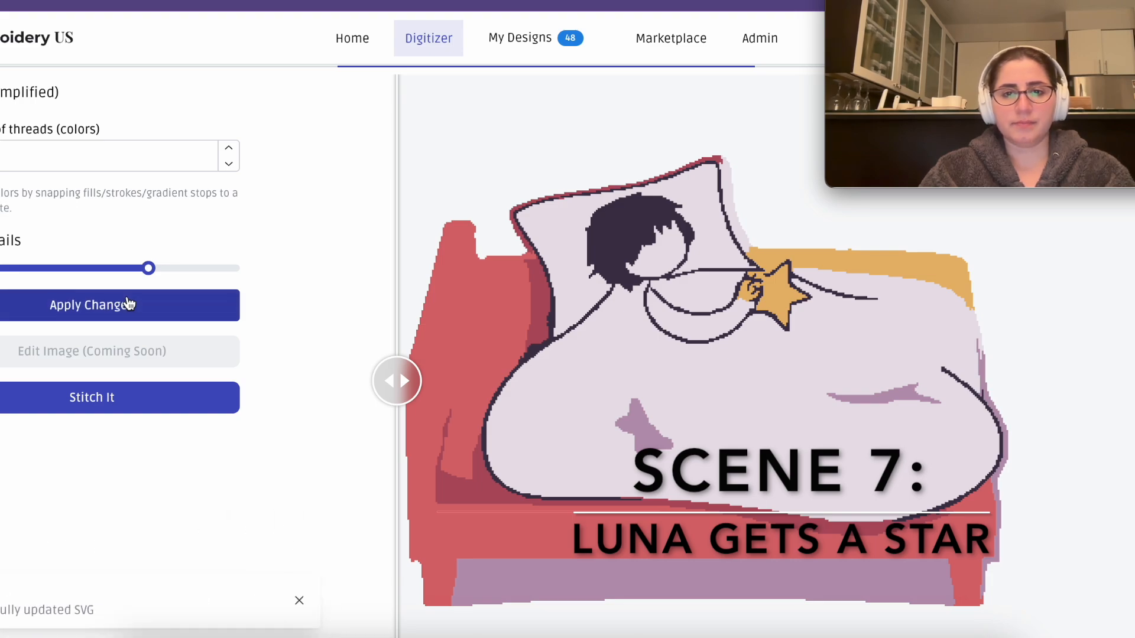
left_click(165, 268)
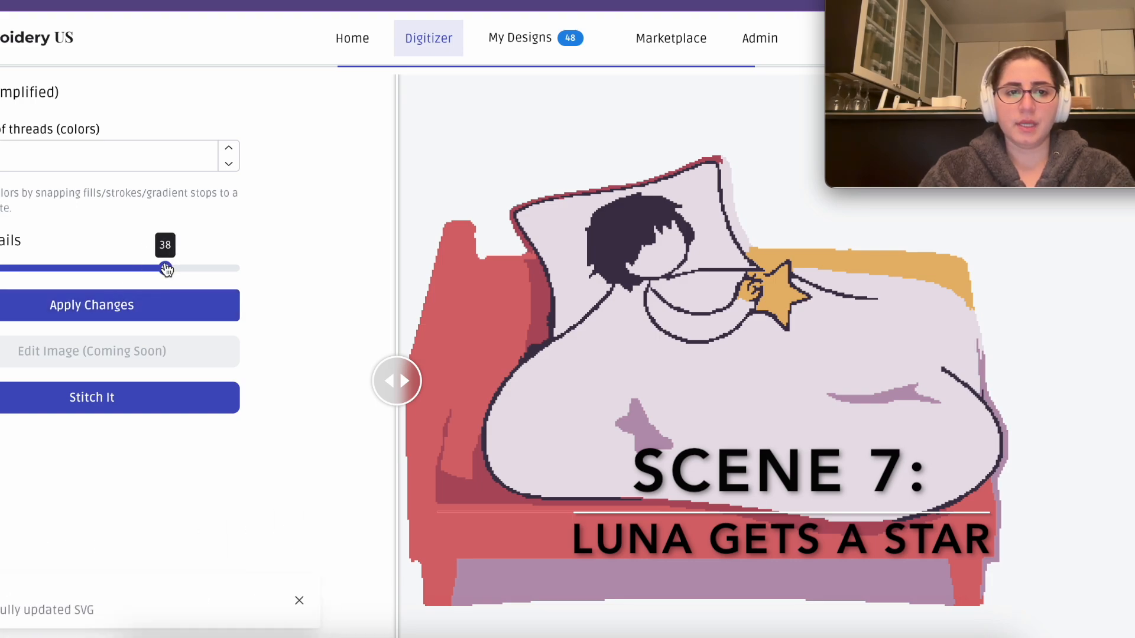
left_click(135, 303)
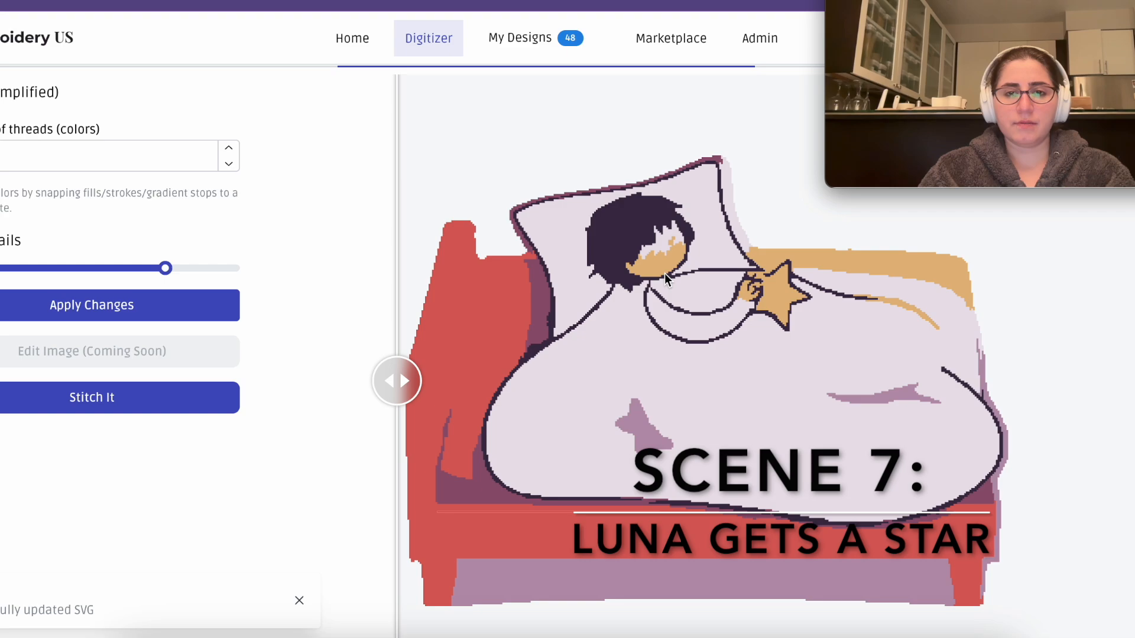
left_click_drag(165, 268, 149, 268)
left_click(143, 302)
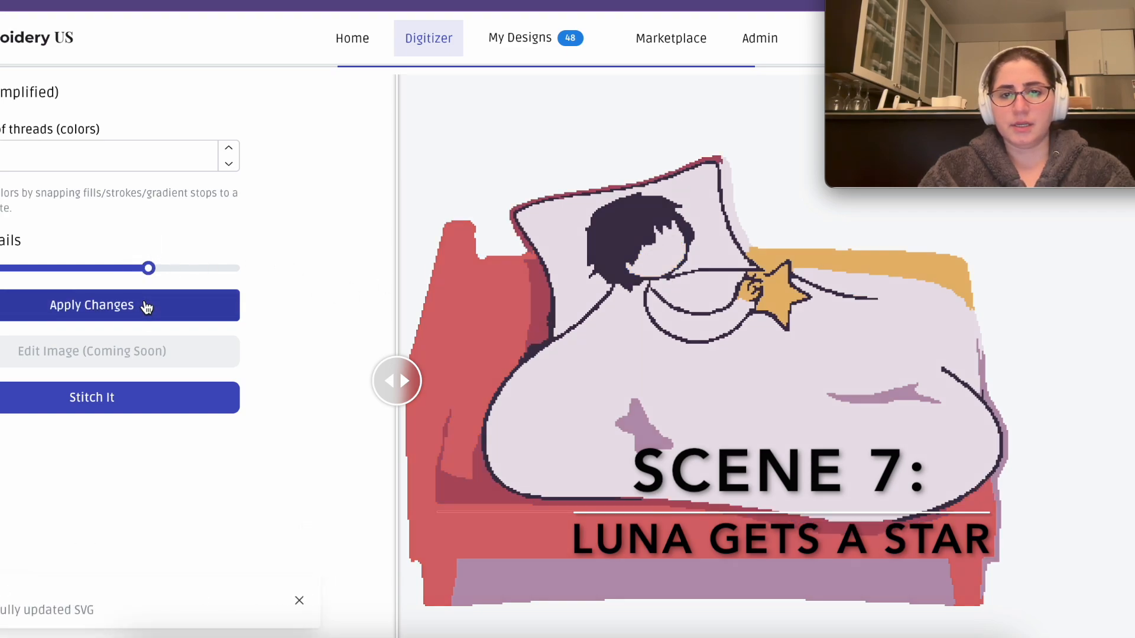
- Try a detail level below 33, apply 33, and settle on a level between 35 and 38
mouse_move(129, 276)
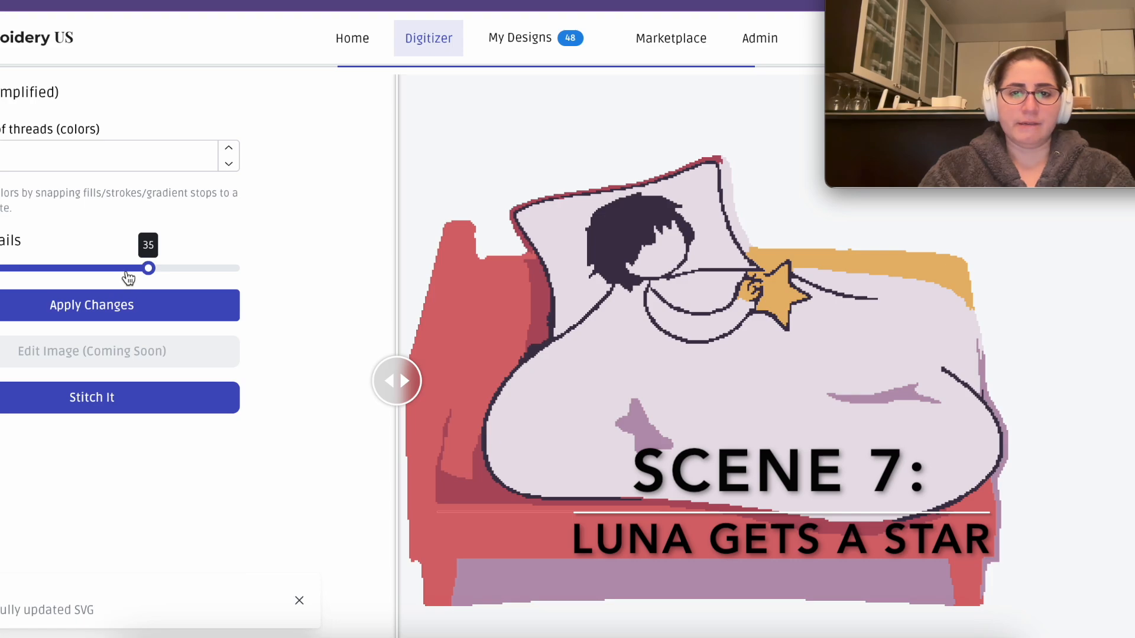
left_click(126, 270)
left_click(119, 314)
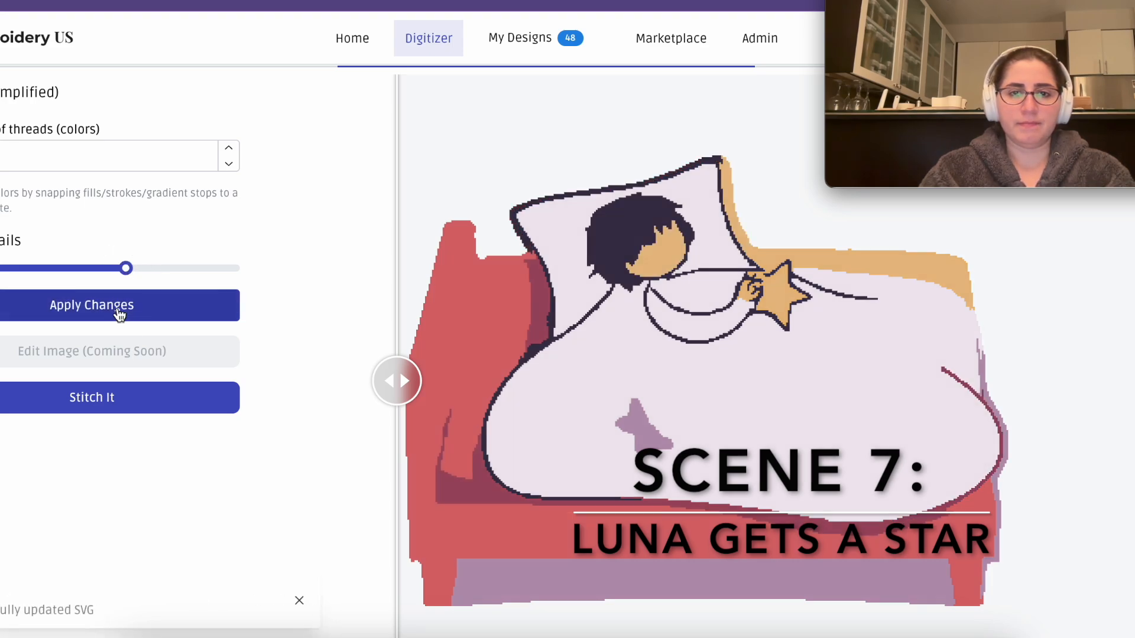
left_click_drag(126, 268, 137, 268)
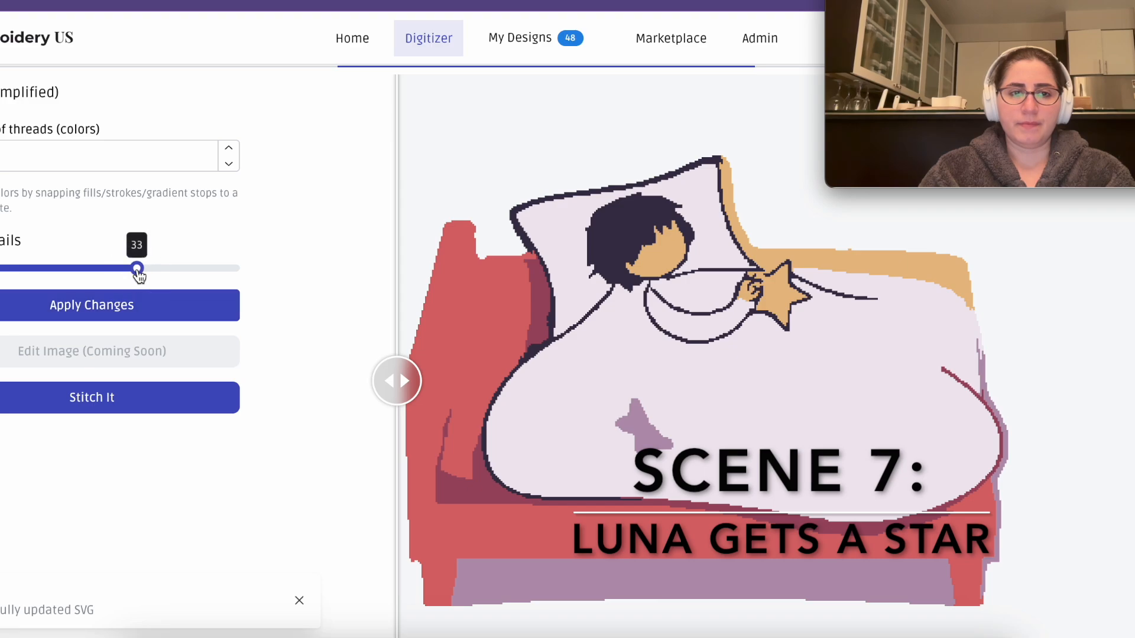
left_click(131, 303)
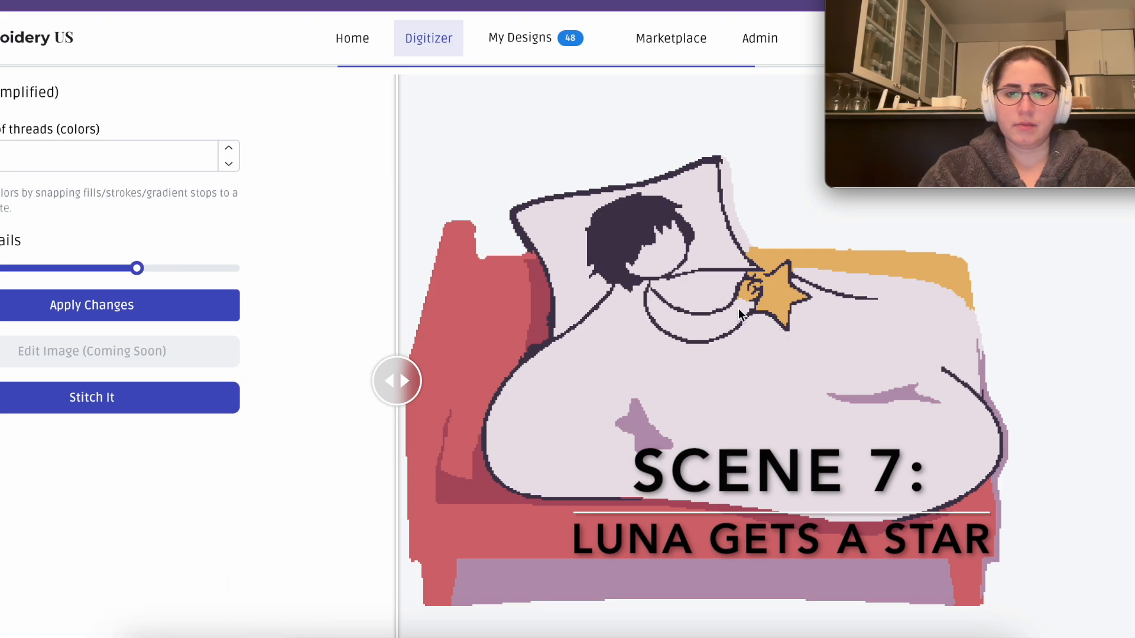
left_click(160, 269)
left_click(133, 307)
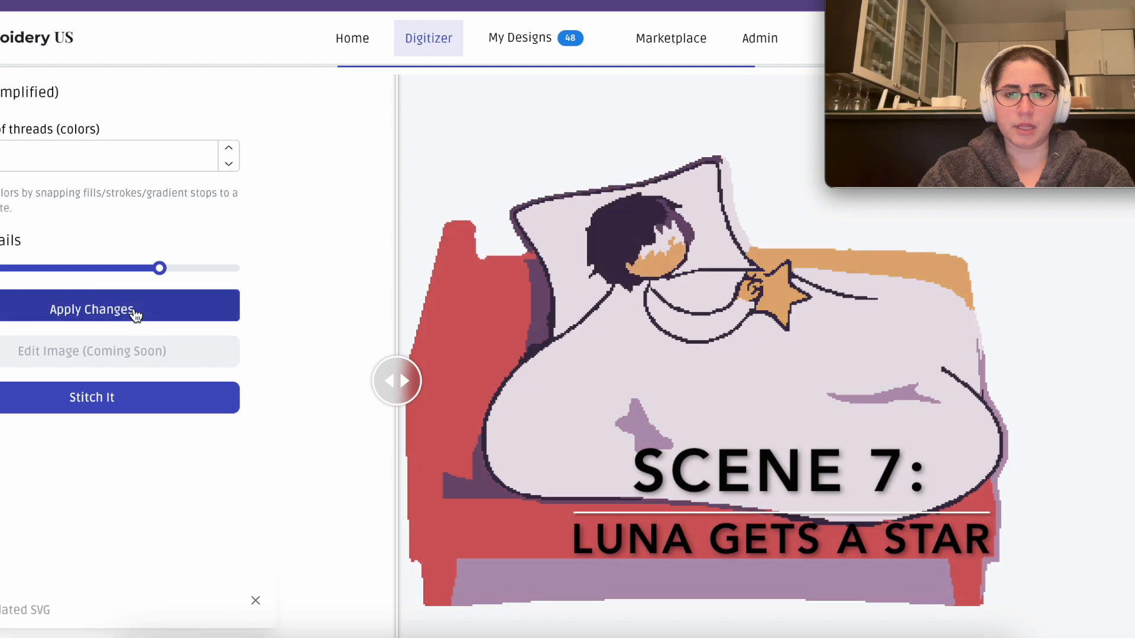
- Apply different numbers of thread colors, keeping the version with two red tones in the bed frame and purple blanket folds
left_click(36, 161)
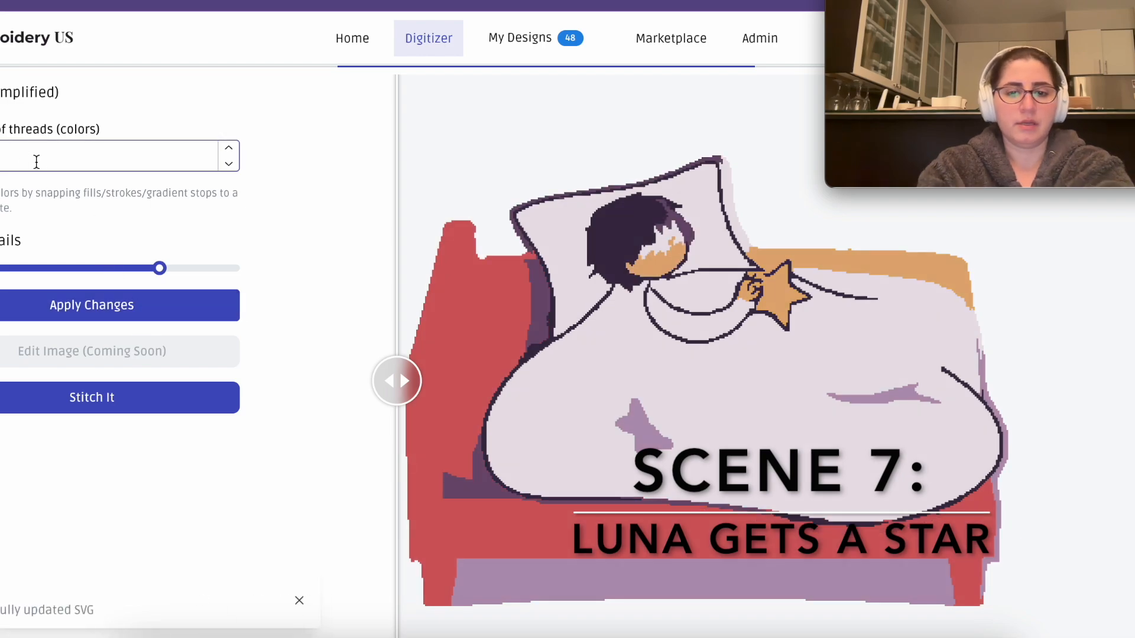
key("Return")
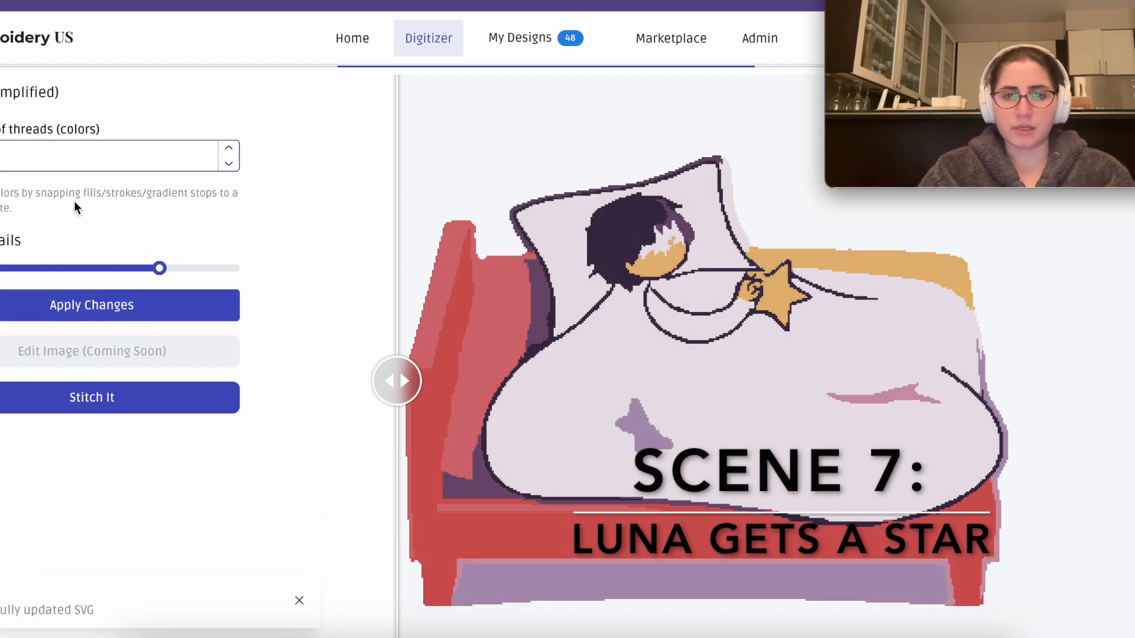
key("Return")
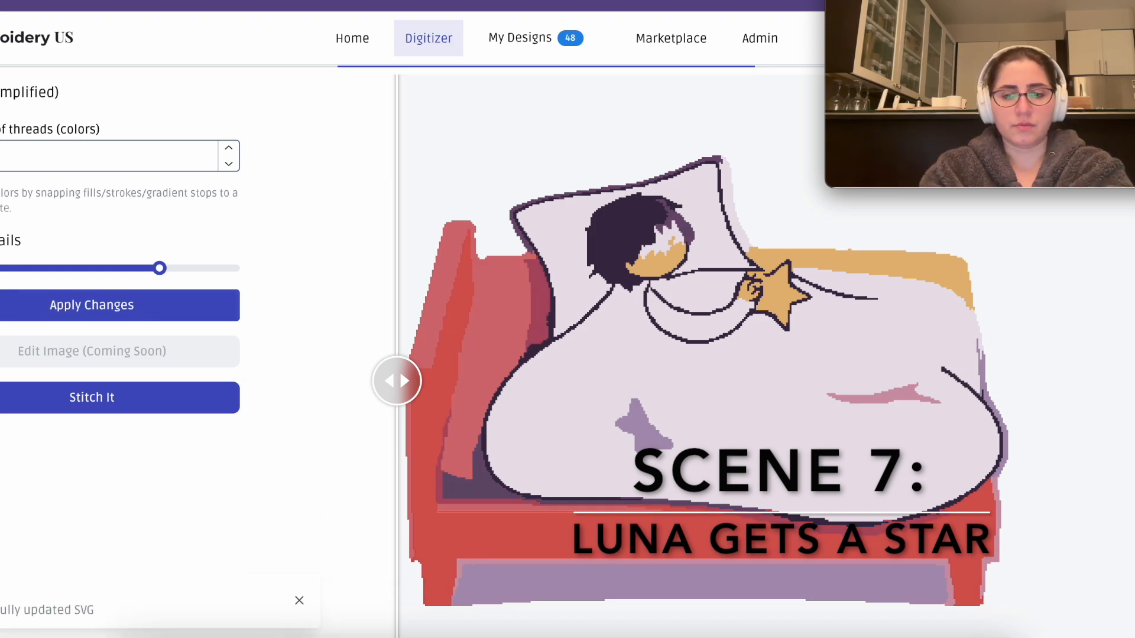
key("Return")
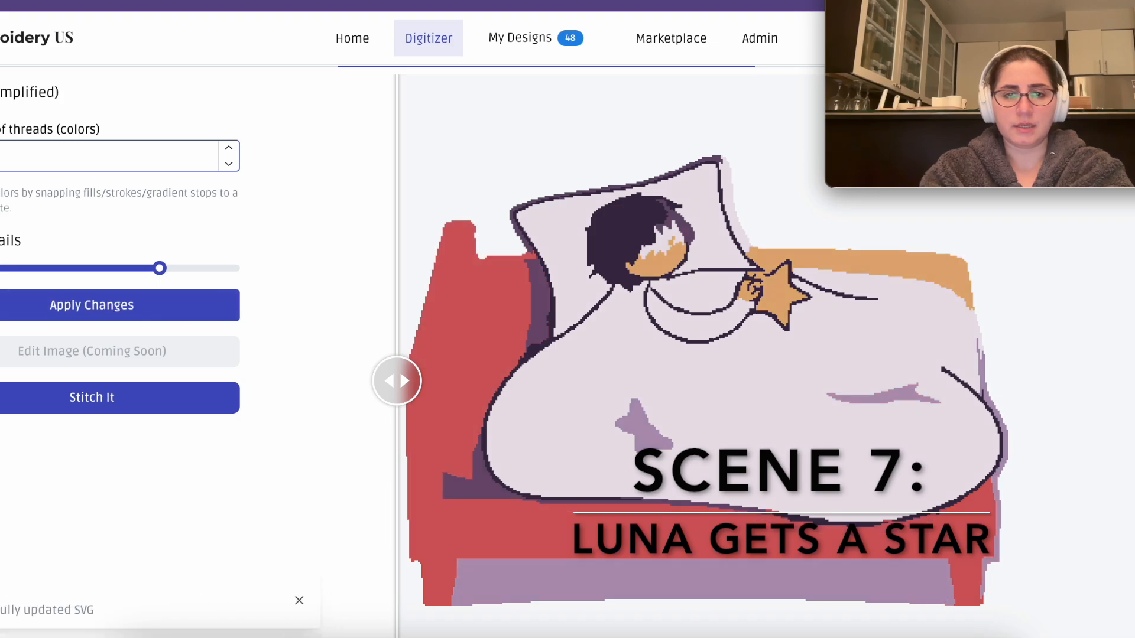
key("Return")
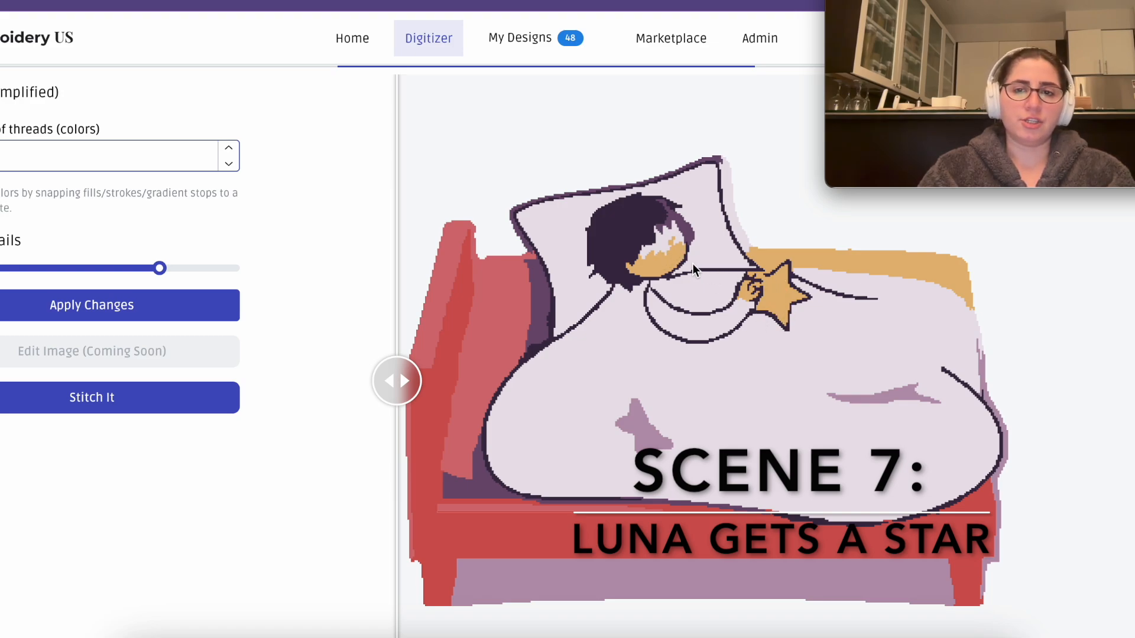
- Check the whole tuned design and stitch it at a preset frame size
scroll(803, 404, "down", 1)
scroll(802, 404, "up", 2)
scroll(802, 404, "down", 1)
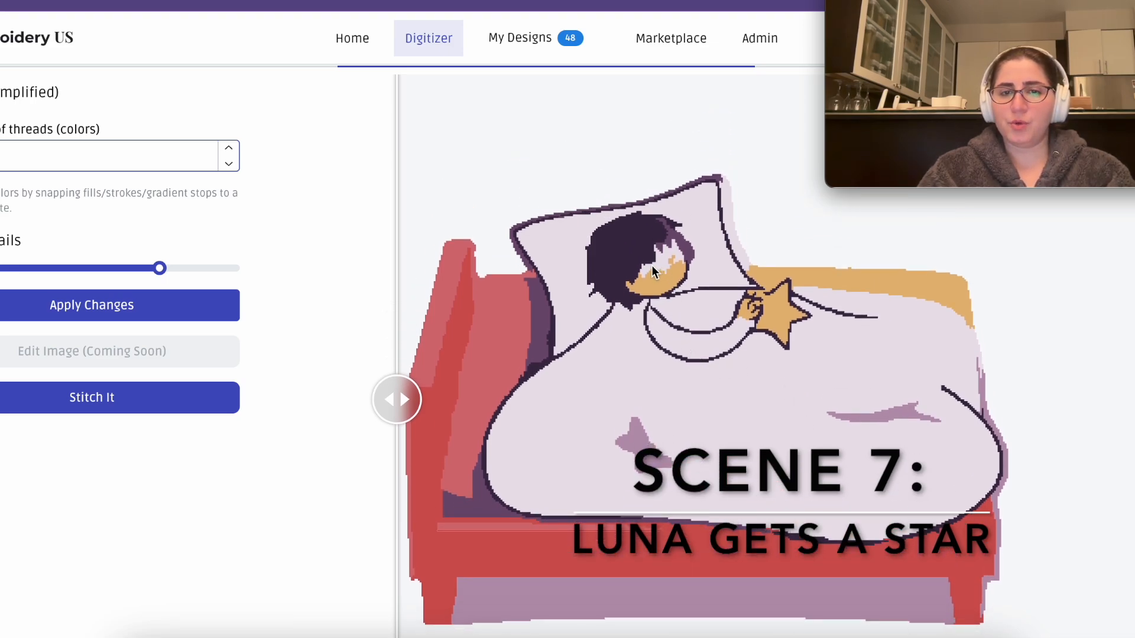
scroll(732, 464, "up", 1)
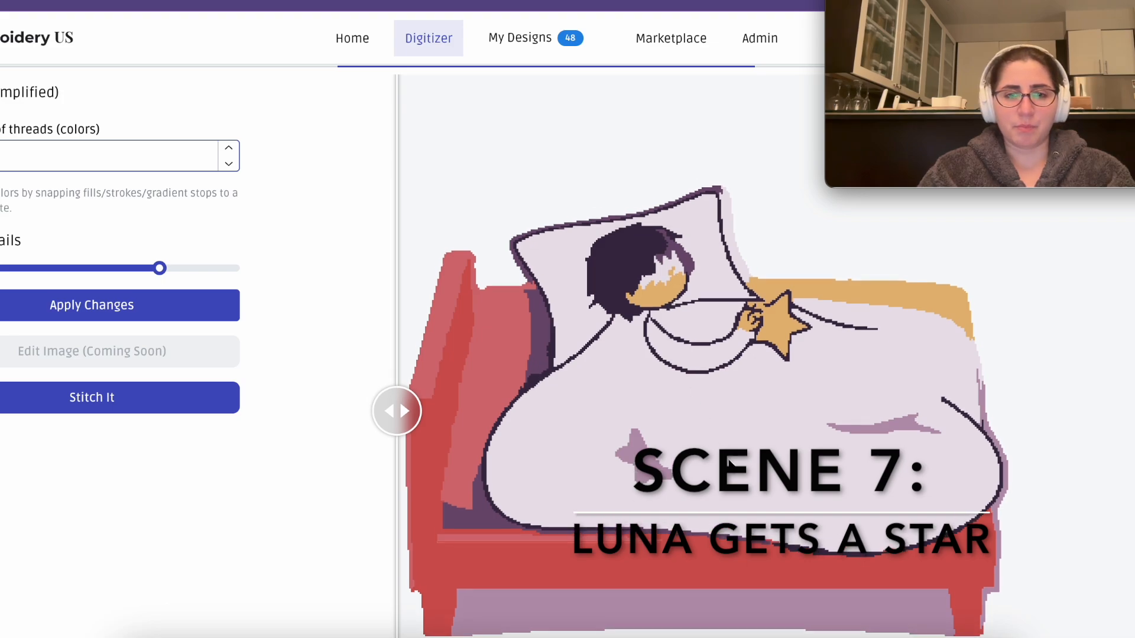
left_click(87, 392)
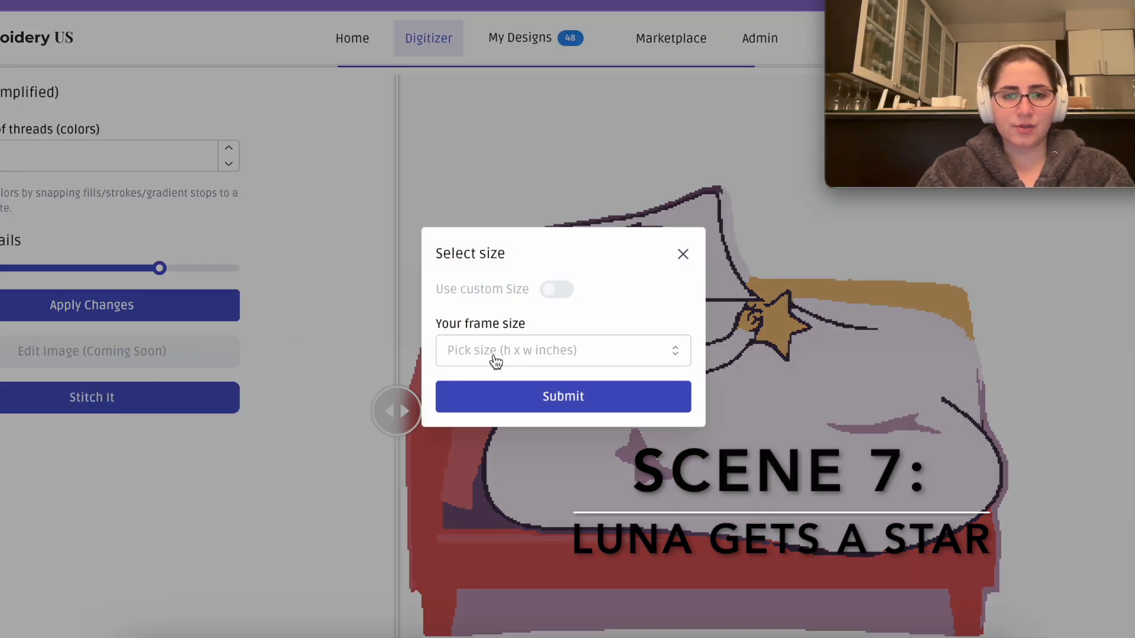
left_click(492, 355)
left_click(470, 422)
left_click(503, 392)
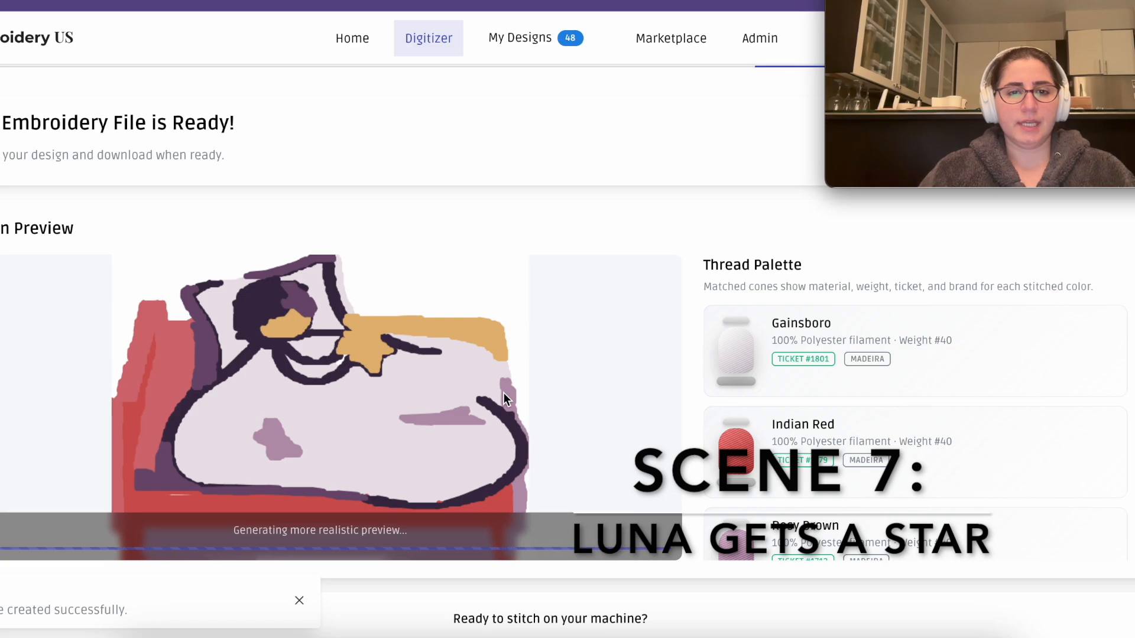
- Examine the stitched preview of the sleeping child and its download options, and return to vector tuning
scroll(500, 366, "down", 2)
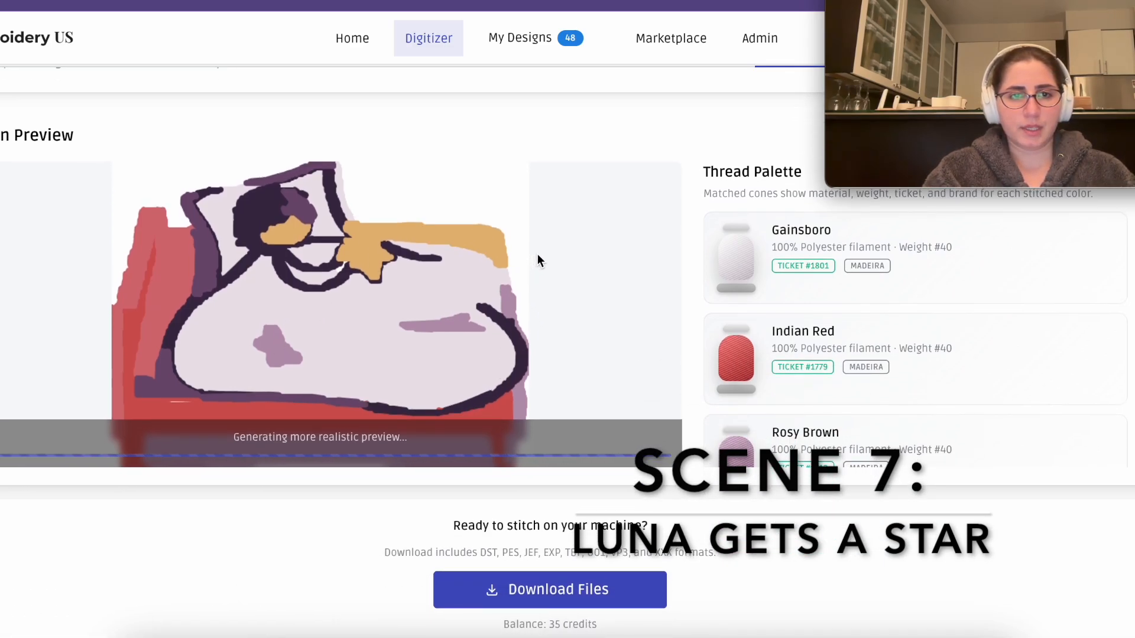
scroll(527, 251, "up", 2)
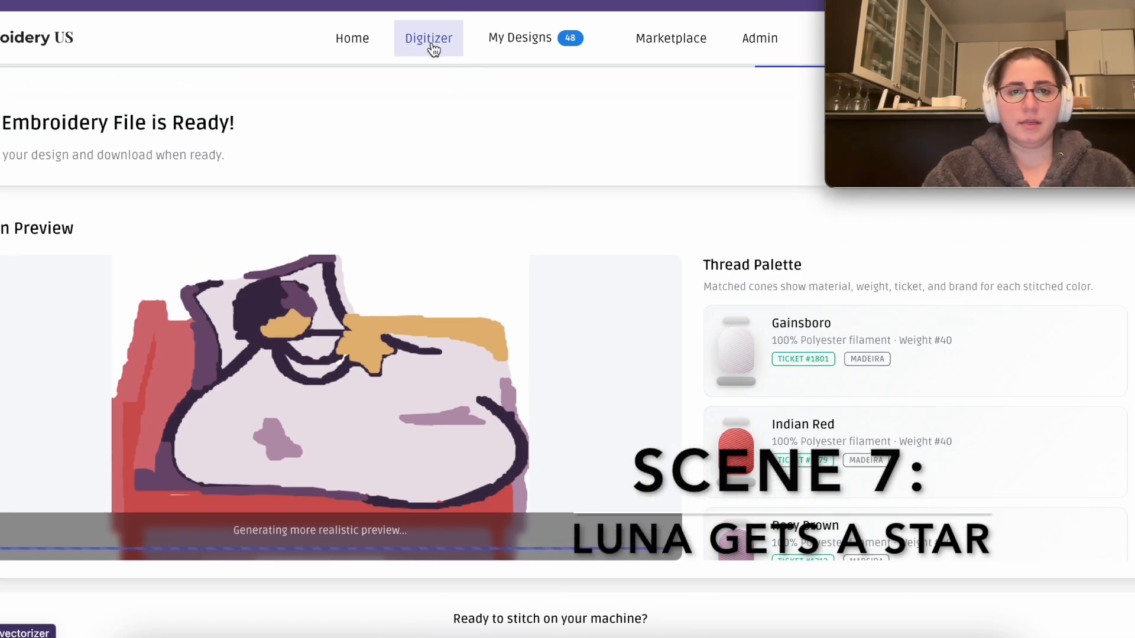
left_click(540, 109)
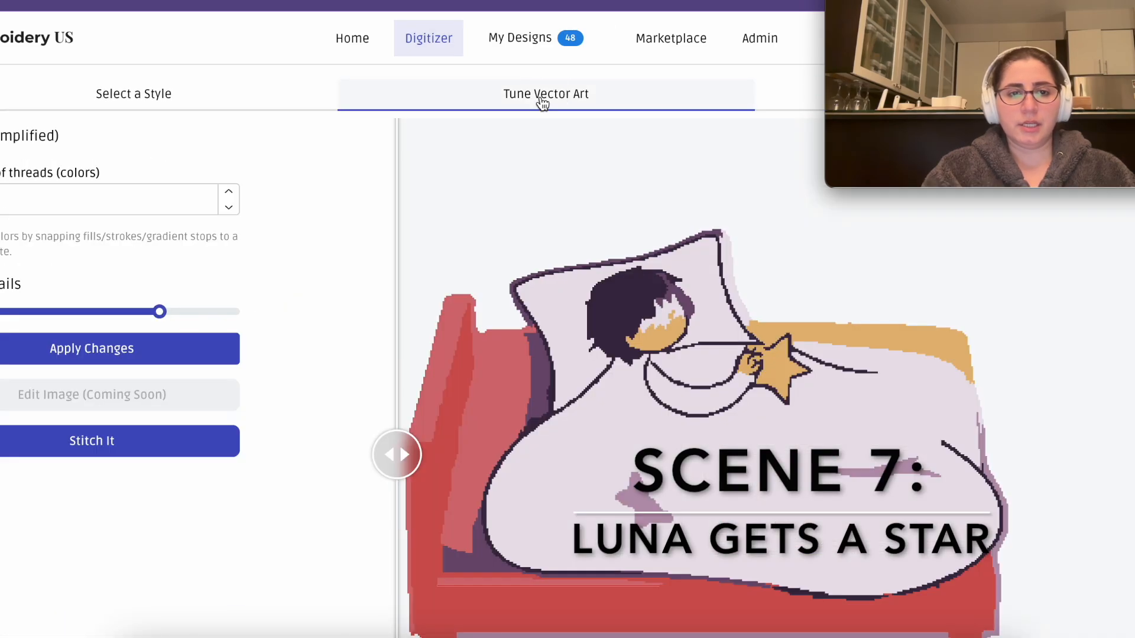
- Stitch the tuned sleeping-child design again at a preset frame size and check its preview
left_click(98, 444)
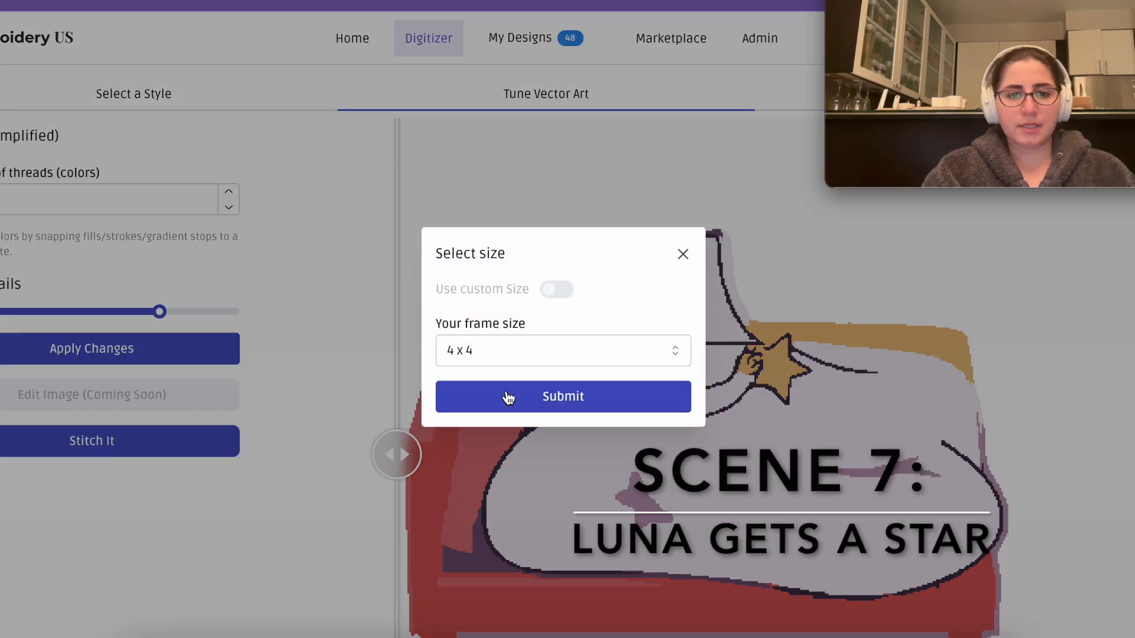
left_click(494, 353)
left_click(480, 421)
left_click(494, 402)
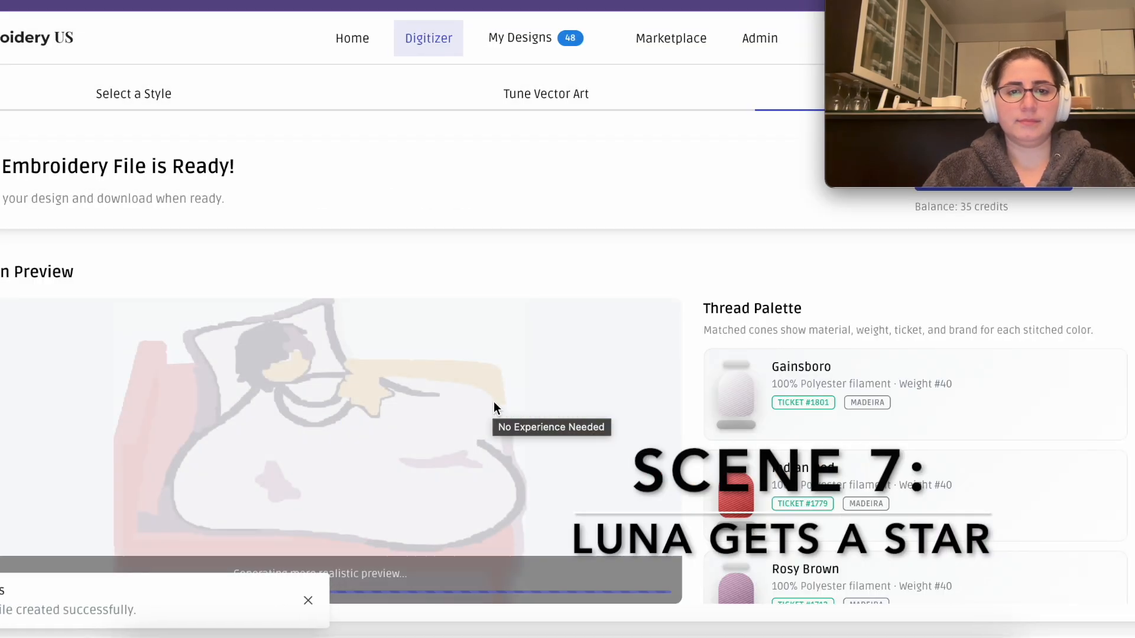
scroll(410, 451, "down", 2)
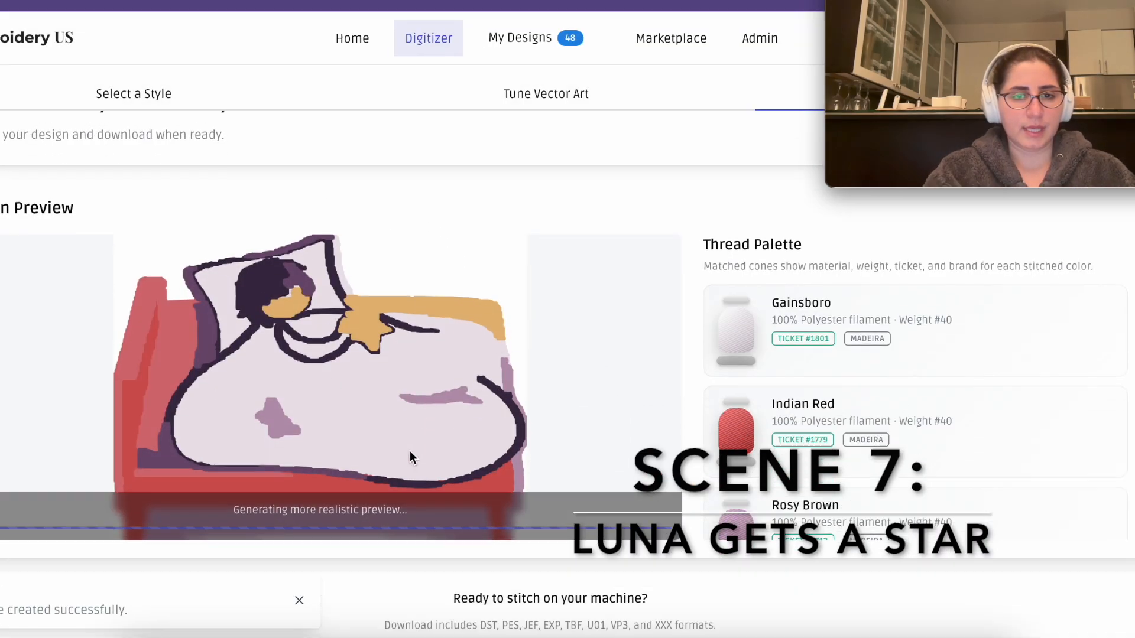
scroll(370, 319, "up", 2)
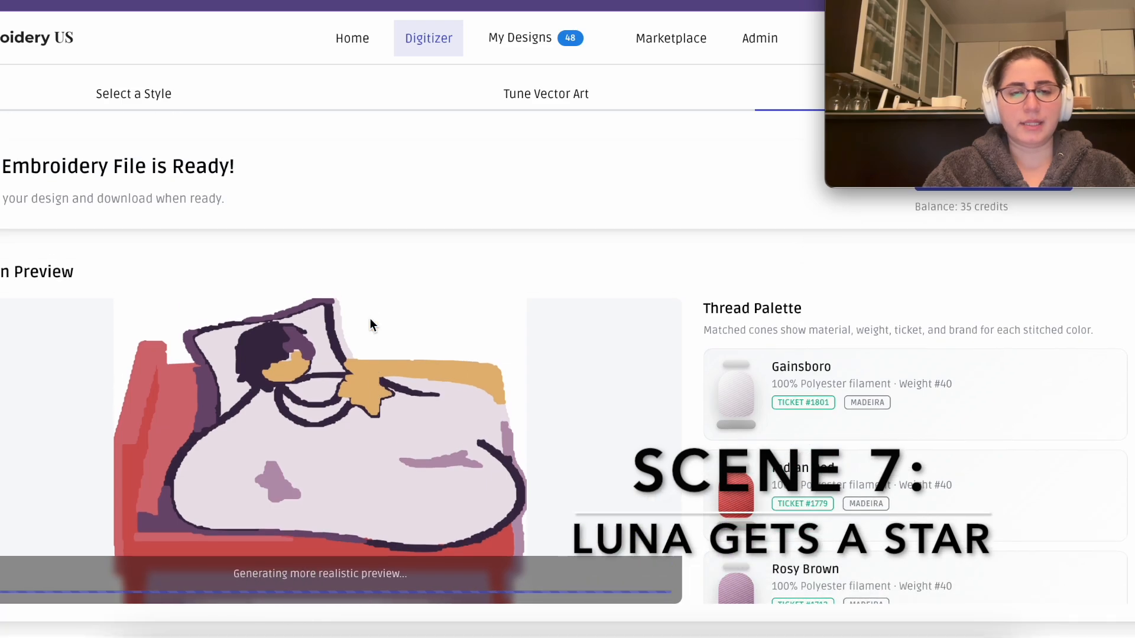
- Start a new image idea from the copied scene prompt and replace "blanket" with "quilt" in the bed description
left_click(358, 44)
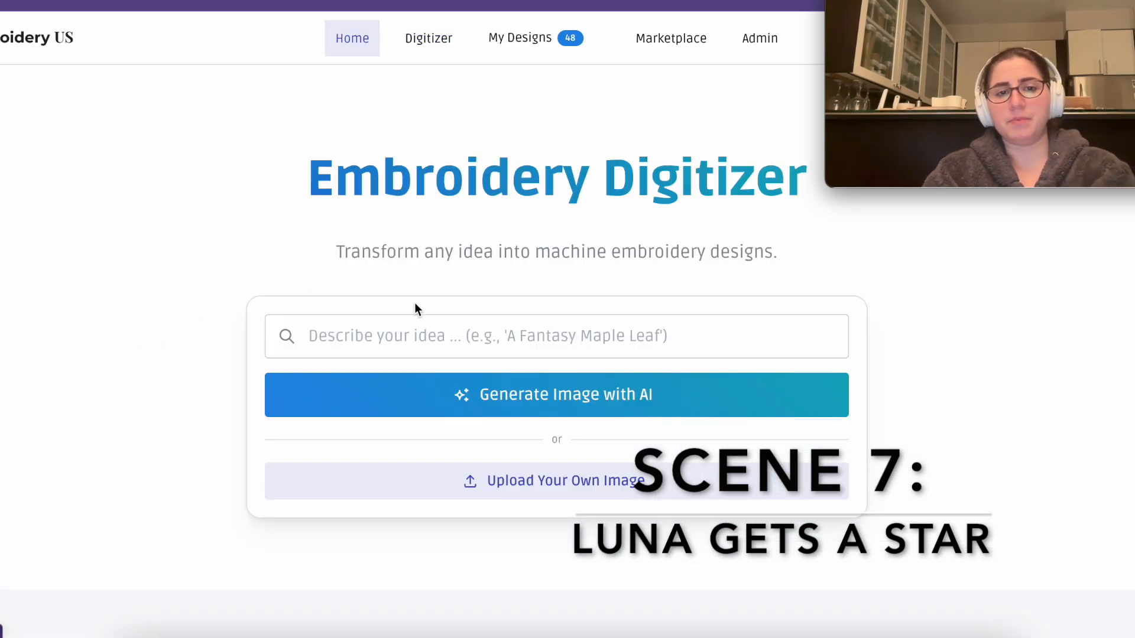
left_click(355, 337)
key("ctrl+v")
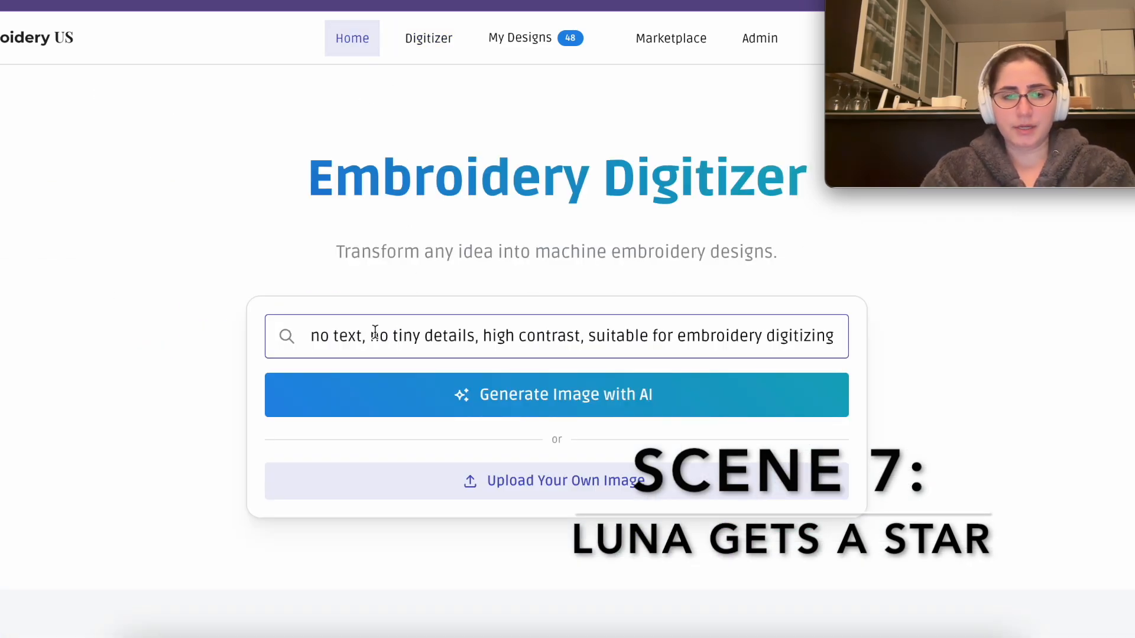
key("Home")
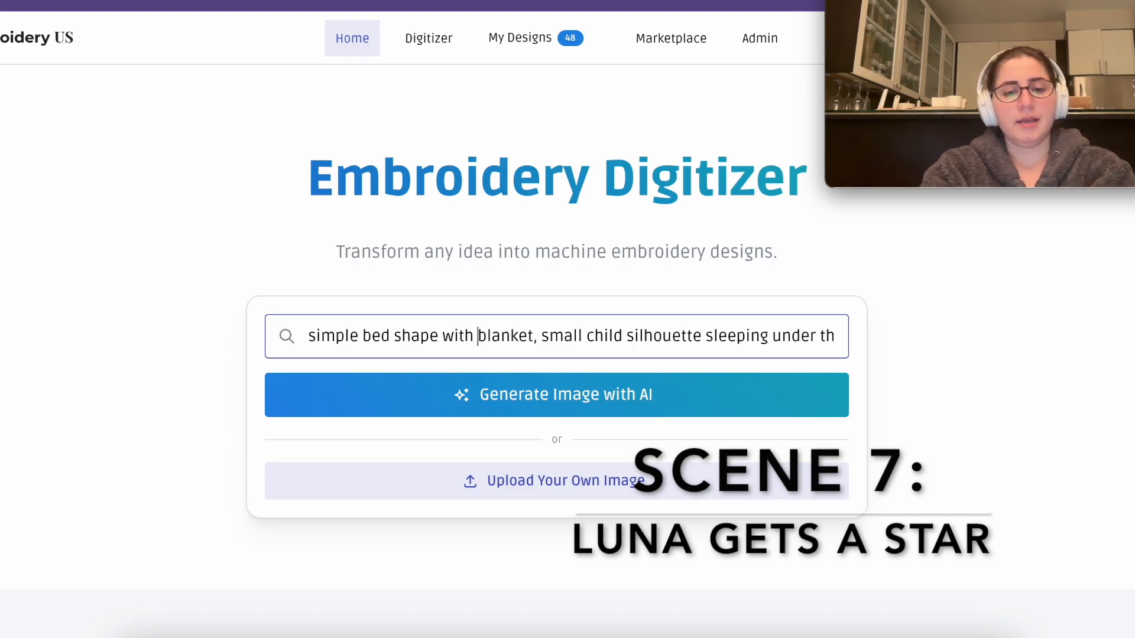
double_click(506, 335)
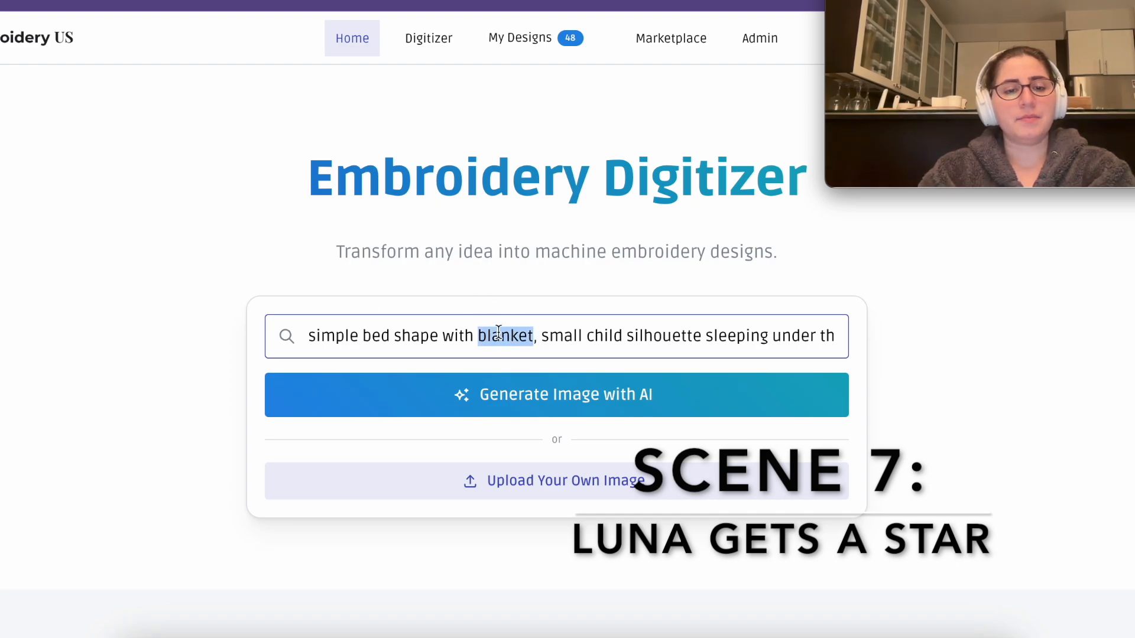
type("quilt")
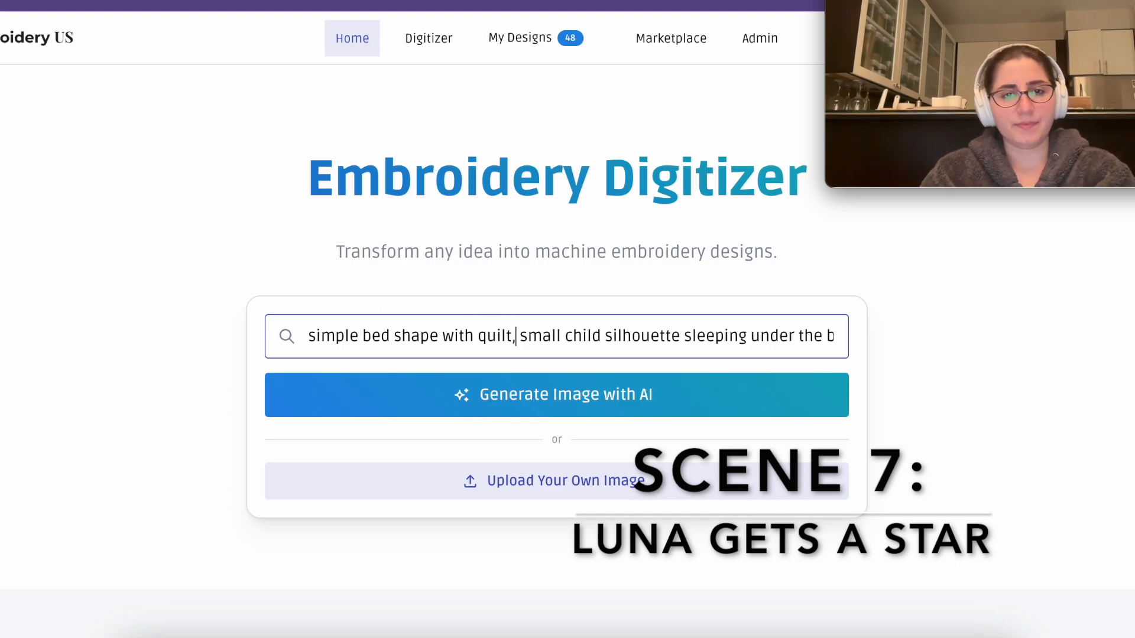
- Remove "small" before "child silhouette", replace "on his side" with "turned away", copy the whole prompt, and generate the image
key("Right")
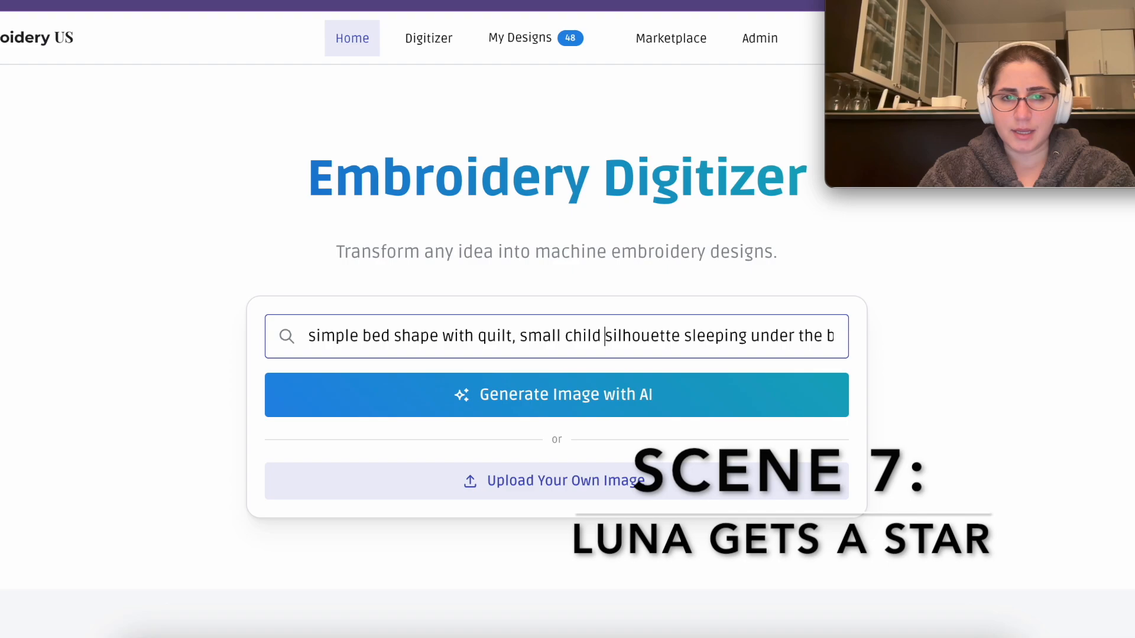
double_click(550, 337)
key("BackSpace")
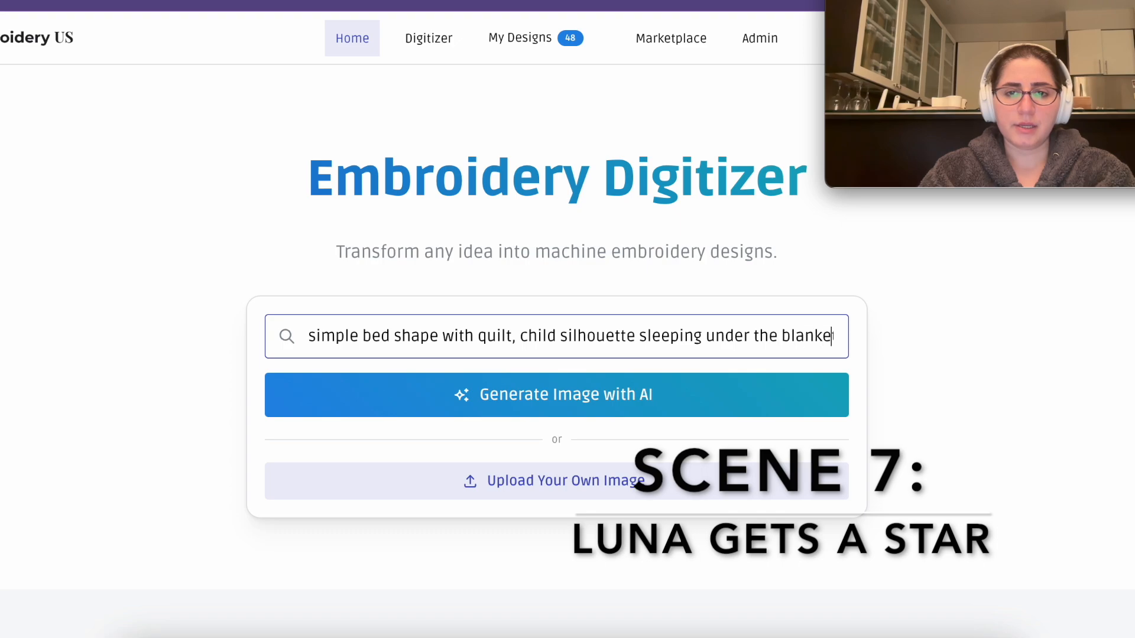
key("Right")
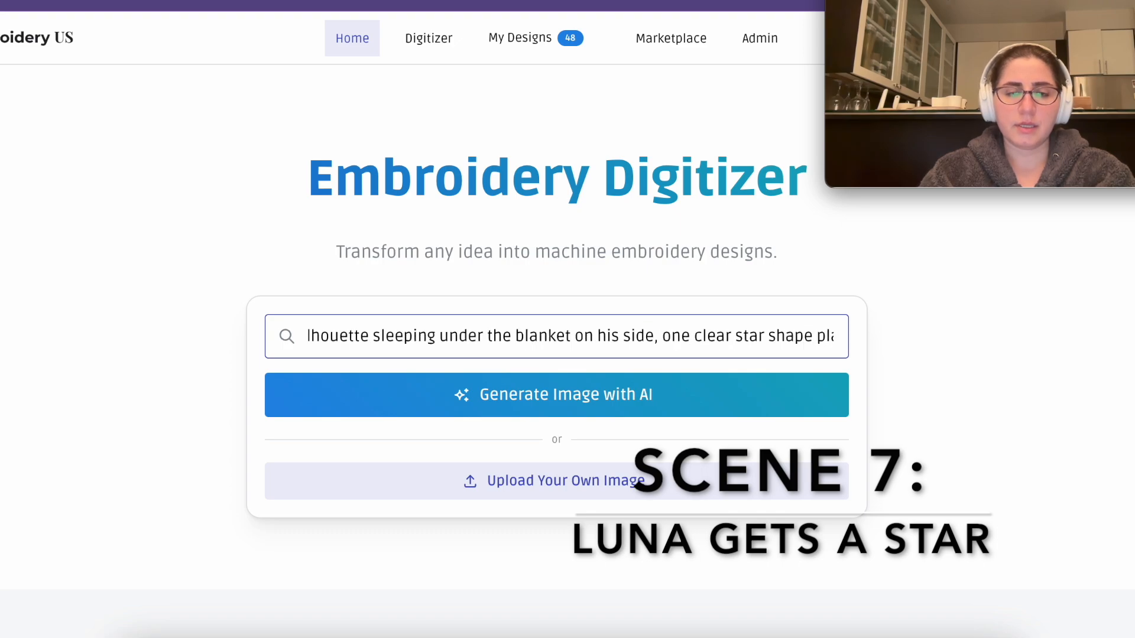
left_click_drag(654, 337, 578, 337)
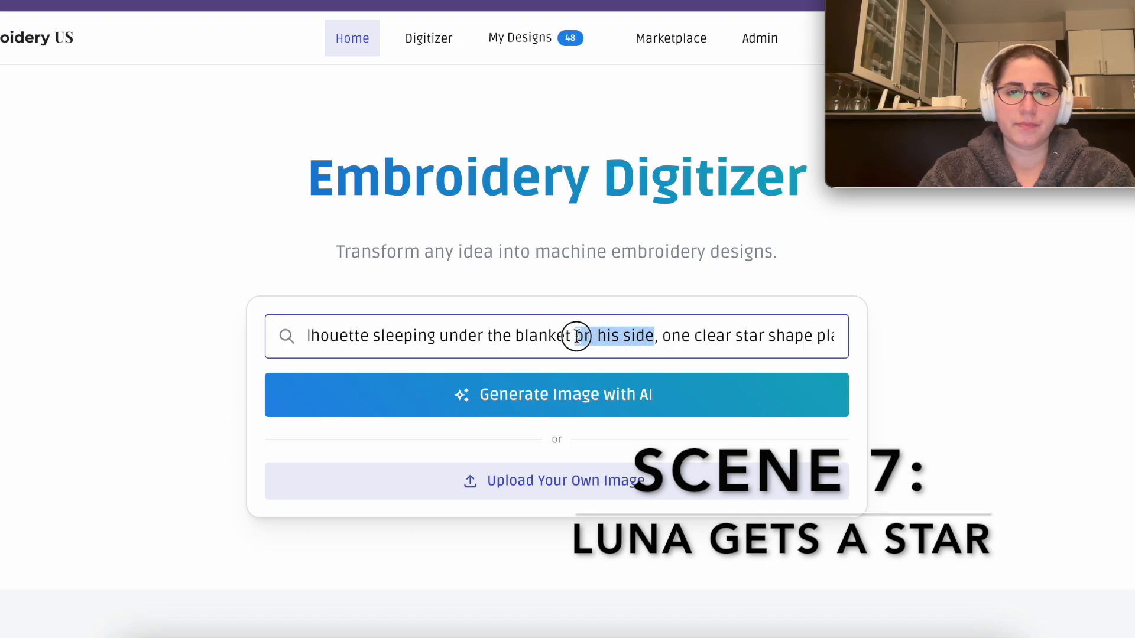
type("turned away")
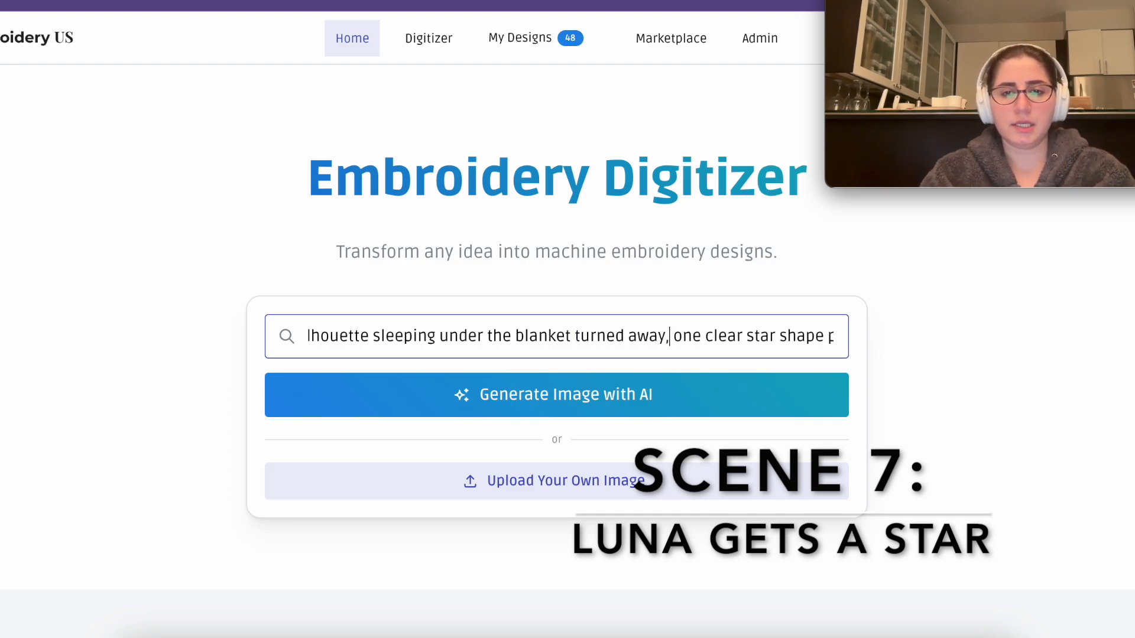
key("ctrl+a")
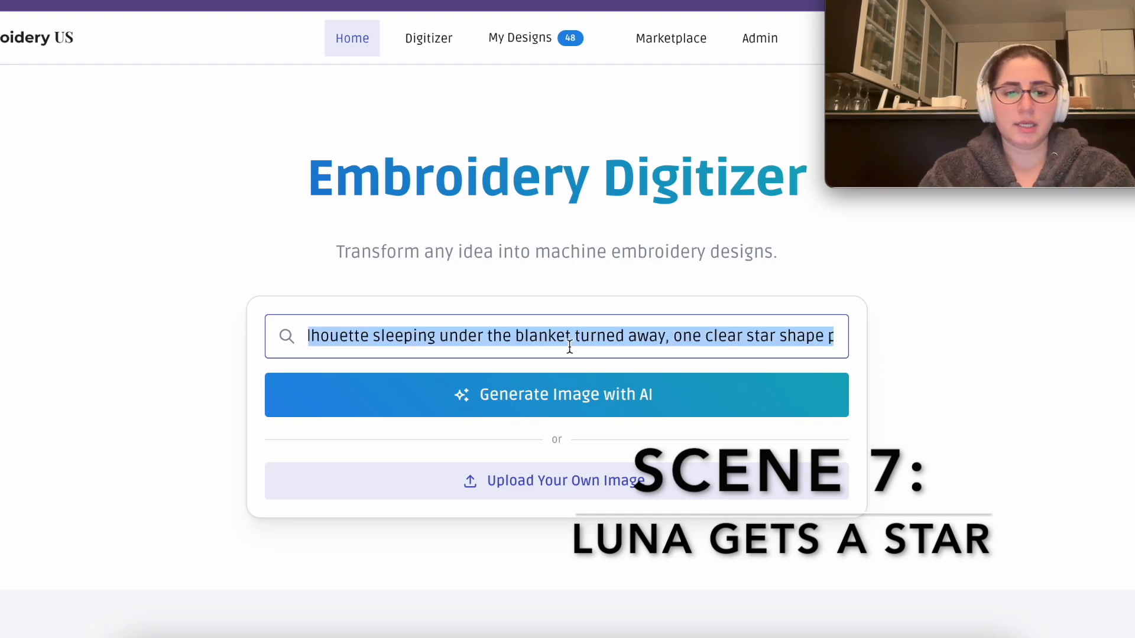
left_click(533, 383)
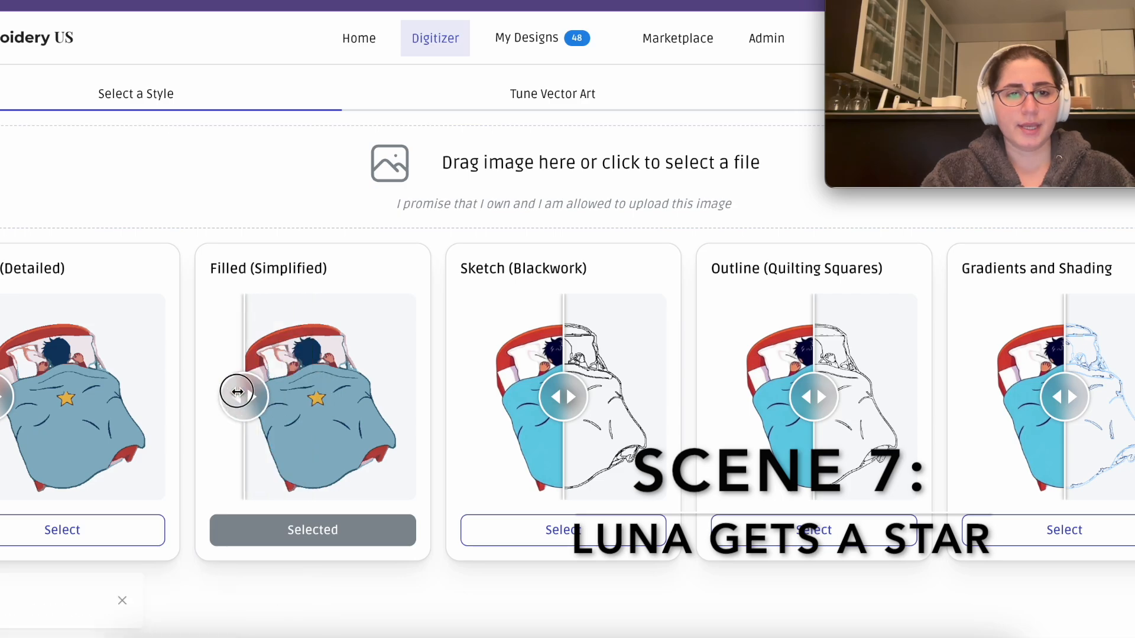
- Digitize the generated image in the Filled (Simplified) style and inspect the whole vector result uncovered from the original
left_click(322, 539)
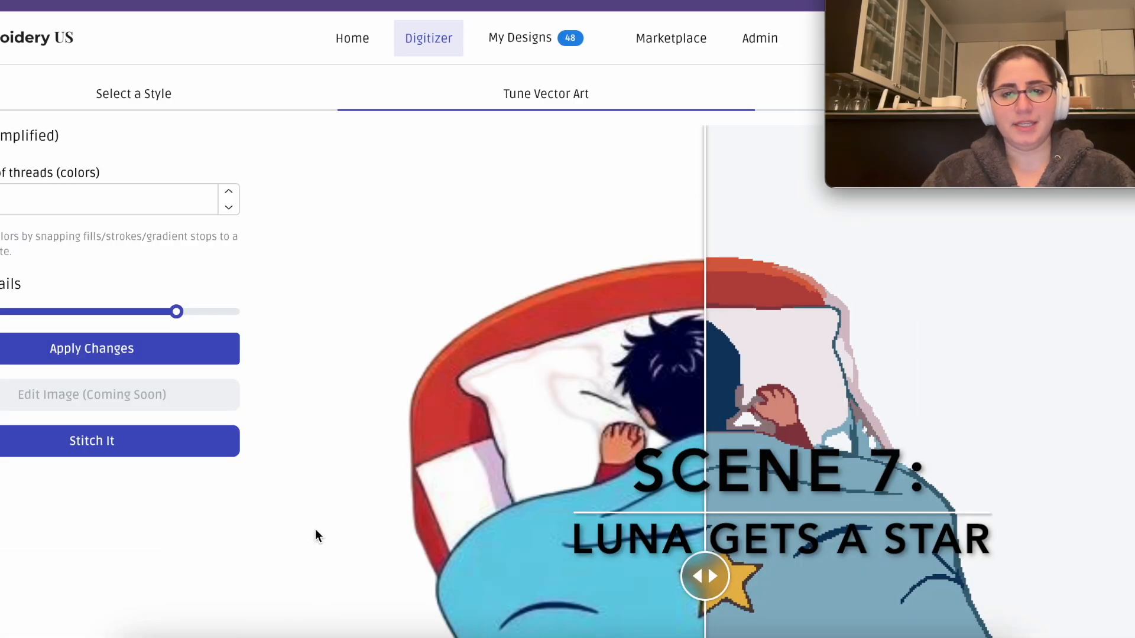
left_click_drag(697, 582, 380, 573)
scroll(380, 573, "down", 1)
scroll(661, 486, "down", 3)
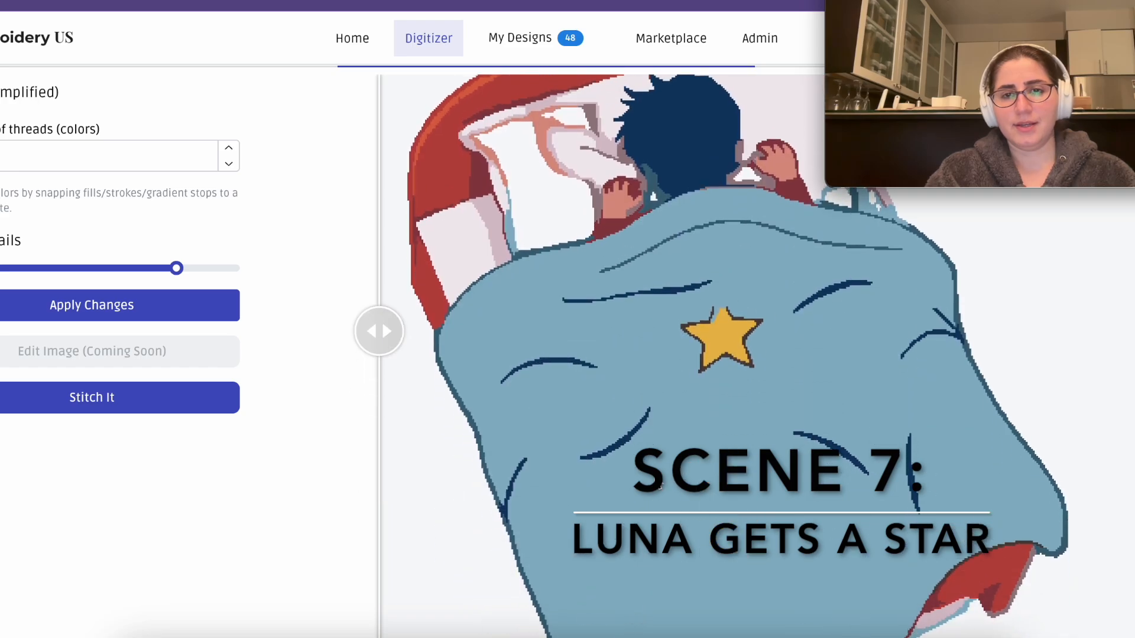
scroll(661, 486, "up", 2)
scroll(660, 485, "down", 5)
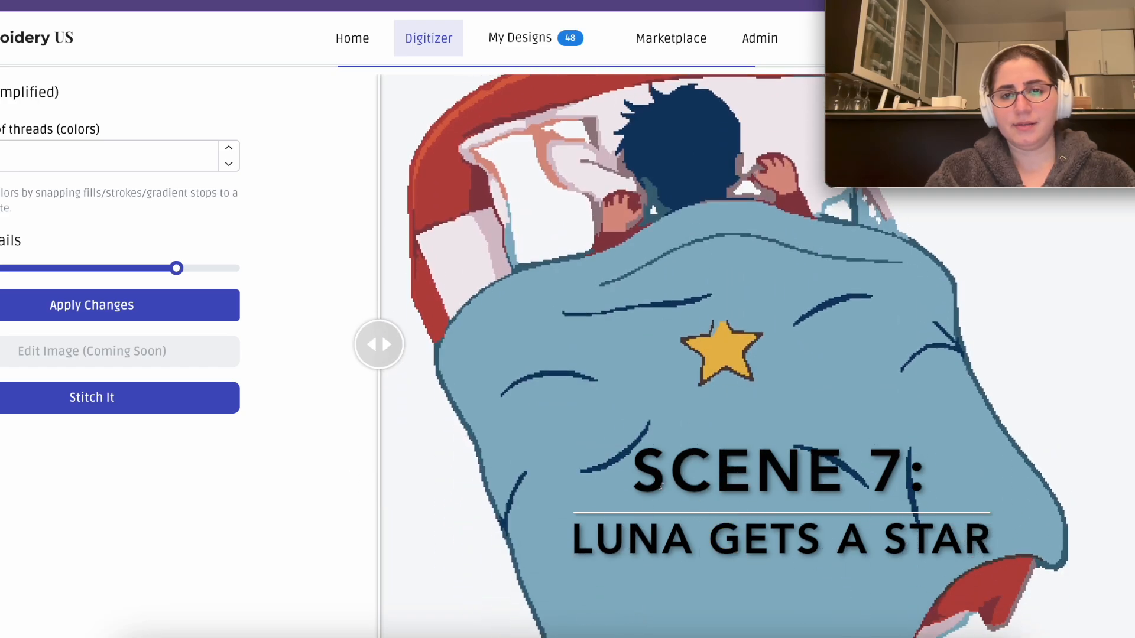
scroll(660, 486, "up", 6)
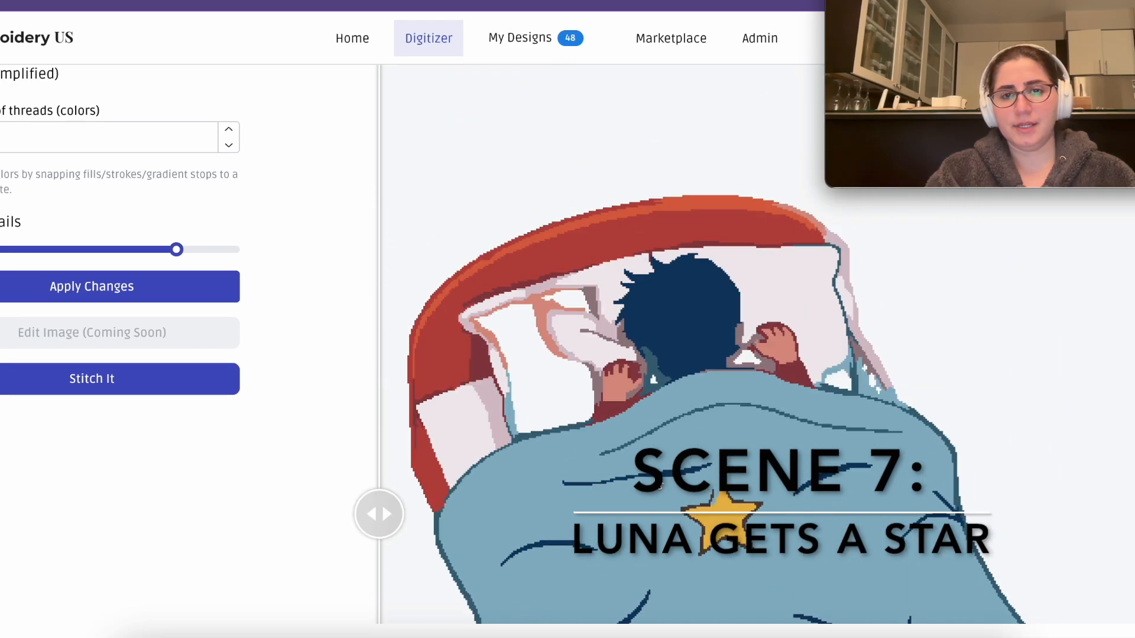
- Return to the home page and paste the copied prompt as a new image idea
left_click(350, 45)
left_click(332, 279)
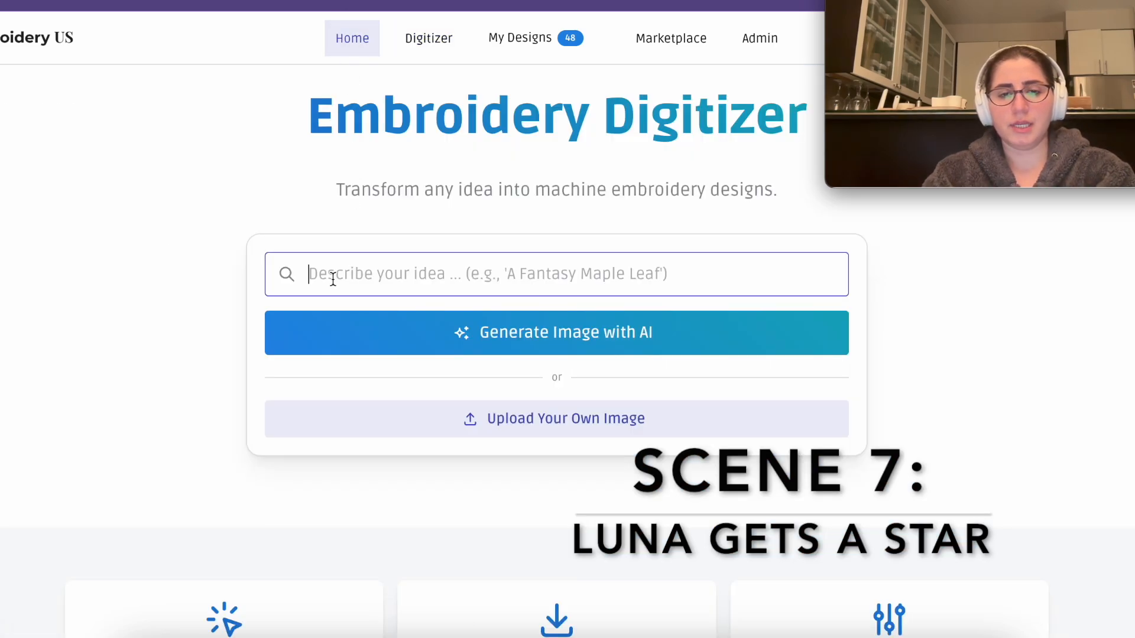
key("ctrl+v")
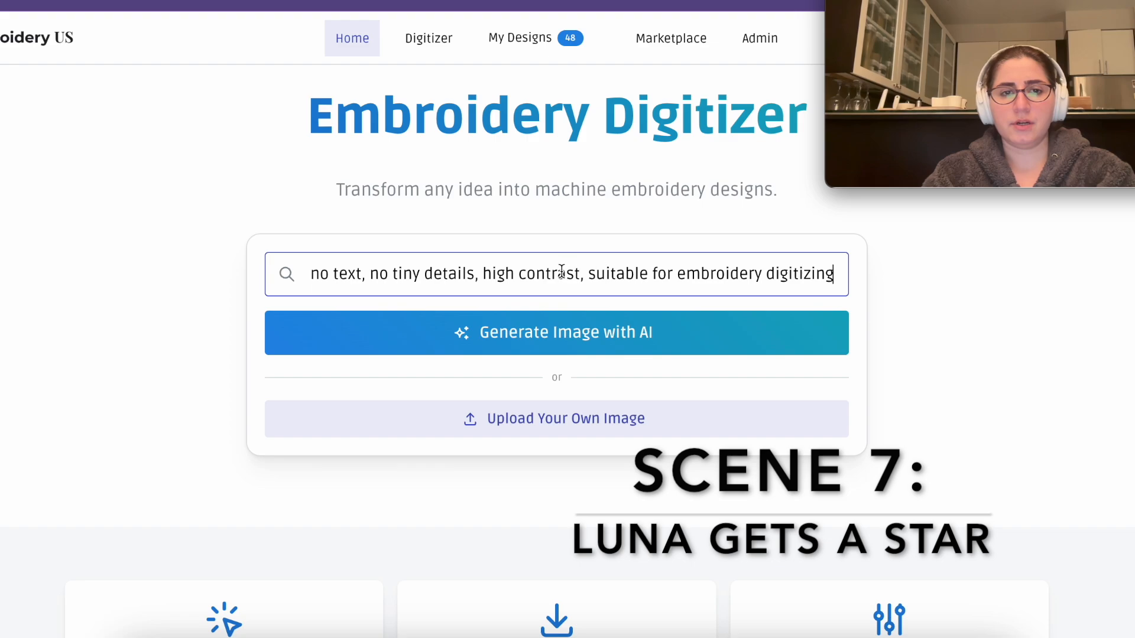
- Delete "simple room hint with maybe one straight line for floor" from the prompt
key("Left")
key("Left")
key("Left")
key("Left")
key("Left")
key("Left")
key("Left")
key("Left")
key("Left")
key("Left")
key("Left")
key("Left")
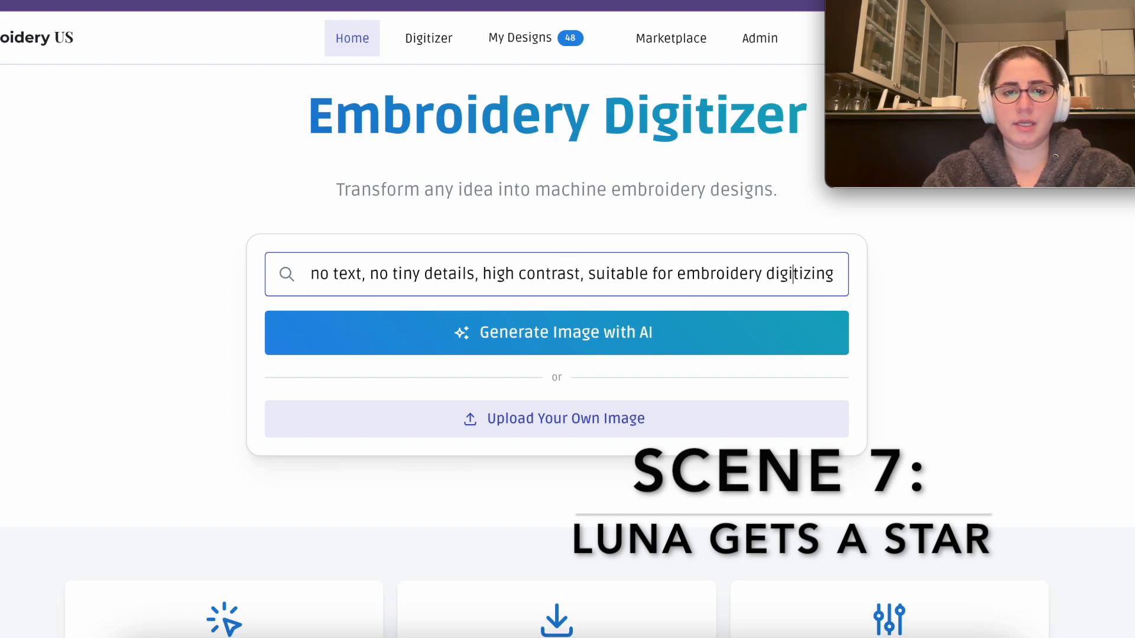
key("Left")
key("Left")
key("Left")
key("Left")
key("Left")
key("Left")
key("Left")
key("Left")
key("Left")
key("Left")
key("Left")
key("Left")
key("Left")
key("Left")
key("Left")
key("Left")
key("Left")
key("Left")
key("Left")
key("Left")
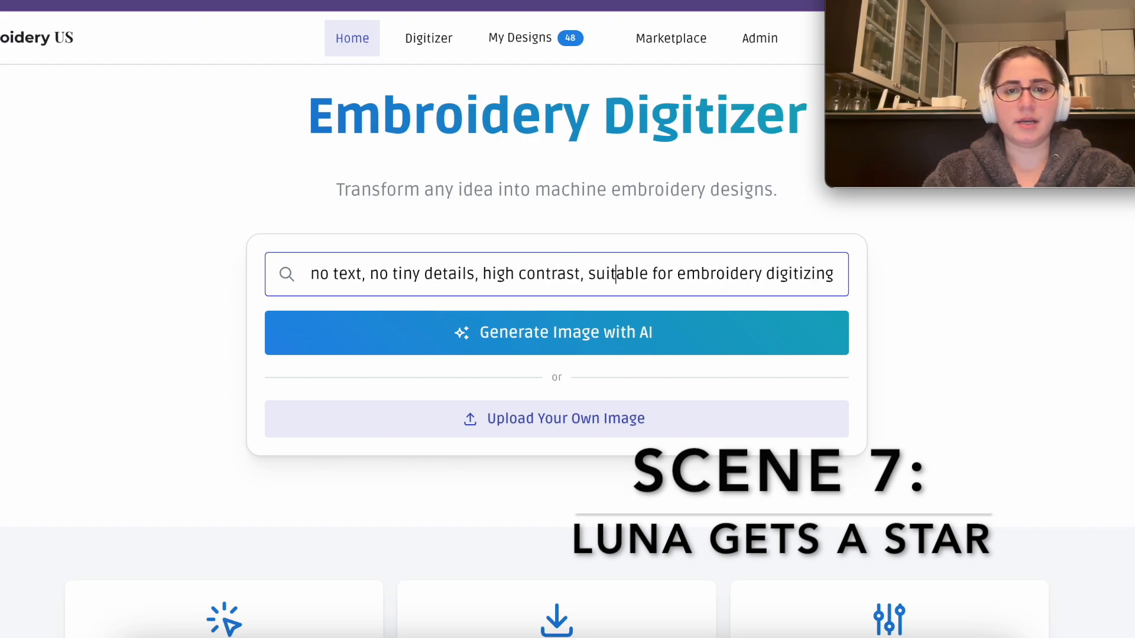
key("Left")
key("Left")
key("Left")
key("Left")
key("Left")
key("Left")
key("Left")
key("Left")
key("Left")
key("Left")
key("Left")
key("Left")
key("Left")
key("Left")
key("Left")
key("Left")
key("Left")
key("Left")
key("Left")
key("Left")
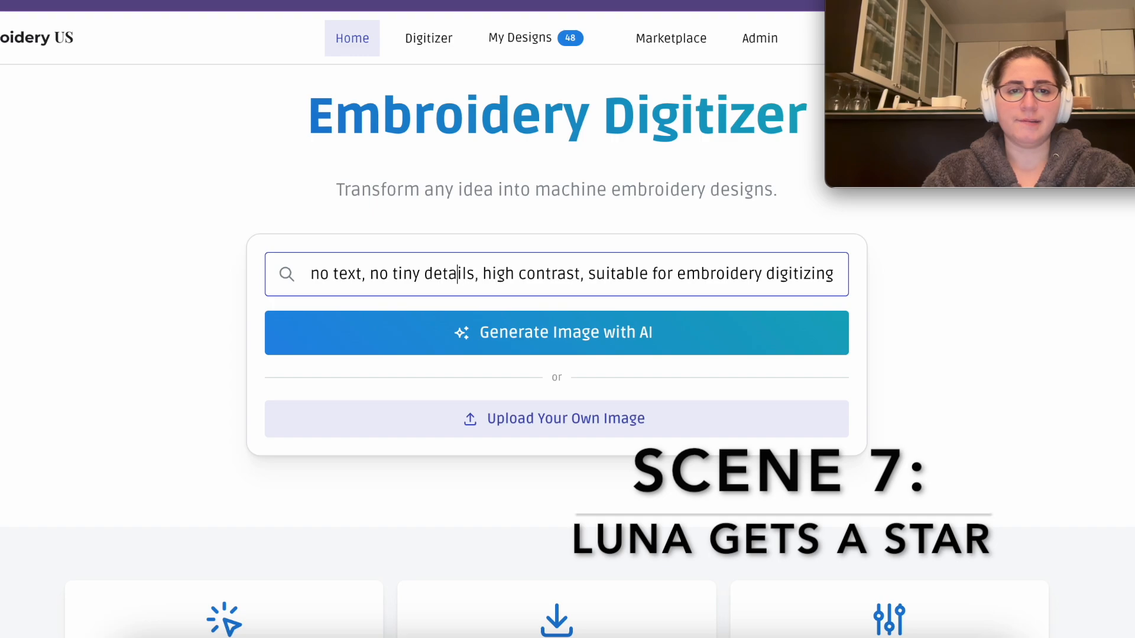
key("Left")
key("Left")
key("Left")
key("Left")
key("Left")
key("Left")
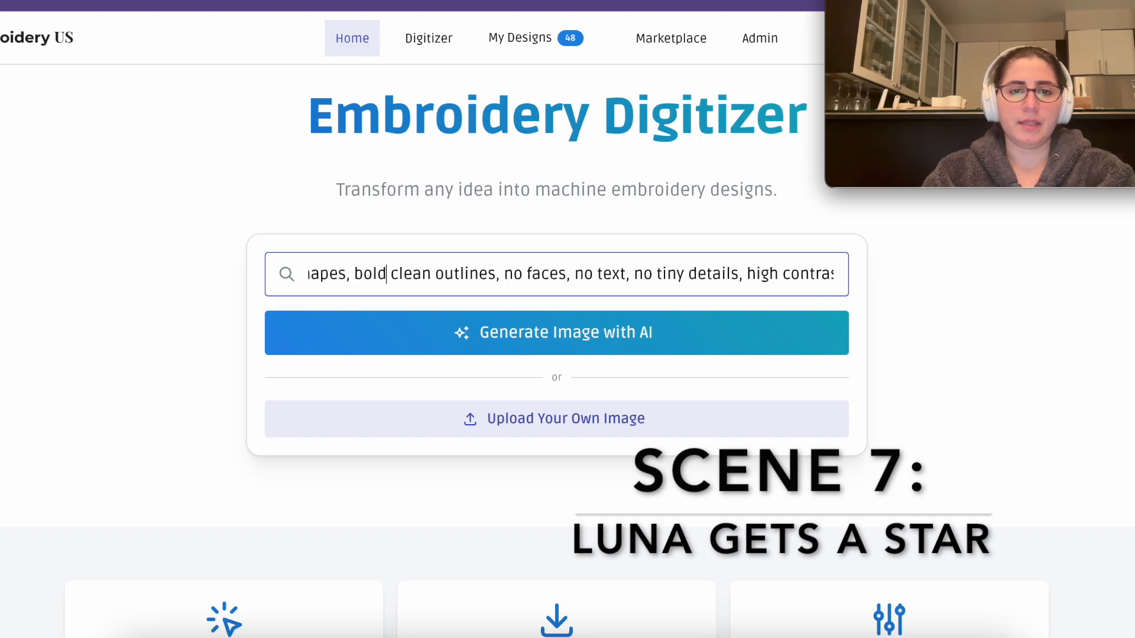
key("Left")
key("Left")
key("Left")
key("Left")
key("Left")
key("Left")
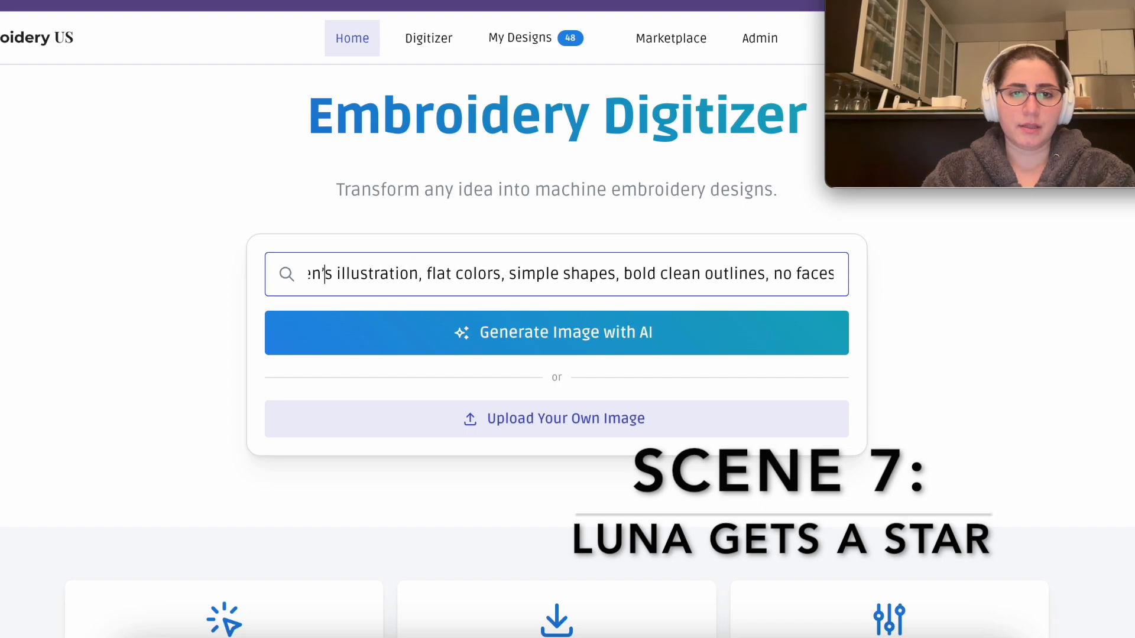
key("Left")
key("Left")
key("Left")
key("Left")
key("Left")
key("Left")
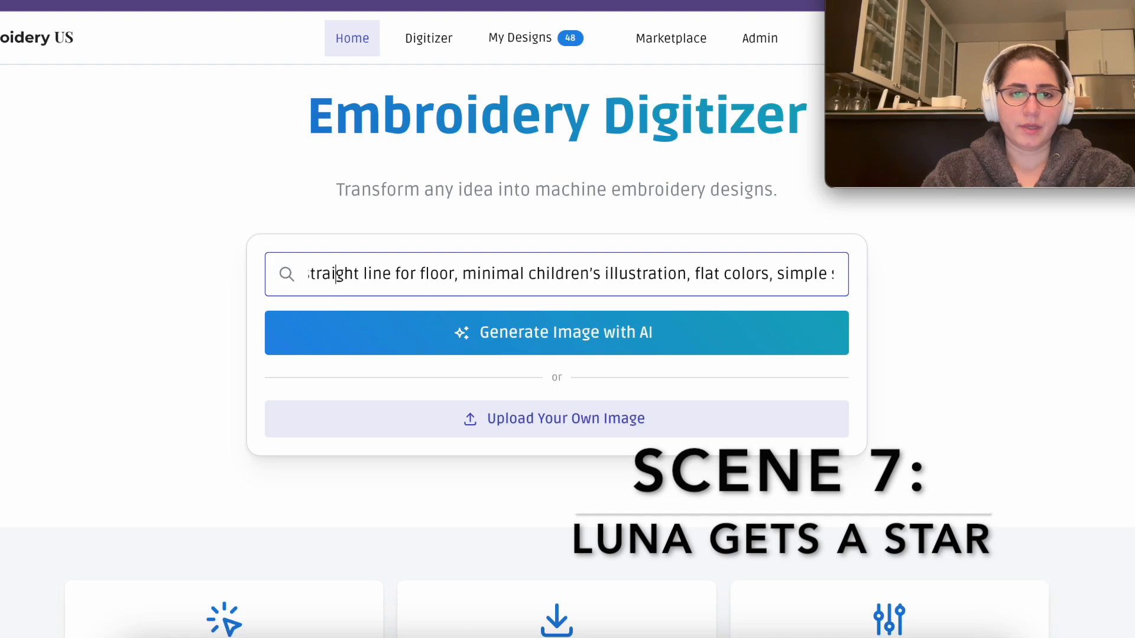
key("Left")
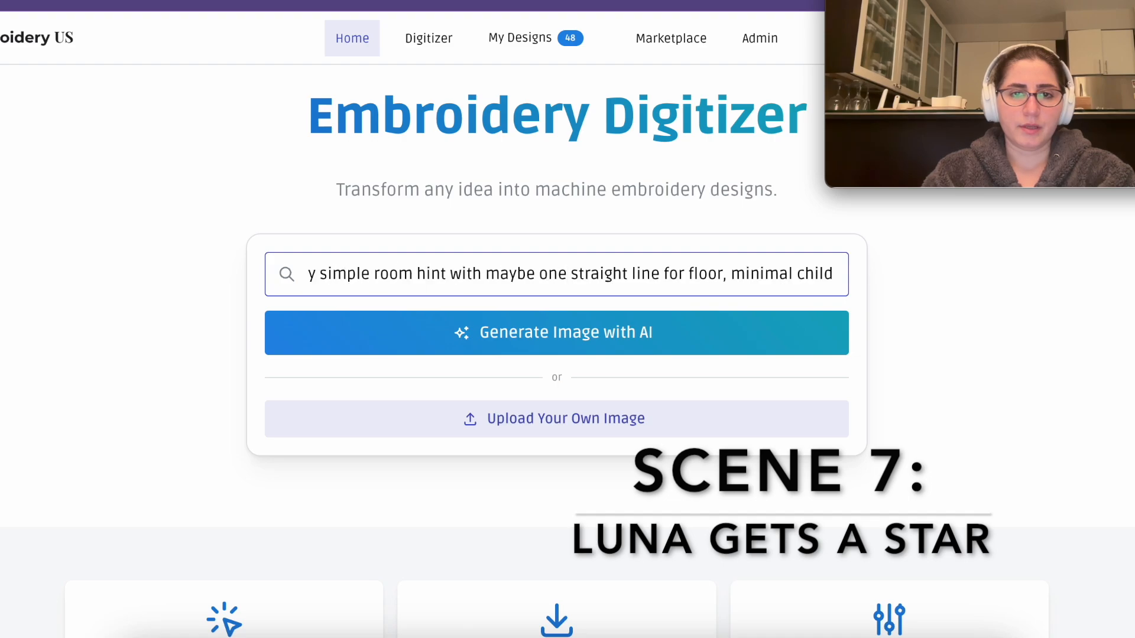
left_click_drag(724, 274, 579, 272)
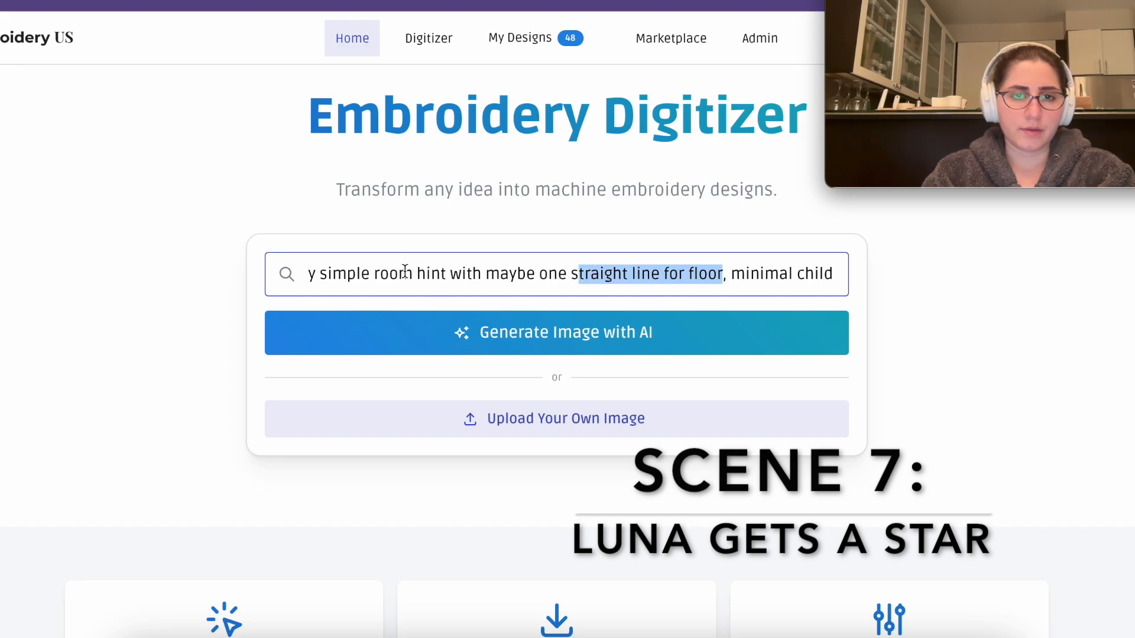
left_click(384, 274)
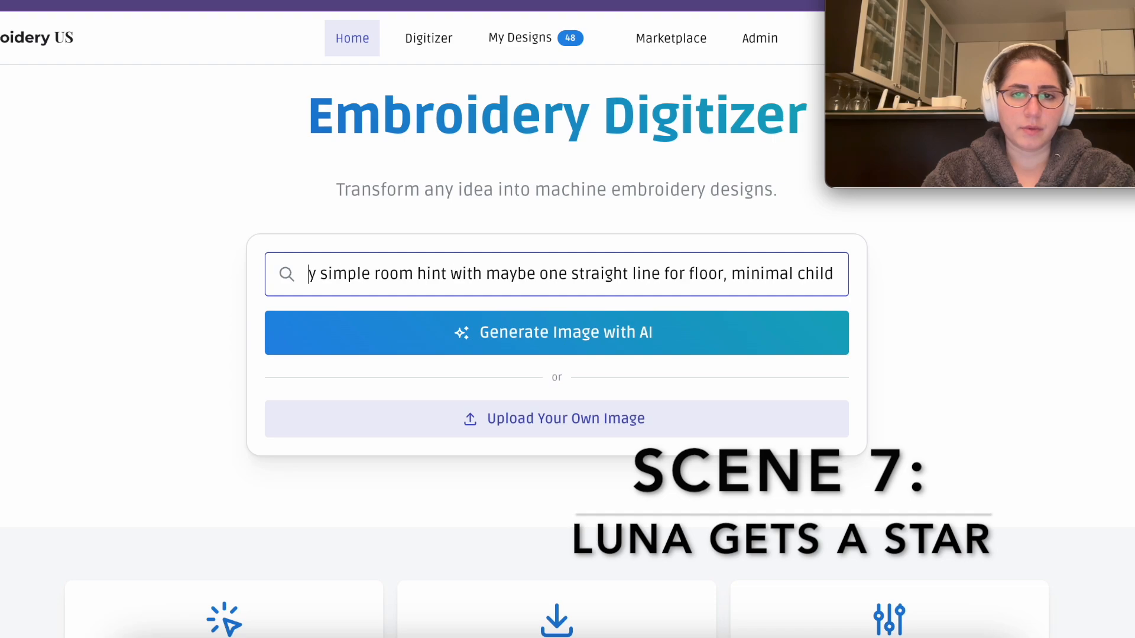
left_click(723, 274)
left_click_drag(700, 273, 331, 278)
key("BackSpace")
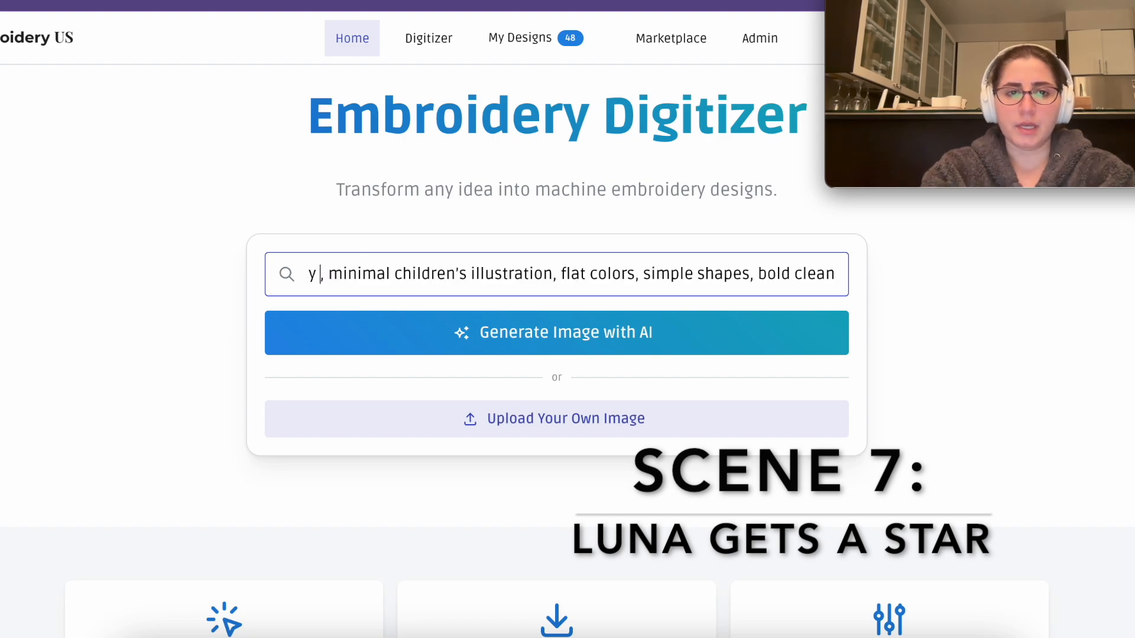
- Review the star placement wording and remove the stray comma so the prompt reads "very minimal children's illustration"
key("Left")
key("Left")
key("Left")
key("Left")
key("Left")
key("Left")
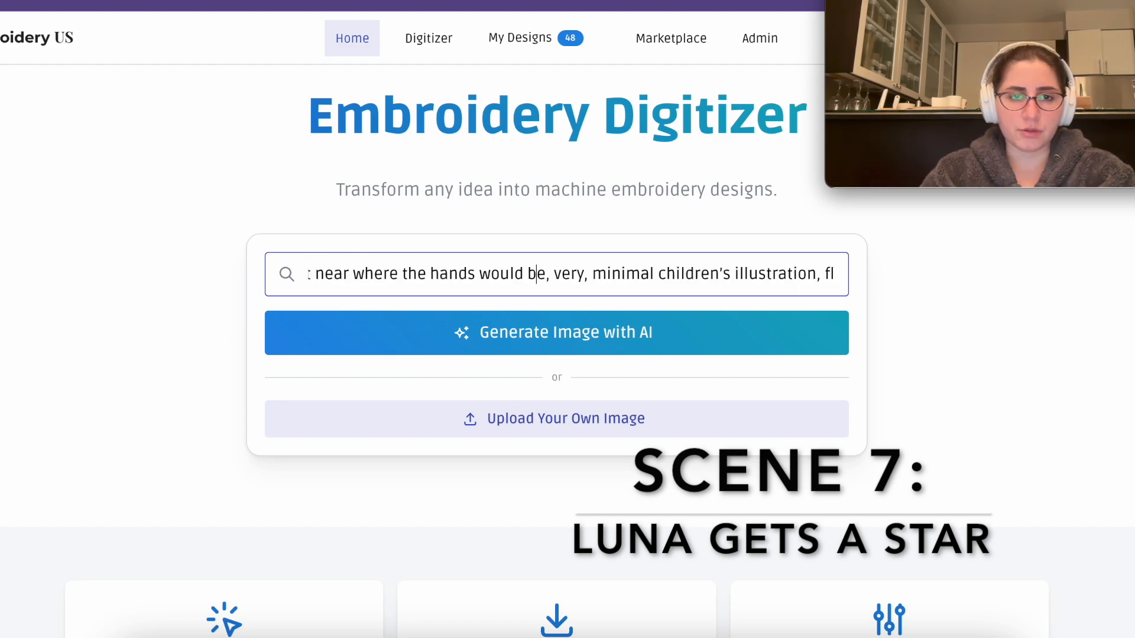
key("Left")
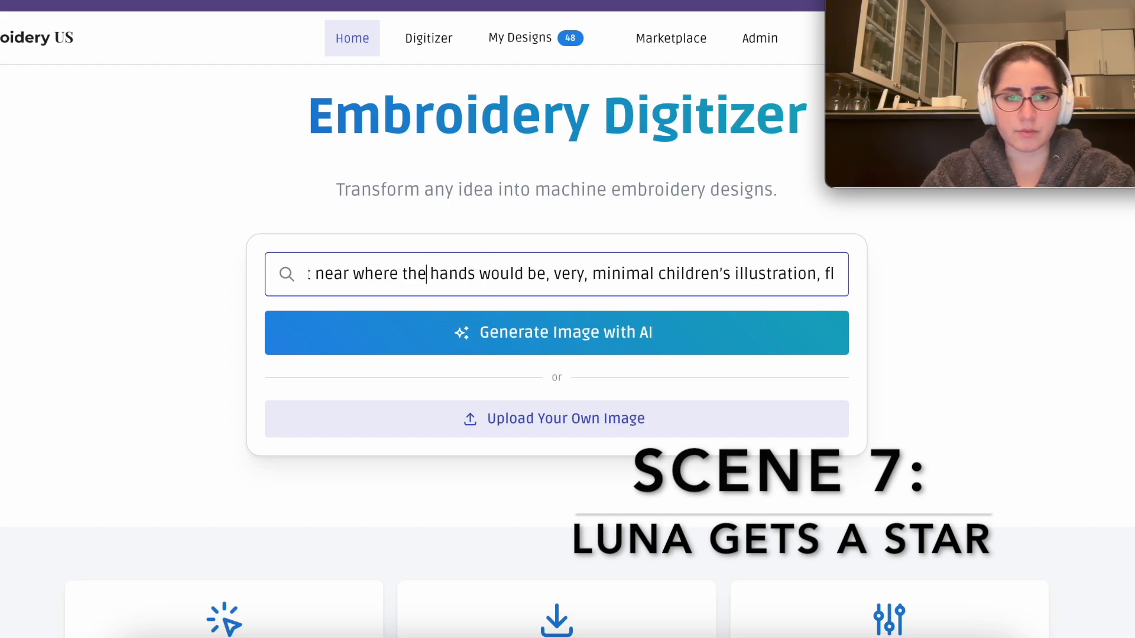
left_click(589, 277)
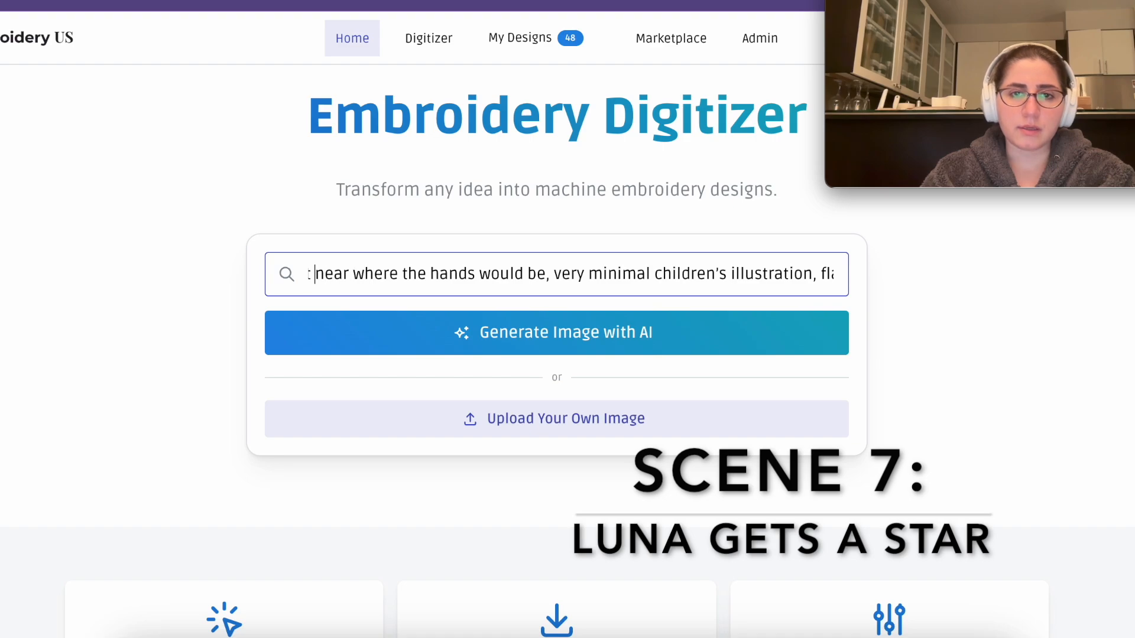
- Change the child's pose wording in the prompt from "turned away" to "turned on the side away"
key("Left")
key("Left")
key("Left")
key("Left")
key("Left")
key("Left")
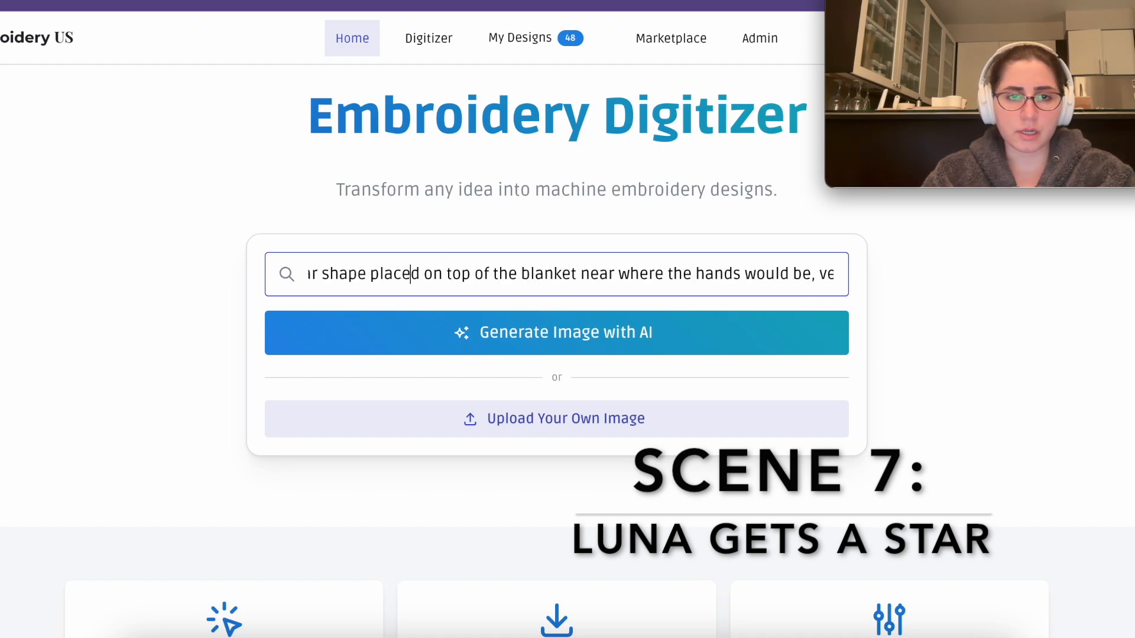
key("Left")
key("Left")
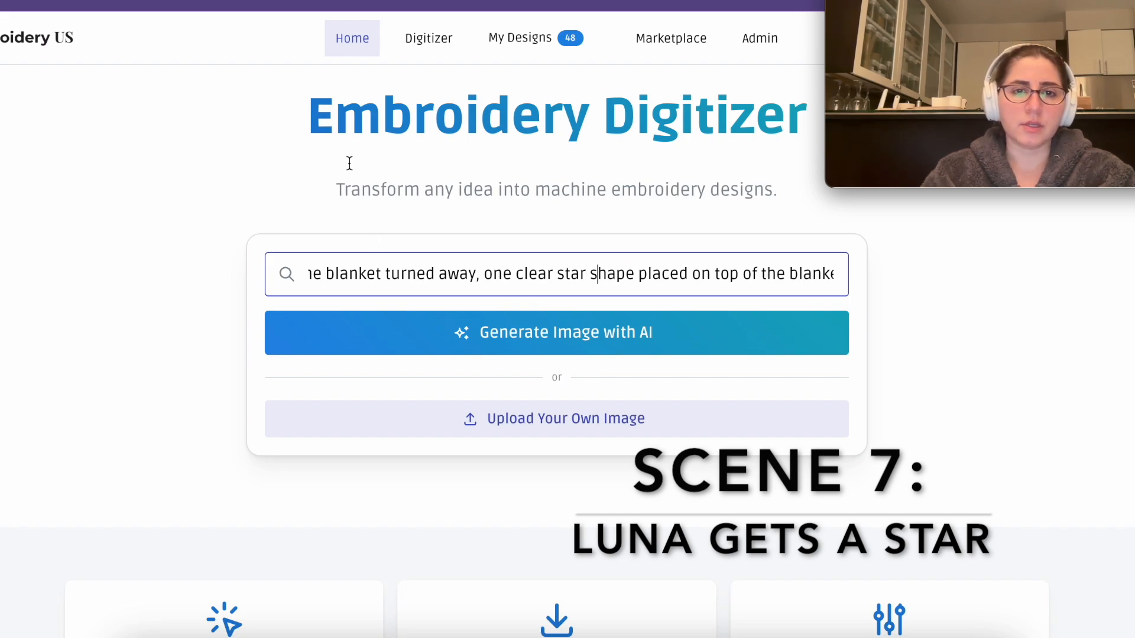
left_click_drag(473, 278, 442, 280)
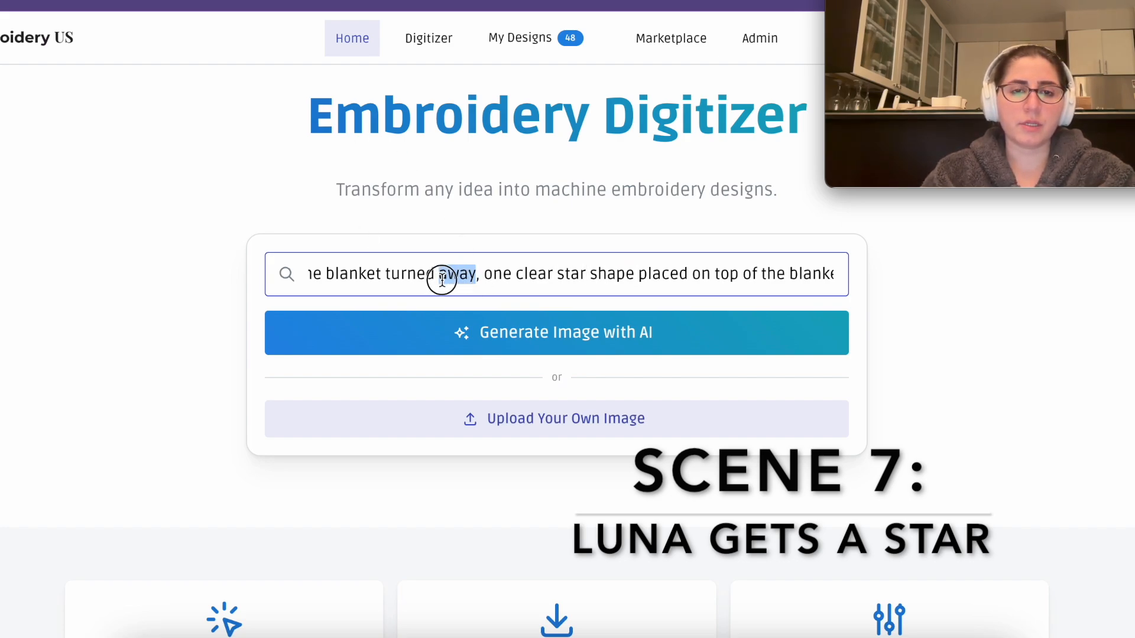
type("on the side ")
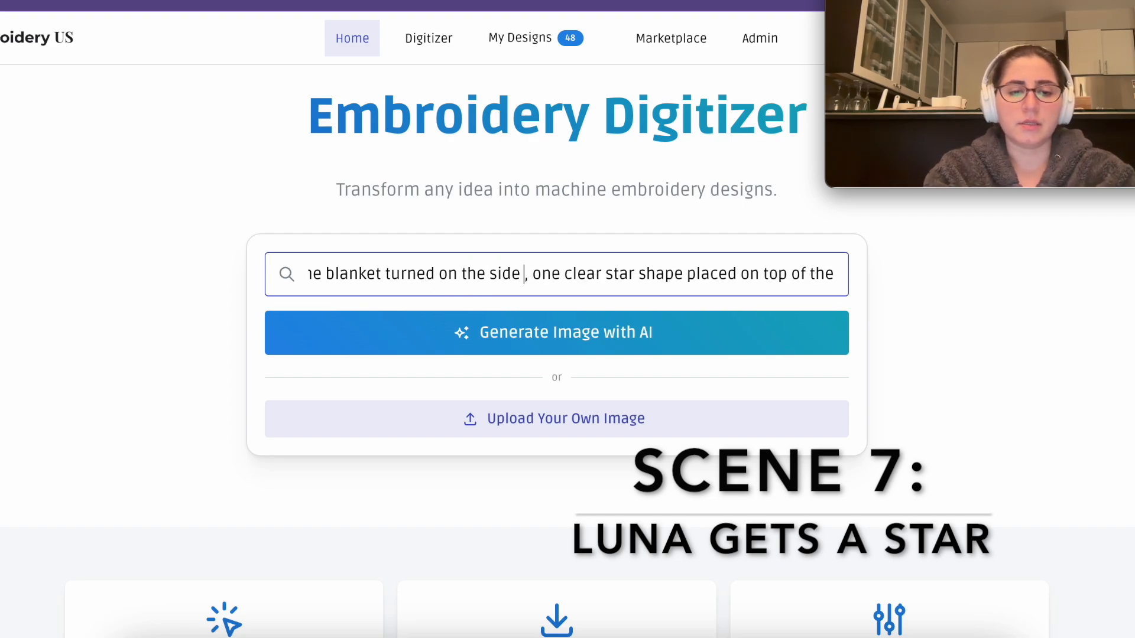
type("away")
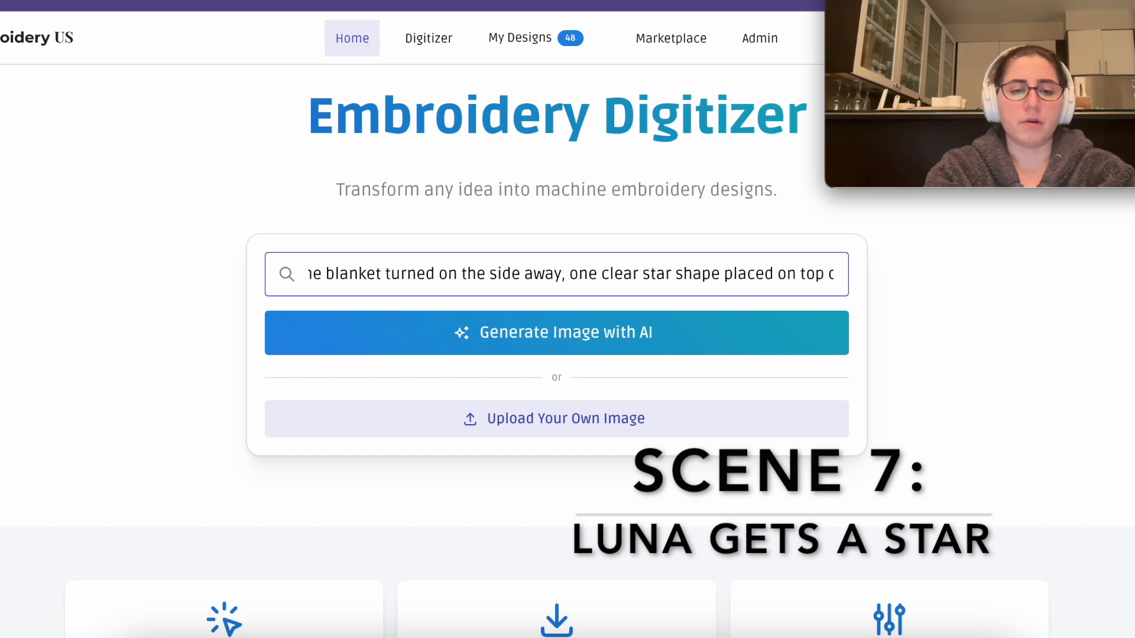
- Copy the whole prompt and generate the image with AI
key("ctrl+a")
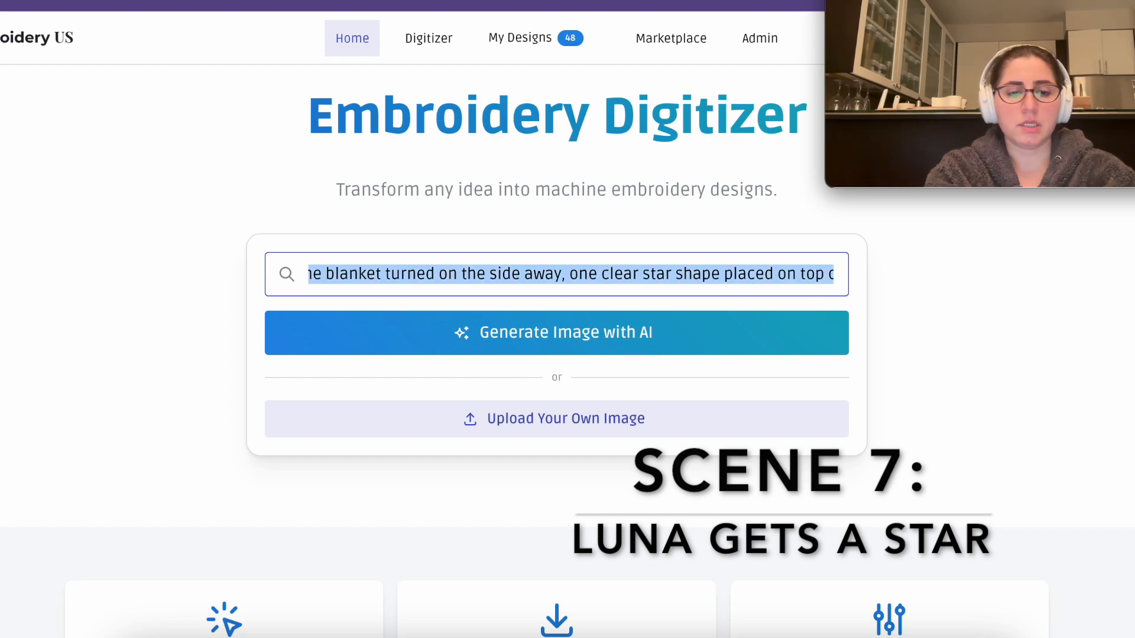
left_click(516, 343)
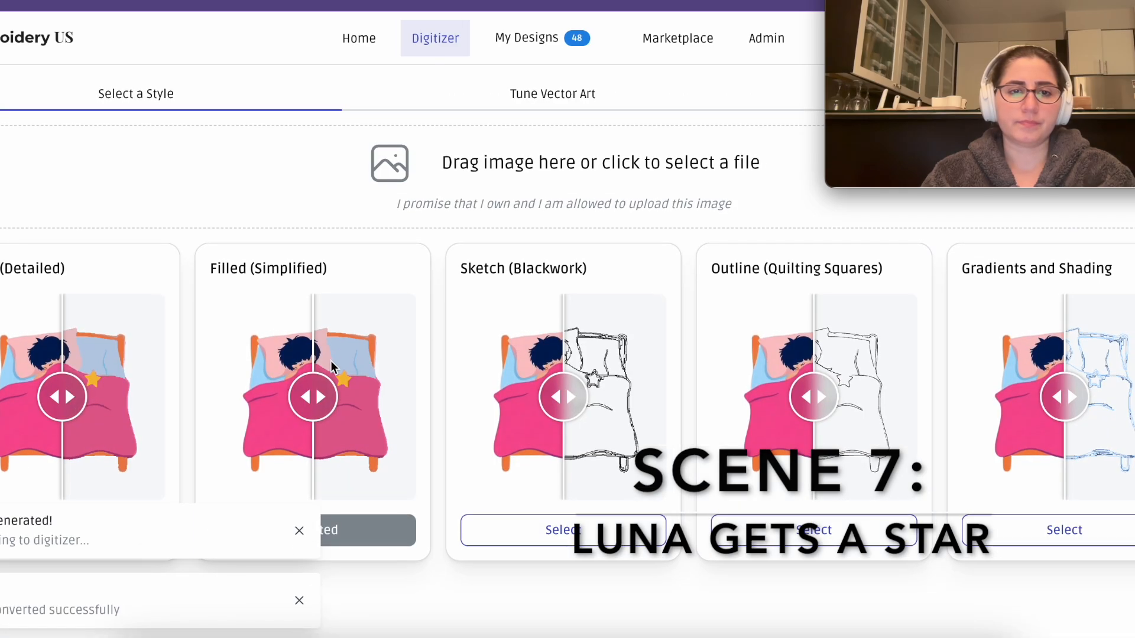
- Open the Filled (Simplified) result for vector tuning and uncover the whole vector art from the original
left_click_drag(308, 407, 214, 414)
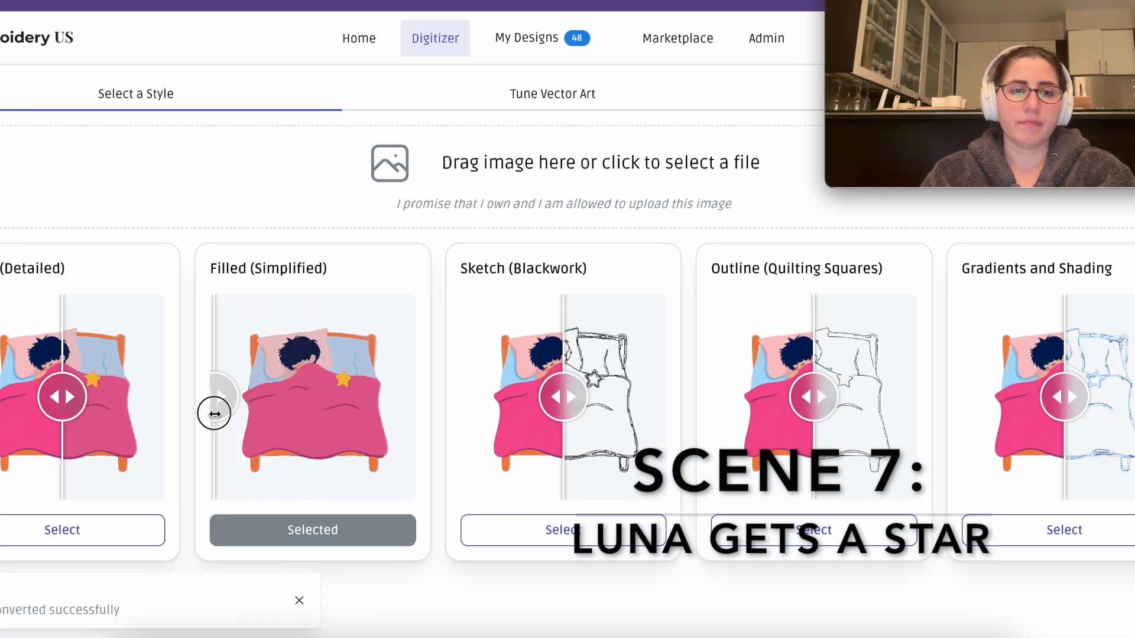
left_click(299, 531)
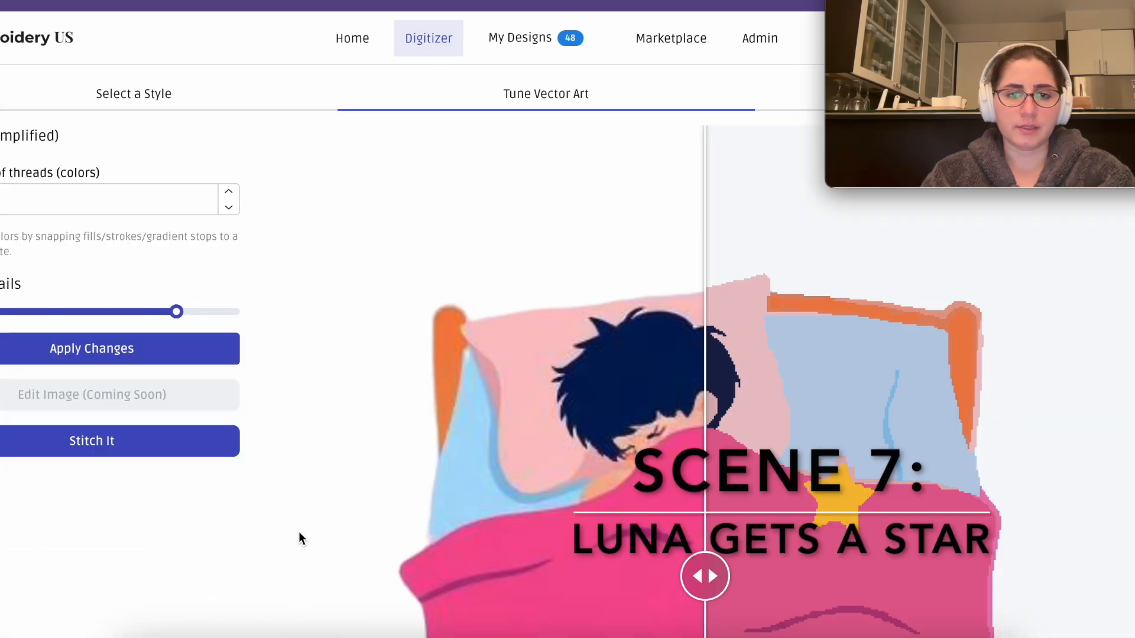
left_click_drag(582, 449, 387, 459)
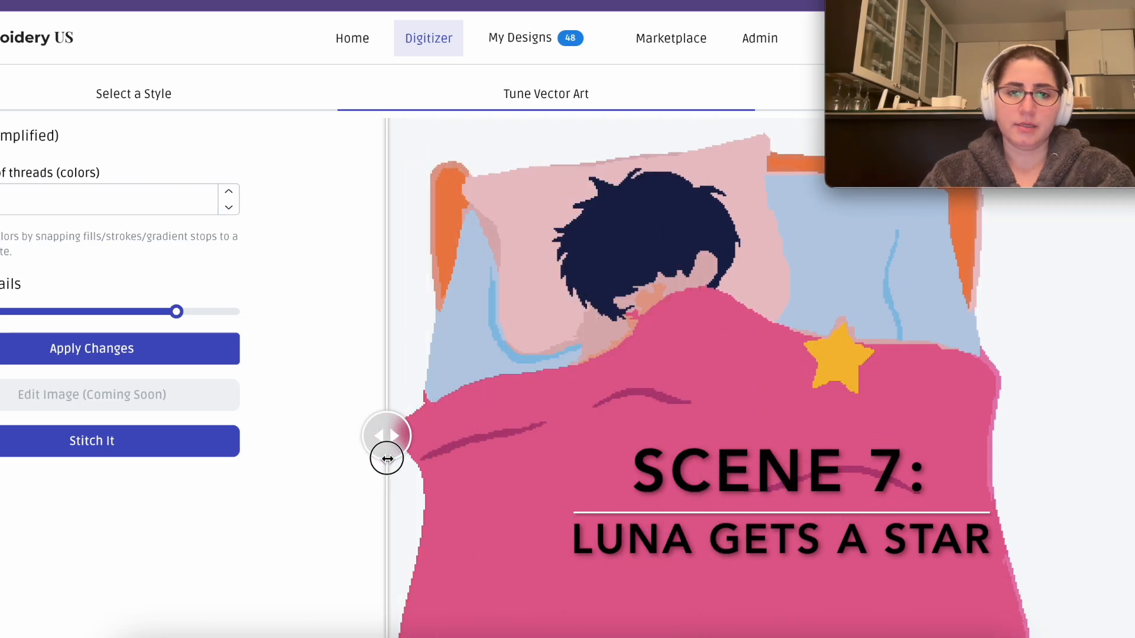
scroll(388, 459, "down", 1)
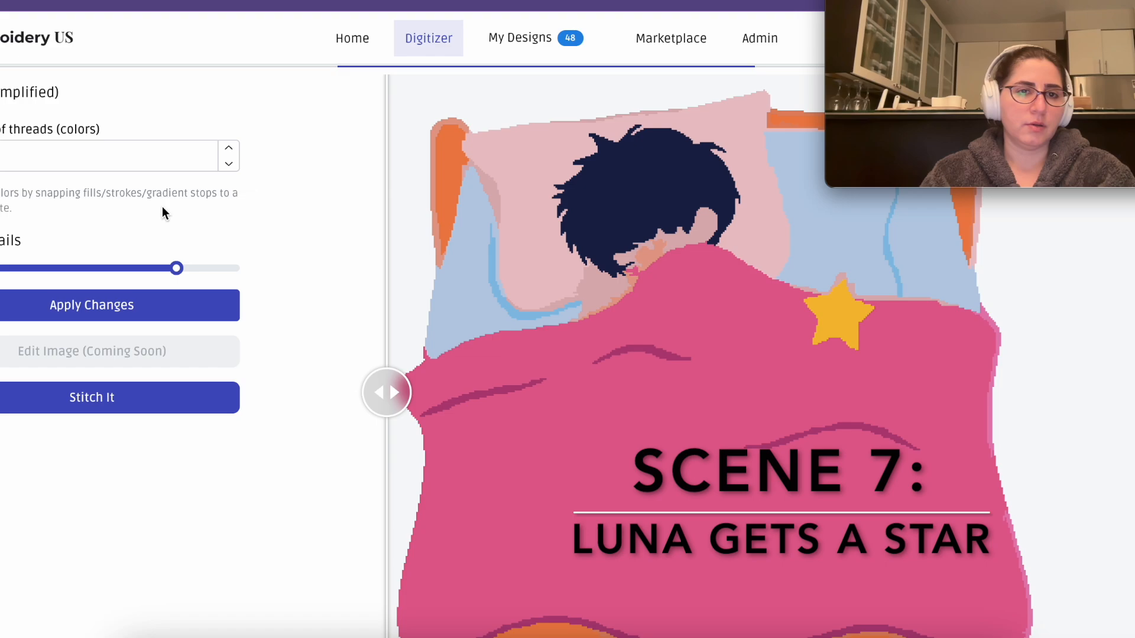
- Try several thread (color) counts on the vector art, applying each one to compare the simplified colors
left_click(20, 156)
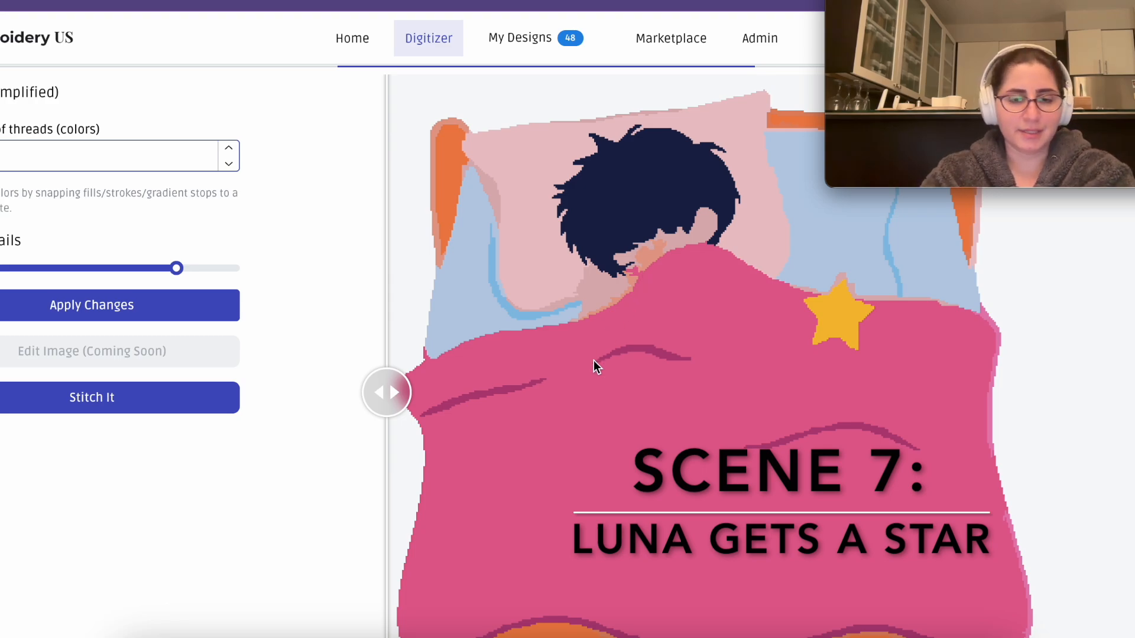
key("Return")
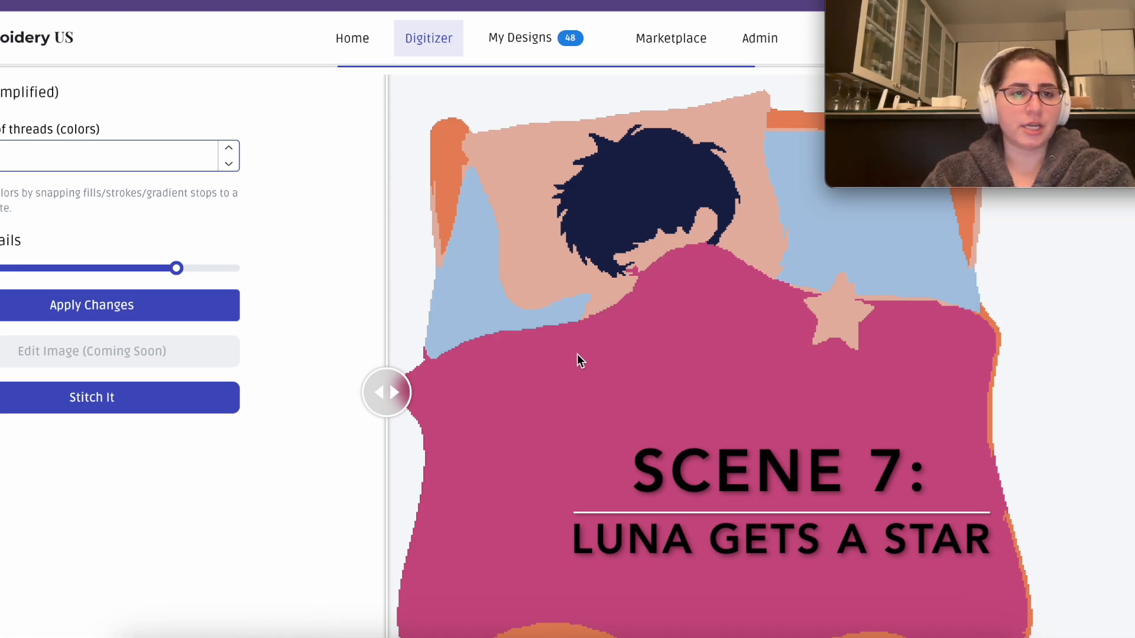
key("Return")
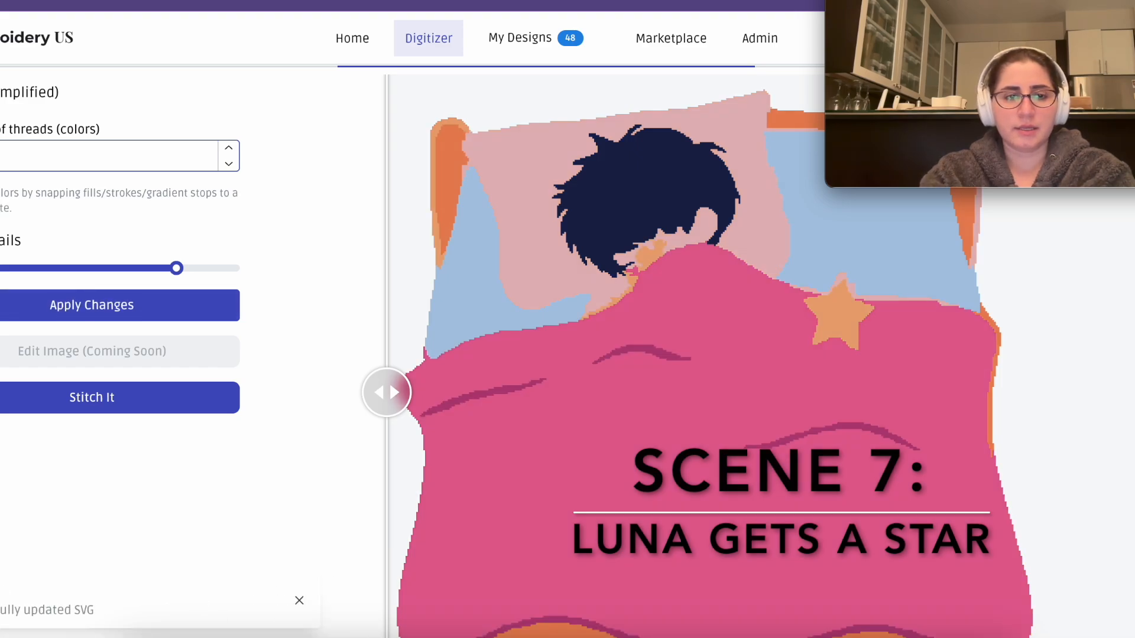
key("Return")
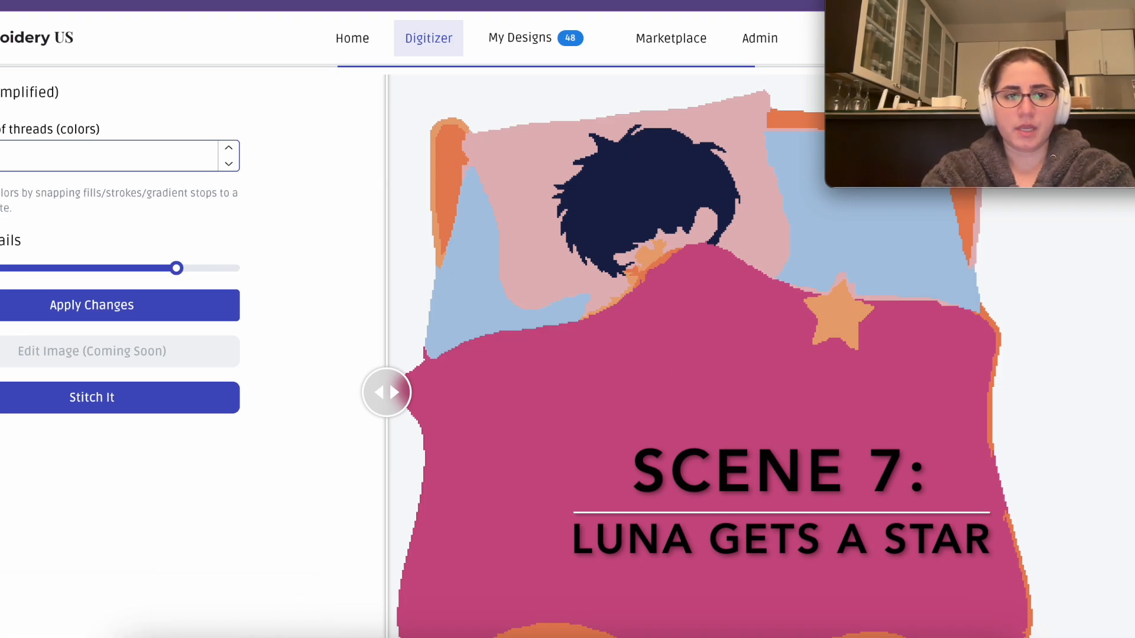
left_click(150, 316)
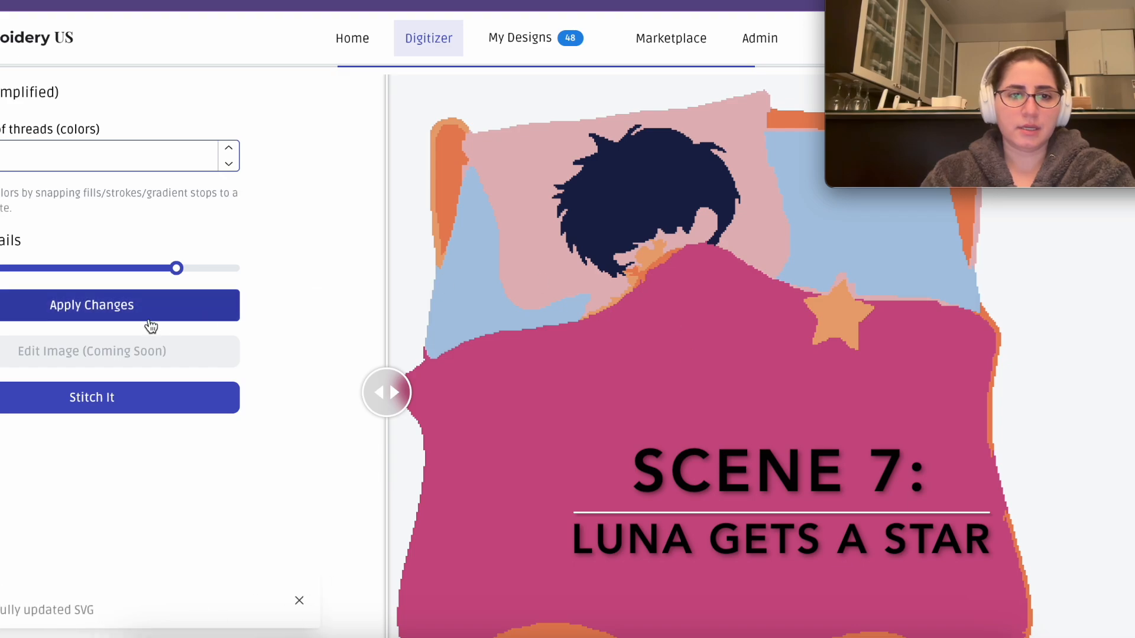
- Lower the vector art's detail level, apply the changes and look over the bed, hair and star
left_click(144, 269)
left_click(144, 307)
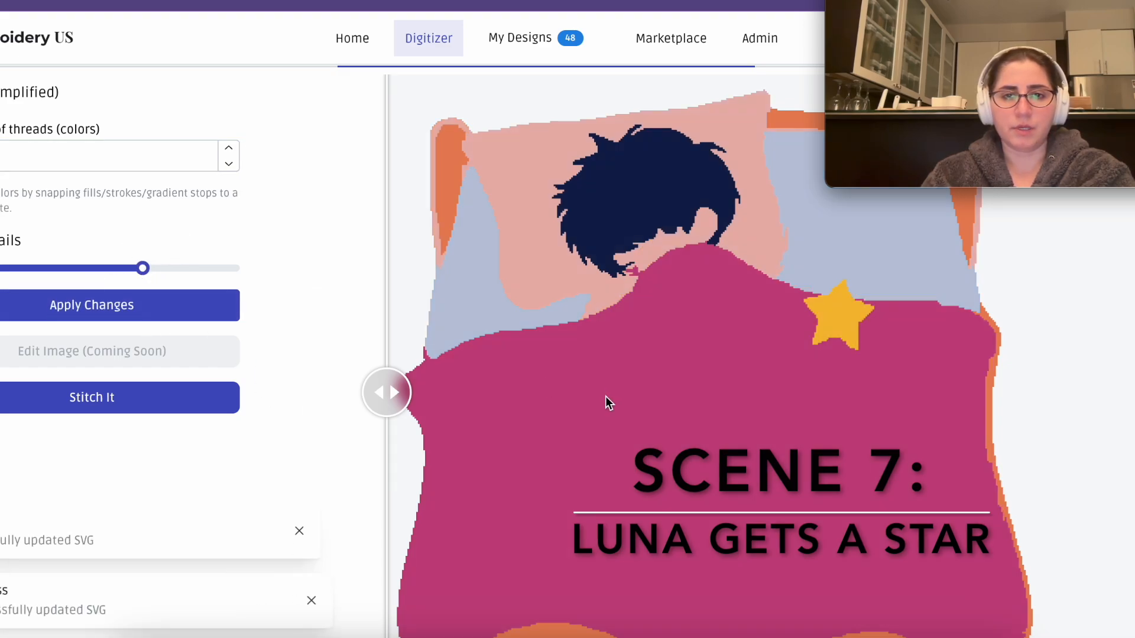
scroll(693, 384, "down", 5)
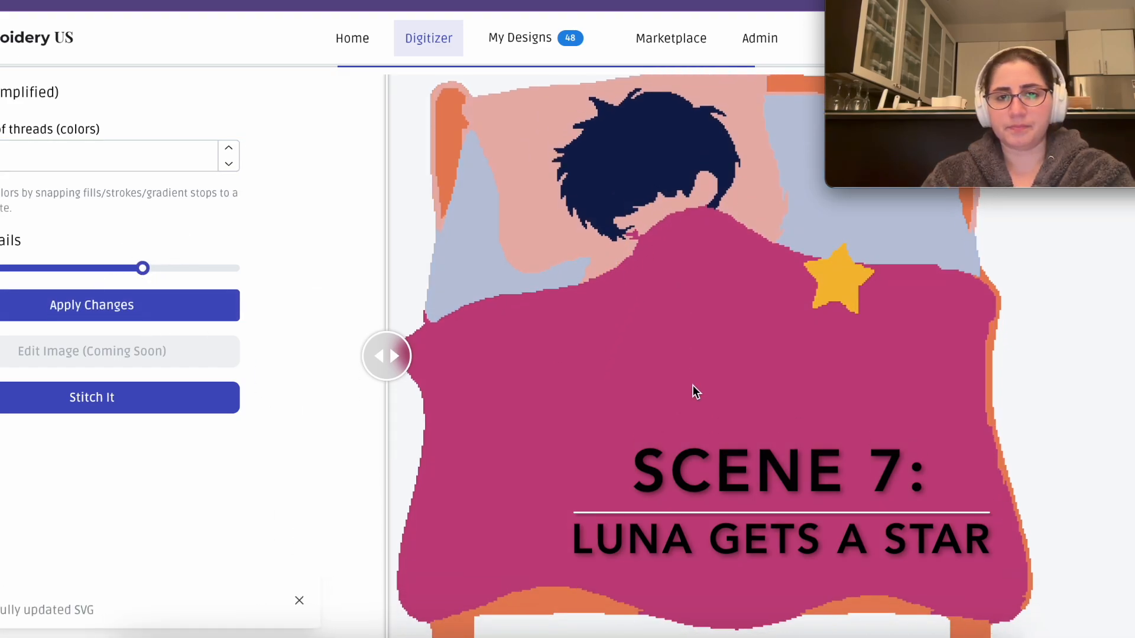
scroll(693, 385, "up", 6)
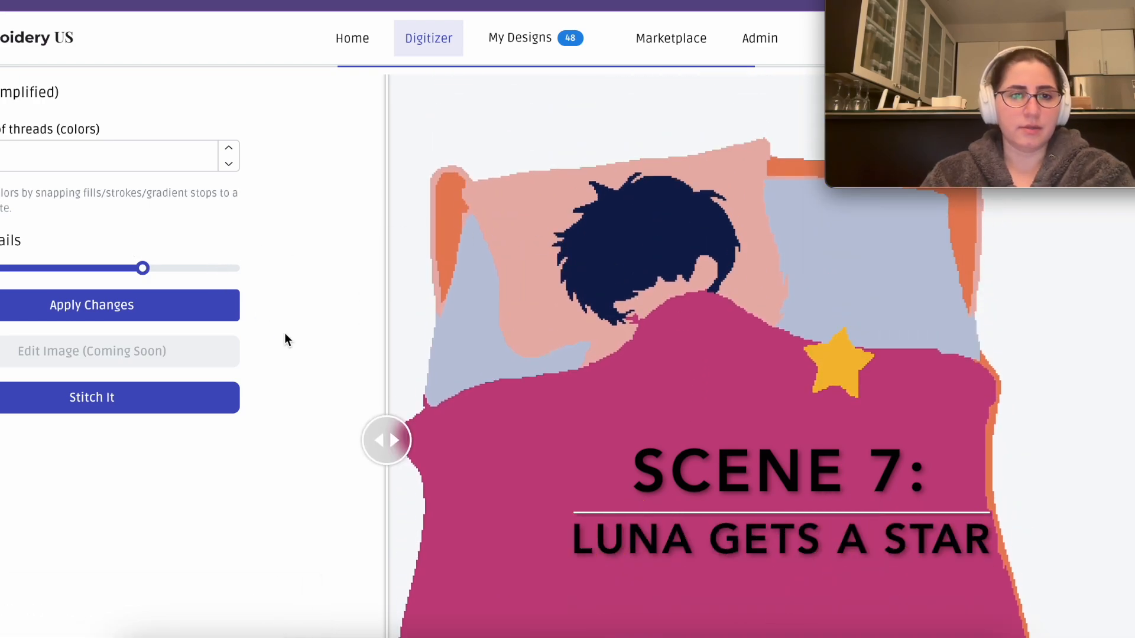
scroll(448, 435, "down", 5)
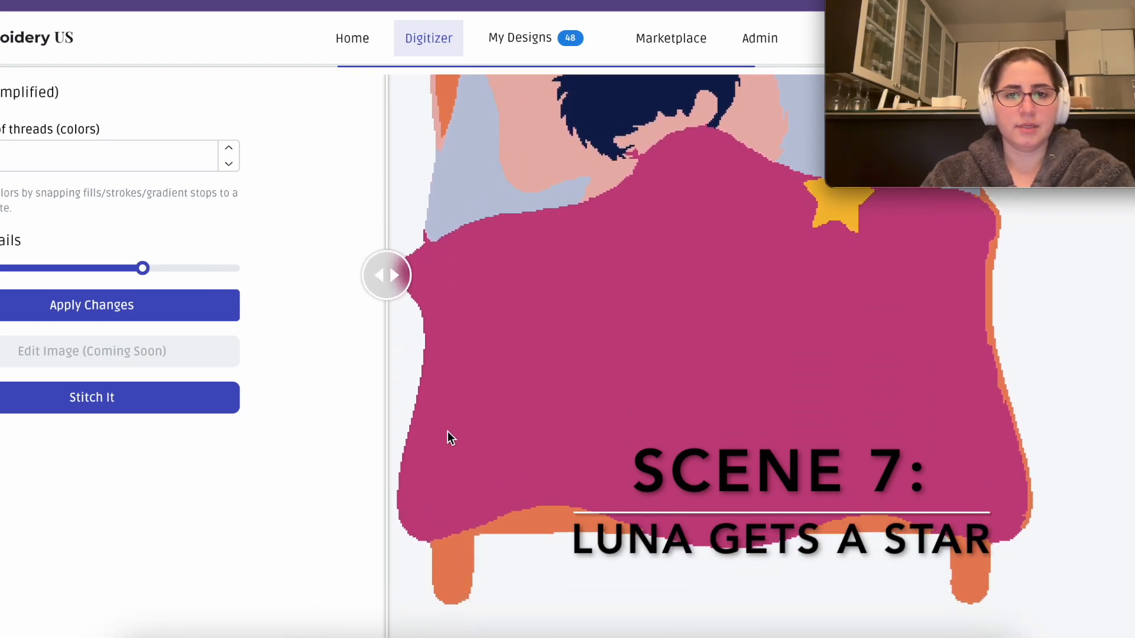
scroll(448, 435, "up", 3)
- Stitch the design for a 4 x 4 inch frame and check its embroidery preview
left_click(61, 407)
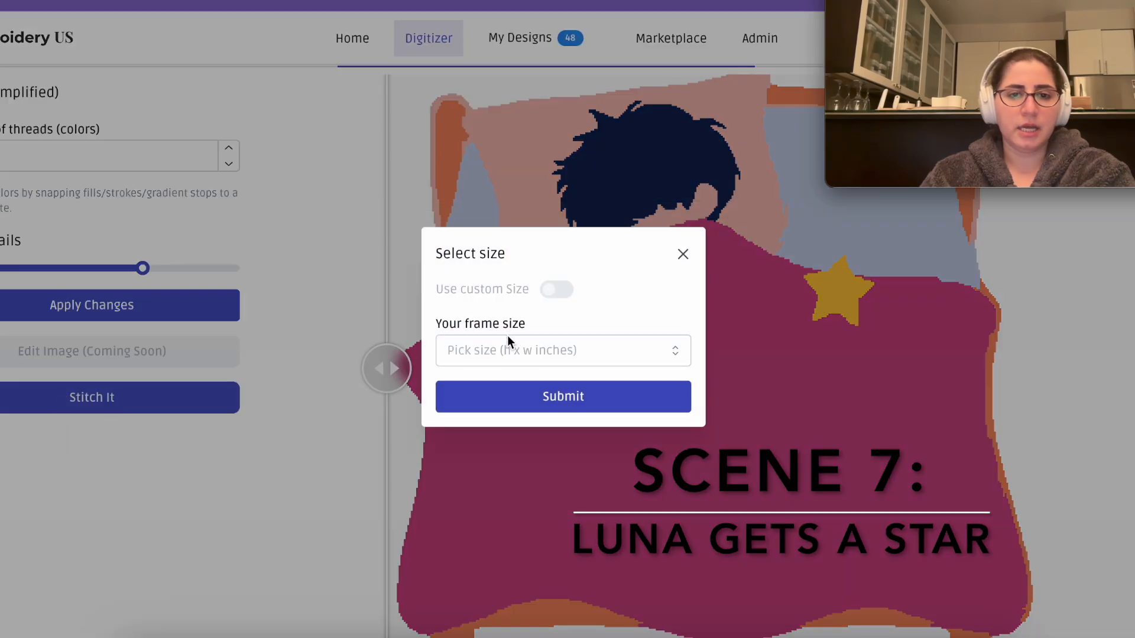
left_click(507, 350)
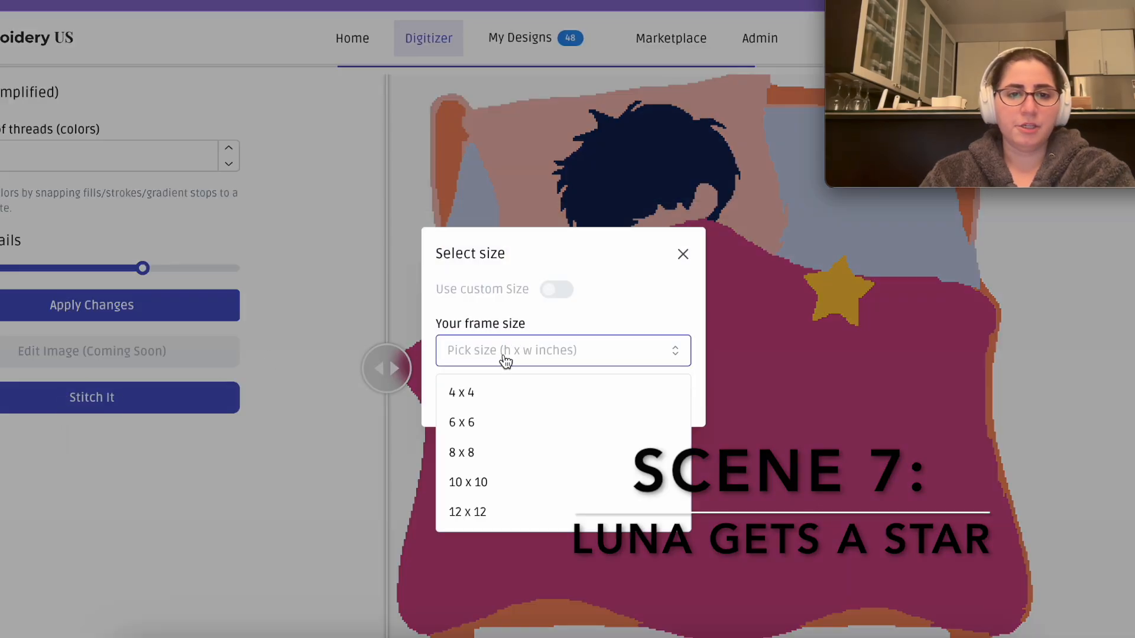
left_click(485, 394)
left_click(509, 393)
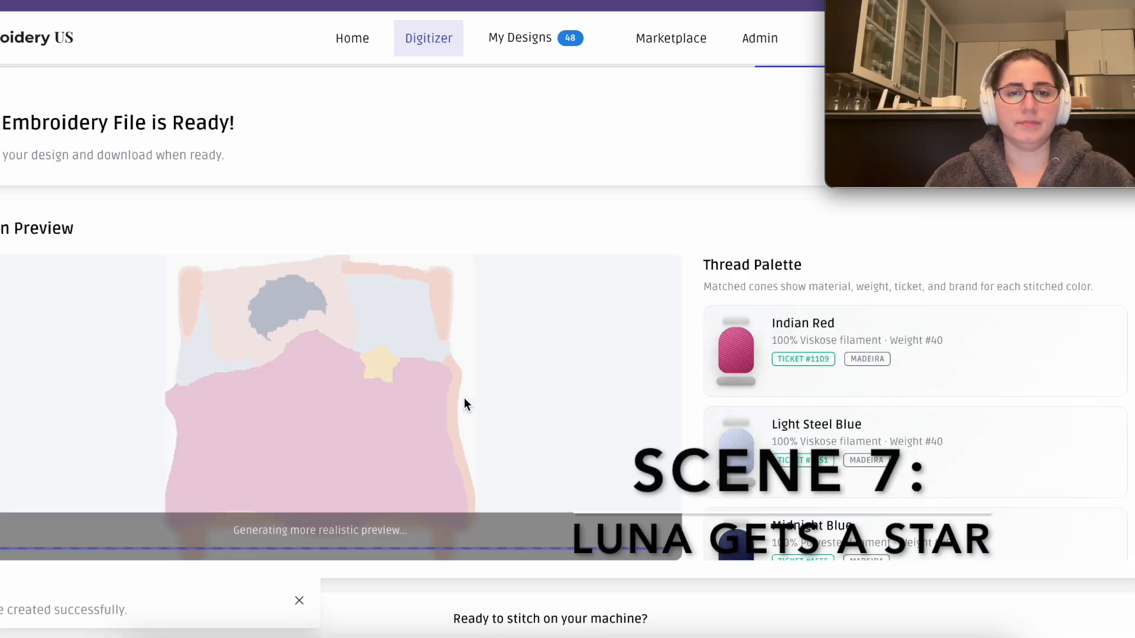
scroll(463, 399, "down", 1)
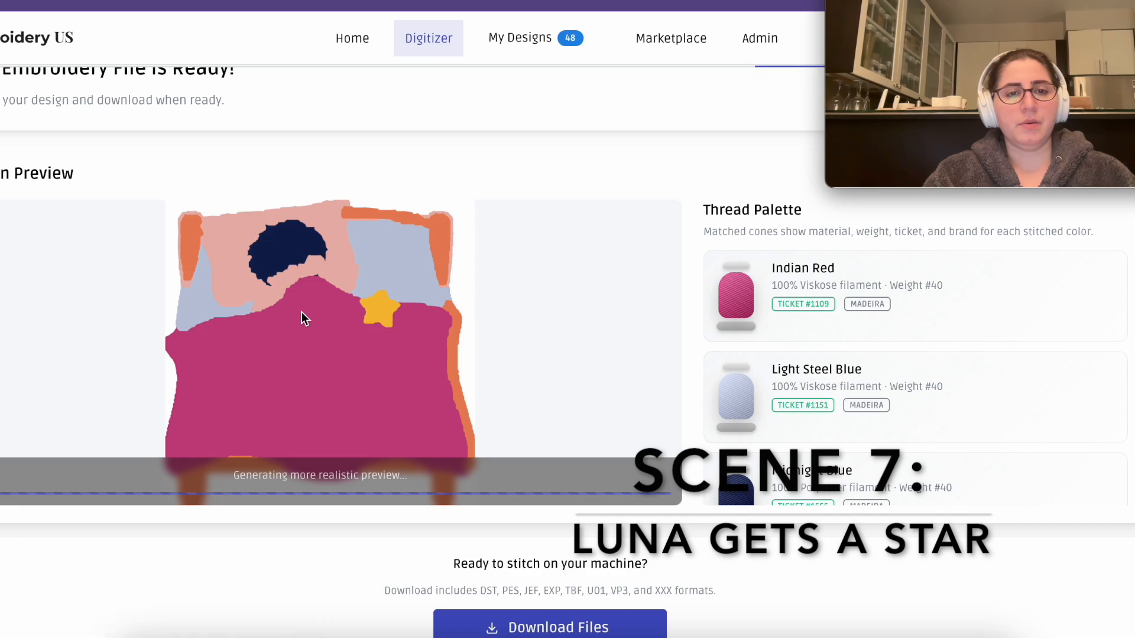
scroll(332, 336, "up", 1)
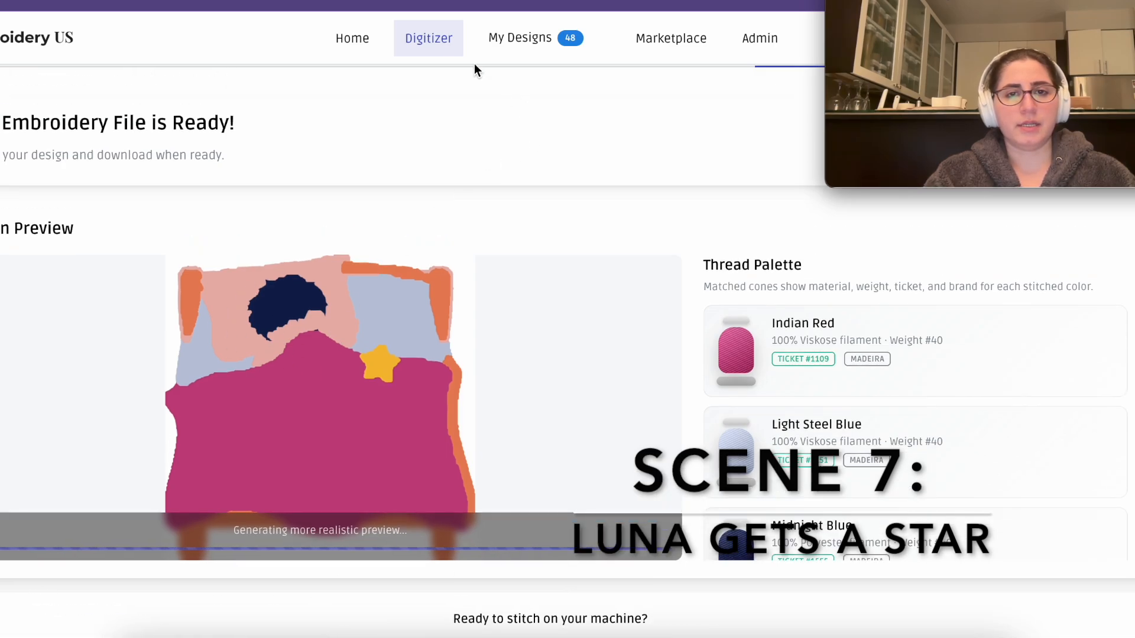
- Return to the vector tuning stage, stitch the design for a 6 x 6 inch frame and check its preview
left_click(357, 54)
left_click(431, 48)
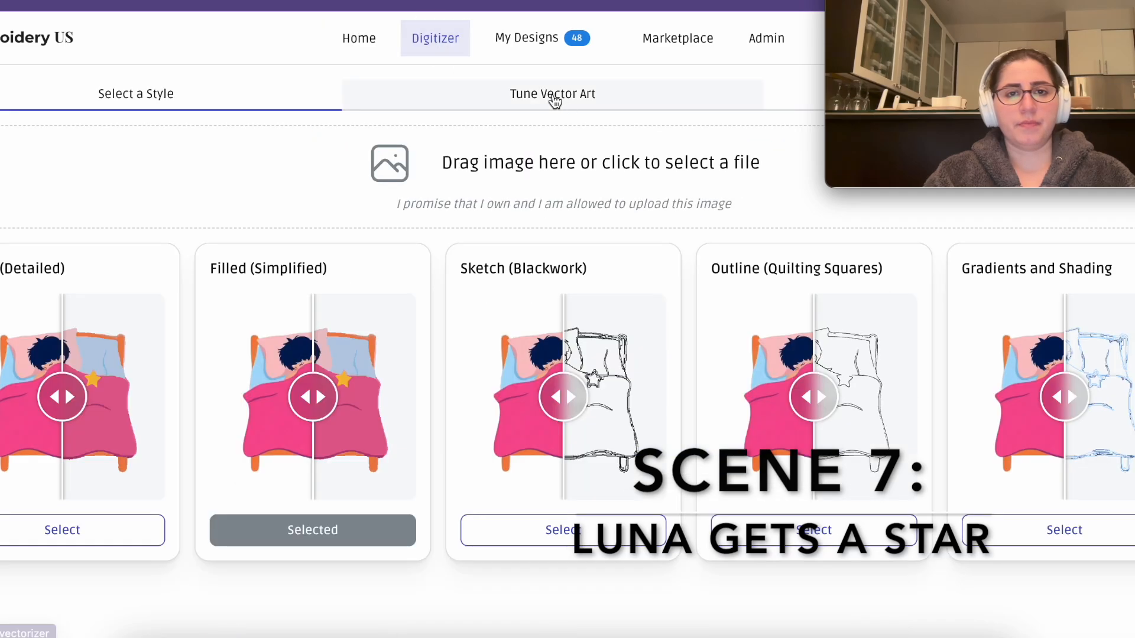
left_click(553, 101)
left_click(180, 445)
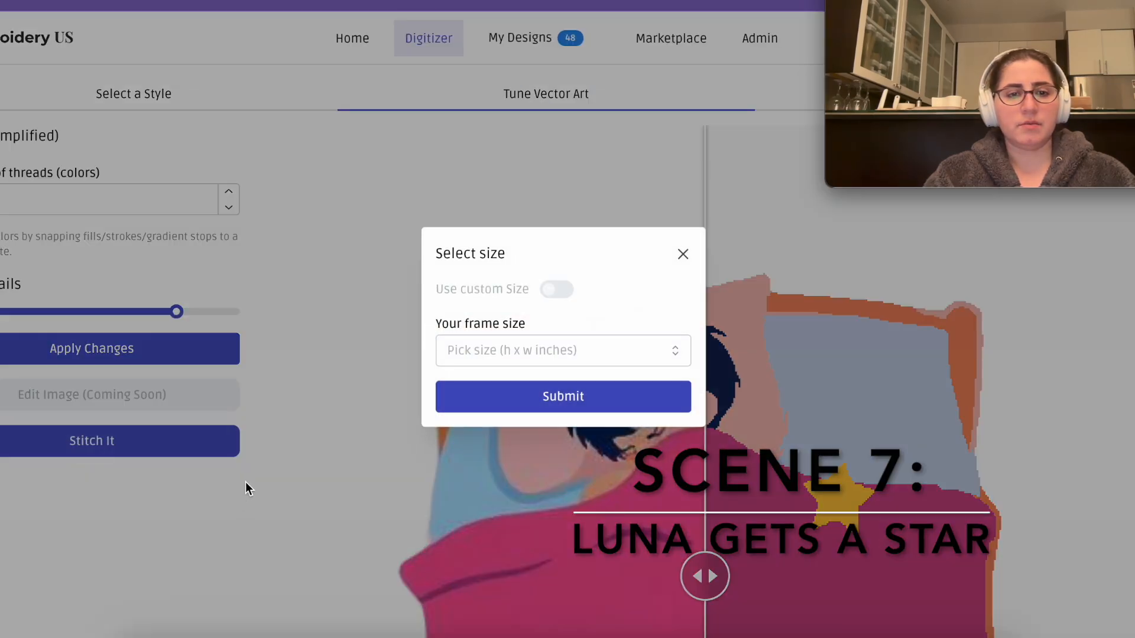
left_click(509, 364)
left_click(491, 421)
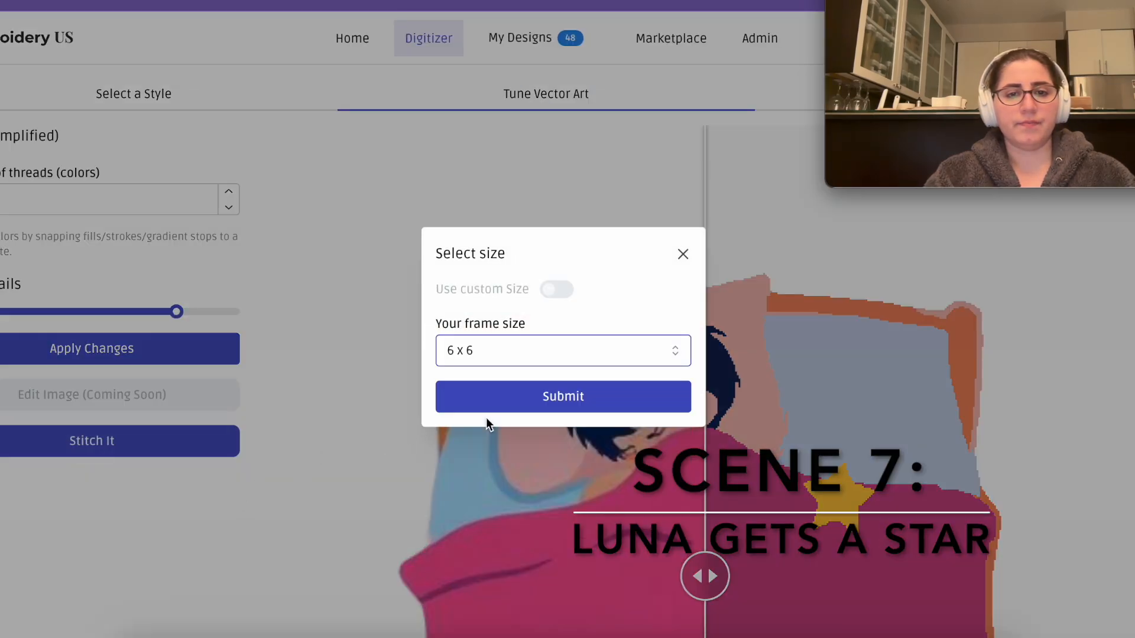
left_click(498, 402)
scroll(709, 539, "down", 1)
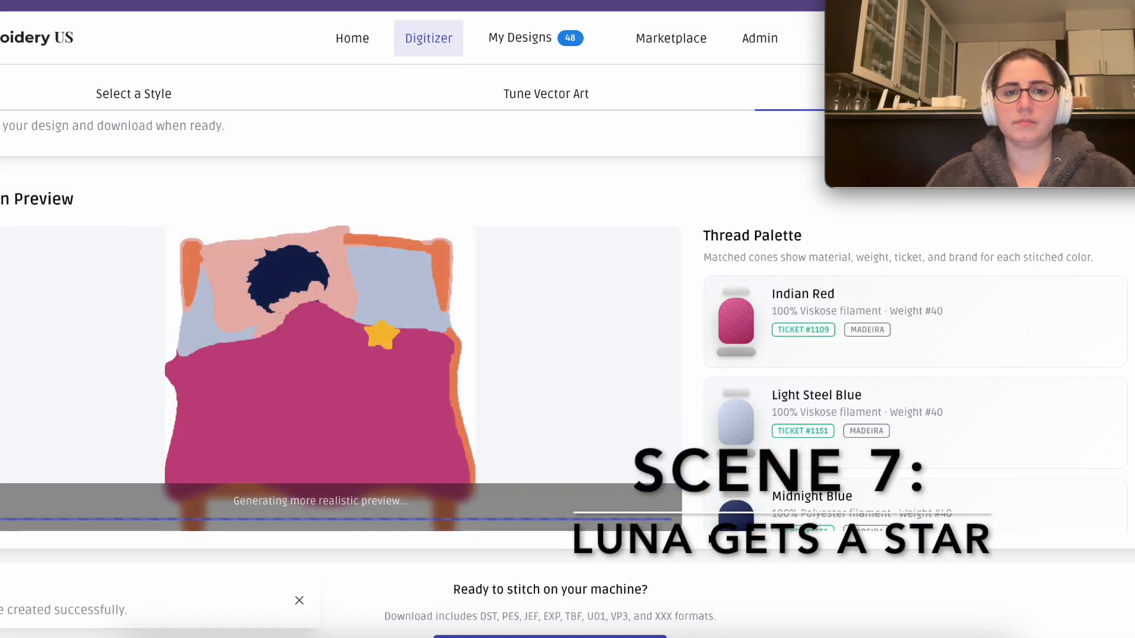
scroll(471, 426, "up", 1)
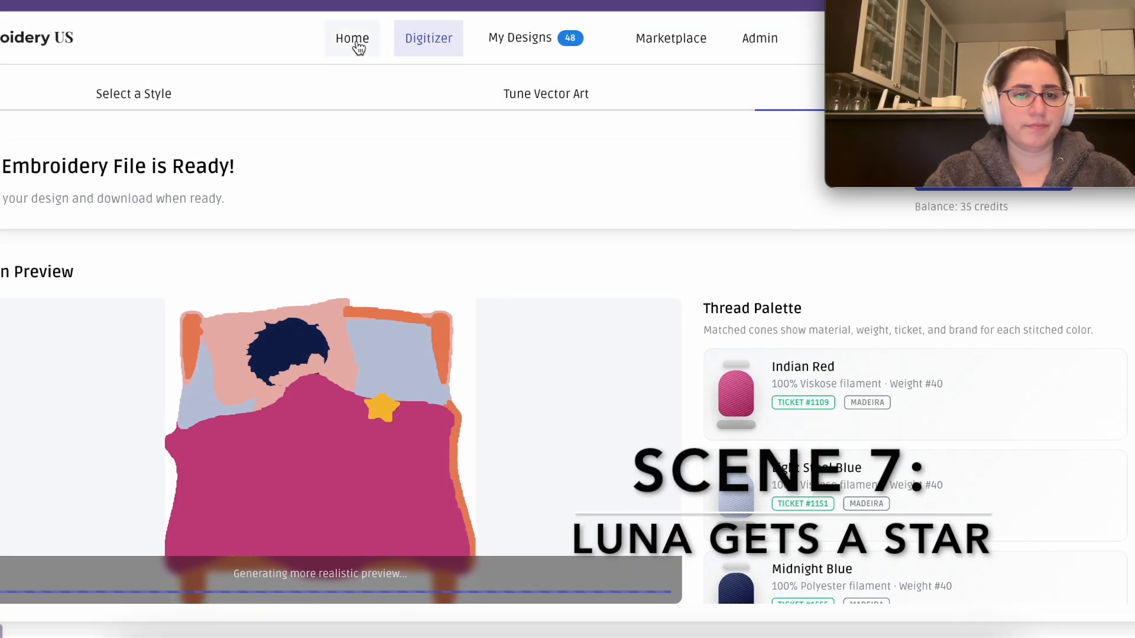
- Return to the home page and paste the copied sleeping-child prompt as a new image idea
left_click(370, 52)
left_click(383, 333)
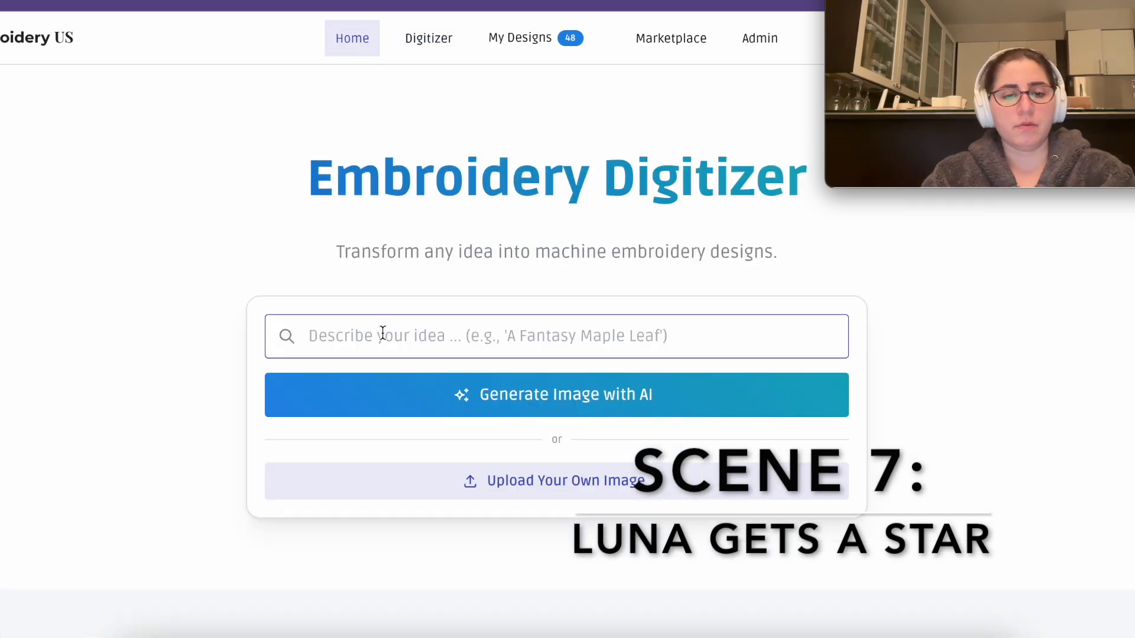
key("ctrl+v")
key("Home")
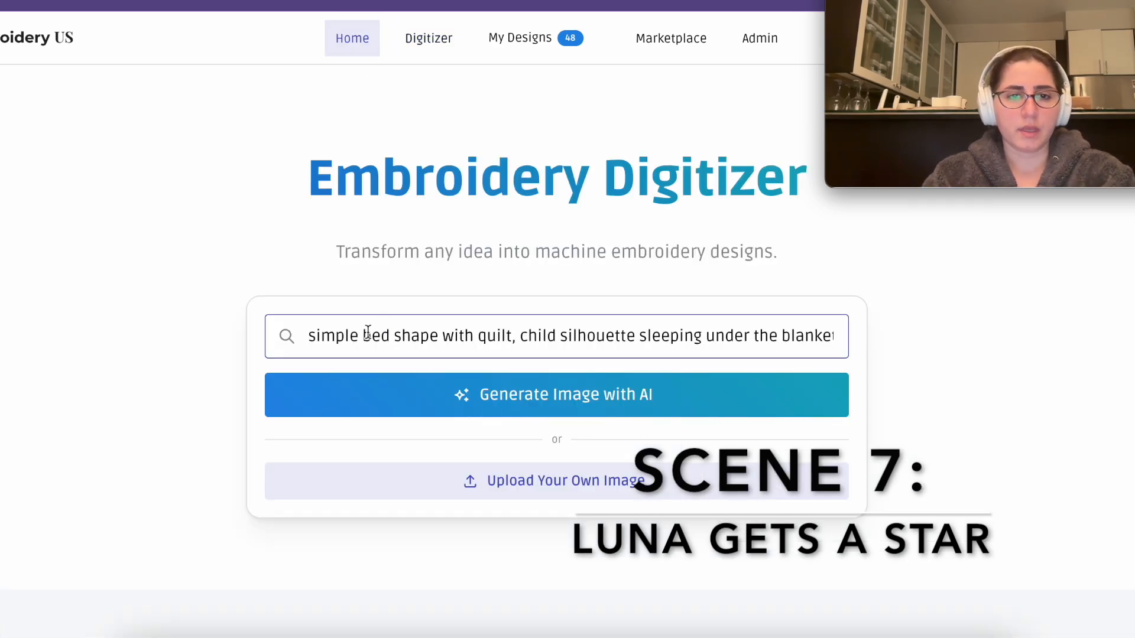
- Replace the word "quilt" in the sleeping-child prompt with "colorful blanket and pillow"
double_click(494, 335)
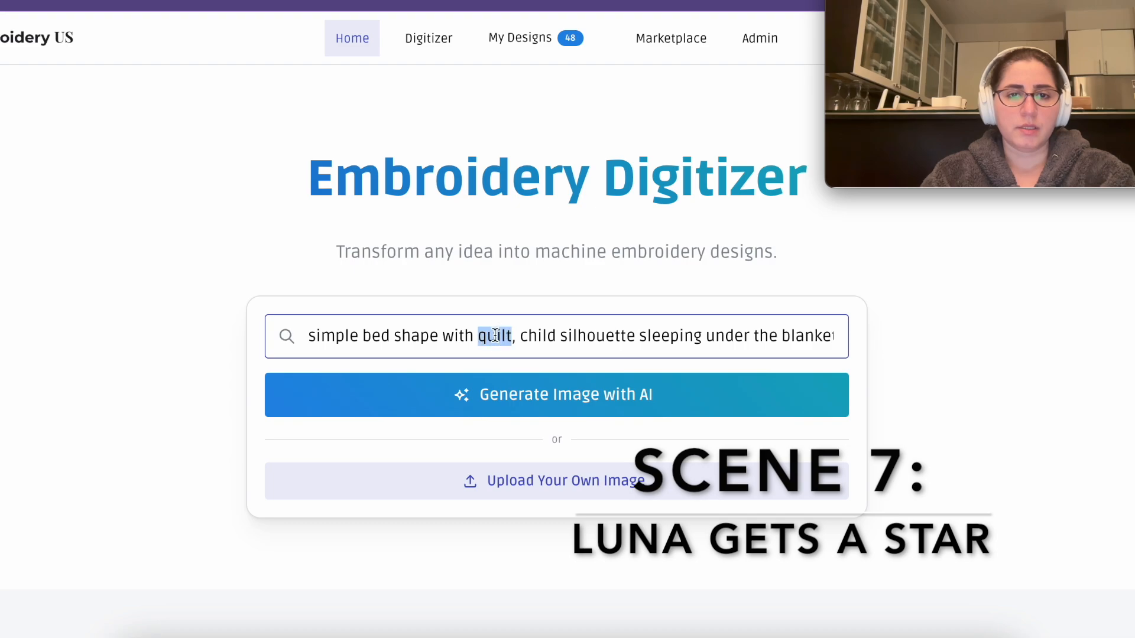
type("colorful bla")
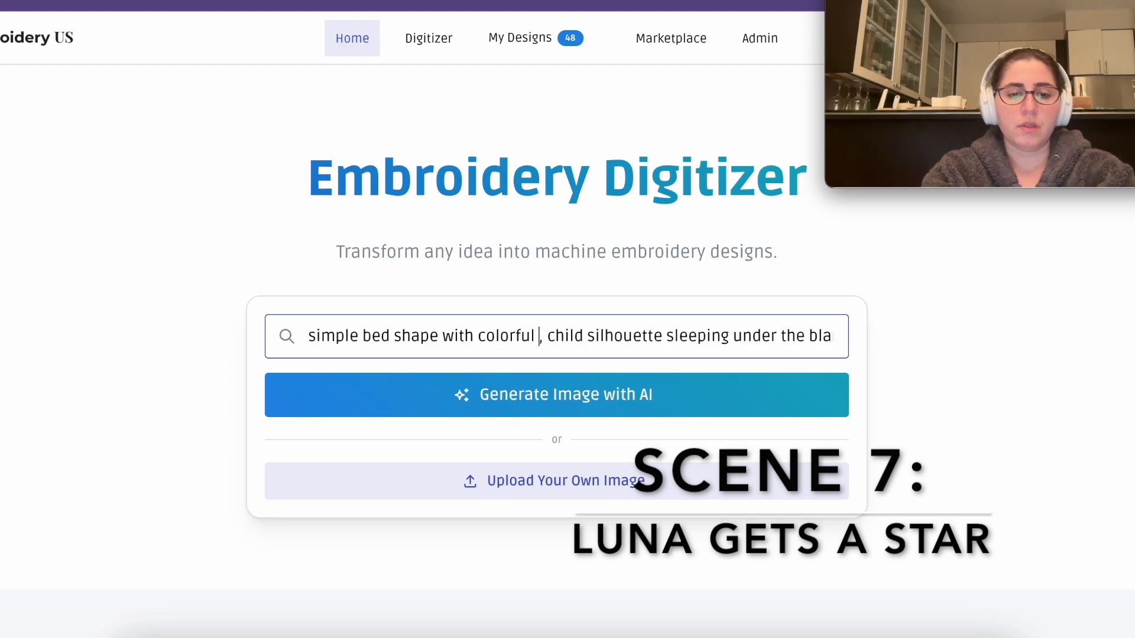
type("nke")
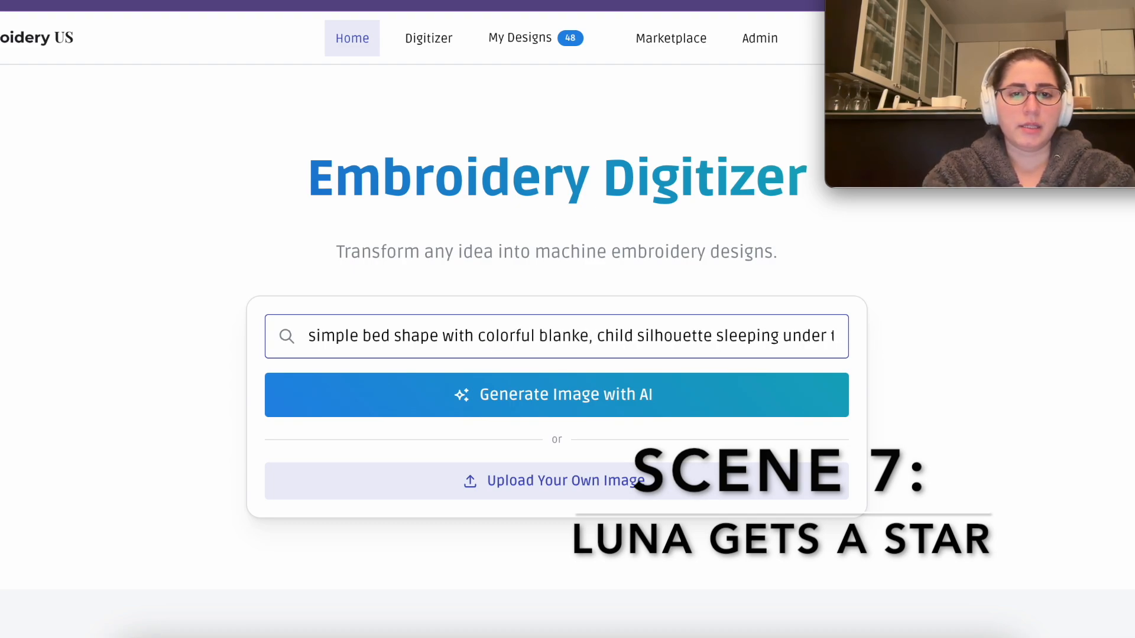
type("t and ")
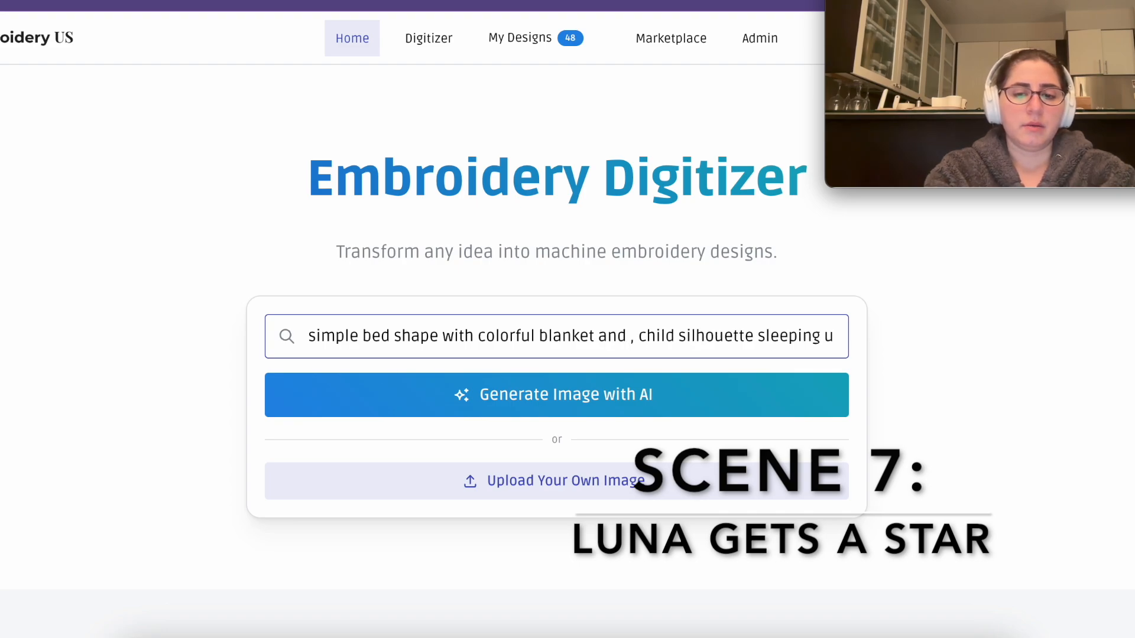
type("pillow")
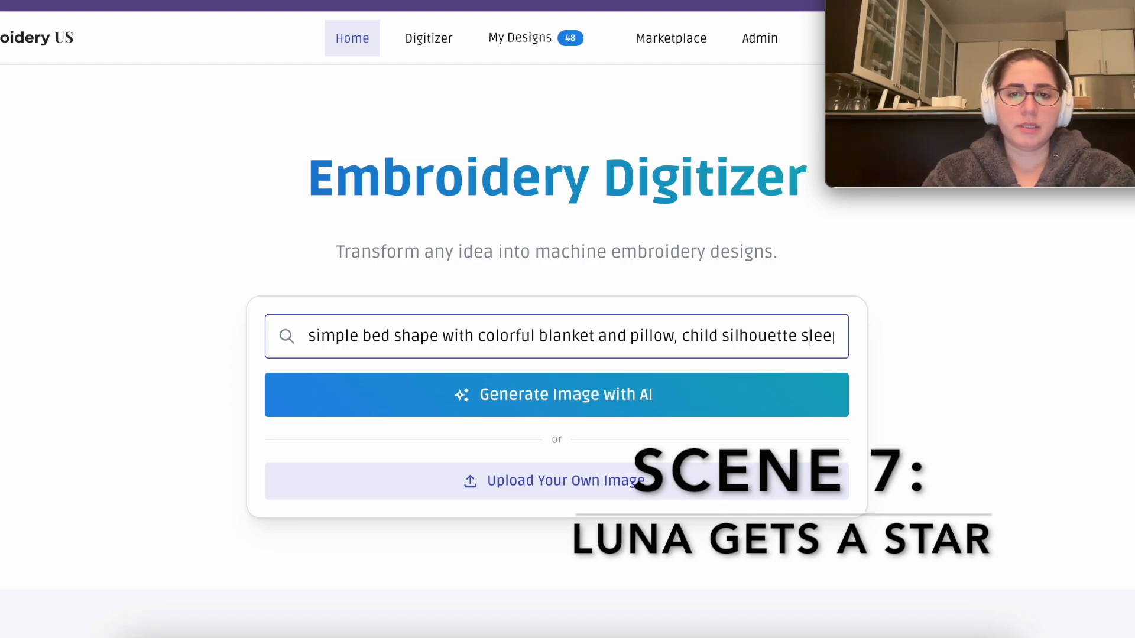
- Insert "and" into the prompt's pose description so that it reads "turned on the side and away"
key("Right")
key("Right")
key("Right")
key("Right")
key("Right")
key("Right")
key("Right")
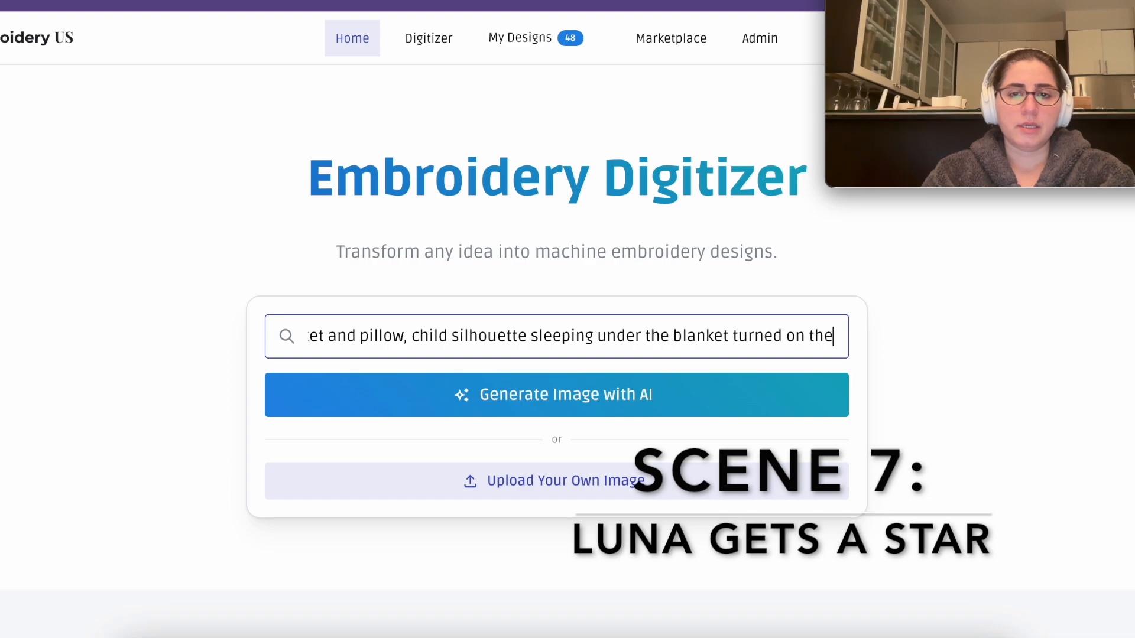
key("Right")
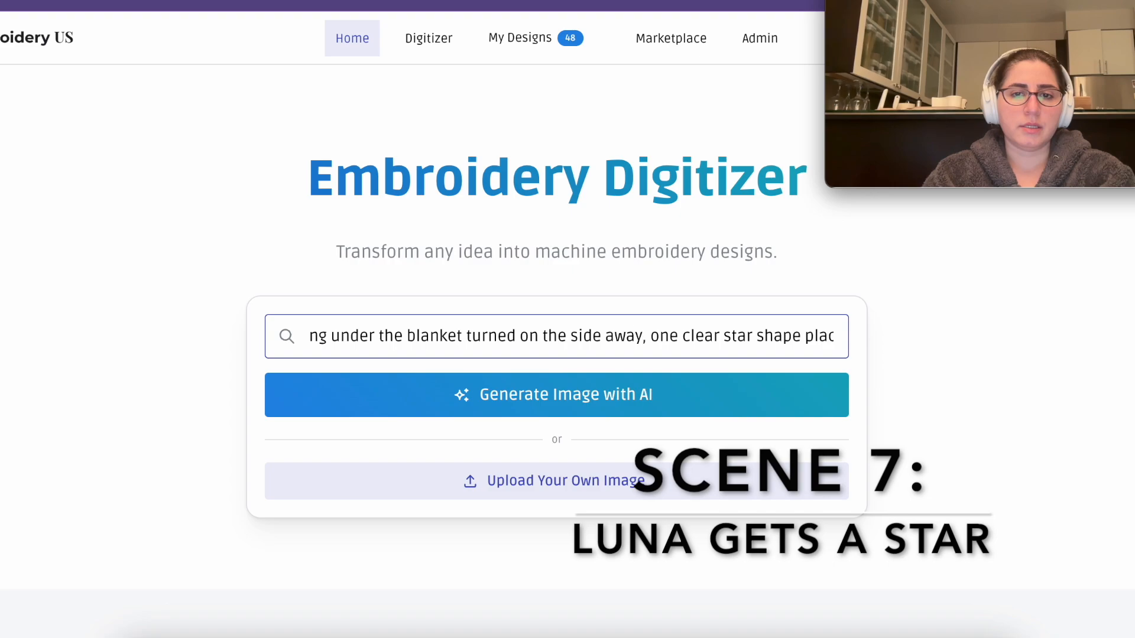
type("and a")
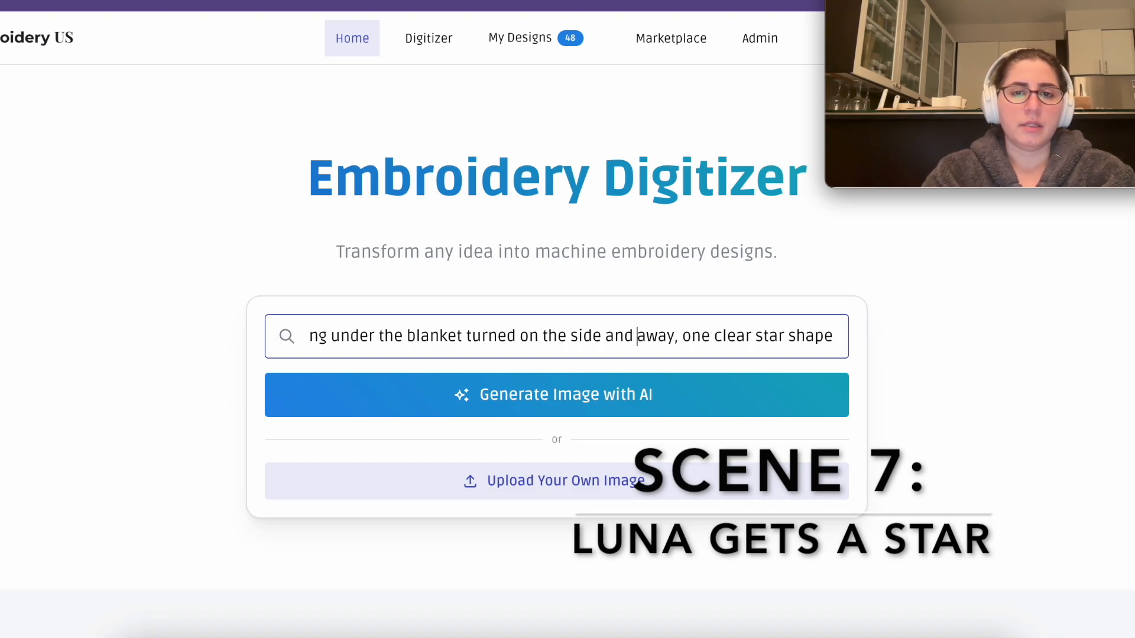
- Generate the AI image from the edited prompt and choose the Filled (Simplified) style
key("ctrl+a")
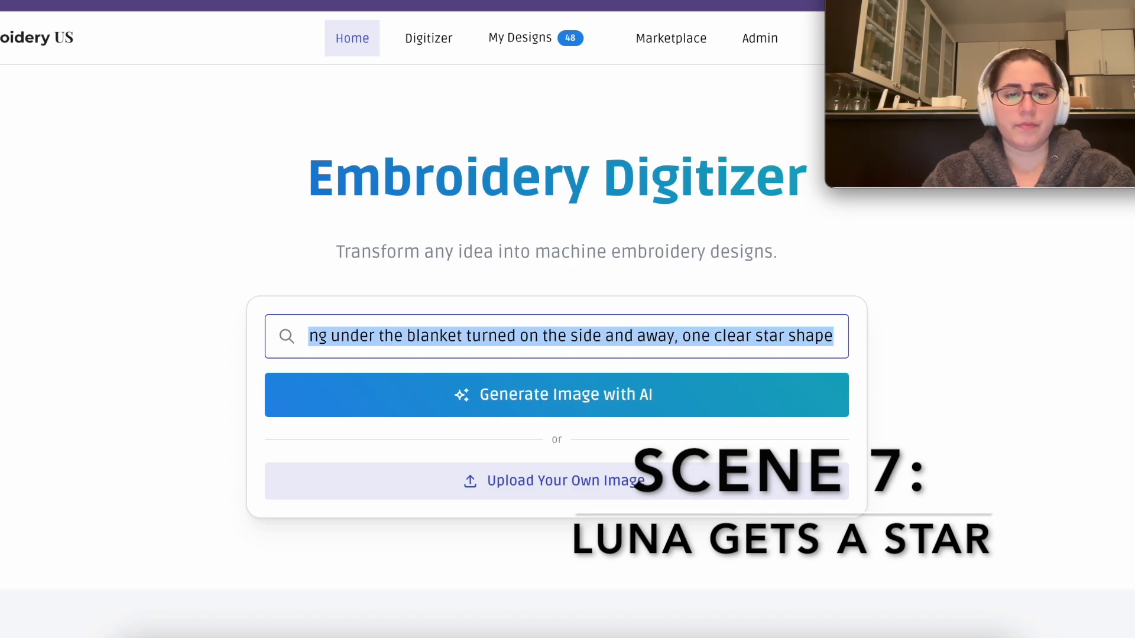
left_click(498, 400)
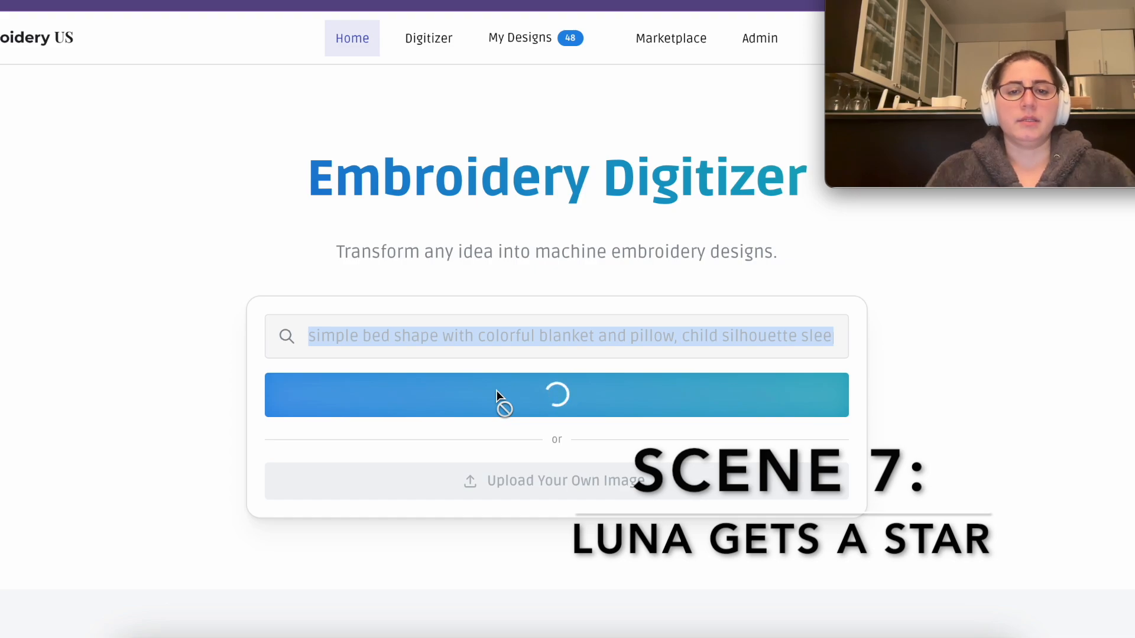
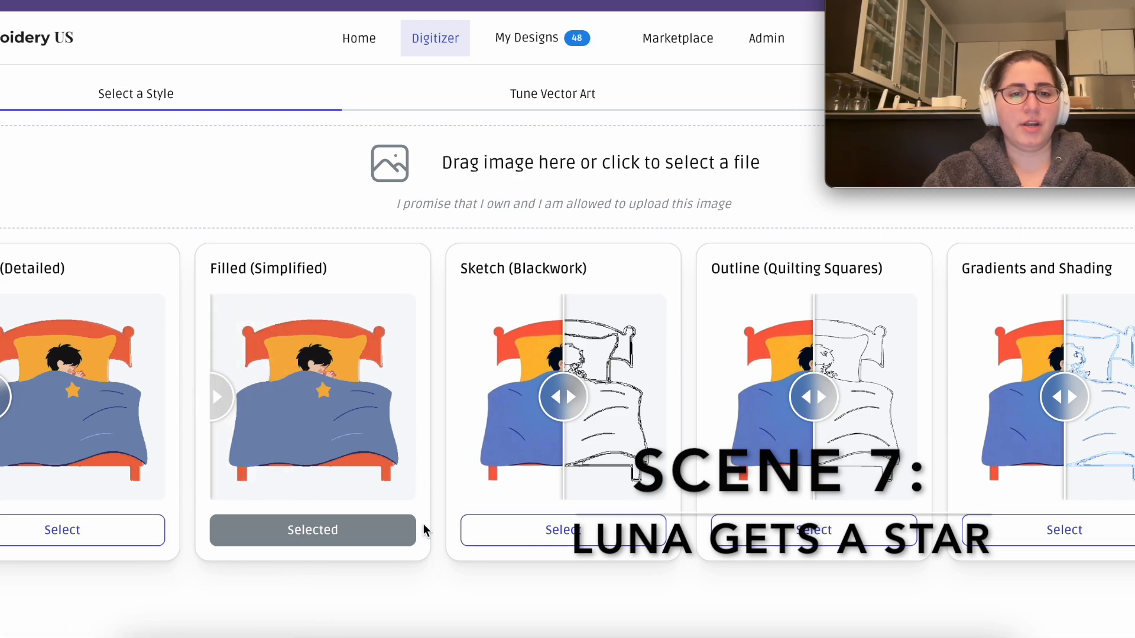
left_click(306, 534)
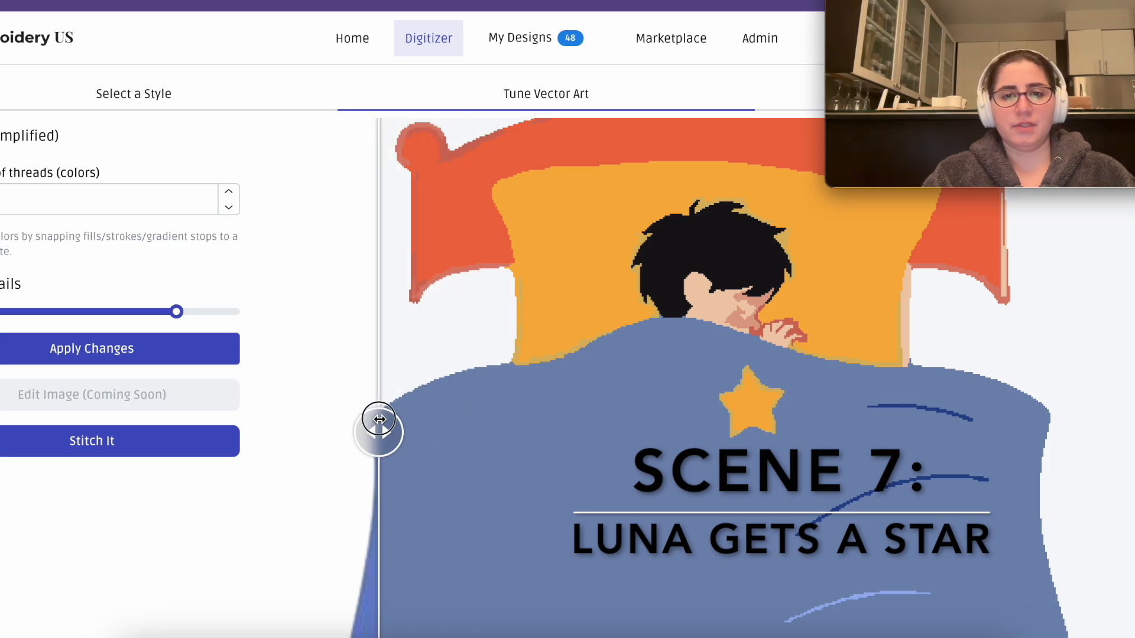
- Limit the number of thread colors and lower the detail level slightly, applying each change to the vector art
scroll(207, 355, "down", 1)
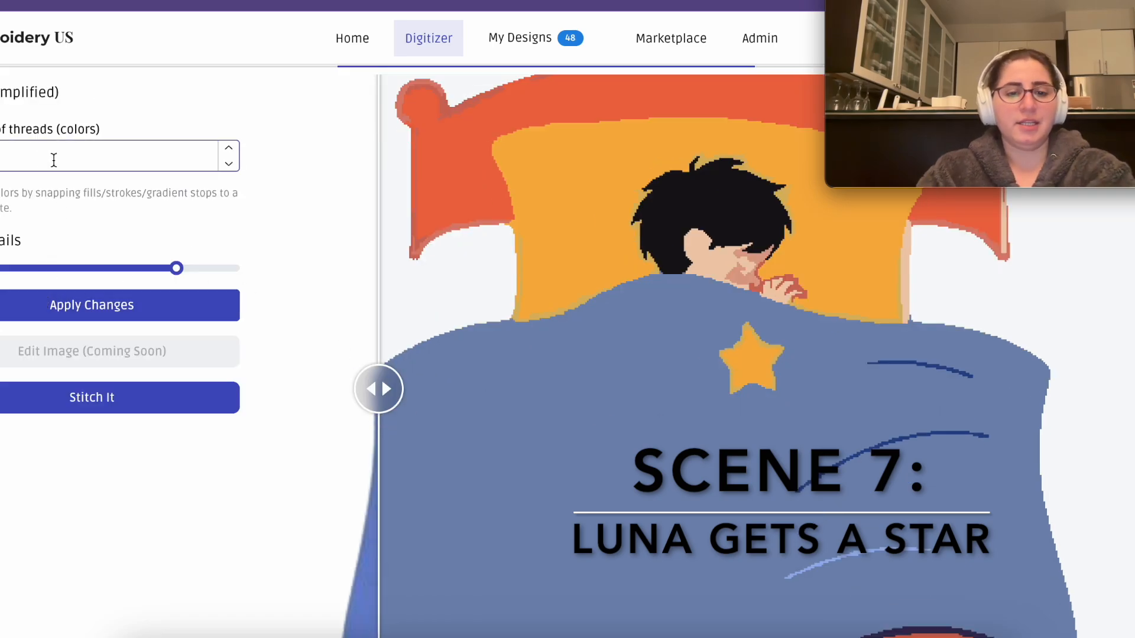
key("Return")
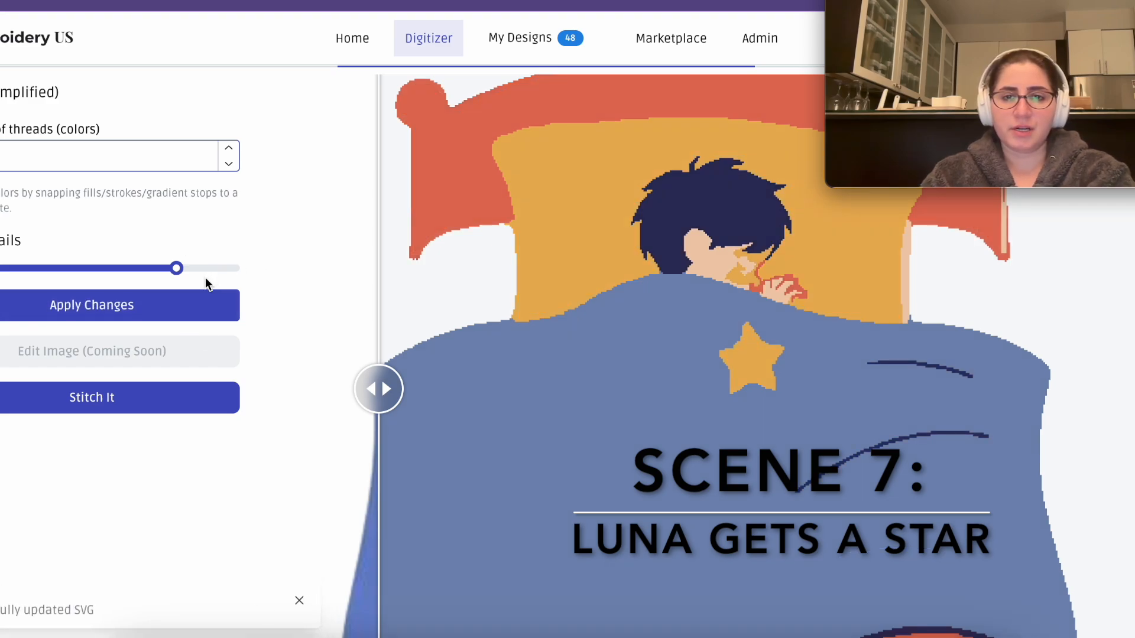
left_click(160, 269)
left_click(119, 304)
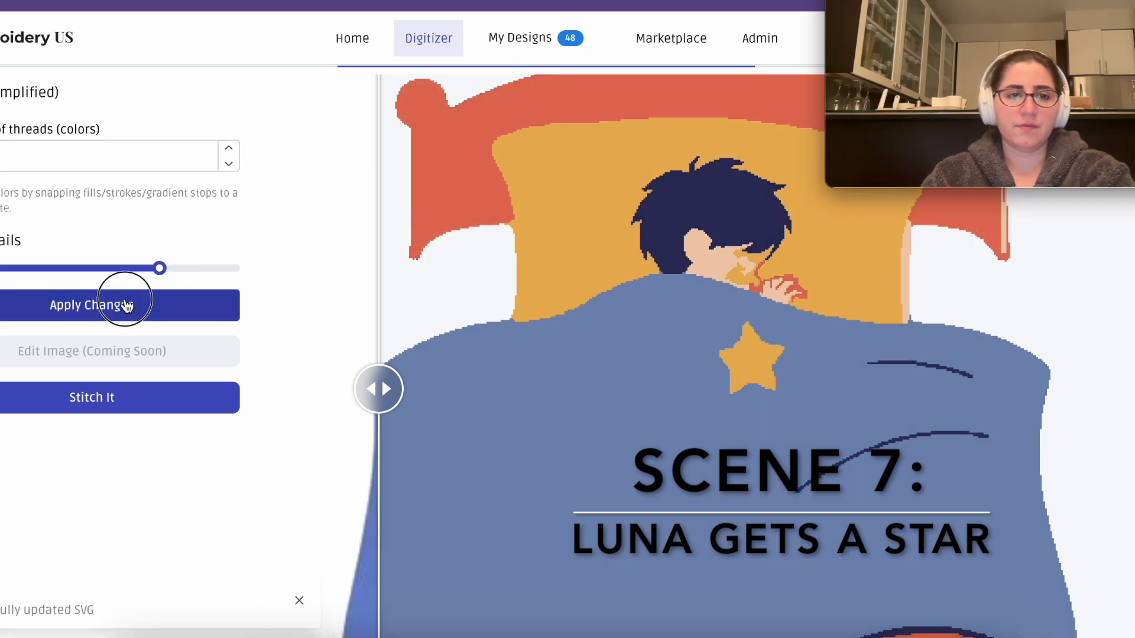
scroll(570, 359, "up", 1)
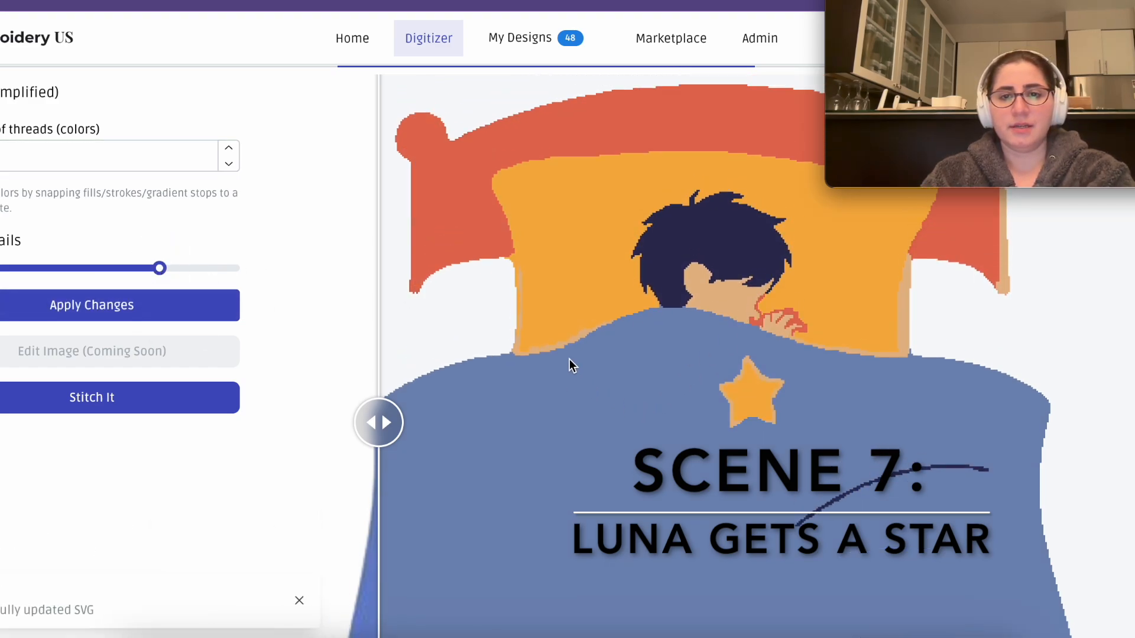
- Try a detail level of 32 and a slightly higher one, applying each to the vector art
left_click(133, 270)
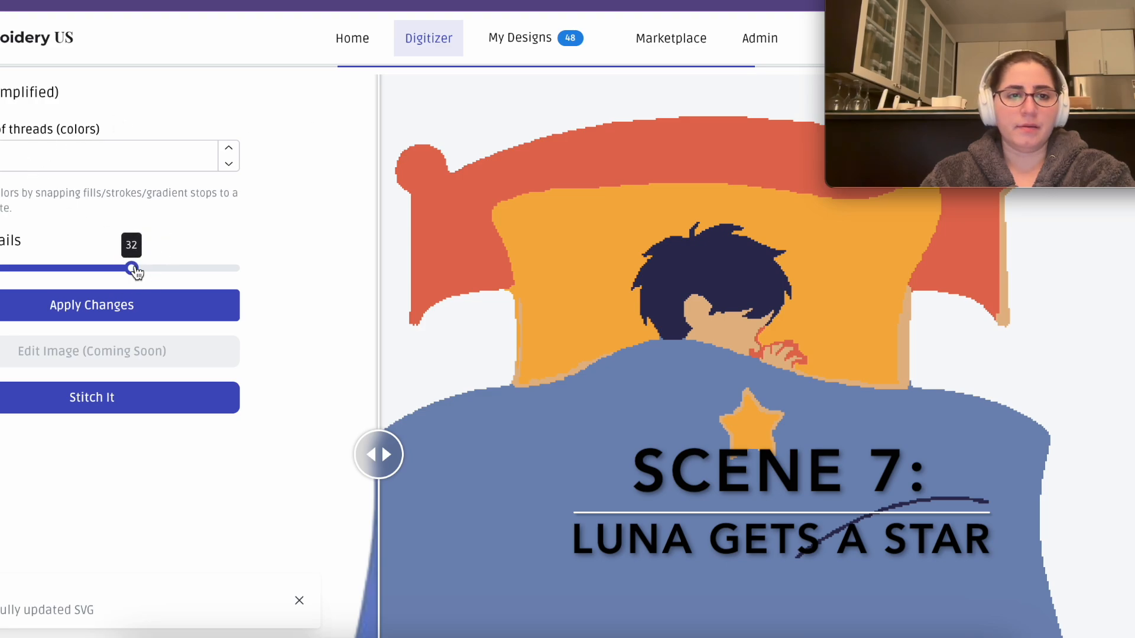
left_click(113, 308)
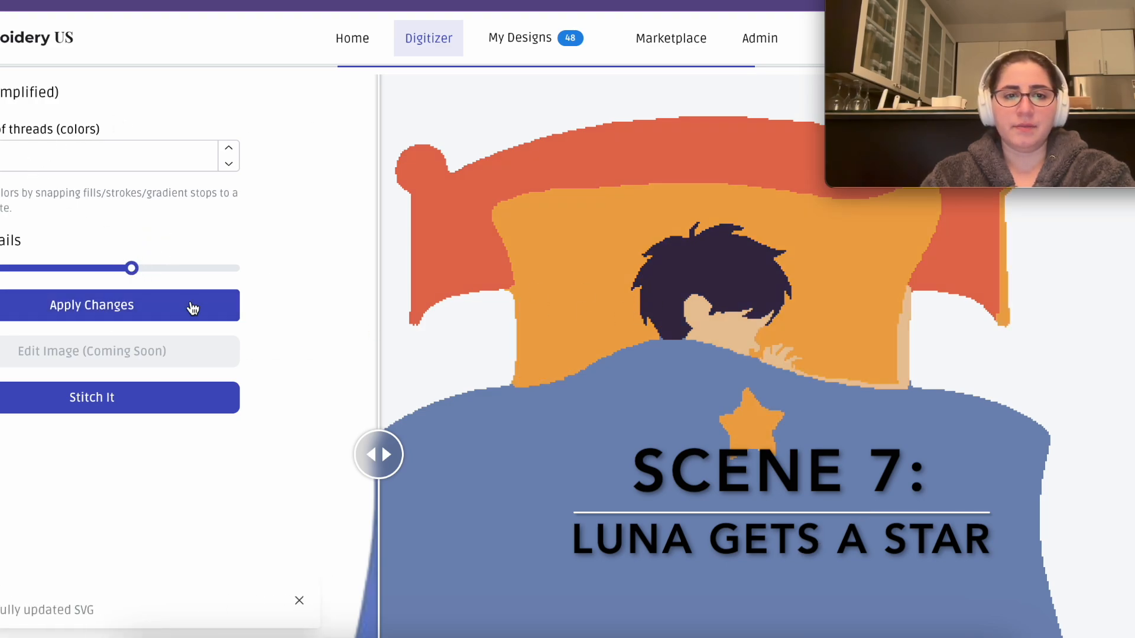
left_click(149, 268)
left_click(142, 307)
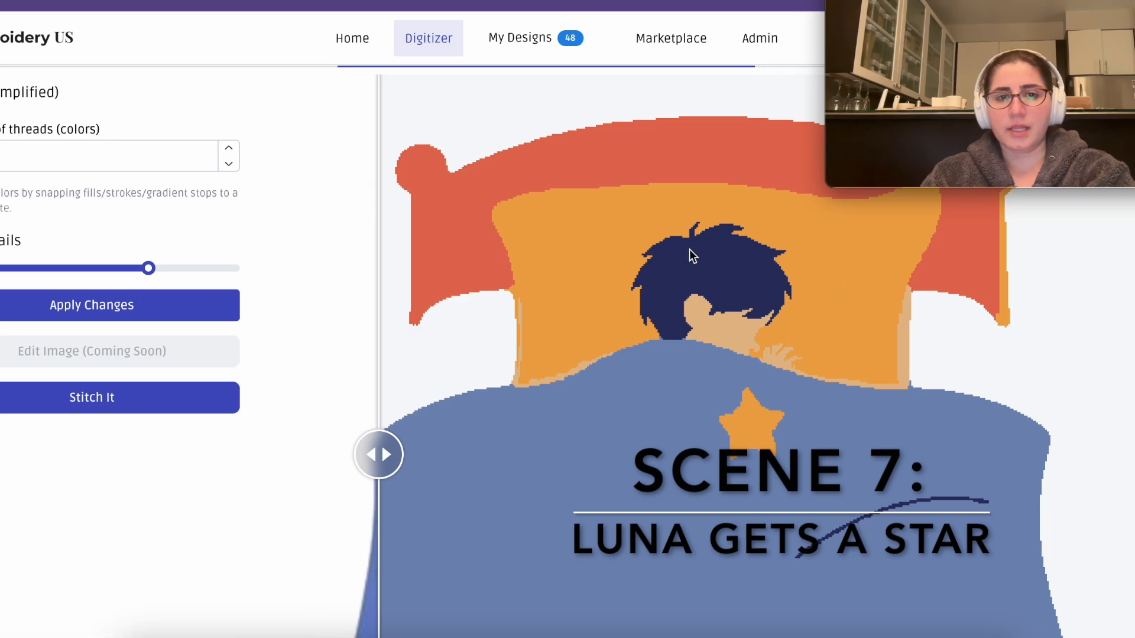
- Examine the vector art's headboard, sleeping child, star, blanket fold lines and bed legs
scroll(746, 410, "down", 1)
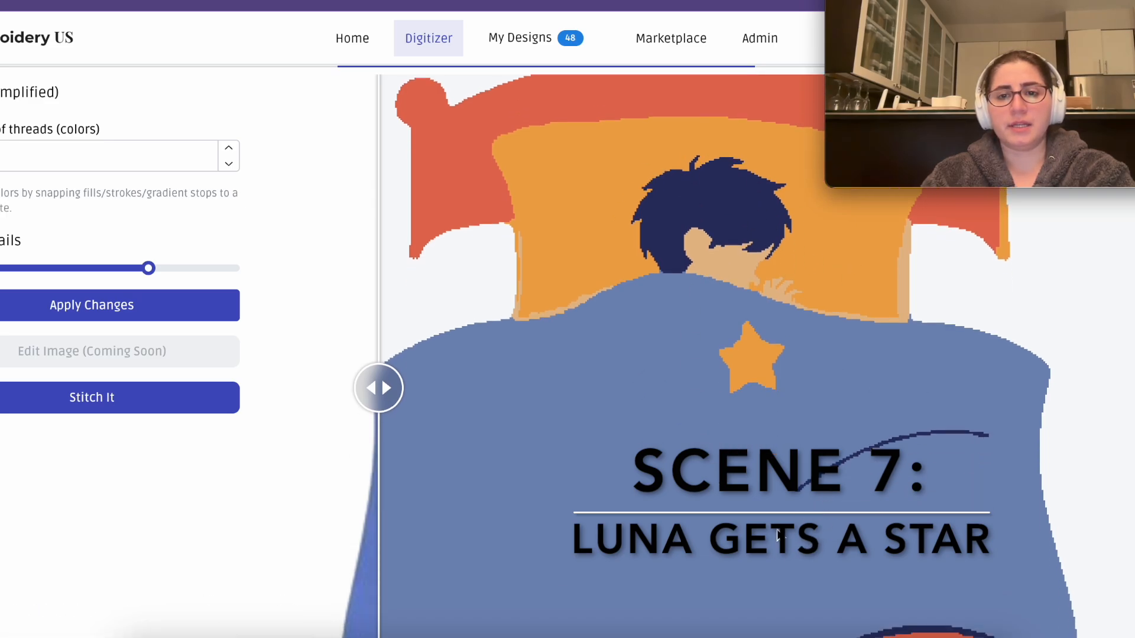
scroll(776, 541, "down", 3)
scroll(774, 545, "up", 5)
scroll(774, 545, "down", 2)
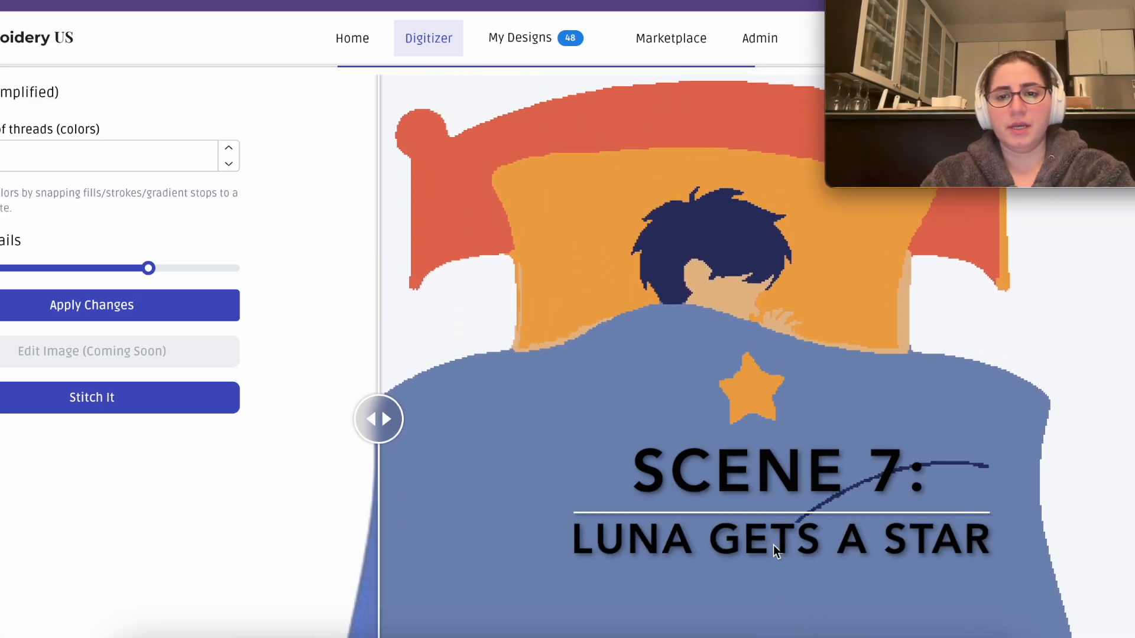
scroll(741, 556, "up", 2)
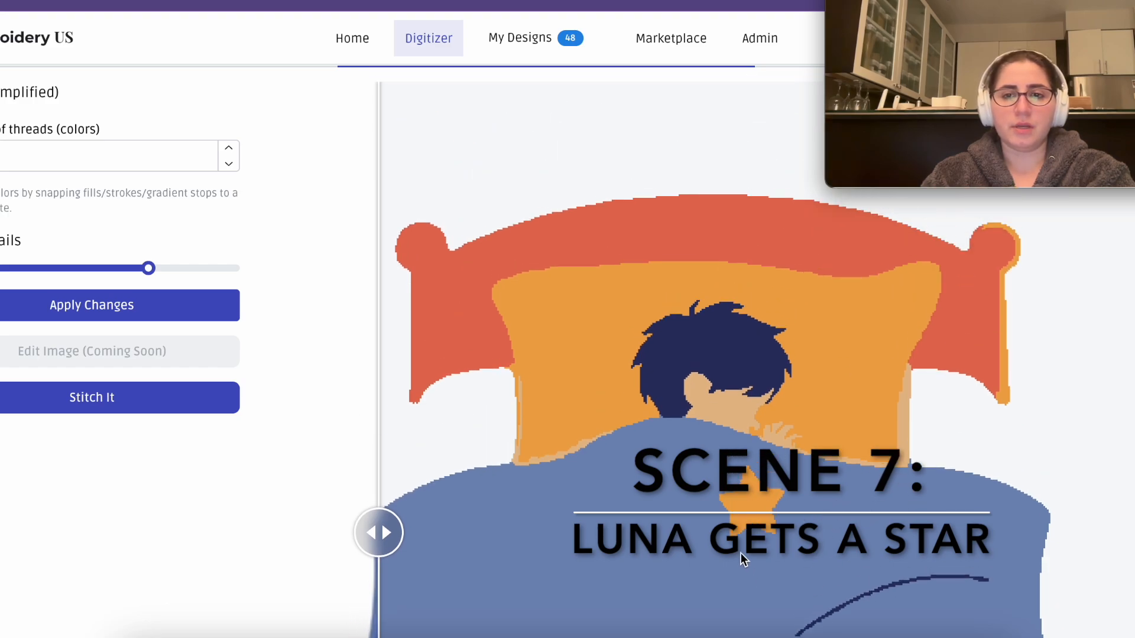
scroll(741, 556, "down", 2)
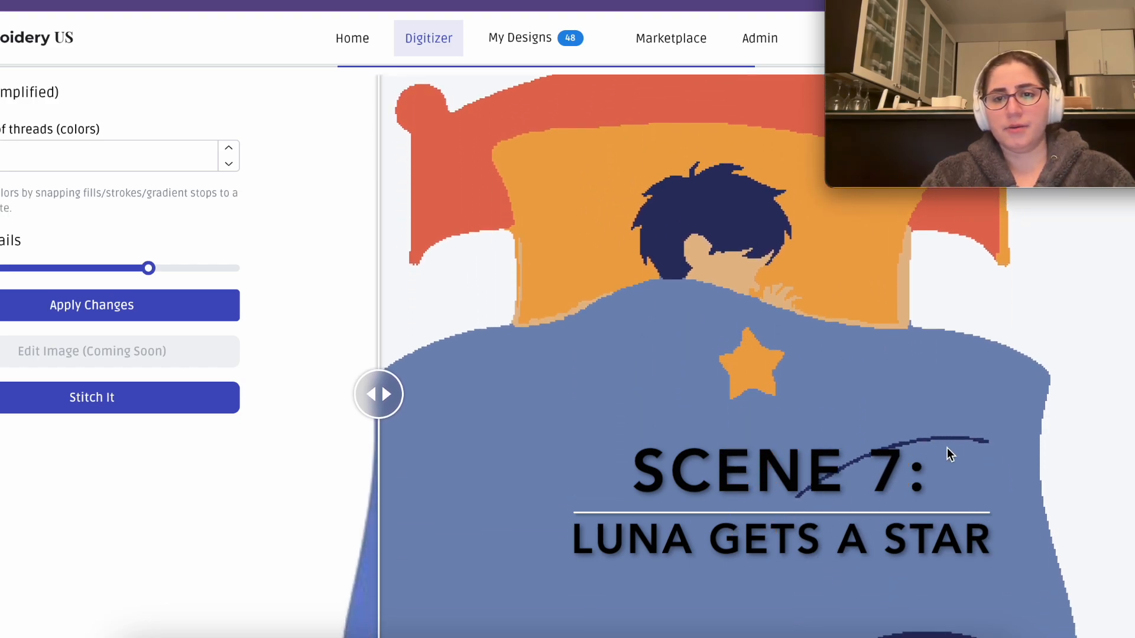
scroll(695, 426, "up", 2)
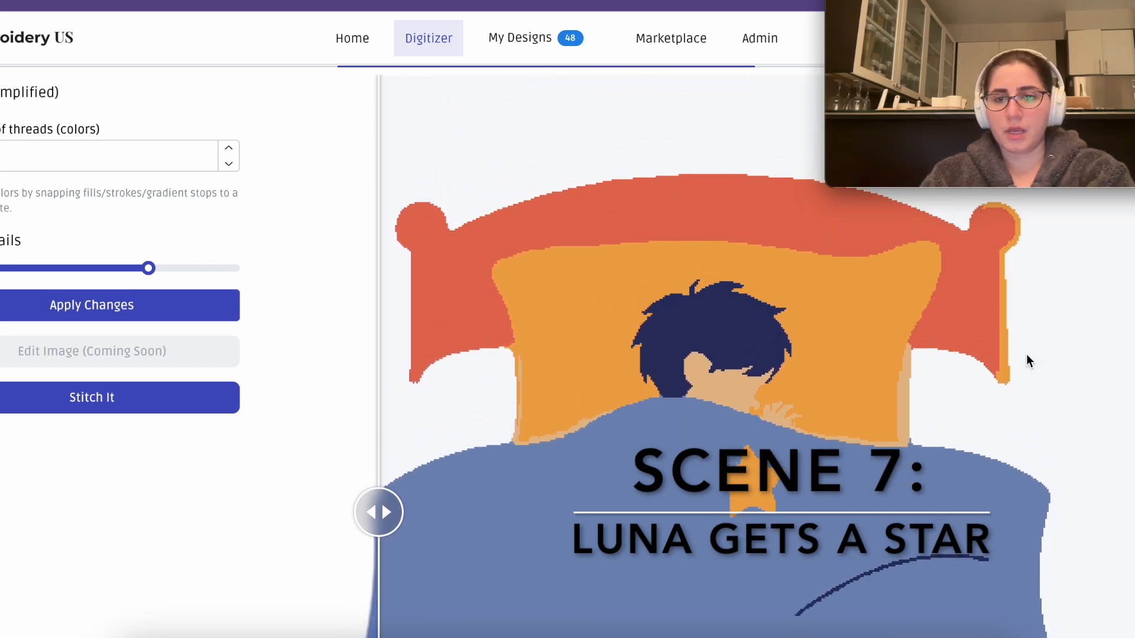
scroll(1008, 464, "down", 5)
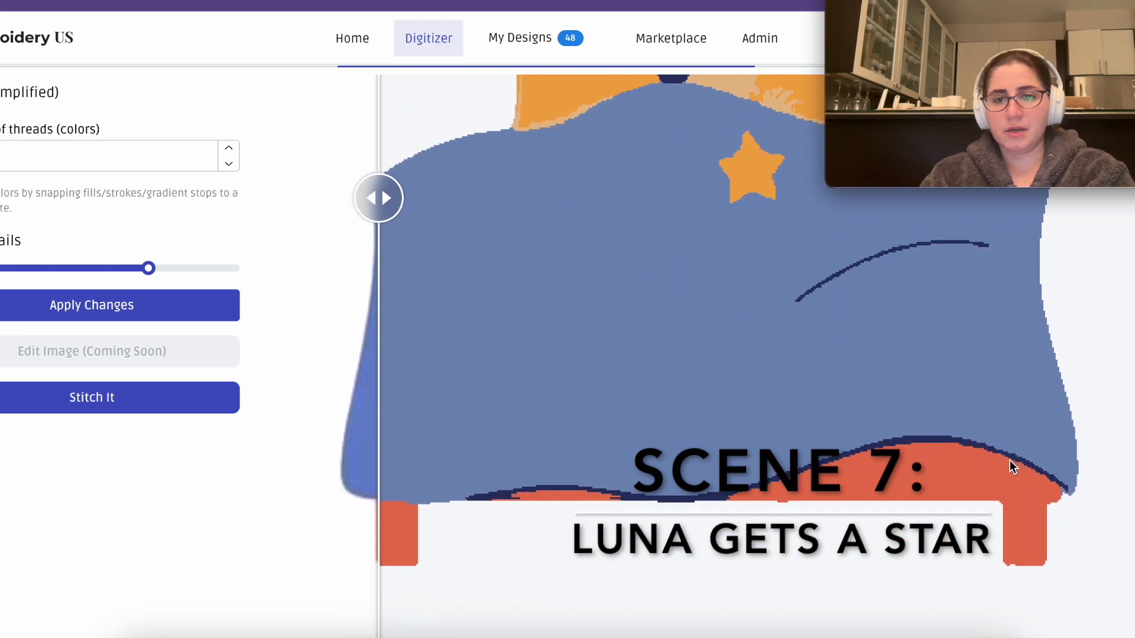
scroll(1008, 464, "up", 4)
- Try two progressively higher detail levels, applying each to the vector art
left_click(171, 269)
left_click(150, 297)
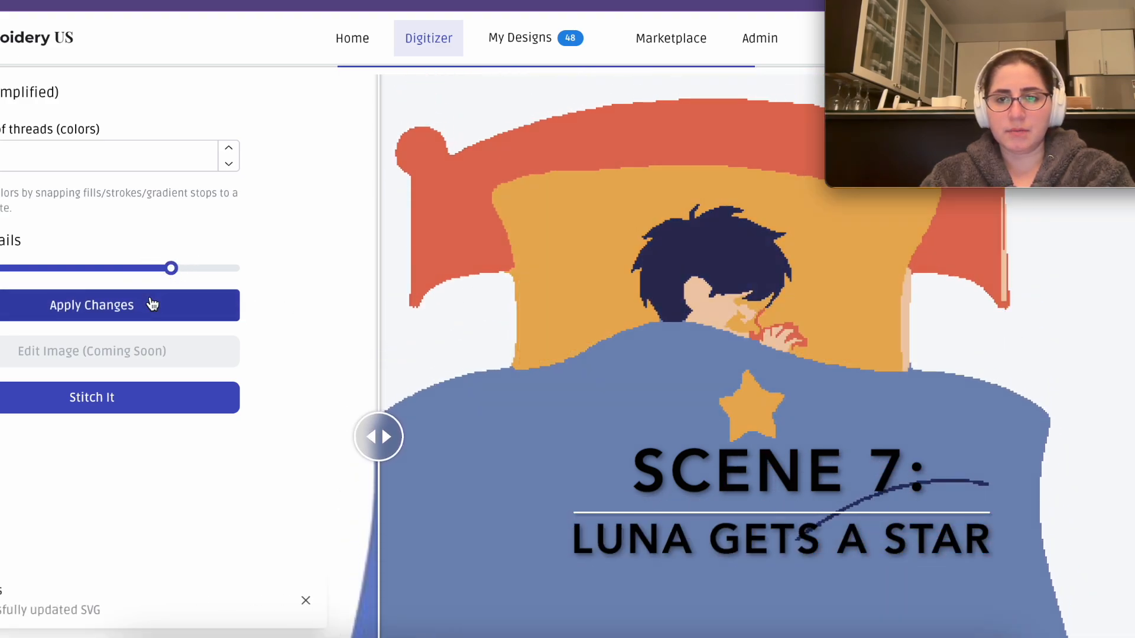
left_click(205, 269)
left_click(179, 300)
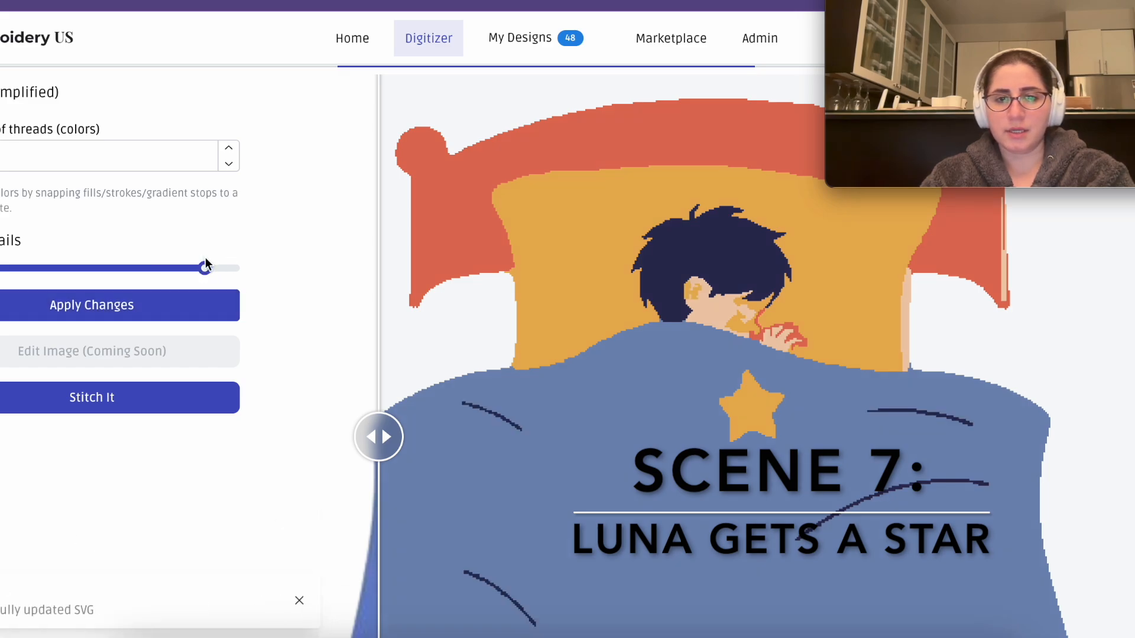
- Lower the detail level and apply it, uncover the whole vector version in the before/after comparison, and reapply the changes
left_click_drag(205, 266, 154, 269)
left_click(145, 304)
left_click(134, 308)
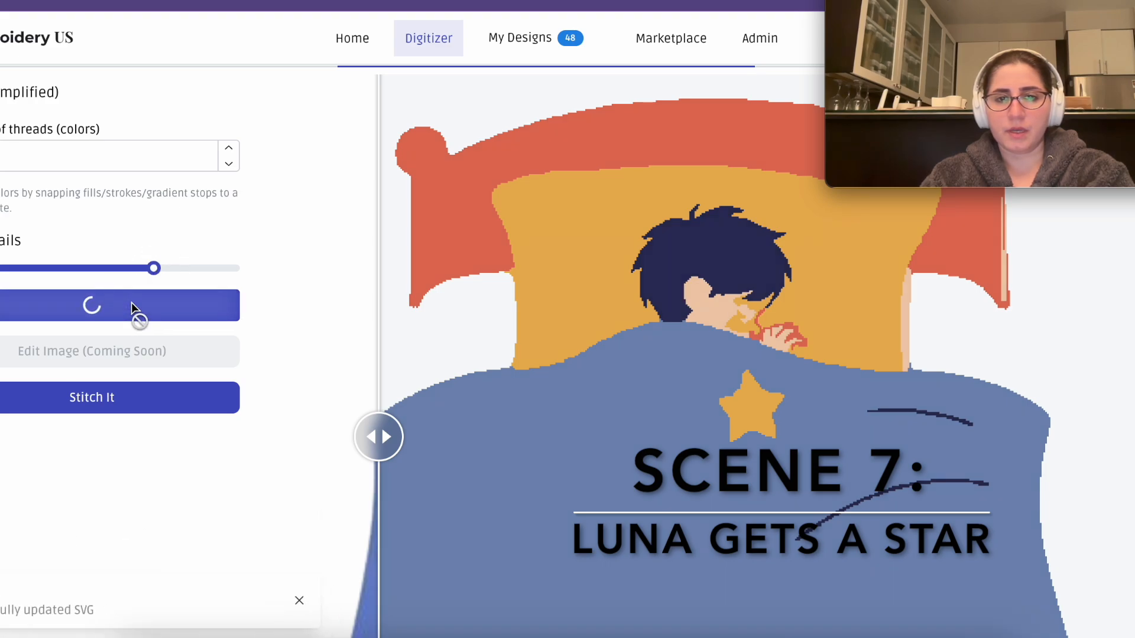
left_click_drag(378, 437, 330, 414)
scroll(708, 430, "up", 3)
scroll(707, 430, "down", 3)
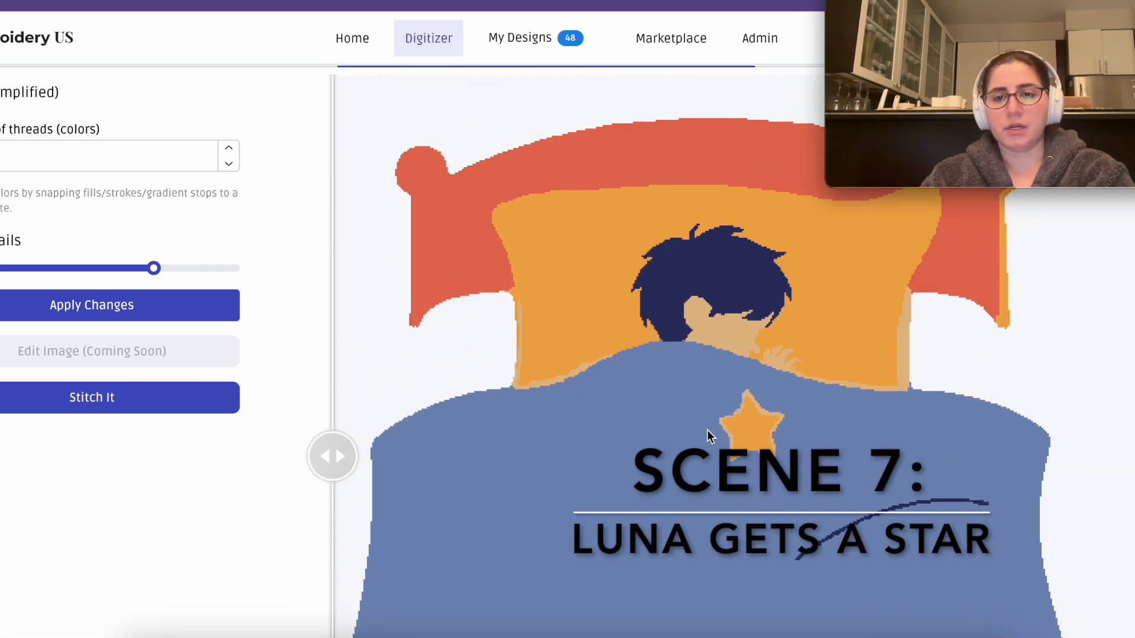
scroll(707, 431, "up", 3)
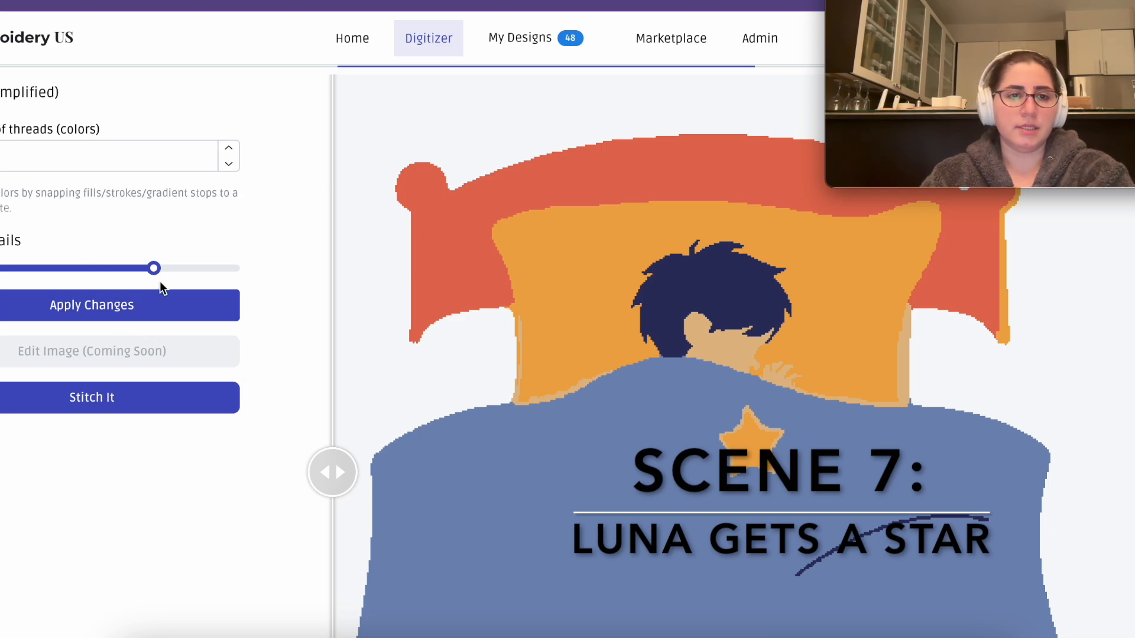
left_click(94, 305)
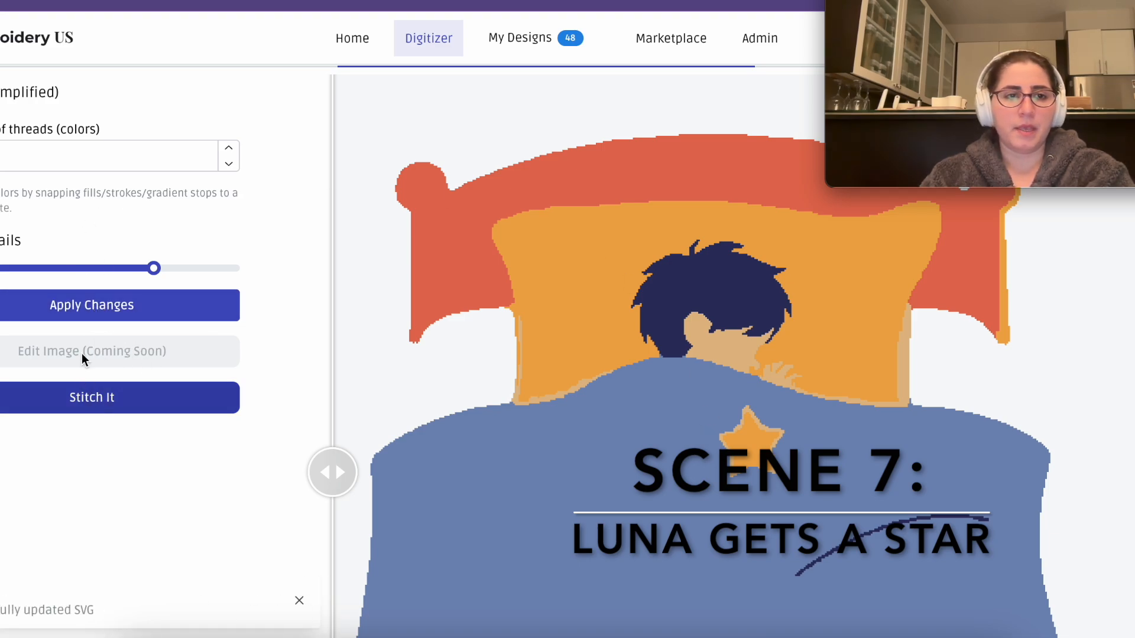
- Stitch the design for a 4 x 4 inch frame and look over its embroidery preview
left_click(86, 395)
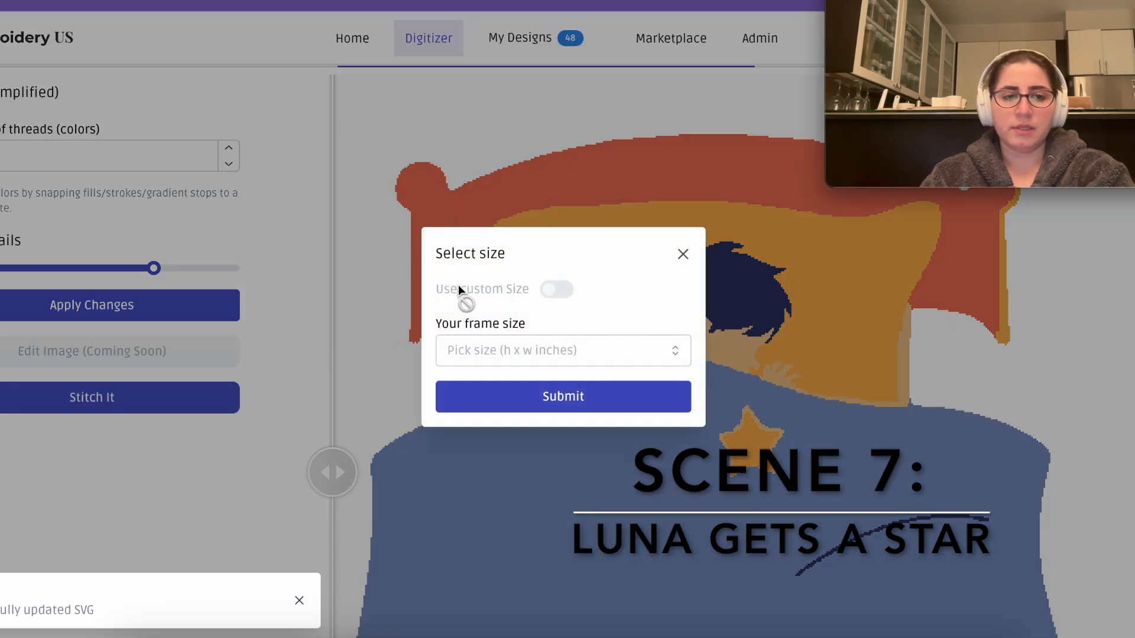
left_click(507, 350)
left_click(468, 395)
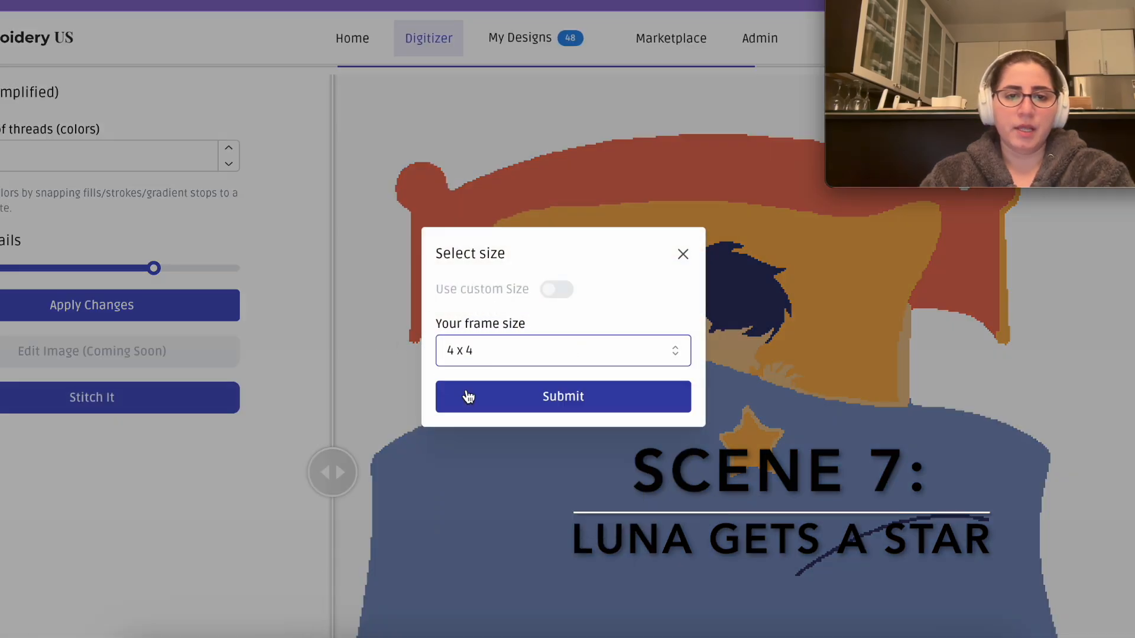
left_click(495, 392)
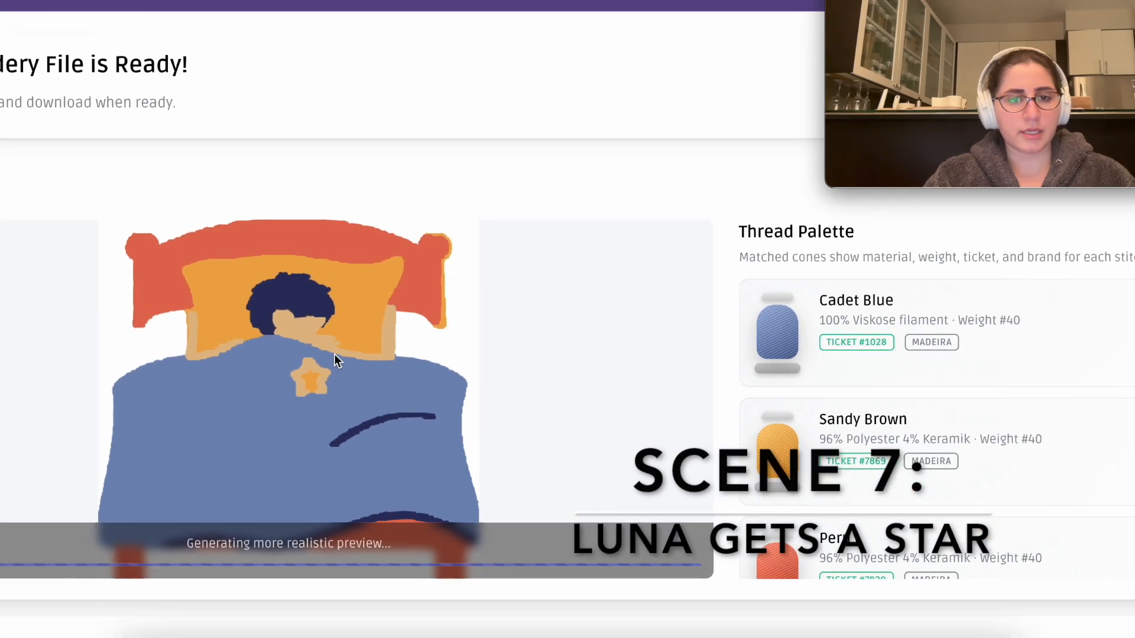
scroll(335, 353, "up", 1)
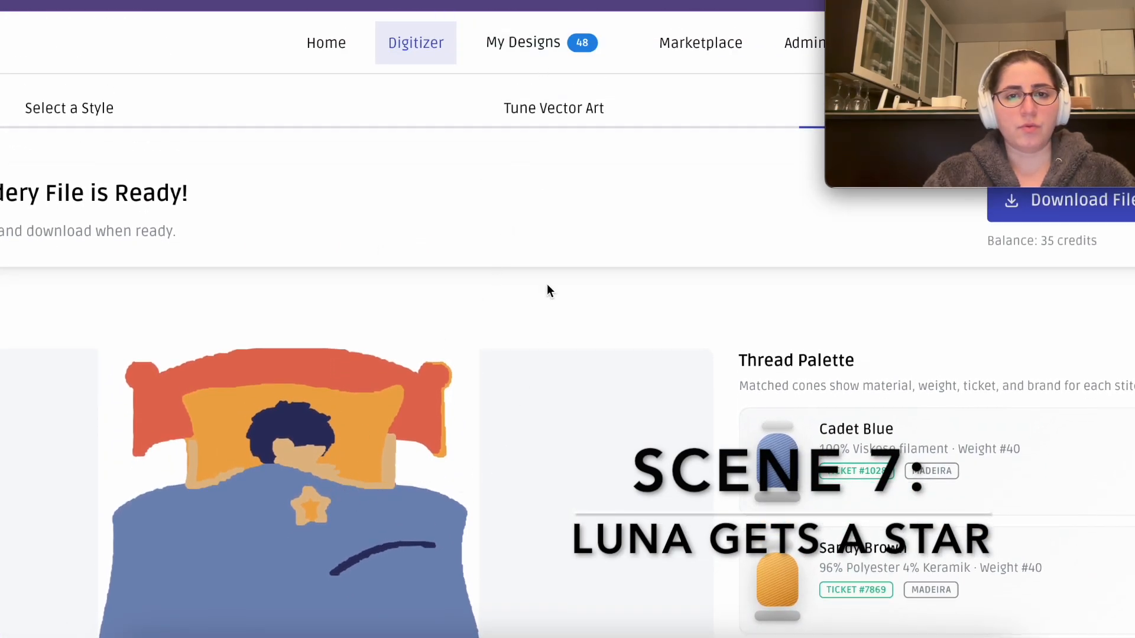
- Return to tuning the vector art and try several different thread color counts on the sleeping child design
left_click(554, 115)
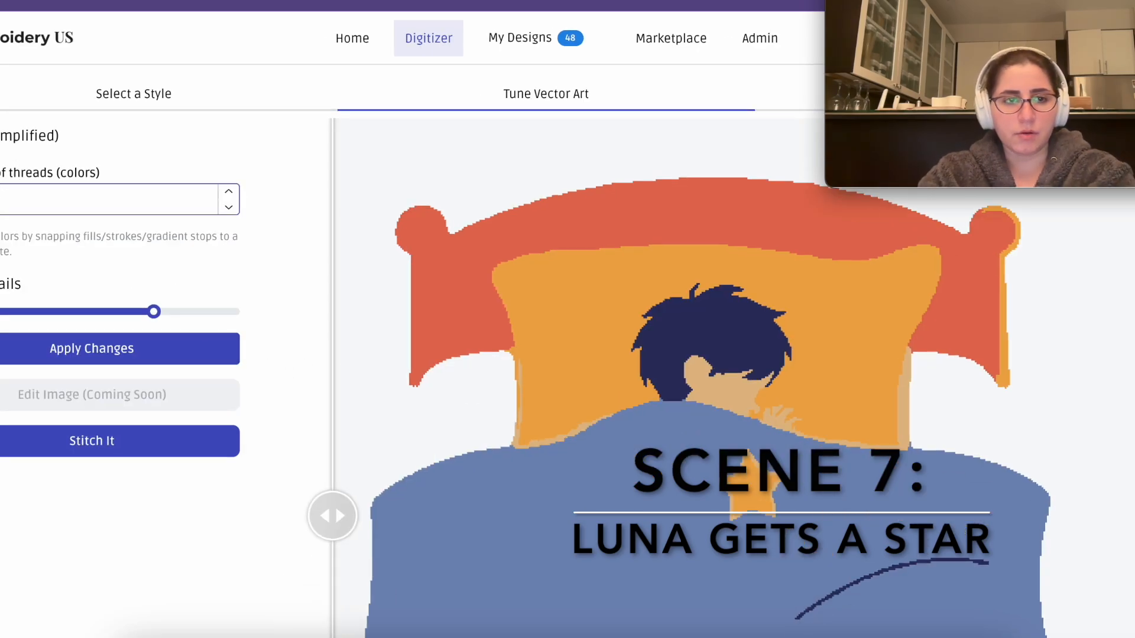
key("Return")
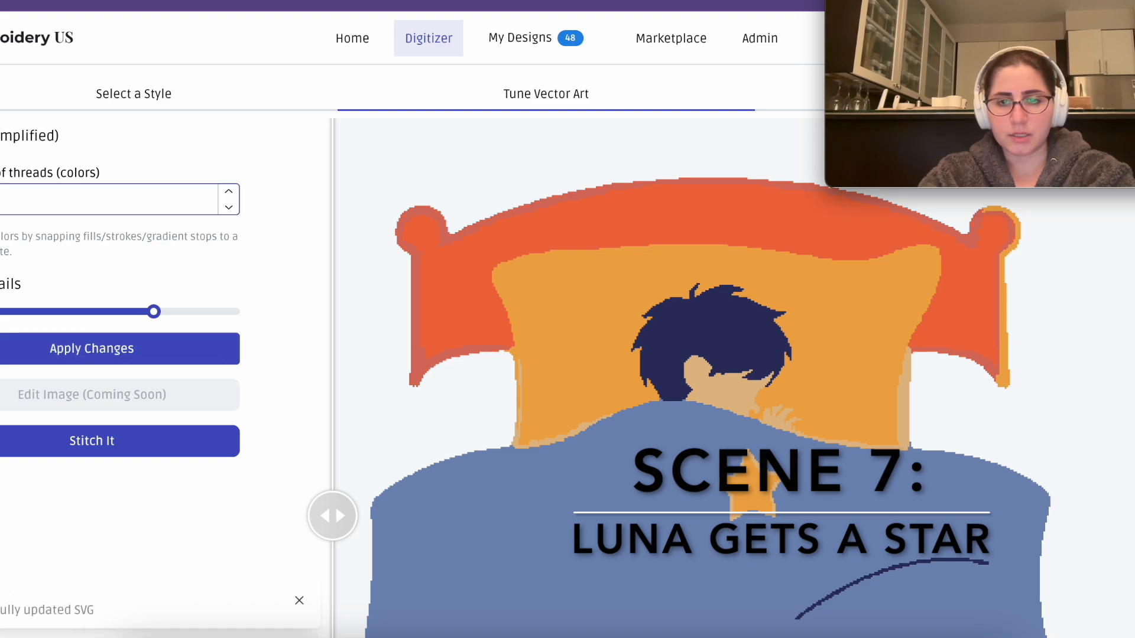
key("Return")
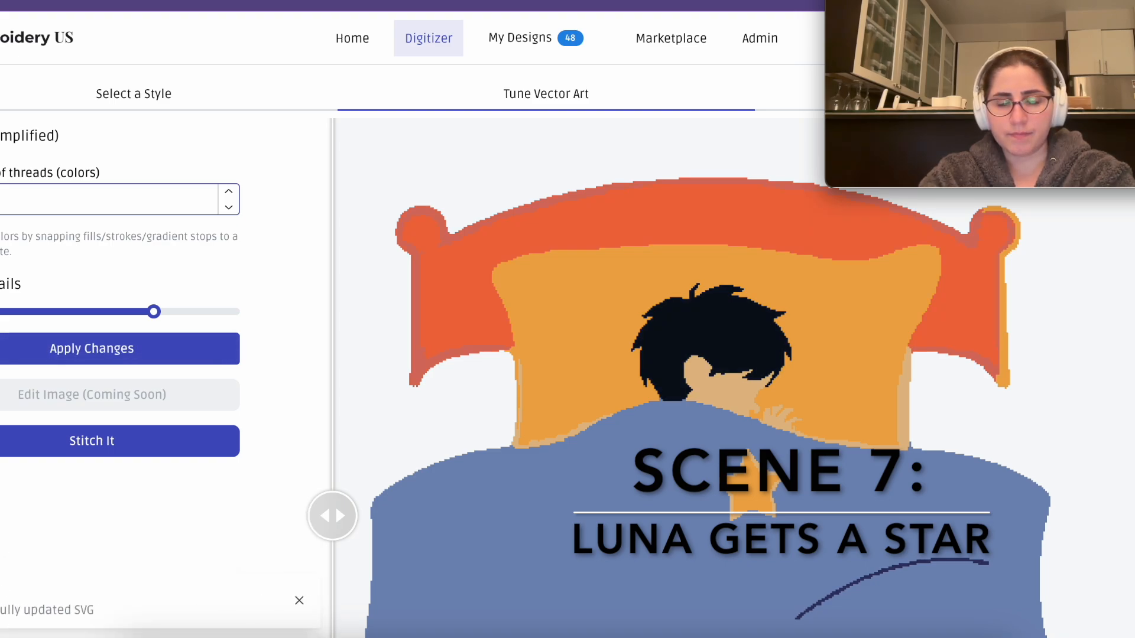
key("Return")
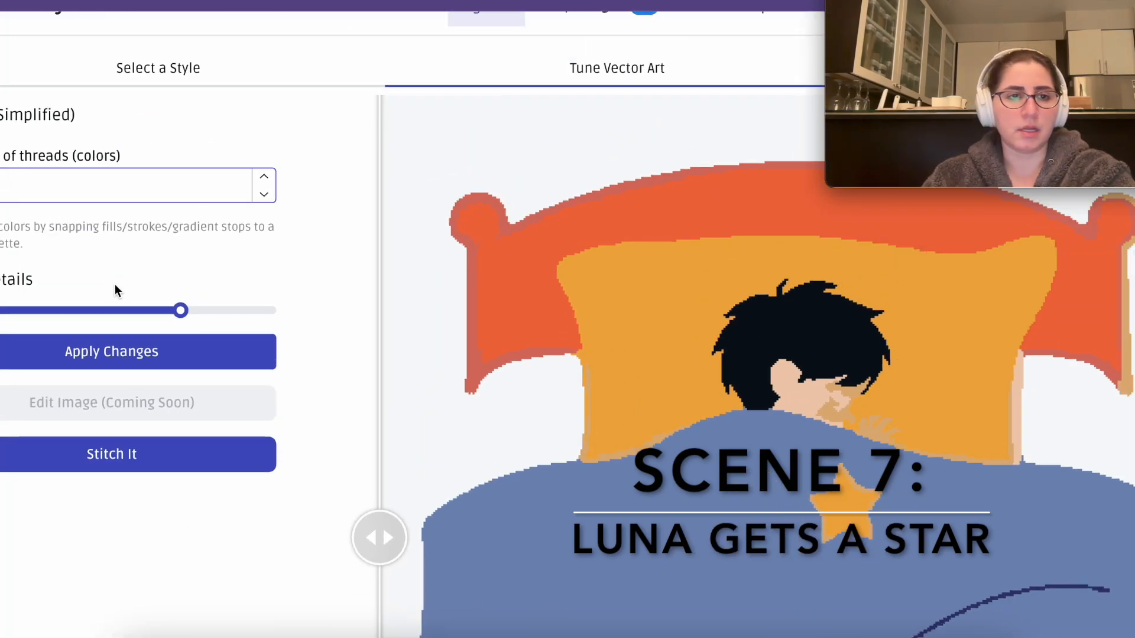
- Reapply the changes to the vector art, raise its detail level slightly and apply that too
mouse_move(193, 313)
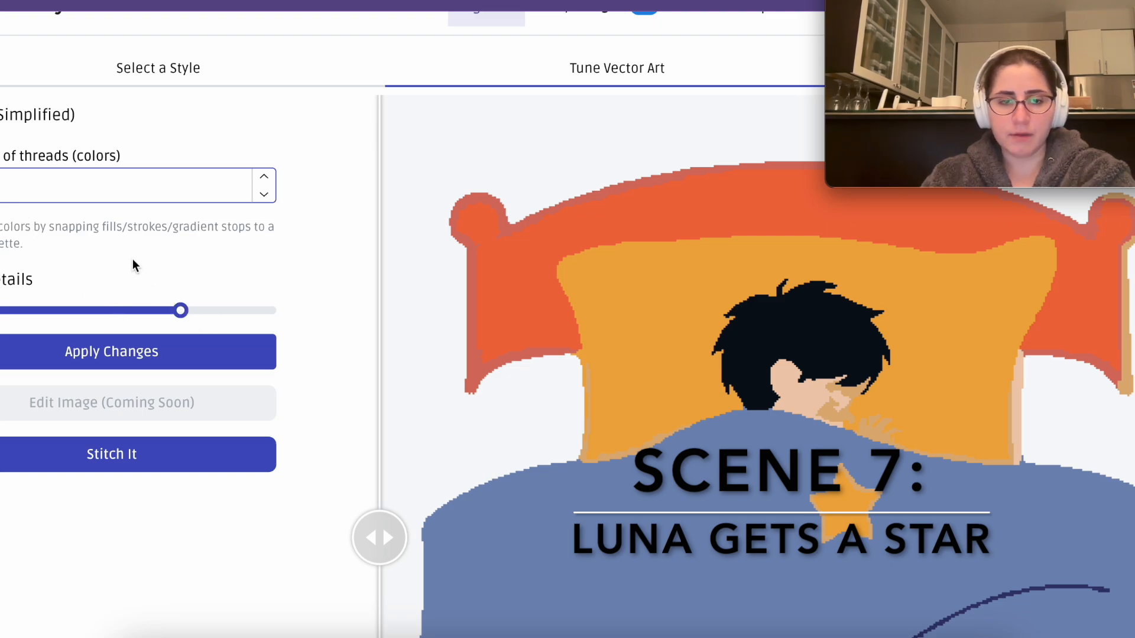
left_click(237, 352)
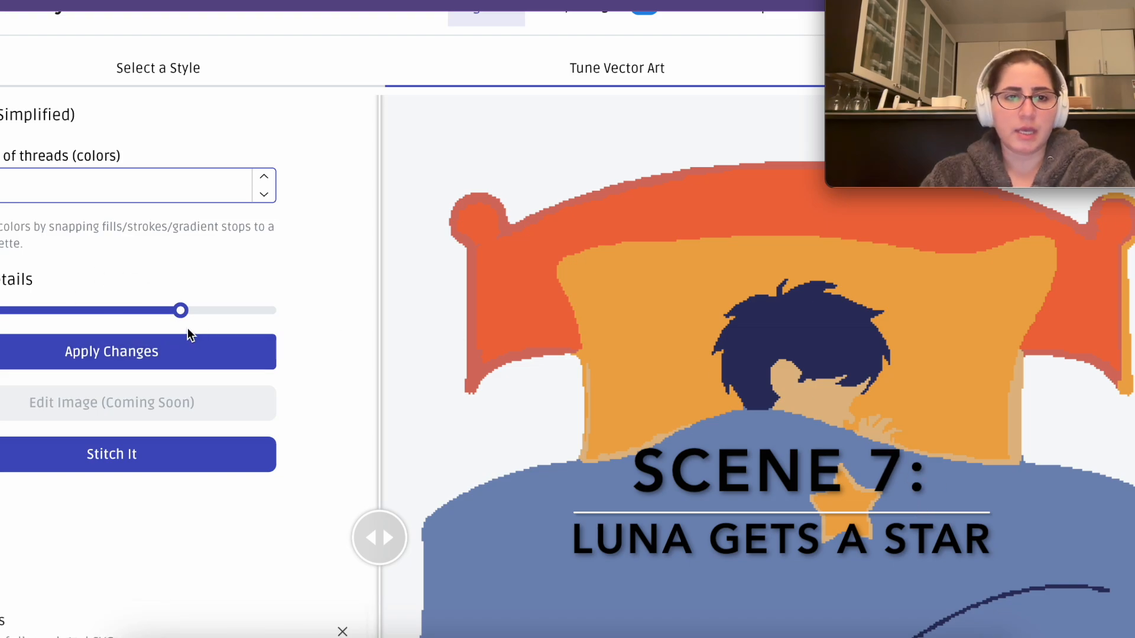
left_click(200, 311)
left_click(177, 352)
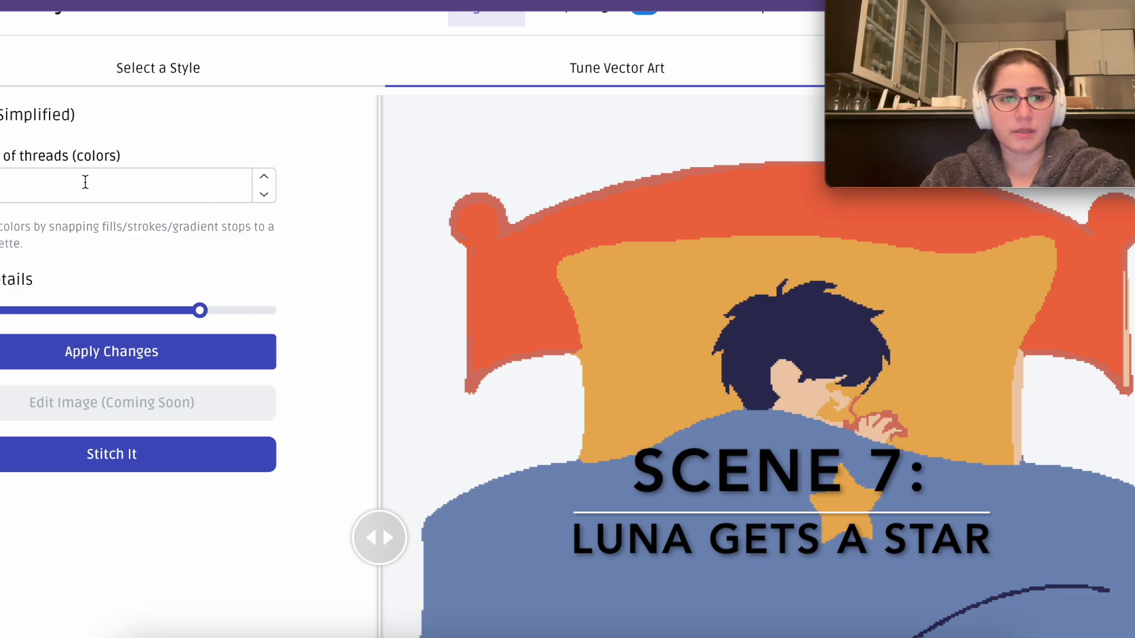
- Stitch the tuned design for a 6 x 6 frame
left_click(148, 458)
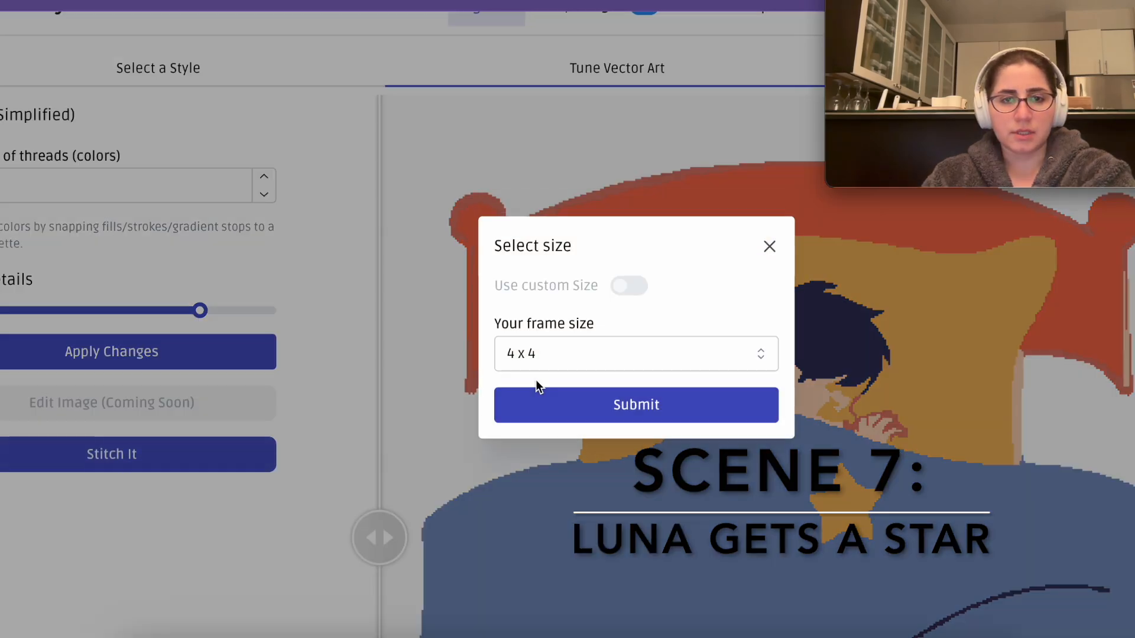
left_click(543, 363)
left_click(534, 436)
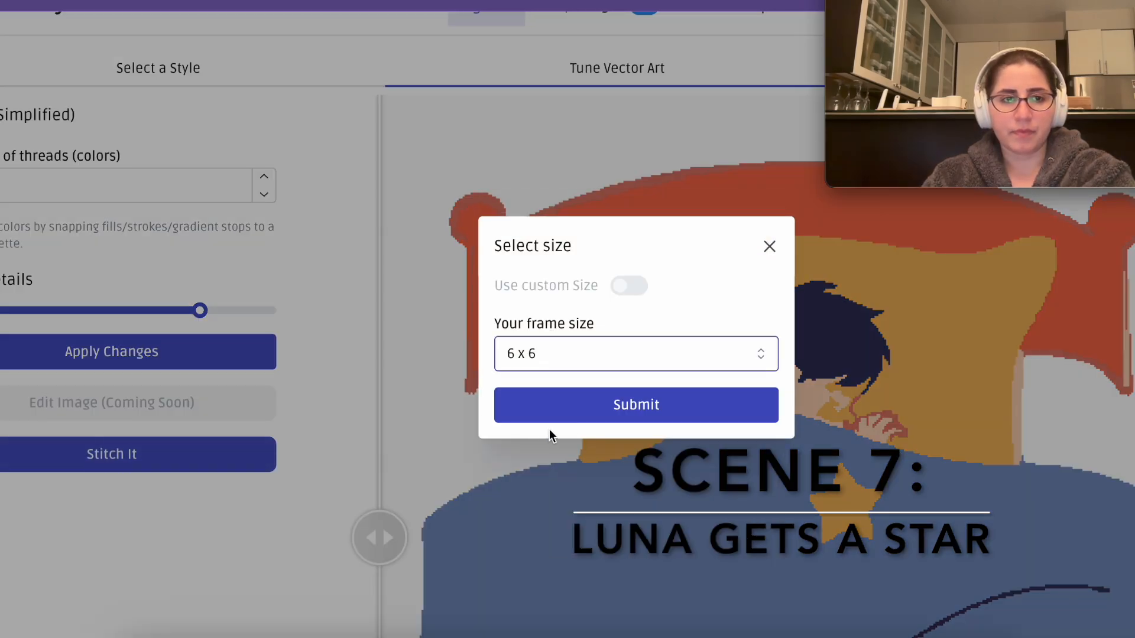
left_click(571, 417)
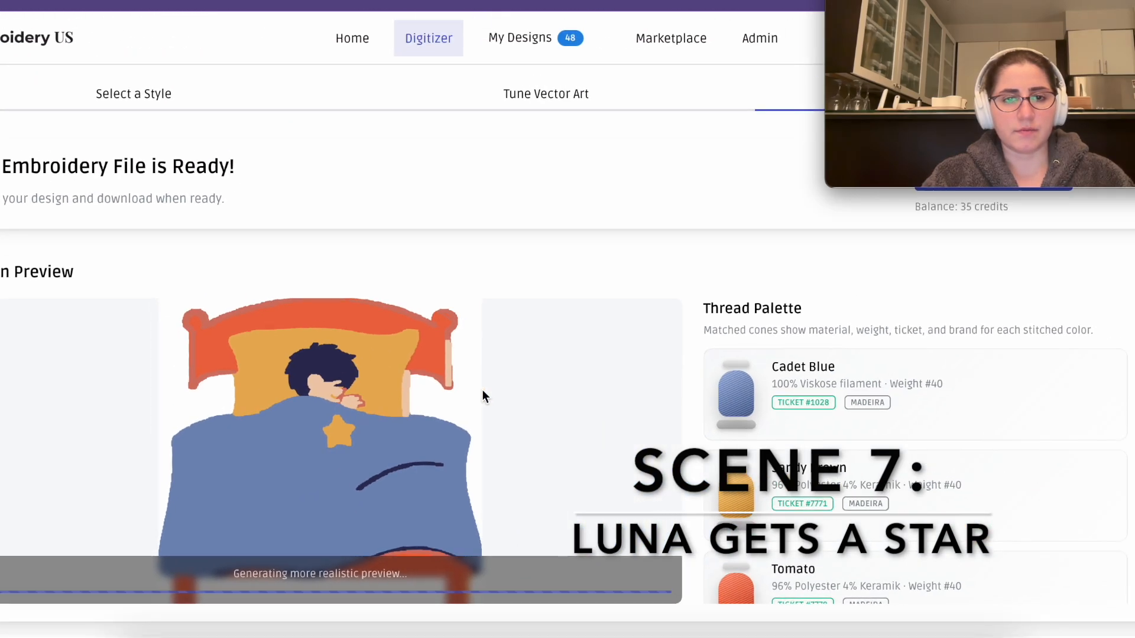
- Inspect the child, star and pillow edges in the embroidery preview and request the download of the embroidery files
scroll(336, 459, "down", 1)
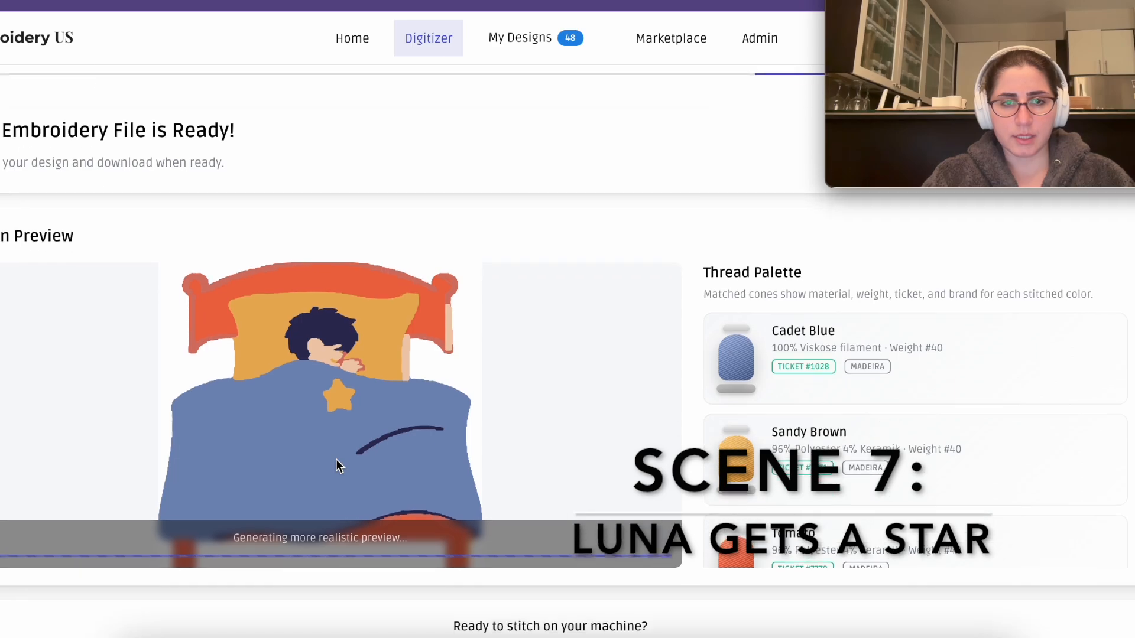
scroll(382, 370, "up", 5)
scroll(382, 370, "up", 3)
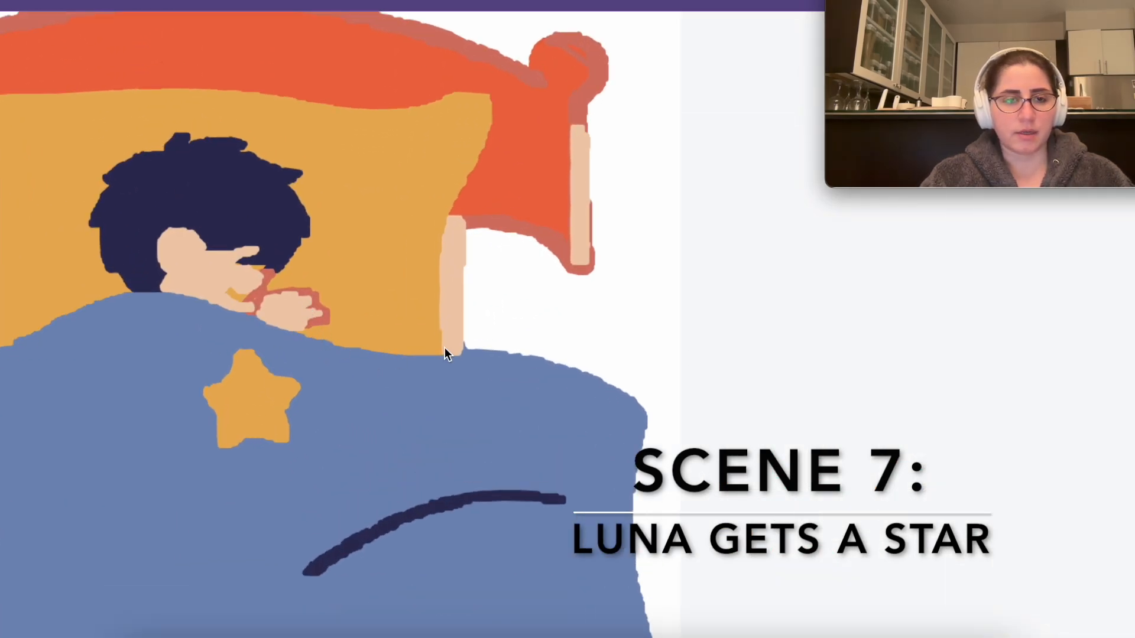
scroll(498, 365, "down", 2)
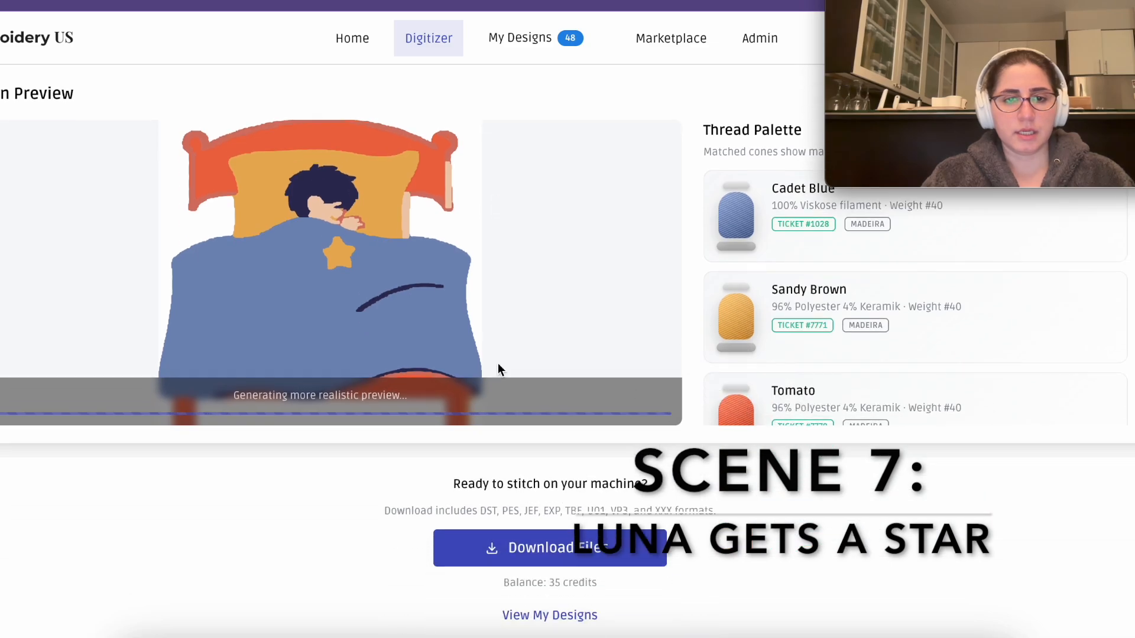
left_click(490, 547)
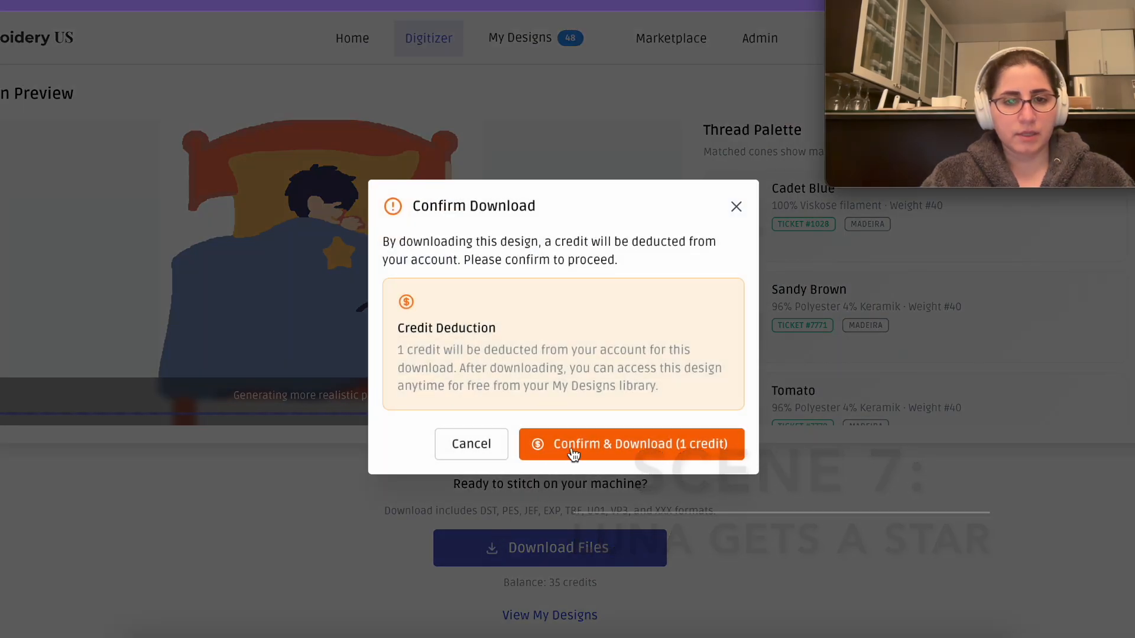